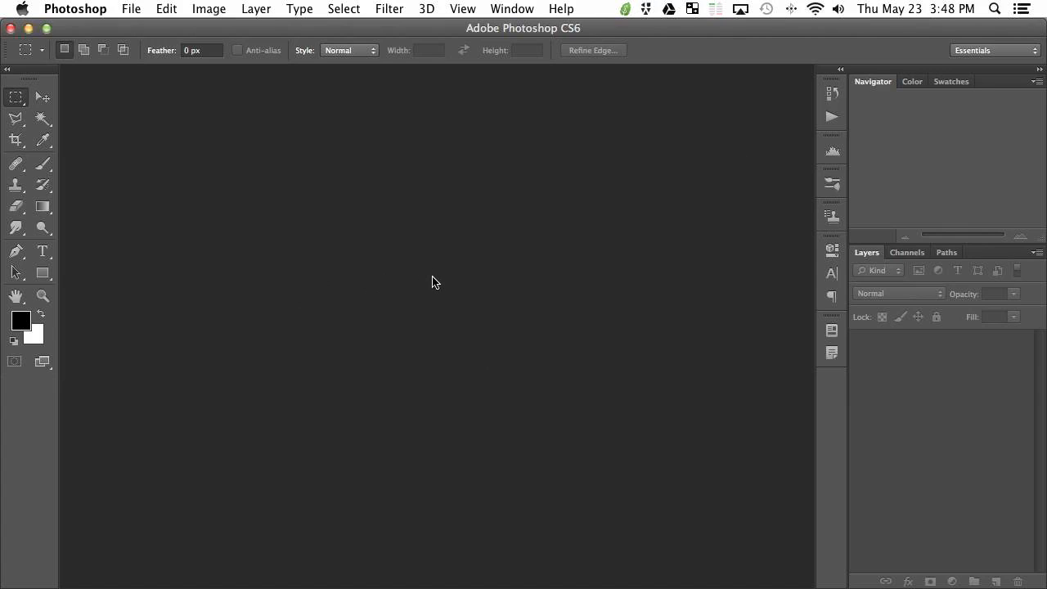
# Start the Load Files into Stack script and move its dialog over the empty workspace.
pyautogui.click(133, 9)
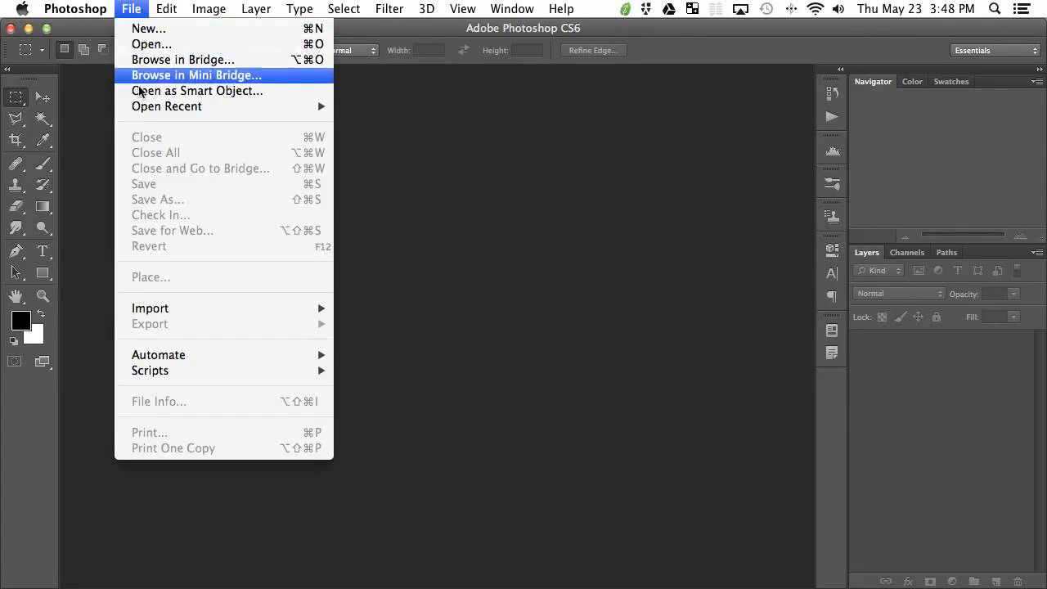
pyautogui.moveTo(204, 372)
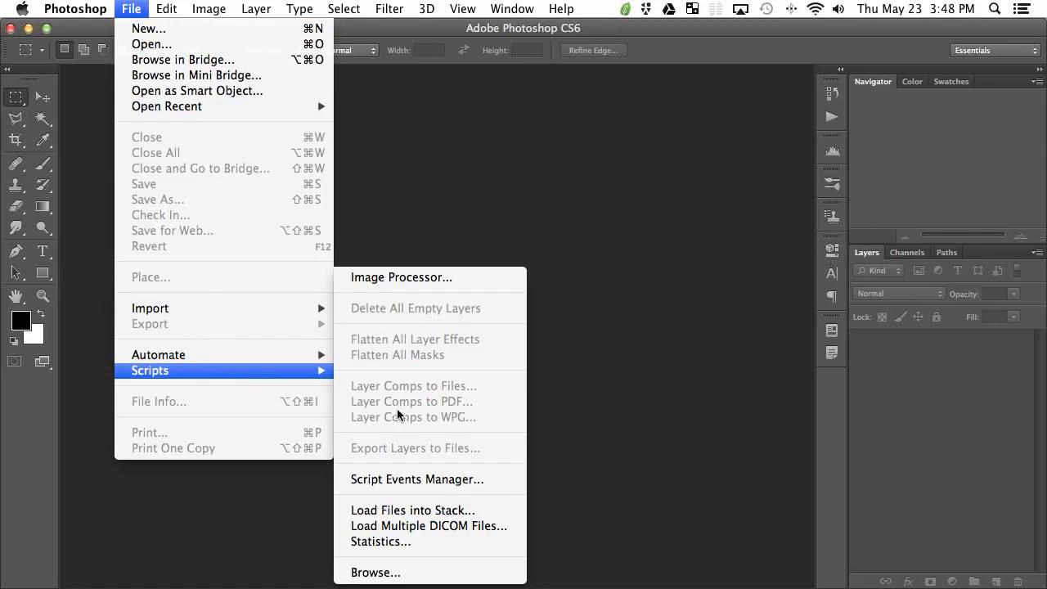
pyautogui.click(422, 511)
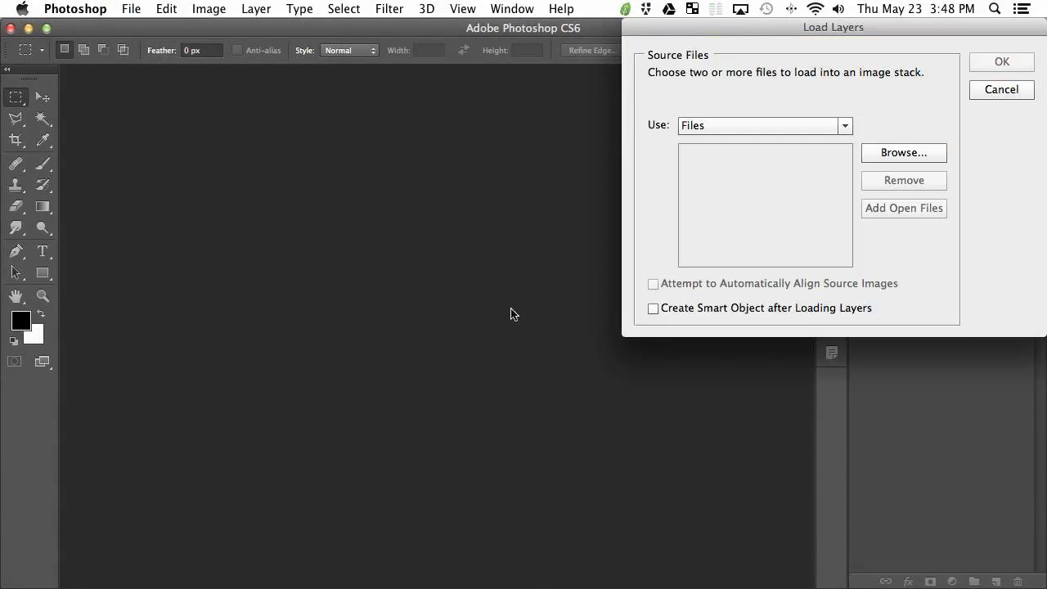
pyautogui.moveTo(731, 29); pyautogui.dragTo(286, 142)
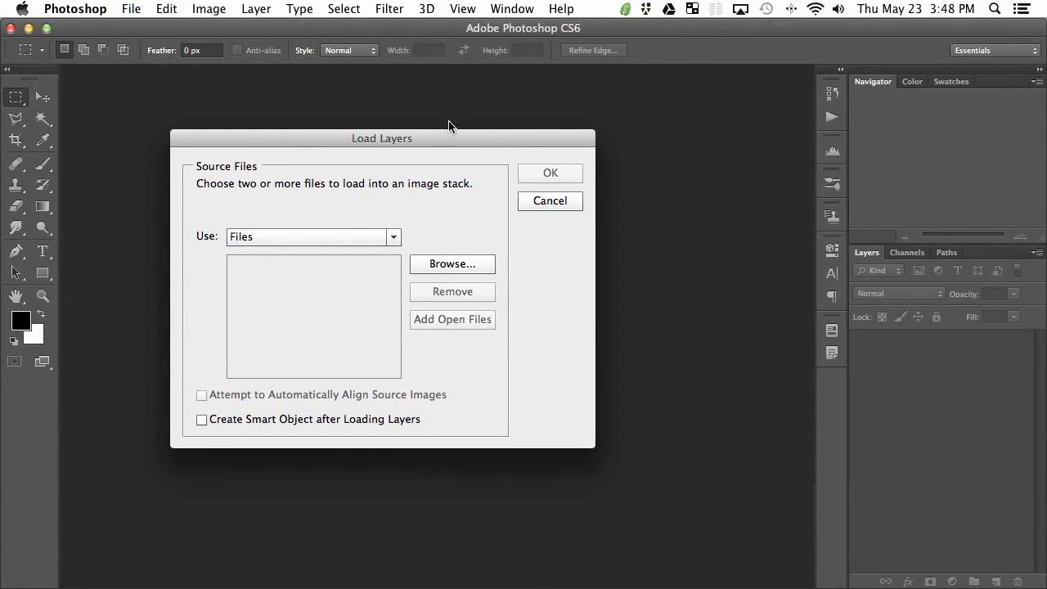
pyautogui.moveTo(394, 144); pyautogui.dragTo(357, 128)
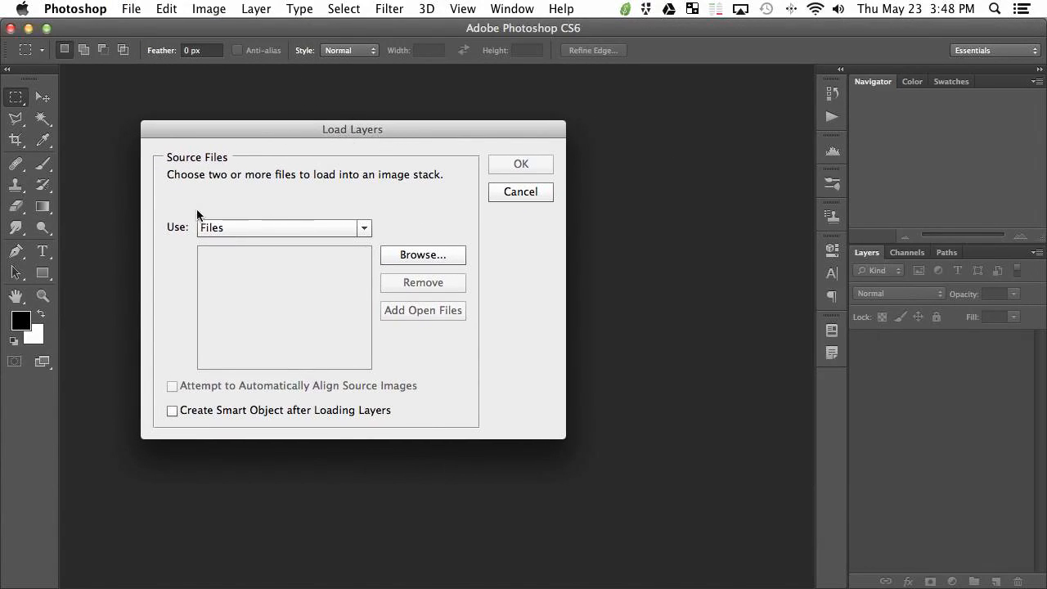
# Add all the JPG files from the Hipster Watch project's Tutorial Images folder on the Desktop as source files.
pyautogui.click(434, 256)
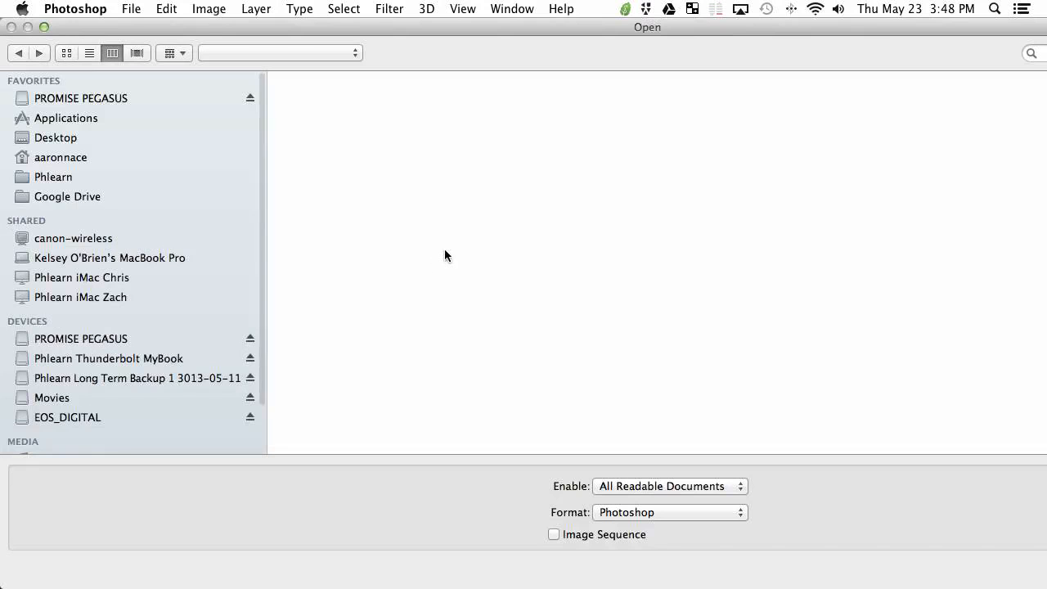
pyautogui.click(64, 137)
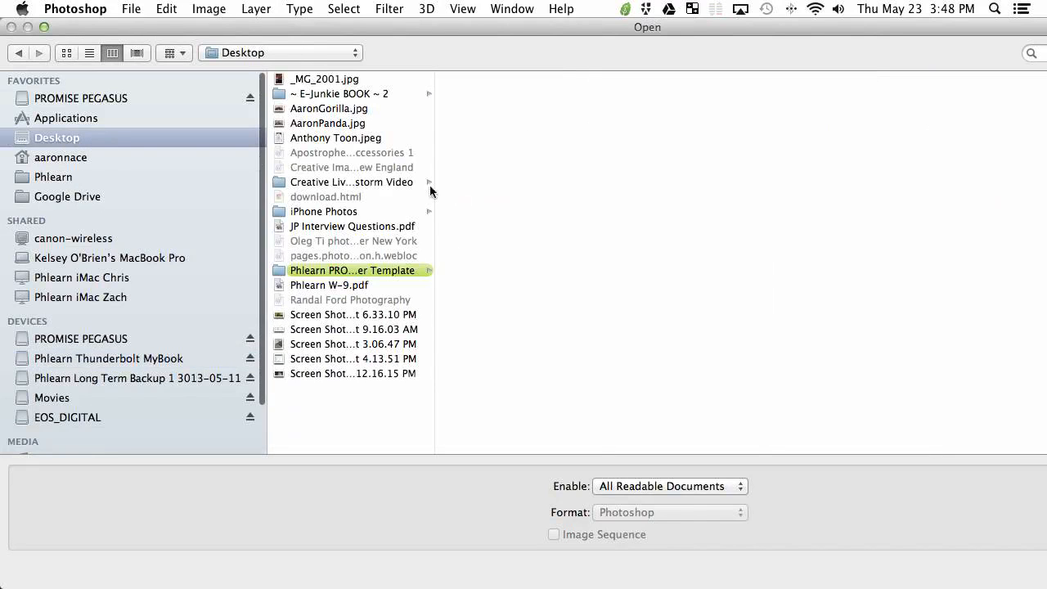
pyautogui.click(350, 270)
pyautogui.click(502, 82)
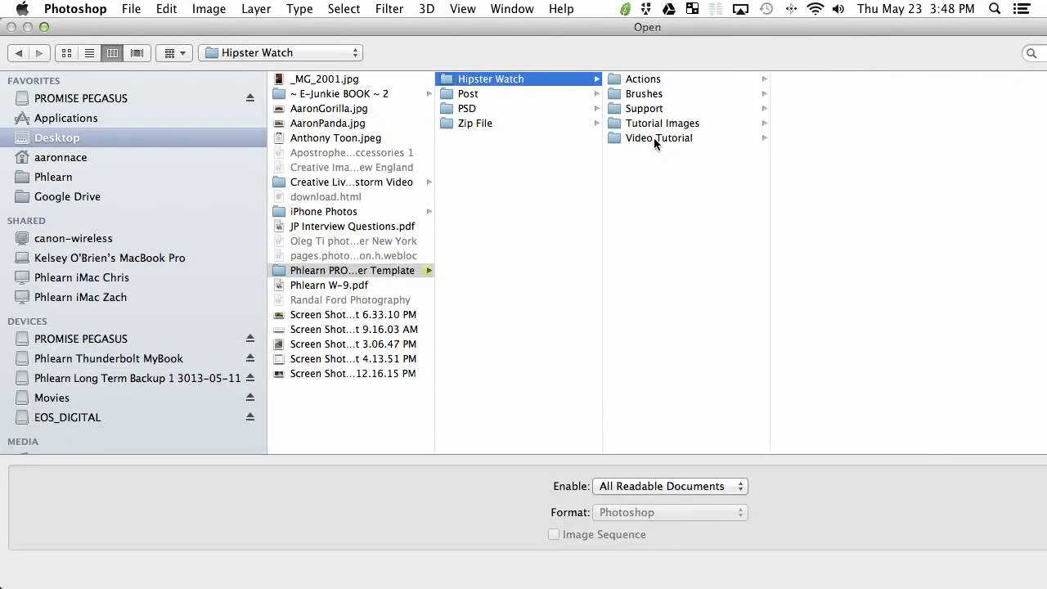
pyautogui.click(655, 123)
pyautogui.click(815, 77)
pyautogui.keyDown('shift'); pyautogui.click(852, 316); pyautogui.keyUp('shift')
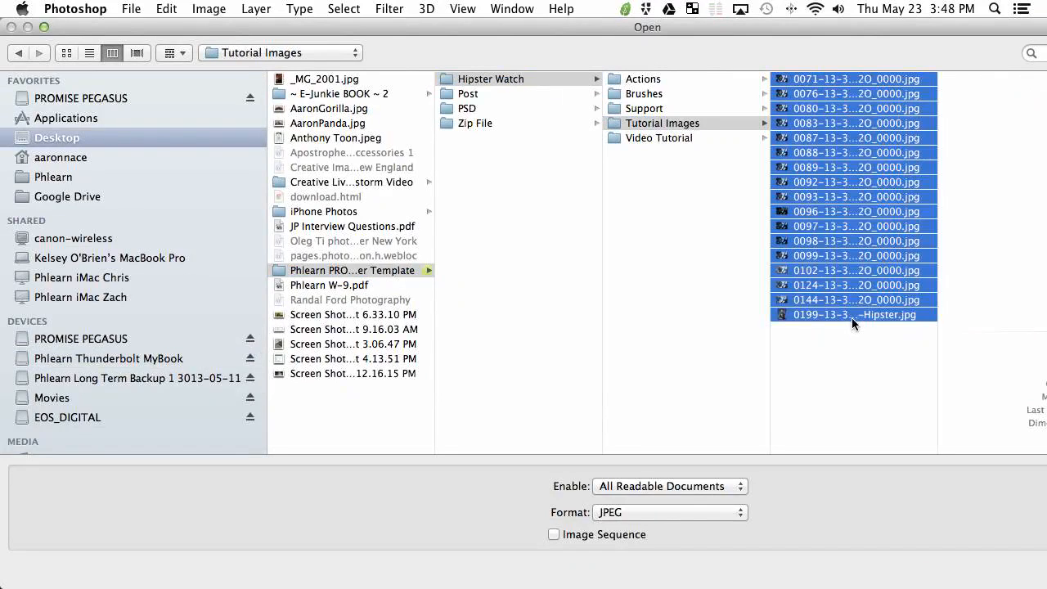
pyautogui.moveTo(861, 30); pyautogui.dragTo(655, 35)
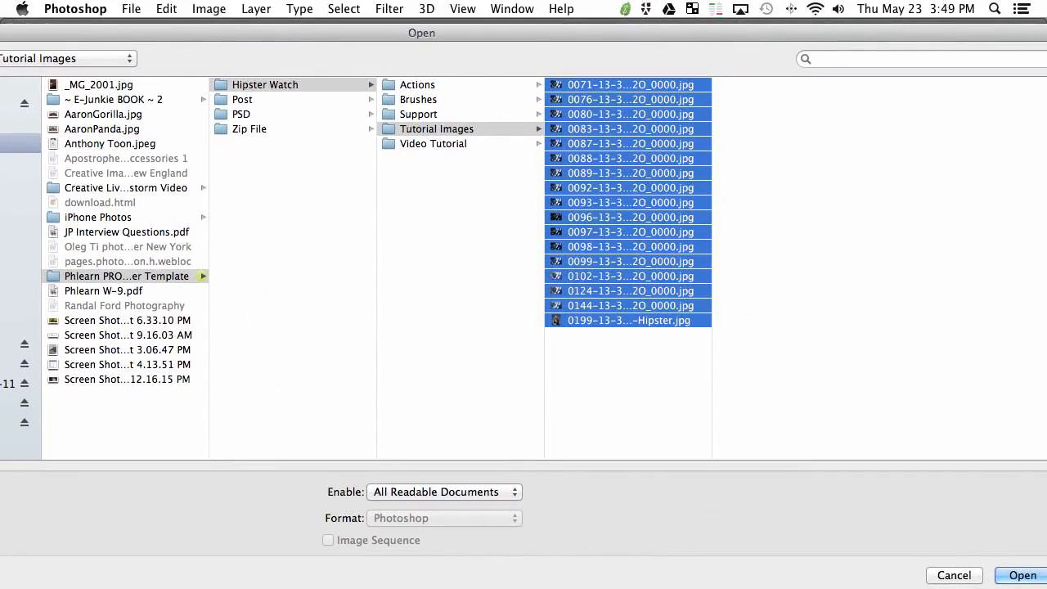
pyautogui.click(1018, 576)
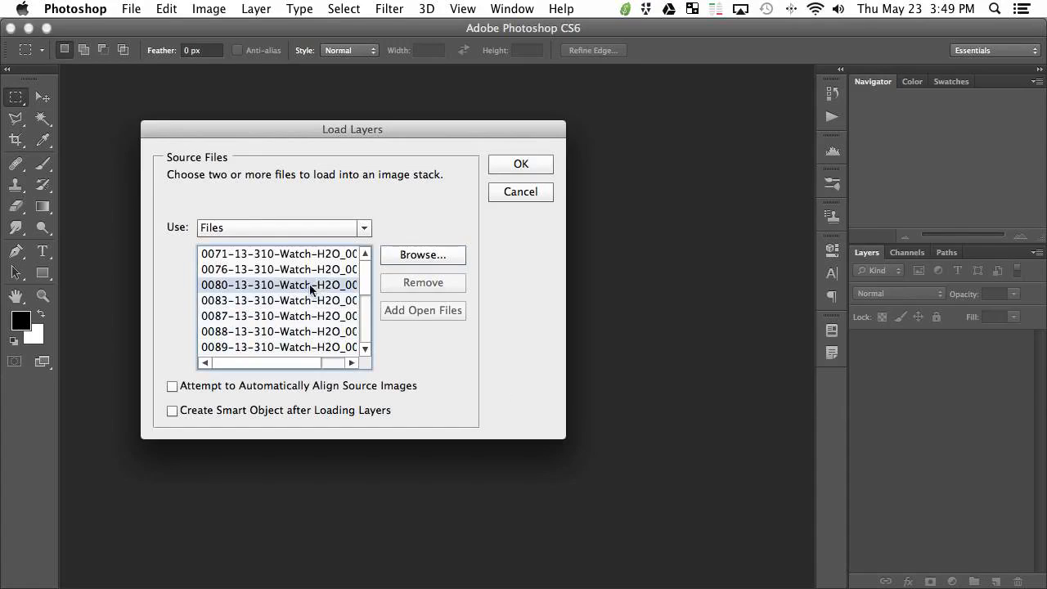
# Load the listed files as layers of one document and enlarge the area showing the layer list.
pyautogui.moveTo(365, 267); pyautogui.dragTo(355, 322)
pyautogui.click(542, 166)
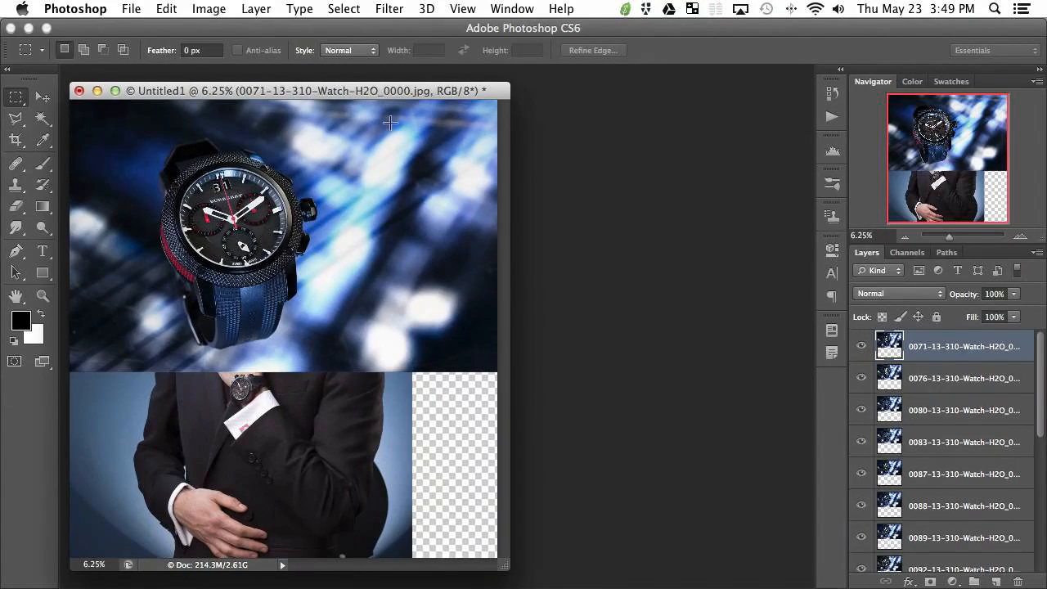
pyautogui.moveTo(346, 93); pyautogui.dragTo(384, 90)
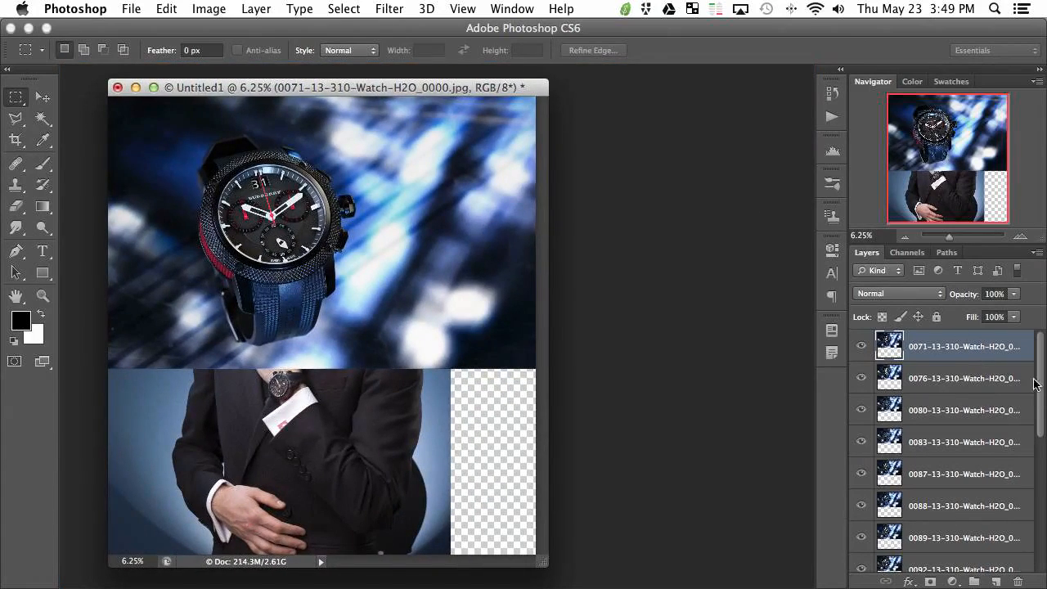
pyautogui.moveTo(982, 244); pyautogui.dragTo(983, 181)
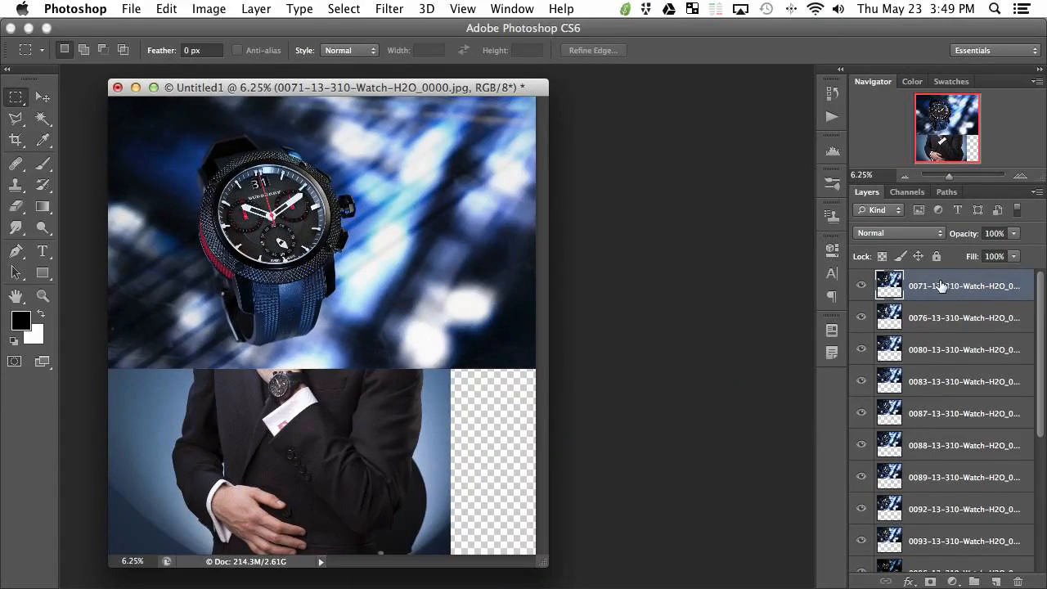
# Group all the watch photo layers, leaving out the hipster photo, and name the group Watch.
pyautogui.moveTo(1043, 299); pyautogui.dragTo(1042, 475)
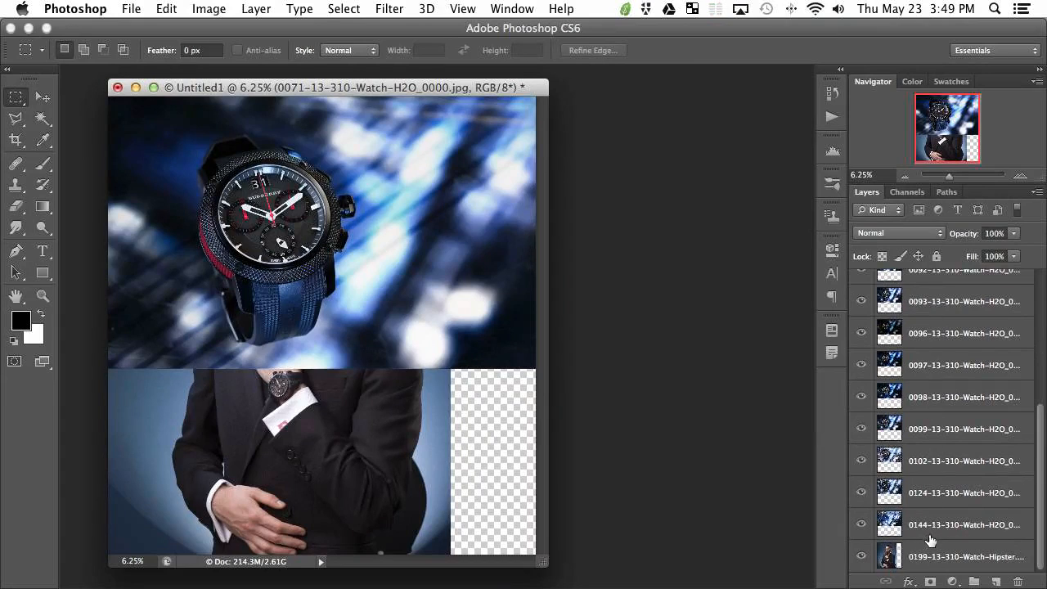
pyautogui.keyDown('shift'); pyautogui.click(946, 528); pyautogui.keyUp('shift')
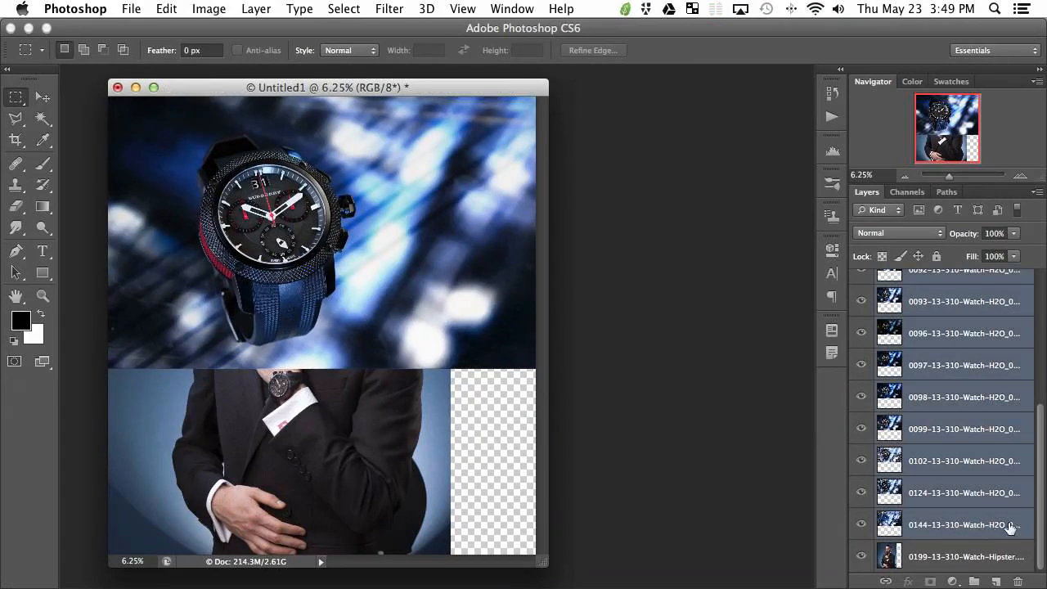
pyautogui.moveTo(1040, 516)
pyautogui.mouseDown()
pyautogui.moveTo(1039, 301)
pyautogui.moveTo(1031, 524)
pyautogui.mouseUp()
pyautogui.press('super+g')
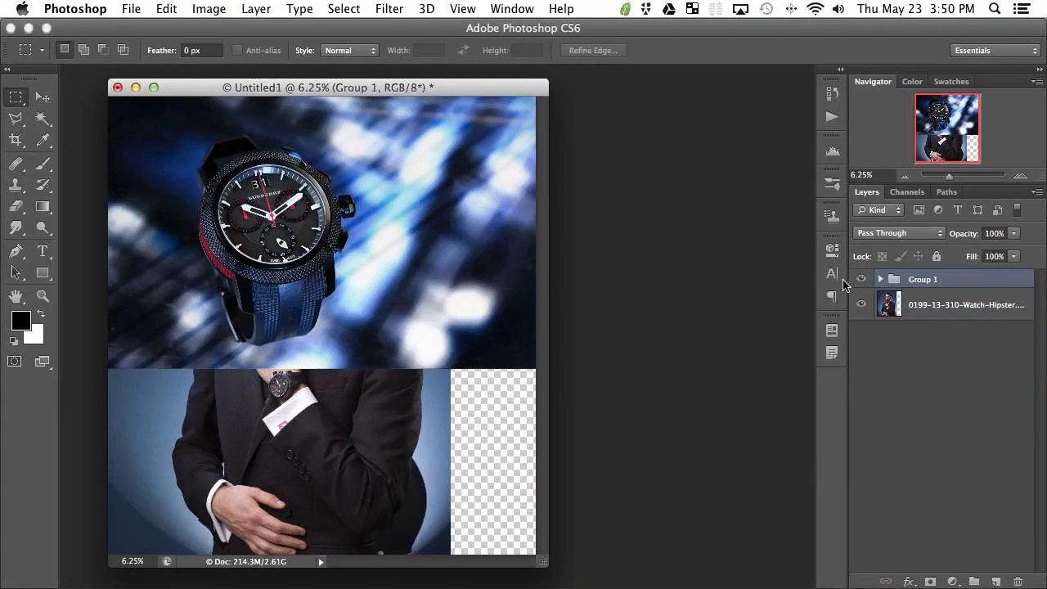
pyautogui.doubleClick(923, 279)
pyautogui.write('Watch')
pyautogui.press('Return')
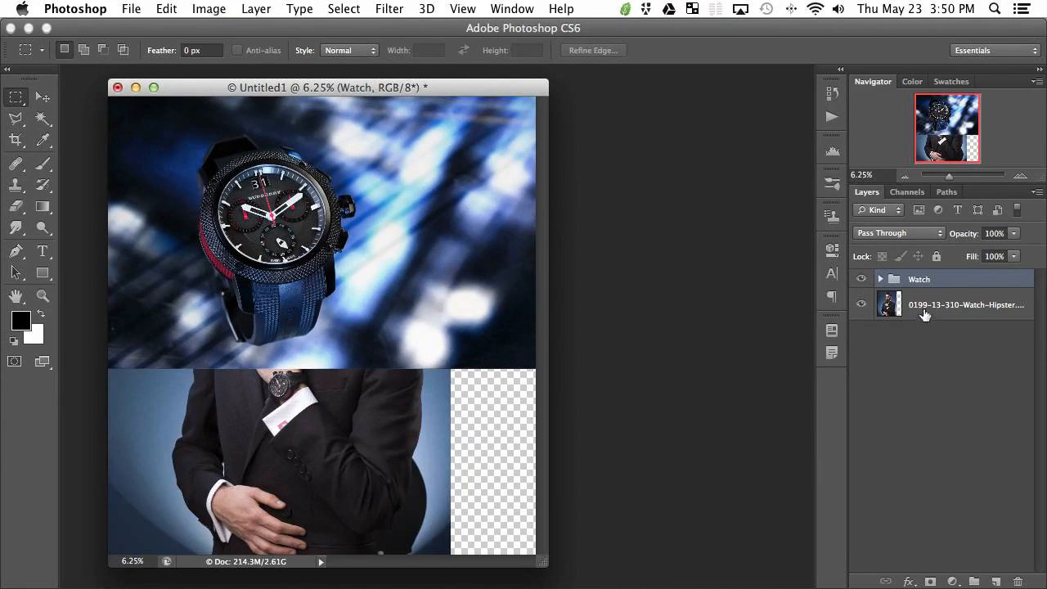
# Toggle the Watch group's visibility off and on to check which images it contains.
pyautogui.click(861, 279)
pyautogui.click(861, 279)
pyautogui.click(861, 279)
pyautogui.click(860, 279)
# Put the 0199 hipster photo layer into its own group named Hipster and collapse the group.
pyautogui.click(931, 307)
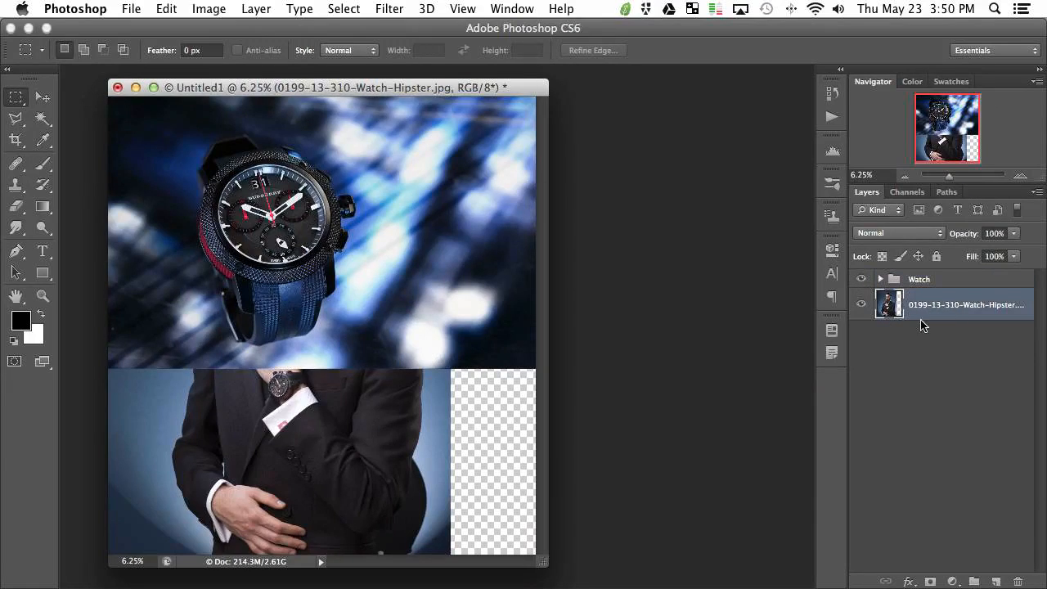
pyautogui.press('super+g')
pyautogui.doubleClick(930, 298)
pyautogui.write('H')
pyautogui.press('Return')
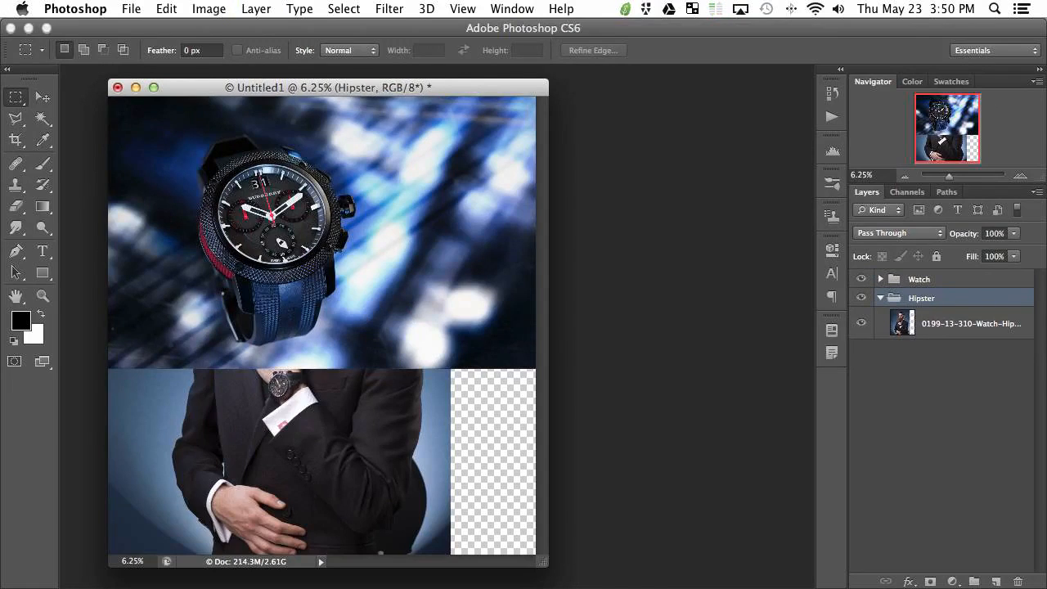
pyautogui.click(861, 298)
pyautogui.click(861, 298)
pyautogui.click(879, 299)
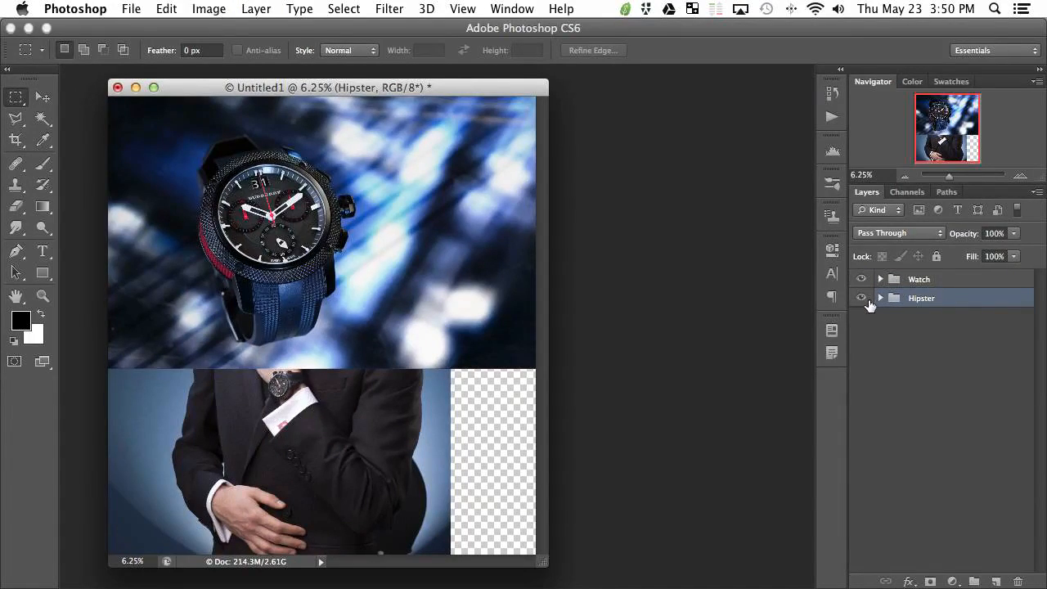
# Hide the Hipster group and move the Watch group beneath it in the layer order.
pyautogui.click(862, 300)
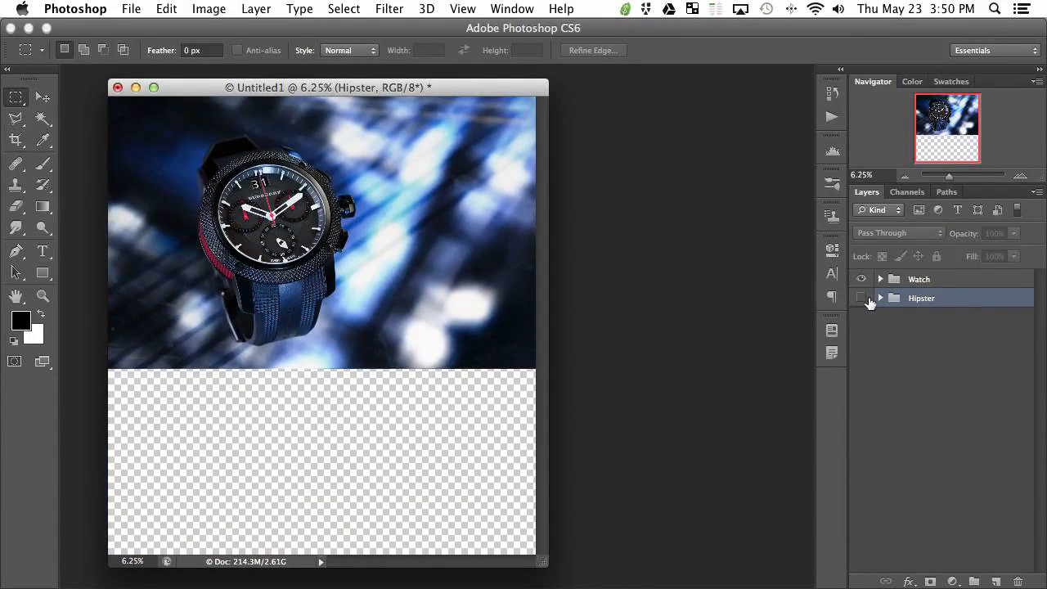
pyautogui.click(918, 281)
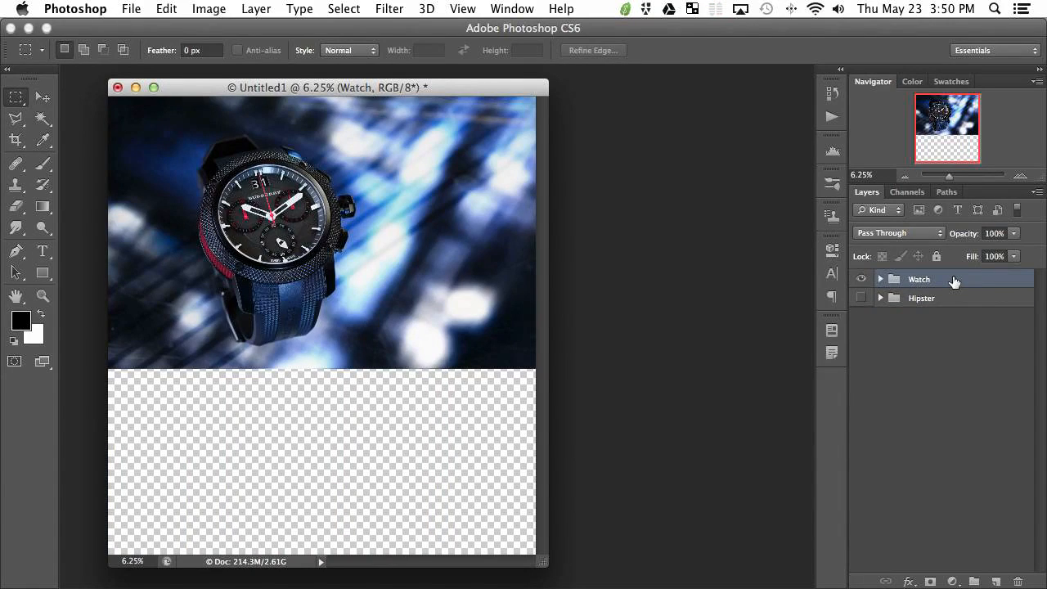
pyautogui.press('super+bracketleft')
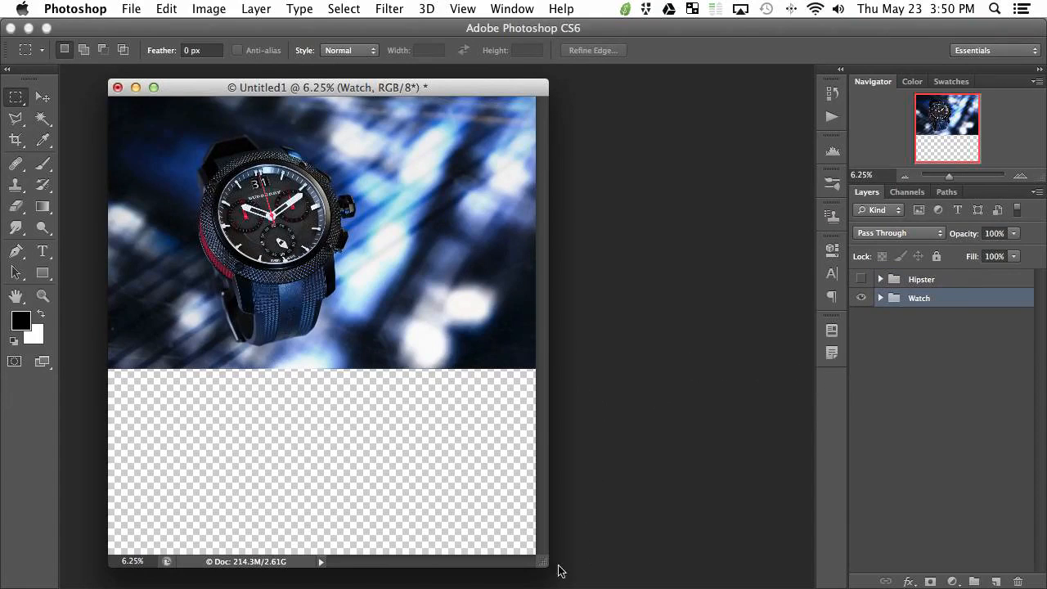
# Crop off the empty lower part of the canvas up to the watch photo, keeping Delete Cropped Pixels off.
pyautogui.moveTo(543, 561); pyautogui.dragTo(675, 581)
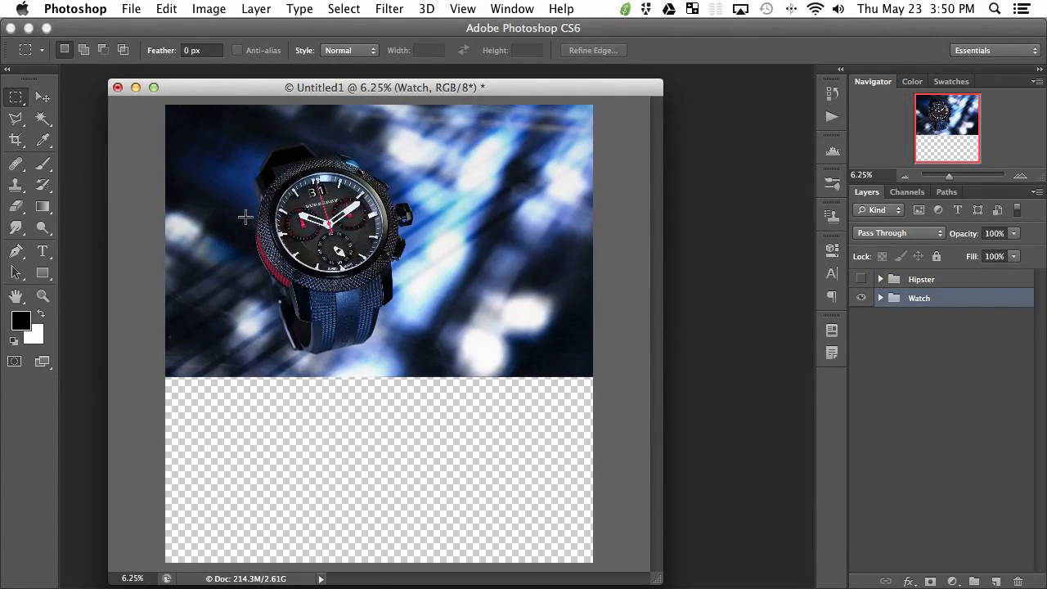
pyautogui.press('c')
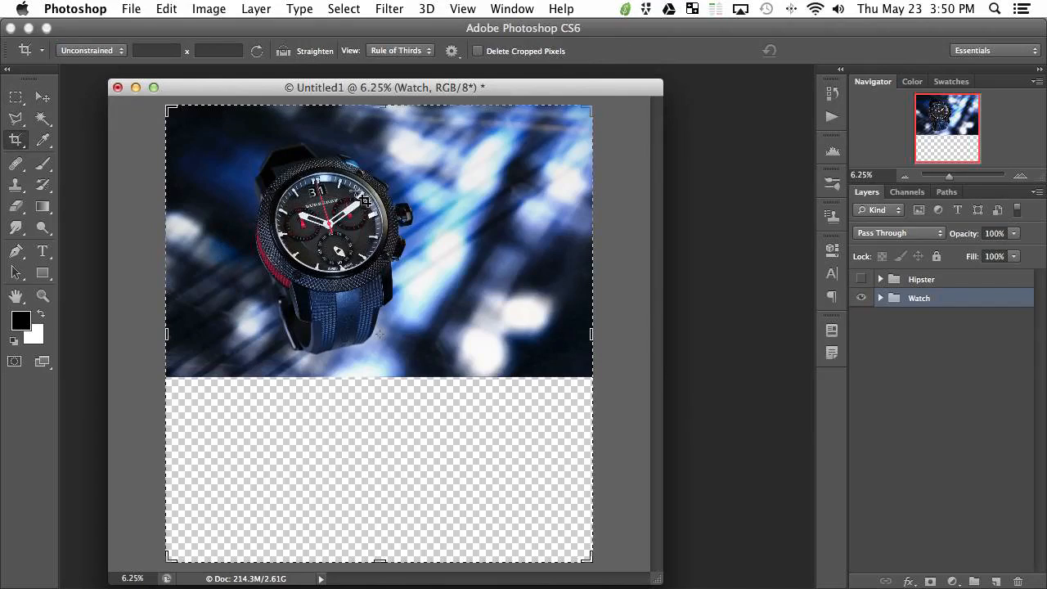
pyautogui.click(479, 51)
pyautogui.click(479, 52)
pyautogui.moveTo(385, 561); pyautogui.dragTo(403, 468)
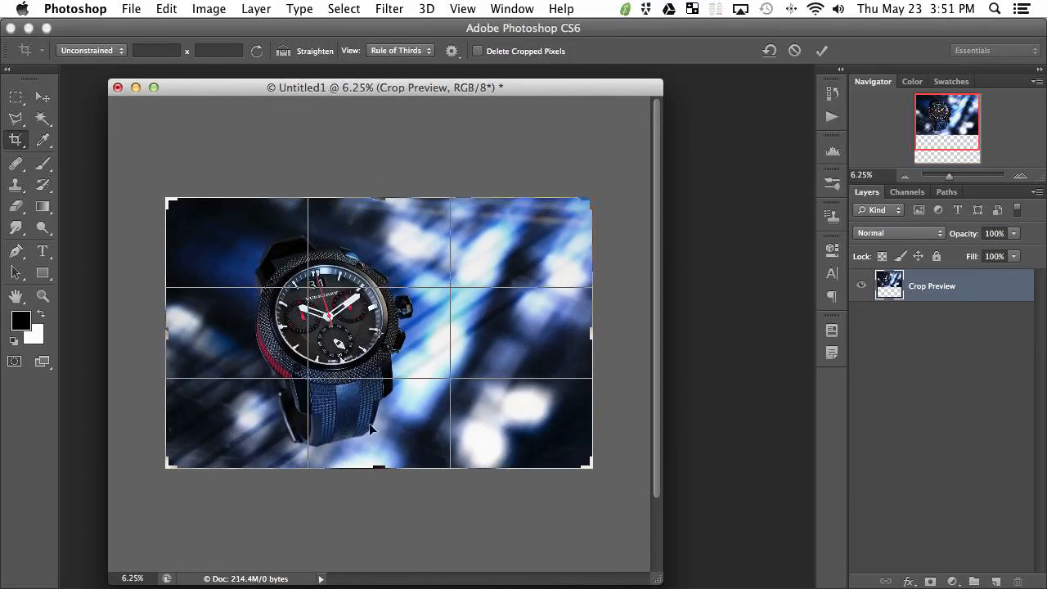
pyautogui.click(821, 50)
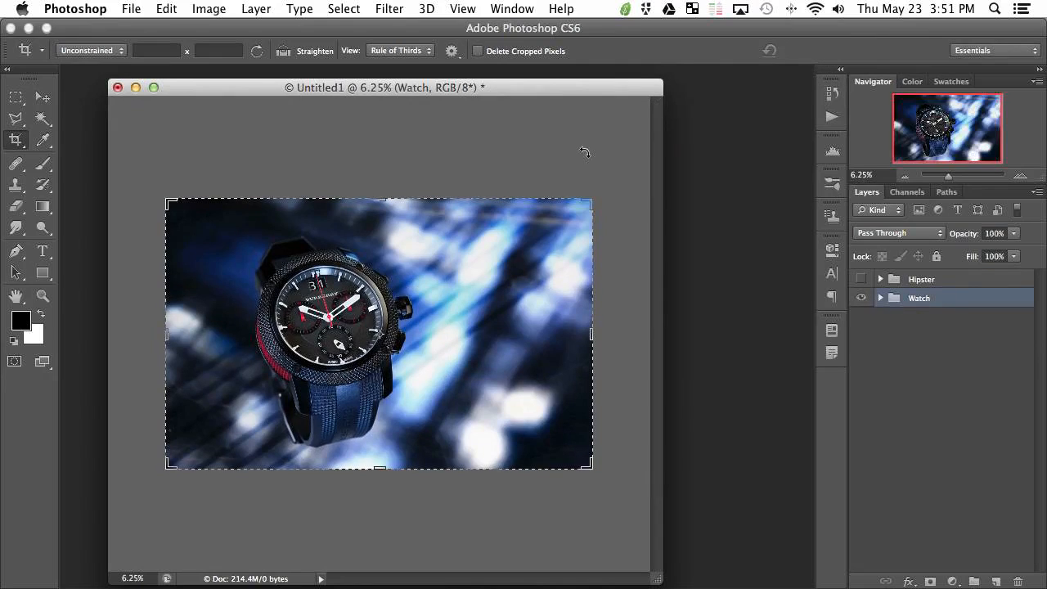
# Try out the full-screen mode with menu bar using the Brush tool, and return to the standard document window.
pyautogui.press('b')
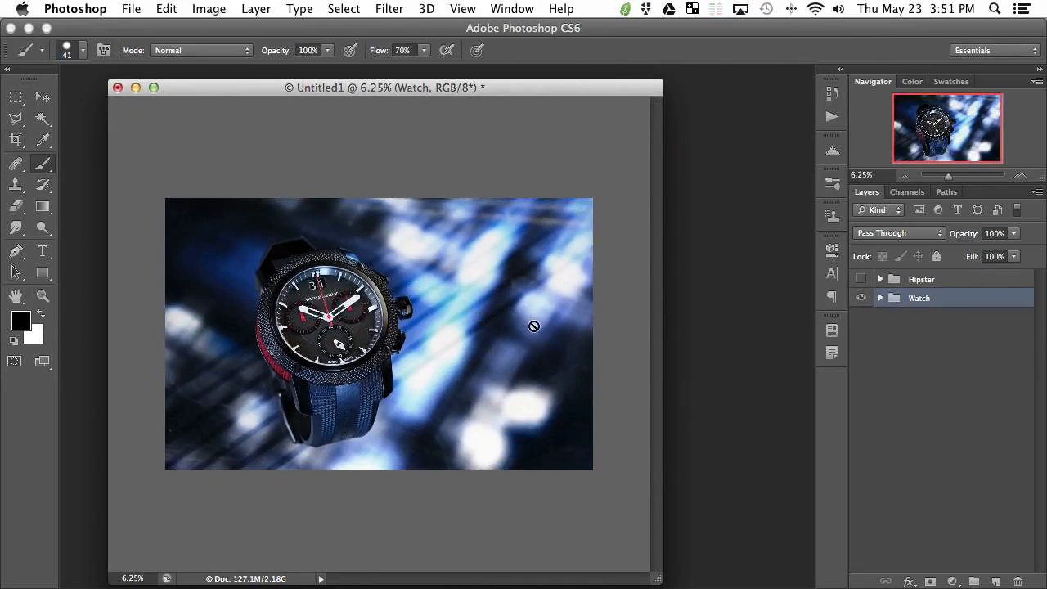
pyautogui.press('f')
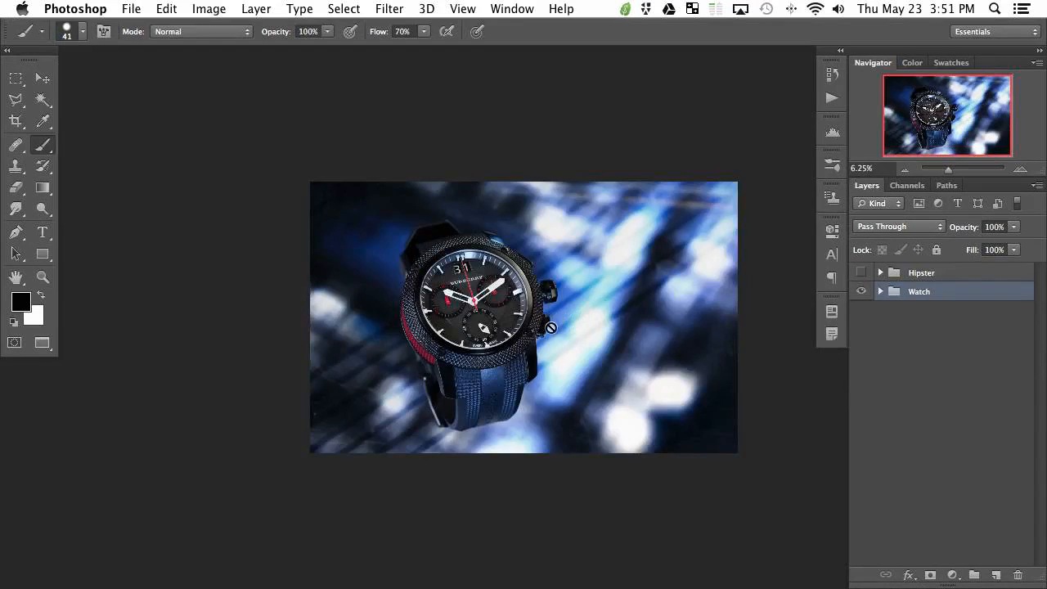
pyautogui.hscroll(5, 550, 352)
pyautogui.scroll(-2, 549, 352)
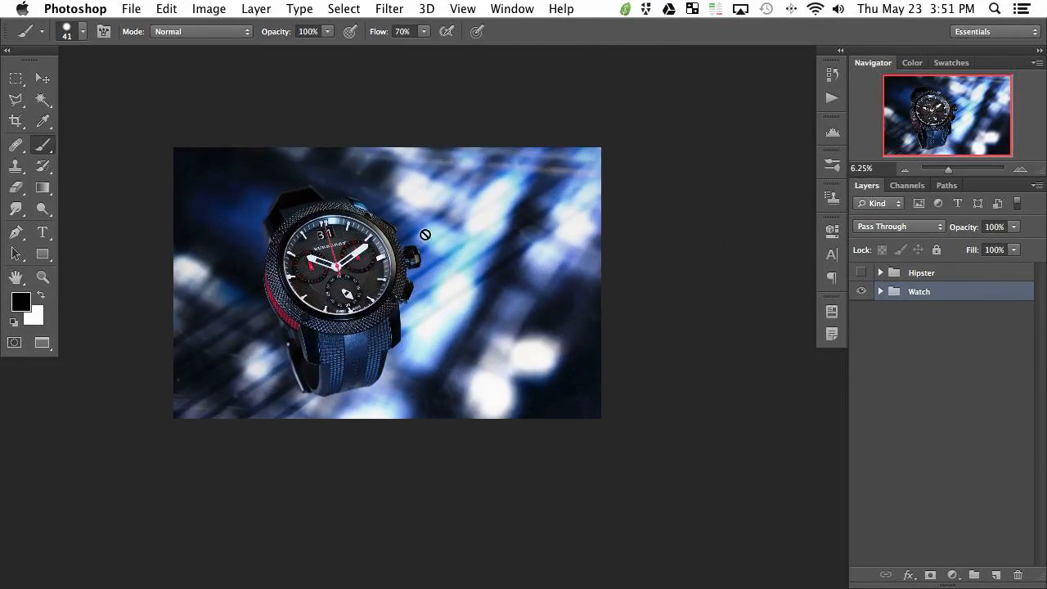
pyautogui.hotkey('shift', 'f')
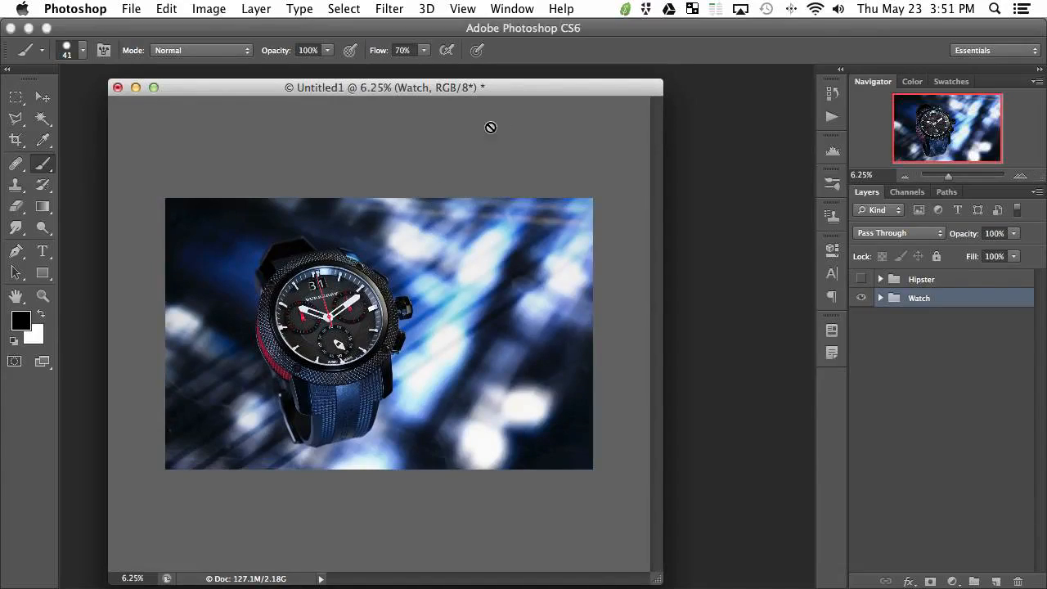
# Switch the document to full-screen mode with menu bar and enlarge the watch to 12.5% magnification.
pyautogui.moveTo(450, 93); pyautogui.dragTo(546, 111)
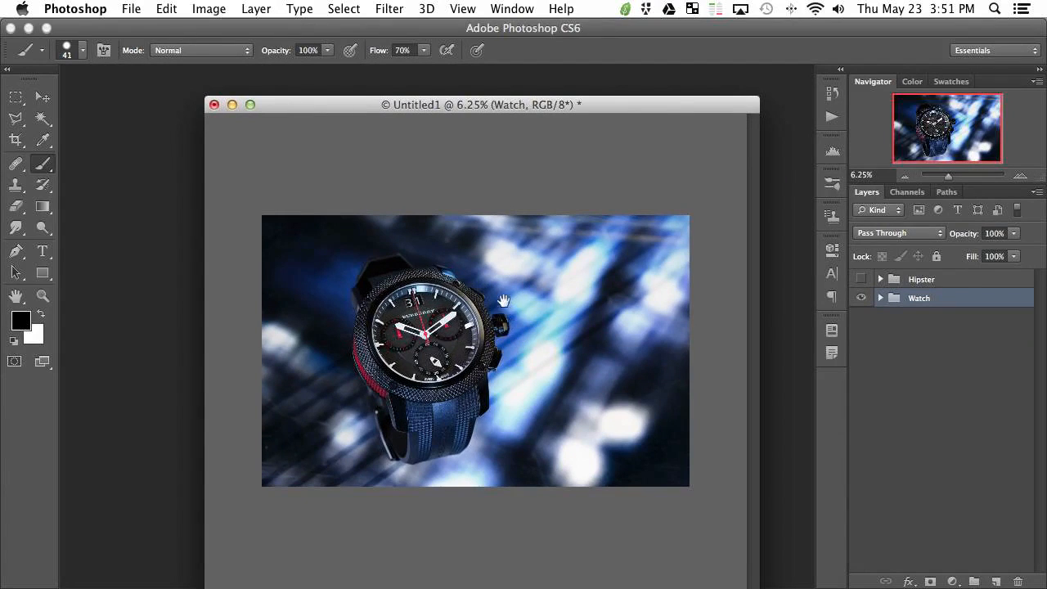
pyautogui.click(664, 234)
pyautogui.moveTo(527, 105); pyautogui.dragTo(507, 101)
pyautogui.press('f')
pyautogui.moveTo(515, 373); pyautogui.dragTo(439, 292)
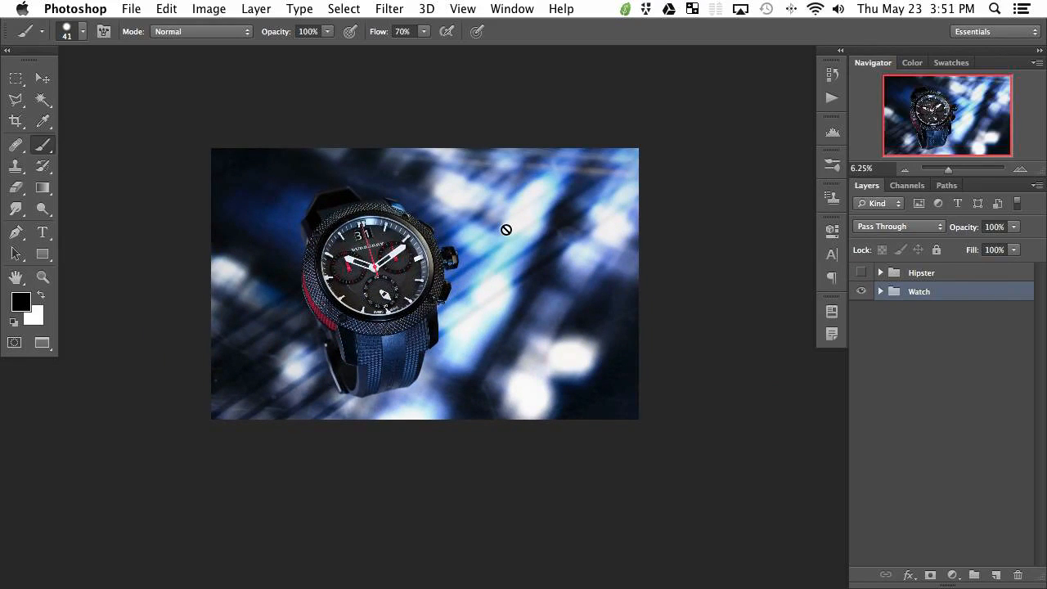
pyautogui.press('super+plus')
pyautogui.press('super+plus')
pyautogui.moveTo(261, 268); pyautogui.dragTo(379, 317)
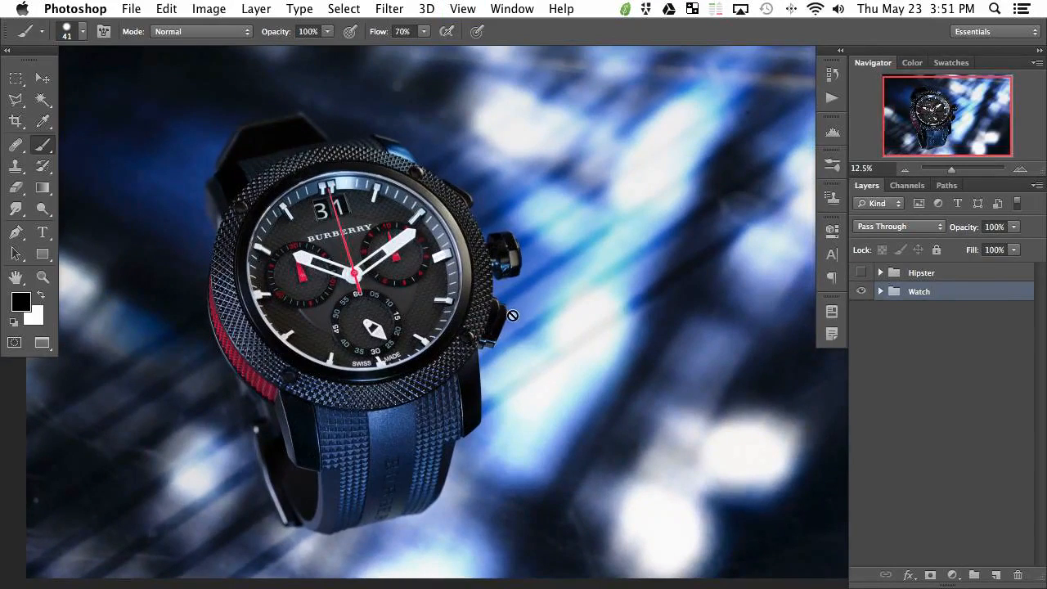
# Expand the Watch group and look over the photo layers it contains.
pyautogui.moveTo(482, 394); pyautogui.dragTo(516, 374)
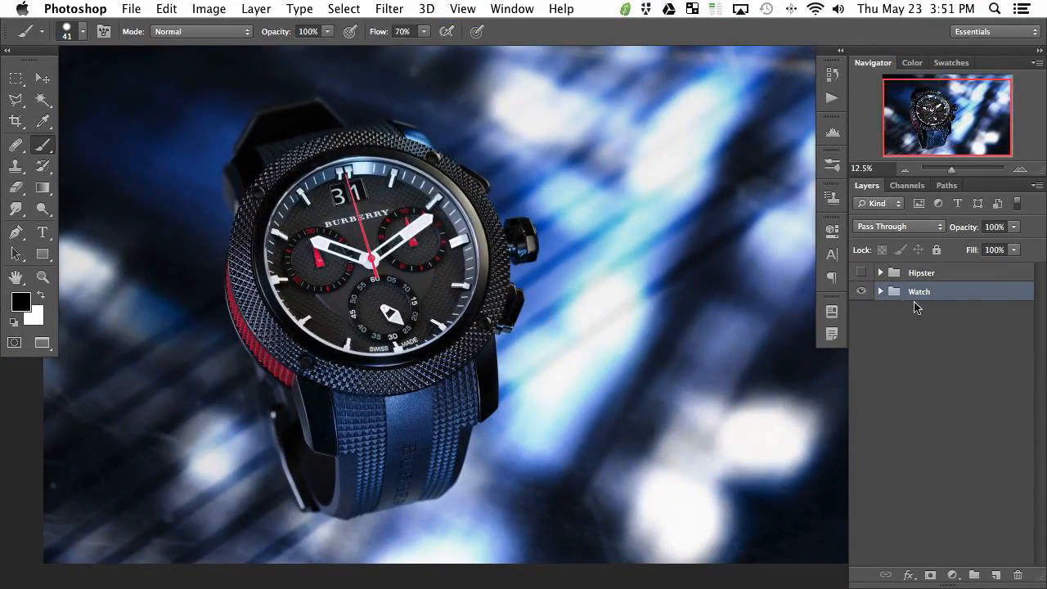
pyautogui.click(881, 292)
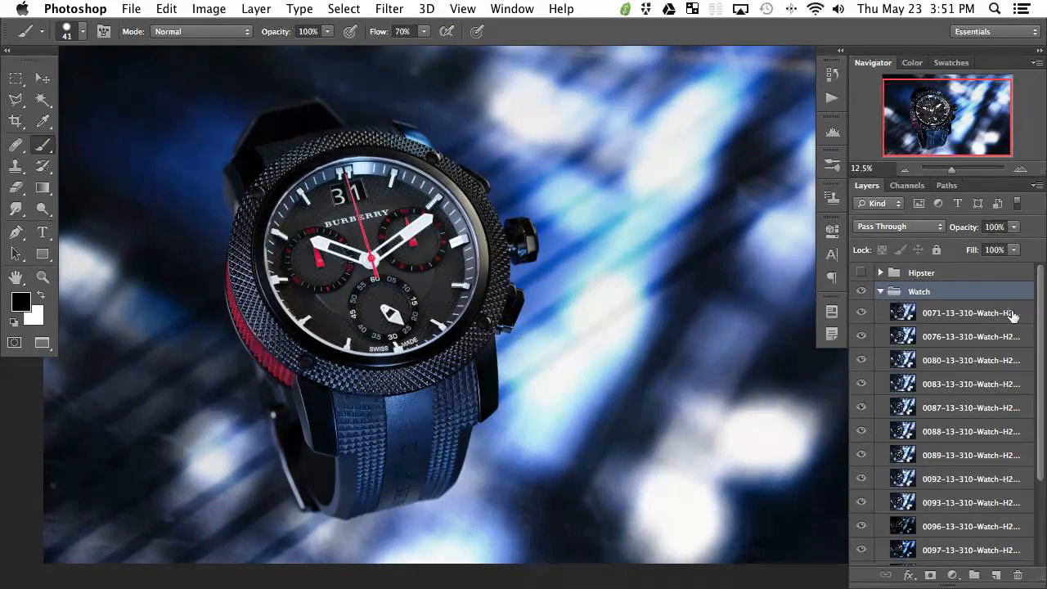
pyautogui.scroll(-5, 941, 409)
pyautogui.scroll(5, 941, 409)
# Review the watch photos by hiding the layers one after another from 0071 down to 0093.
pyautogui.click(860, 312)
pyautogui.click(861, 336)
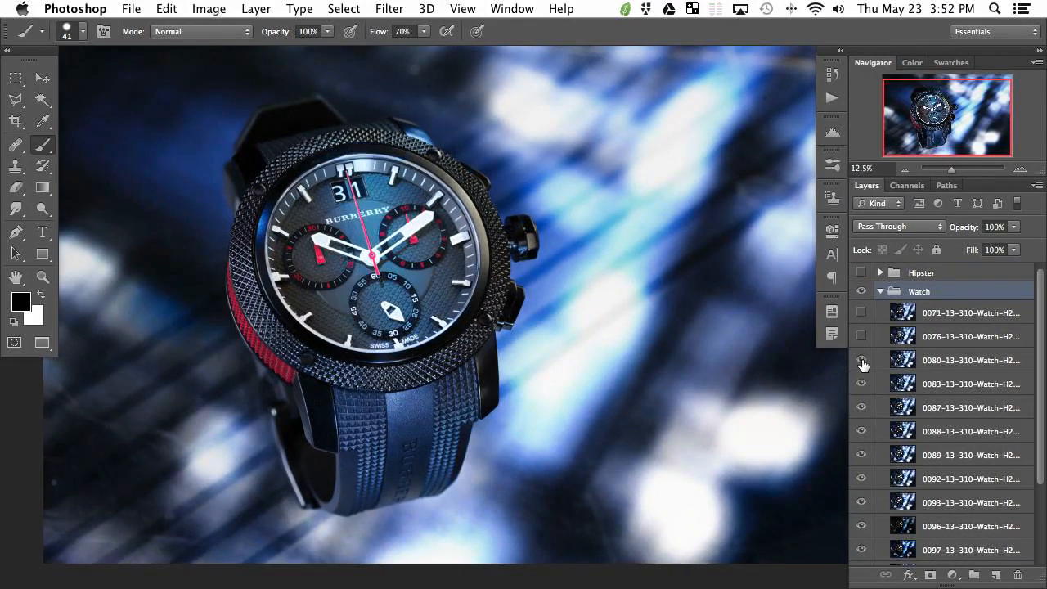
pyautogui.click(861, 360)
pyautogui.click(861, 384)
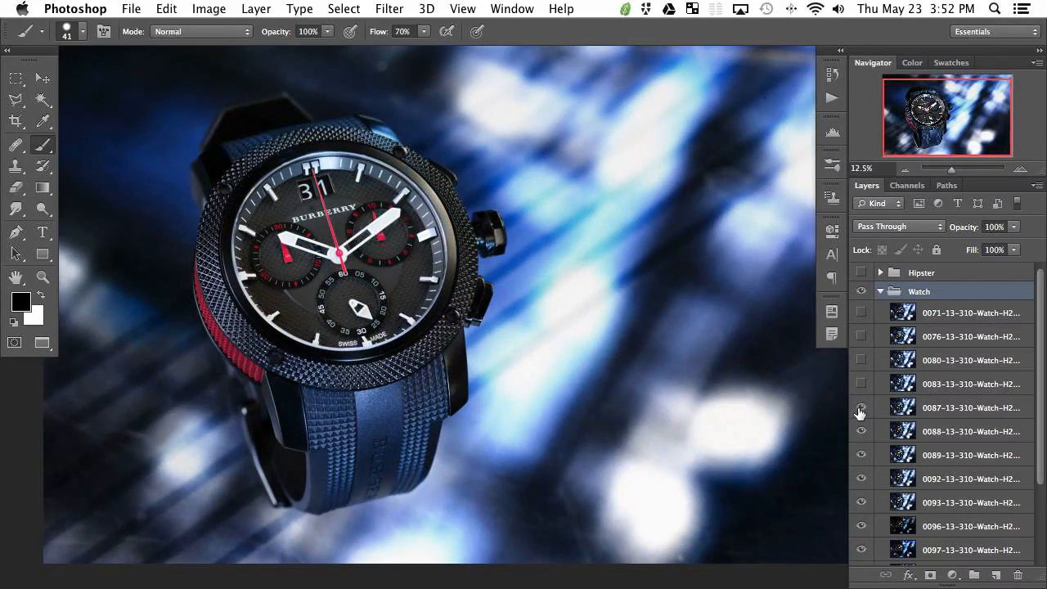
pyautogui.click(861, 408)
pyautogui.click(861, 431)
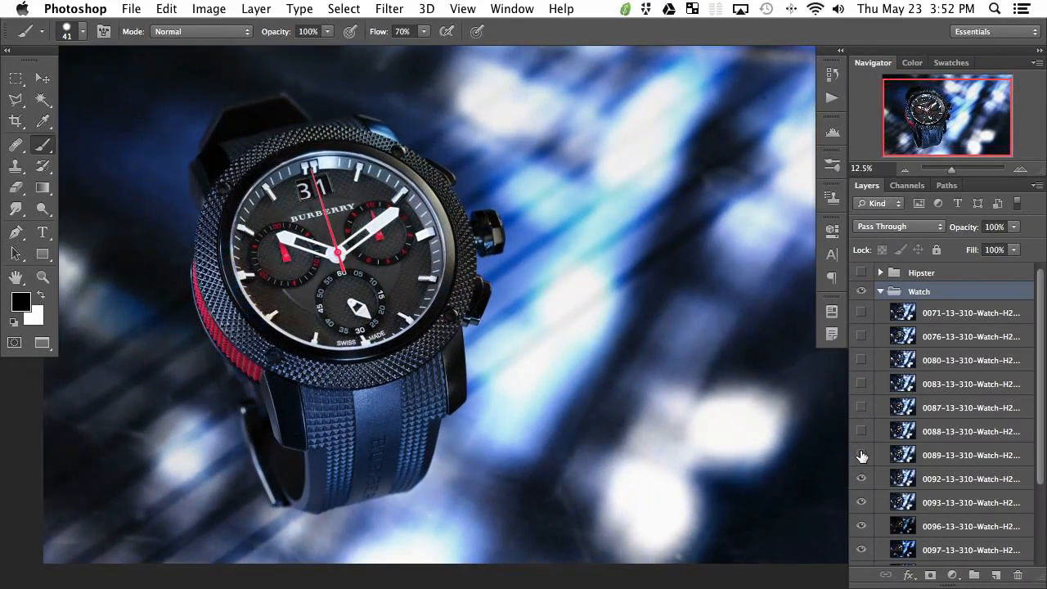
pyautogui.click(861, 479)
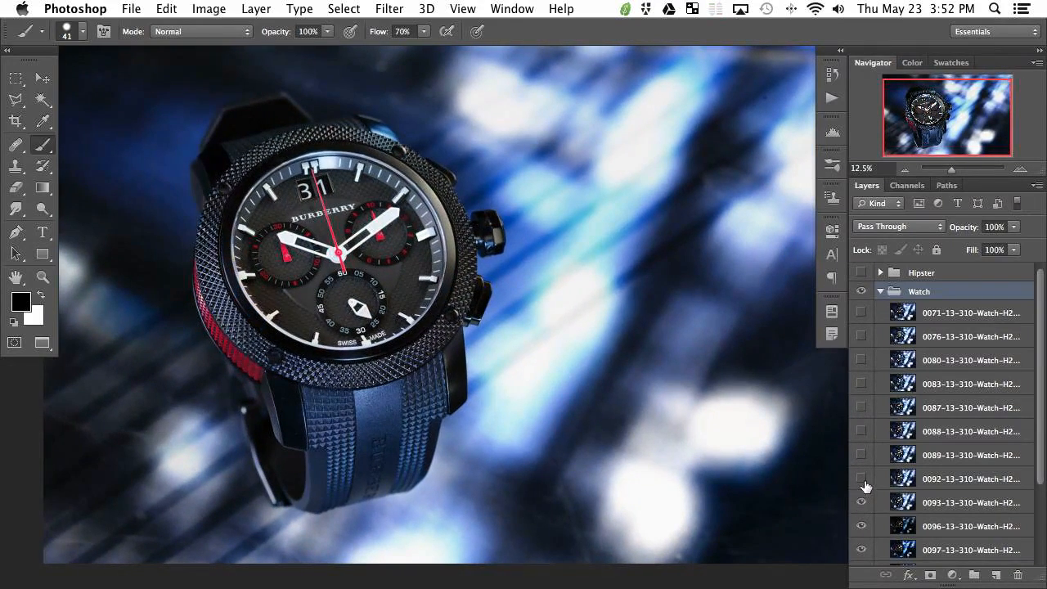
pyautogui.click(861, 503)
# Continue the review by hiding layers 0096 down to 0124 until the lowest photo is exposed.
pyautogui.scroll(-4, 1038, 409)
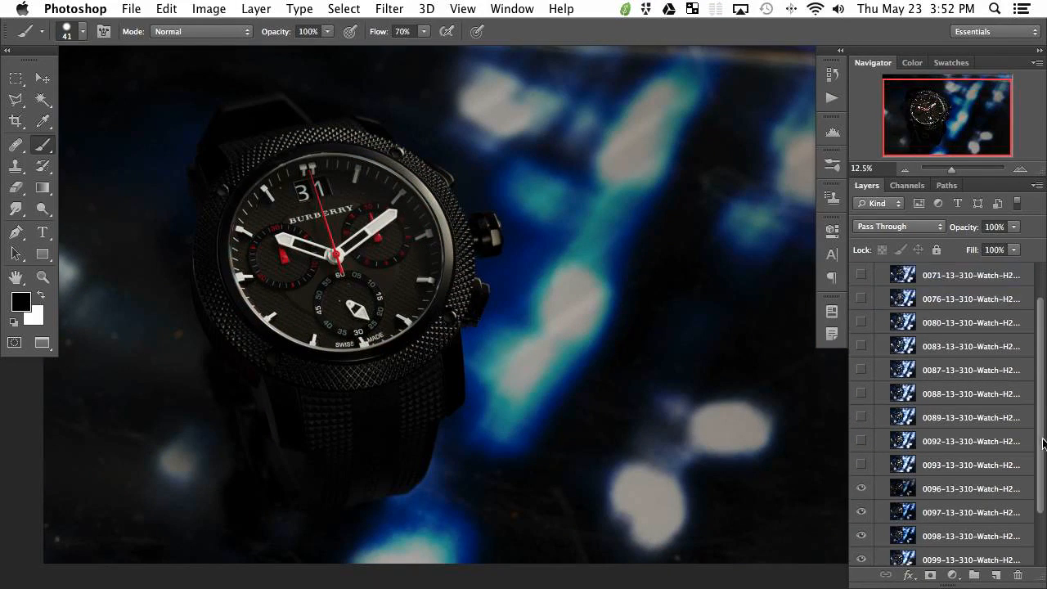
pyautogui.moveTo(861, 433); pyautogui.dragTo(863, 465)
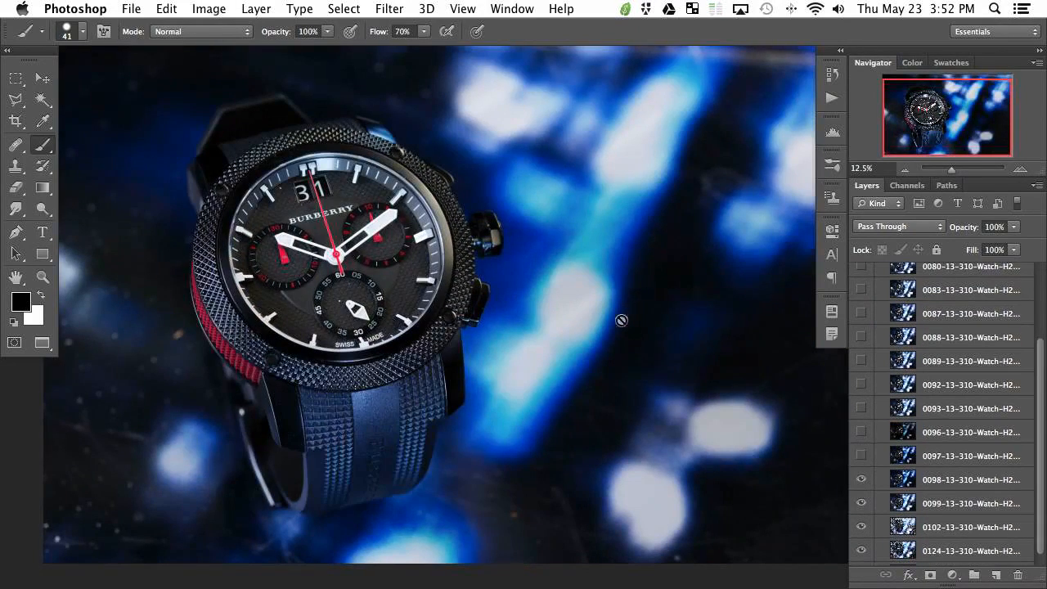
pyautogui.click(862, 482)
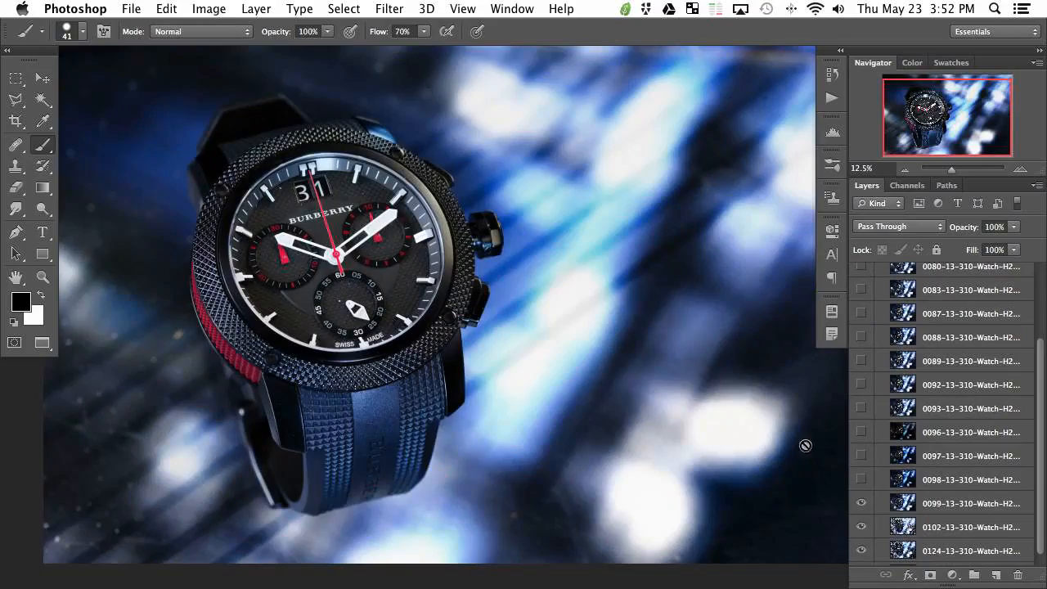
pyautogui.click(861, 503)
pyautogui.click(861, 526)
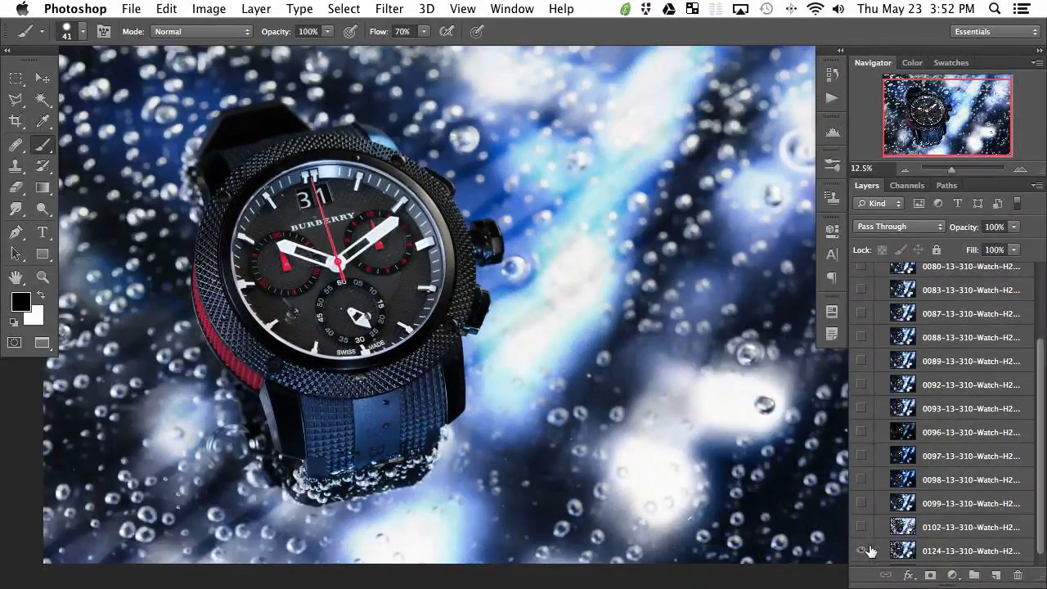
pyautogui.click(861, 551)
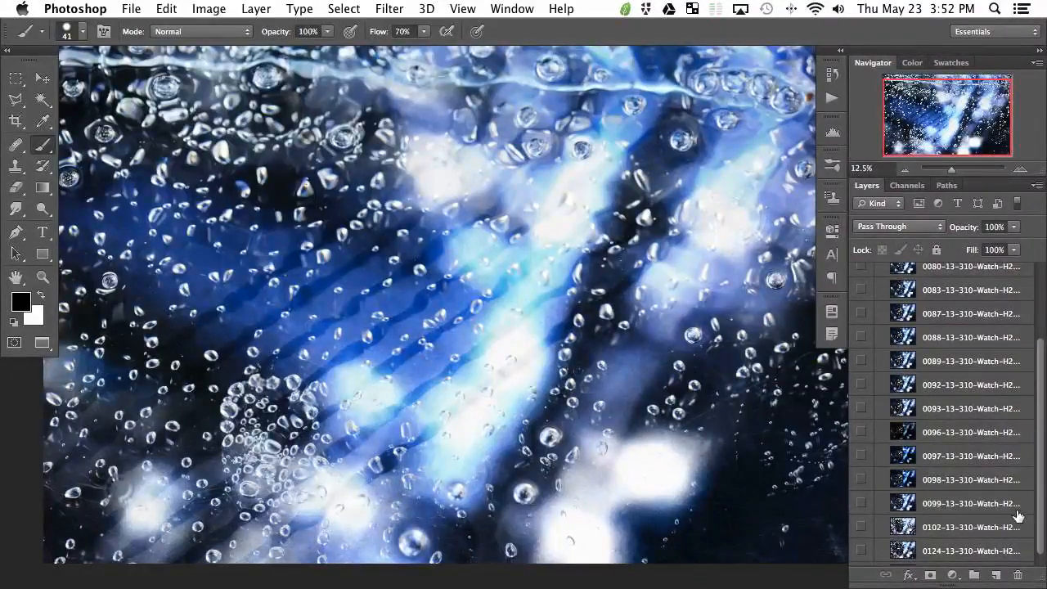
# Compare the lowest photos by toggling the visibility of layers 0102, 0124 and 0144, leaving only 0144 shown.
pyautogui.scroll(-1, 1039, 509)
pyautogui.click(863, 533)
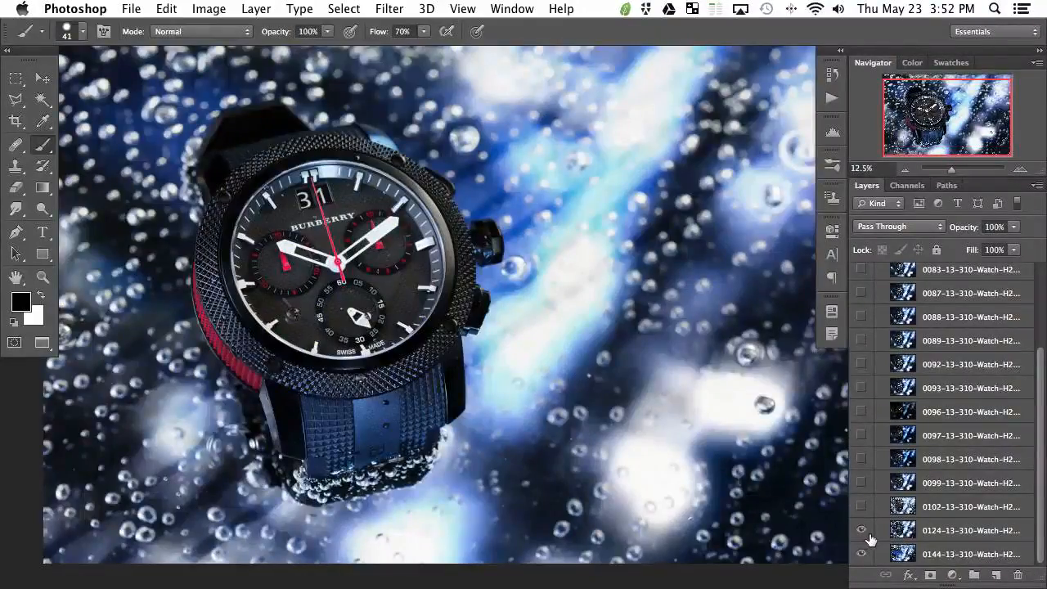
pyautogui.click(859, 508)
pyautogui.click(860, 507)
pyautogui.click(861, 532)
pyautogui.click(860, 554)
pyautogui.click(861, 554)
pyautogui.click(860, 554)
pyautogui.click(861, 554)
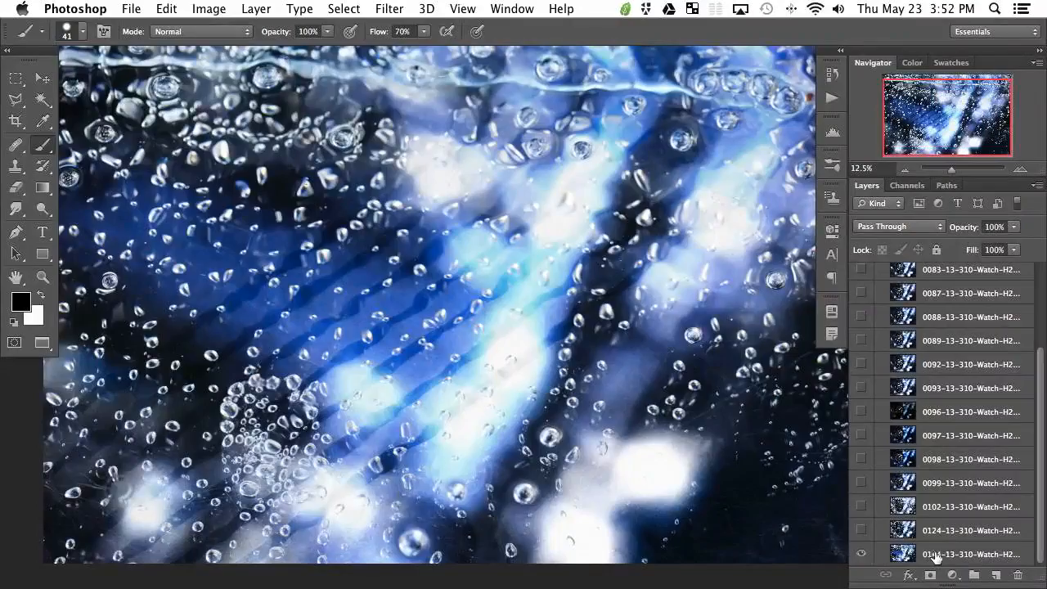
pyautogui.click(861, 554)
pyautogui.click(861, 554)
# Put the background photo layer 0144 into a new group named BG.
pyautogui.click(954, 556)
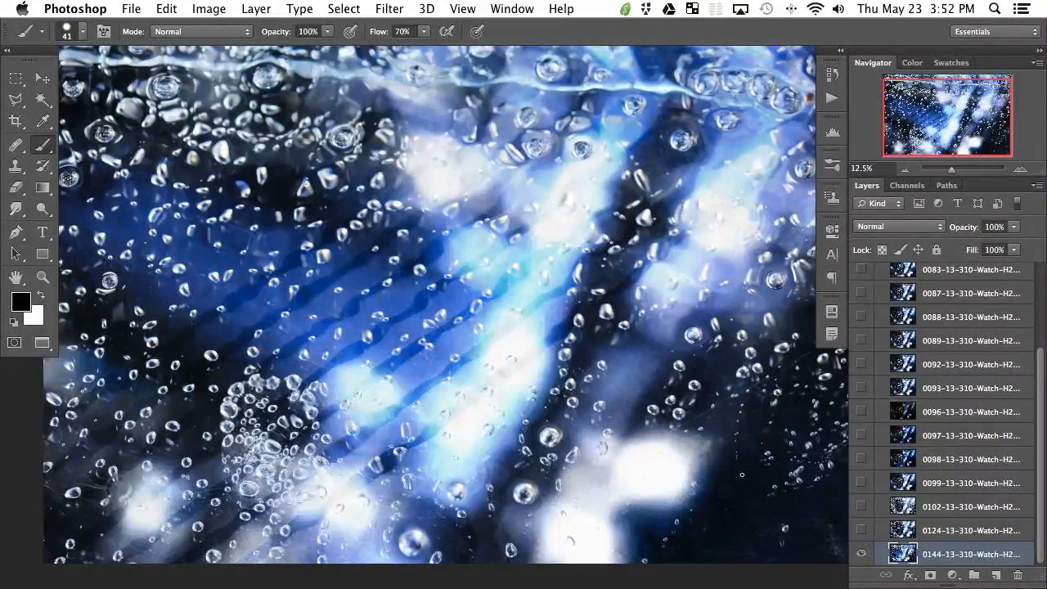
pyautogui.press('super+g')
pyautogui.doubleClick(938, 551)
pyautogui.write('BG')
pyautogui.press('Return')
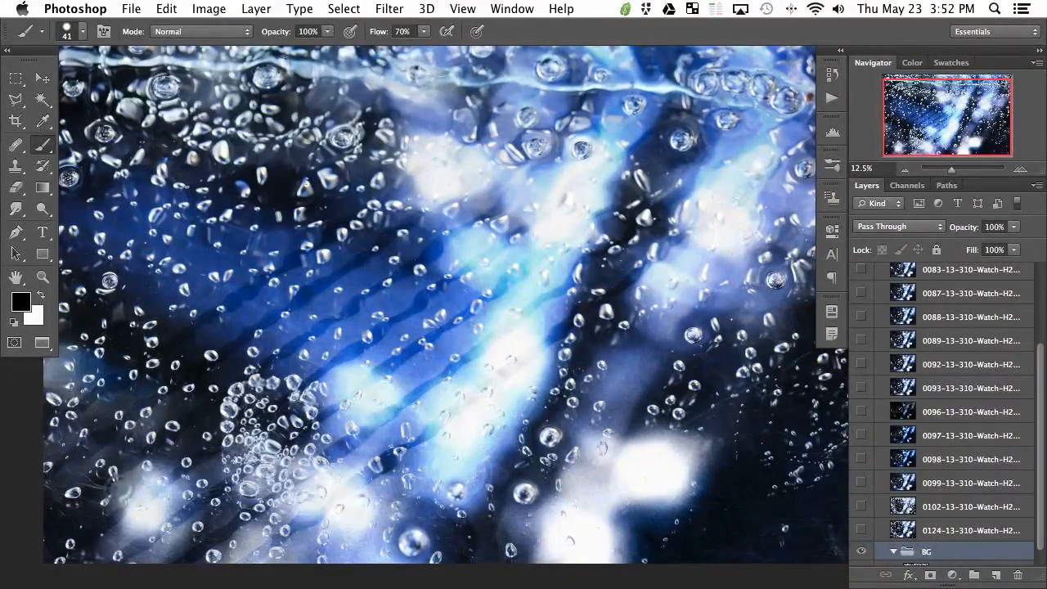
# Move the BG group out of the Watch group to directly beneath it, and collapse and hide it.
pyautogui.press('alt+super+g')
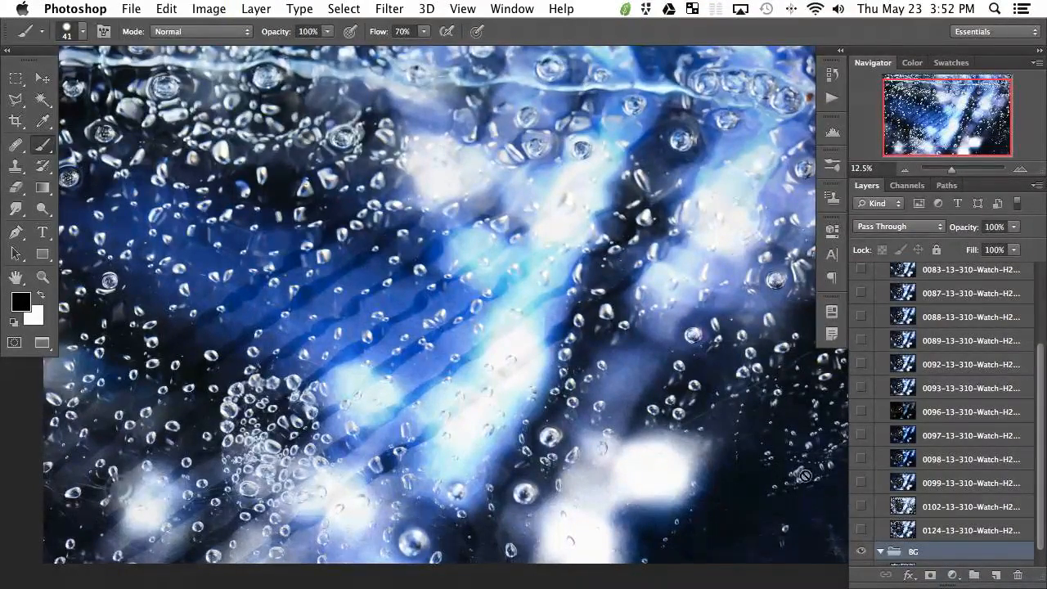
pyautogui.click(880, 552)
pyautogui.click(862, 557)
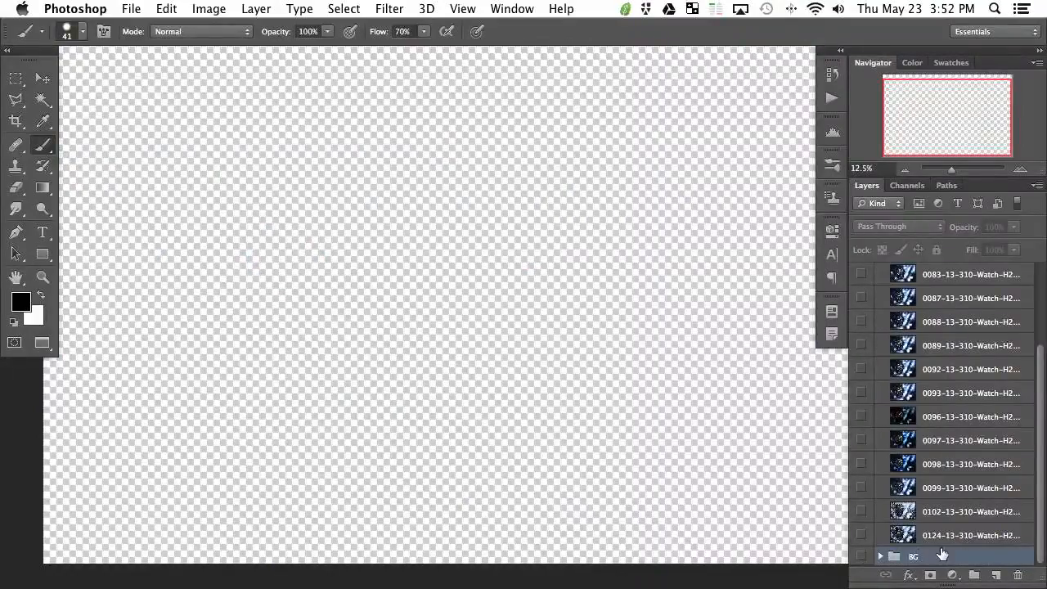
# Review the watch photos by showing the layers again one at a time from 0124 up to 0092.
pyautogui.click(862, 536)
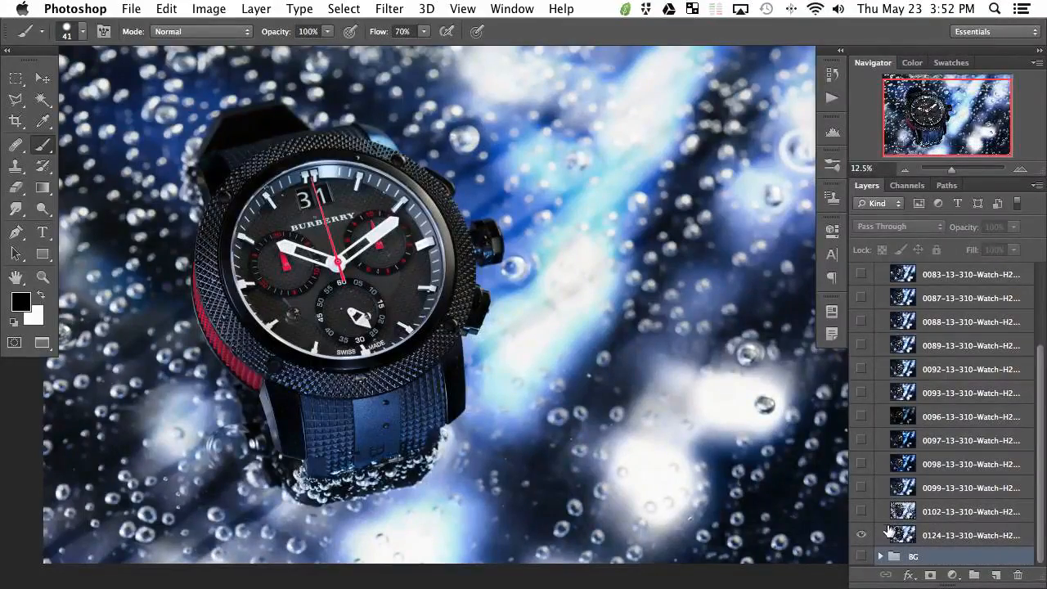
pyautogui.click(862, 512)
pyautogui.click(861, 489)
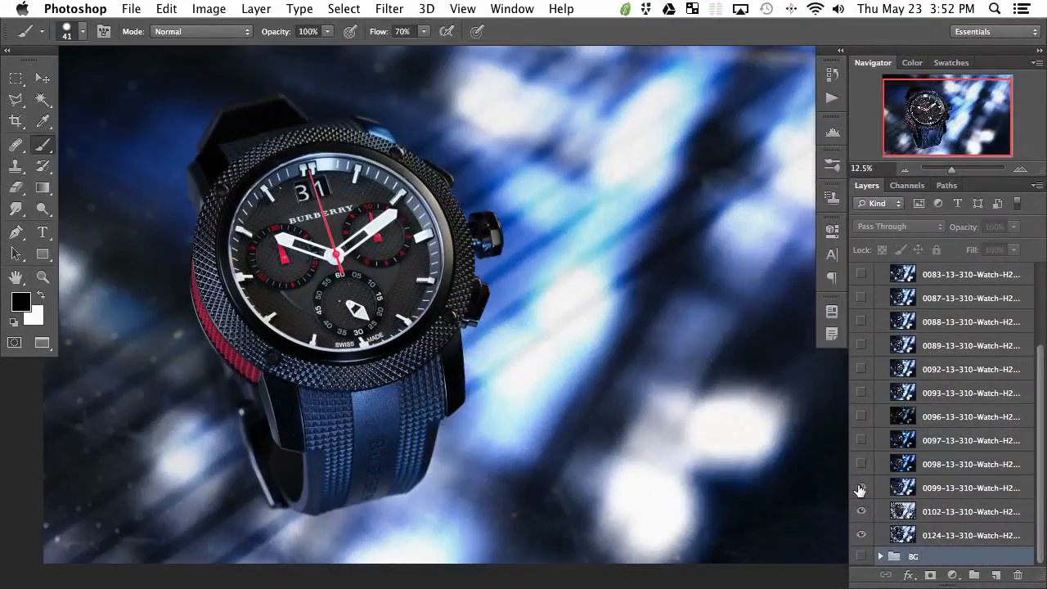
pyautogui.click(861, 465)
pyautogui.click(862, 442)
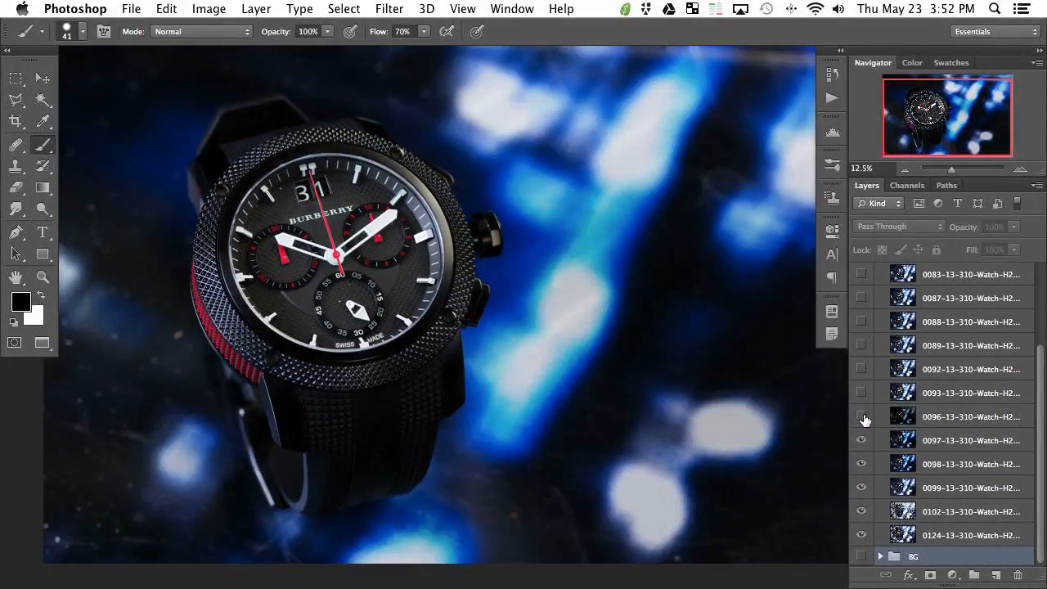
pyautogui.click(862, 418)
pyautogui.click(860, 393)
pyautogui.click(862, 370)
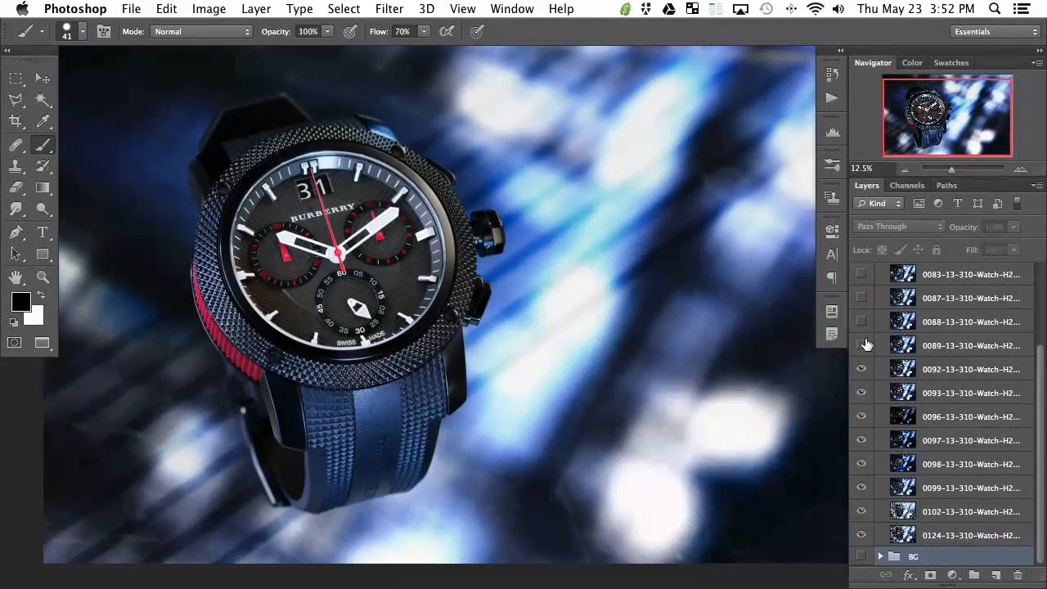
# Show the layers up to 0087 and toggle 0087 to compare the watch's position with the photo below.
pyautogui.click(860, 321)
pyautogui.click(862, 298)
pyautogui.click(861, 298)
pyautogui.click(862, 298)
pyautogui.click(861, 298)
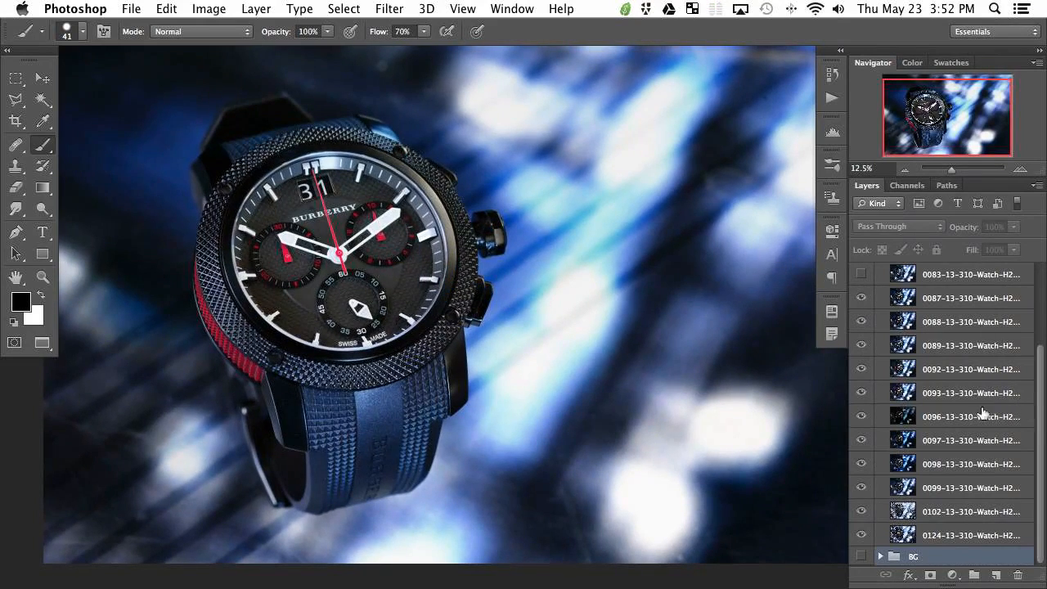
# Select layer 0124 and collapse the Navigator to give the layer list more room.
pyautogui.click(954, 540)
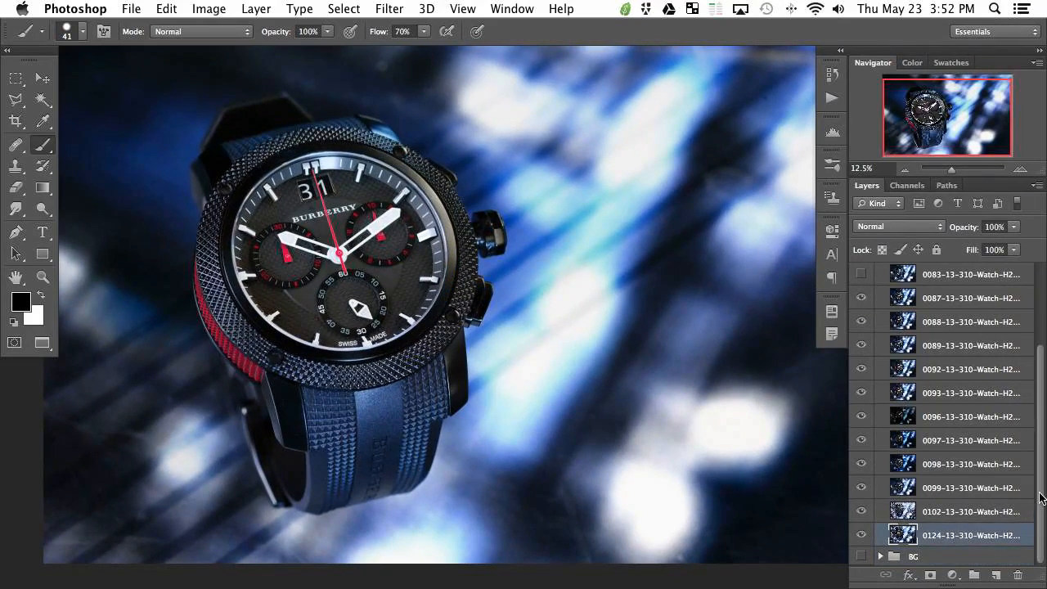
pyautogui.moveTo(977, 179); pyautogui.dragTo(979, 112)
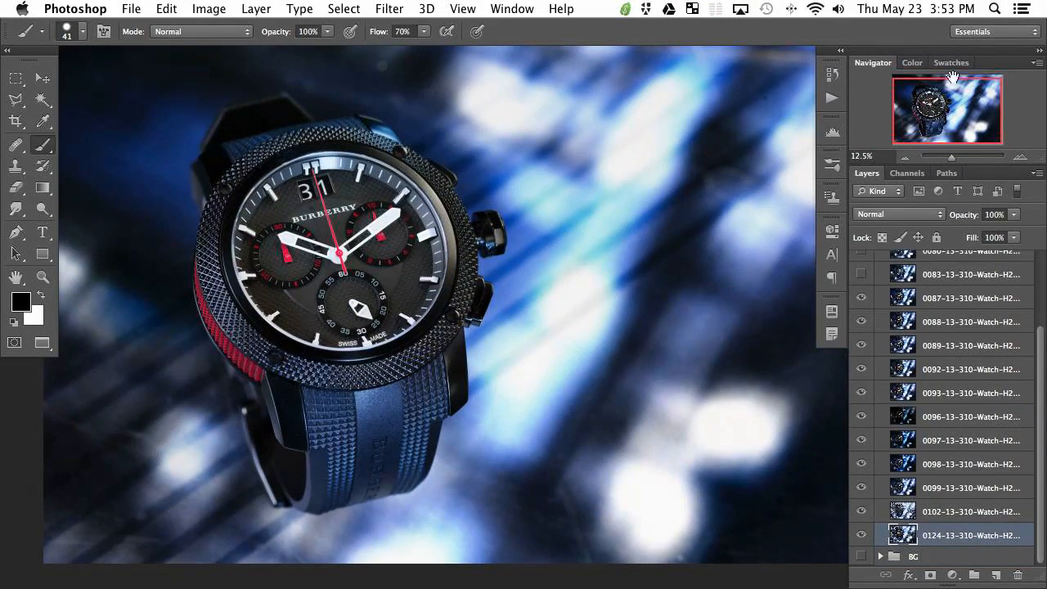
pyautogui.doubleClick(876, 63)
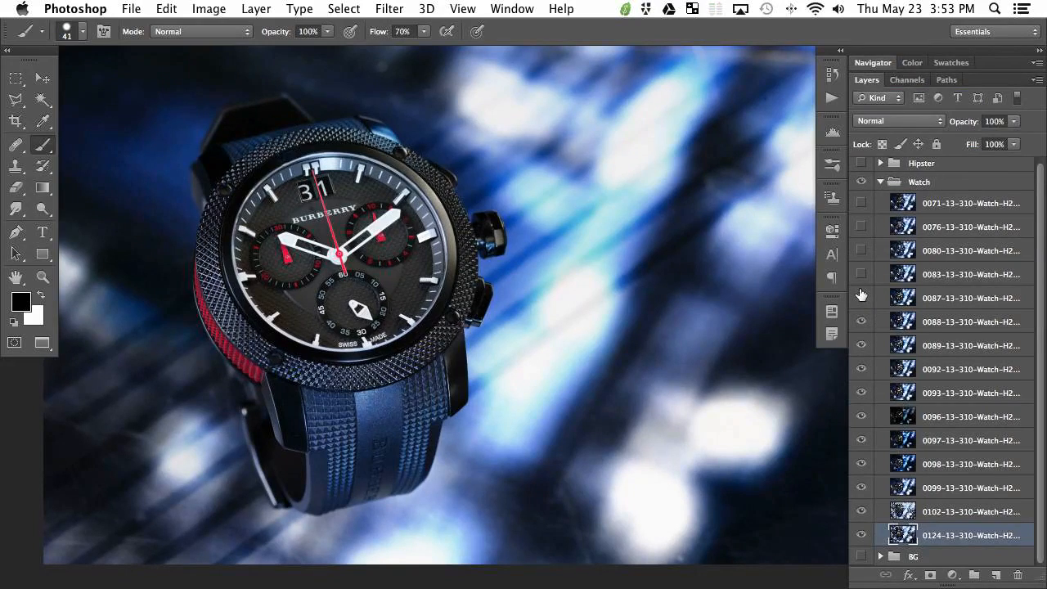
# Show the remaining layers 0083 to 0071 and auto-align all watch layers from 0071 to 0124 with the Auto projection.
pyautogui.moveTo(861, 299); pyautogui.dragTo(865, 207)
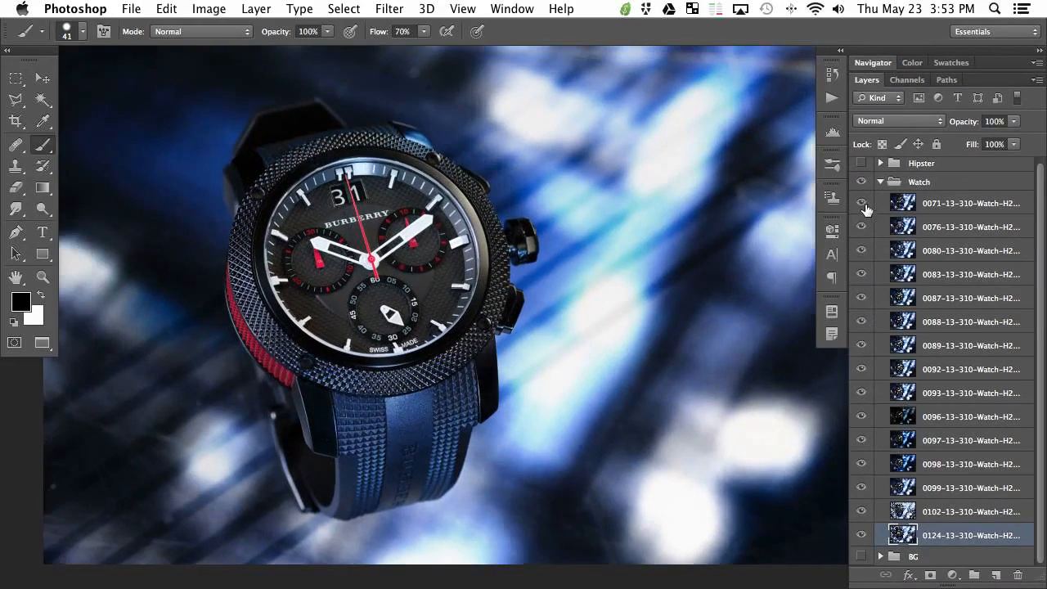
pyautogui.keyDown('shift'); pyautogui.click(966, 209); pyautogui.keyUp('shift')
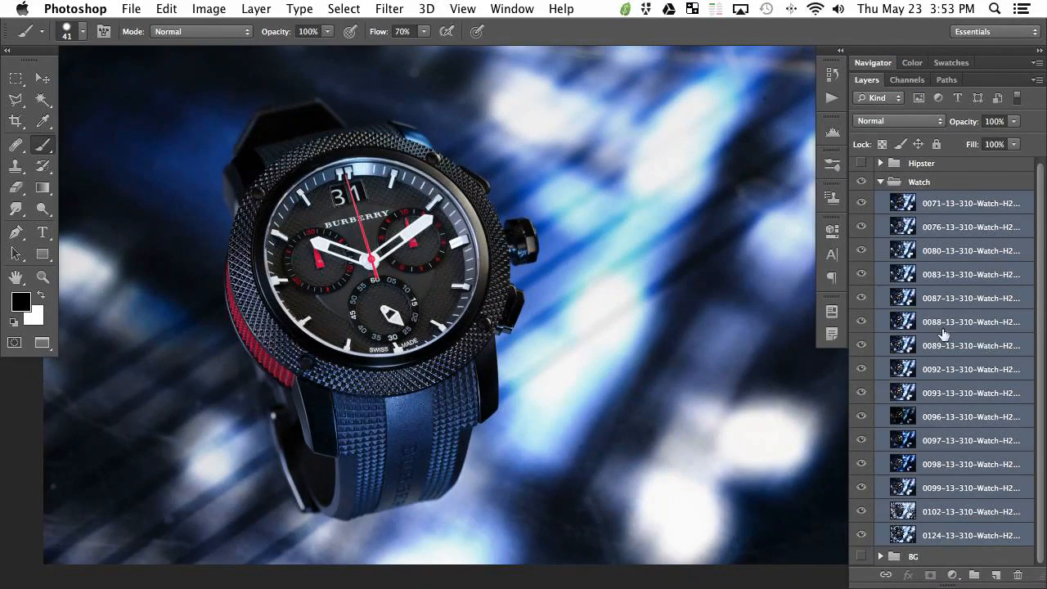
pyautogui.click(209, 9)
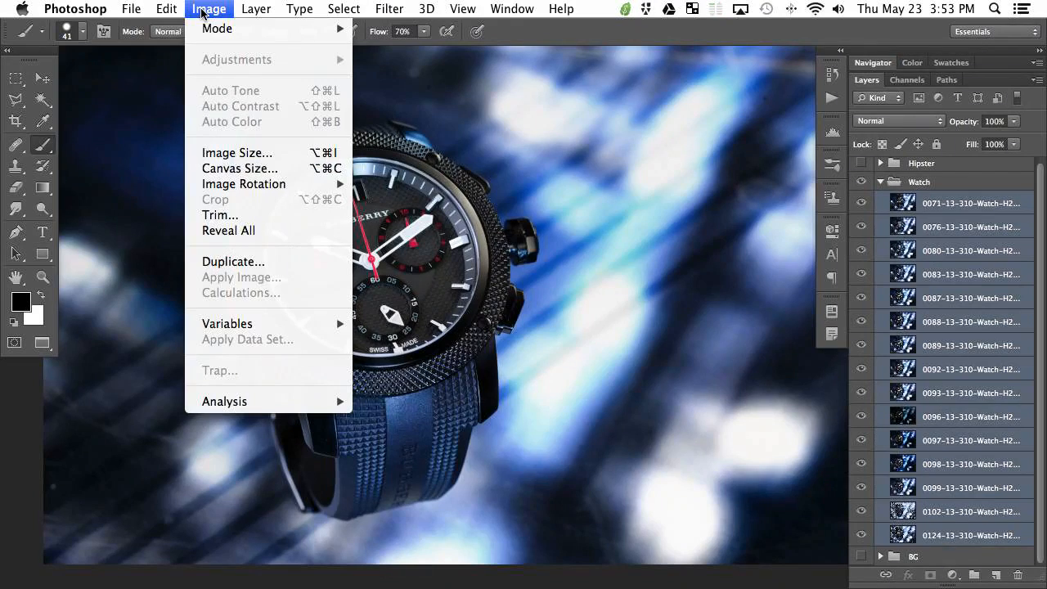
pyautogui.moveTo(203, 33)
pyautogui.moveTo(171, 9)
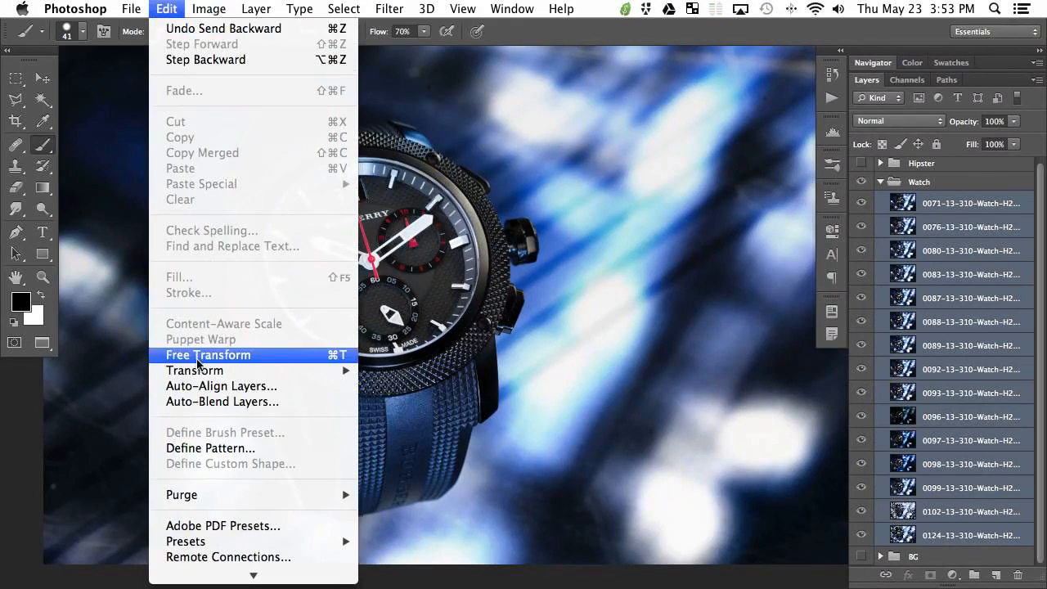
pyautogui.click(238, 383)
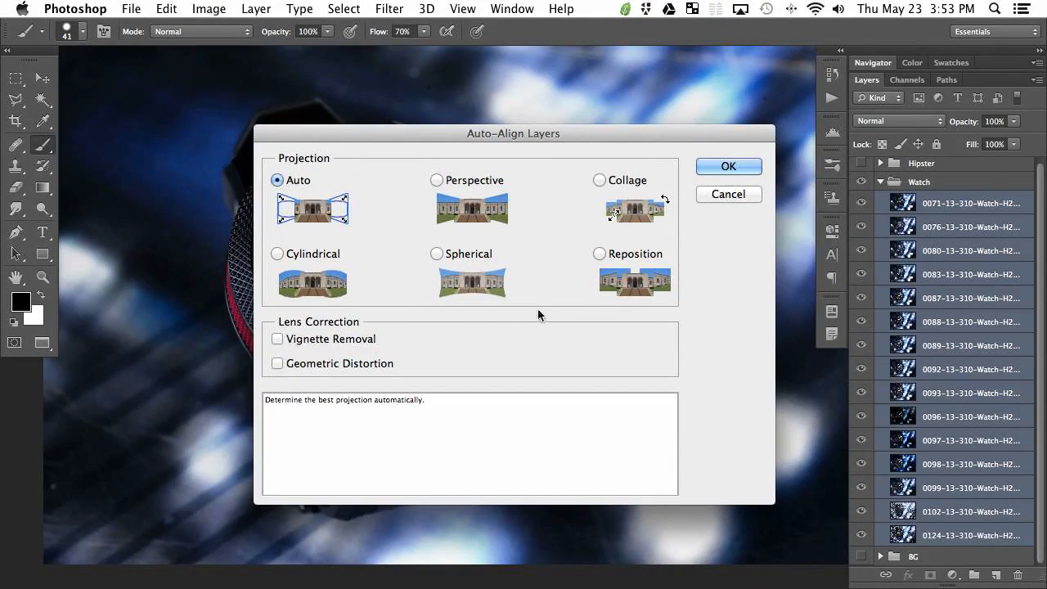
pyautogui.click(728, 168)
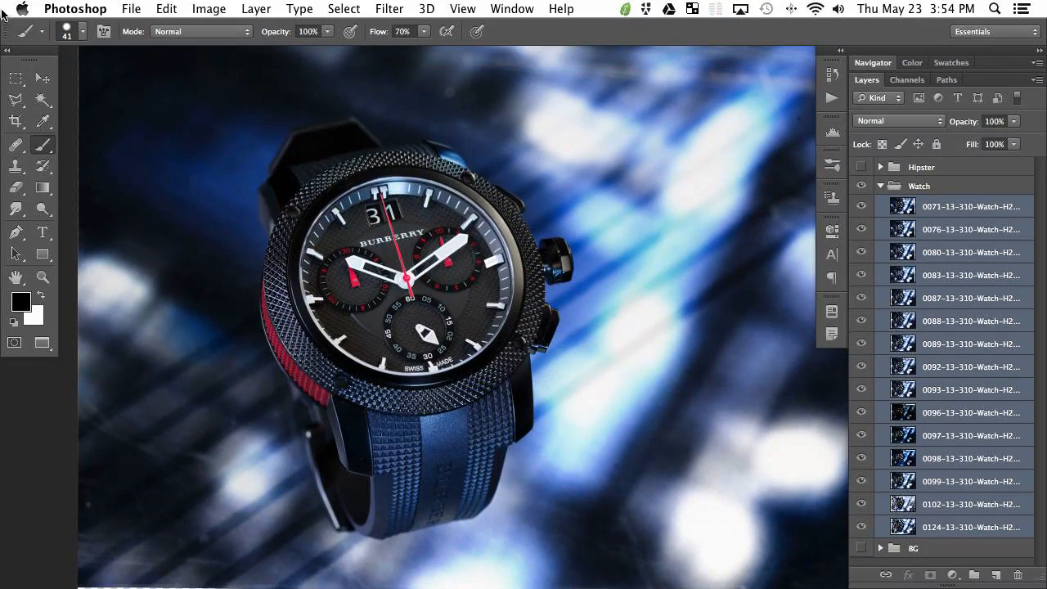
# Check the Mac's processor and memory specifications, and close the system information window.
pyautogui.click(27, 10)
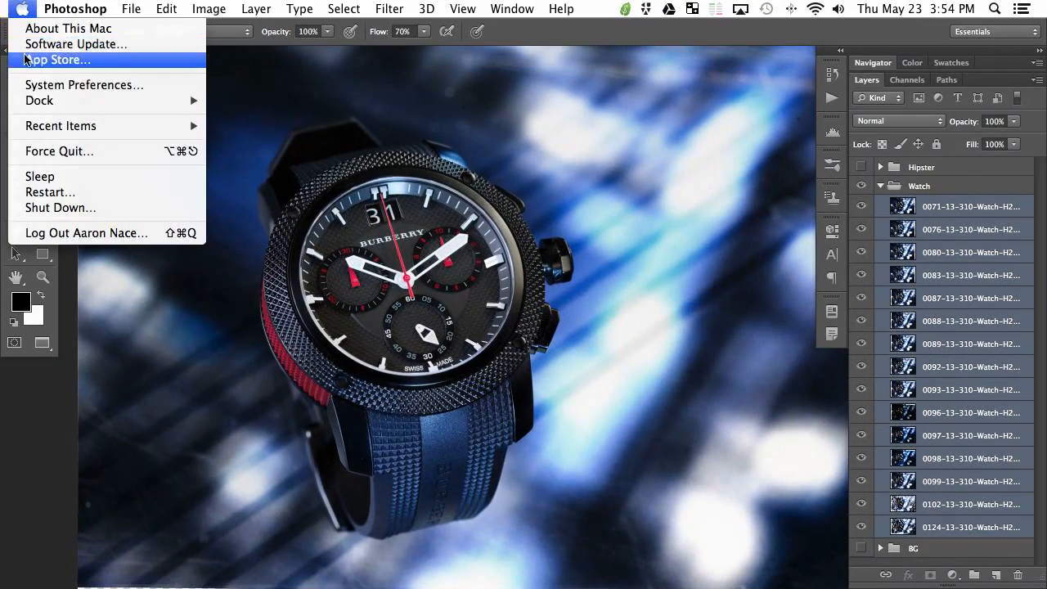
pyautogui.click(81, 30)
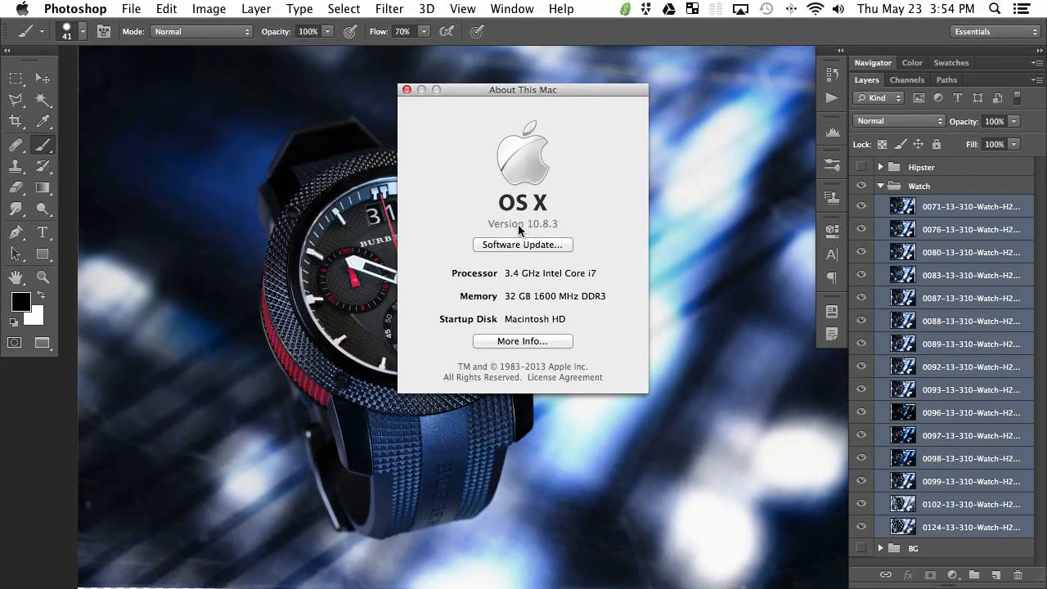
pyautogui.moveTo(458, 90); pyautogui.dragTo(444, 99)
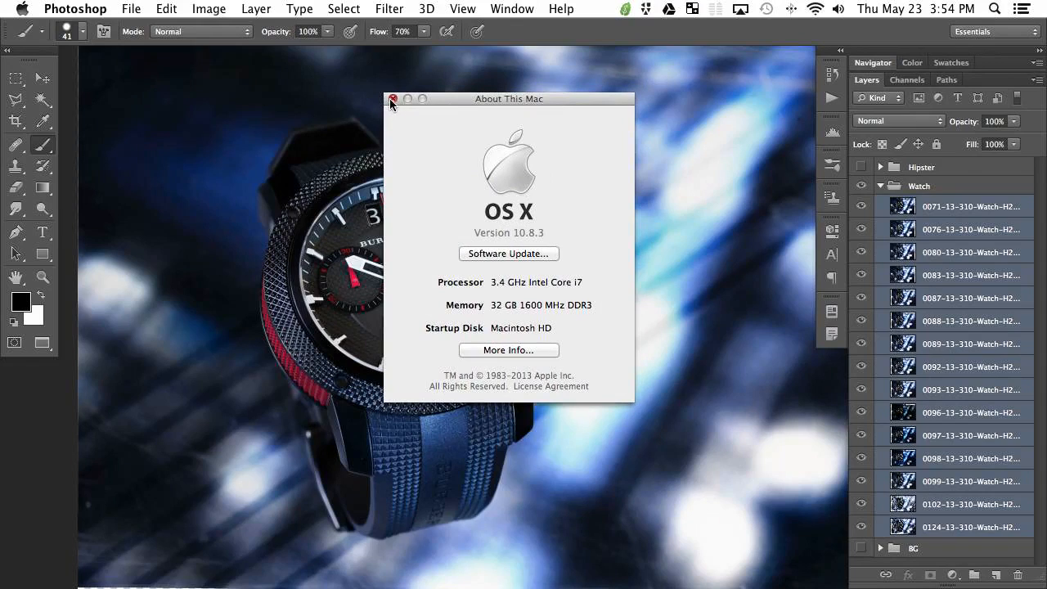
pyautogui.click(393, 100)
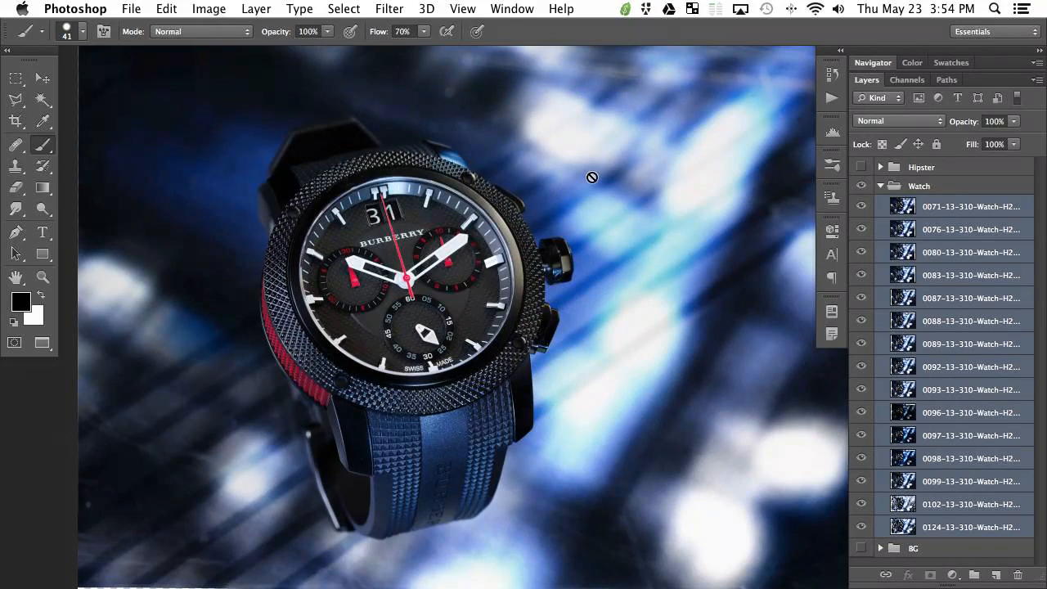
# Inspect the outer edges of the aligned watch photos and toggle layer 0071 to compare it with the layer below.
pyautogui.scroll(-3, 540, 369)
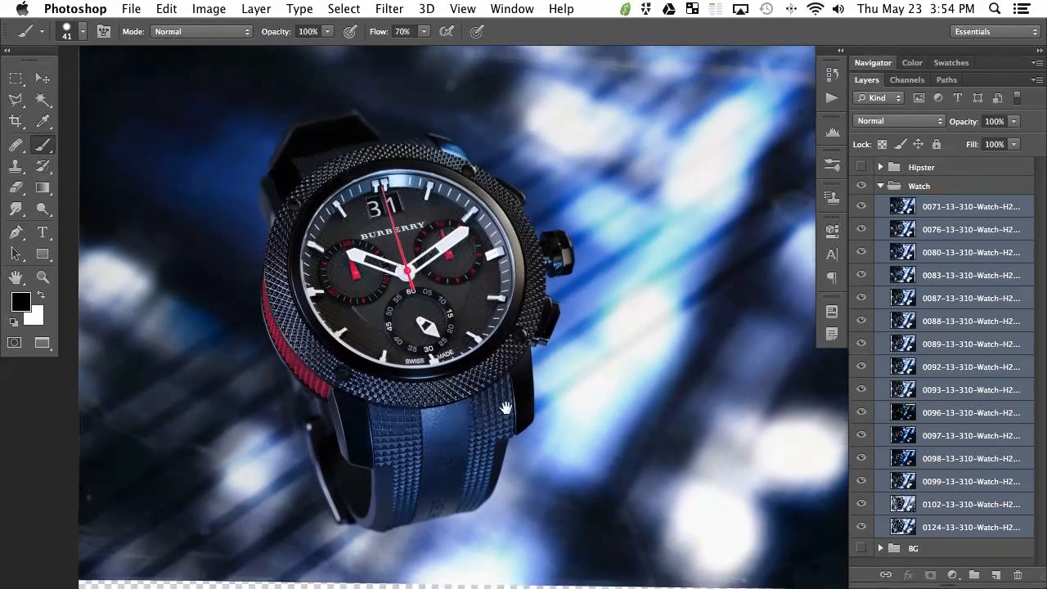
pyautogui.scroll(-3, 531, 385)
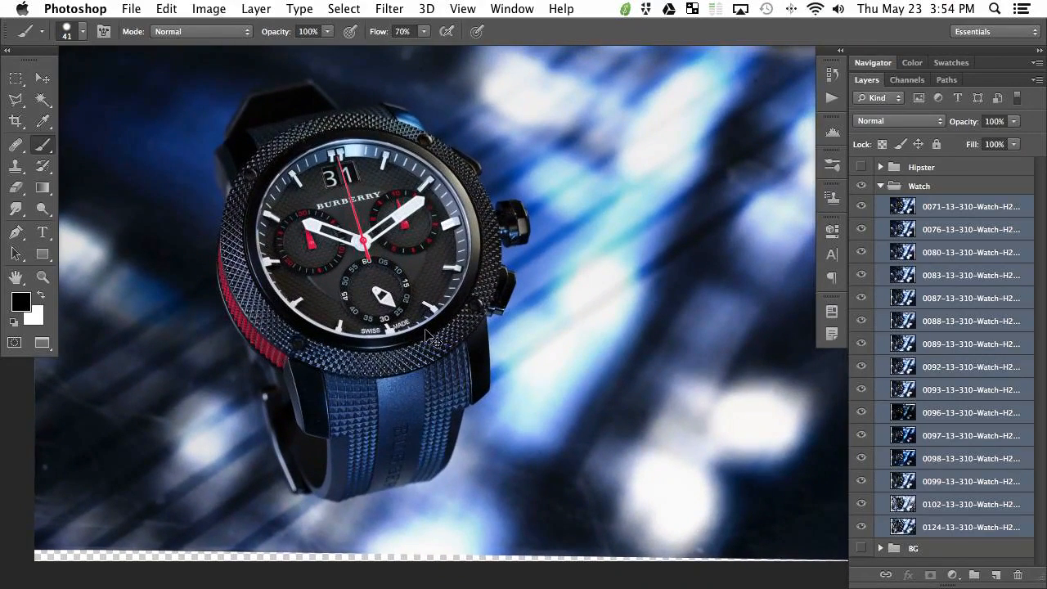
pyautogui.scroll(-3, 430, 336)
pyautogui.hscroll(3, 570, 262)
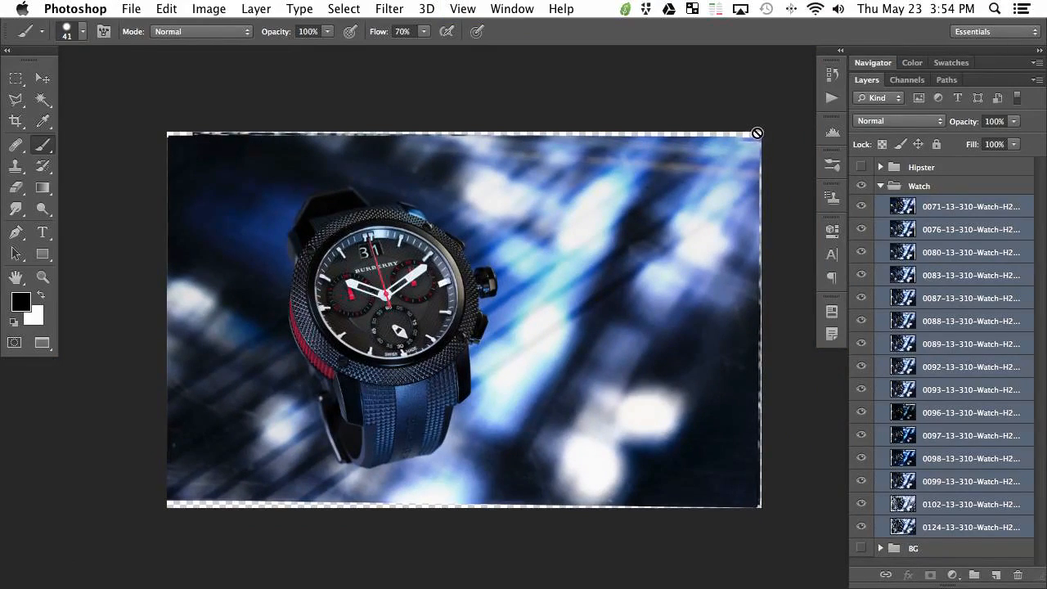
pyautogui.click(861, 206)
pyautogui.click(861, 208)
pyautogui.moveTo(861, 206)
pyautogui.mouseDown()
pyautogui.moveTo(860, 374)
pyautogui.moveTo(860, 205)
pyautogui.mouseUp()
# Crop the document to trim the uneven transparent edges left around the aligned photos, narrowing both sides slightly further.
pyautogui.press('c')
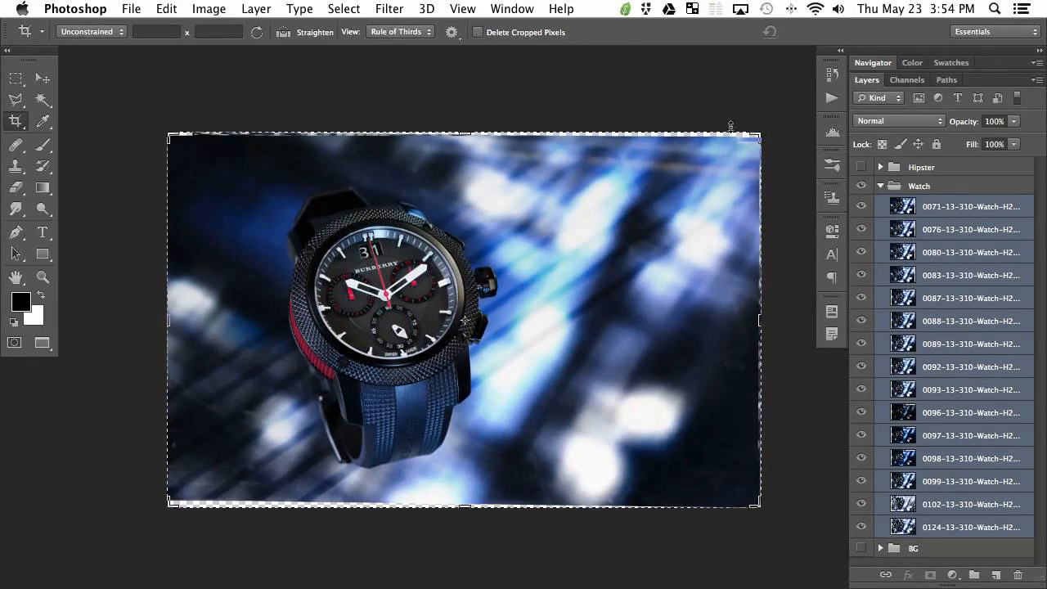
pyautogui.moveTo(761, 137); pyautogui.dragTo(757, 138)
pyautogui.moveTo(175, 497); pyautogui.dragTo(189, 491)
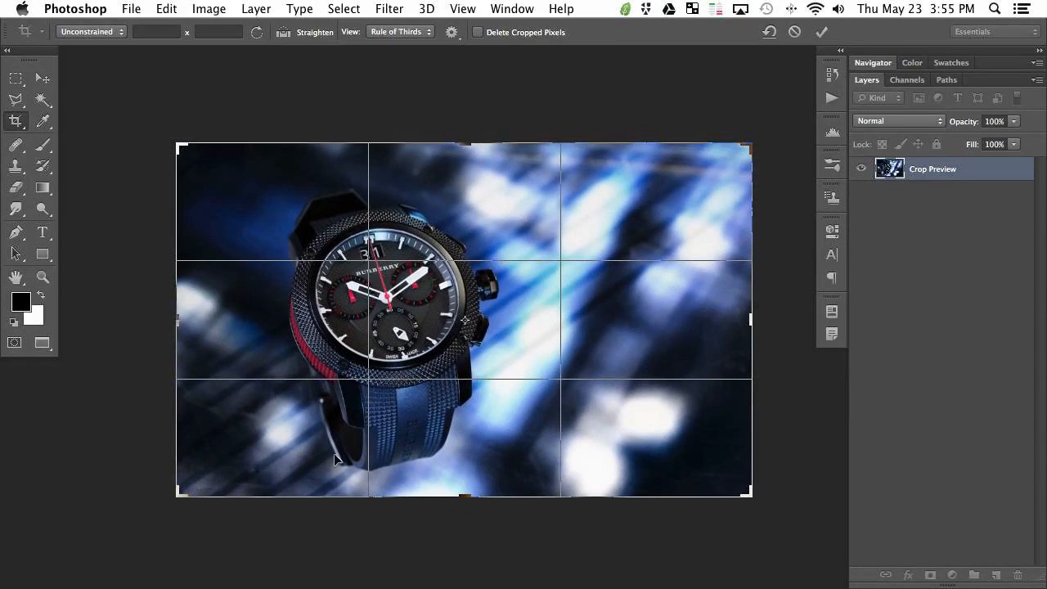
pyautogui.moveTo(189, 329)
pyautogui.mouseDown()
pyautogui.moveTo(159, 327)
pyautogui.moveTo(207, 328)
pyautogui.mouseUp()
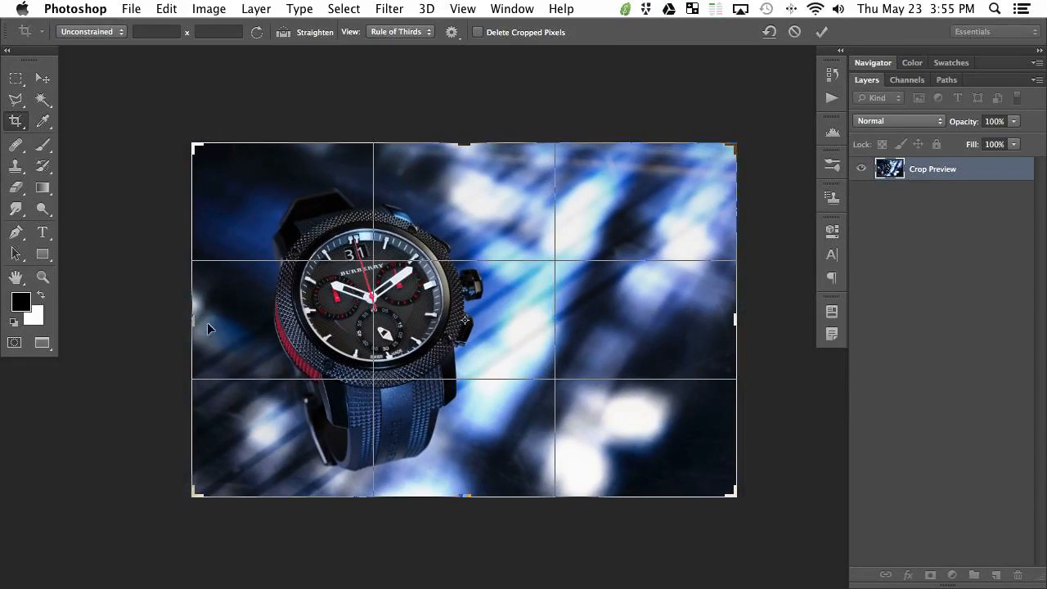
pyautogui.press('Return')
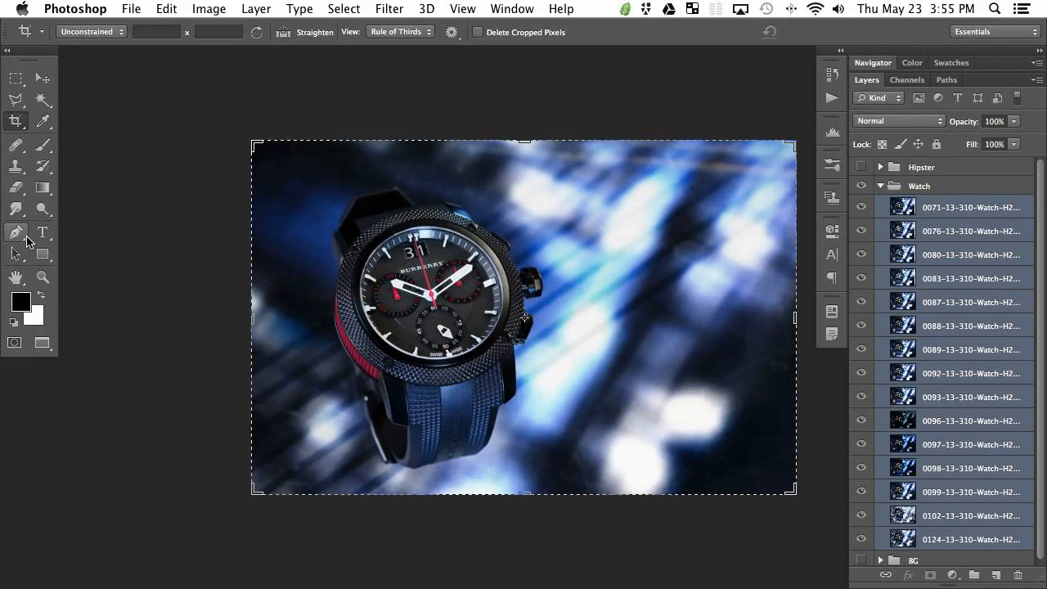
# Select only layer 0071 in the Watch group and switch to the Brush tool.
pyautogui.press('super+plus')
pyautogui.moveTo(712, 460); pyautogui.dragTo(654, 424)
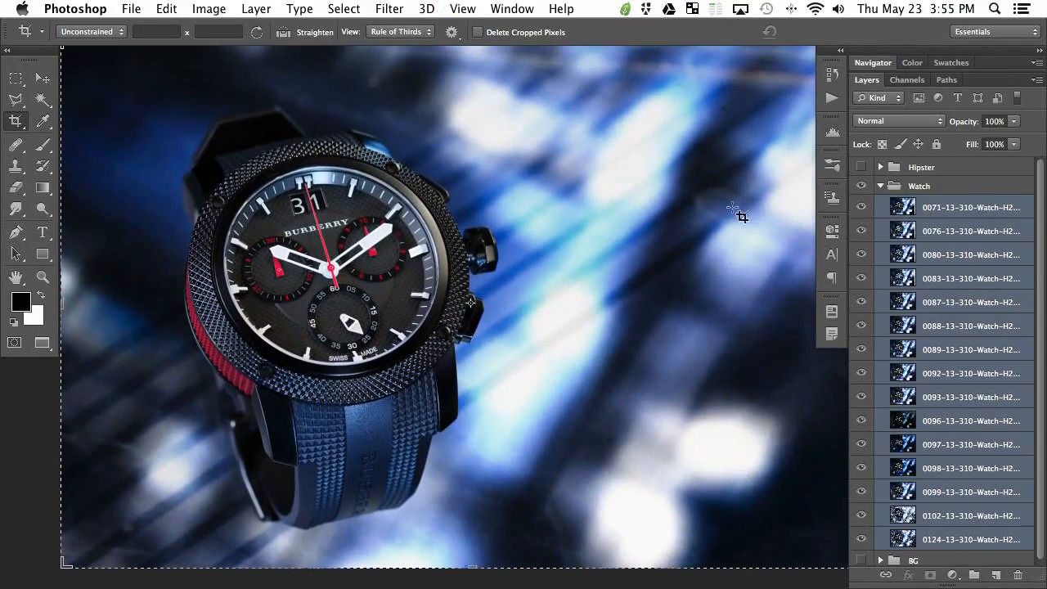
pyautogui.click(951, 211)
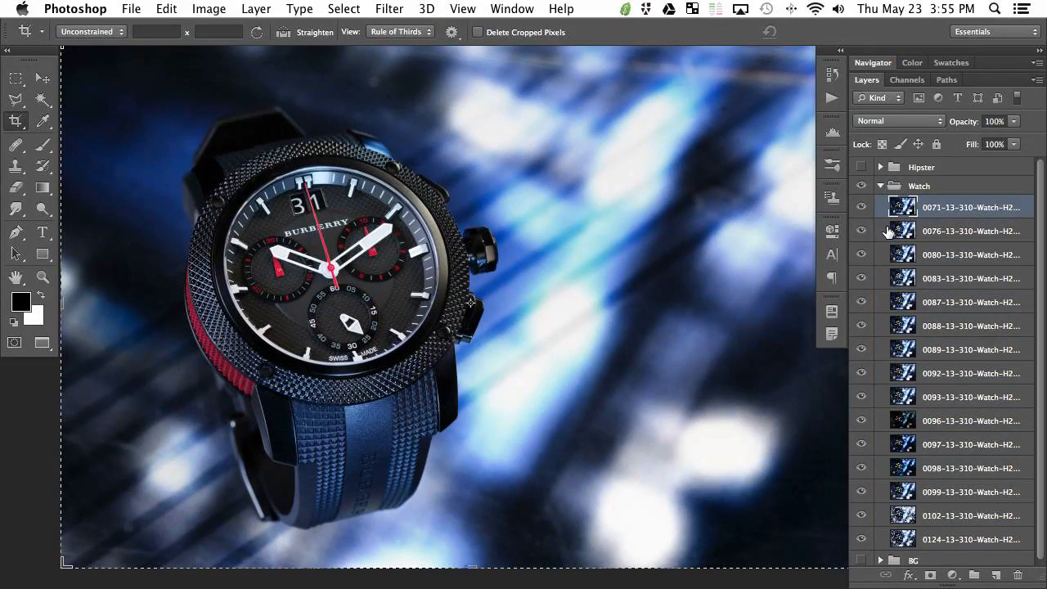
pyautogui.press('b')
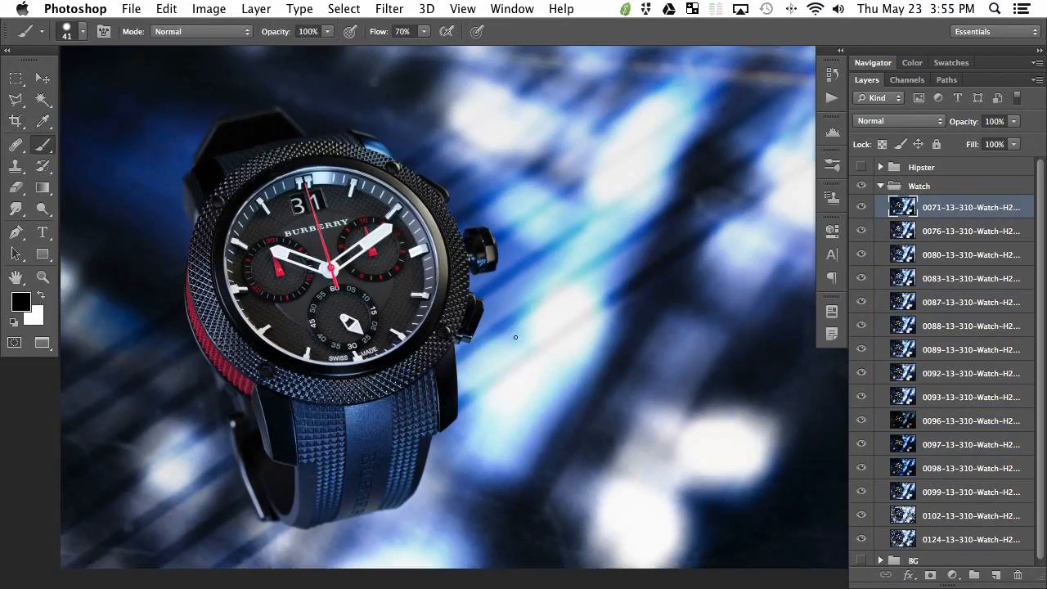
pyautogui.hscroll(-3, 518, 341)
pyautogui.scroll(-1, 518, 340)
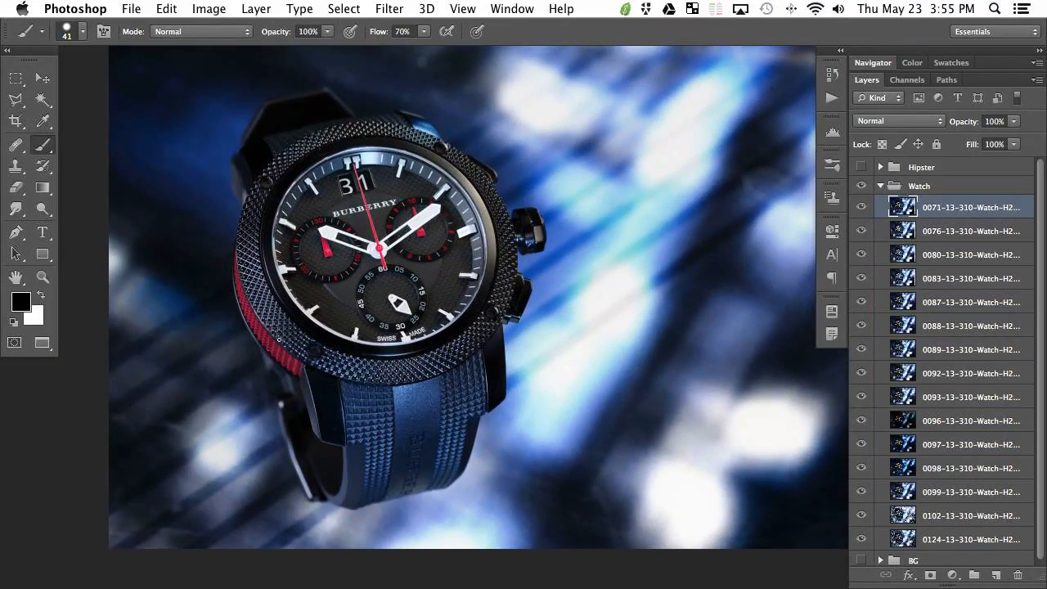
# Compare the dial lighting between exposures by toggling layers, and leave 0071, 0076, 0080 and 0083 hidden.
pyautogui.click(860, 210)
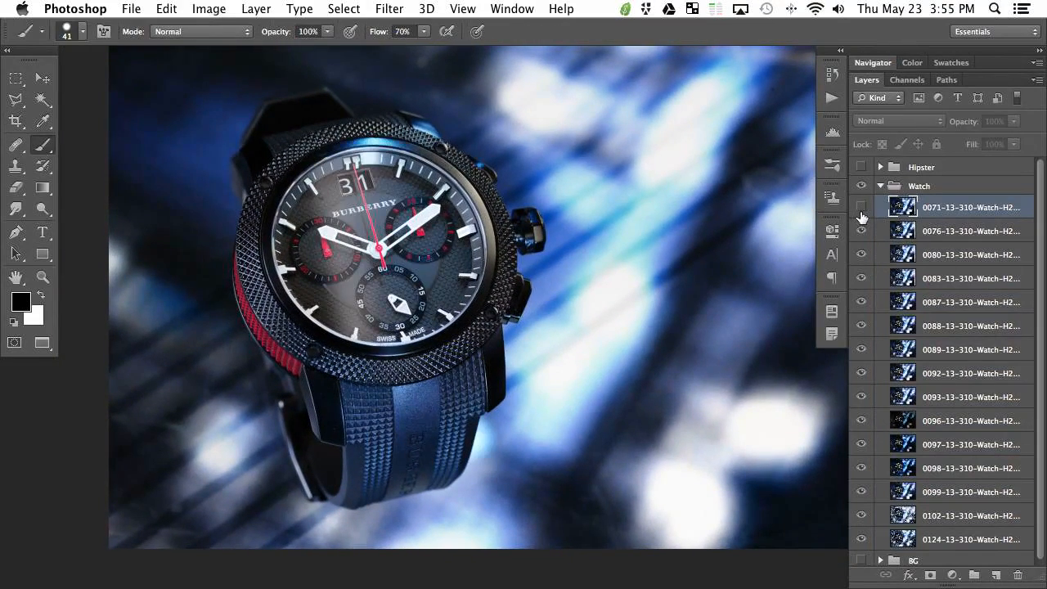
pyautogui.click(860, 209)
pyautogui.click(862, 209)
pyautogui.click(862, 232)
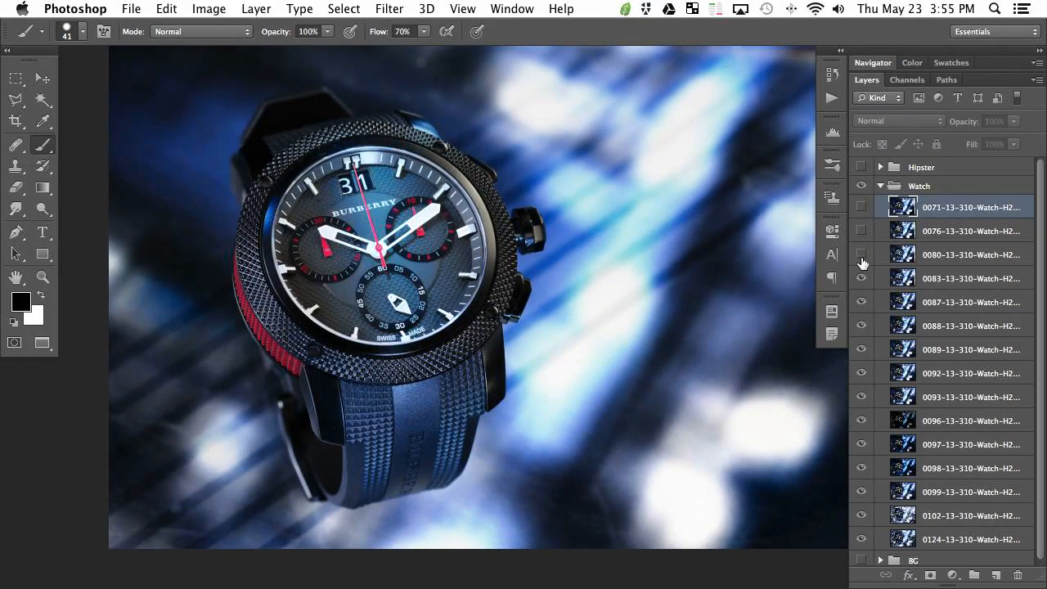
pyautogui.click(862, 279)
pyautogui.click(863, 282)
pyautogui.click(863, 282)
# Toggle layer 0071 against the exposures below it, and hide layers 0087, 0088 and 0089.
pyautogui.click(864, 209)
pyautogui.click(860, 209)
pyautogui.click(860, 209)
pyautogui.click(861, 210)
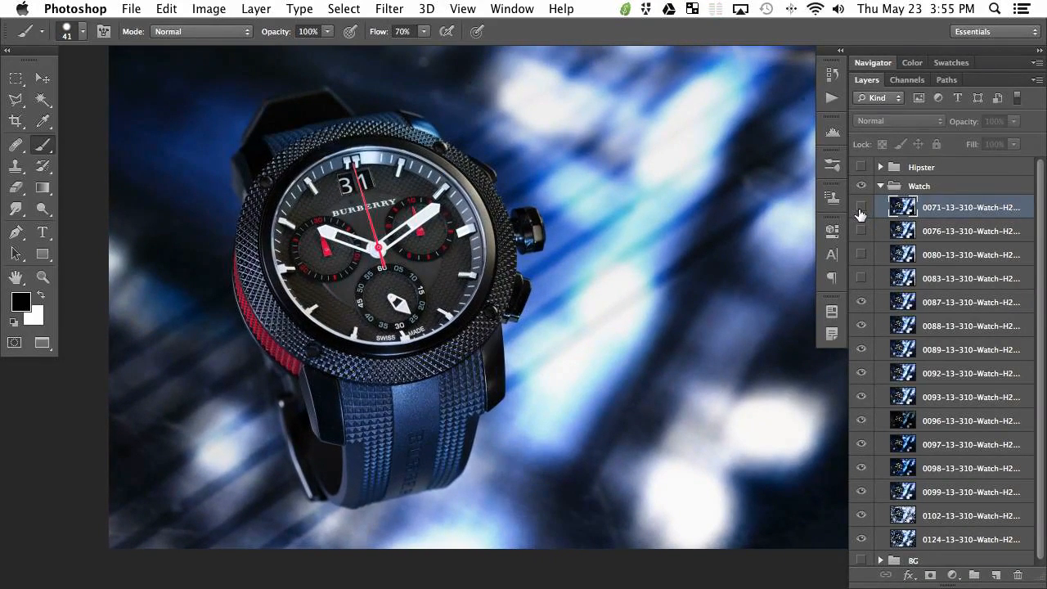
pyautogui.click(865, 308)
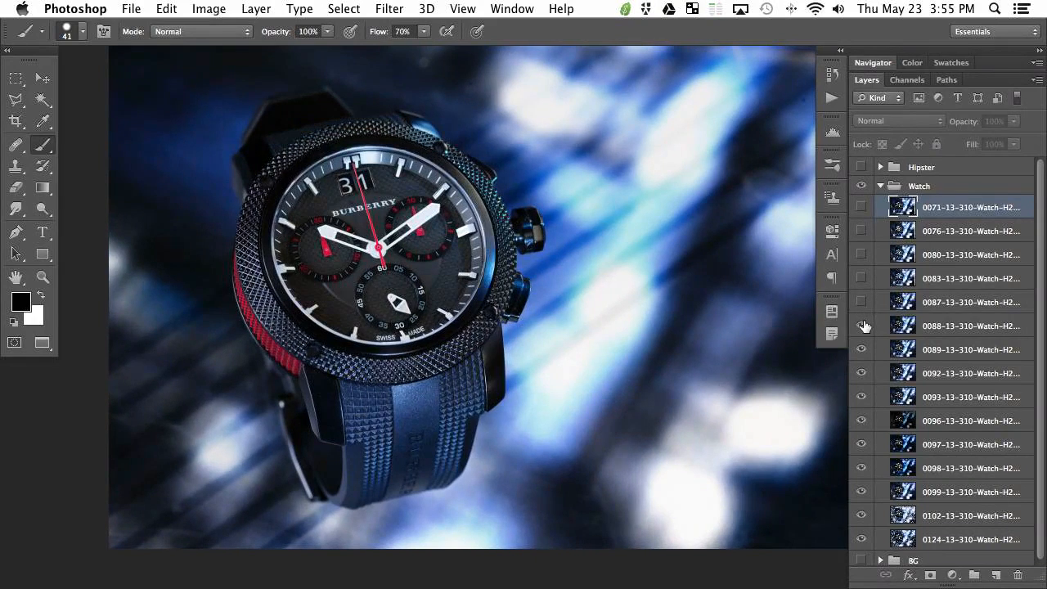
pyautogui.click(863, 327)
pyautogui.click(860, 350)
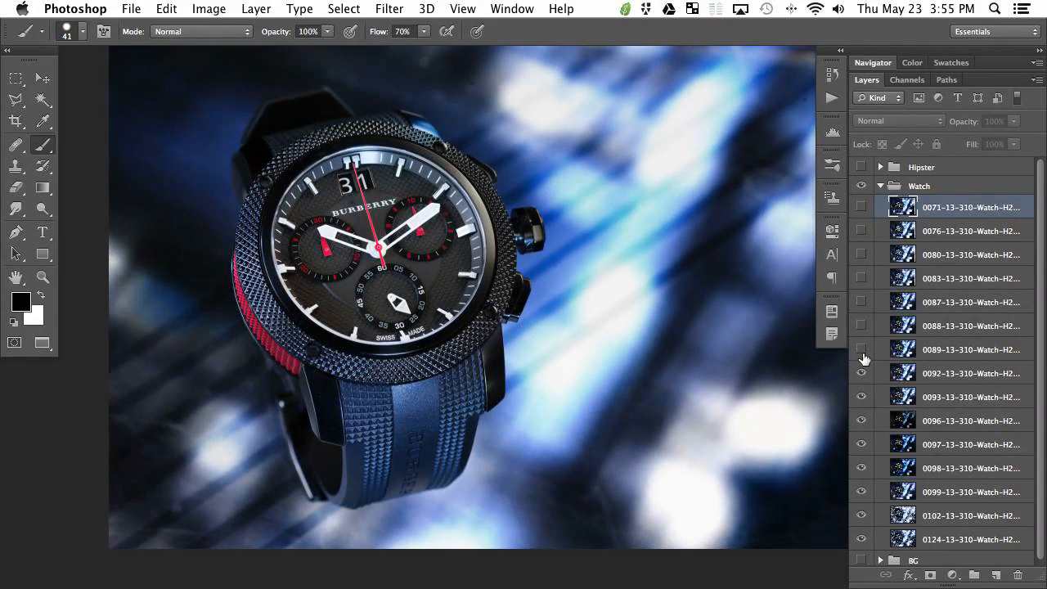
pyautogui.click(865, 354)
pyautogui.click(860, 351)
# Repeatedly toggle layer 0071 to compare its watch lighting with layer 0092, leaving 0071 hidden.
pyautogui.click(860, 210)
pyautogui.click(860, 210)
pyautogui.click(860, 210)
pyautogui.click(861, 210)
pyautogui.click(861, 210)
pyautogui.click(861, 211)
pyautogui.click(863, 210)
pyautogui.click(862, 210)
pyautogui.click(863, 213)
pyautogui.click(863, 213)
pyautogui.click(861, 213)
pyautogui.click(861, 214)
pyautogui.click(861, 213)
pyautogui.click(861, 213)
# Review the lower exposures by toggling 0092 and 0093 and hiding the layers from 0092 to 0099 in turn.
pyautogui.click(862, 374)
pyautogui.click(861, 378)
pyautogui.click(862, 380)
pyautogui.click(861, 398)
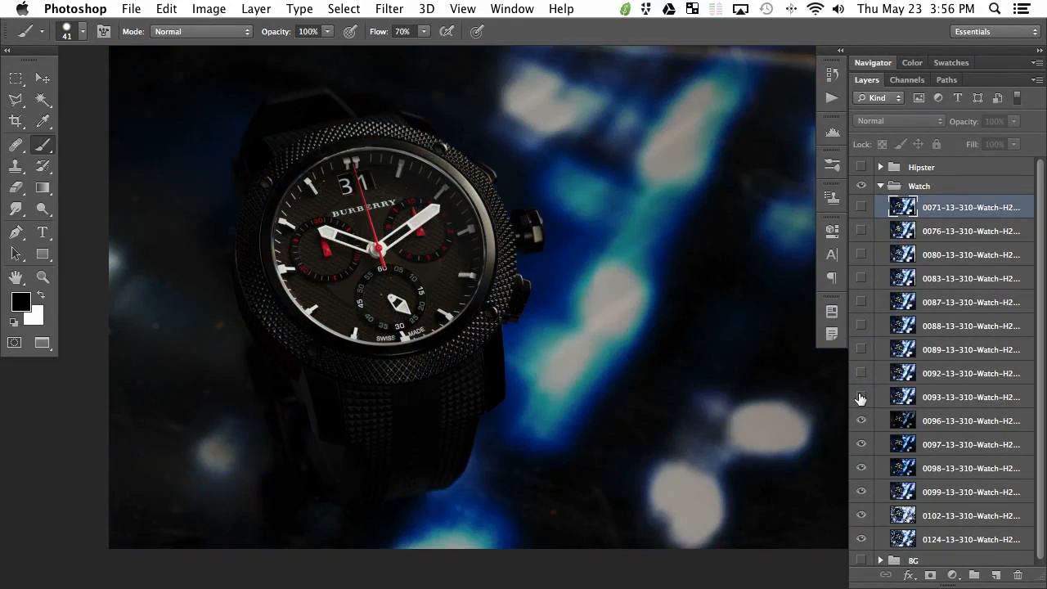
pyautogui.click(861, 398)
pyautogui.click(861, 400)
pyautogui.click(862, 420)
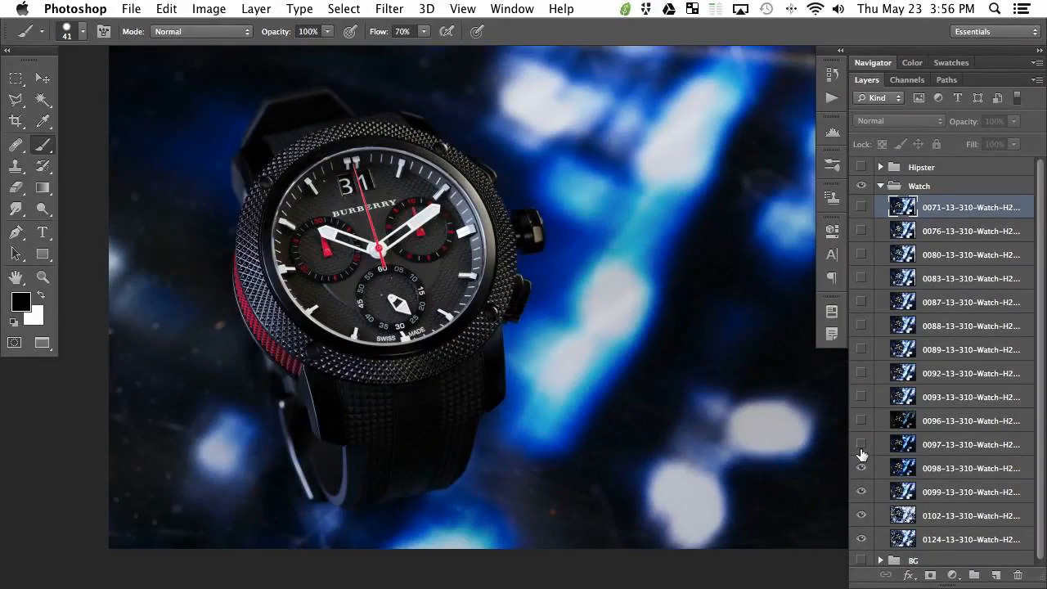
pyautogui.click(862, 444)
pyautogui.click(861, 468)
pyautogui.click(861, 491)
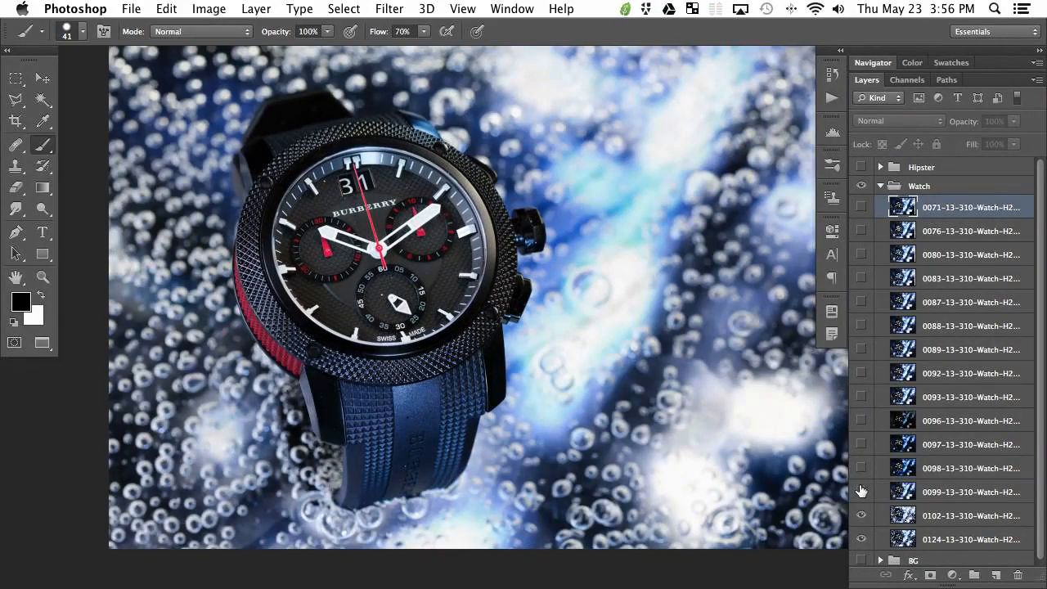
# Show layers 0099, 0098, 0097 and 0092 again, checking 0093 and 0089 briefly for comparison.
pyautogui.click(862, 490)
pyautogui.click(862, 468)
pyautogui.click(864, 442)
pyautogui.click(862, 398)
pyautogui.click(863, 396)
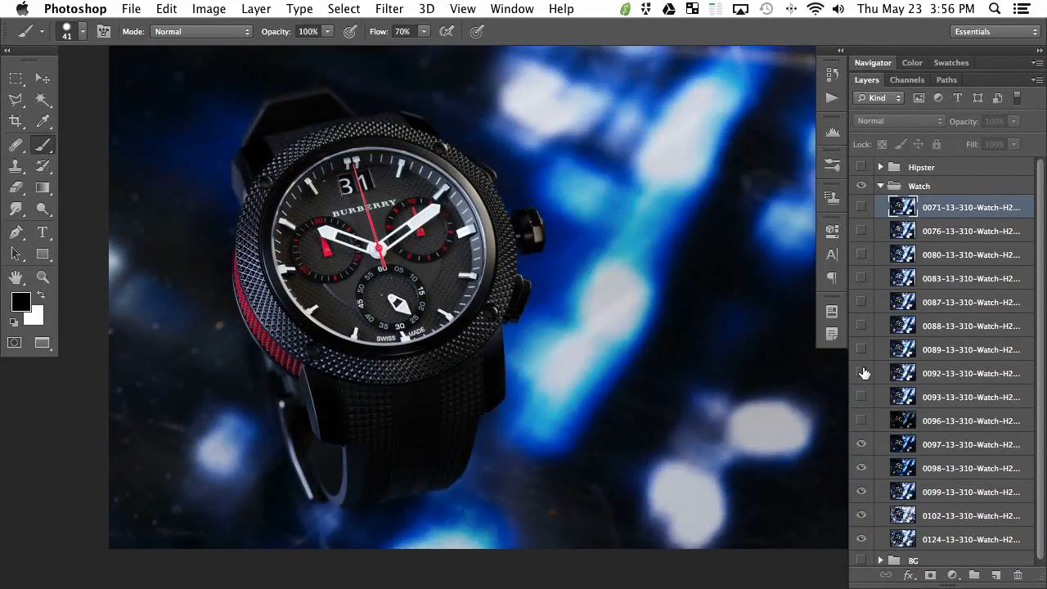
pyautogui.click(864, 373)
pyautogui.click(862, 350)
pyautogui.click(861, 350)
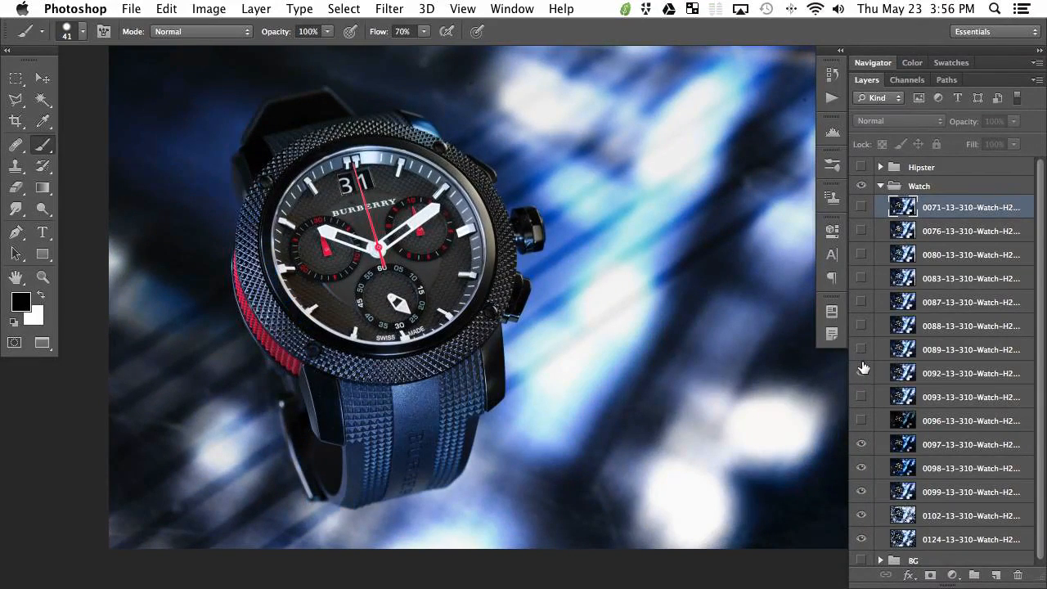
# Move layer 0092 to the bottom of the Watch group and hide all the other watch layers.
pyautogui.click(954, 379)
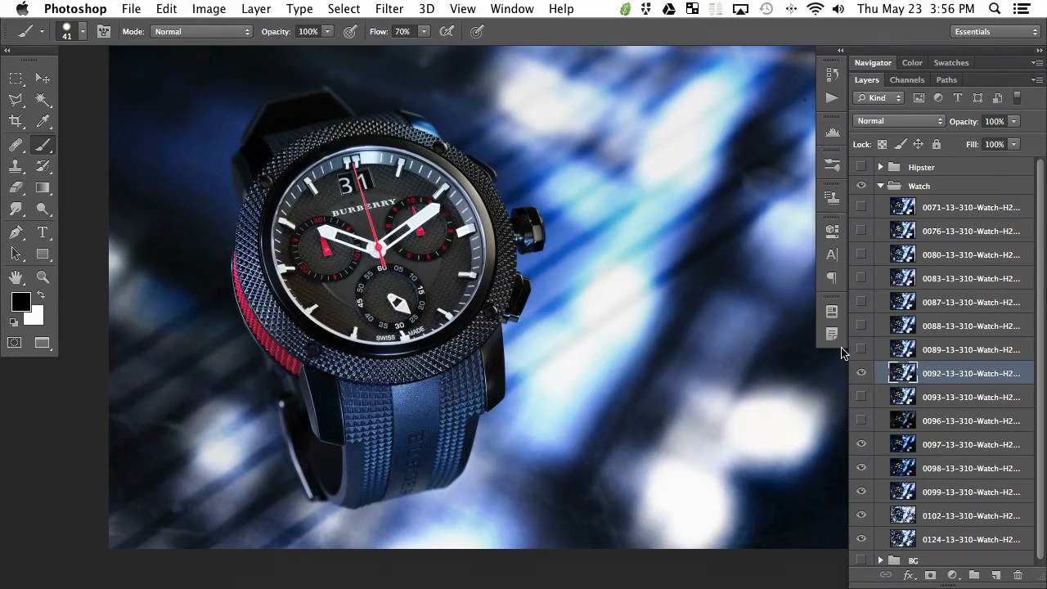
pyautogui.press('super+bracketleft')
pyautogui.press('super+bracketleft')
pyautogui.press('super+bracketleft')
pyautogui.press('super+bracketleft')
pyautogui.press('super+bracketleft')
pyautogui.press('super+bracketleft')
pyautogui.press('super+bracketleft')
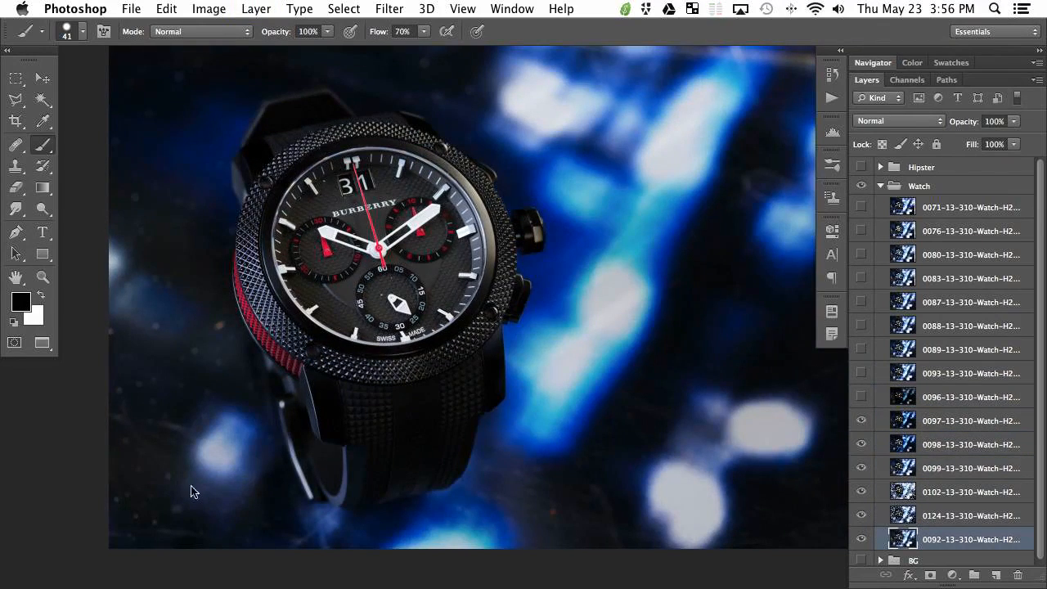
pyautogui.moveTo(867, 425); pyautogui.dragTo(863, 516)
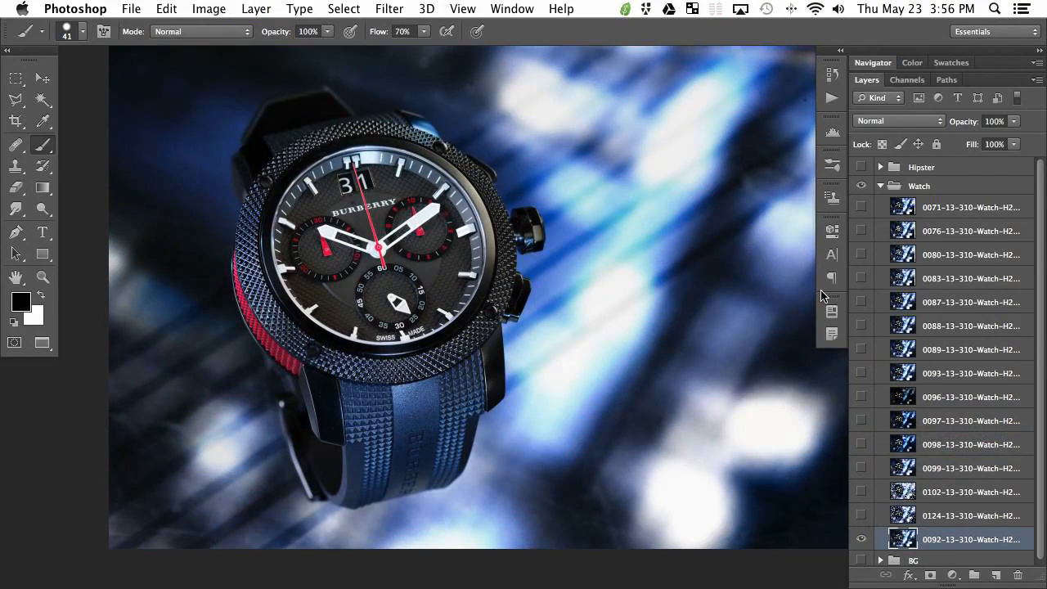
# Preview the bubble layers 0124 and 0102, hide both again, and move them below layer 0092.
pyautogui.scroll(2, 423, 344)
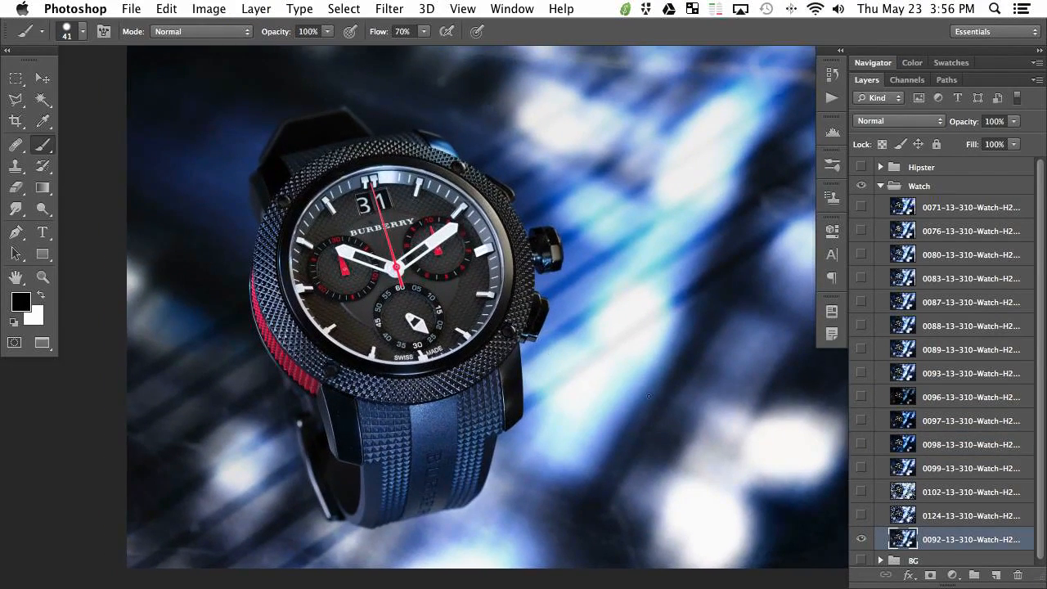
pyautogui.click(862, 514)
pyautogui.moveTo(865, 491)
pyautogui.mouseDown()
pyautogui.moveTo(861, 477)
pyautogui.moveTo(863, 486)
pyautogui.mouseUp()
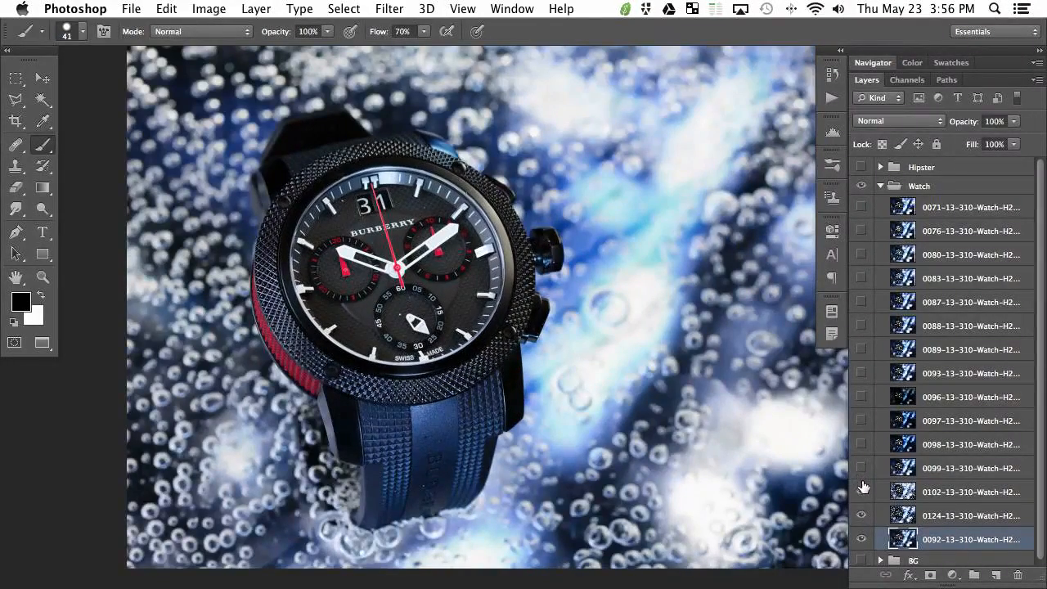
pyautogui.click(862, 515)
pyautogui.click(939, 493)
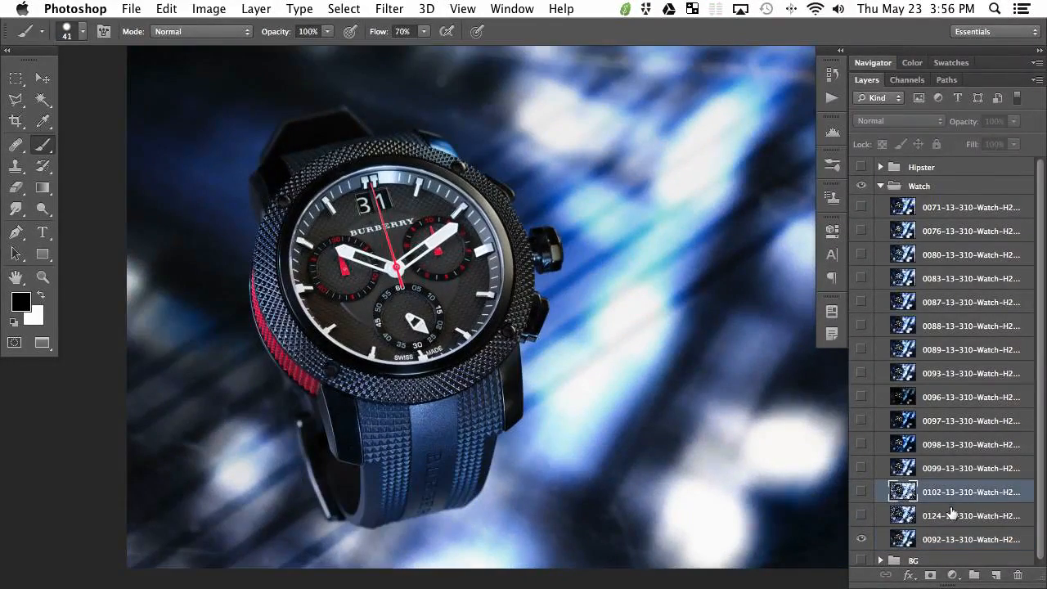
pyautogui.keyDown('shift'); pyautogui.click(949, 515); pyautogui.keyUp('shift')
pyautogui.press('super+bracketleft')
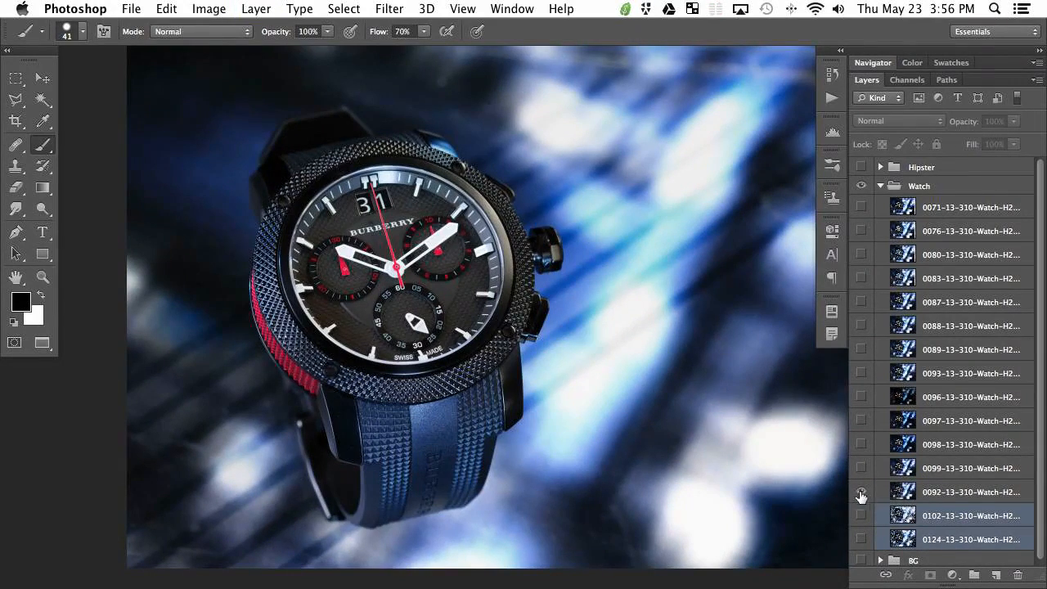
# Select layer 0099 and toggle it over base layer 0092 to compare the lighting on the watch.
pyautogui.click(959, 469)
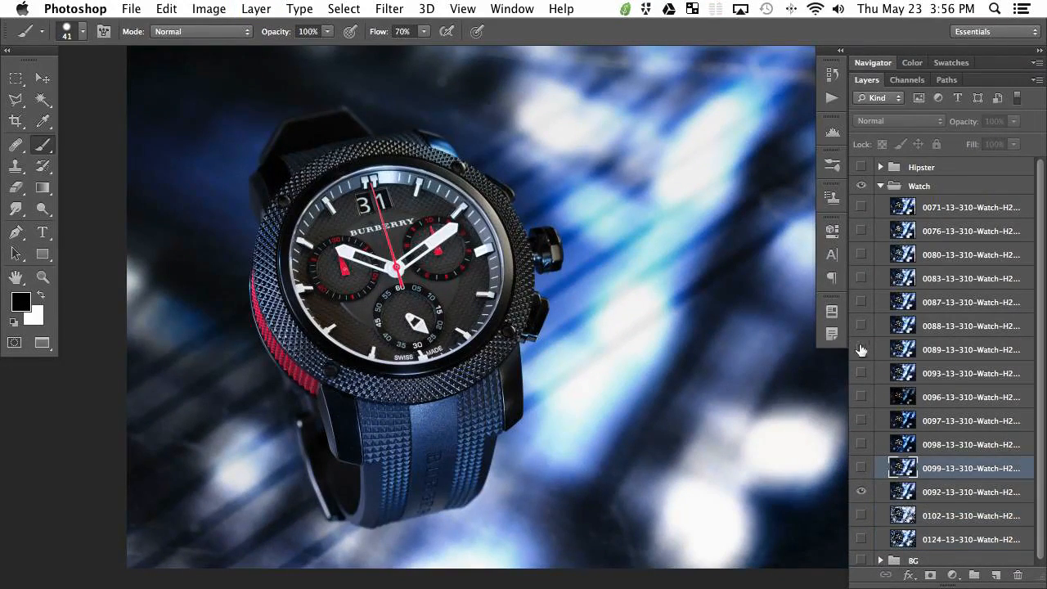
pyautogui.moveTo(524, 330); pyautogui.dragTo(535, 337)
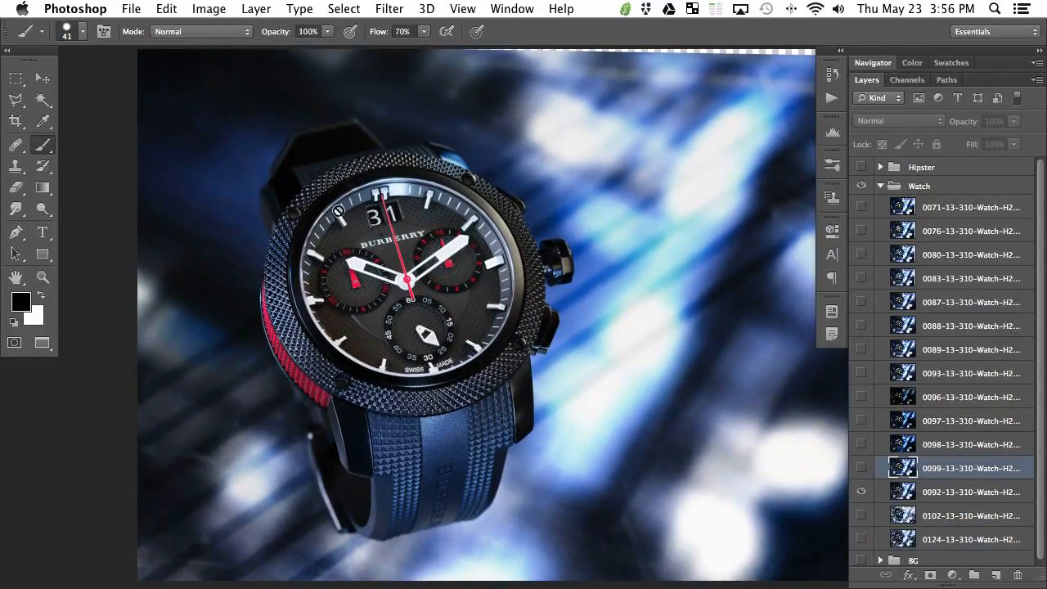
pyautogui.press('super+plus')
pyautogui.press('super+plus')
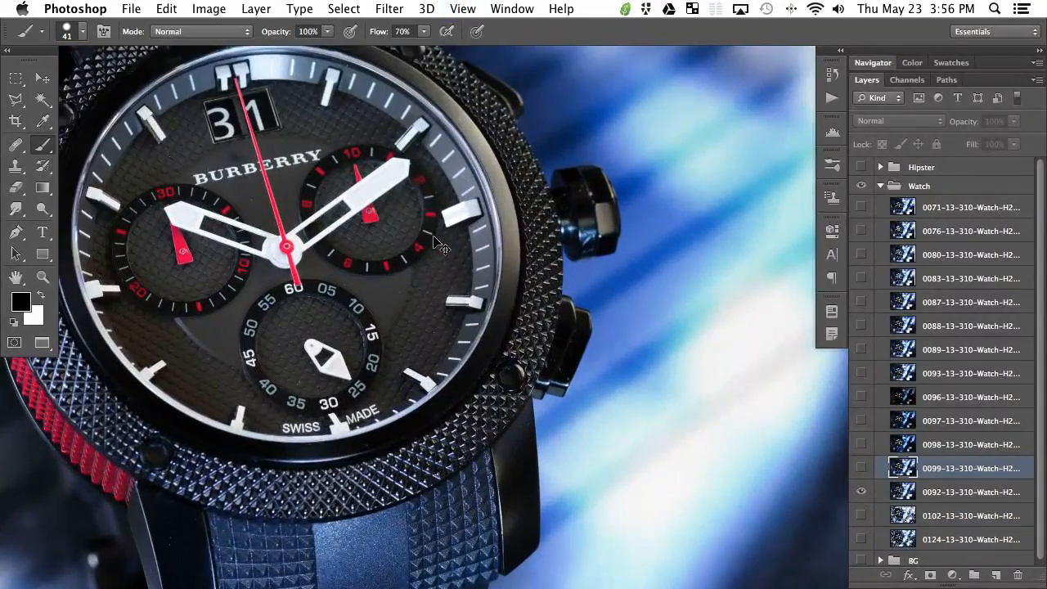
pyautogui.press('super+0')
pyautogui.scroll(-2, 614, 363)
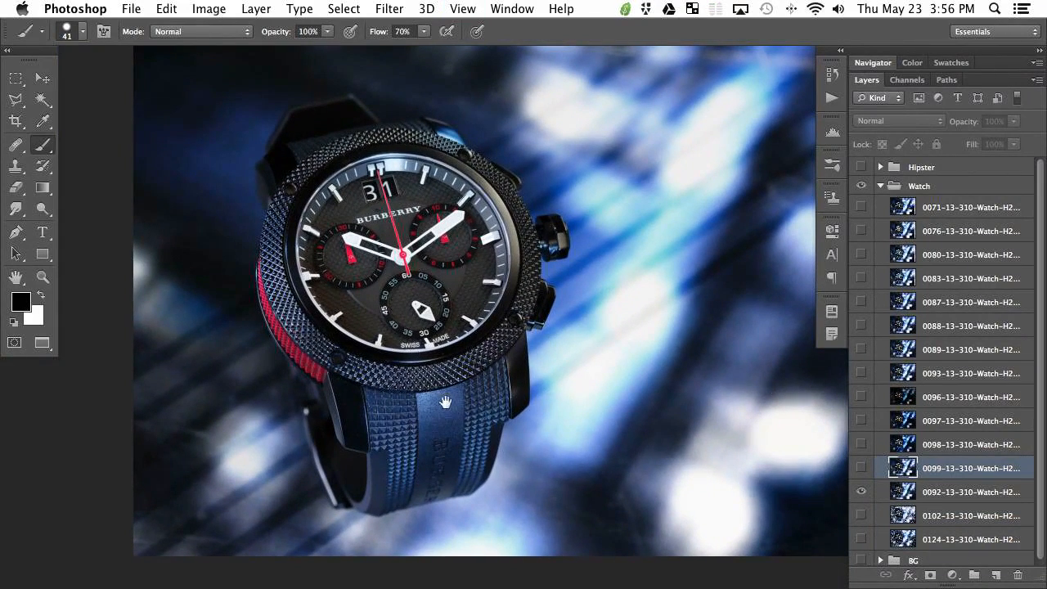
pyautogui.hscroll(-2, 442, 403)
pyautogui.click(861, 468)
pyautogui.click(861, 468)
pyautogui.click(861, 468)
pyautogui.click(861, 468)
pyautogui.click(861, 468)
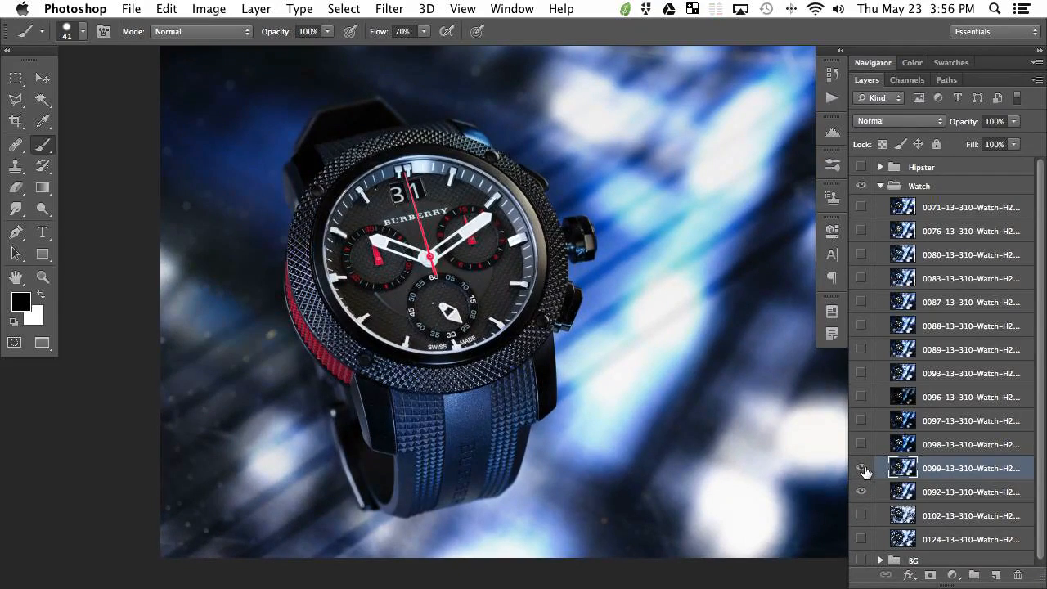
pyautogui.click(861, 468)
# Compare layer 0099 with 0092 at closer range on the watch, and leave layer 0099 visible.
pyautogui.press('super+equal')
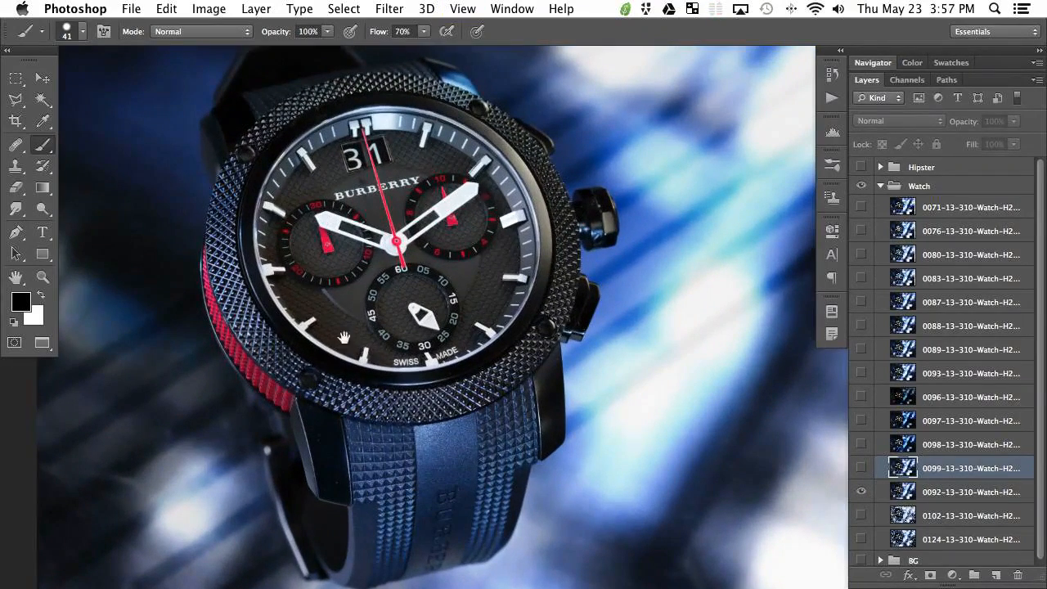
pyautogui.moveTo(342, 311); pyautogui.dragTo(477, 280)
pyautogui.click(861, 468)
pyautogui.click(861, 468)
pyautogui.click(860, 468)
pyautogui.click(861, 469)
pyautogui.click(862, 469)
pyautogui.click(862, 470)
pyautogui.click(863, 469)
pyautogui.click(864, 469)
pyautogui.click(863, 470)
pyautogui.click(864, 471)
pyautogui.click(864, 470)
pyautogui.click(864, 471)
pyautogui.click(864, 470)
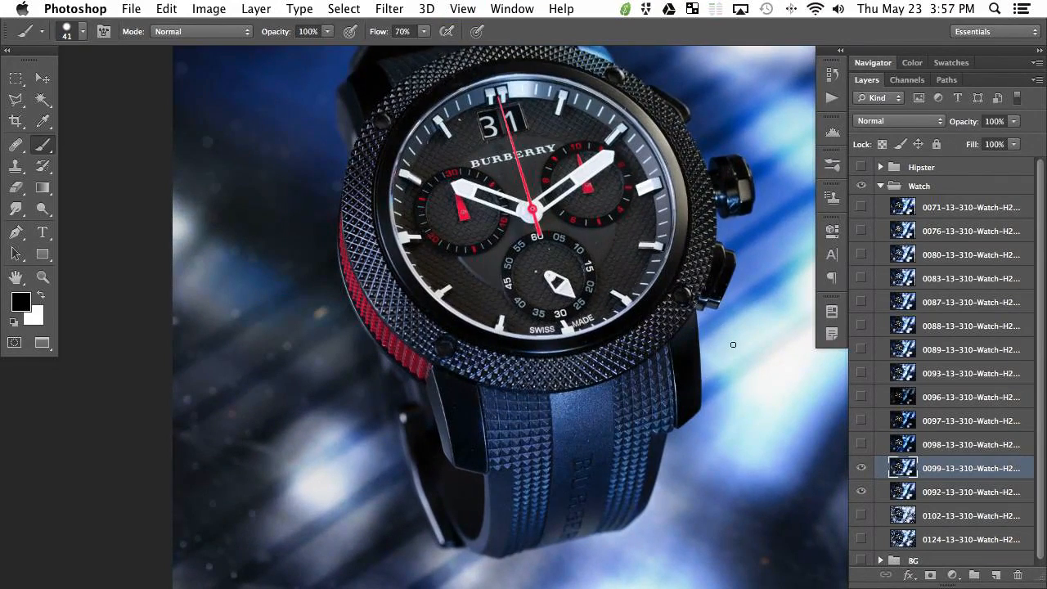
# Toggle layers 0099 and 0098 over base layer 0092 to judge their effect on the watch, leaving layer 0099 visible.
pyautogui.click(860, 470)
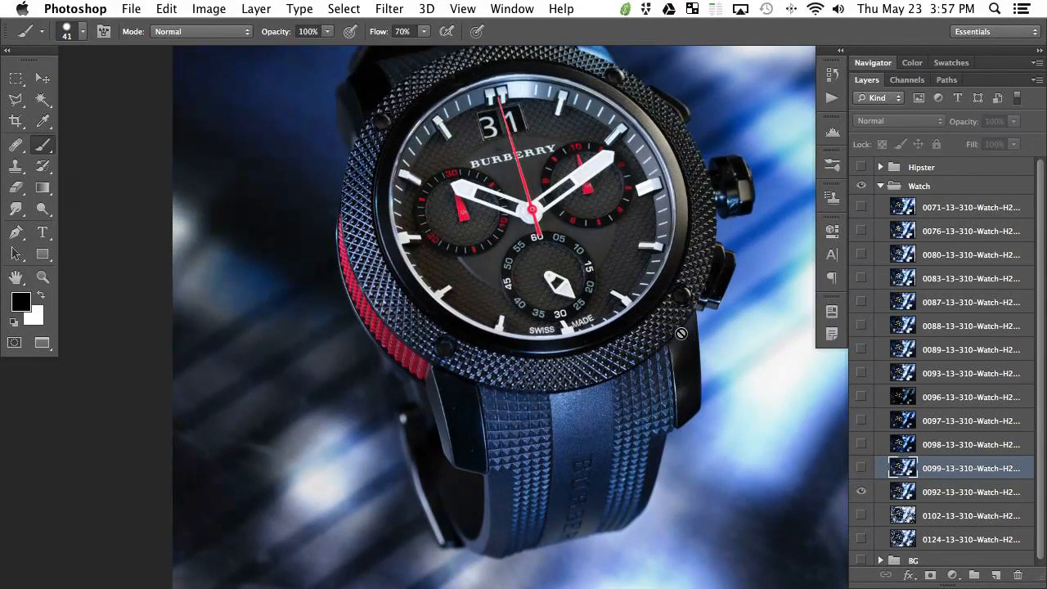
pyautogui.click(862, 470)
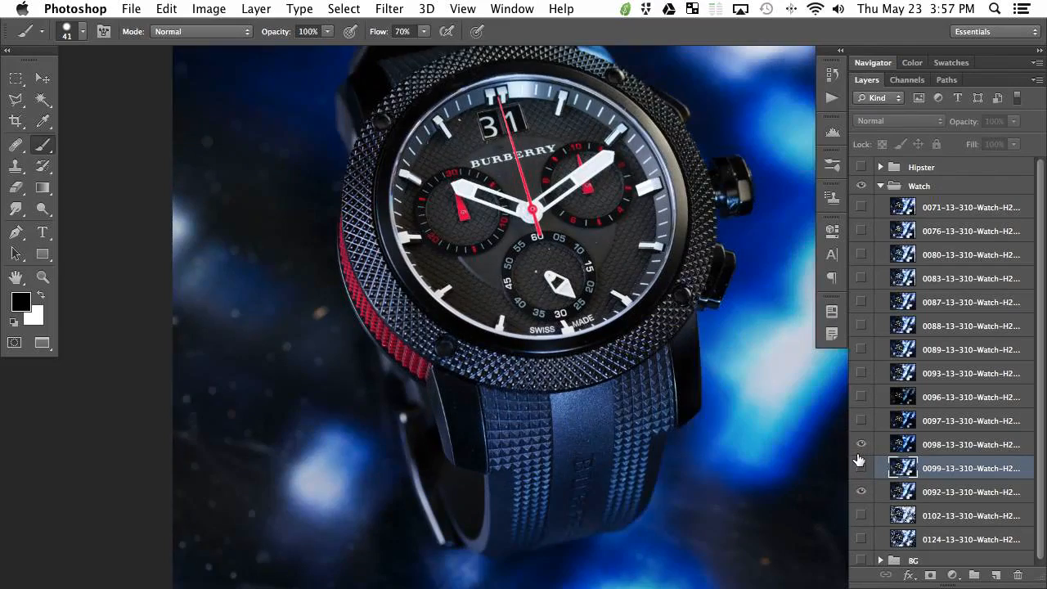
pyautogui.click(861, 470)
pyautogui.click(862, 472)
pyautogui.click(862, 471)
pyautogui.click(862, 472)
pyautogui.click(863, 473)
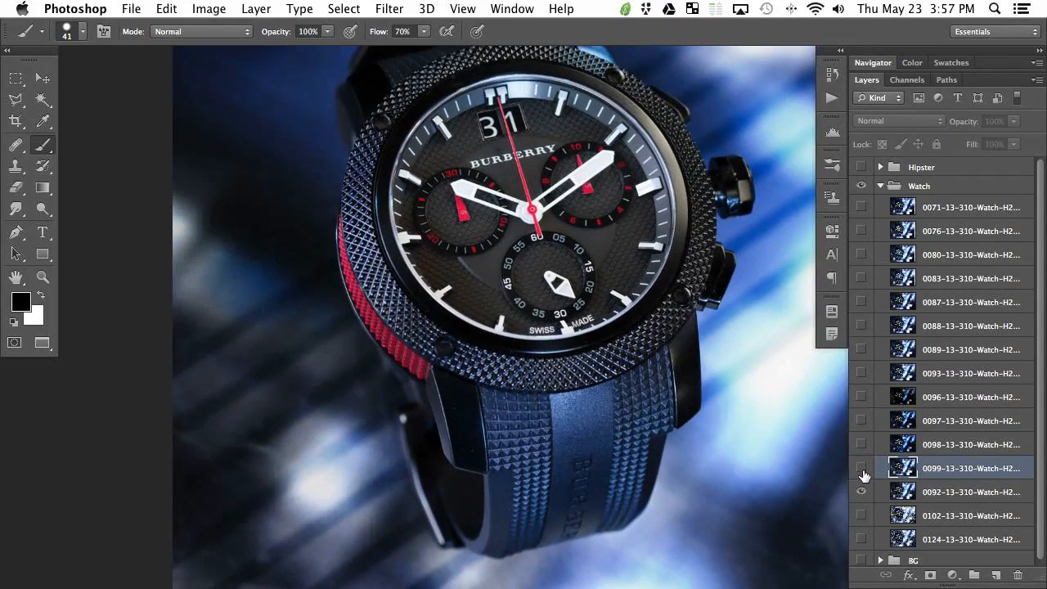
pyautogui.click(865, 473)
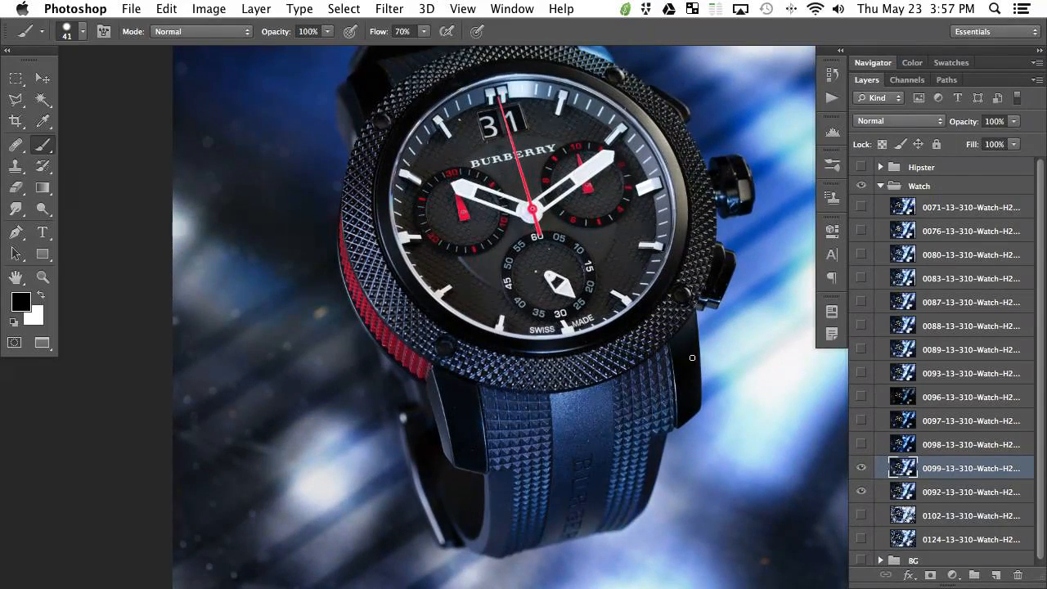
# Hide layer 0099, inspect layer 0098 over base layer 0092 around the watch, and hide layer 0098 again.
pyautogui.click(862, 470)
pyautogui.click(863, 446)
pyautogui.click(864, 447)
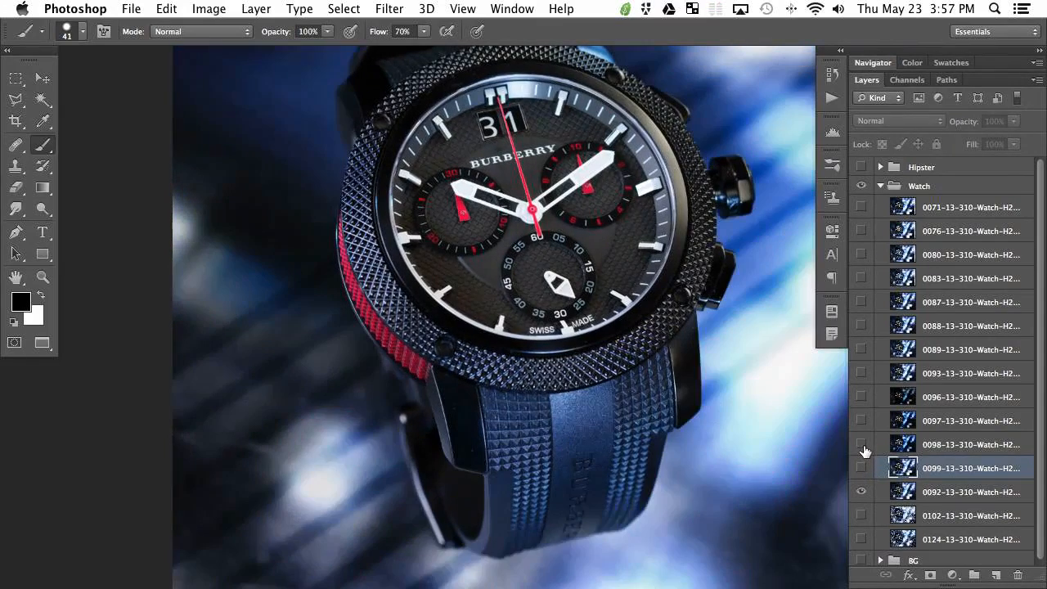
pyautogui.click(861, 447)
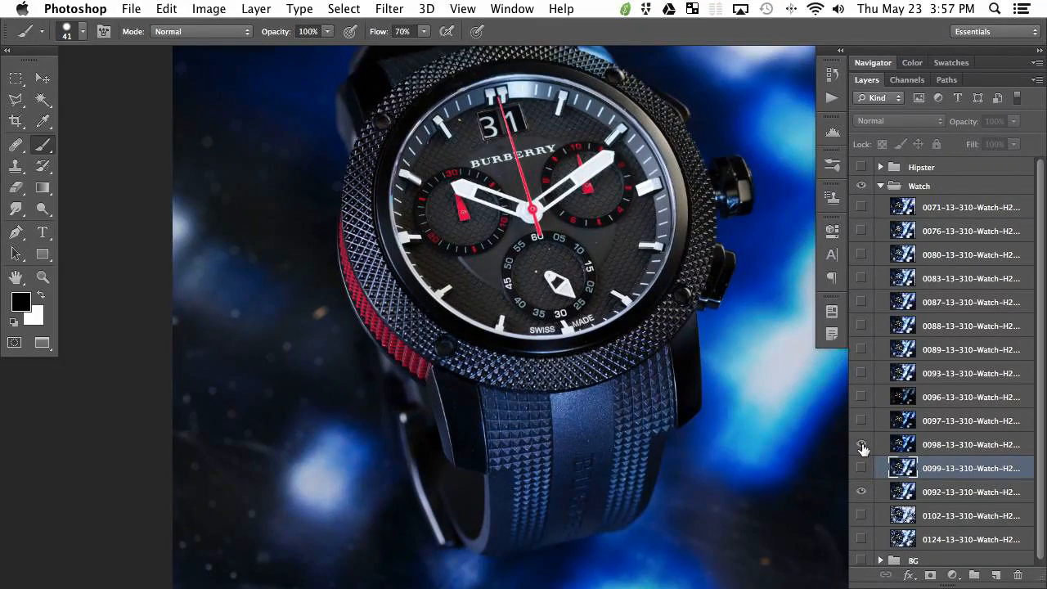
pyautogui.moveTo(706, 449); pyautogui.dragTo(552, 342)
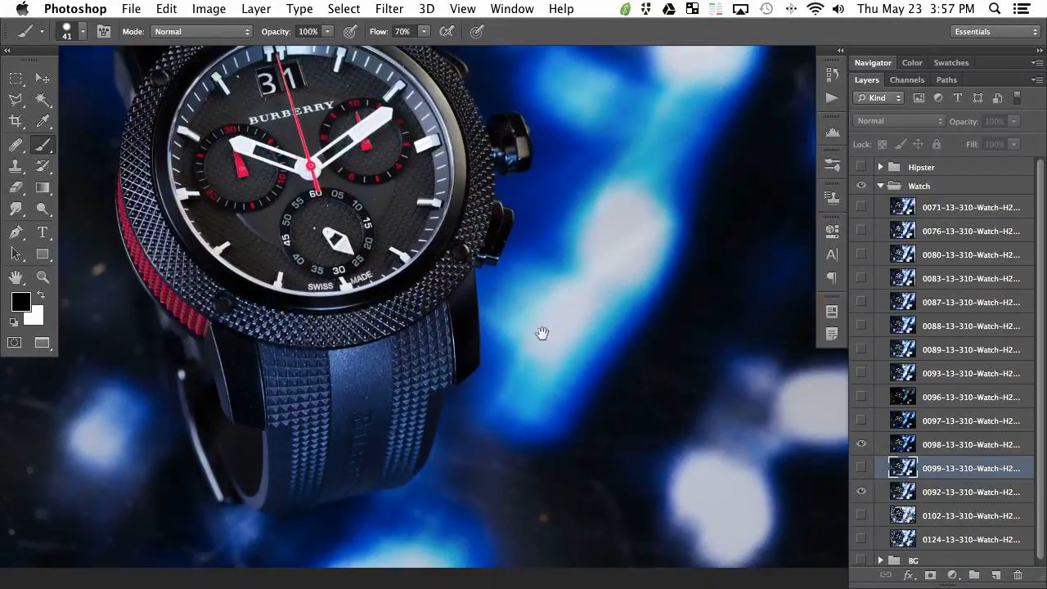
pyautogui.press('super+0')
pyautogui.press('super+plus')
pyautogui.press('super+plus')
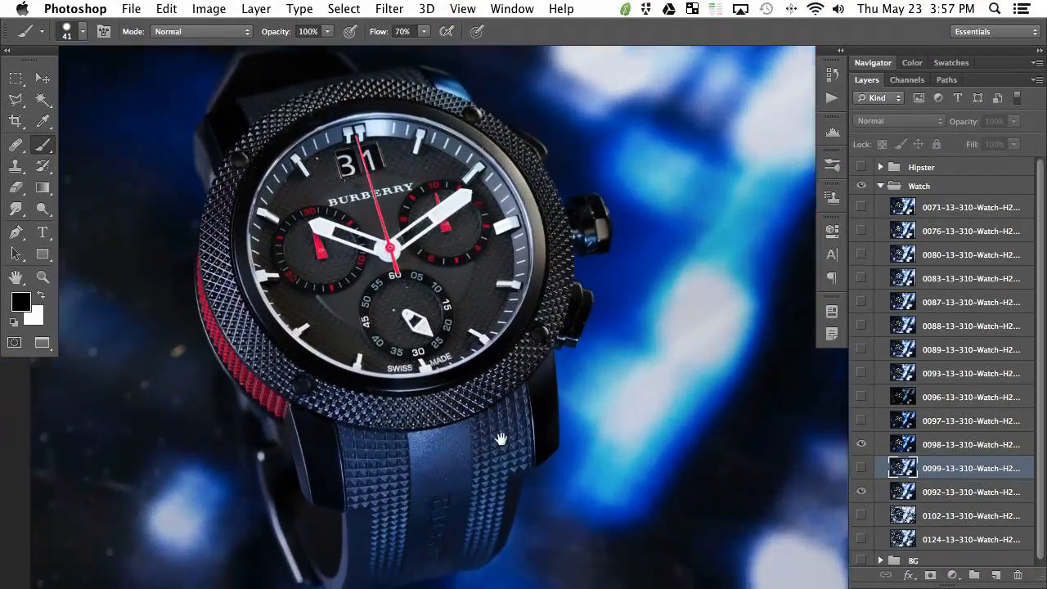
pyautogui.moveTo(501, 439); pyautogui.dragTo(561, 389)
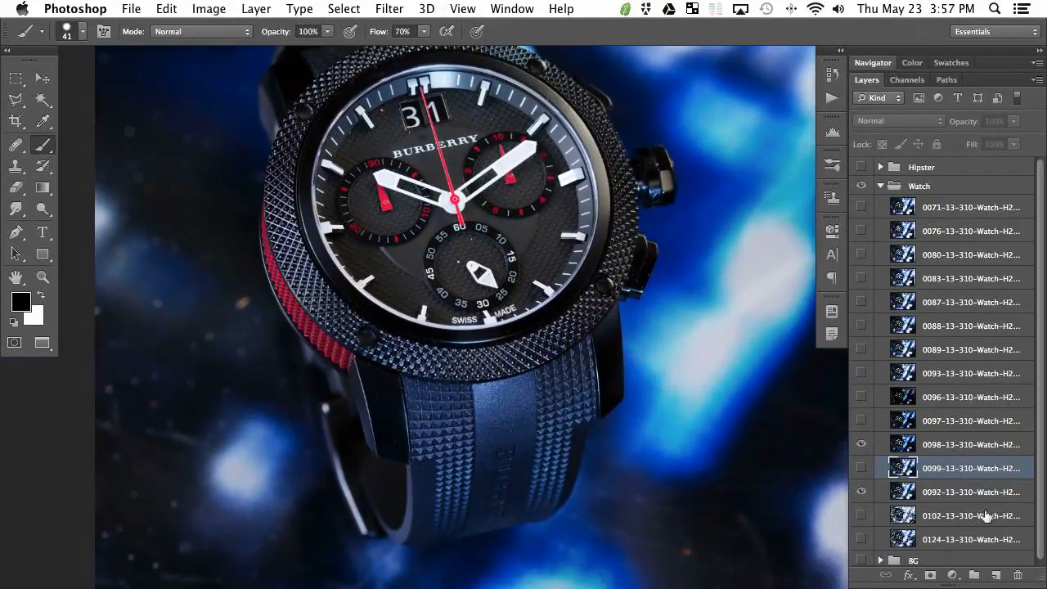
pyautogui.click(862, 446)
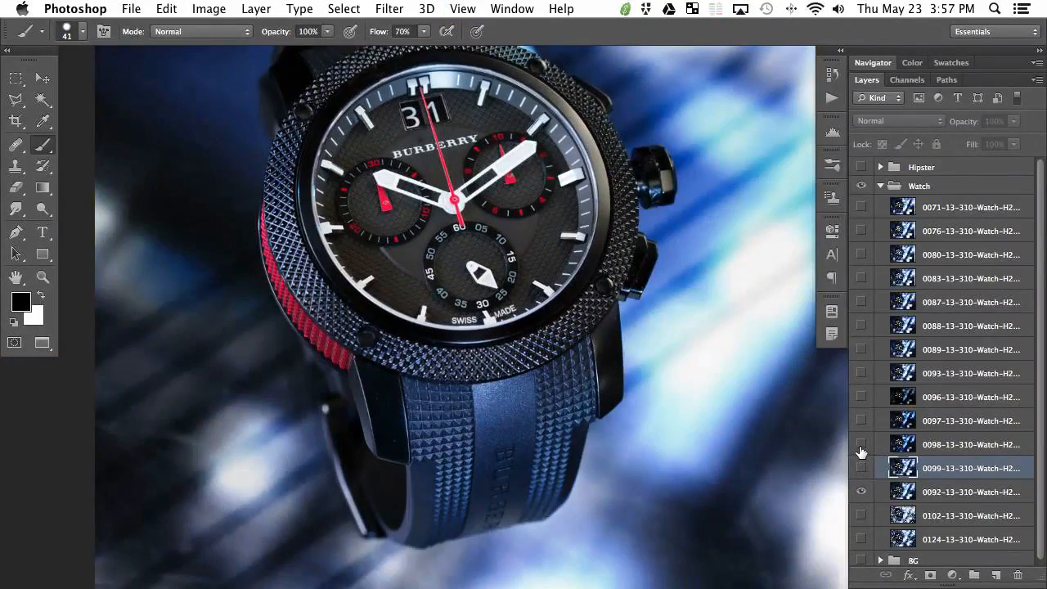
# Recheck layer 0099 against base layer 0092 on the watch case and strap, and leave it visible.
pyautogui.click(861, 468)
pyautogui.click(862, 468)
pyautogui.click(862, 468)
pyautogui.click(863, 470)
pyautogui.click(862, 469)
pyautogui.click(862, 470)
pyautogui.click(861, 471)
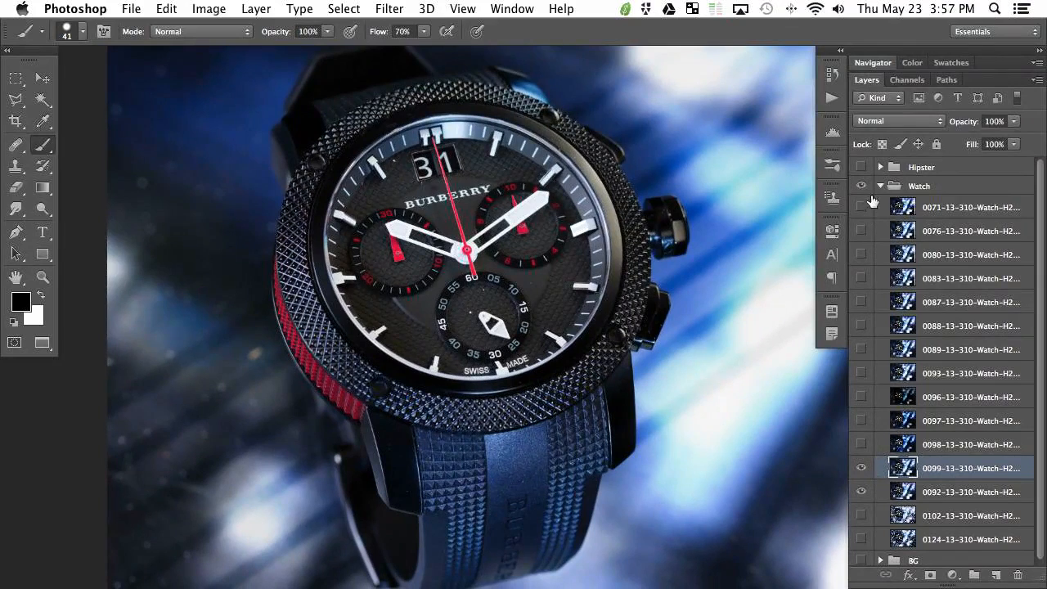
# Label layer 0099 with the red layer color and hide it.
pyautogui.rightClick(862, 473)
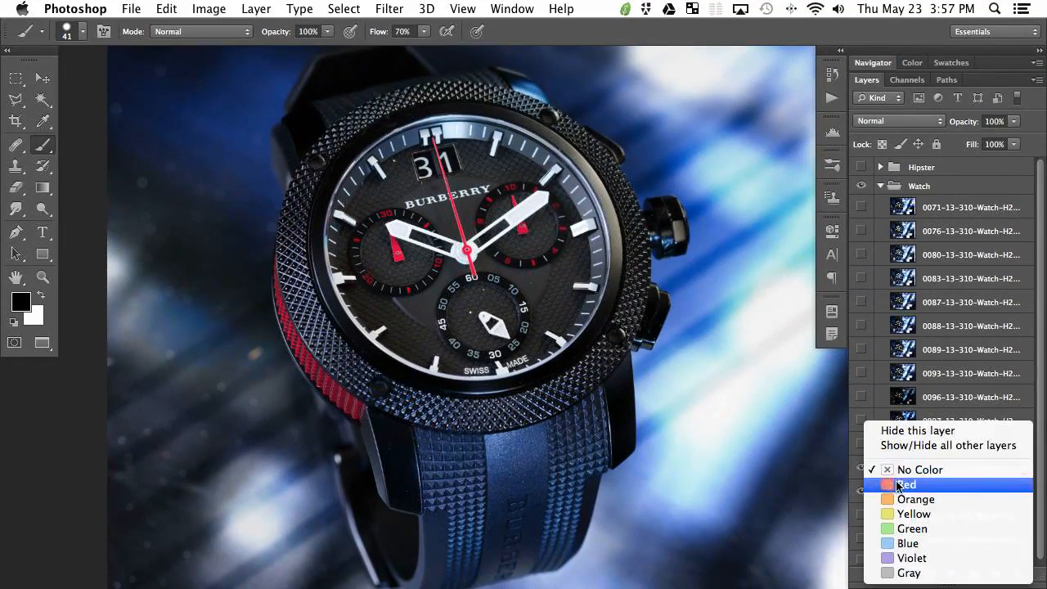
pyautogui.click(888, 482)
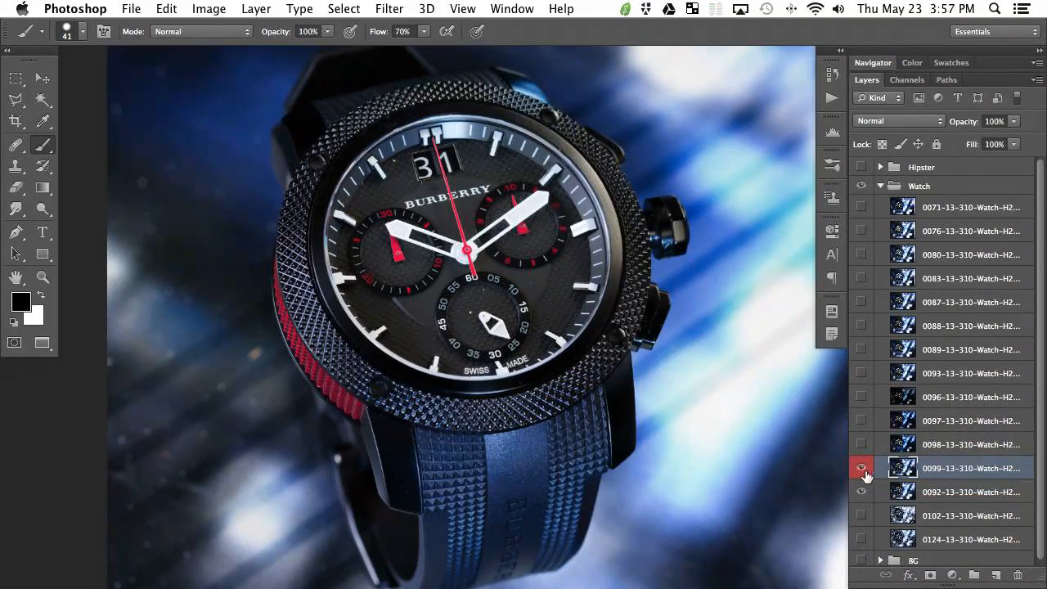
pyautogui.click(864, 469)
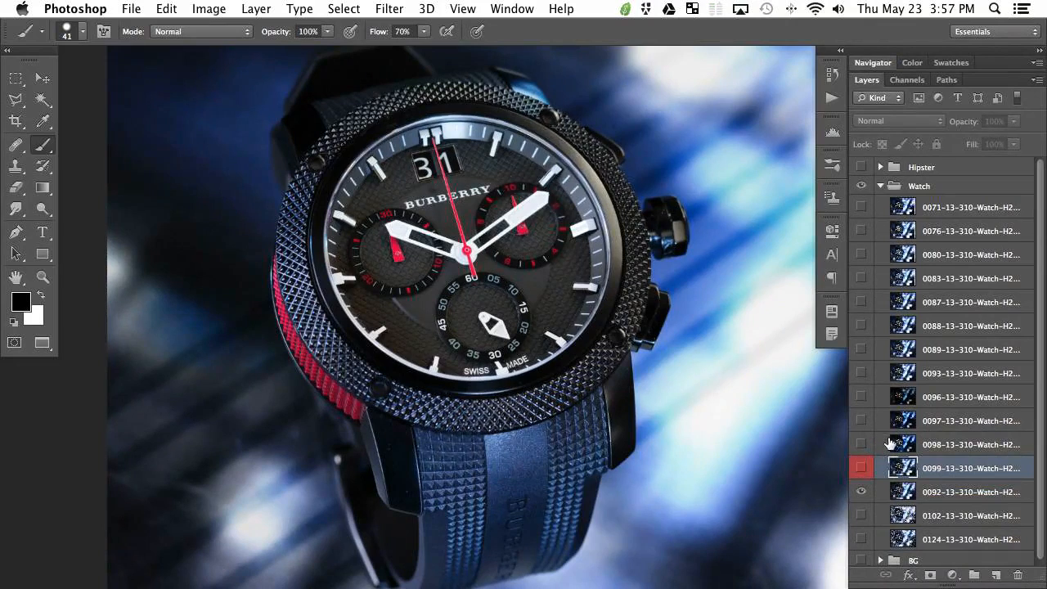
# Compare layer 0098 with base layer 0092, hide it, and label it with the red layer color.
pyautogui.click(861, 446)
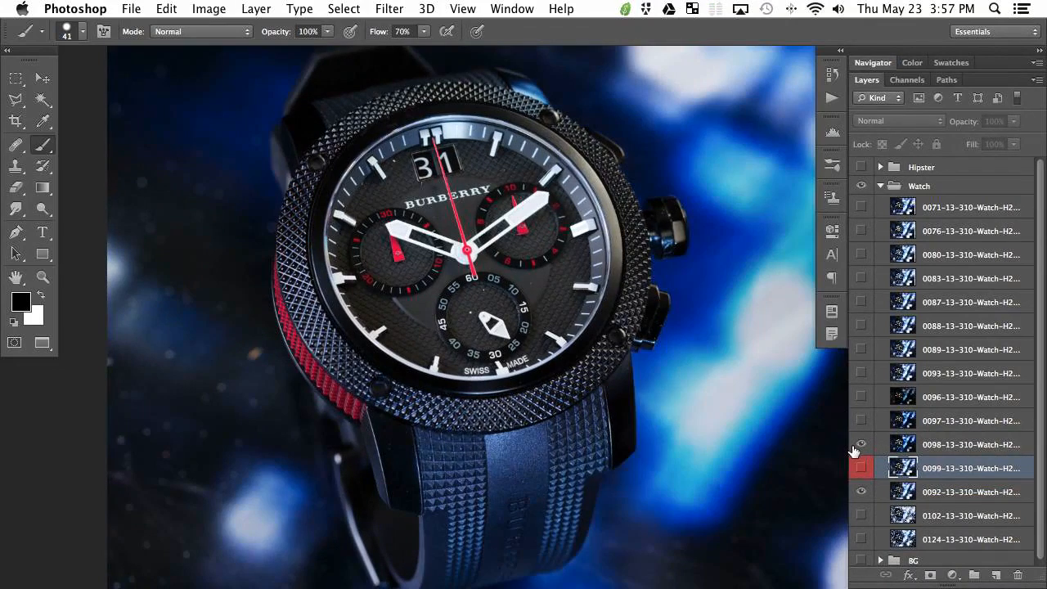
pyautogui.click(861, 446)
pyautogui.click(861, 446)
pyautogui.click(861, 446)
pyautogui.click(861, 446)
pyautogui.click(861, 446)
pyautogui.rightClick(860, 447)
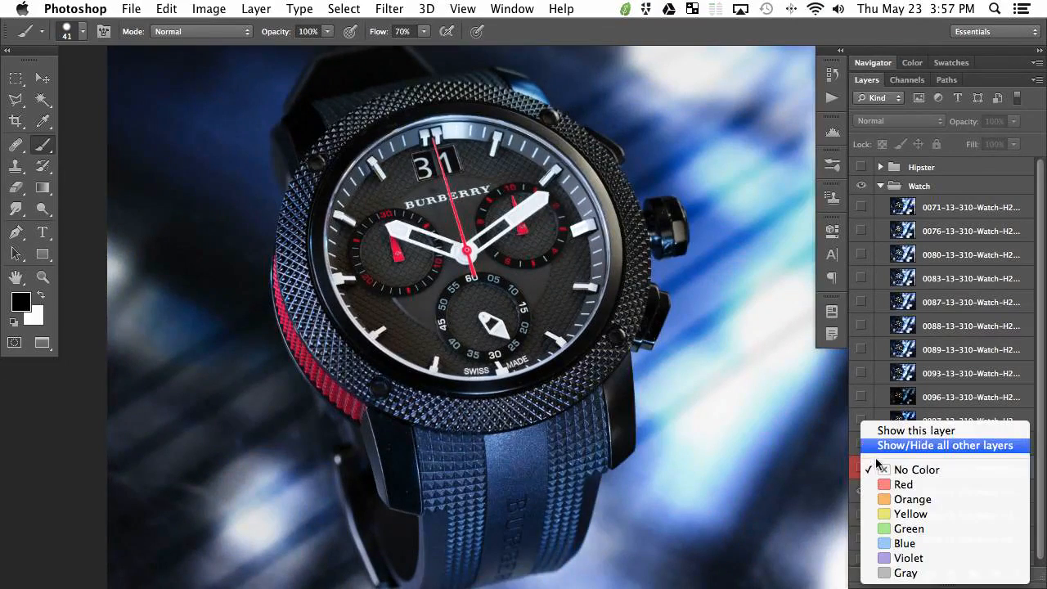
pyautogui.click(905, 486)
# Compare layer 0097 with base layer 0092, hide it, and label it with the red layer color.
pyautogui.click(860, 426)
pyautogui.click(861, 427)
pyautogui.click(861, 428)
pyautogui.click(861, 430)
pyautogui.click(859, 432)
pyautogui.click(859, 431)
pyautogui.rightClick(870, 415)
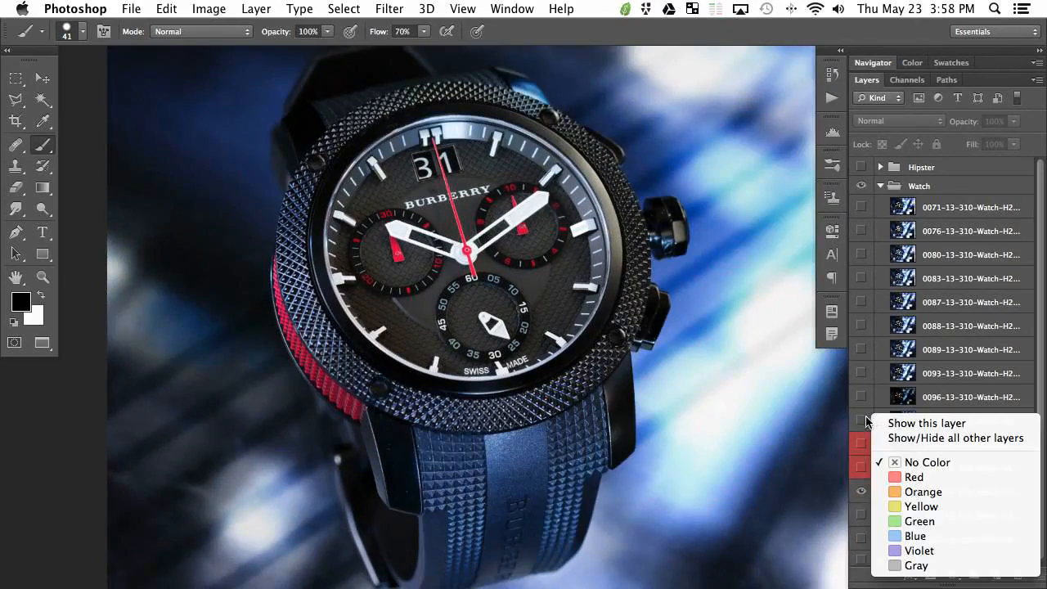
pyautogui.click(904, 477)
# Compare layer 0096 with base layer 0092, label it with the red layer color, and hide it.
pyautogui.click(862, 399)
pyautogui.click(862, 399)
pyautogui.click(861, 401)
pyautogui.click(861, 400)
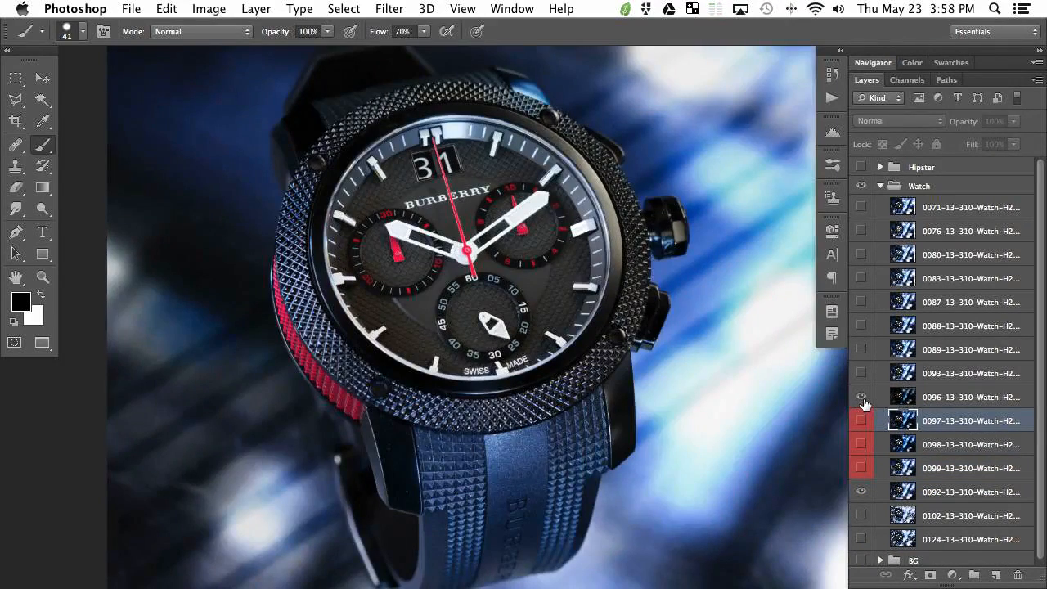
pyautogui.click(864, 400)
pyautogui.rightClick(863, 400)
pyautogui.click(903, 457)
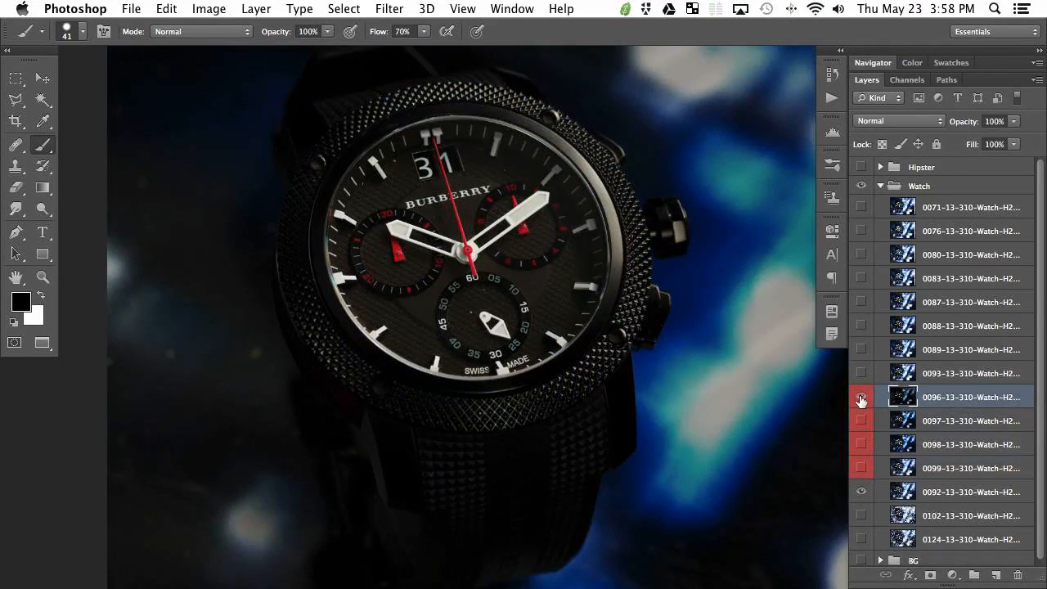
pyautogui.click(862, 398)
# Select layer 0093, toggle it over base layer 0092 to compare the two exposures, and leave it visible.
pyautogui.click(862, 378)
pyautogui.click(862, 378)
pyautogui.click(862, 378)
pyautogui.click(864, 379)
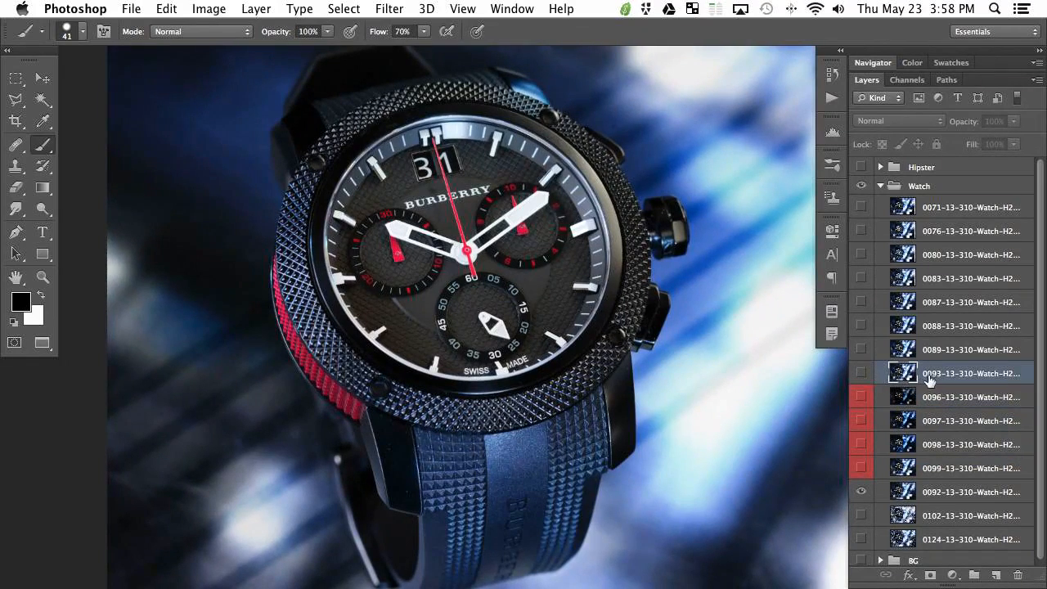
pyautogui.click(865, 374)
pyautogui.click(863, 377)
pyautogui.click(863, 378)
# Compare layer 0093 with base layer 0092 at close range on the red ridged edge of the watch case.
pyautogui.press('super+plus')
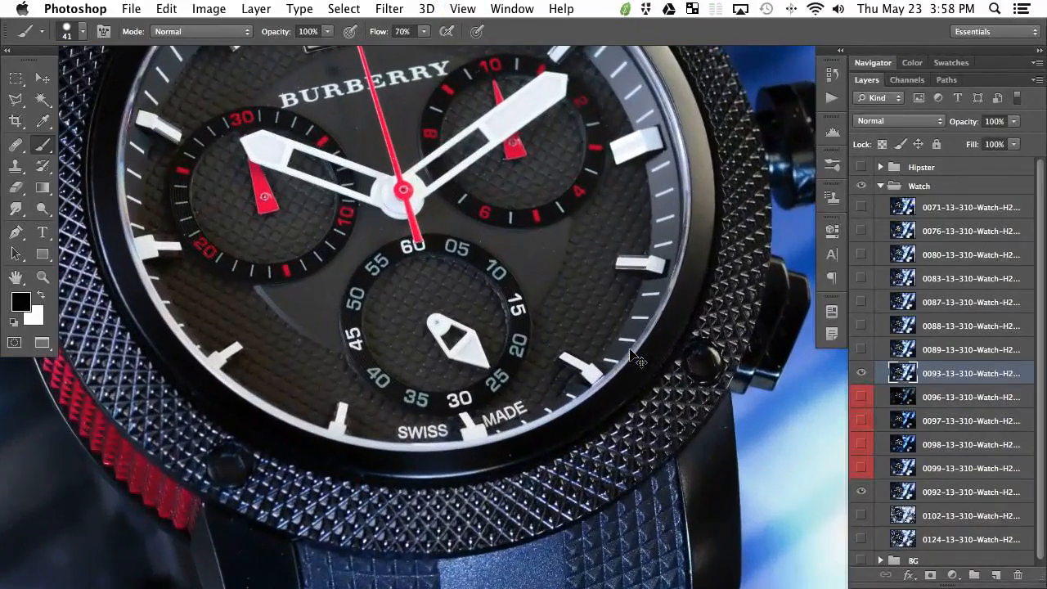
pyautogui.moveTo(207, 356); pyautogui.dragTo(540, 329)
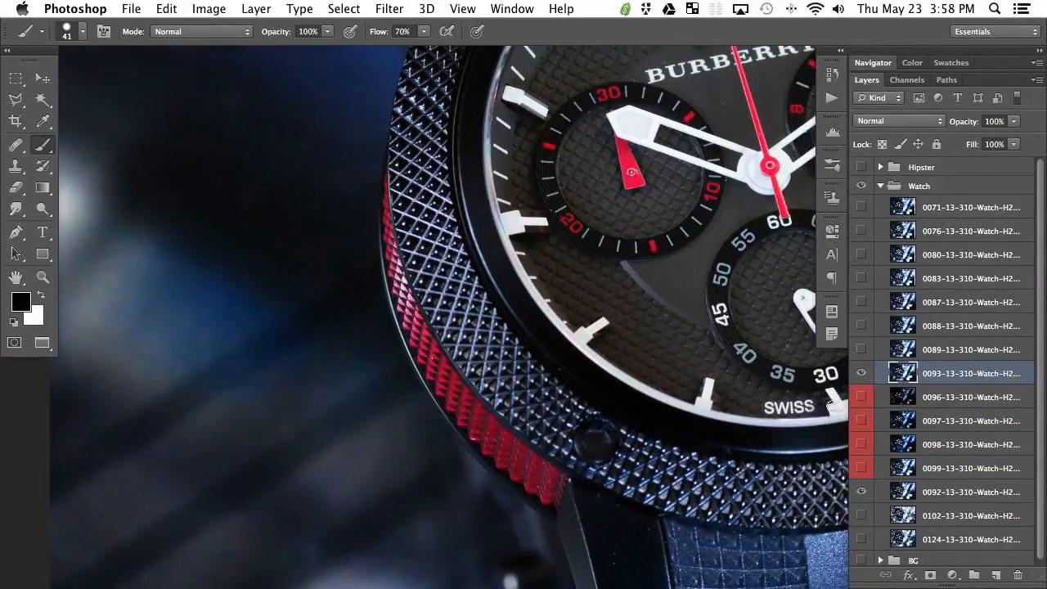
pyautogui.click(865, 374)
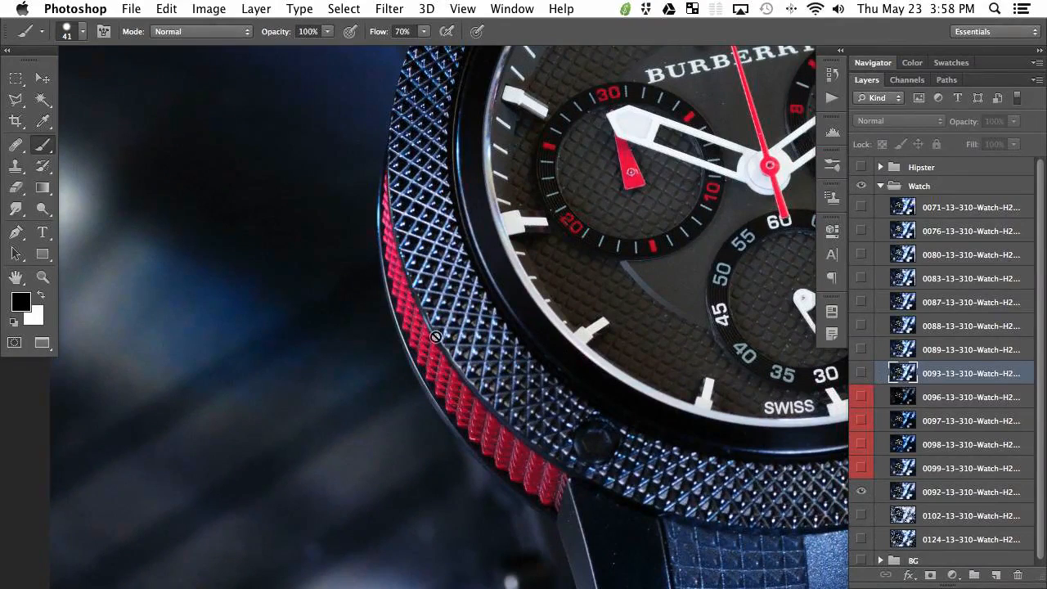
pyautogui.click(861, 375)
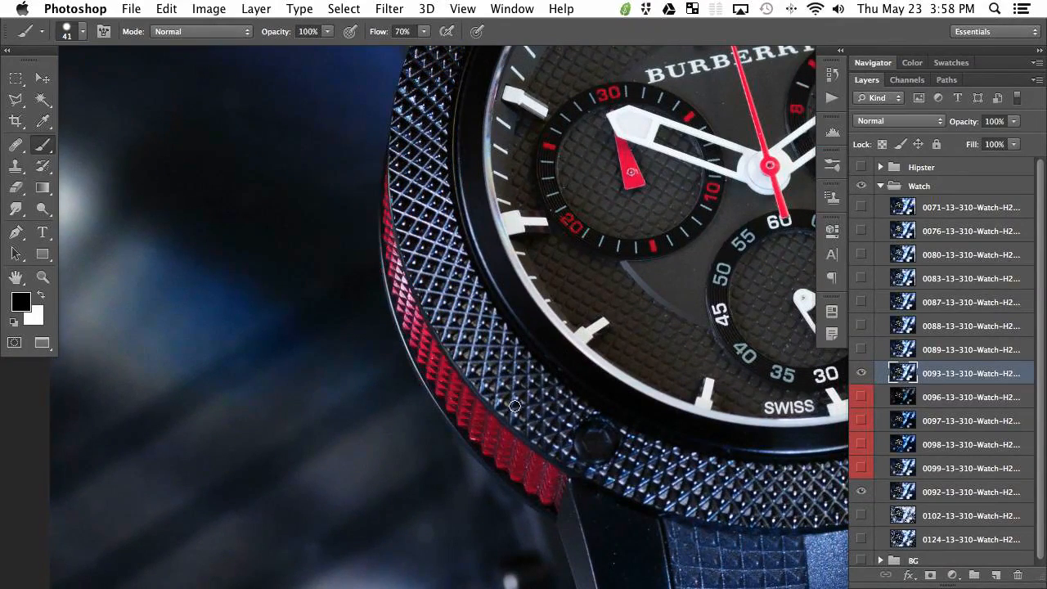
pyautogui.moveTo(444, 403); pyautogui.dragTo(405, 379)
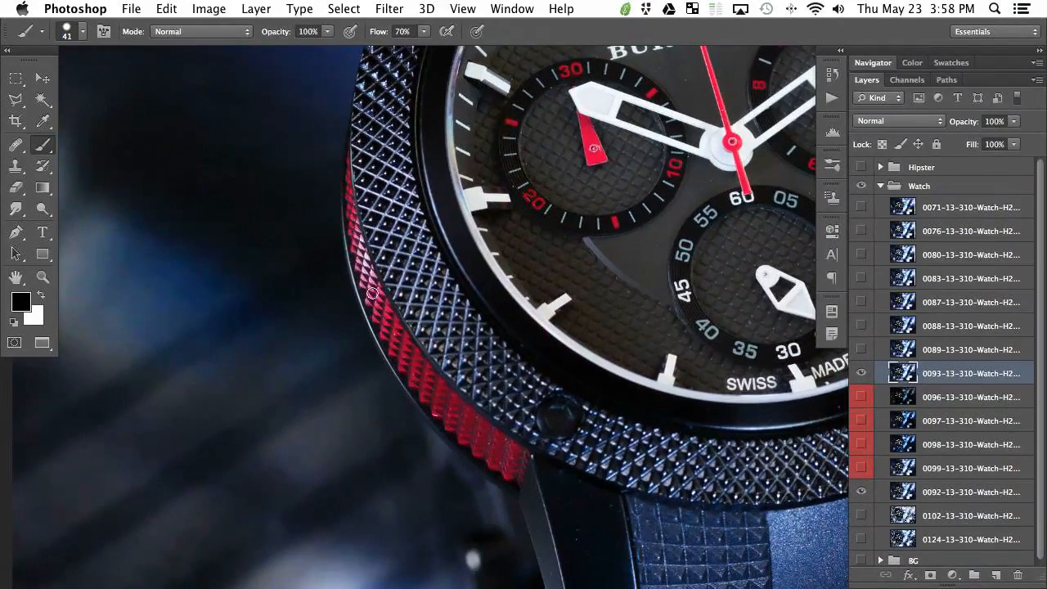
pyautogui.click(863, 374)
pyautogui.click(862, 374)
pyautogui.click(862, 374)
pyautogui.click(862, 374)
pyautogui.click(861, 373)
pyautogui.click(861, 373)
pyautogui.click(860, 374)
pyautogui.click(861, 373)
pyautogui.click(861, 373)
pyautogui.click(861, 373)
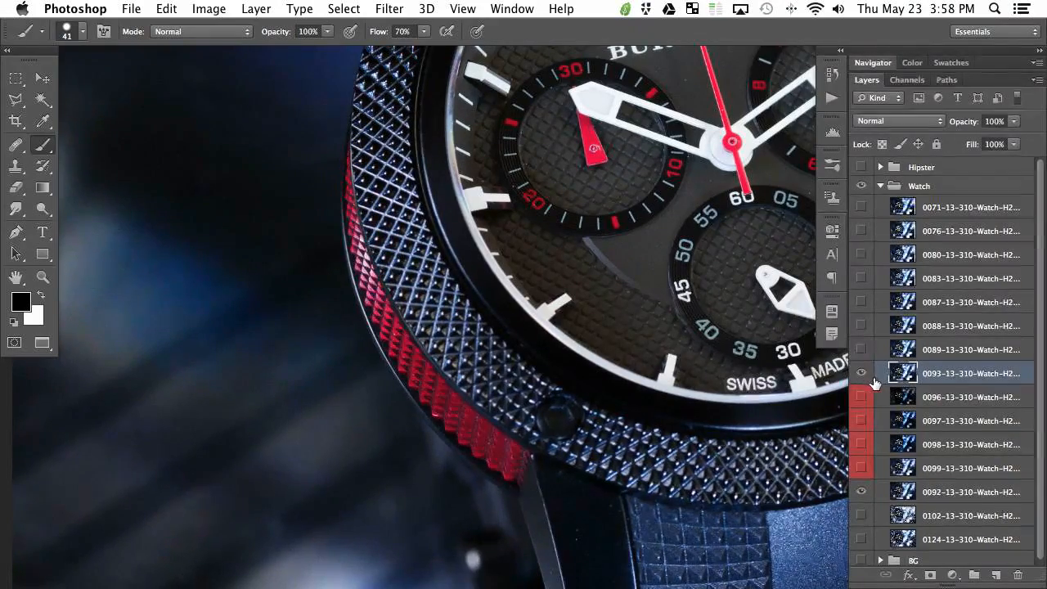
pyautogui.click(861, 374)
pyautogui.click(860, 373)
# Compare layer 0093 with base layer 0092 across the whole dial and bezel, and leave layer 0093 visible.
pyautogui.press('super+minus')
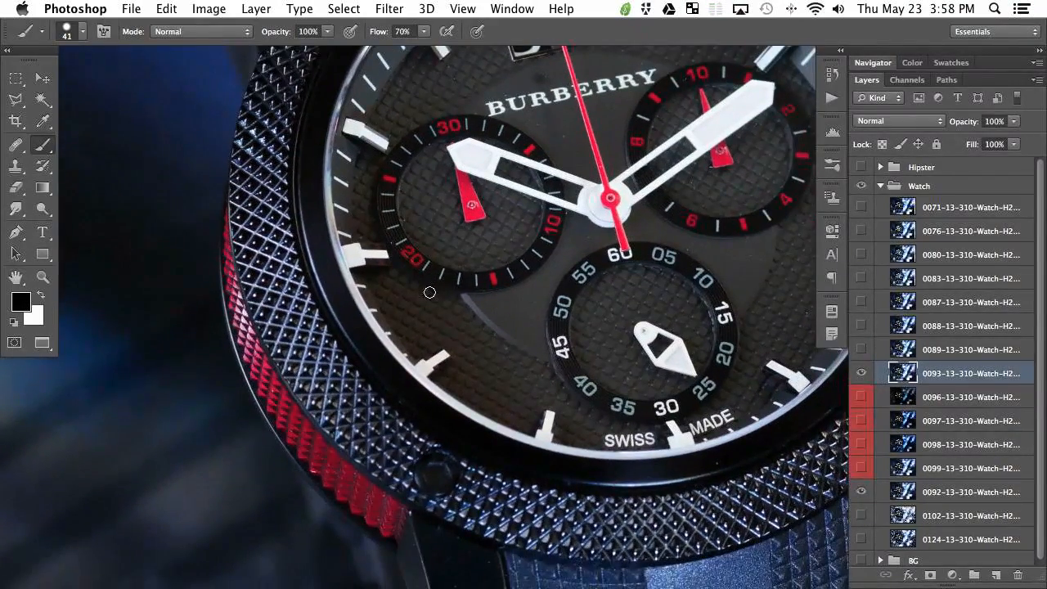
pyautogui.press('super+minus')
pyautogui.press('super+minus')
pyautogui.click(861, 374)
pyautogui.click(862, 375)
pyautogui.click(862, 375)
pyautogui.click(861, 375)
pyautogui.click(860, 377)
pyautogui.click(860, 379)
pyautogui.click(860, 379)
pyautogui.click(860, 380)
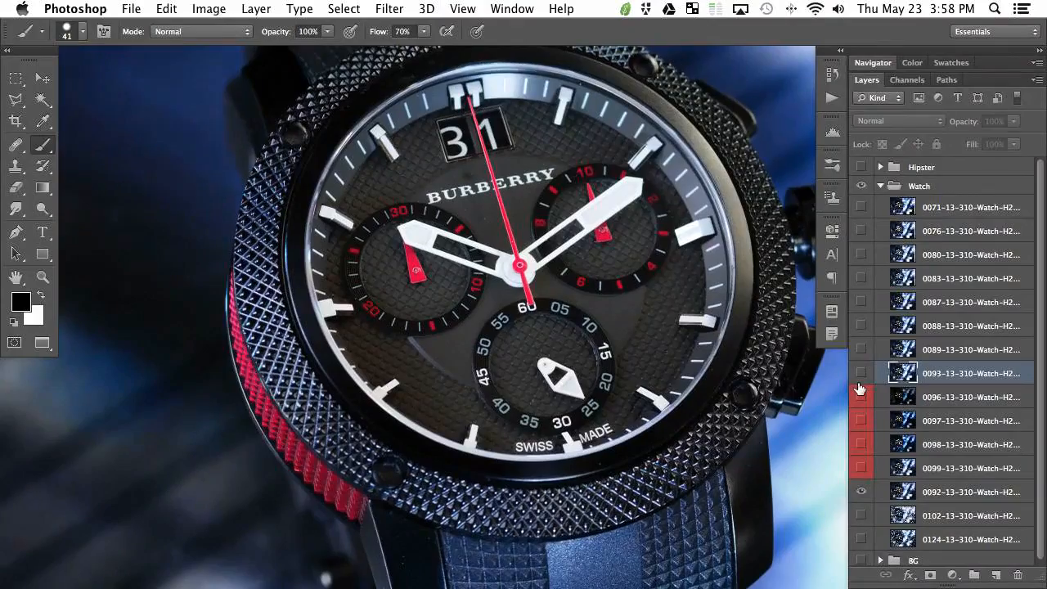
pyautogui.click(859, 382)
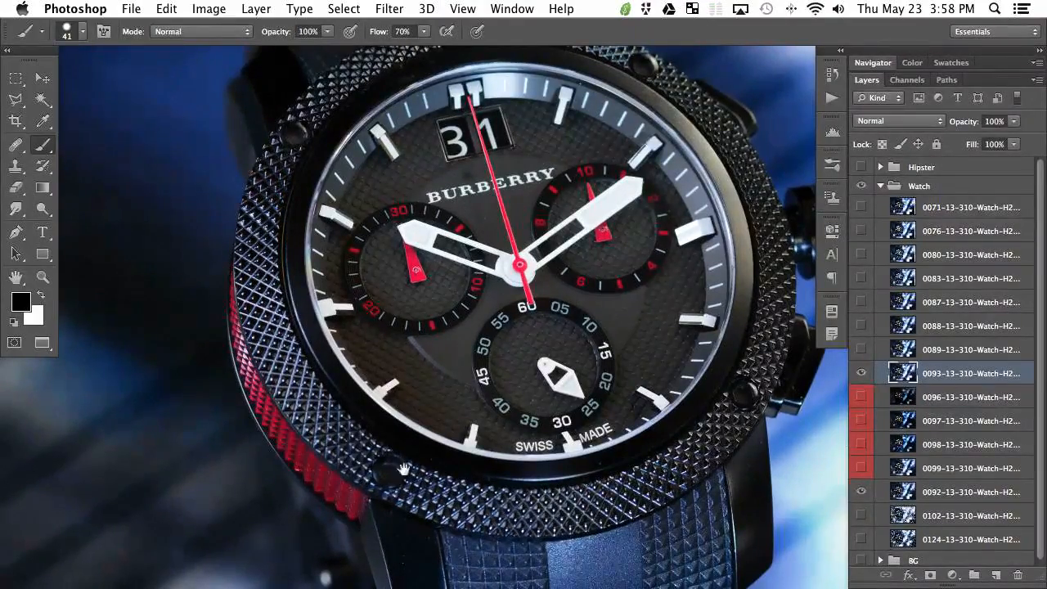
# Add a black layer mask to layer 0093 that hides the whole layer.
pyautogui.moveTo(345, 483); pyautogui.dragTo(549, 393)
pyautogui.press('super+plus')
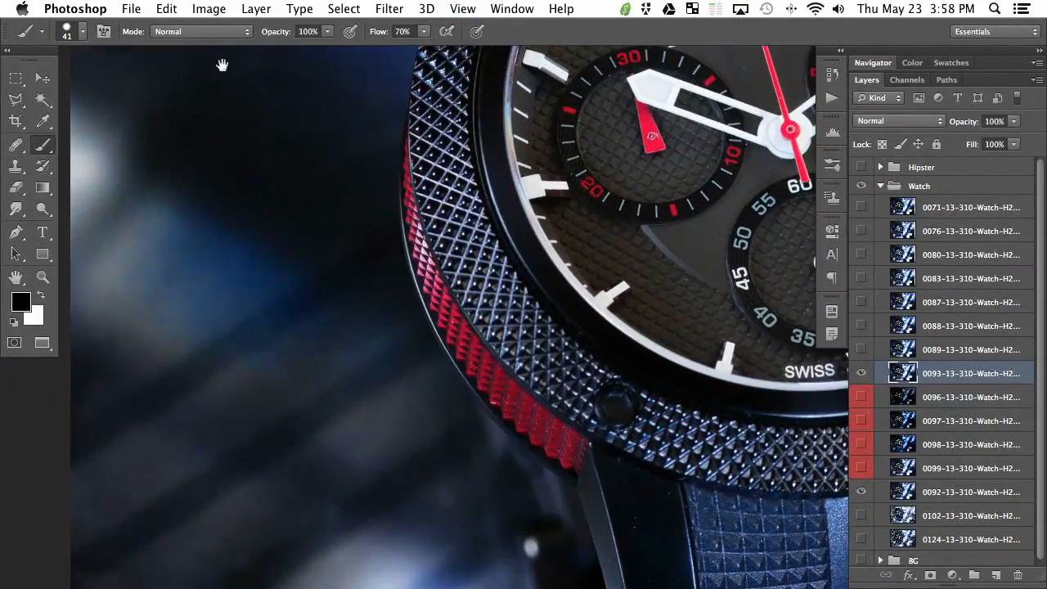
pyautogui.press('super+minus')
pyautogui.press('super+plus')
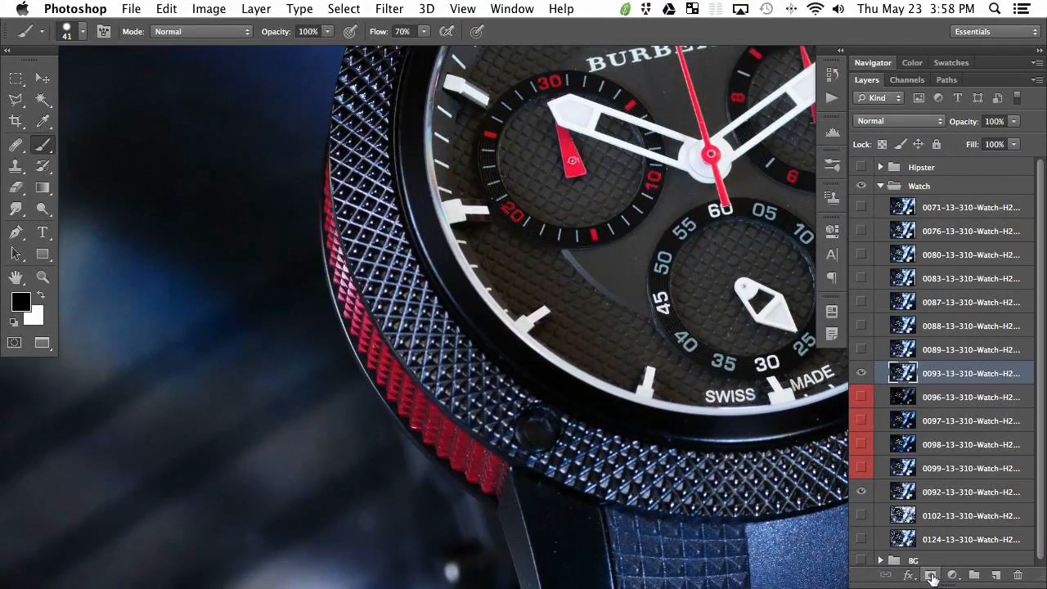
pyautogui.keyDown('alt'); pyautogui.click(931, 577); pyautogui.keyUp('alt')
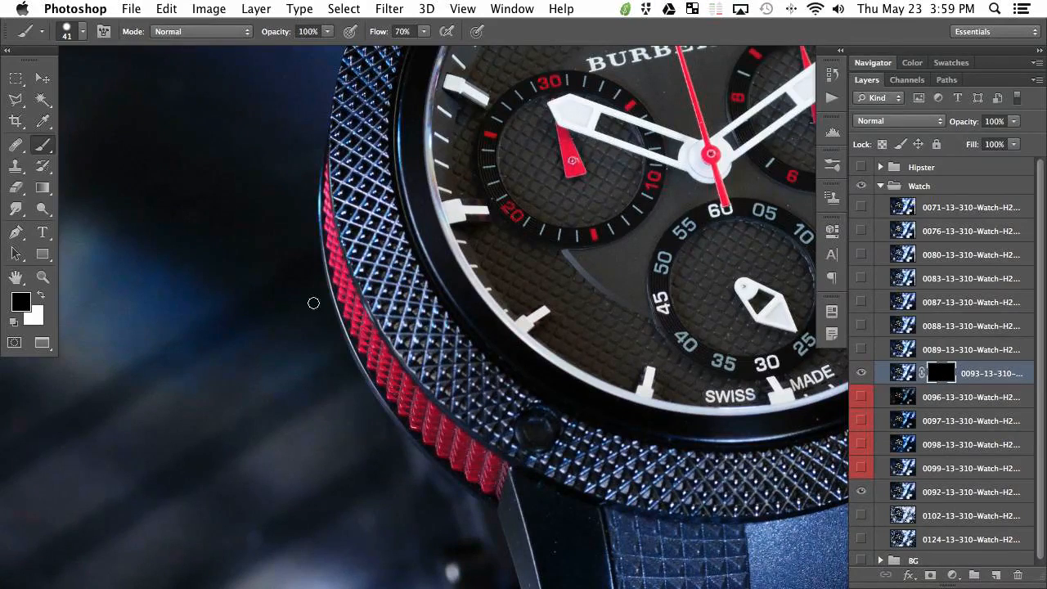
# Paint white on layer 0093's mask along the red ridged edge of the case, enlarging the brush to 65.
pyautogui.press('x')
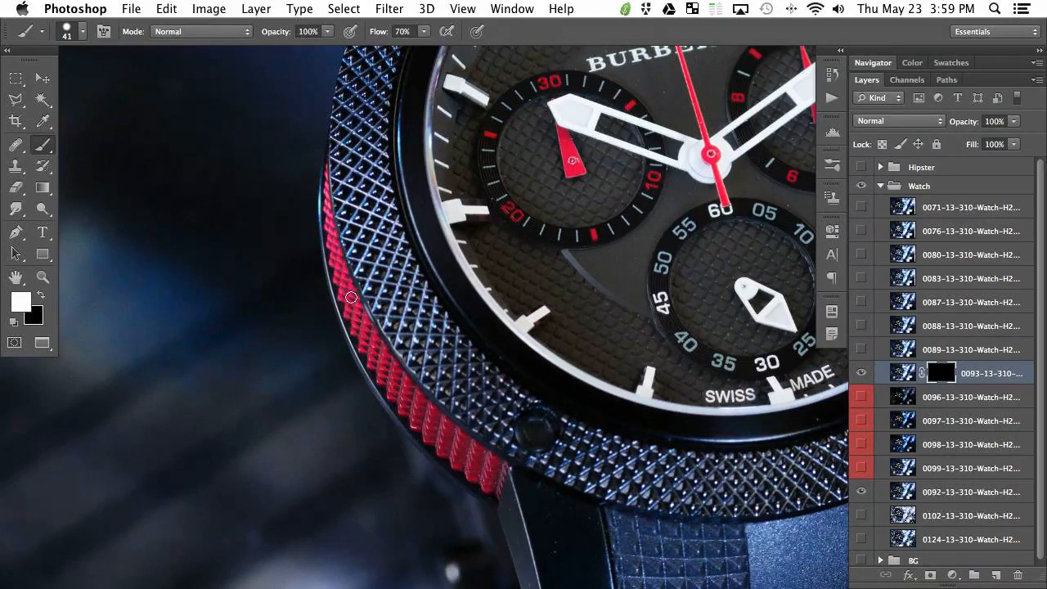
pyautogui.moveTo(344, 306)
pyautogui.mouseDown()
pyautogui.moveTo(331, 257)
pyautogui.moveTo(362, 328)
pyautogui.mouseUp()
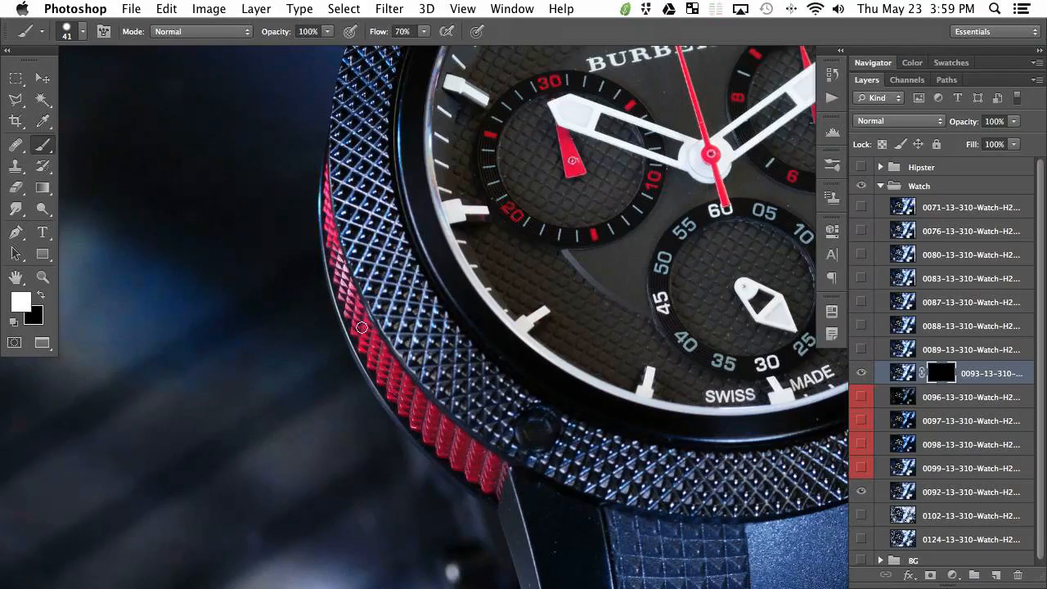
pyautogui.moveTo(333, 239)
pyautogui.mouseDown()
pyautogui.moveTo(327, 194)
pyautogui.moveTo(326, 211)
pyautogui.mouseUp()
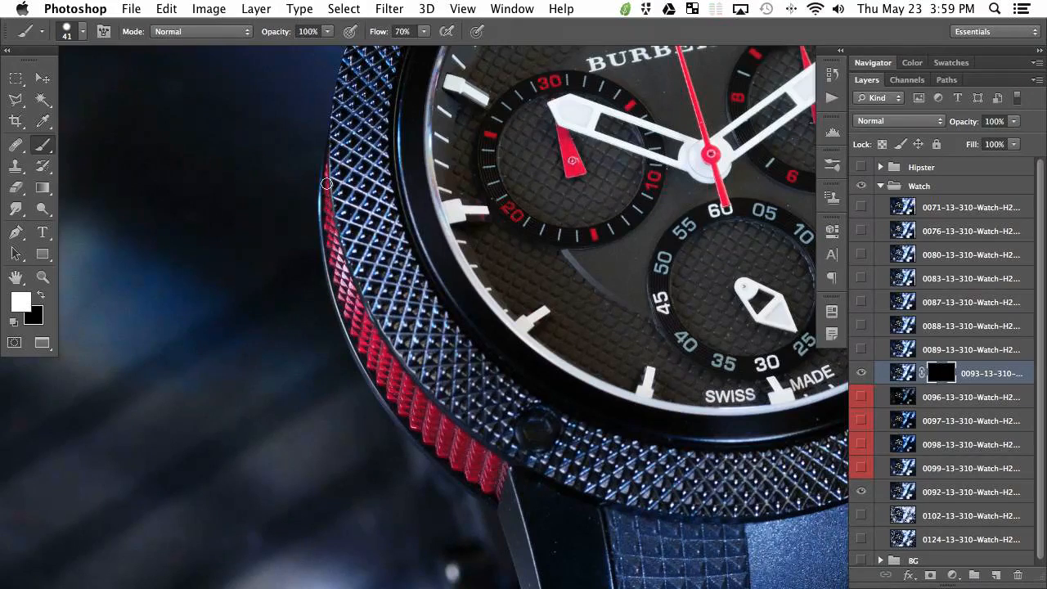
pyautogui.press(']')
pyautogui.press(']')
pyautogui.moveTo(344, 299)
pyautogui.mouseDown()
pyautogui.moveTo(392, 378)
pyautogui.moveTo(429, 403)
pyautogui.moveTo(421, 413)
pyautogui.moveTo(409, 404)
pyautogui.moveTo(473, 470)
pyautogui.moveTo(451, 443)
pyautogui.mouseUp()
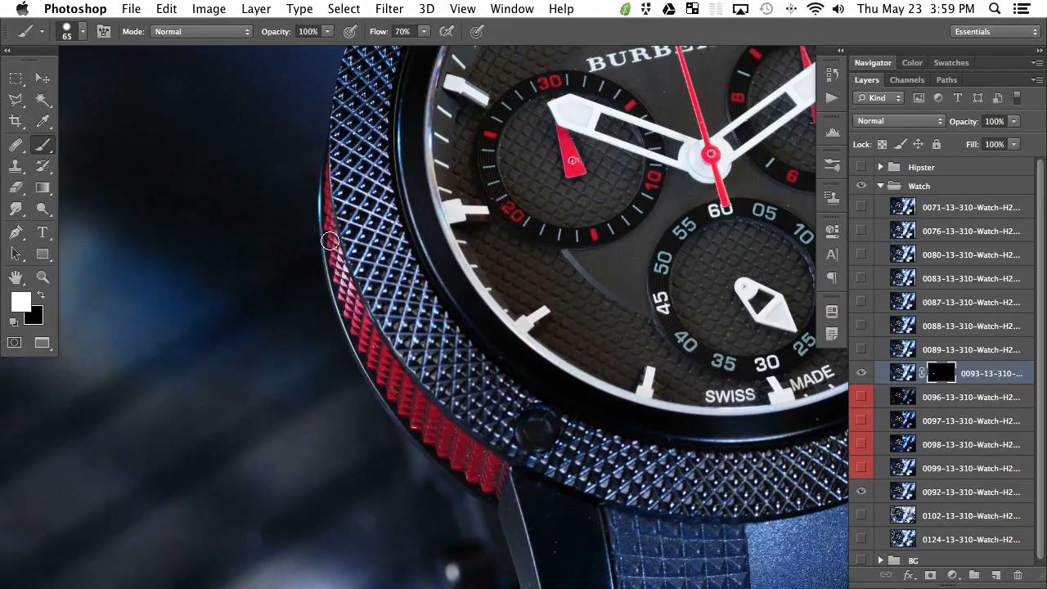
pyautogui.press('x')
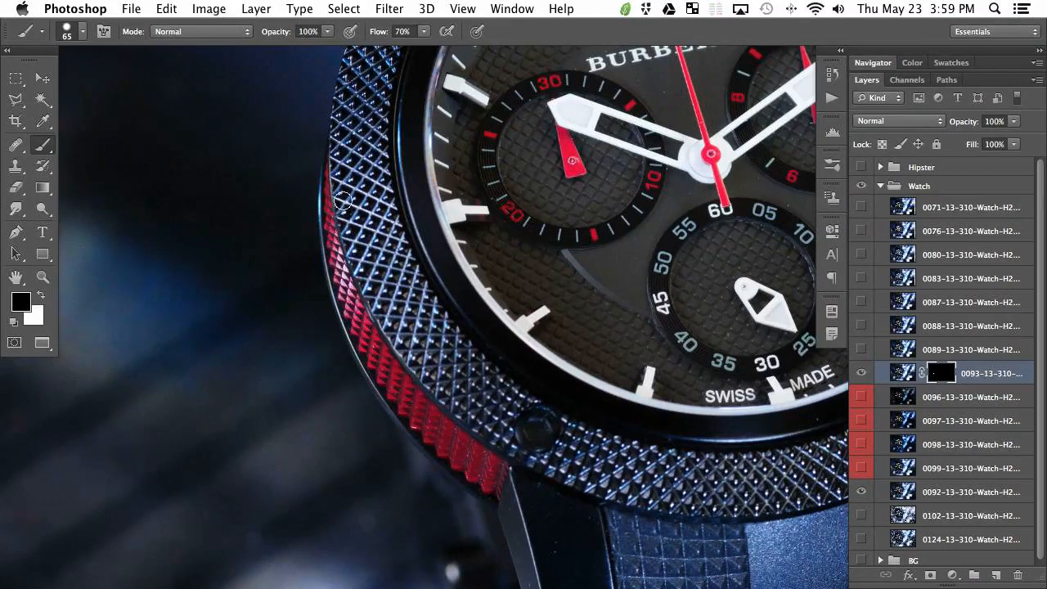
# Inspect layer 0093's mask on its own, then compare the red ridged edge with the layer hidden and shown.
pyautogui.keyDown('alt'); pyautogui.click(939, 373); pyautogui.keyUp('alt')
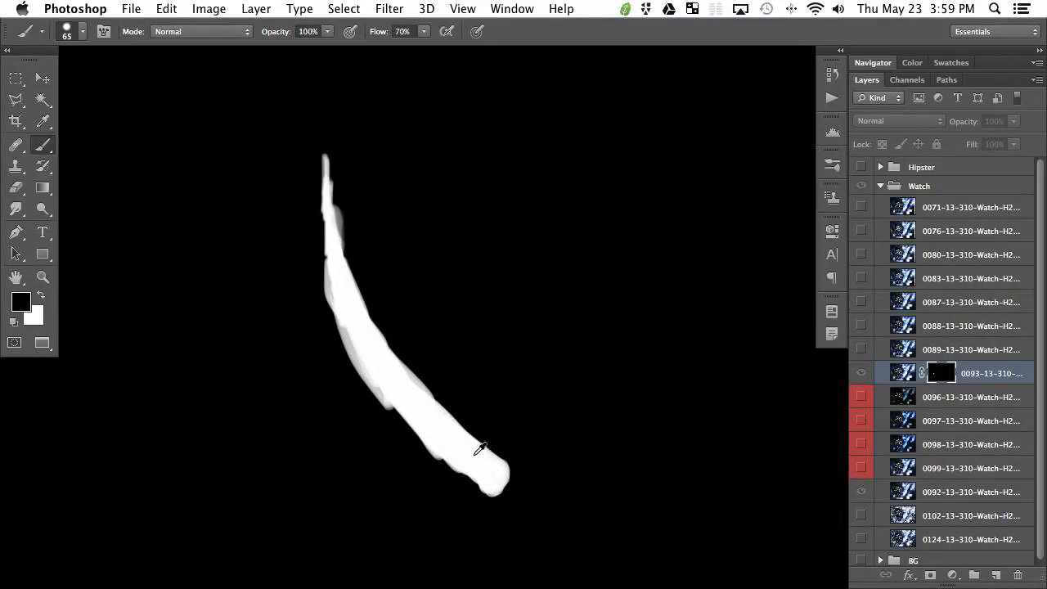
pyautogui.keyDown('alt'); pyautogui.click(937, 378); pyautogui.keyUp('alt')
pyautogui.click(861, 377)
pyautogui.click(861, 376)
pyautogui.click(861, 377)
pyautogui.click(861, 377)
pyautogui.click(862, 378)
pyautogui.click(861, 379)
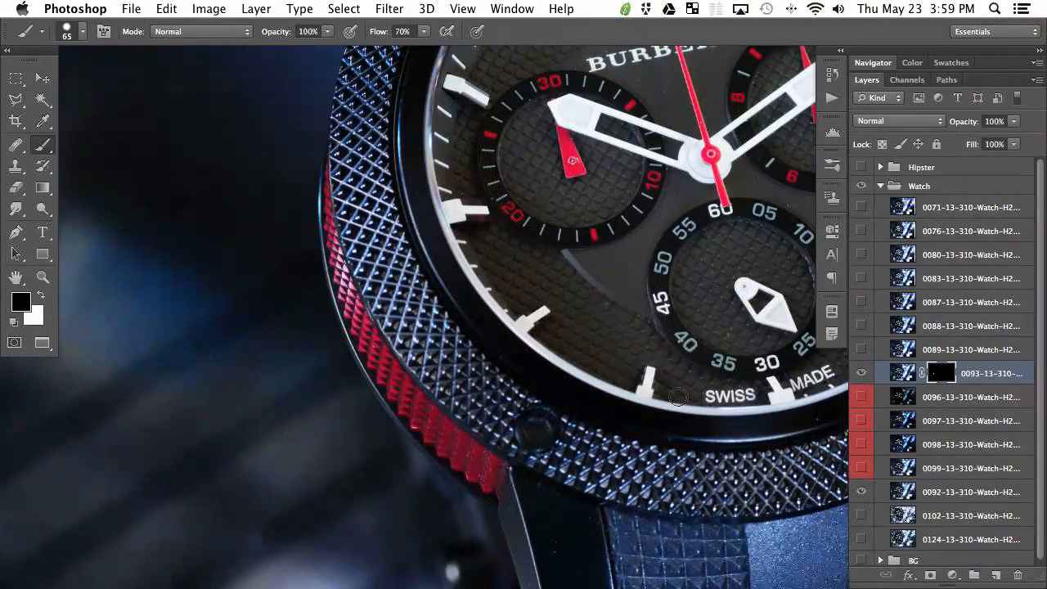
pyautogui.click(862, 374)
pyautogui.click(861, 374)
pyautogui.click(862, 374)
pyautogui.click(861, 374)
# Compare the whole watch with and without masked layer 0093.
pyautogui.press('super+minus')
pyautogui.moveTo(489, 374); pyautogui.dragTo(407, 388)
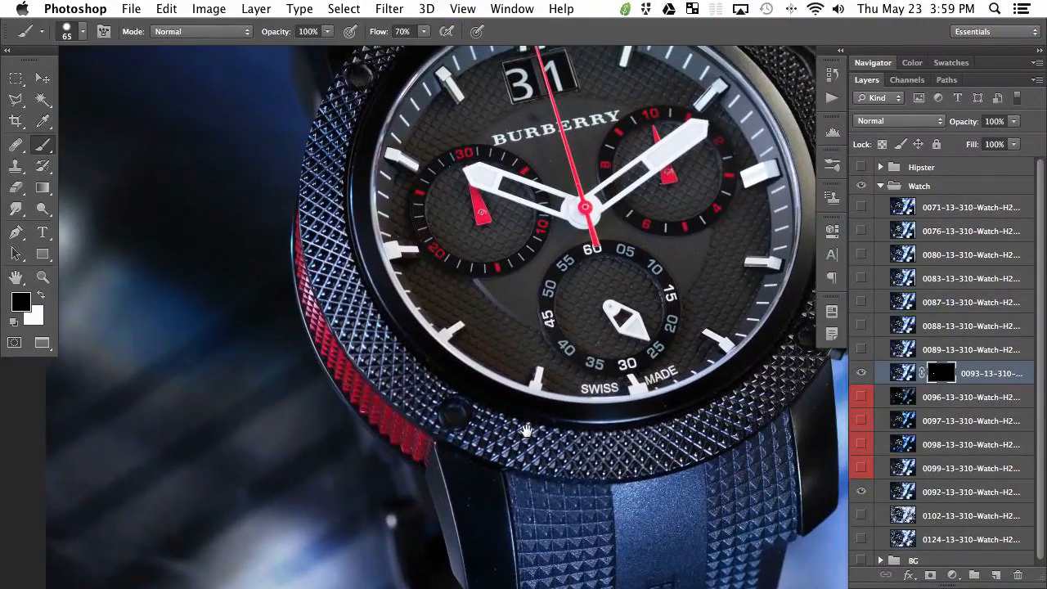
pyautogui.moveTo(608, 314); pyautogui.dragTo(509, 358)
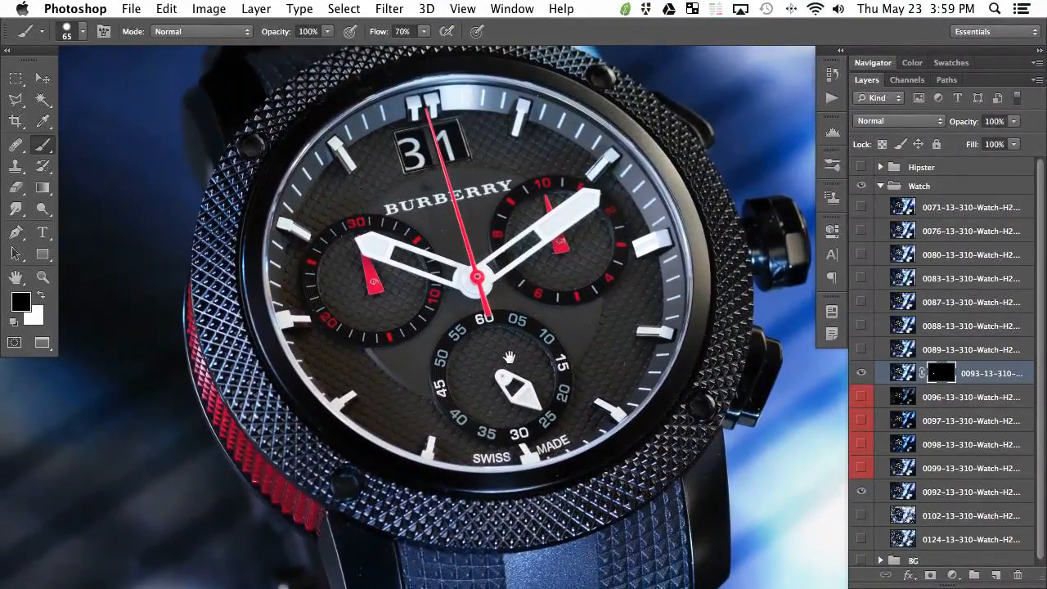
pyautogui.click(861, 375)
pyautogui.click(860, 378)
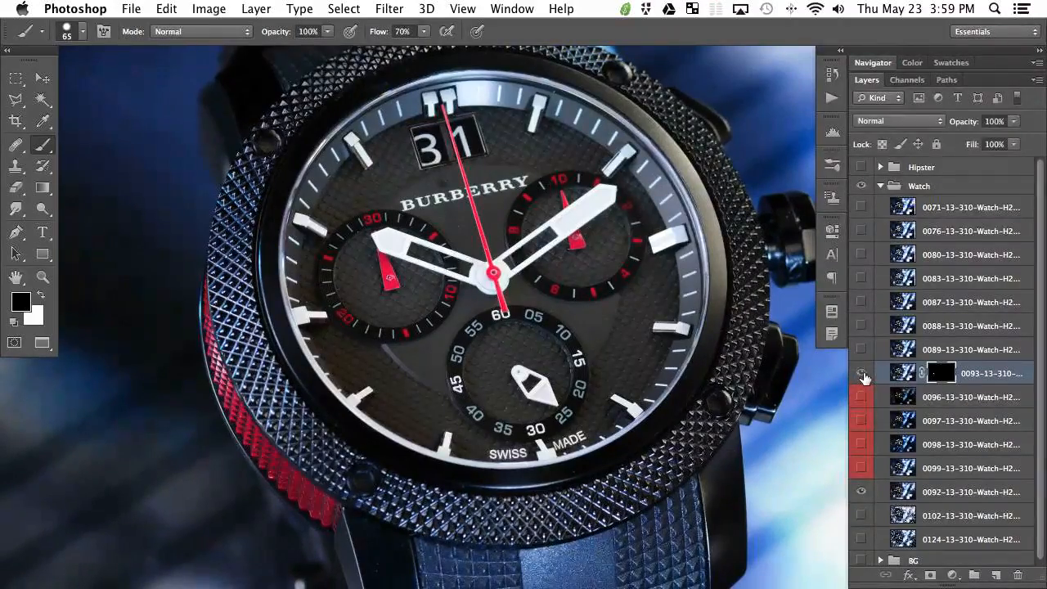
pyautogui.click(861, 374)
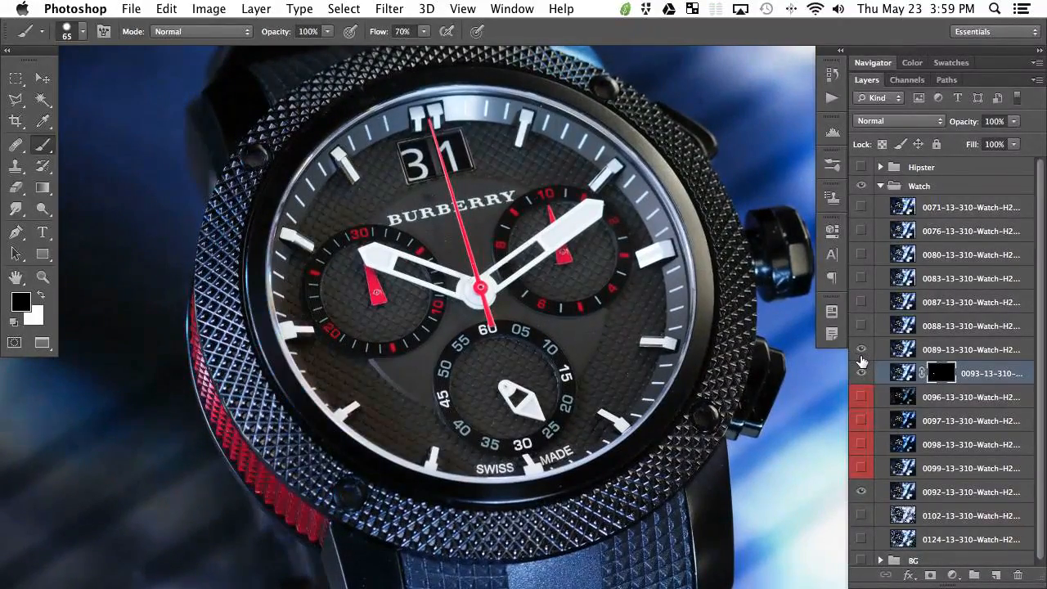
# Compare layer 0089 with the composite beneath it across the dial and bezel, and leave it visible.
pyautogui.click(862, 351)
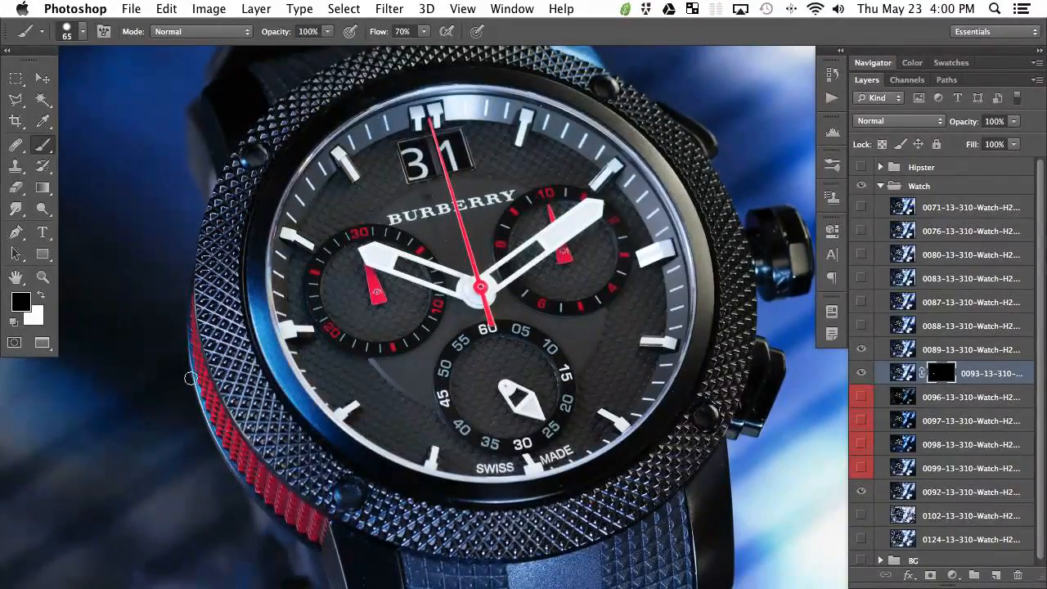
pyautogui.click(858, 353)
pyautogui.click(859, 352)
pyautogui.click(860, 353)
pyautogui.click(860, 352)
pyautogui.click(861, 353)
pyautogui.click(861, 352)
pyautogui.click(862, 353)
pyautogui.click(862, 353)
pyautogui.click(863, 352)
pyautogui.click(864, 354)
pyautogui.click(861, 353)
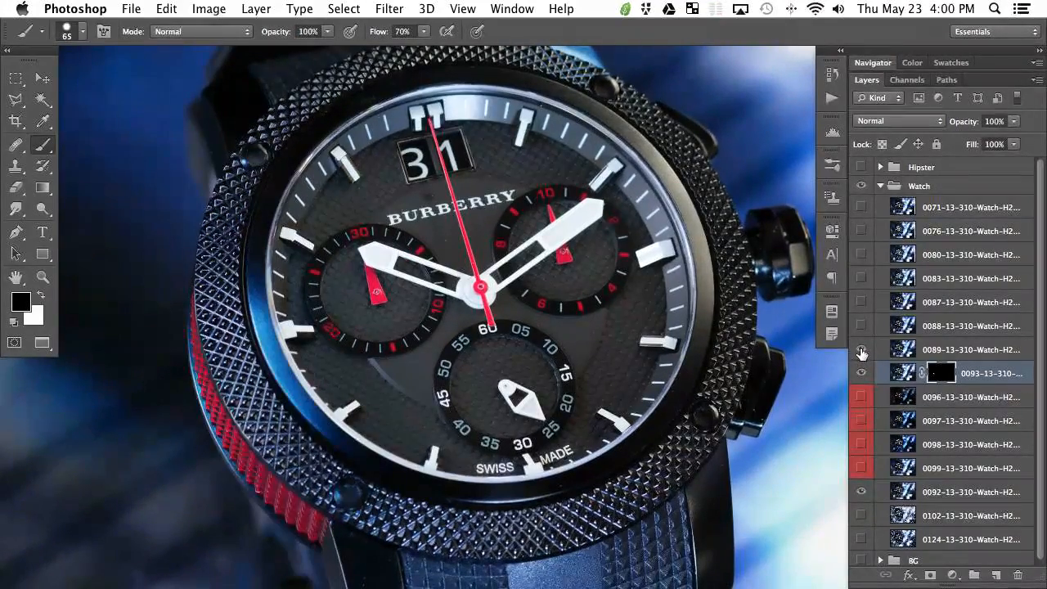
# Add a black mask to layer 0089 and paint in the blue highlight along the lower-left inner bezel with white.
pyautogui.click(941, 353)
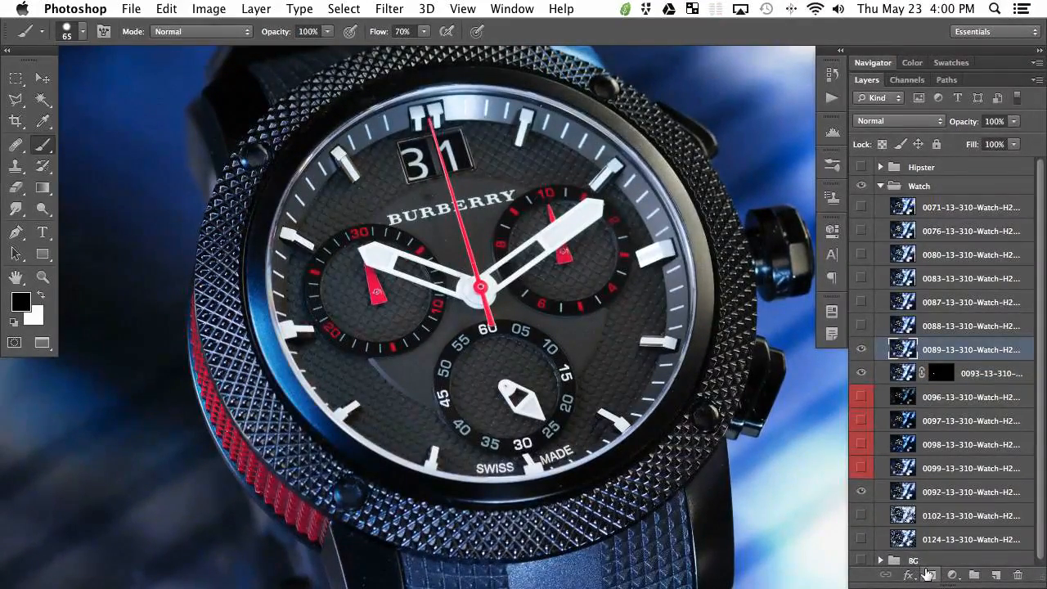
pyautogui.keyDown('alt'); pyautogui.click(934, 576); pyautogui.keyUp('alt')
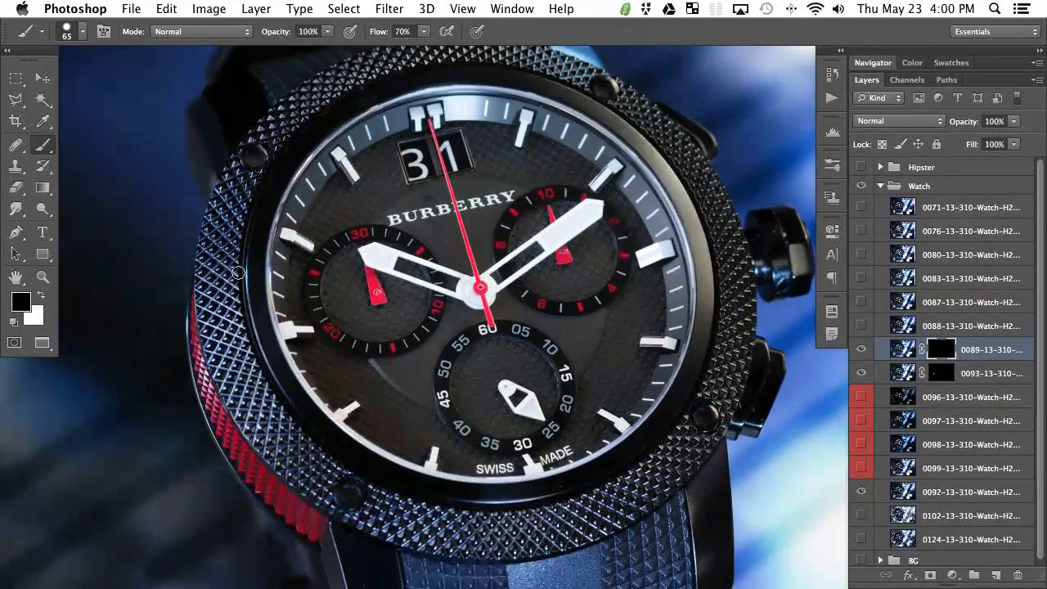
pyautogui.moveTo(259, 351)
pyautogui.mouseDown()
pyautogui.moveTo(252, 174)
pyautogui.moveTo(282, 388)
pyautogui.moveTo(320, 447)
pyautogui.moveTo(321, 433)
pyautogui.moveTo(283, 400)
pyautogui.moveTo(407, 487)
pyautogui.moveTo(242, 284)
pyautogui.moveTo(214, 417)
pyautogui.mouseUp()
pyautogui.press('x')
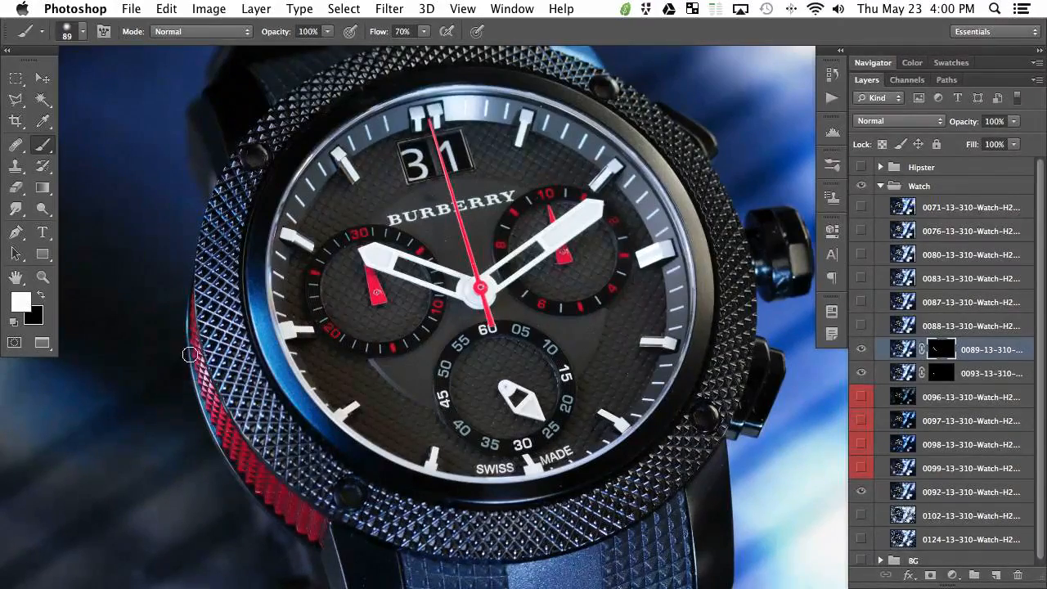
pyautogui.press('x')
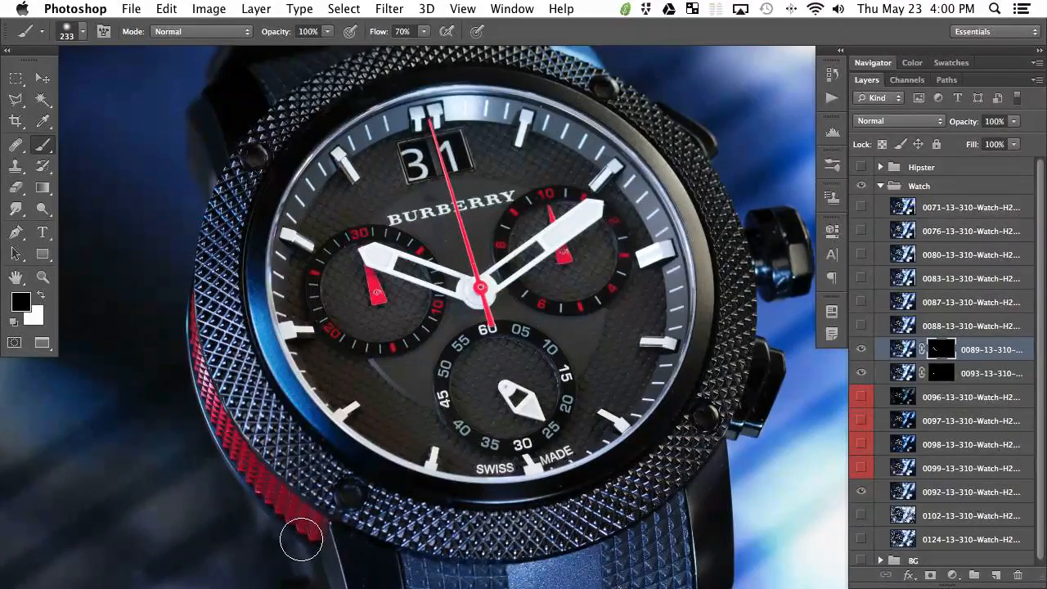
# Check the masked contributions of layers 0089 and 0093 by hiding and showing each one, leaving both visible.
pyautogui.hscroll(-3, 463, 477)
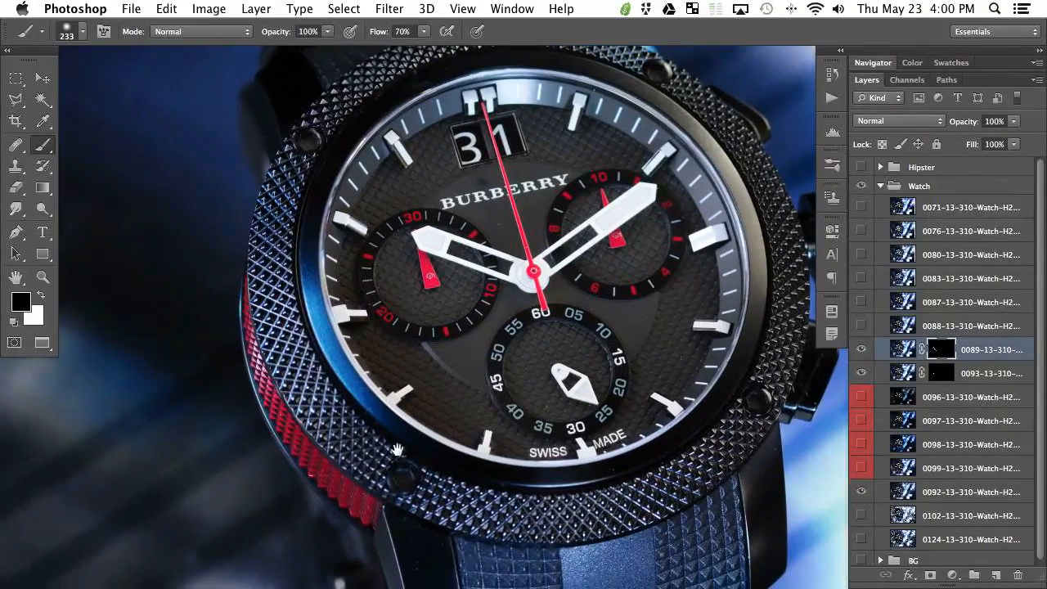
pyautogui.click(861, 350)
pyautogui.click(860, 349)
pyautogui.click(861, 349)
pyautogui.click(861, 373)
pyautogui.click(861, 373)
pyautogui.click(861, 373)
pyautogui.click(861, 374)
pyautogui.click(860, 374)
pyautogui.click(861, 373)
pyautogui.click(861, 373)
pyautogui.click(863, 350)
pyautogui.click(863, 350)
pyautogui.click(864, 351)
pyautogui.click(865, 352)
pyautogui.click(865, 352)
pyautogui.click(864, 353)
pyautogui.click(865, 353)
pyautogui.click(865, 353)
pyautogui.moveTo(572, 391); pyautogui.dragTo(492, 404)
pyautogui.press('super+minus')
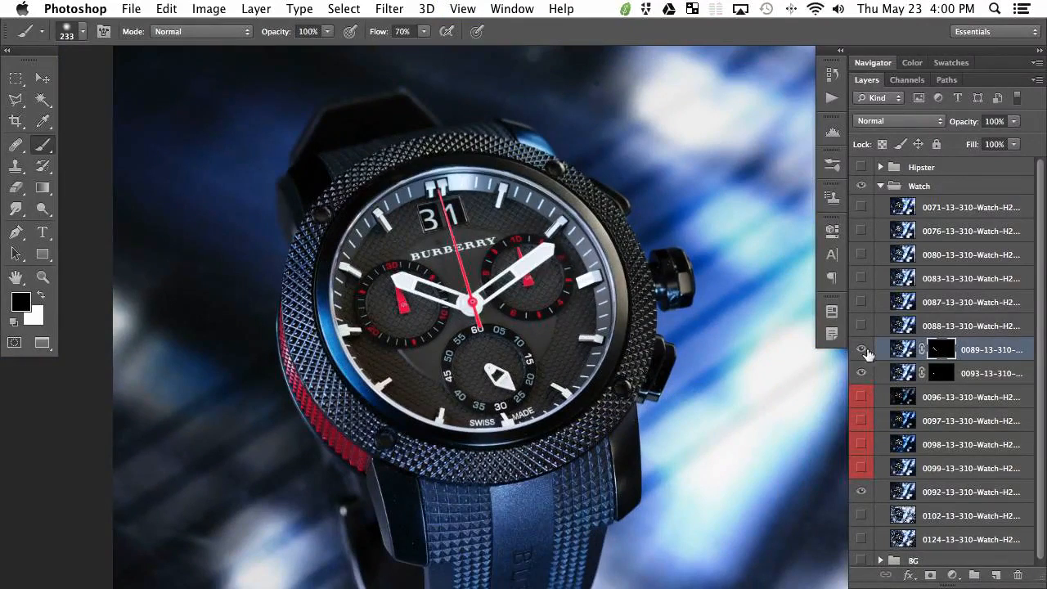
# Show layer 0088 and compare it with the composite beneath it across the whole watch.
pyautogui.hscroll(2, 523, 363)
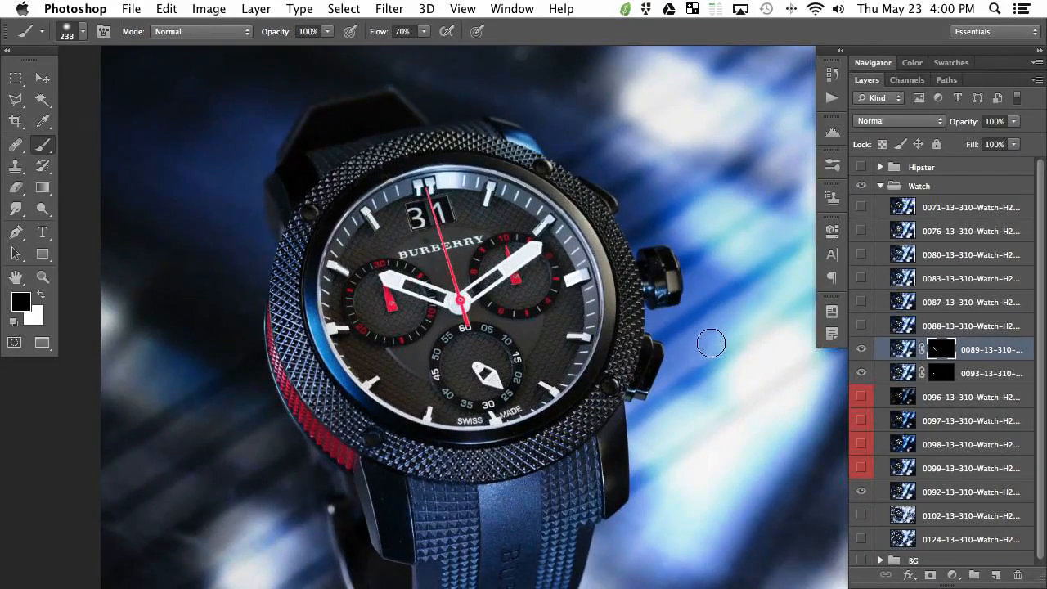
pyautogui.click(861, 327)
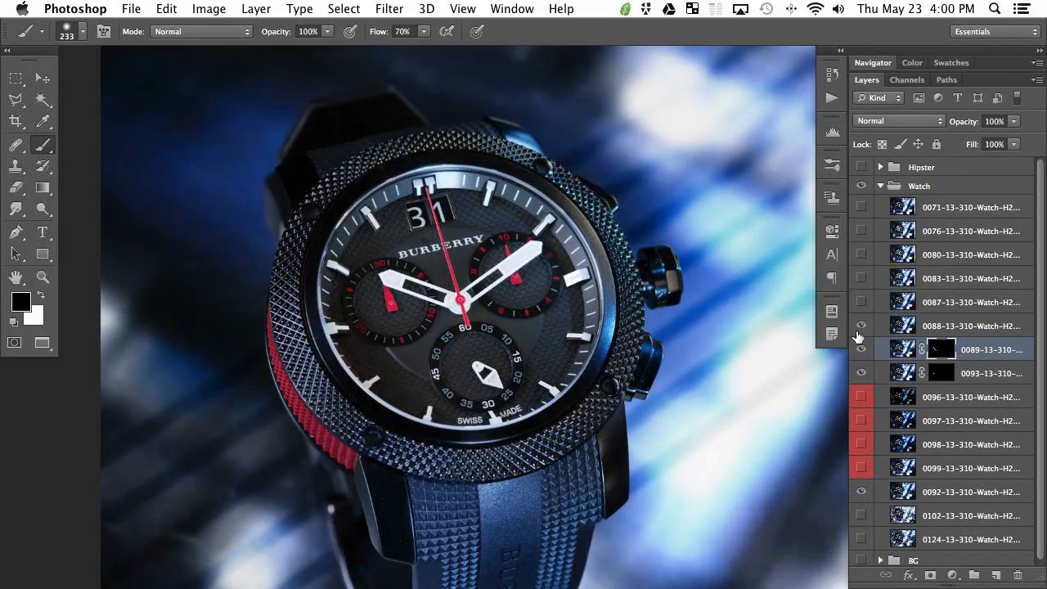
pyautogui.click(862, 331)
pyautogui.click(862, 330)
pyautogui.click(862, 330)
pyautogui.click(862, 331)
pyautogui.click(862, 331)
pyautogui.click(864, 330)
pyautogui.click(866, 331)
pyautogui.click(867, 331)
pyautogui.click(864, 329)
pyautogui.click(859, 327)
# Select layer 0088, compare its bezel, crown and pusher highlights at close range, and leave it visible.
pyautogui.click(935, 327)
pyautogui.scroll(2, 566, 314)
pyautogui.moveTo(653, 381); pyautogui.dragTo(392, 326)
pyautogui.click(865, 328)
pyautogui.click(859, 327)
pyautogui.click(860, 328)
pyautogui.click(865, 329)
pyautogui.moveTo(517, 356); pyautogui.dragTo(575, 365)
pyautogui.click(860, 327)
pyautogui.click(860, 327)
pyautogui.click(864, 329)
pyautogui.click(864, 328)
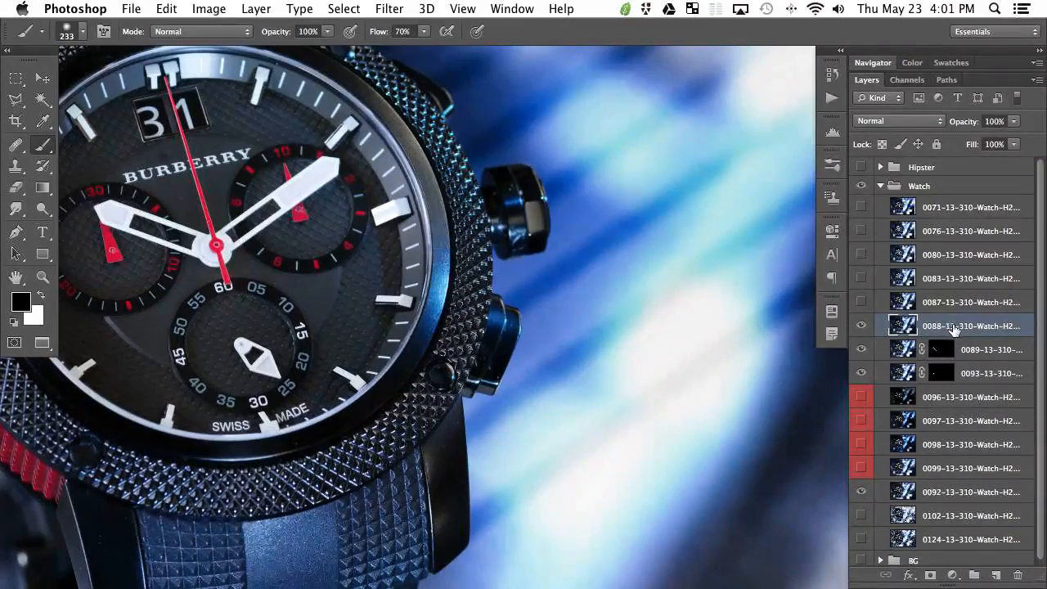
# Add a black mask to layer 0088 and paint in the lower pusher with a white brush of size 73.
pyautogui.keyDown('alt'); pyautogui.click(930, 576); pyautogui.keyUp('alt')
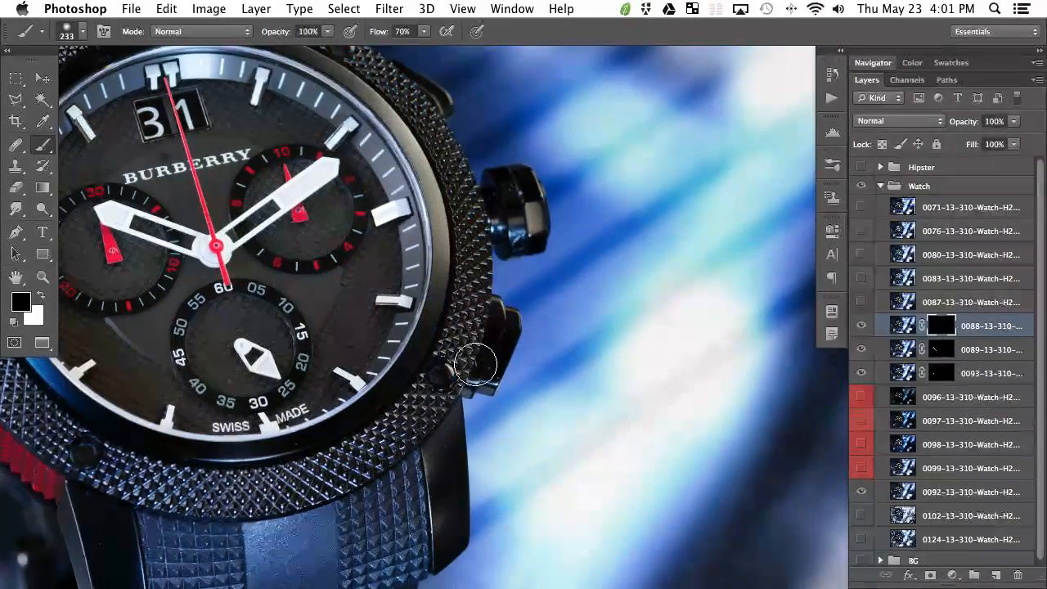
pyautogui.press('[')
pyautogui.press('[')
pyautogui.press('[')
pyautogui.press('[')
pyautogui.press('[')
pyautogui.press('[')
pyautogui.press('x')
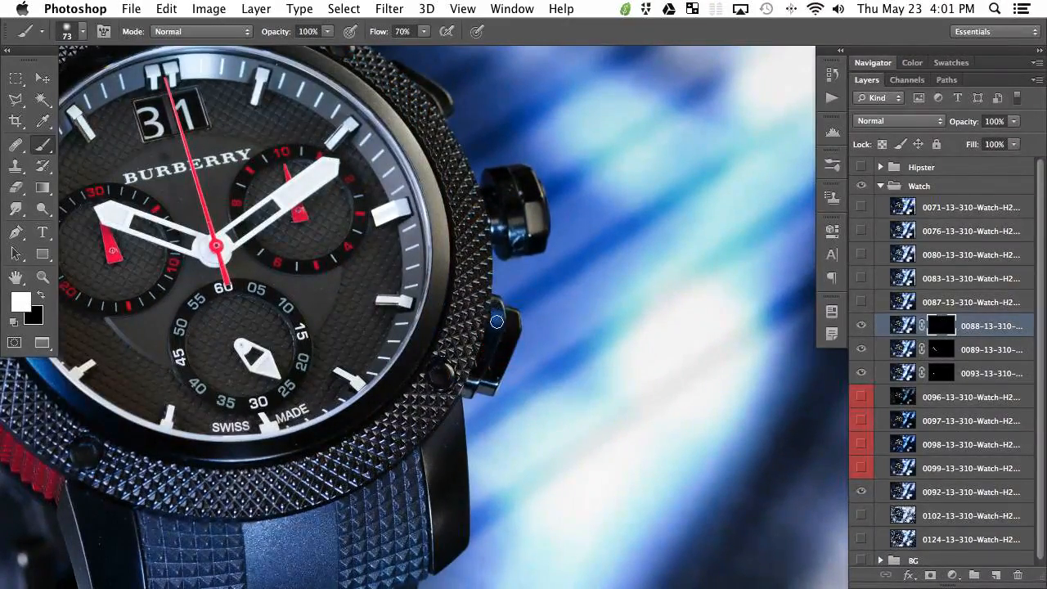
pyautogui.moveTo(494, 300)
pyautogui.mouseDown()
pyautogui.moveTo(483, 362)
pyautogui.moveTo(512, 321)
pyautogui.moveTo(518, 329)
pyautogui.moveTo(503, 369)
pyautogui.mouseUp()
pyautogui.moveTo(498, 329)
pyautogui.mouseDown()
pyautogui.moveTo(477, 388)
pyautogui.moveTo(493, 380)
pyautogui.mouseUp()
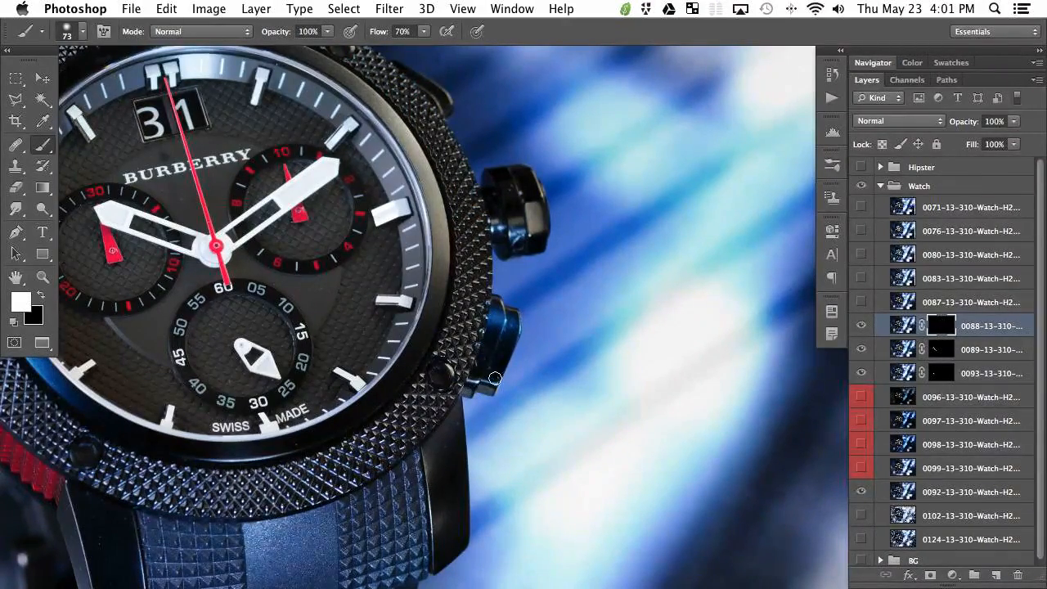
# Paint in the crown on layer 0088's mask with a larger white brush.
pyautogui.press(']')
pyautogui.press(']')
pyautogui.press(']')
pyautogui.press(']')
pyautogui.press(']')
pyautogui.moveTo(544, 209)
pyautogui.mouseDown()
pyautogui.moveTo(528, 236)
pyautogui.moveTo(522, 191)
pyautogui.moveTo(511, 190)
pyautogui.moveTo(512, 245)
pyautogui.moveTo(502, 205)
pyautogui.mouseUp()
# Check the revealed crown and pusher by toggling layer 0088 and its mask off and on.
pyautogui.click(862, 326)
pyautogui.click(862, 326)
pyautogui.click(862, 326)
pyautogui.click(861, 326)
pyautogui.keyDown('shift'); pyautogui.click(941, 326); pyautogui.keyUp('shift')
pyautogui.keyDown('shift'); pyautogui.click(941, 327); pyautogui.keyUp('shift')
pyautogui.keyDown('shift'); pyautogui.click(942, 326); pyautogui.keyUp('shift')
pyautogui.keyDown('shift'); pyautogui.click(942, 327); pyautogui.keyUp('shift')
# Paint white on layer 0088's mask to bring in the blue highlight along the right inner bezel.
pyautogui.press(']')
pyautogui.press(']')
pyautogui.press(']')
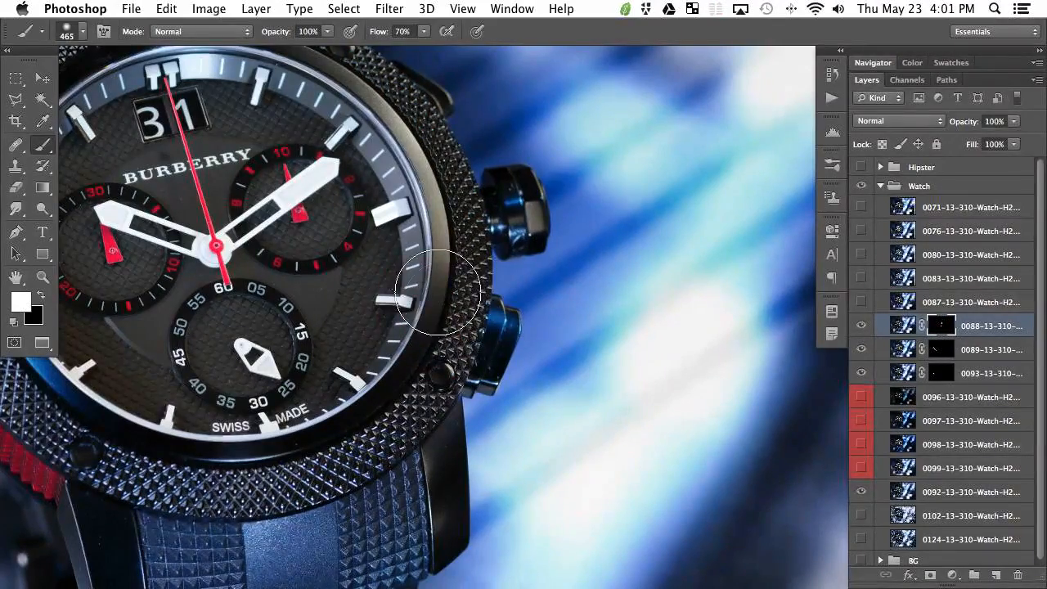
pyautogui.moveTo(432, 316)
pyautogui.mouseDown()
pyautogui.moveTo(394, 361)
pyautogui.moveTo(426, 212)
pyautogui.moveTo(385, 375)
pyautogui.moveTo(436, 291)
pyautogui.moveTo(441, 203)
pyautogui.moveTo(415, 152)
pyautogui.moveTo(432, 176)
pyautogui.moveTo(413, 365)
pyautogui.mouseUp()
pyautogui.moveTo(450, 330); pyautogui.dragTo(420, 320)
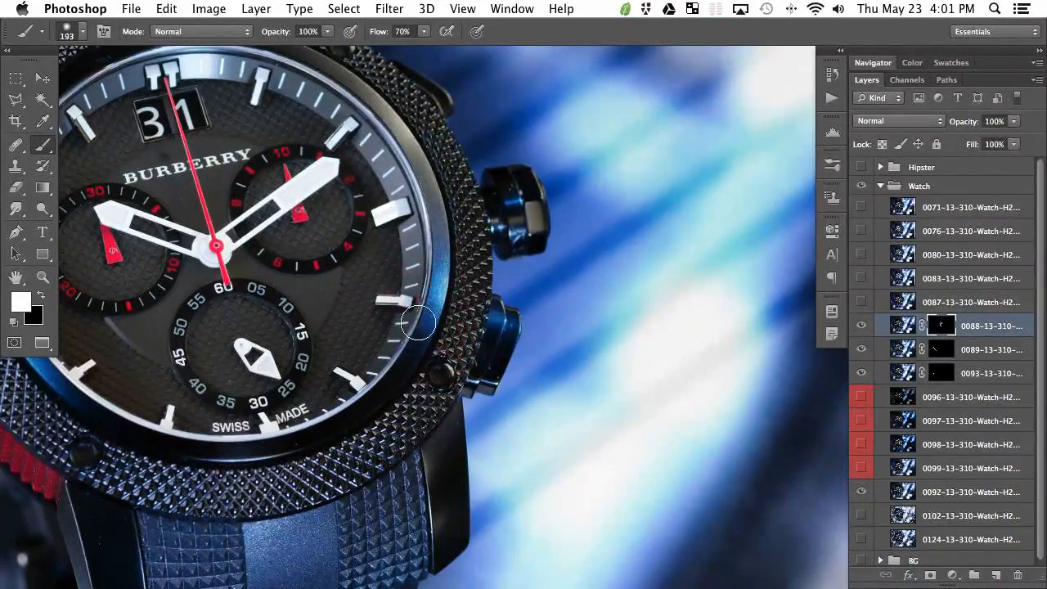
# Compare layer 0087 with the composite beneath it across the whole image, and leave it visible.
pyautogui.press('super+0')
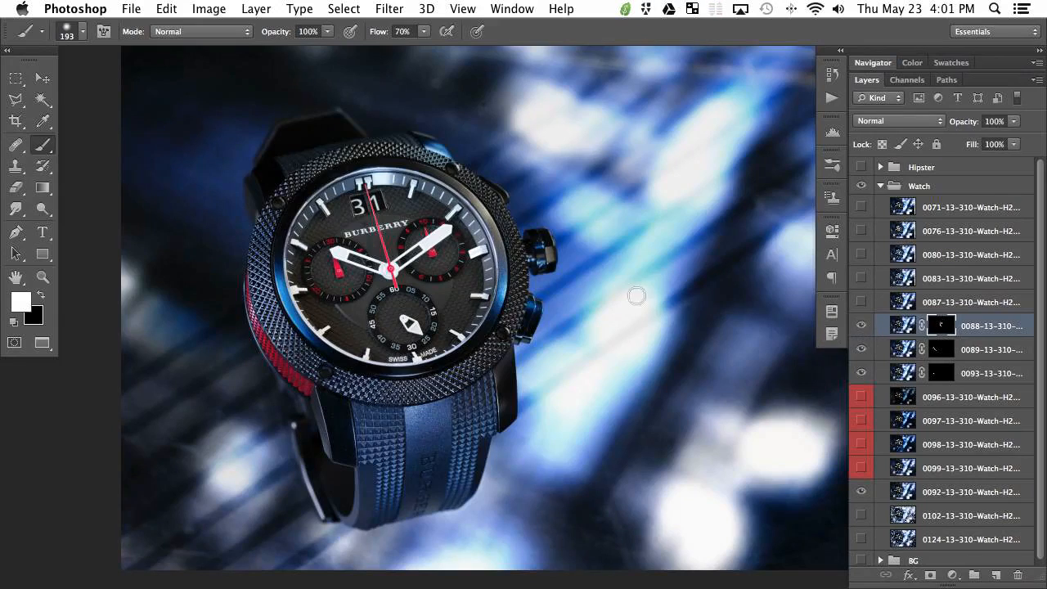
pyautogui.click(861, 302)
pyautogui.click(861, 302)
pyautogui.click(861, 302)
pyautogui.click(862, 303)
pyautogui.click(862, 305)
pyautogui.click(861, 305)
pyautogui.click(861, 304)
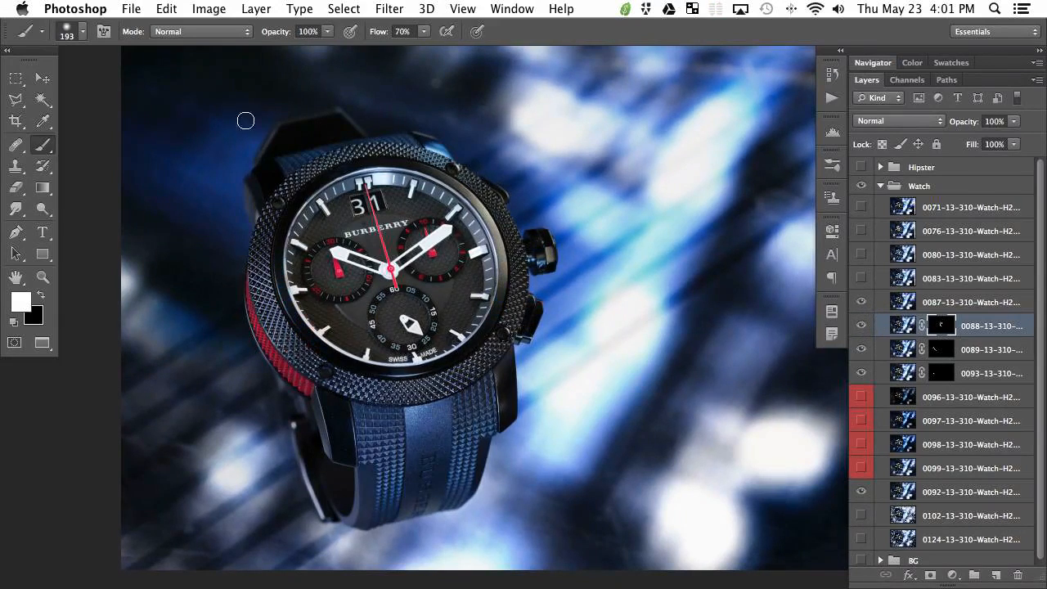
# Add a black mask to layer 0087 and paint in the strap section above the case with white.
pyautogui.click(968, 303)
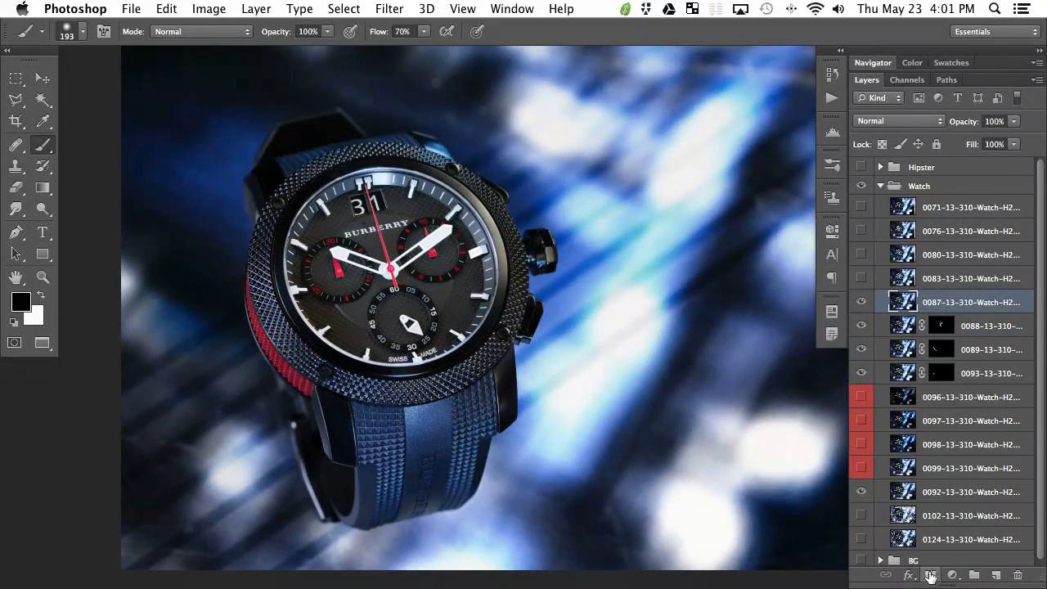
pyautogui.keyDown('alt'); pyautogui.click(931, 574); pyautogui.keyUp('alt')
pyautogui.moveTo(321, 148)
pyautogui.mouseDown()
pyautogui.moveTo(333, 149)
pyautogui.moveTo(297, 158)
pyautogui.moveTo(402, 143)
pyautogui.moveTo(388, 142)
pyautogui.mouseUp()
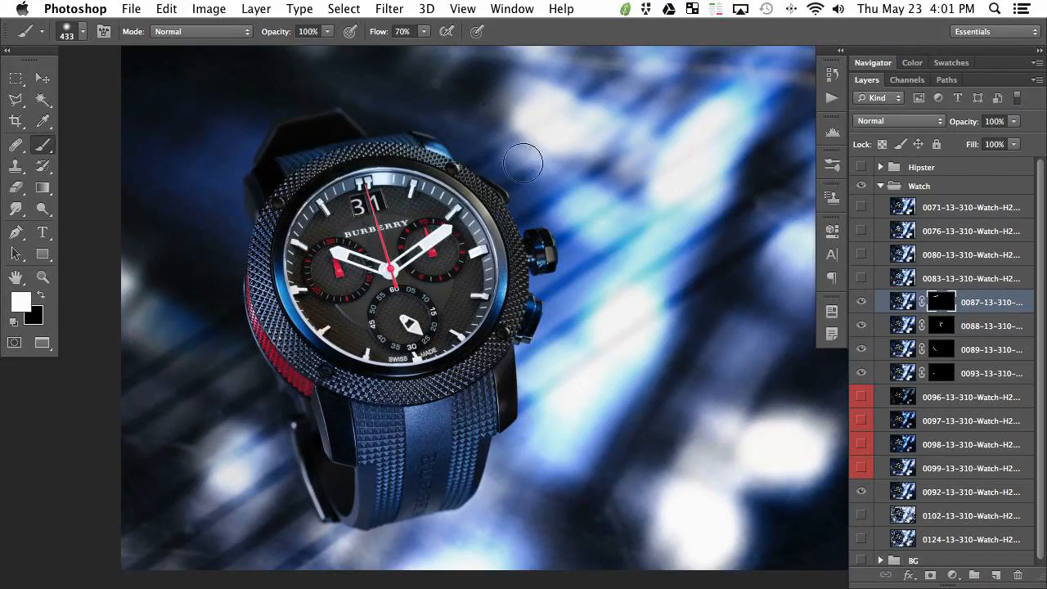
pyautogui.click(862, 303)
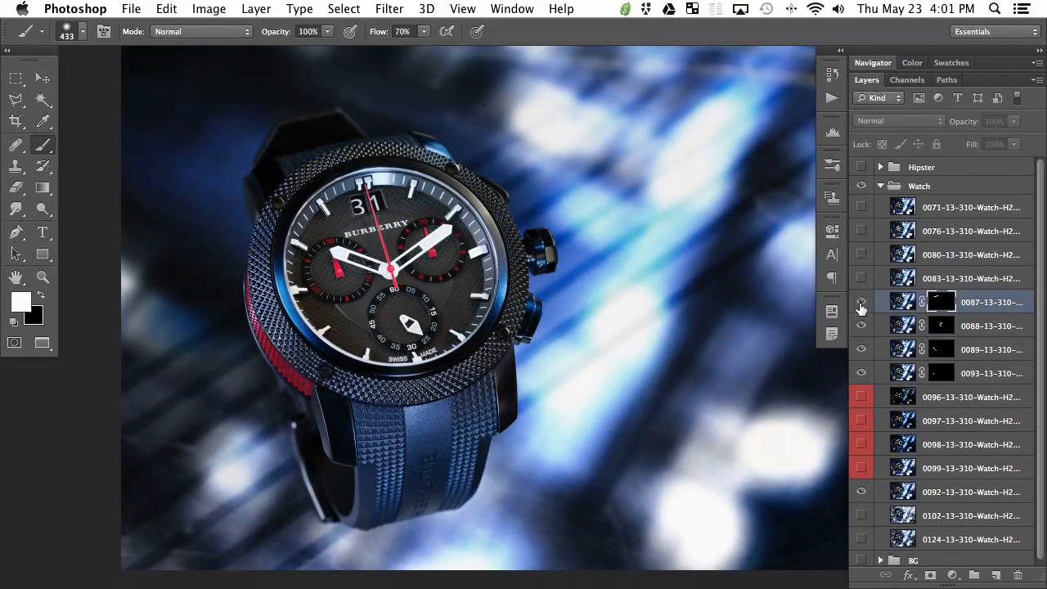
# Review layers 0083, 0080 and 0076 by showing and hiding each one over the composite.
pyautogui.click(865, 281)
pyautogui.click(865, 281)
pyautogui.click(866, 280)
pyautogui.click(866, 281)
pyautogui.click(861, 255)
pyautogui.click(861, 256)
pyautogui.click(863, 233)
pyautogui.click(863, 232)
# Compare layer 0071 with the composite by showing and hiding it repeatedly.
pyautogui.click(861, 210)
pyautogui.click(861, 209)
pyautogui.click(862, 210)
pyautogui.click(863, 210)
pyautogui.click(864, 210)
pyautogui.click(865, 210)
pyautogui.click(865, 210)
pyautogui.click(868, 209)
pyautogui.click(863, 210)
pyautogui.click(862, 209)
pyautogui.click(862, 210)
pyautogui.click(862, 210)
pyautogui.click(862, 210)
pyautogui.click(862, 210)
pyautogui.click(862, 210)
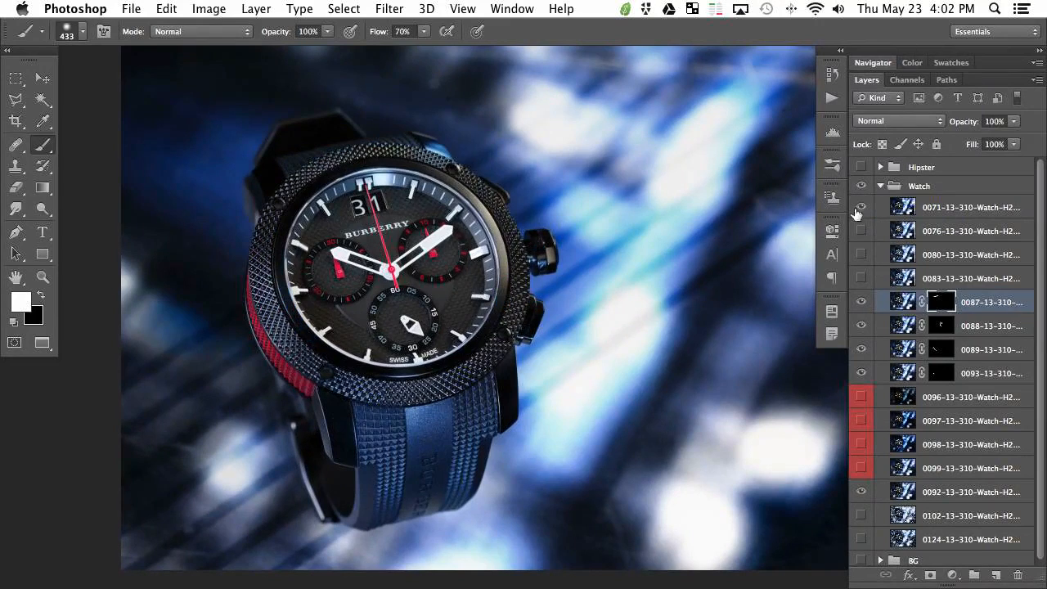
# Hide layer 0071 and mark it red.
pyautogui.click(863, 209)
pyautogui.click(862, 211)
pyautogui.click(861, 210)
pyautogui.rightClick(862, 210)
pyautogui.click(892, 267)
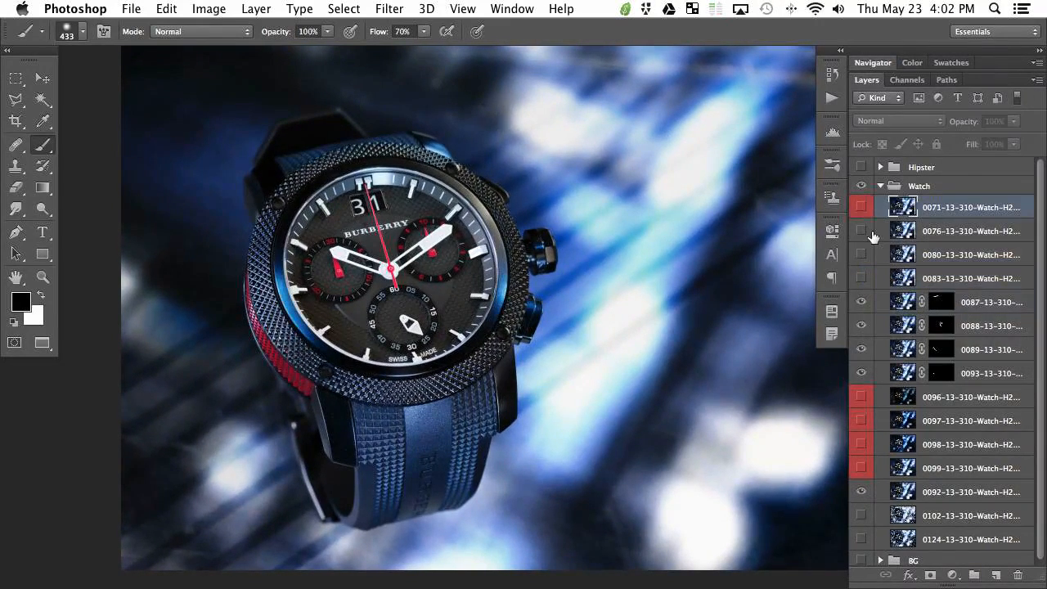
# Review layers 0076, 0083 and 0080 again over the composite by showing and hiding each one.
pyautogui.click(860, 232)
pyautogui.click(860, 232)
pyautogui.click(860, 232)
pyautogui.click(859, 256)
pyautogui.click(861, 278)
pyautogui.click(860, 278)
pyautogui.click(861, 279)
pyautogui.click(861, 279)
pyautogui.click(861, 279)
pyautogui.click(861, 279)
pyautogui.click(861, 279)
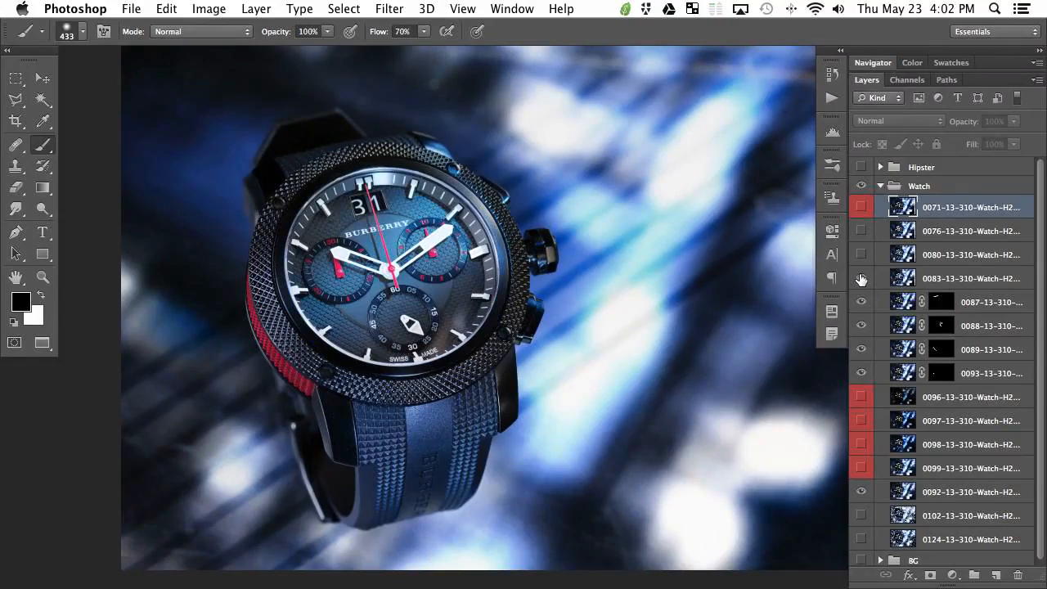
pyautogui.click(861, 279)
pyautogui.click(860, 254)
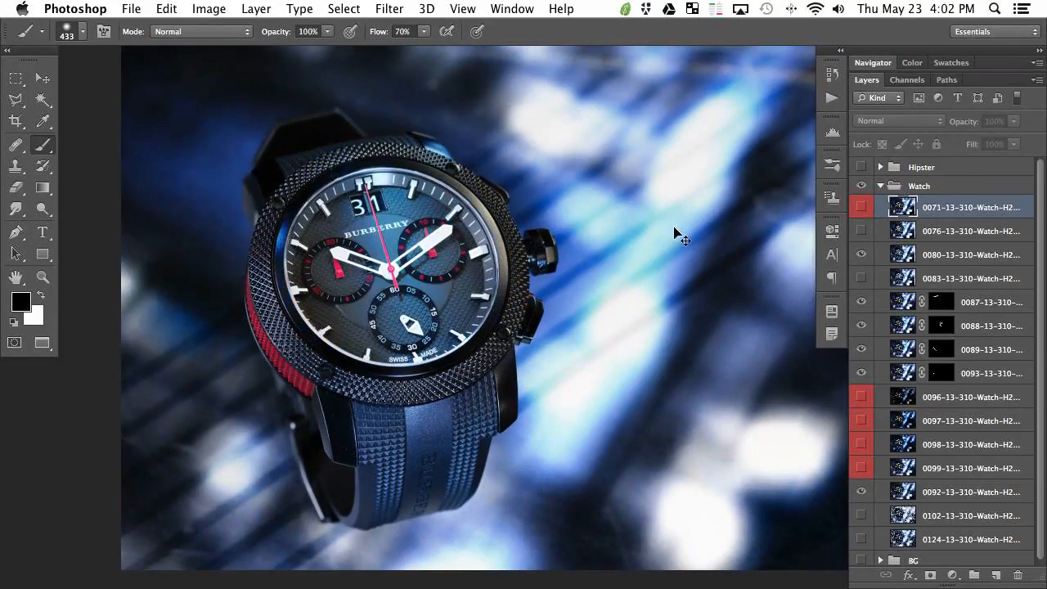
# Compare how layers 0080 and 0083 light the watch dial by alternating their visibility at close range.
pyautogui.press('super+plus')
pyautogui.moveTo(314, 298); pyautogui.dragTo(422, 366)
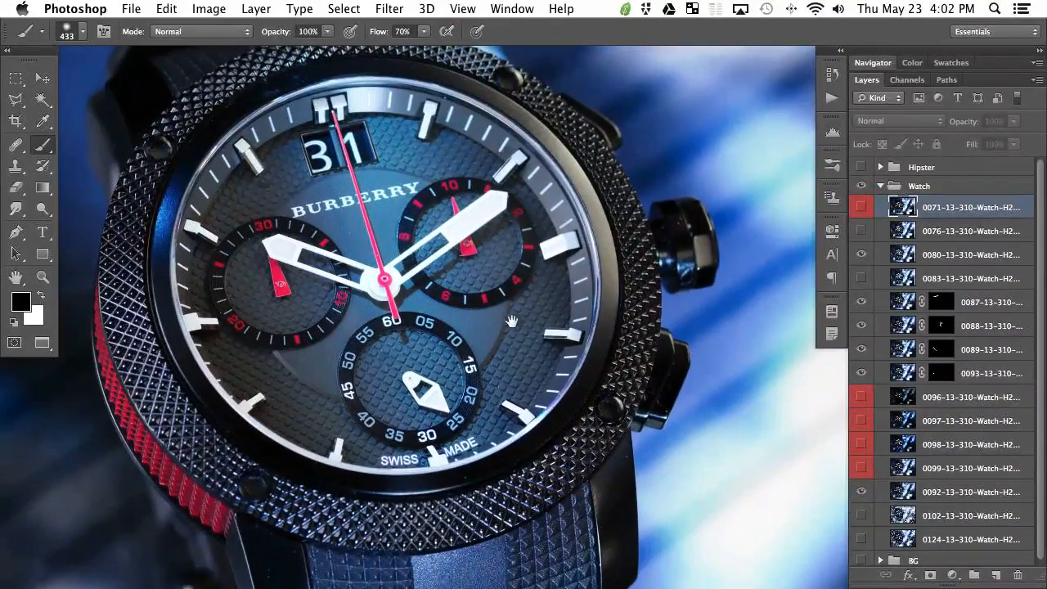
pyautogui.moveTo(490, 338); pyautogui.dragTo(515, 322)
pyautogui.click(860, 255)
pyautogui.click(860, 278)
pyautogui.click(860, 278)
pyautogui.click(861, 279)
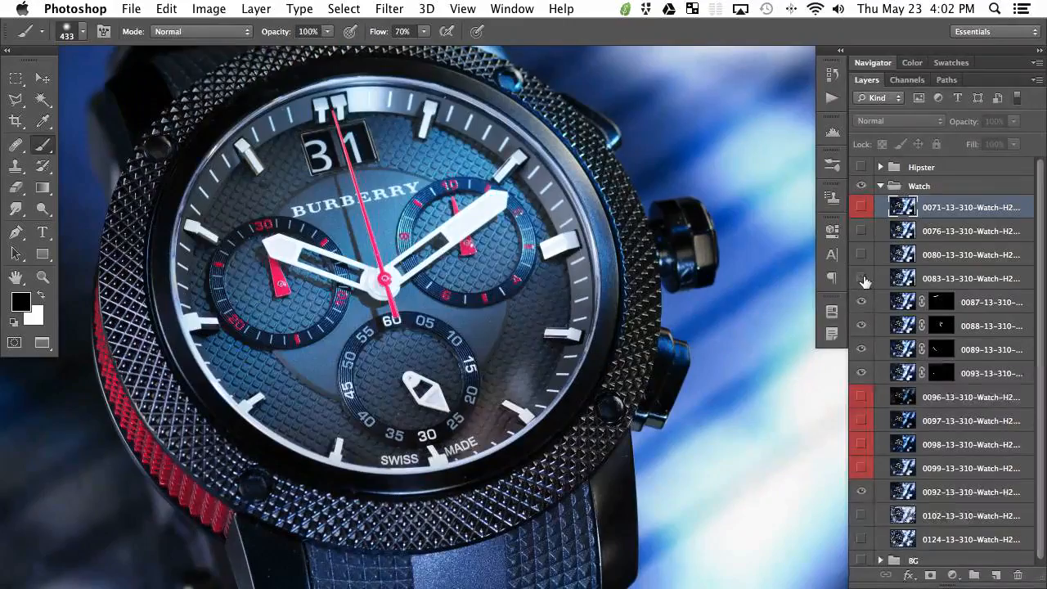
pyautogui.click(861, 279)
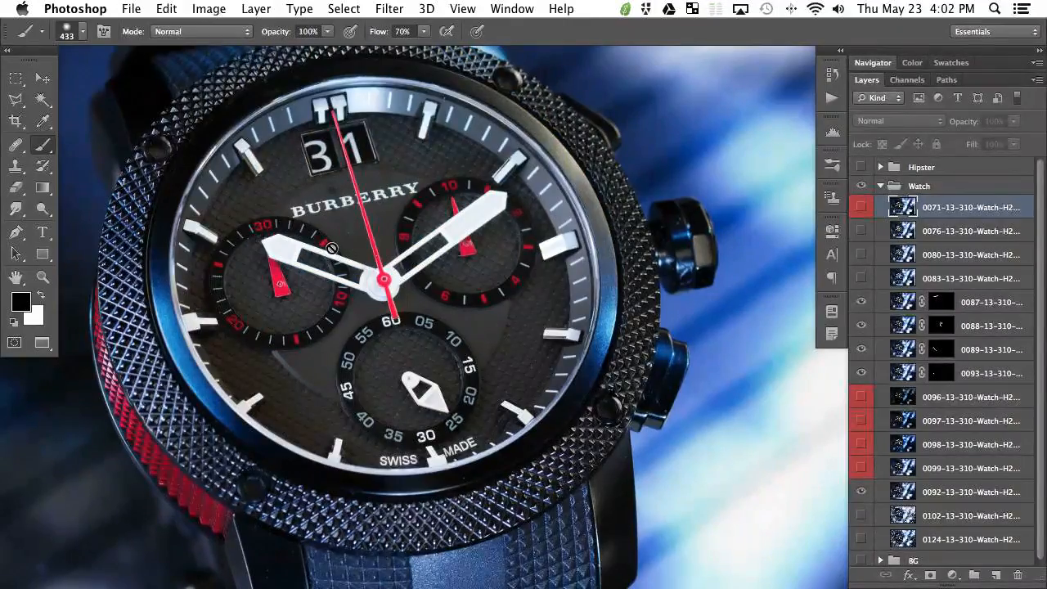
# Show and hide layer 0083 repeatedly to examine the dial texture and reflections it adds.
pyautogui.moveTo(391, 289); pyautogui.dragTo(438, 286)
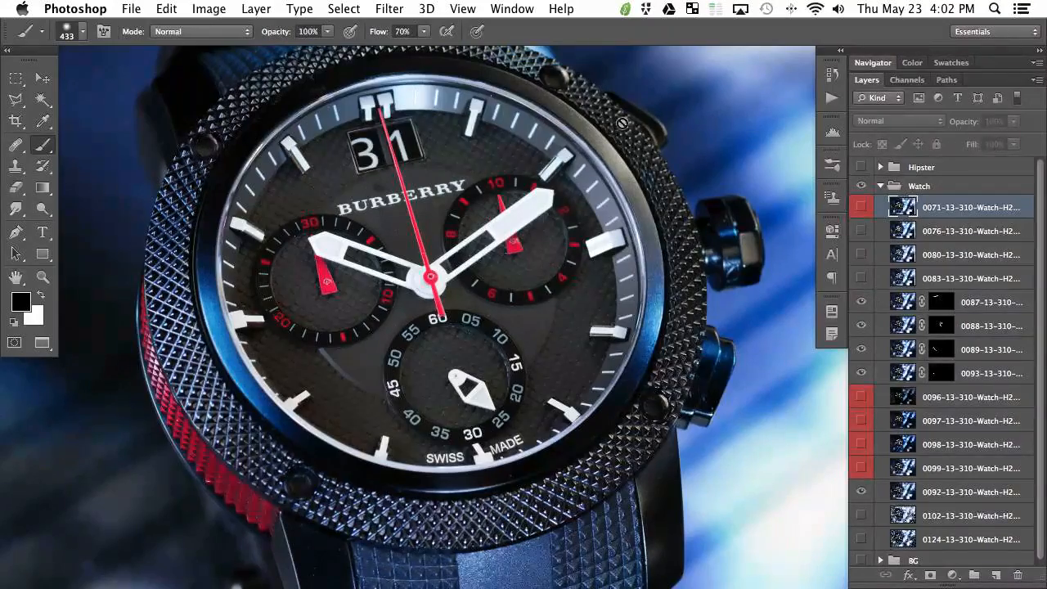
pyautogui.click(860, 278)
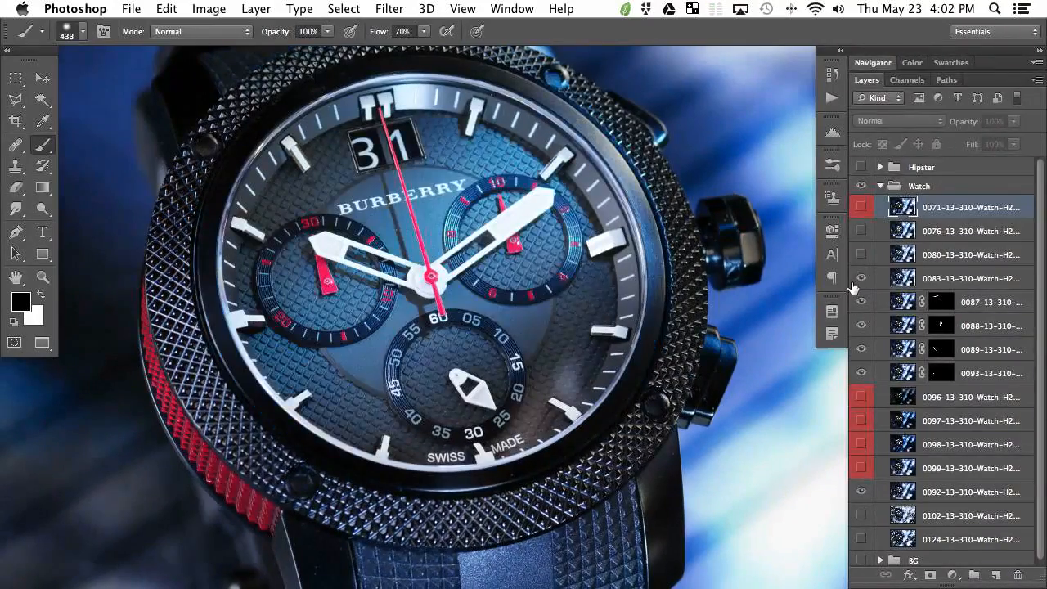
pyautogui.click(861, 279)
pyautogui.click(860, 279)
pyautogui.click(861, 279)
pyautogui.click(861, 280)
pyautogui.click(861, 279)
pyautogui.click(862, 279)
pyautogui.click(861, 279)
pyautogui.click(862, 279)
pyautogui.click(862, 280)
pyautogui.click(861, 279)
pyautogui.click(861, 279)
pyautogui.click(862, 279)
pyautogui.click(860, 280)
pyautogui.click(862, 279)
pyautogui.click(861, 279)
pyautogui.click(862, 279)
pyautogui.click(862, 280)
pyautogui.click(863, 281)
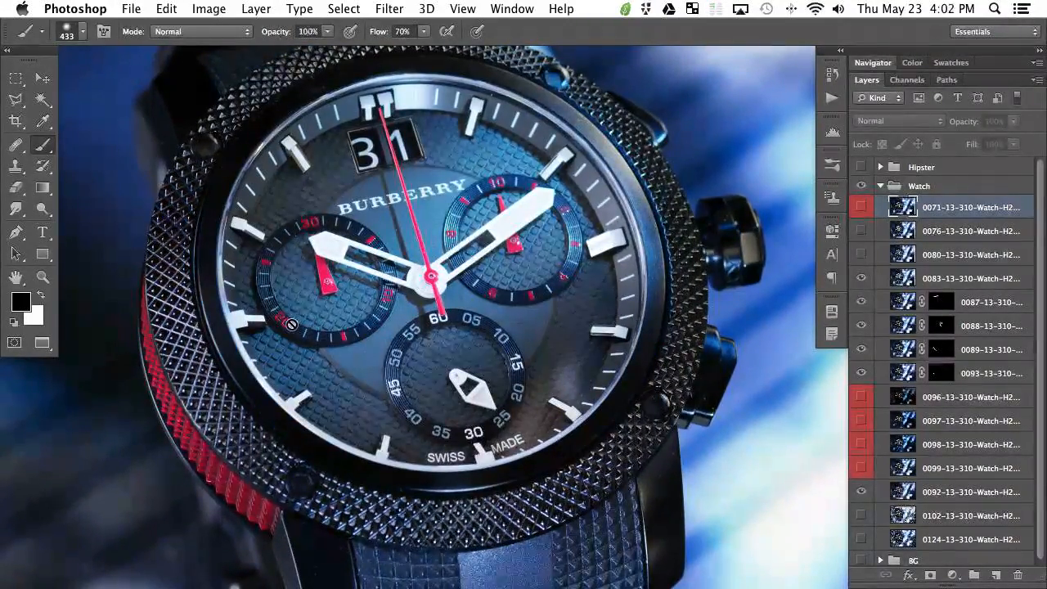
# Examine the subdials and lower dial in close-up with layer 0083 shown and hidden.
pyautogui.press('super+equal')
pyautogui.moveTo(356, 273); pyautogui.dragTo(454, 233)
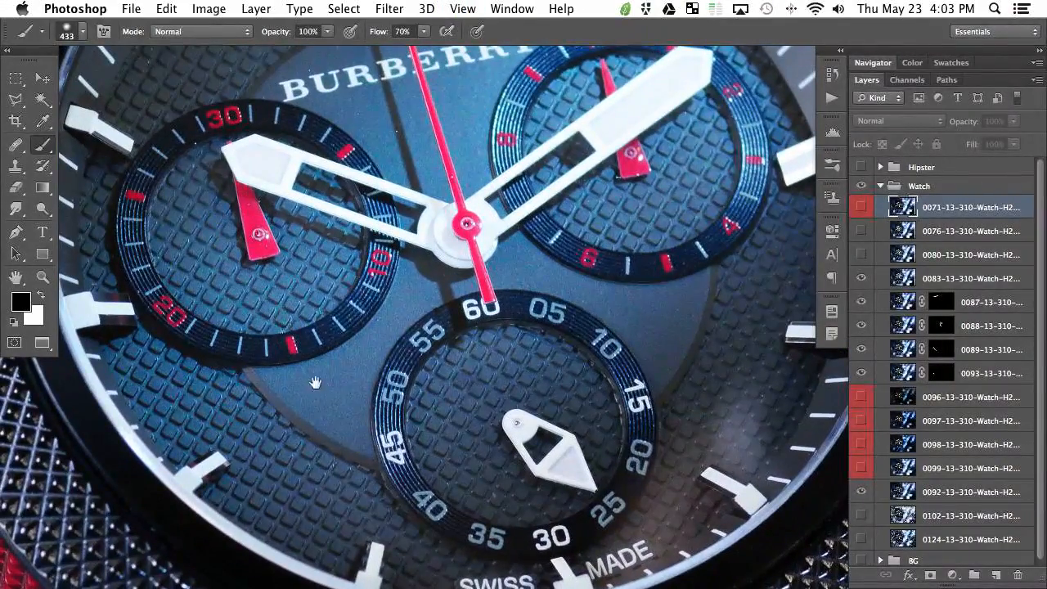
pyautogui.moveTo(321, 345); pyautogui.dragTo(382, 327)
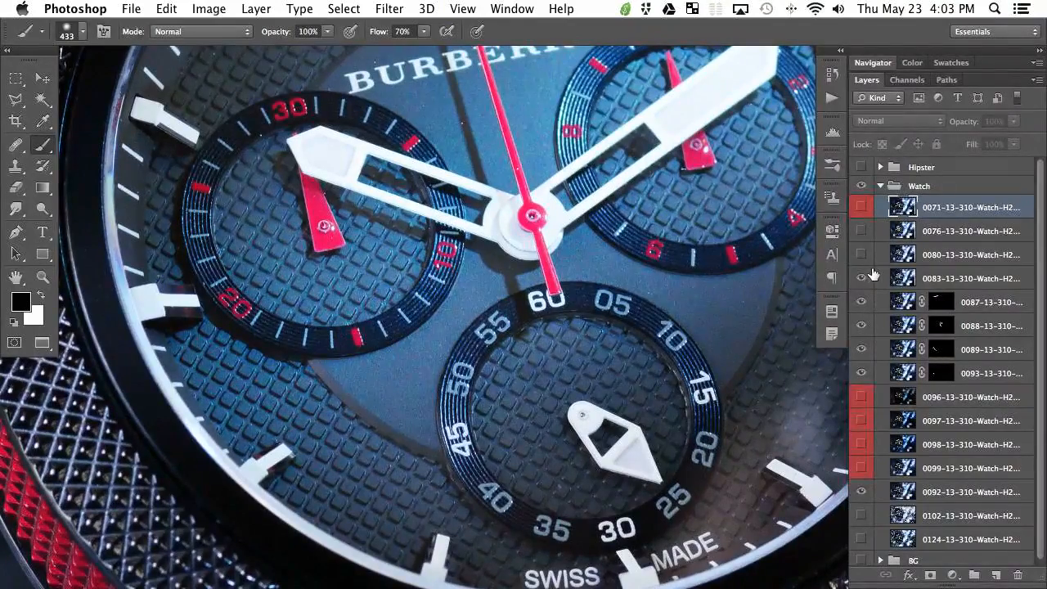
pyautogui.click(862, 279)
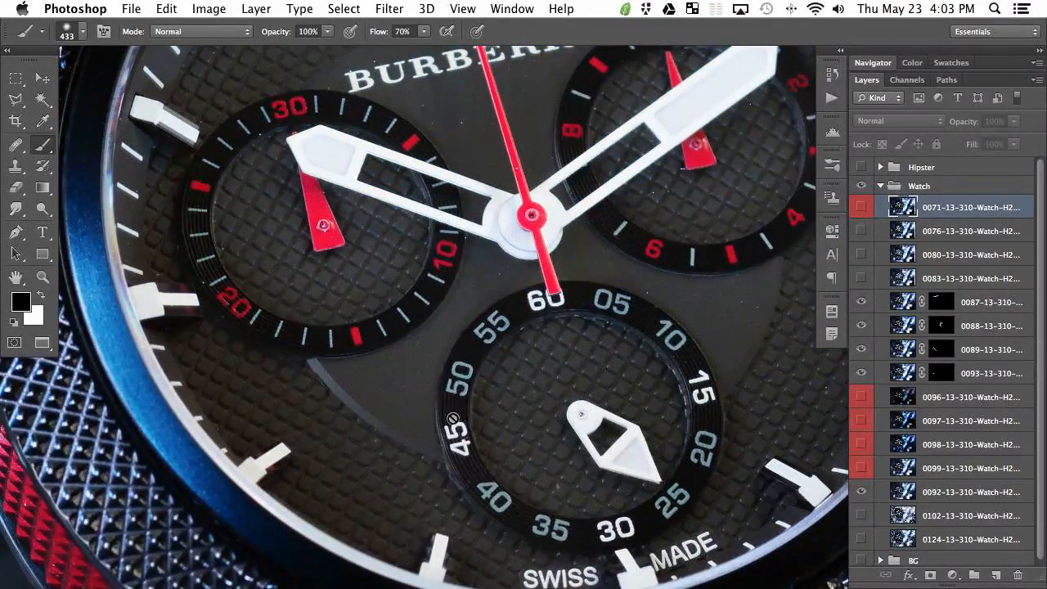
pyautogui.click(861, 279)
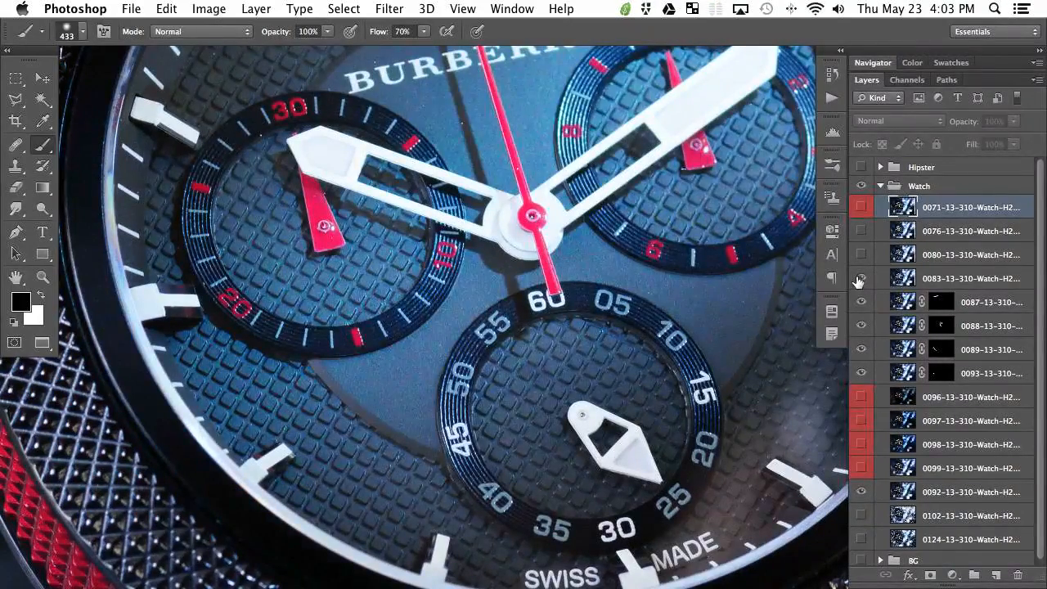
pyautogui.click(860, 279)
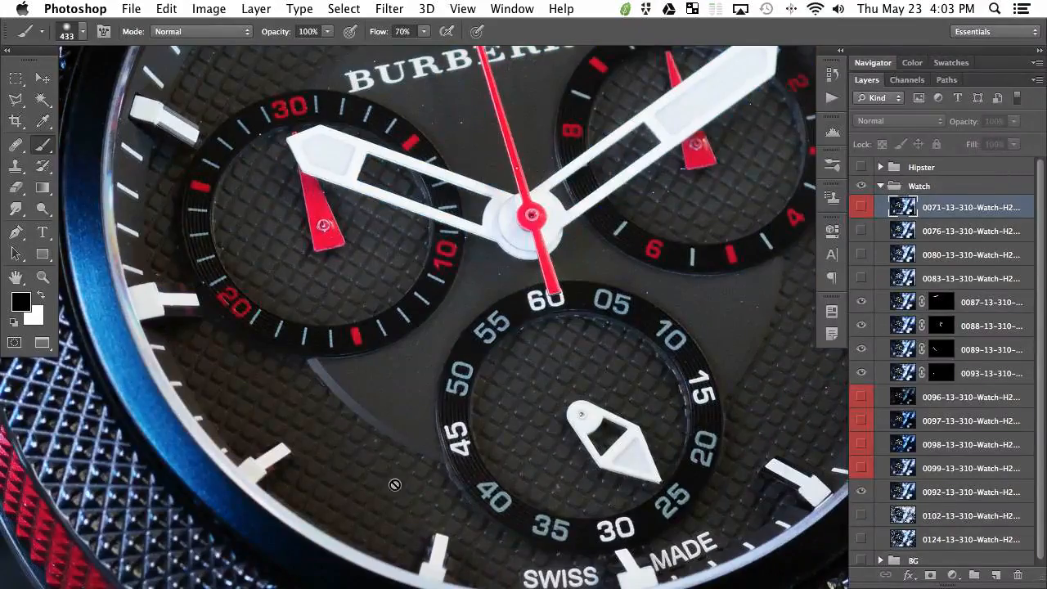
pyautogui.moveTo(639, 474); pyautogui.dragTo(499, 439)
pyautogui.click(863, 280)
# Inspect the logo, date window and whole dial with layer 0083 toggled, leaving the layer shown.
pyautogui.scroll(5, 688, 271)
pyautogui.hscroll(-5, 687, 271)
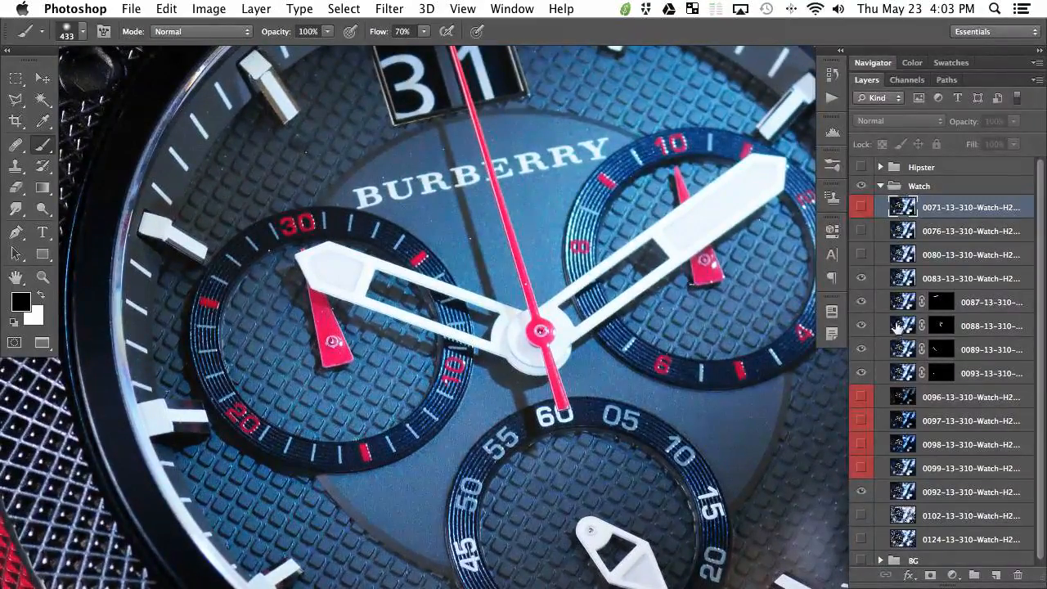
pyautogui.click(863, 279)
pyautogui.click(864, 280)
pyautogui.click(864, 280)
pyautogui.click(865, 280)
pyautogui.click(865, 279)
pyautogui.click(866, 280)
pyautogui.moveTo(620, 265); pyautogui.dragTo(526, 377)
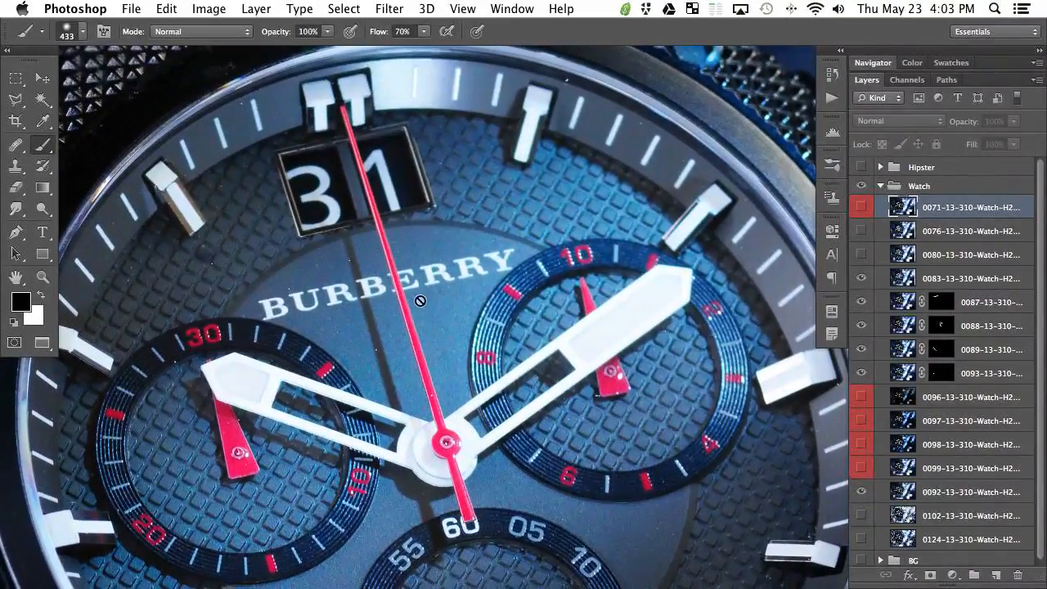
pyautogui.press('super+minus')
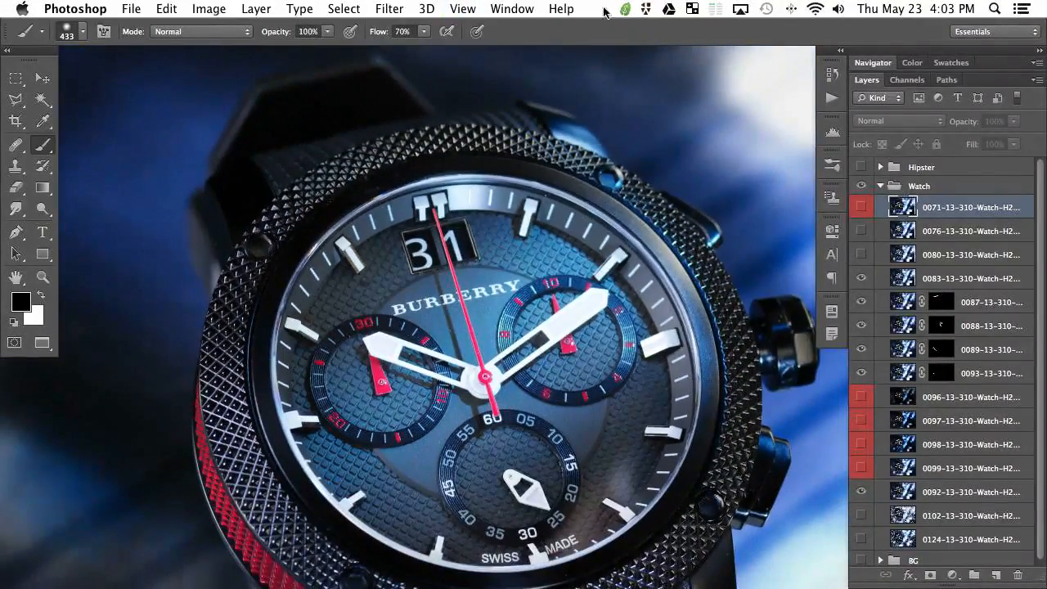
pyautogui.moveTo(646, 322); pyautogui.dragTo(618, 262)
pyautogui.click(867, 280)
pyautogui.click(867, 279)
pyautogui.click(868, 279)
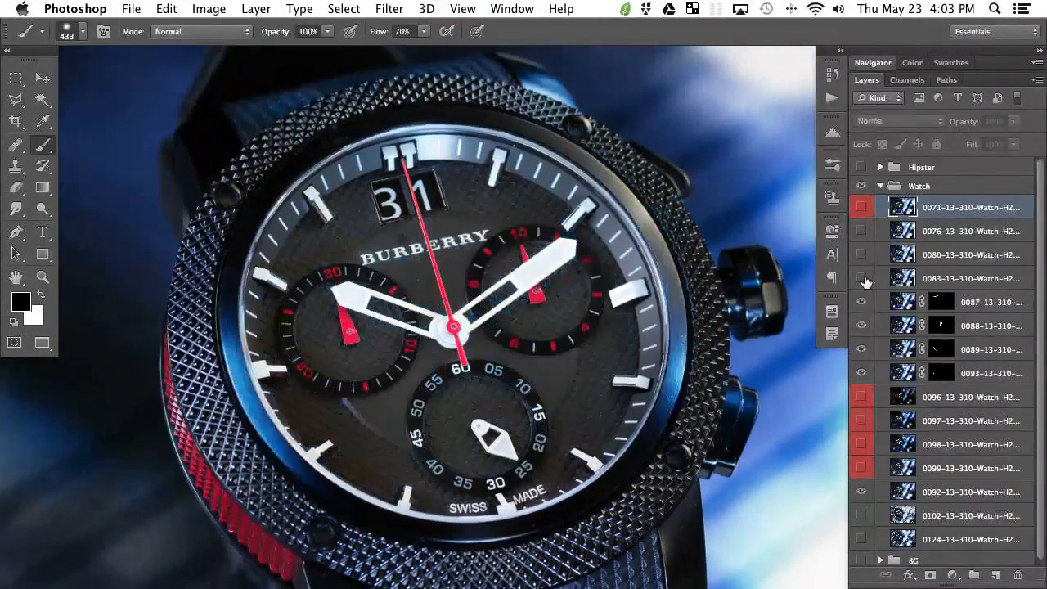
pyautogui.click(868, 279)
# Add a black mask to layer 0083 and paint in the dial centre and subdials with a soft white brush.
pyautogui.click(957, 279)
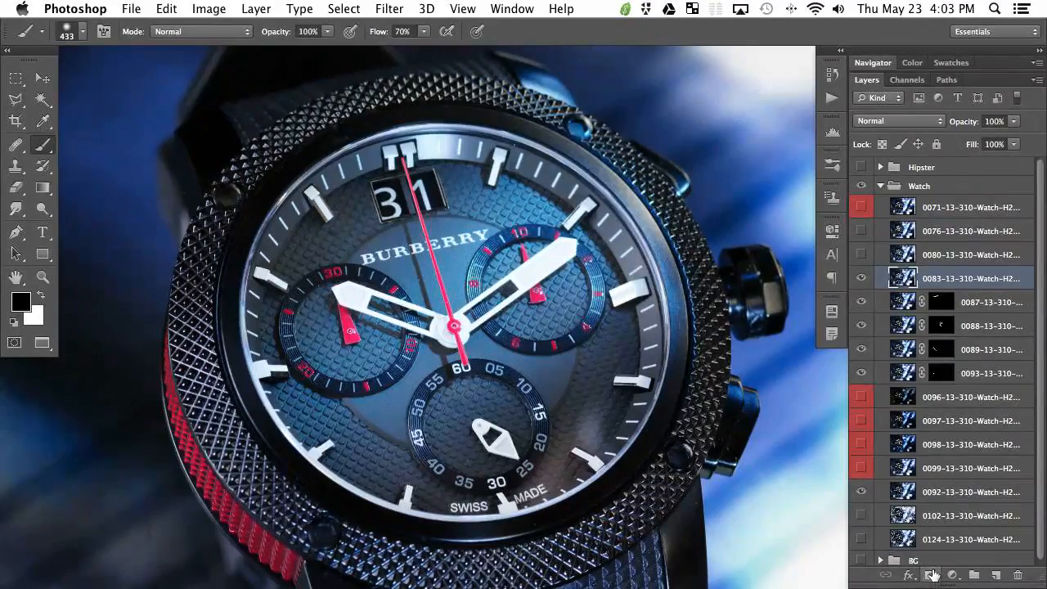
pyautogui.keyDown('alt'); pyautogui.click(932, 575); pyautogui.keyUp('alt')
pyautogui.press('x')
pyautogui.moveTo(461, 377); pyautogui.dragTo(482, 399)
pyautogui.moveTo(494, 318); pyautogui.dragTo(481, 319)
pyautogui.moveTo(480, 358)
pyautogui.mouseDown()
pyautogui.moveTo(458, 336)
pyautogui.moveTo(448, 300)
pyautogui.moveTo(470, 310)
pyautogui.moveTo(458, 329)
pyautogui.moveTo(458, 292)
pyautogui.mouseUp()
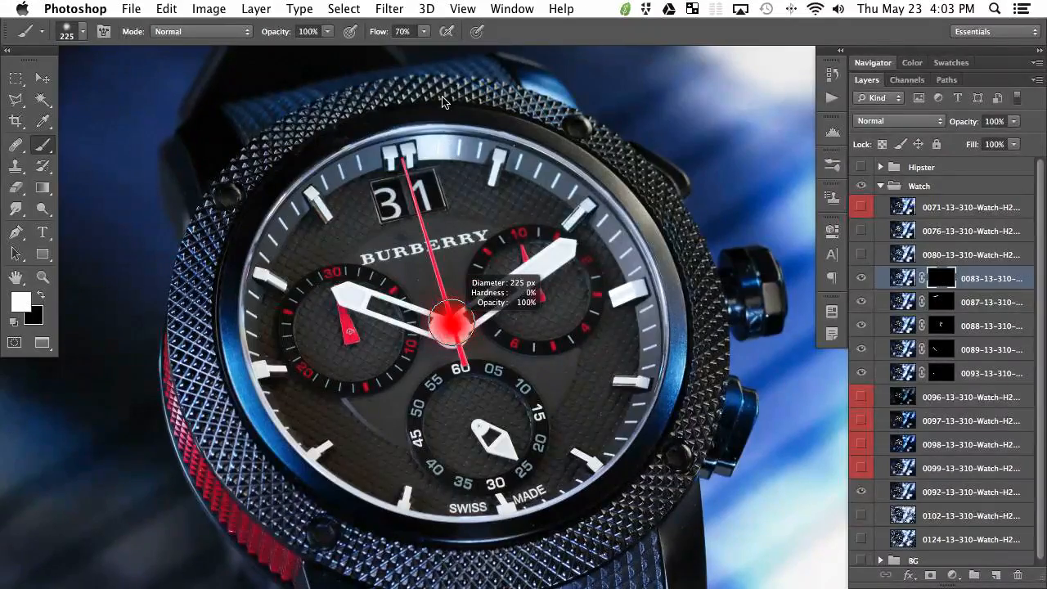
pyautogui.moveTo(455, 510); pyautogui.dragTo(465, 434)
pyautogui.moveTo(483, 264)
pyautogui.mouseDown()
pyautogui.moveTo(491, 274)
pyautogui.moveTo(446, 313)
pyautogui.moveTo(406, 320)
pyautogui.mouseUp()
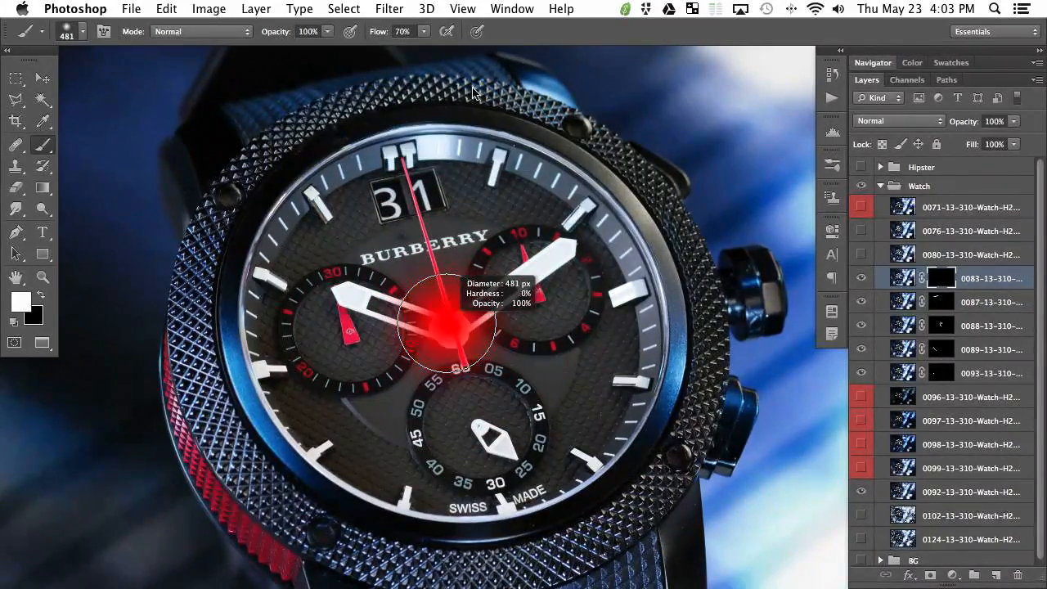
pyautogui.moveTo(465, 356)
pyautogui.mouseDown()
pyautogui.moveTo(381, 344)
pyautogui.moveTo(487, 349)
pyautogui.moveTo(396, 344)
pyautogui.moveTo(473, 342)
pyautogui.moveTo(434, 341)
pyautogui.moveTo(440, 399)
pyautogui.moveTo(444, 351)
pyautogui.moveTo(433, 357)
pyautogui.moveTo(465, 319)
pyautogui.moveTo(453, 278)
pyautogui.moveTo(461, 332)
pyautogui.moveTo(433, 233)
pyautogui.moveTo(433, 311)
pyautogui.moveTo(456, 298)
pyautogui.mouseUp()
pyautogui.moveTo(458, 290)
pyautogui.mouseDown()
pyautogui.moveTo(475, 277)
pyautogui.moveTo(525, 307)
pyautogui.moveTo(446, 438)
pyautogui.moveTo(376, 409)
pyautogui.moveTo(351, 287)
pyautogui.moveTo(361, 304)
pyautogui.moveTo(335, 279)
pyautogui.mouseUp()
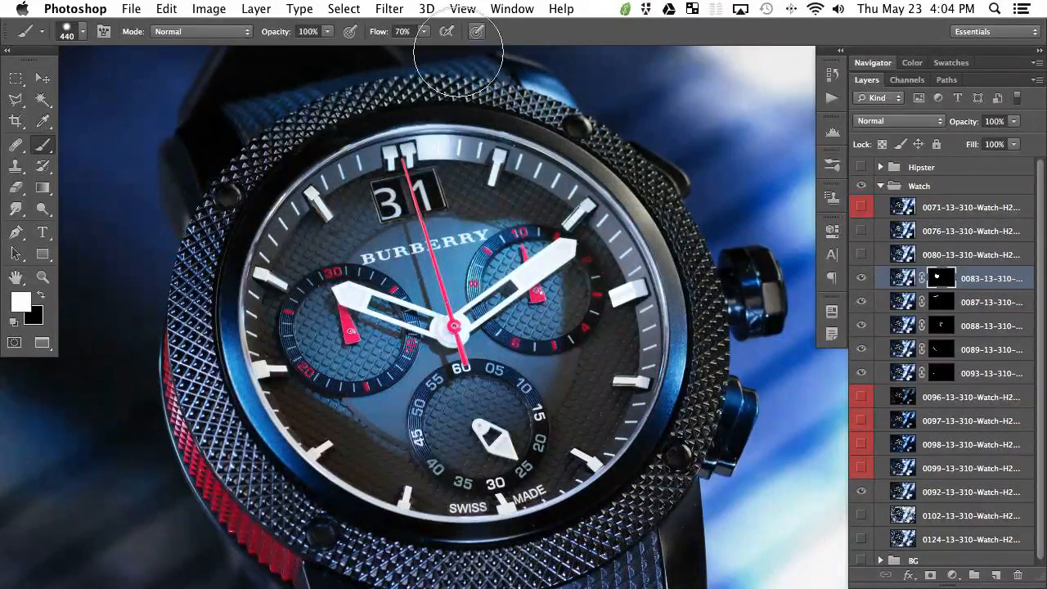
# Paint the rest of the dial into layer 0083's mask with white and clean up the bezel edge with black.
pyautogui.moveTo(388, 256); pyautogui.dragTo(323, 257)
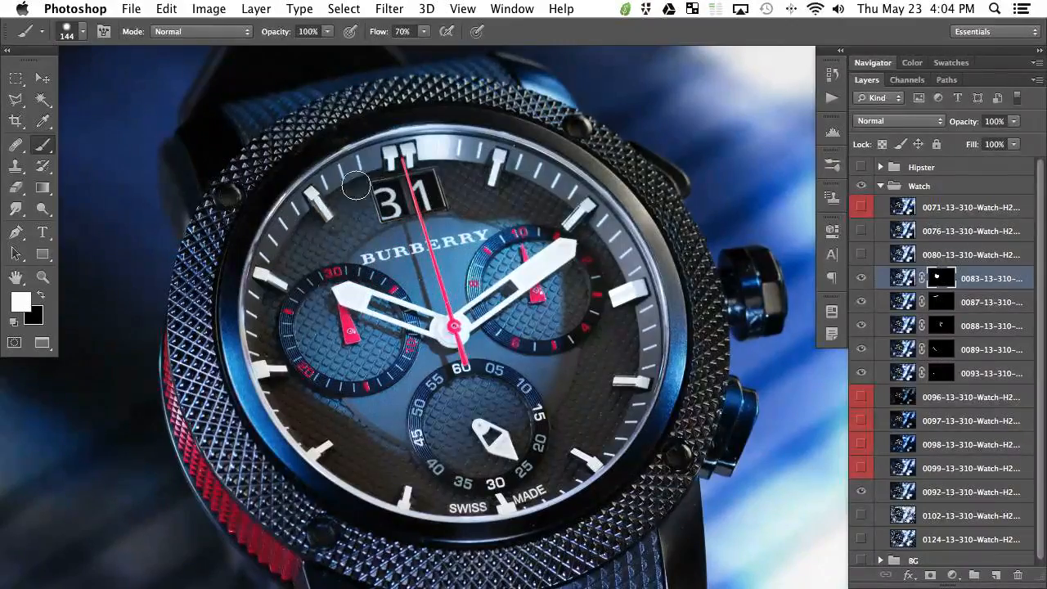
pyautogui.moveTo(414, 176)
pyautogui.mouseDown()
pyautogui.moveTo(404, 199)
pyautogui.moveTo(437, 198)
pyautogui.moveTo(447, 176)
pyautogui.moveTo(589, 230)
pyautogui.moveTo(553, 204)
pyautogui.moveTo(612, 256)
pyautogui.moveTo(630, 361)
pyautogui.moveTo(611, 422)
pyautogui.moveTo(570, 467)
pyautogui.moveTo(519, 483)
pyautogui.moveTo(589, 427)
pyautogui.mouseUp()
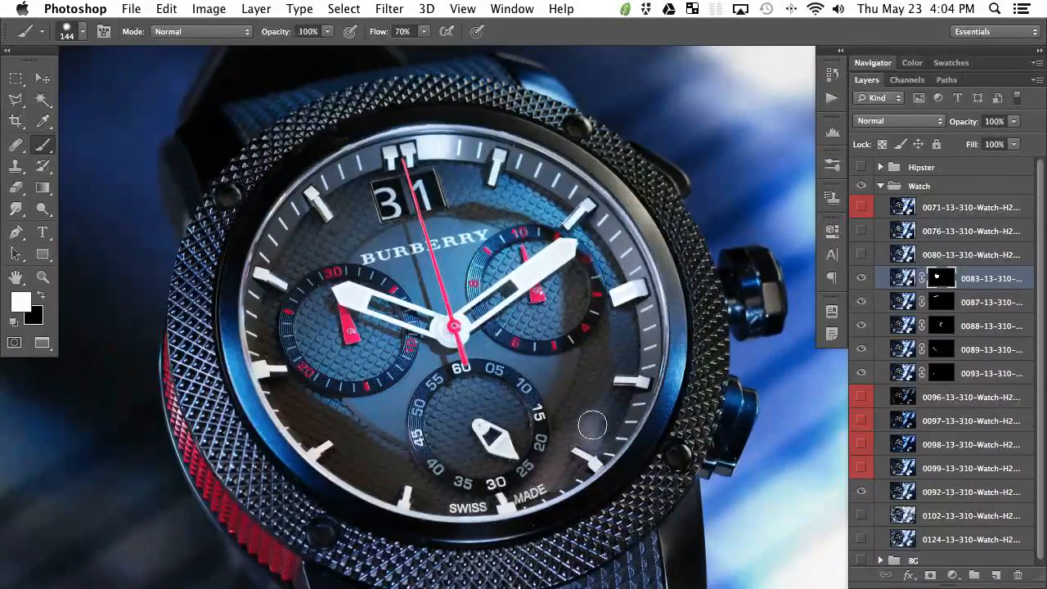
pyautogui.moveTo(505, 440)
pyautogui.mouseDown()
pyautogui.moveTo(580, 375)
pyautogui.moveTo(582, 319)
pyautogui.moveTo(561, 329)
pyautogui.moveTo(531, 244)
pyautogui.moveTo(445, 225)
pyautogui.moveTo(367, 233)
pyautogui.moveTo(309, 319)
pyautogui.moveTo(340, 366)
pyautogui.moveTo(323, 334)
pyautogui.moveTo(289, 312)
pyautogui.moveTo(287, 329)
pyautogui.moveTo(282, 294)
pyautogui.moveTo(273, 310)
pyautogui.moveTo(305, 224)
pyautogui.moveTo(277, 260)
pyautogui.moveTo(421, 163)
pyautogui.moveTo(483, 177)
pyautogui.moveTo(485, 195)
pyautogui.moveTo(517, 181)
pyautogui.moveTo(583, 219)
pyautogui.moveTo(628, 284)
pyautogui.moveTo(627, 337)
pyautogui.moveTo(582, 432)
pyautogui.moveTo(623, 390)
pyautogui.moveTo(598, 440)
pyautogui.moveTo(567, 466)
pyautogui.moveTo(528, 477)
pyautogui.moveTo(420, 488)
pyautogui.moveTo(338, 450)
pyautogui.moveTo(280, 397)
pyautogui.mouseUp()
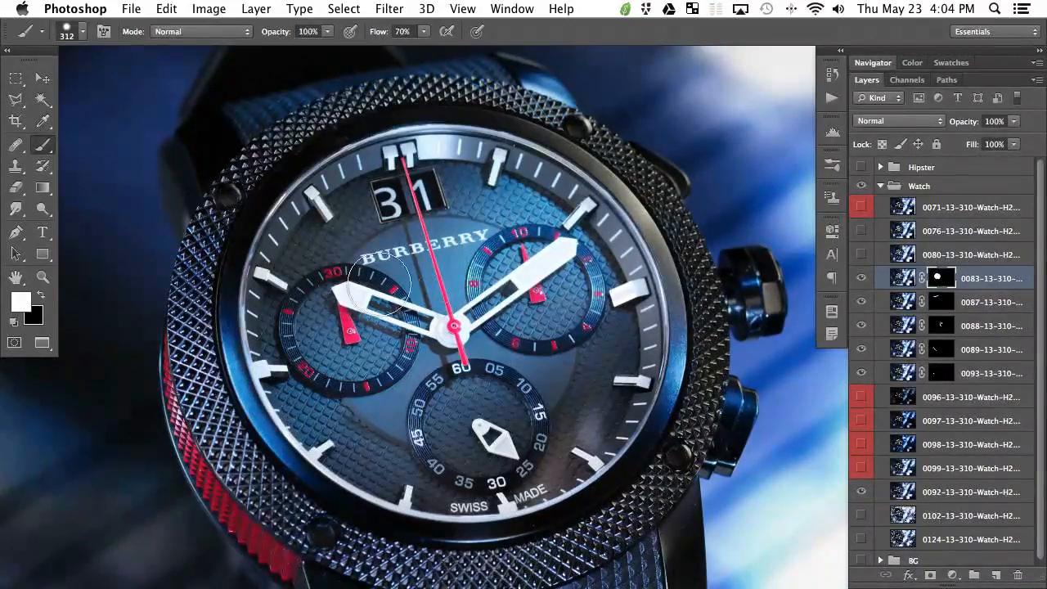
pyautogui.press('x')
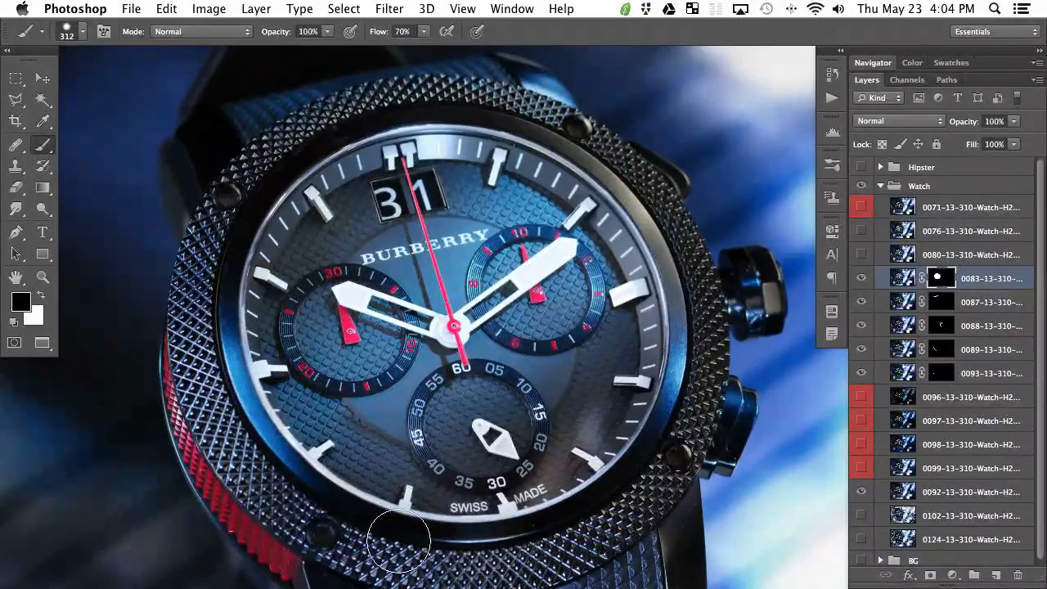
pyautogui.moveTo(614, 488); pyautogui.dragTo(686, 399)
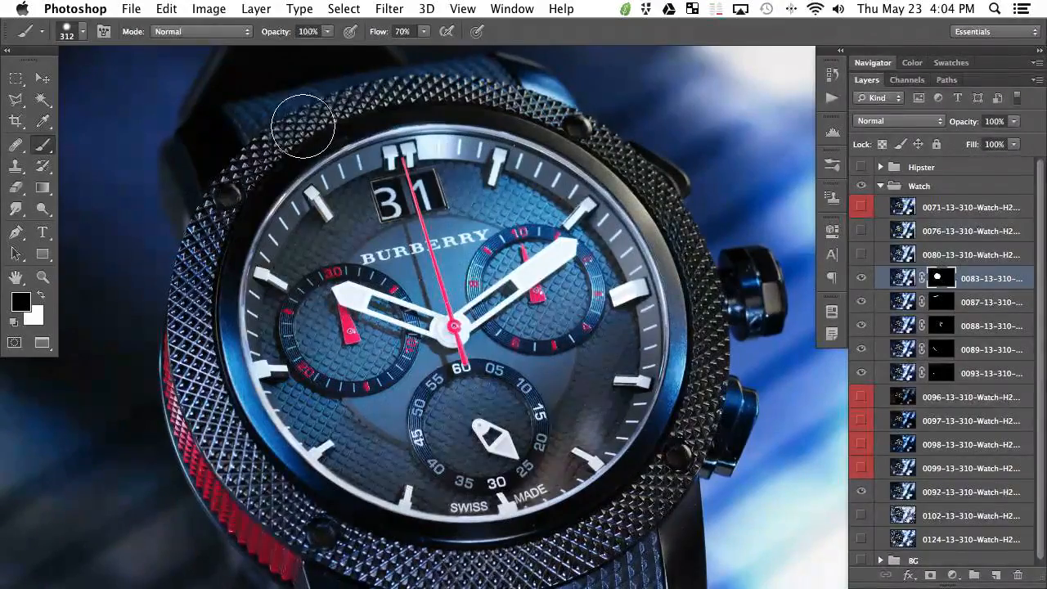
# Compare the masked dial against the composite by showing and hiding layer 0083.
pyautogui.click(861, 278)
pyautogui.click(861, 278)
pyautogui.click(861, 279)
pyautogui.click(861, 278)
pyautogui.click(860, 279)
pyautogui.click(860, 279)
pyautogui.click(860, 279)
pyautogui.click(860, 279)
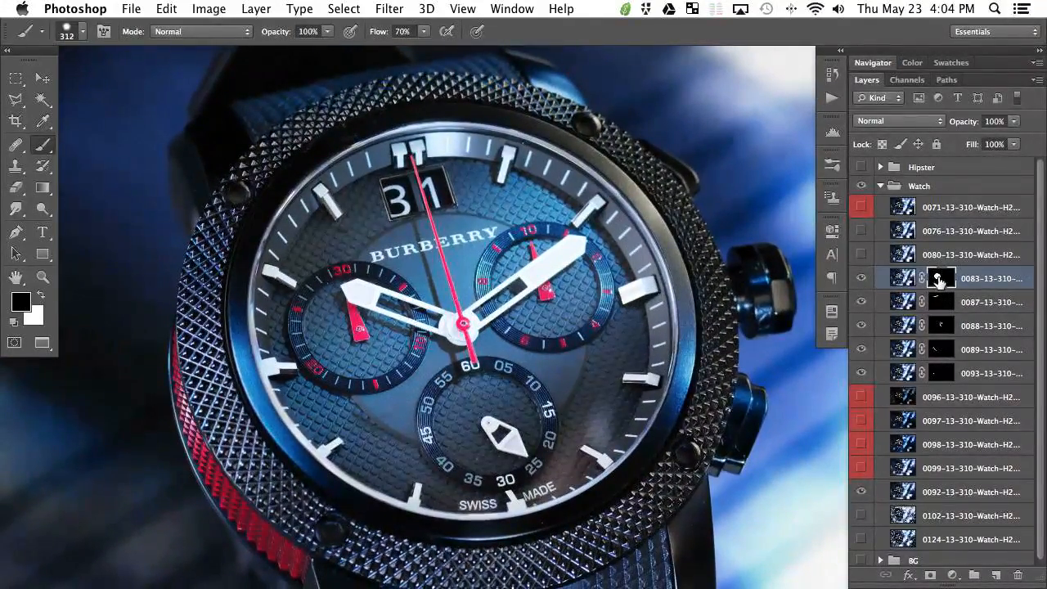
# Display layer 0083's mask on its own, fill its grey streaks and uneven edges with white, and return to the image.
pyautogui.keyDown('alt'); pyautogui.click(939, 279); pyautogui.keyUp('alt')
pyautogui.press('[')
pyautogui.moveTo(569, 289)
pyautogui.mouseDown()
pyautogui.moveTo(582, 257)
pyautogui.moveTo(613, 243)
pyautogui.moveTo(587, 278)
pyautogui.mouseUp()
pyautogui.press('x')
pyautogui.press('[')
pyautogui.press('[')
pyautogui.press('[')
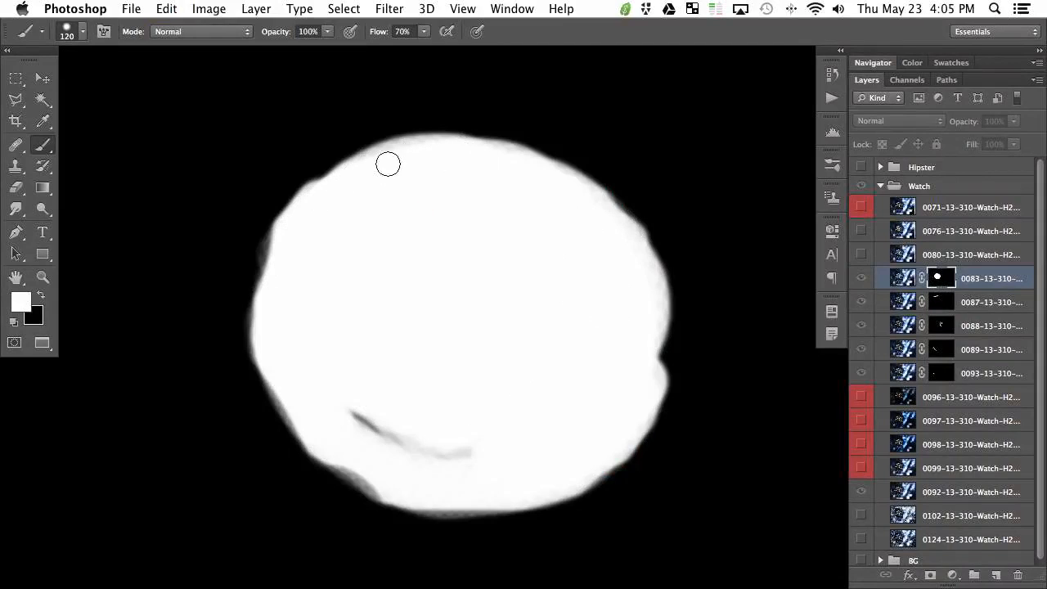
pyautogui.moveTo(331, 393)
pyautogui.mouseDown()
pyautogui.moveTo(348, 416)
pyautogui.moveTo(425, 451)
pyautogui.moveTo(473, 453)
pyautogui.mouseUp()
pyautogui.press(']')
pyautogui.press(']')
pyautogui.press(']')
pyautogui.moveTo(353, 455); pyautogui.dragTo(400, 482)
pyautogui.moveTo(638, 295); pyautogui.dragTo(645, 369)
pyautogui.keyDown('alt'); pyautogui.click(932, 284); pyautogui.keyUp('alt')
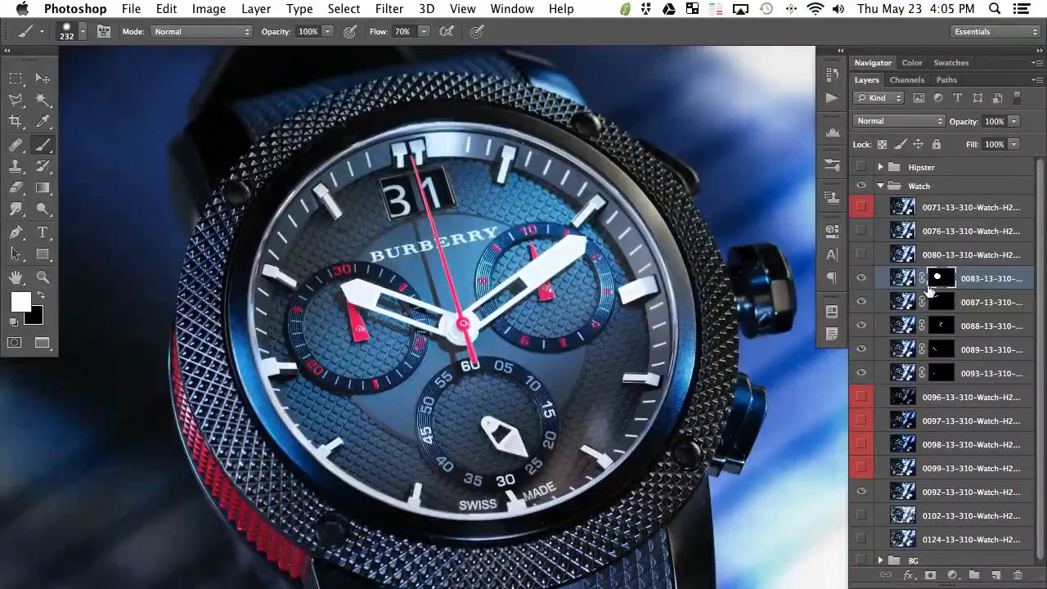
# Toggle layer 0083 repeatedly to check the full dial with the corrected mask.
pyautogui.click(863, 280)
pyautogui.click(863, 280)
pyautogui.click(863, 280)
pyautogui.click(863, 279)
pyautogui.click(863, 280)
pyautogui.click(864, 280)
pyautogui.click(864, 281)
pyautogui.click(863, 280)
pyautogui.click(862, 281)
pyautogui.click(862, 282)
pyautogui.click(862, 282)
pyautogui.click(863, 281)
pyautogui.click(862, 282)
pyautogui.click(862, 282)
pyautogui.click(862, 281)
pyautogui.click(863, 282)
pyautogui.click(863, 281)
pyautogui.click(862, 281)
pyautogui.click(859, 281)
# Check the lower dial and bezel edge in close-up by showing and hiding masked layer 0083.
pyautogui.press('super+plus')
pyautogui.scroll(-8, 678, 249)
pyautogui.hscroll(-4, 678, 250)
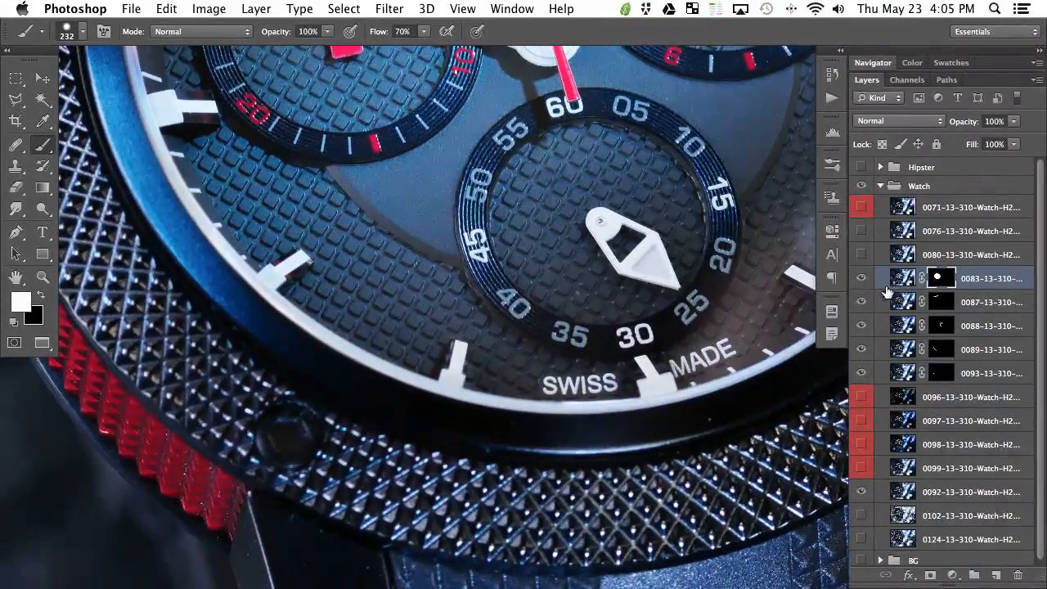
pyautogui.click(861, 280)
pyautogui.click(862, 280)
pyautogui.click(862, 280)
pyautogui.click(862, 283)
pyautogui.click(862, 283)
pyautogui.click(862, 282)
pyautogui.click(862, 282)
pyautogui.click(861, 282)
pyautogui.click(861, 282)
pyautogui.click(861, 282)
pyautogui.click(862, 282)
pyautogui.click(861, 282)
pyautogui.click(862, 283)
# Inspect the dial's right side, upper dial and whole watch with masked layer 0083 toggled, leaving it shown.
pyautogui.scroll(5, 573, 272)
pyautogui.hscroll(10, 573, 273)
pyautogui.click(861, 280)
pyautogui.click(862, 280)
pyautogui.click(862, 280)
pyautogui.click(862, 280)
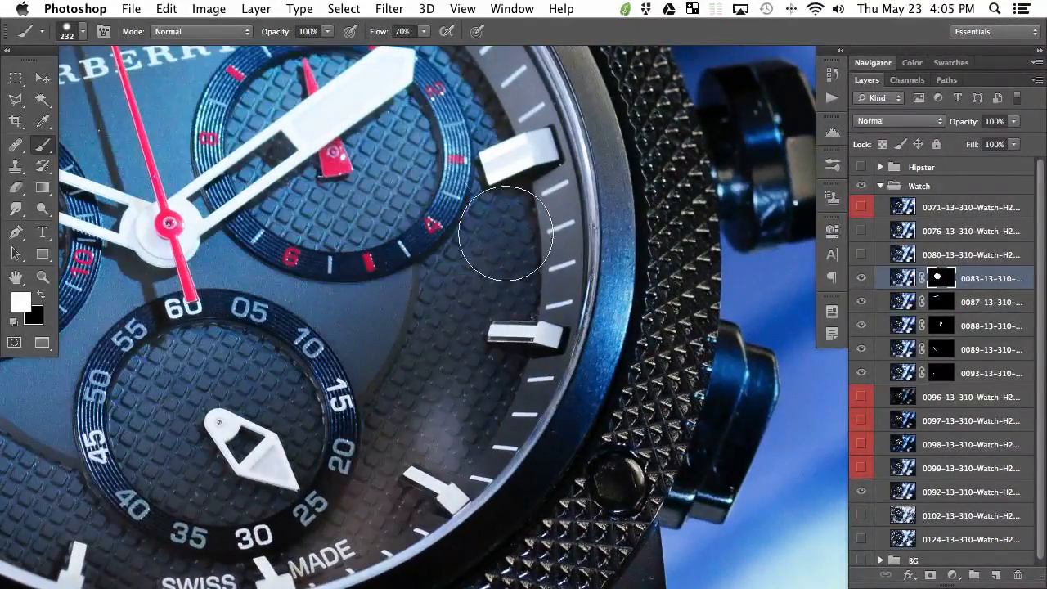
pyautogui.scroll(5, 547, 246)
pyautogui.hscroll(-8, 547, 245)
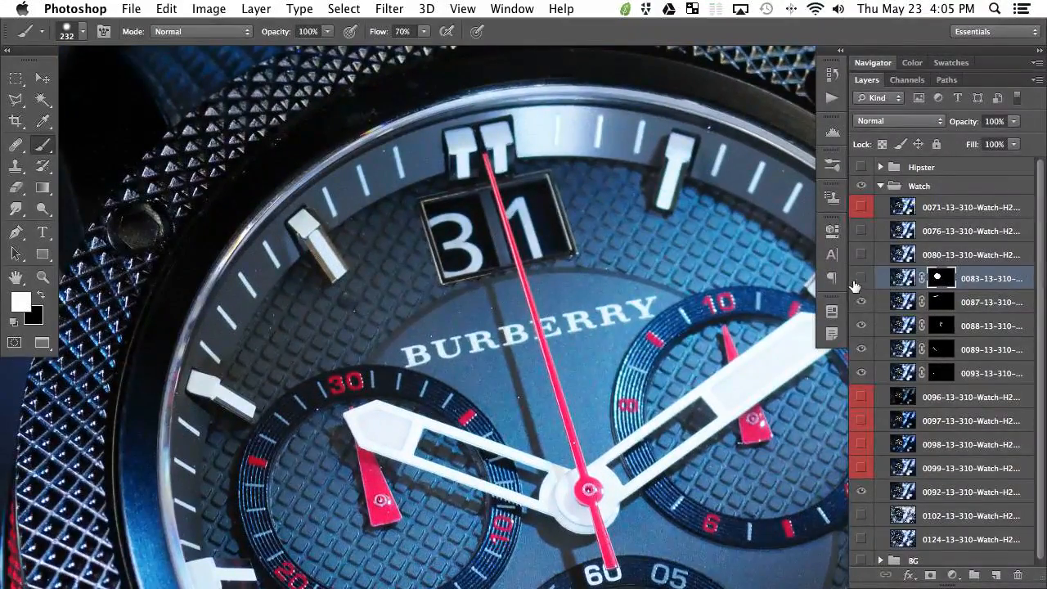
pyautogui.click(860, 279)
pyautogui.click(862, 279)
pyautogui.press('super+minus')
pyautogui.press('super+minus')
pyautogui.scroll(-3, 264, 187)
pyautogui.hscroll(4, 264, 187)
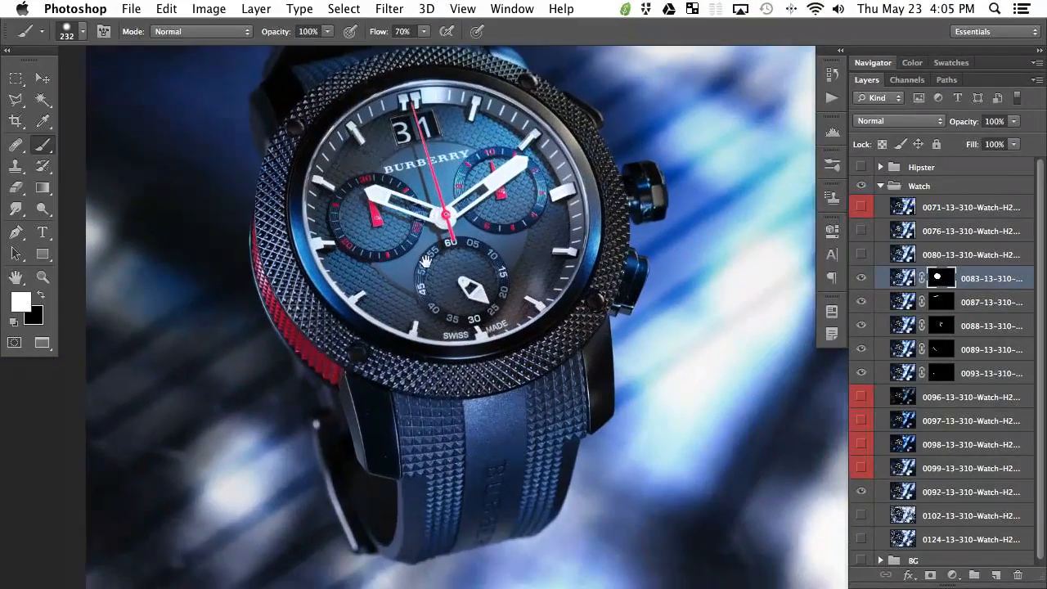
pyautogui.scroll(1, 809, 328)
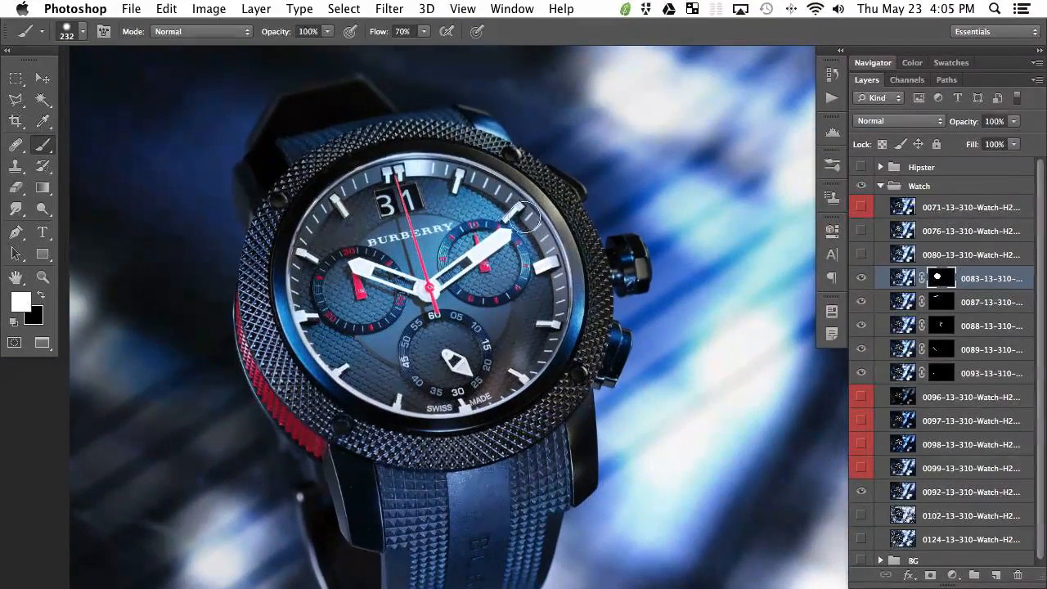
pyautogui.moveTo(508, 371); pyautogui.dragTo(546, 338)
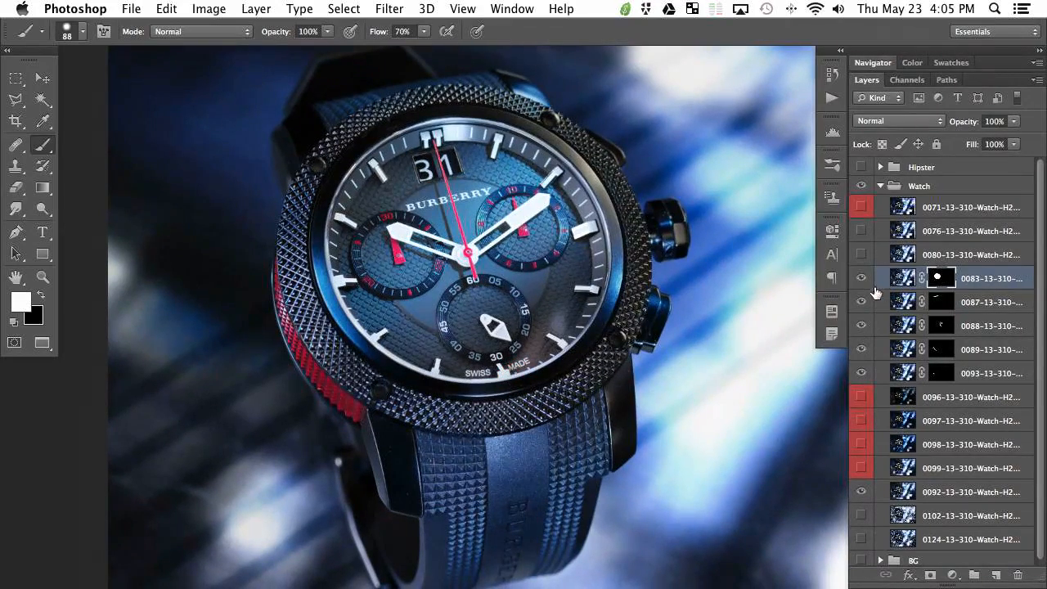
# Compare layers 0080 and 0083 by toggling each one's visibility over the composited watch.
pyautogui.moveTo(660, 314); pyautogui.dragTo(648, 317)
pyautogui.click(864, 257)
pyautogui.click(865, 258)
pyautogui.click(864, 257)
pyautogui.click(865, 258)
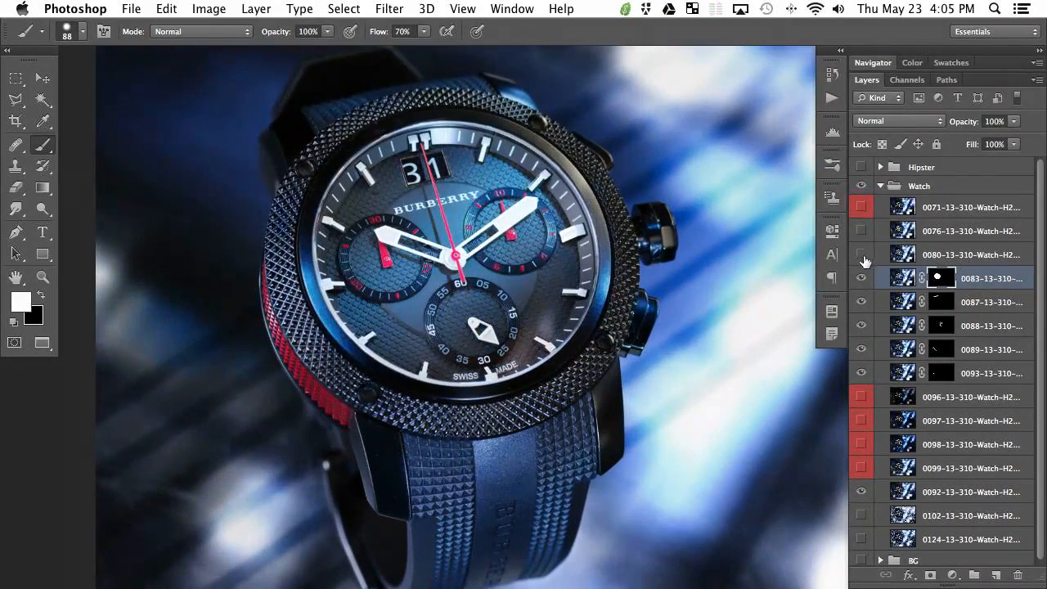
pyautogui.click(857, 281)
pyautogui.click(864, 280)
pyautogui.click(865, 280)
pyautogui.click(869, 282)
pyautogui.click(869, 281)
# Toggle layer 0080 repeatedly to judge its effect on the dial, and examine the composited dial in close-up.
pyautogui.click(861, 258)
pyautogui.click(862, 258)
pyautogui.click(861, 257)
pyautogui.click(862, 258)
pyautogui.click(862, 258)
pyautogui.click(861, 257)
pyautogui.click(861, 258)
pyautogui.click(861, 258)
pyautogui.click(862, 257)
pyautogui.click(861, 258)
pyautogui.click(861, 258)
pyautogui.click(861, 258)
pyautogui.click(861, 257)
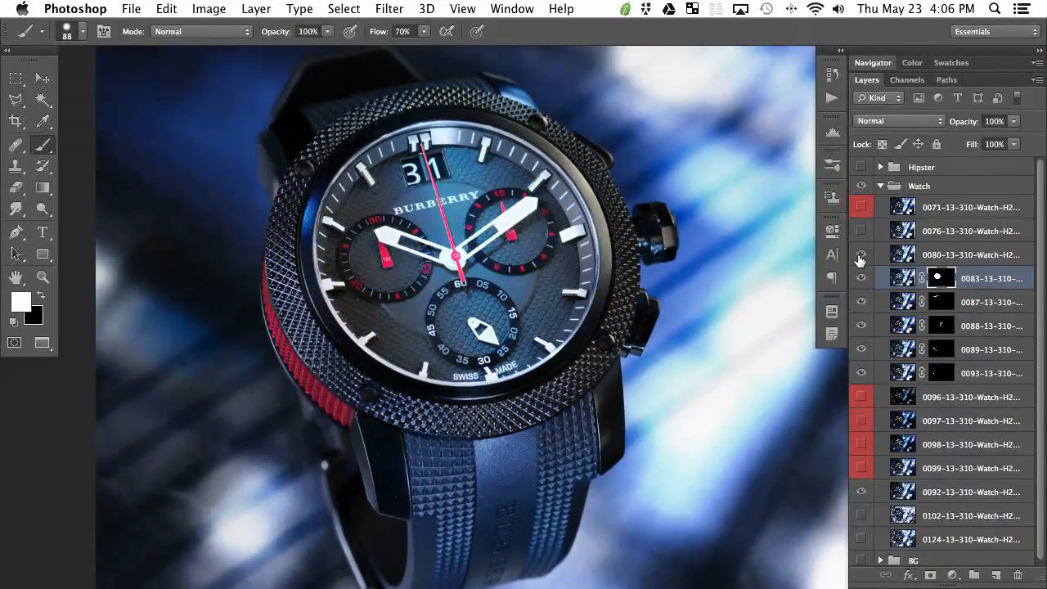
pyautogui.click(861, 258)
pyautogui.click(860, 258)
pyautogui.click(861, 258)
pyautogui.click(861, 258)
pyautogui.click(861, 258)
pyautogui.press('super+plus')
pyautogui.press('super+plus')
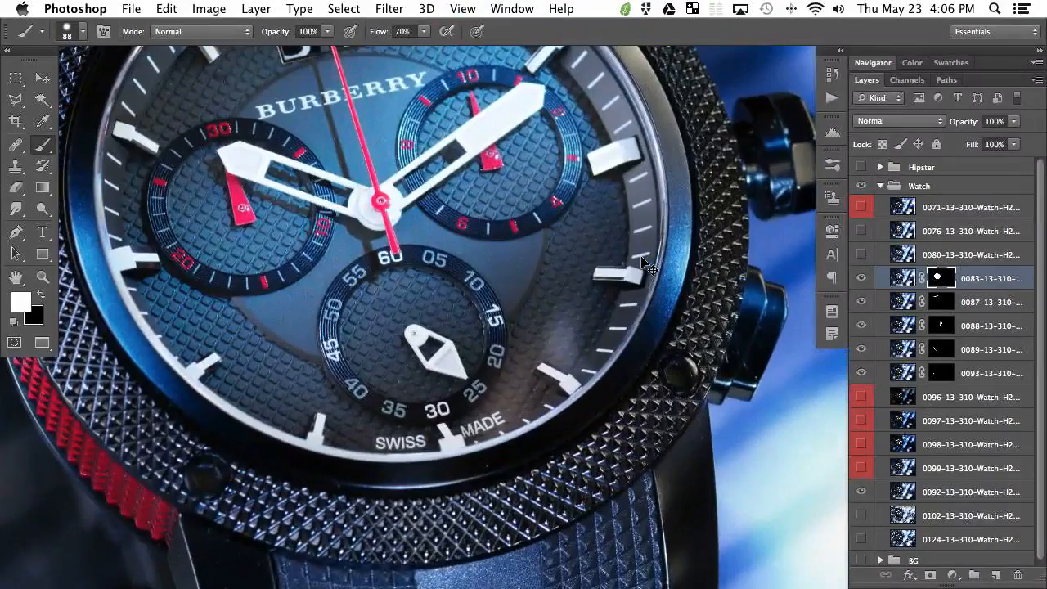
pyautogui.moveTo(403, 125); pyautogui.dragTo(442, 211)
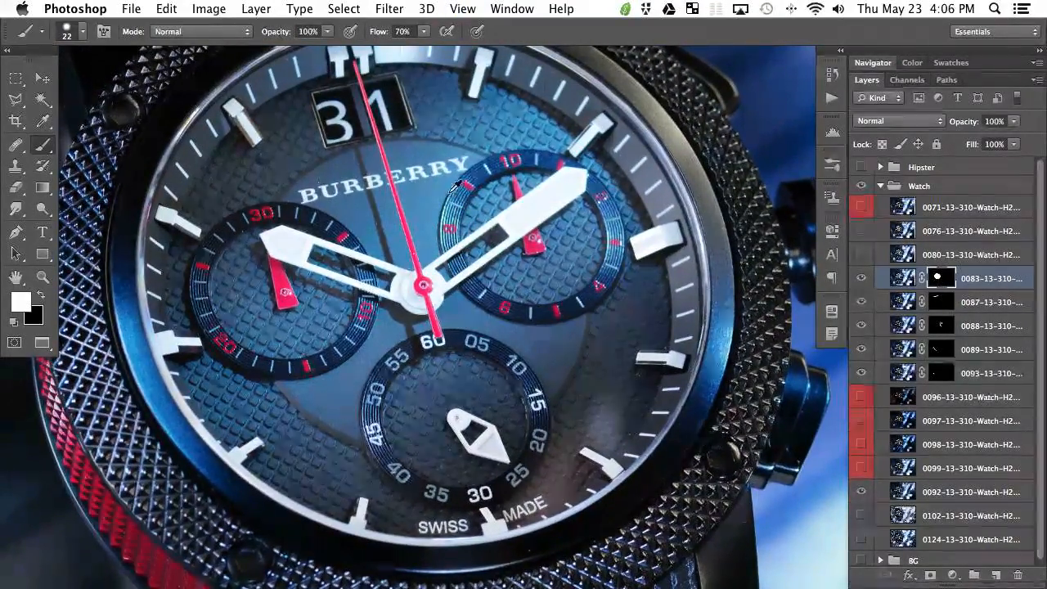
pyautogui.press('super+minus')
pyautogui.press('super+minus')
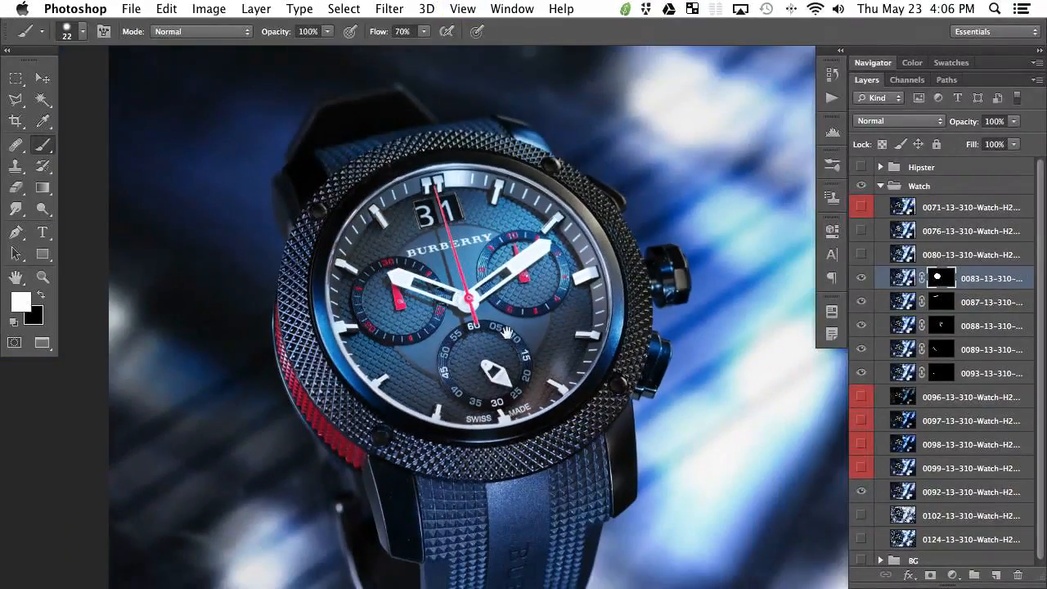
pyautogui.moveTo(507, 332); pyautogui.dragTo(489, 315)
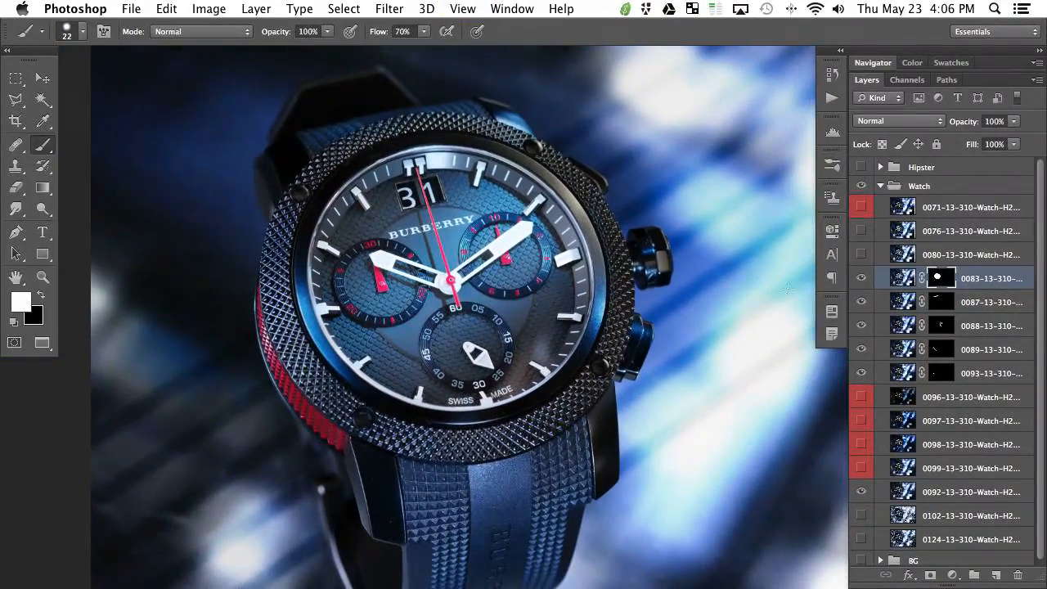
# Mark layer 0080 red as unneeded and leave it hidden.
pyautogui.click(861, 255)
pyautogui.click(861, 255)
pyautogui.click(862, 255)
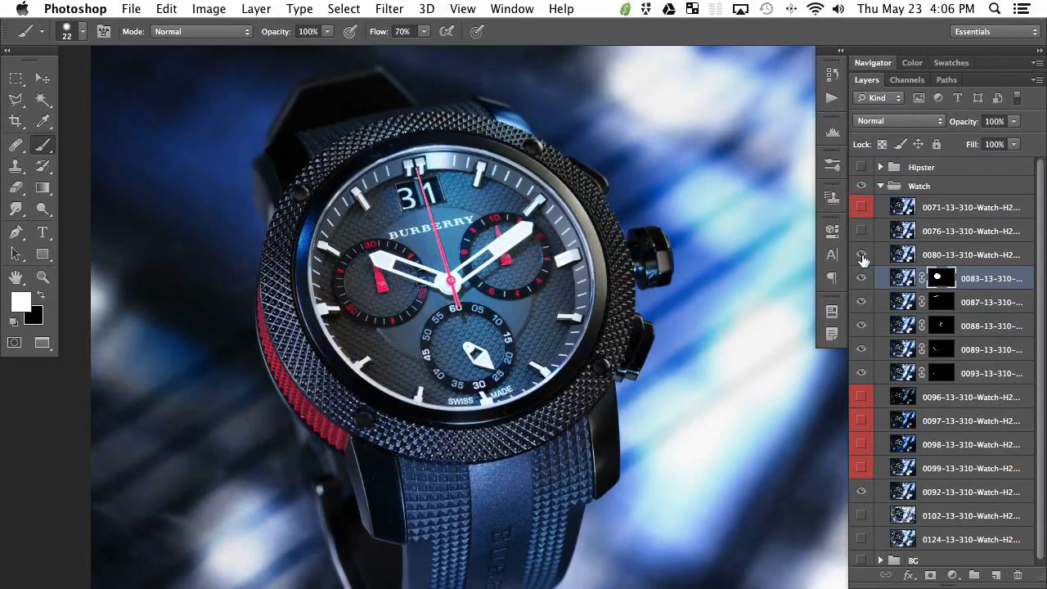
pyautogui.rightClick(862, 255)
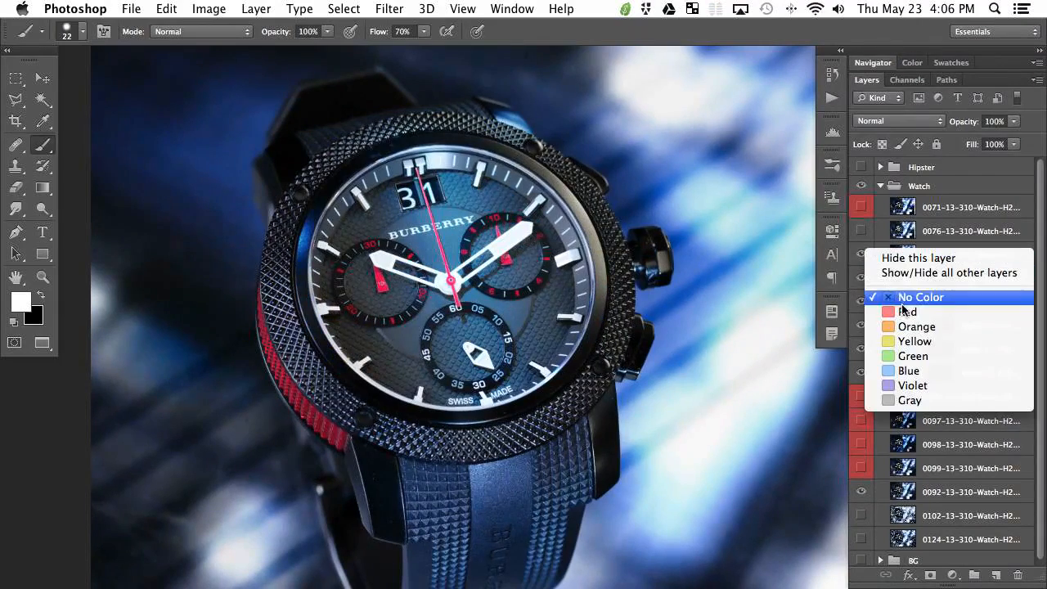
pyautogui.click(914, 311)
pyautogui.press('x')
pyautogui.click(861, 256)
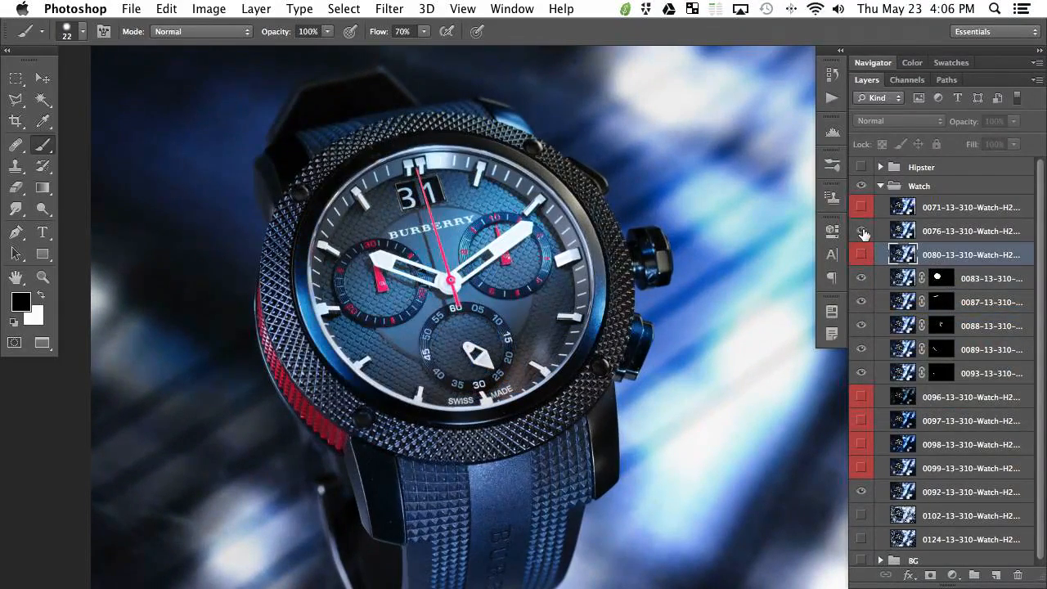
# Compare layer 0076 with the composite by toggling its visibility, and leave the layer shown.
pyautogui.click(862, 232)
pyautogui.click(862, 232)
pyautogui.click(861, 232)
pyautogui.click(862, 232)
pyautogui.click(862, 232)
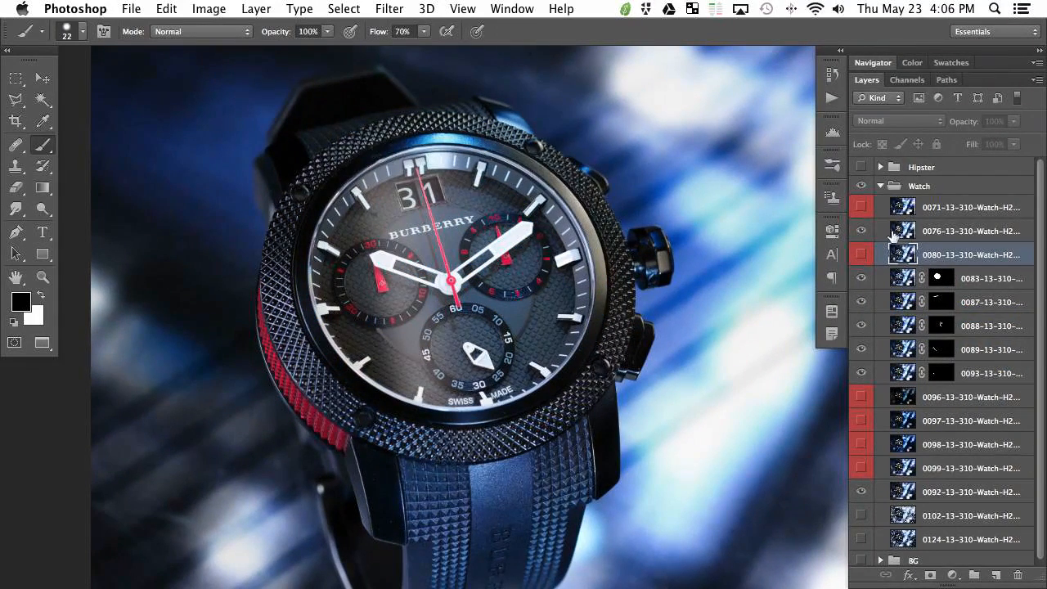
# Add a black mask to layer 0076 and paint its blue highlight onto the upper bezel with a white 178 px brush.
pyautogui.click(939, 235)
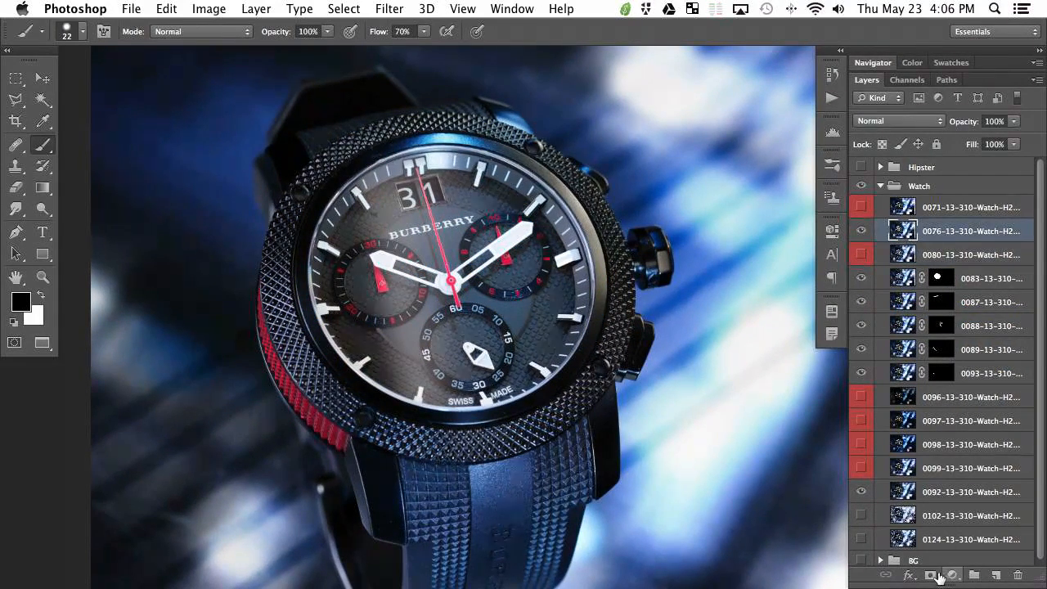
pyautogui.keyDown('alt'); pyautogui.click(931, 575); pyautogui.keyUp('alt')
pyautogui.press('x')
pyautogui.press(']')
pyautogui.press(']')
pyautogui.press(']')
pyautogui.press(']')
pyautogui.press(']')
pyautogui.press(']')
pyautogui.press(']')
pyautogui.press(']')
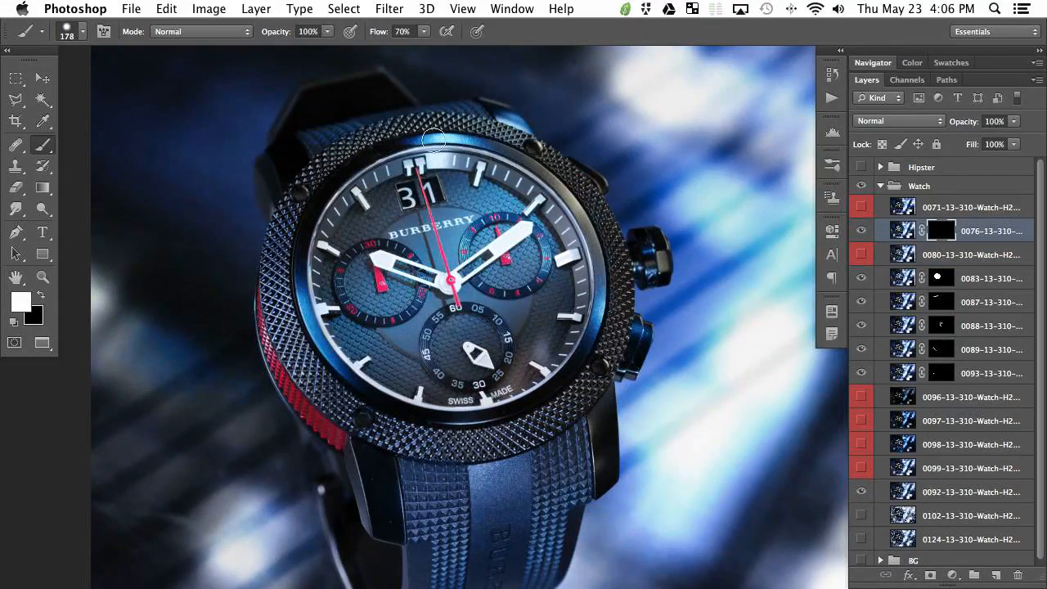
pyautogui.scroll(-1, 410, 139)
pyautogui.hscroll(-1, 409, 139)
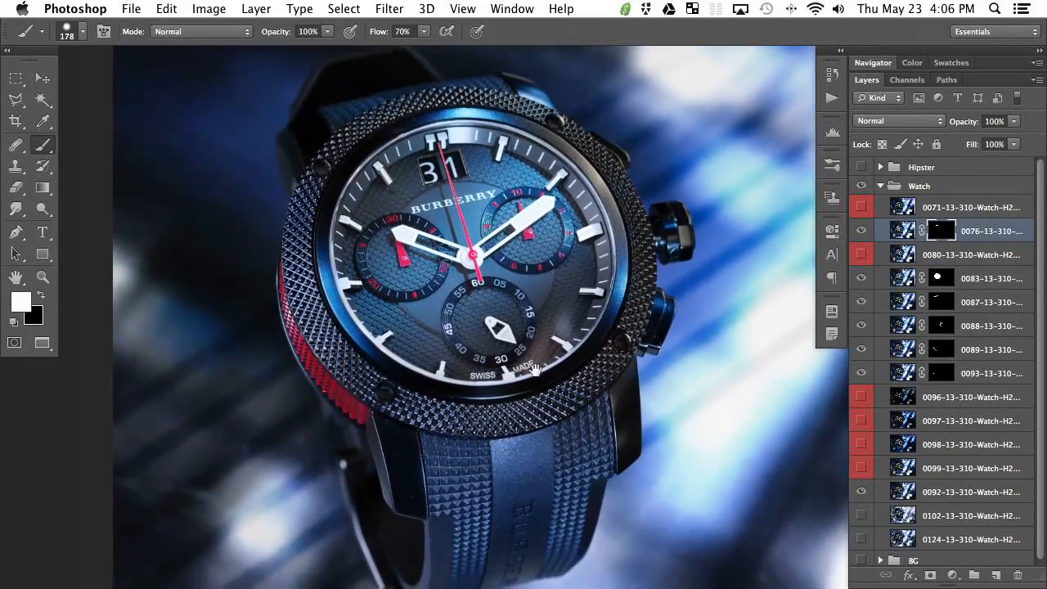
# Show and hide masked layer 0076 to check the upper bezel highlight.
pyautogui.click(859, 233)
pyautogui.click(859, 234)
pyautogui.click(859, 233)
pyautogui.click(860, 233)
pyautogui.click(861, 233)
pyautogui.click(861, 233)
# Switch layer 0076's mask off and on, and compare the watch with and without the layer.
pyautogui.keyDown('shift'); pyautogui.click(937, 232); pyautogui.keyUp('shift')
pyautogui.keyDown('shift'); pyautogui.click(934, 232); pyautogui.keyUp('shift')
pyautogui.keyDown('shift'); pyautogui.click(933, 233); pyautogui.keyUp('shift')
pyautogui.keyDown('shift'); pyautogui.click(939, 232); pyautogui.keyUp('shift')
pyautogui.keyDown('shift'); pyautogui.click(939, 233); pyautogui.keyUp('shift')
pyautogui.keyDown('shift'); pyautogui.click(939, 232); pyautogui.keyUp('shift')
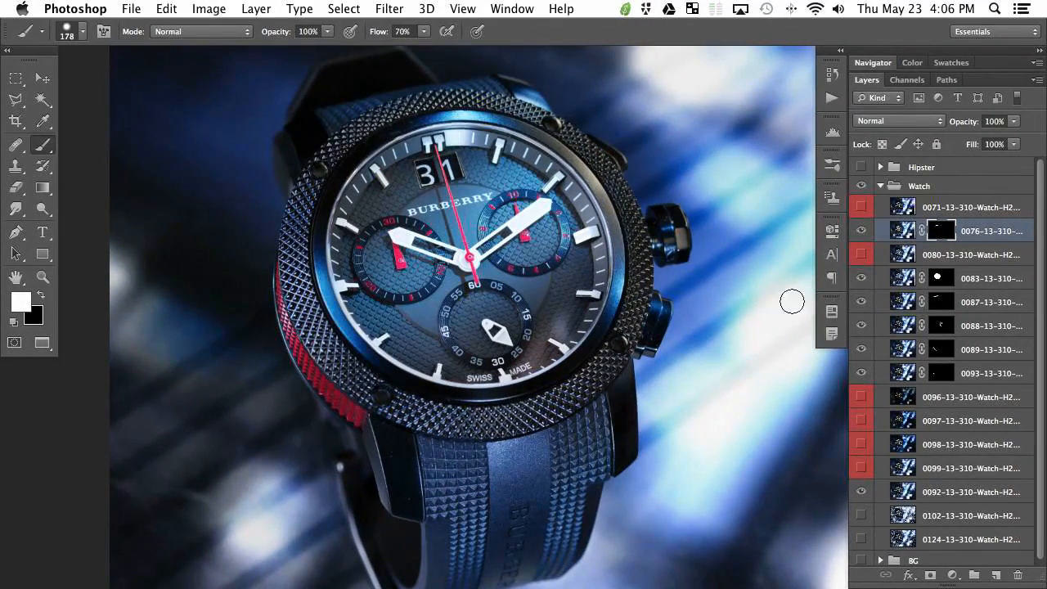
pyautogui.click(861, 231)
pyautogui.click(861, 231)
pyautogui.click(861, 231)
pyautogui.click(861, 231)
pyautogui.moveTo(746, 449); pyautogui.dragTo(829, 387)
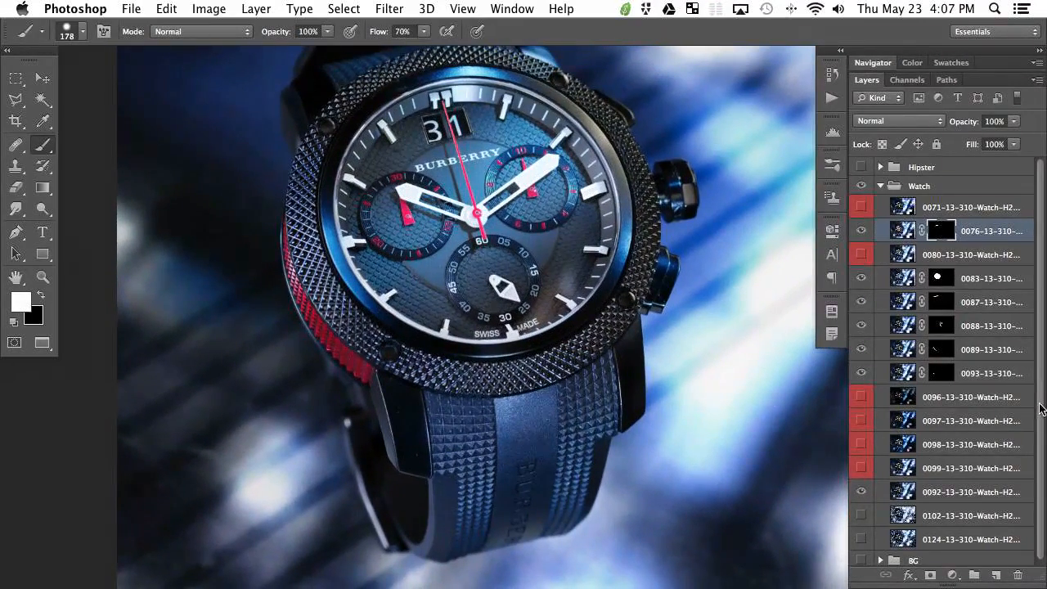
# Gather base layer 0092 and masked layers 0093, 0089, 0088, 0087, 0083 and 0076 into one block directly above layer 0102.
pyautogui.click(954, 492)
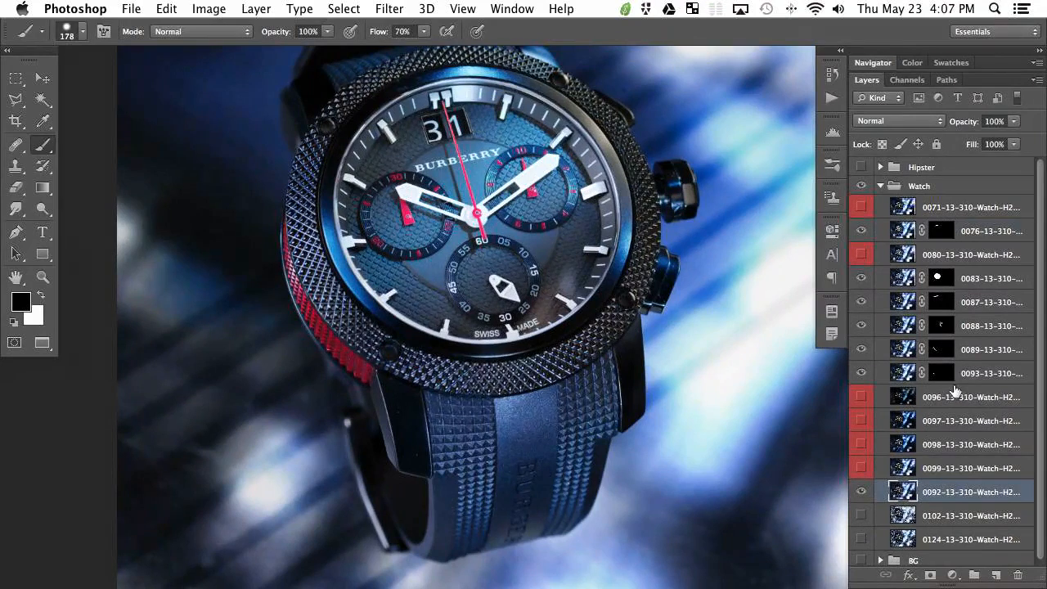
pyautogui.keyDown('super'); pyautogui.click(975, 373); pyautogui.keyUp('super')
pyautogui.keyDown('super'); pyautogui.click(975, 349); pyautogui.keyUp('super')
pyautogui.keyDown('super'); pyautogui.click(975, 326); pyautogui.keyUp('super')
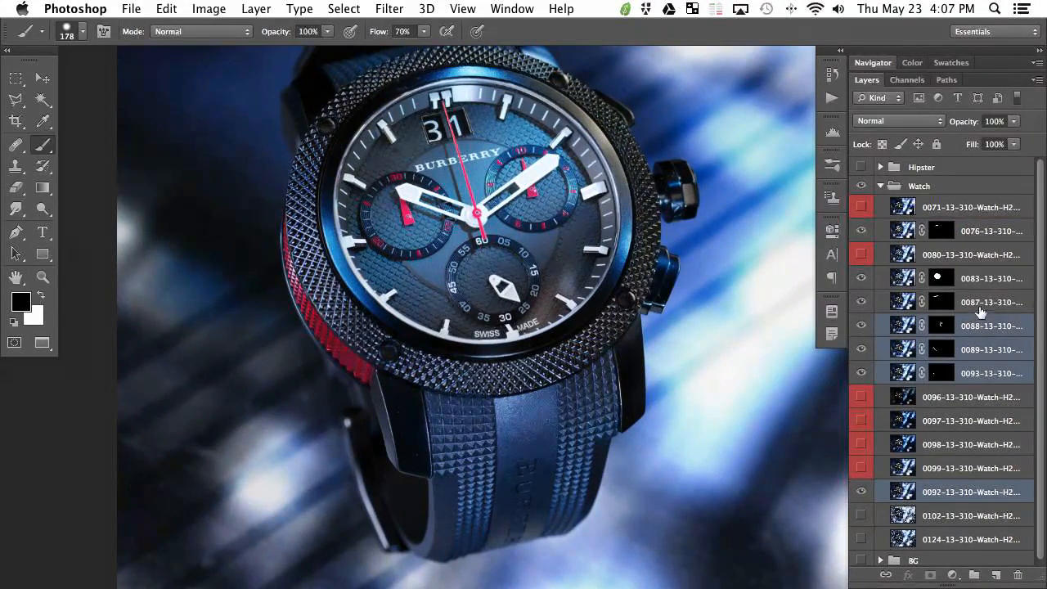
pyautogui.keyDown('super'); pyautogui.click(975, 302); pyautogui.keyUp('super')
pyautogui.keyDown('super'); pyautogui.click(974, 278); pyautogui.keyUp('super')
pyautogui.keyDown('super'); pyautogui.click(965, 225); pyautogui.keyUp('super')
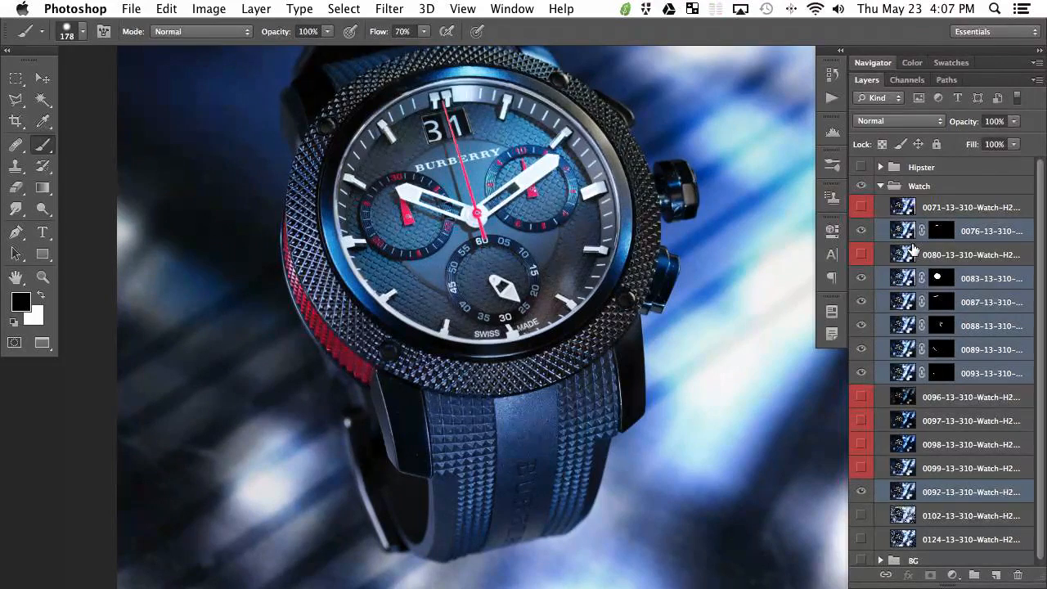
pyautogui.press('super+bracketleft')
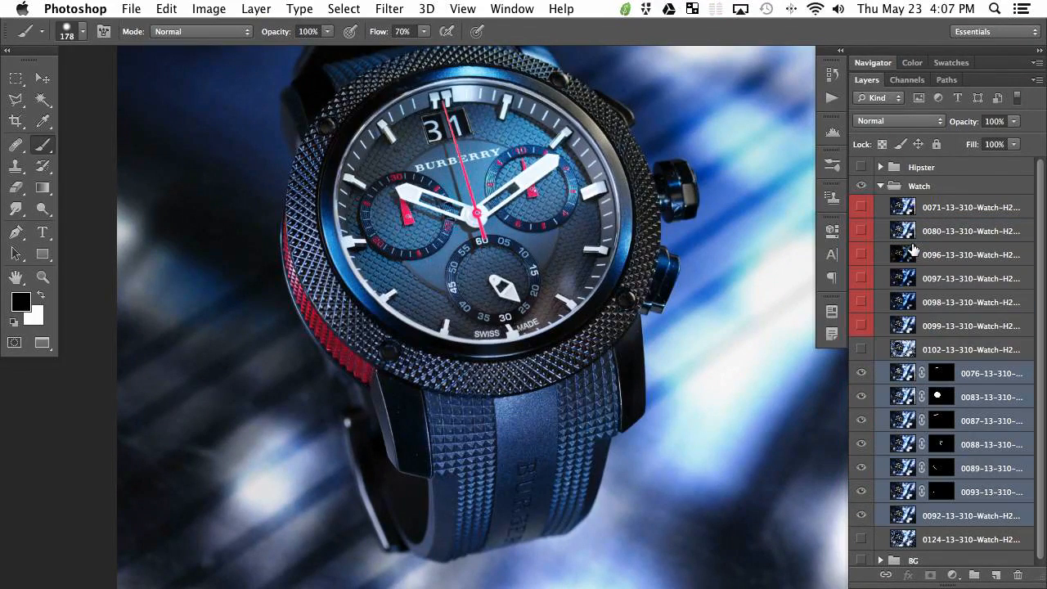
pyautogui.press('super+bracketright')
pyautogui.press('super+bracketleft')
pyautogui.press('super+bracketright')
pyautogui.press('super+bracketright')
pyautogui.press('super+bracketright')
pyautogui.press('super+bracketleft')
pyautogui.press('super+bracketleft')
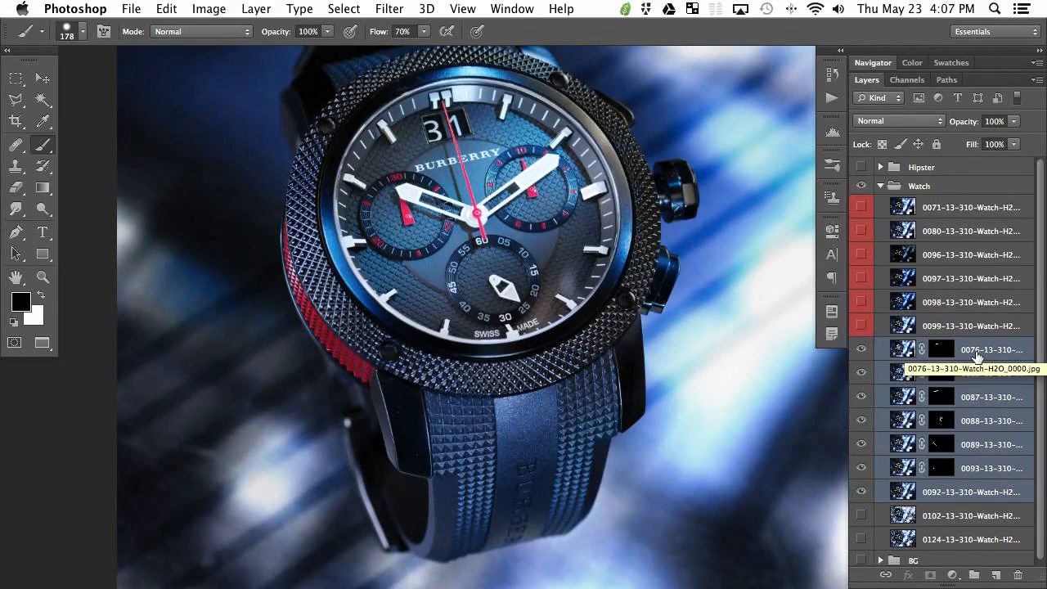
# Move the selected layer block up the stack and back down to directly above layer 0102.
pyautogui.press('super+bracketright')
pyautogui.press('super+bracketright')
pyautogui.press('super+bracketright')
pyautogui.press('super+bracketright')
pyautogui.press('super+bracketleft')
pyautogui.press('super+bracketleft')
pyautogui.press('super+bracketleft')
pyautogui.press('super+bracketleft')
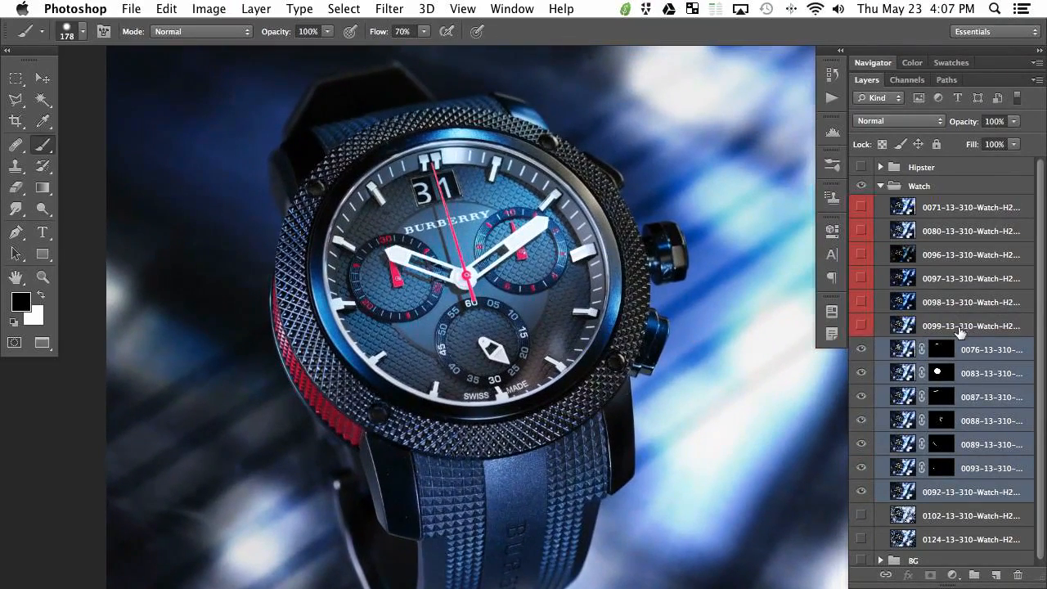
# Recheck red layer 0099 by toggling its visibility over the composite, and delete the layer.
pyautogui.click(937, 327)
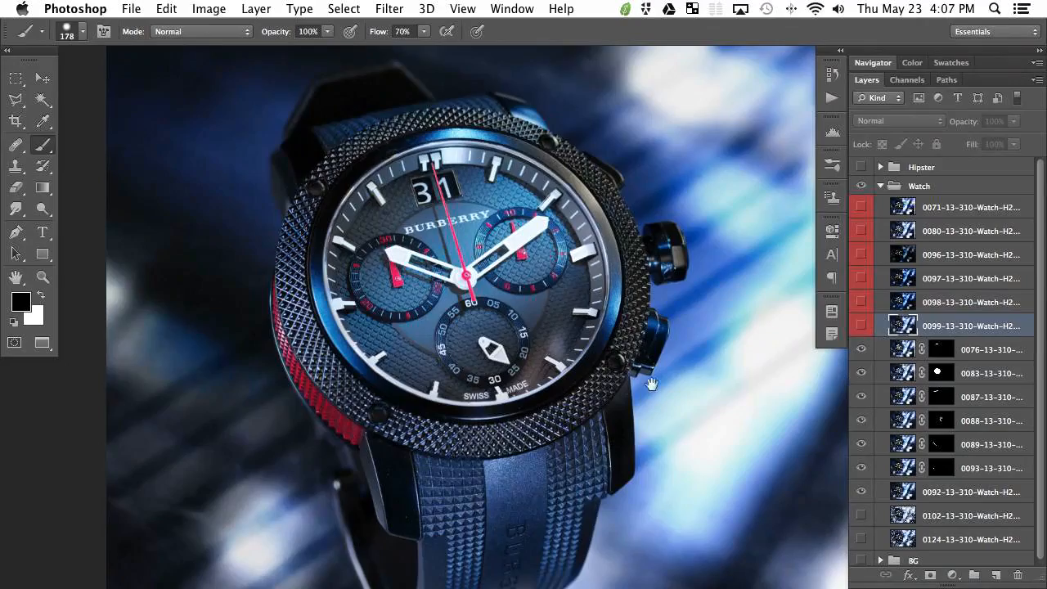
pyautogui.moveTo(606, 400); pyautogui.dragTo(601, 380)
pyautogui.click(861, 326)
pyautogui.click(862, 326)
pyautogui.click(861, 327)
pyautogui.click(861, 328)
pyautogui.click(861, 329)
pyautogui.click(860, 330)
pyautogui.click(860, 330)
pyautogui.click(860, 331)
pyautogui.click(860, 330)
pyautogui.click(860, 331)
pyautogui.click(860, 330)
pyautogui.click(860, 330)
pyautogui.click(860, 331)
pyautogui.click(860, 330)
pyautogui.click(860, 331)
pyautogui.click(860, 330)
pyautogui.click(860, 331)
pyautogui.click(860, 330)
pyautogui.click(860, 330)
pyautogui.click(860, 330)
pyautogui.click(860, 331)
pyautogui.click(860, 330)
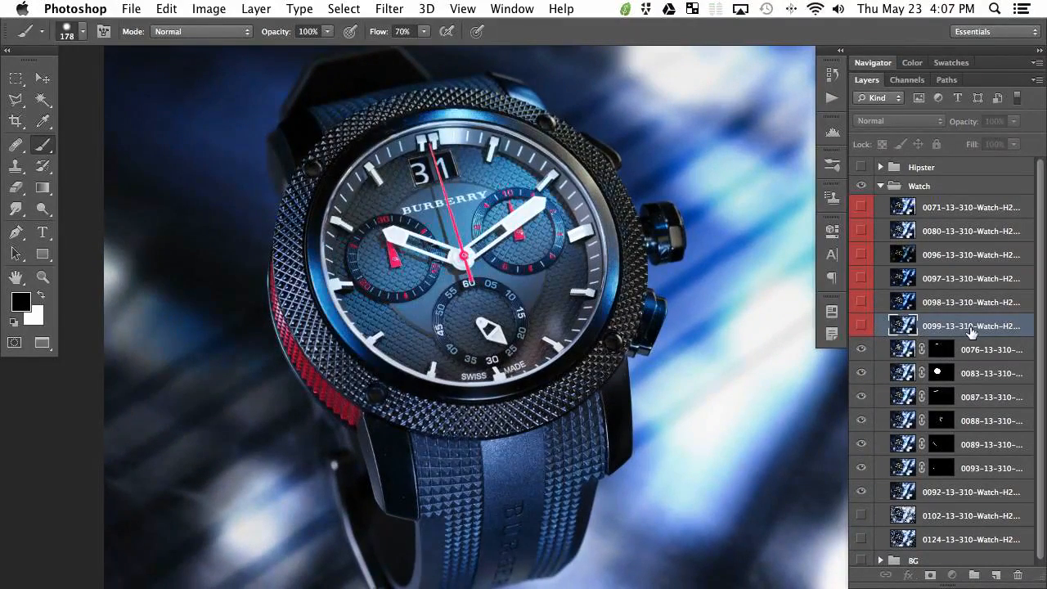
pyautogui.press('BackSpace')
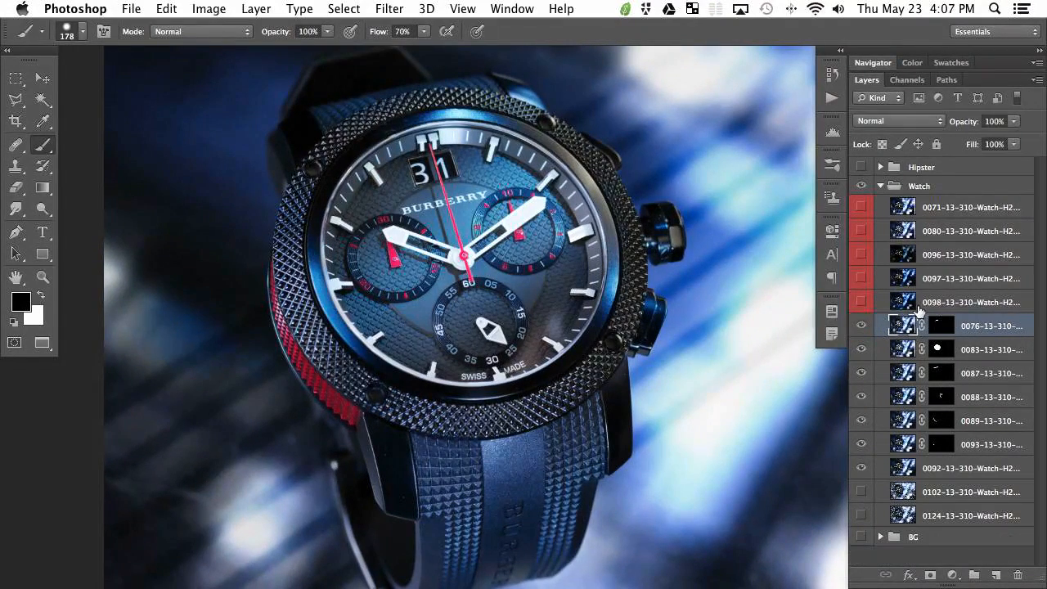
# Recheck red layer 0098 by toggling its visibility over the composite, and delete the layer.
pyautogui.click(862, 303)
pyautogui.click(861, 303)
pyautogui.click(862, 303)
pyautogui.click(861, 303)
pyautogui.click(861, 302)
pyautogui.click(861, 305)
pyautogui.click(862, 305)
pyautogui.click(861, 304)
pyautogui.click(863, 305)
pyautogui.click(863, 305)
pyautogui.click(986, 302)
pyautogui.press('BackSpace')
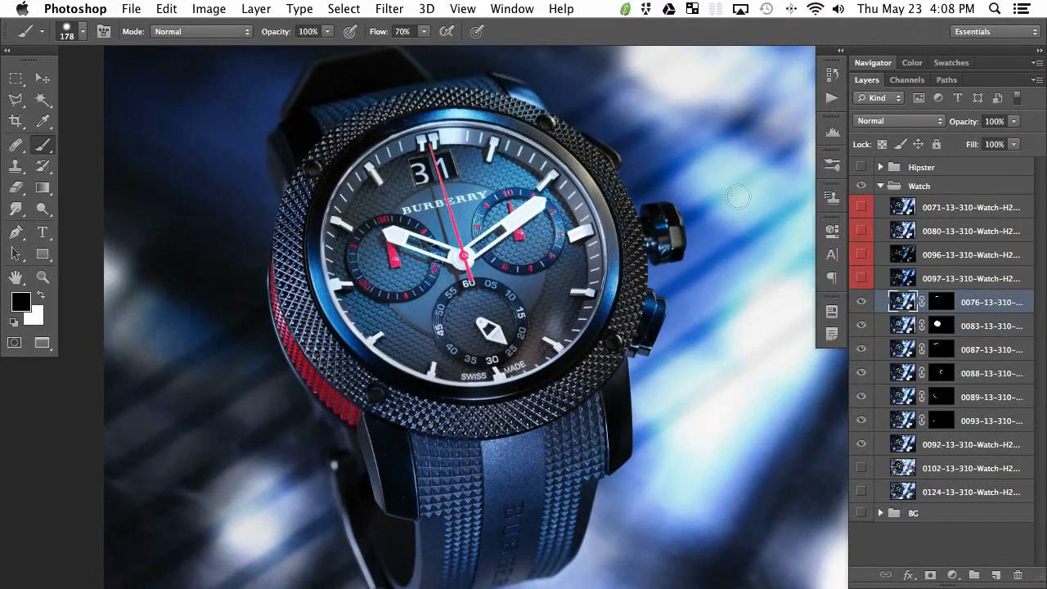
# Recheck red layer 0097 by toggling its visibility over the composite, and delete the layer.
pyautogui.click(864, 277)
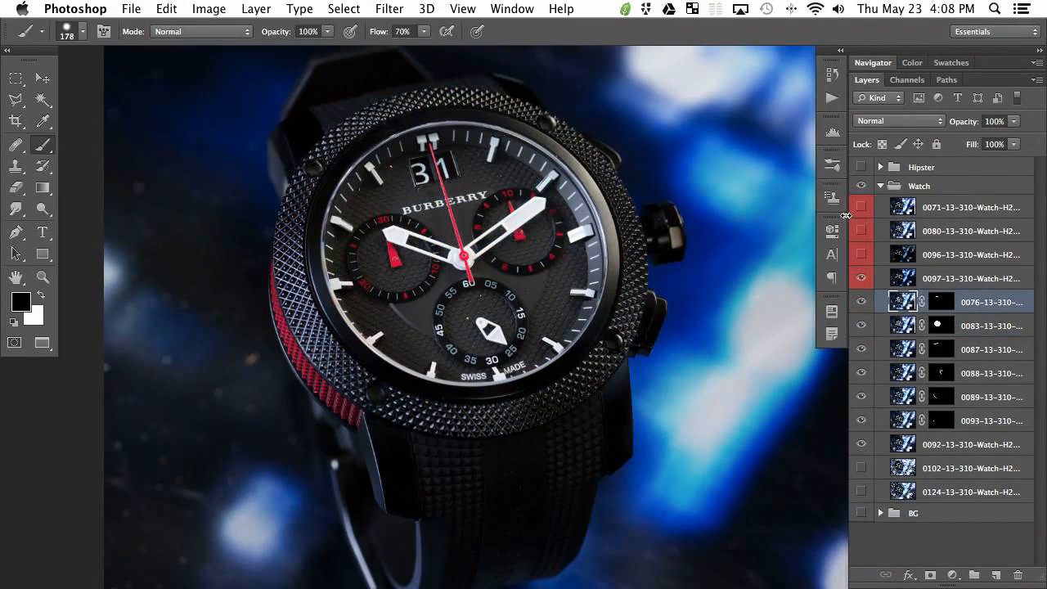
pyautogui.moveTo(437, 386); pyautogui.dragTo(441, 368)
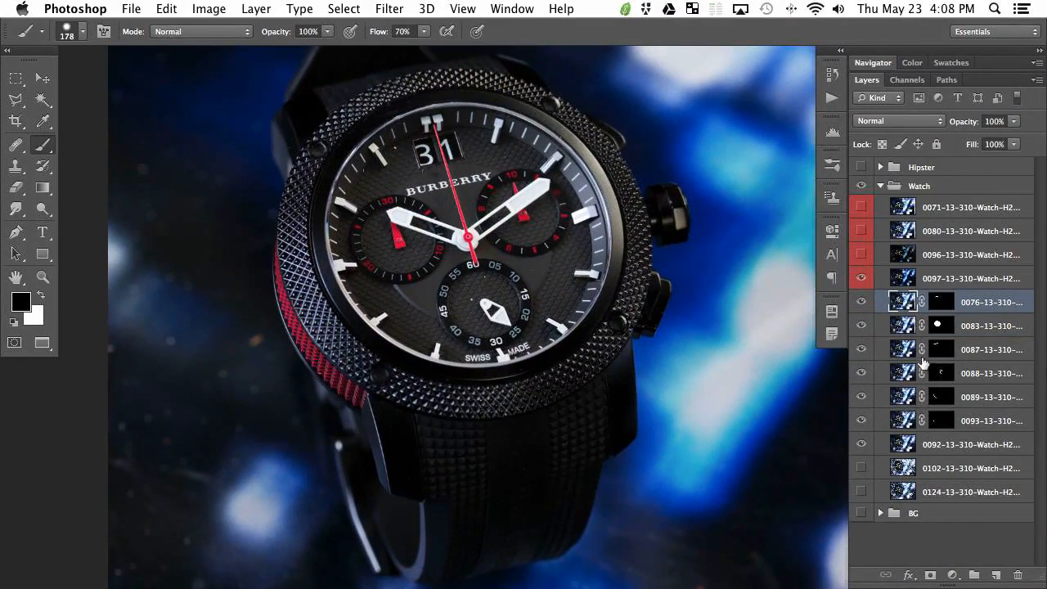
pyautogui.click(865, 280)
pyautogui.click(861, 281)
pyautogui.click(862, 278)
pyautogui.click(862, 278)
pyautogui.click(861, 278)
pyautogui.click(861, 278)
pyautogui.click(862, 278)
pyautogui.click(862, 279)
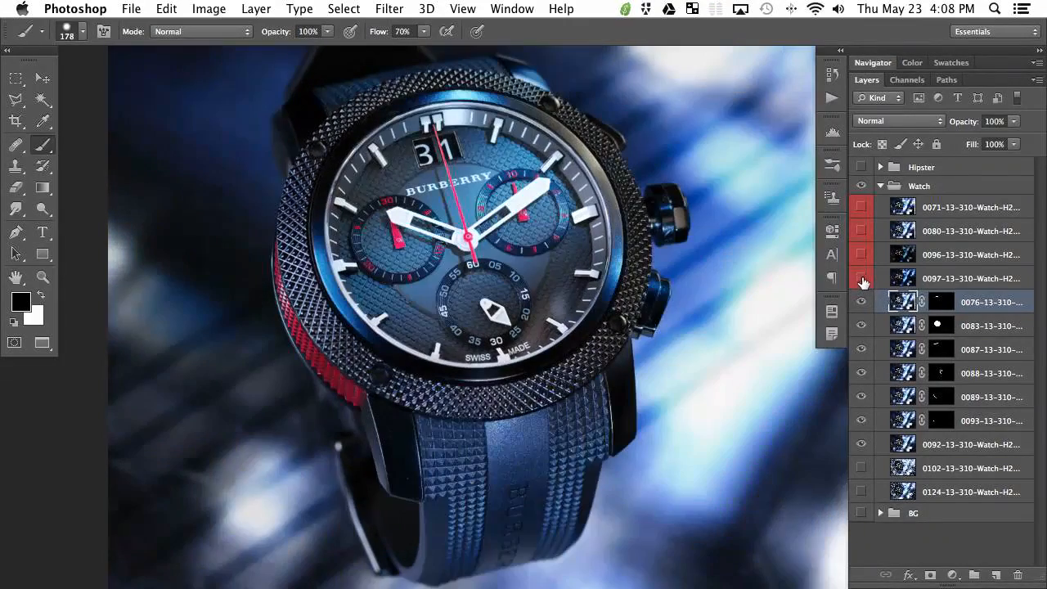
pyautogui.click(862, 279)
pyautogui.click(862, 279)
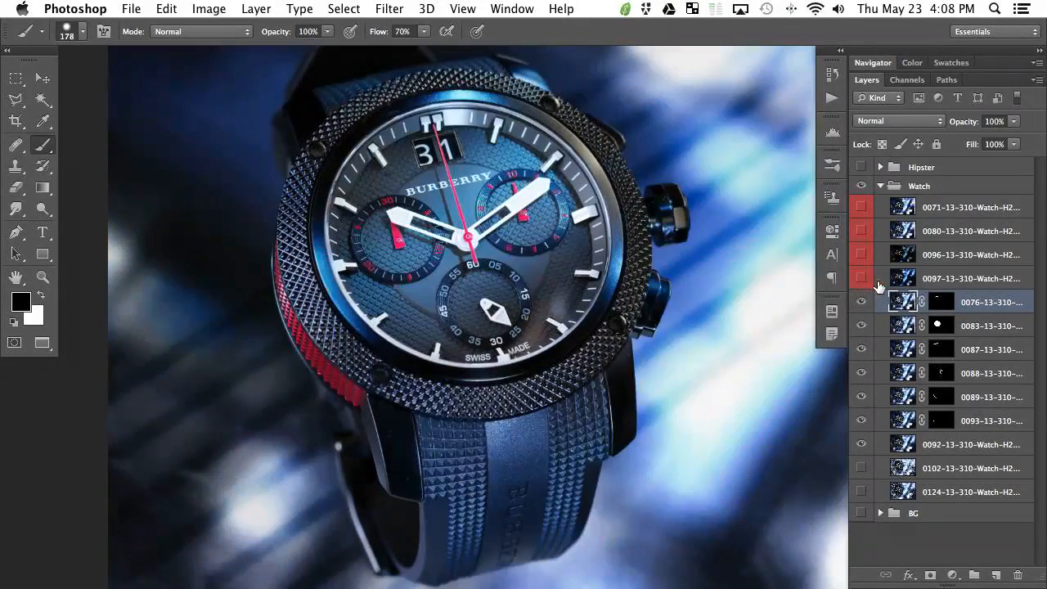
pyautogui.click(941, 279)
pyautogui.press('BackSpace')
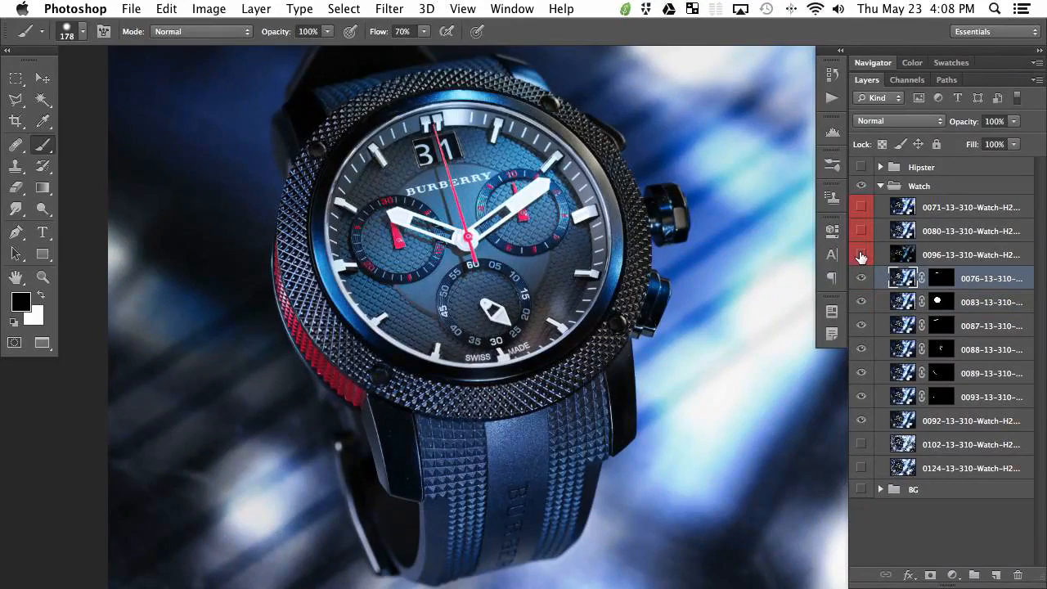
# Review red layer 0096, hide it, and move it below layer 0124 at the end of the Watch group.
pyautogui.click(862, 255)
pyautogui.moveTo(794, 284); pyautogui.dragTo(603, 310)
pyautogui.click(862, 257)
pyautogui.moveTo(941, 263); pyautogui.dragTo(974, 467)
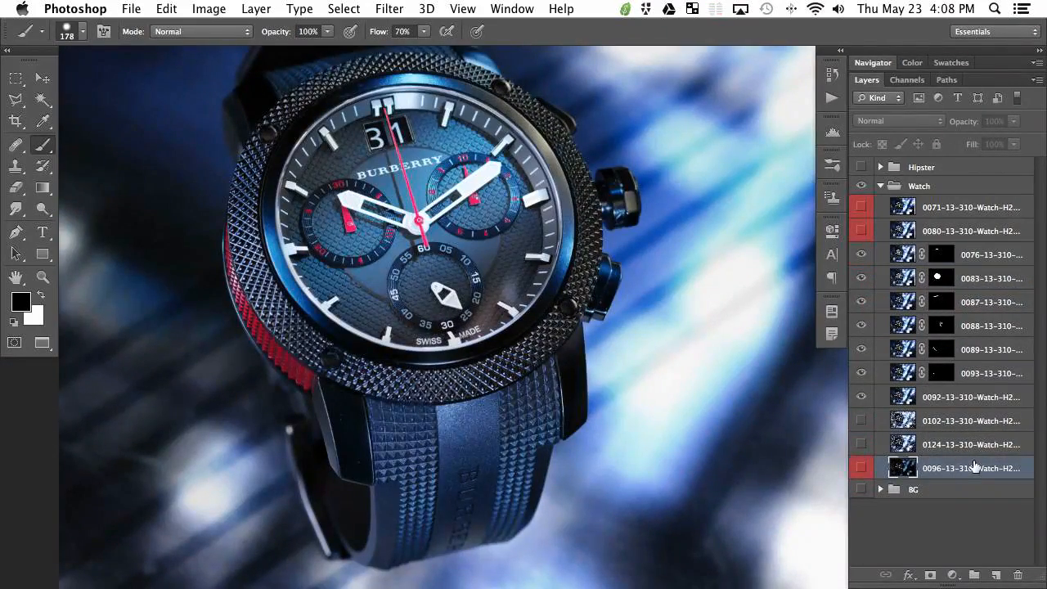
# Compare red layer 0080 with the composite by repeatedly toggling its visibility.
pyautogui.click(862, 231)
pyautogui.click(866, 234)
pyautogui.click(863, 234)
pyautogui.click(861, 235)
pyautogui.click(858, 235)
pyautogui.click(858, 236)
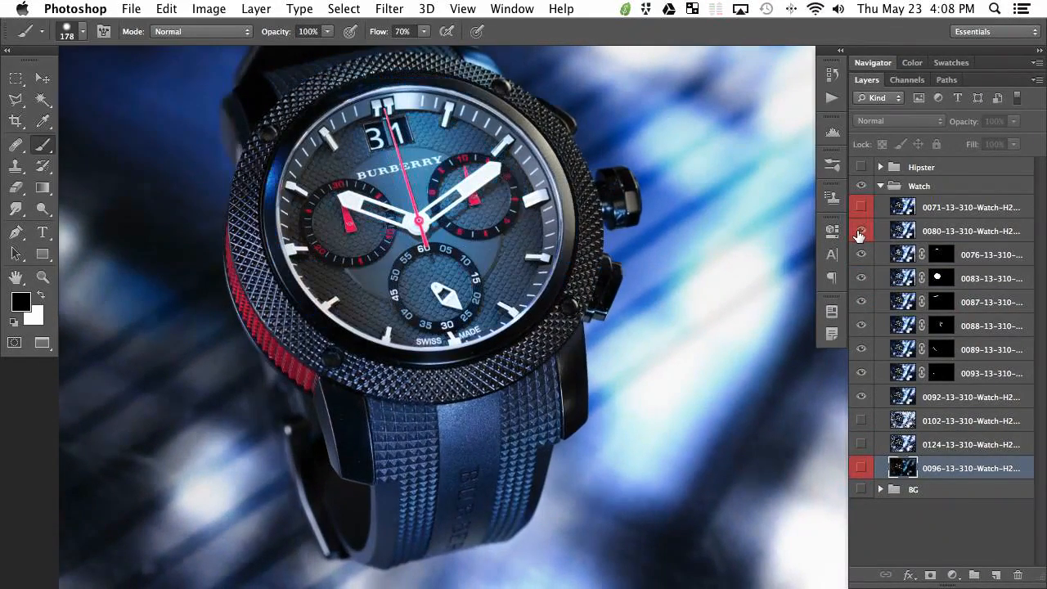
pyautogui.click(859, 232)
pyautogui.click(859, 233)
pyautogui.click(857, 234)
pyautogui.click(857, 235)
pyautogui.click(857, 235)
pyautogui.click(857, 235)
pyautogui.click(857, 235)
pyautogui.click(857, 235)
pyautogui.click(858, 234)
pyautogui.click(858, 233)
pyautogui.click(859, 232)
pyautogui.click(860, 232)
pyautogui.click(859, 233)
pyautogui.click(859, 234)
# Check masked layers 0076 and 0083 by toggling their visibility, and delete red layer 0080.
pyautogui.click(861, 255)
pyautogui.click(861, 256)
pyautogui.click(864, 280)
pyautogui.click(863, 280)
pyautogui.click(863, 280)
pyautogui.click(863, 280)
pyautogui.click(861, 232)
pyautogui.click(909, 231)
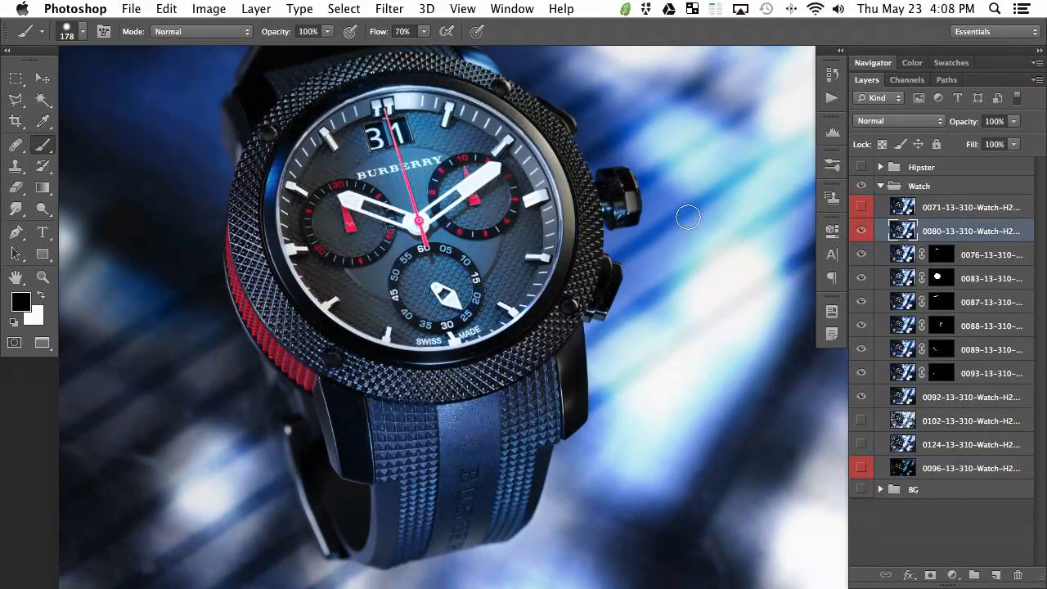
pyautogui.press('Delete')
# Select red layer 0071 and compare it with the composite by repeatedly toggling its visibility.
pyautogui.click(921, 210)
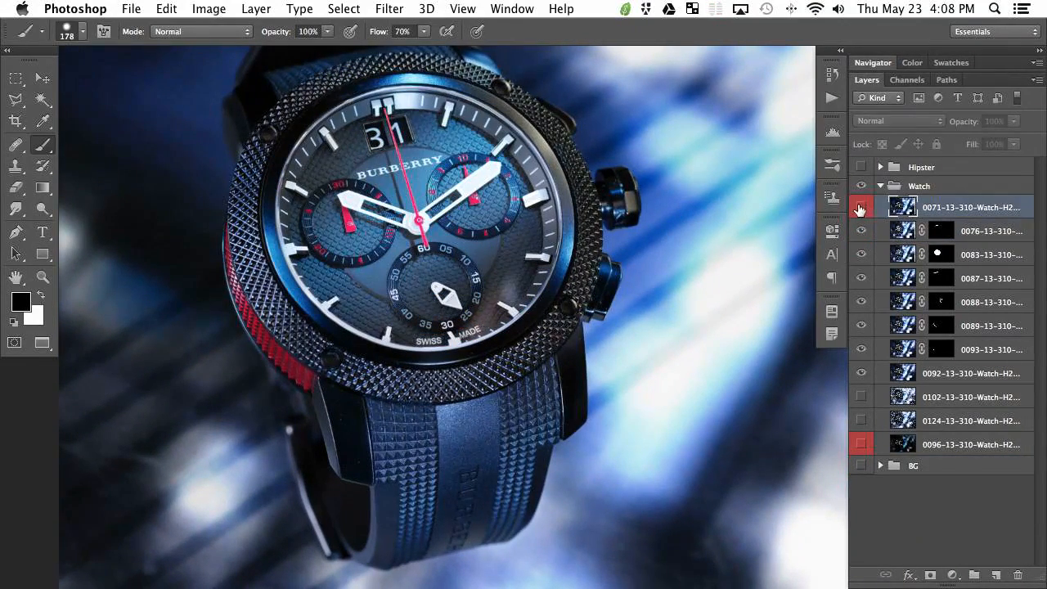
pyautogui.click(862, 208)
pyautogui.click(861, 210)
pyautogui.click(860, 207)
pyautogui.click(857, 209)
pyautogui.click(858, 209)
pyautogui.click(856, 211)
pyautogui.click(854, 211)
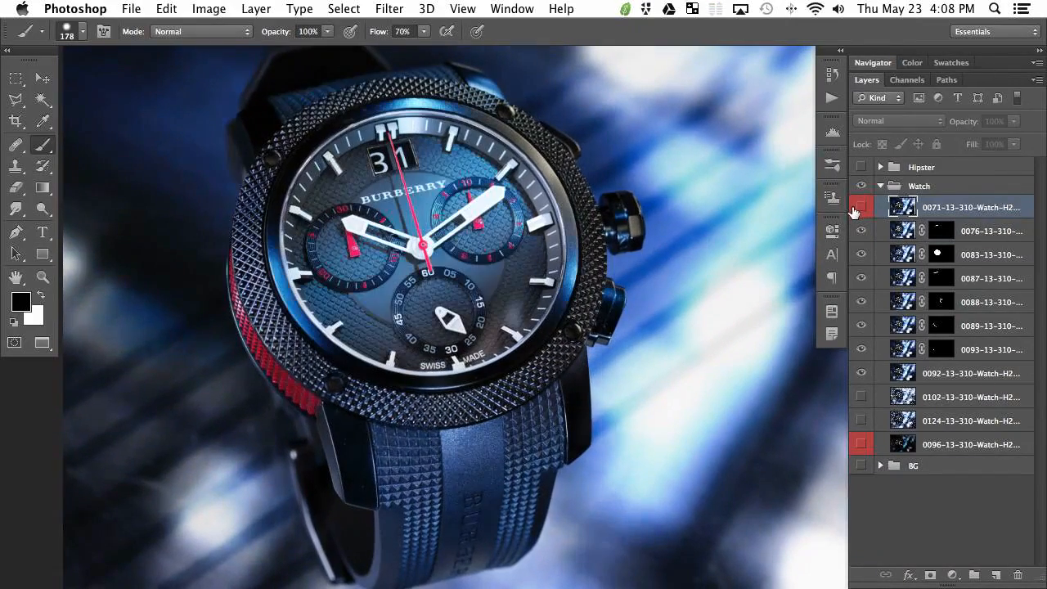
pyautogui.click(861, 209)
pyautogui.moveTo(459, 331); pyautogui.dragTo(458, 353)
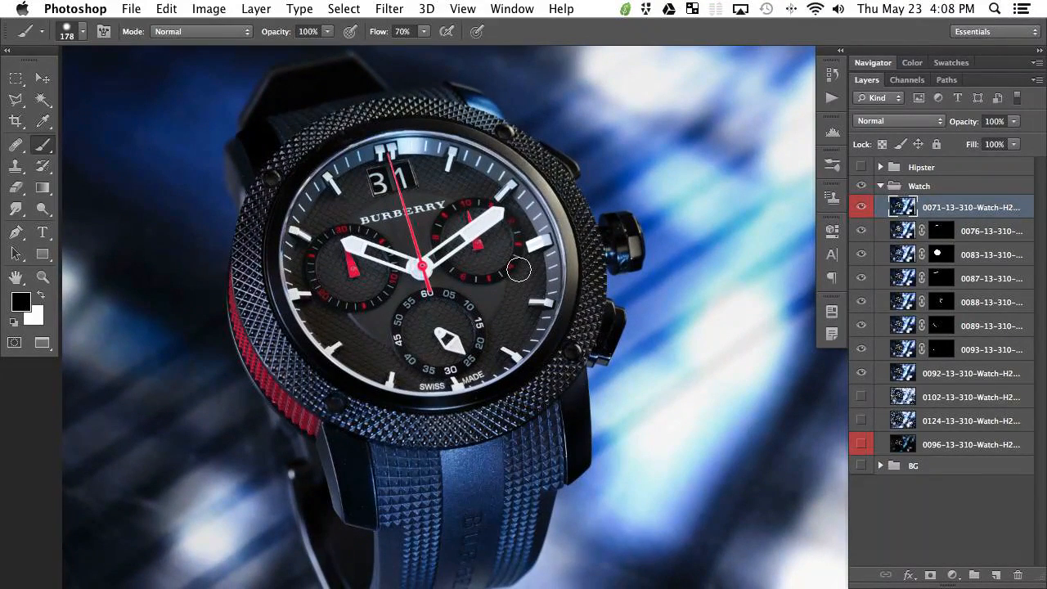
pyautogui.press('super+comma')
pyautogui.press('super+comma')
pyautogui.press('super+comma')
pyautogui.press('super+comma')
pyautogui.press('super+comma')
pyautogui.press('super+comma')
pyautogui.press('super+comma')
pyautogui.press('super+comma')
pyautogui.press('super+comma')
pyautogui.press('super+comma')
# Examine the keyboard shortcut assigned to the Hide Layers command and leave the shortcut settings unchanged.
pyautogui.click(167, 9)
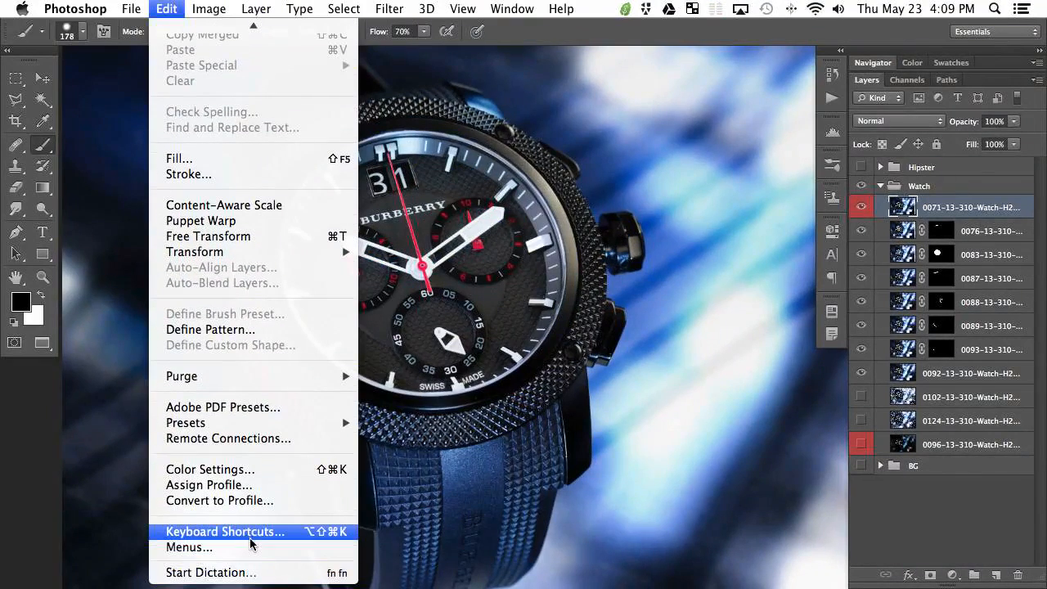
pyautogui.click(255, 532)
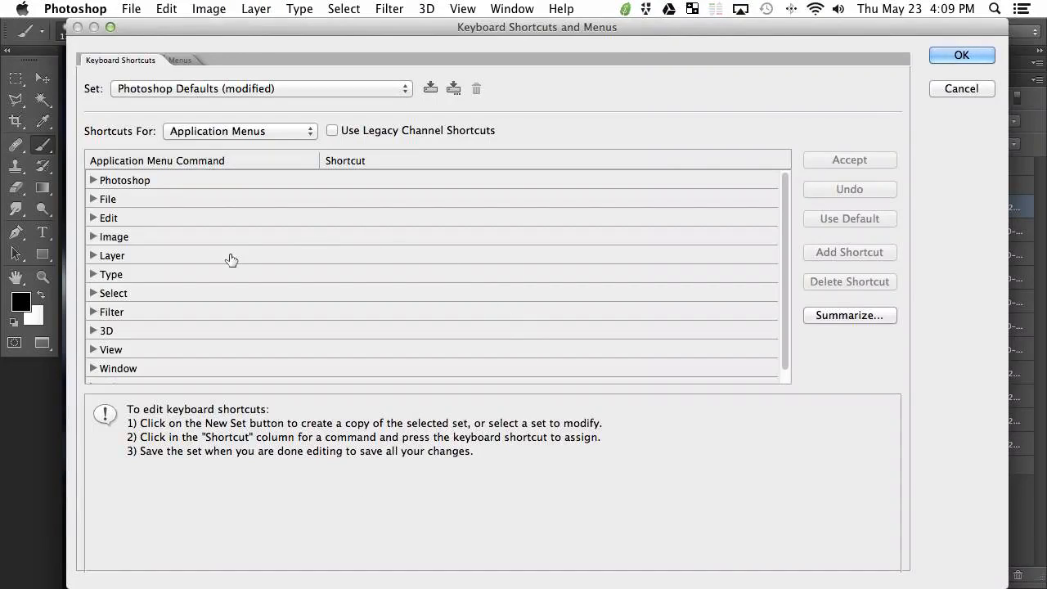
pyautogui.click(93, 255)
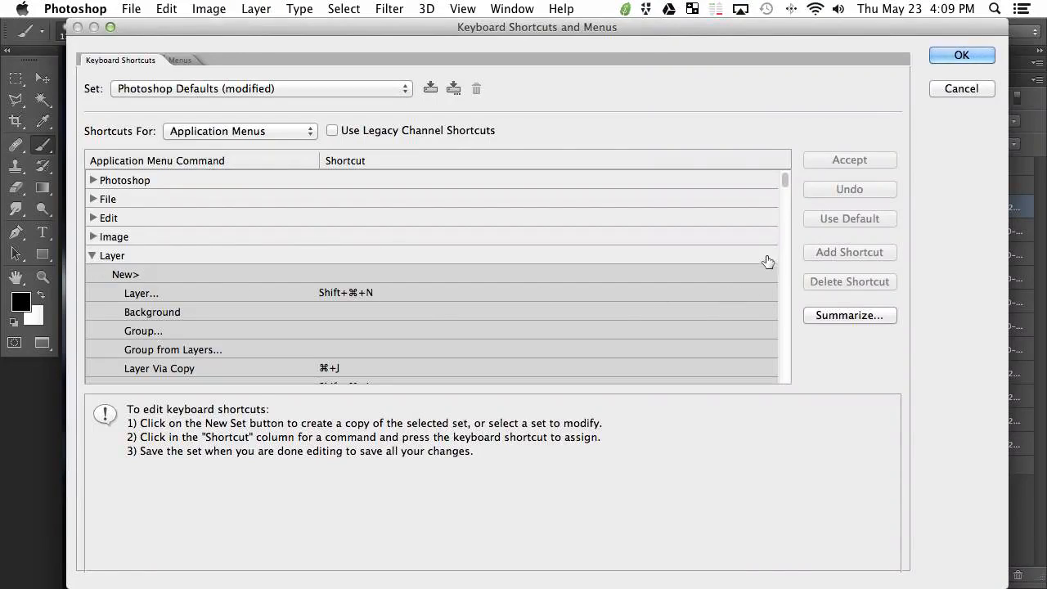
pyautogui.moveTo(785, 179); pyautogui.dragTo(799, 330)
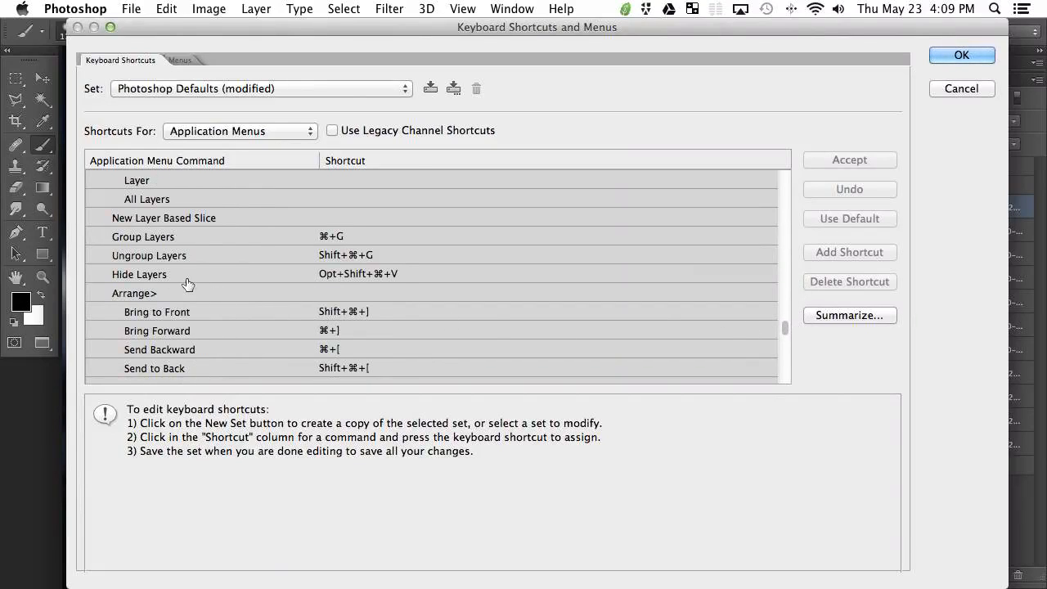
pyautogui.click(360, 276)
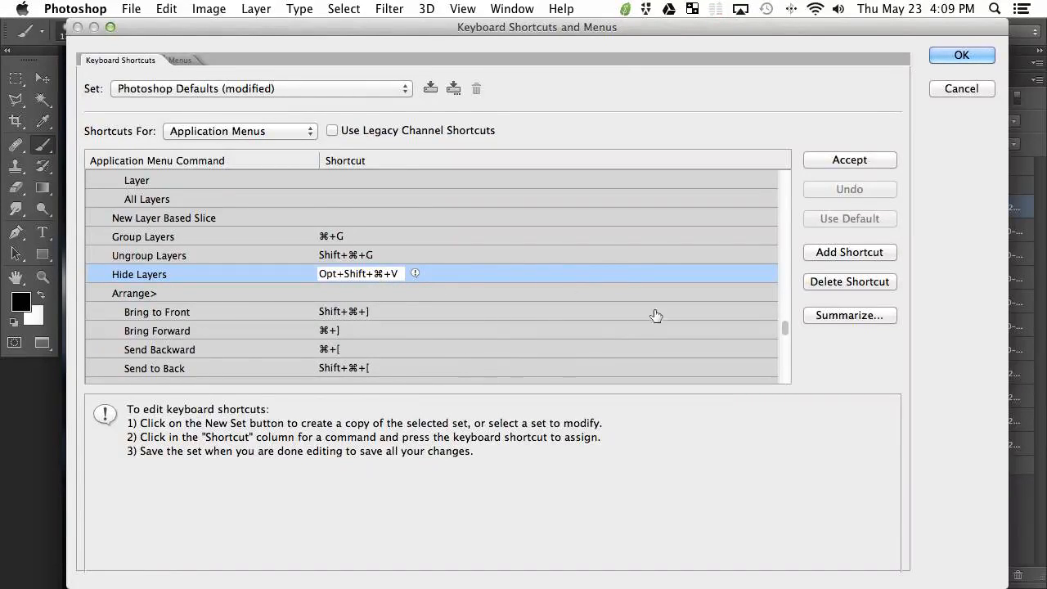
pyautogui.click(477, 185)
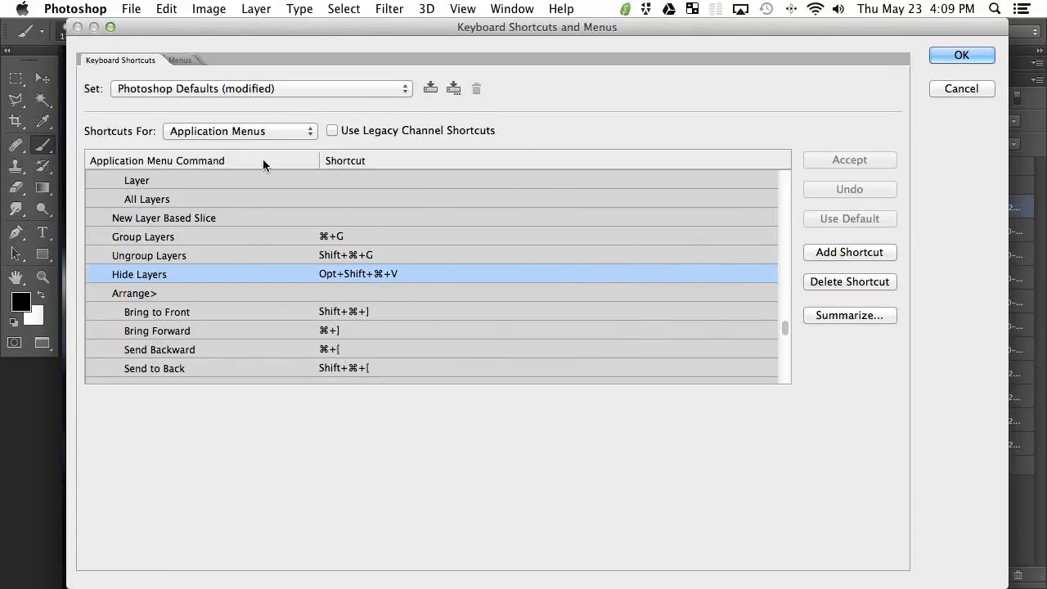
pyautogui.moveTo(787, 327); pyautogui.dragTo(788, 292)
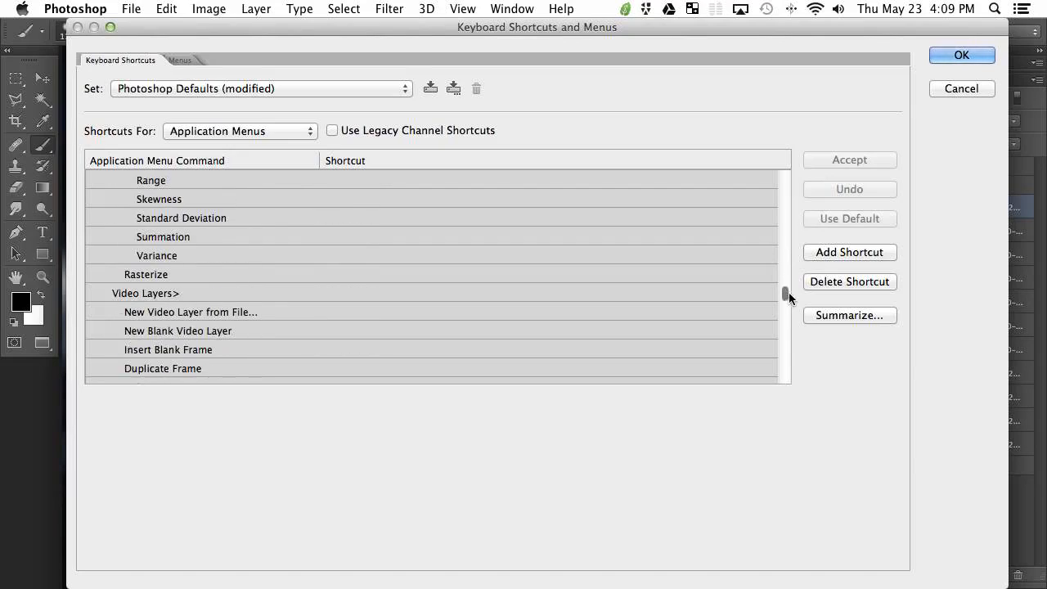
pyautogui.click(959, 88)
# Recheck red layer 0071 once more and delete it from the Watch group.
pyautogui.click(864, 209)
pyautogui.click(864, 210)
pyautogui.press('Delete')
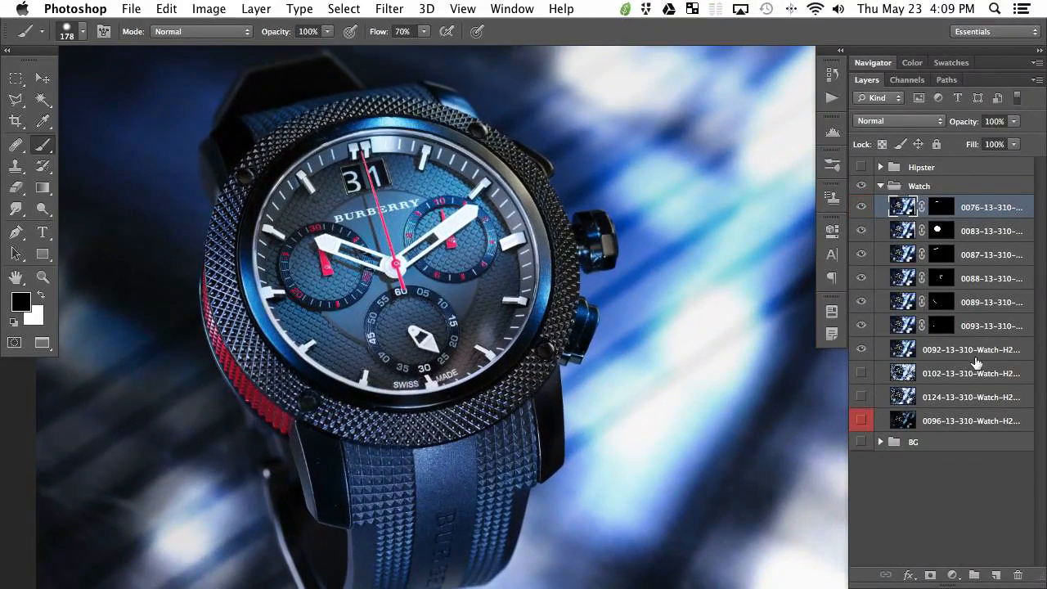
# Group the layers from 0076 down to 0092 and name the new group Watch 1.
pyautogui.keyDown('shift'); pyautogui.click(956, 350); pyautogui.keyUp('shift')
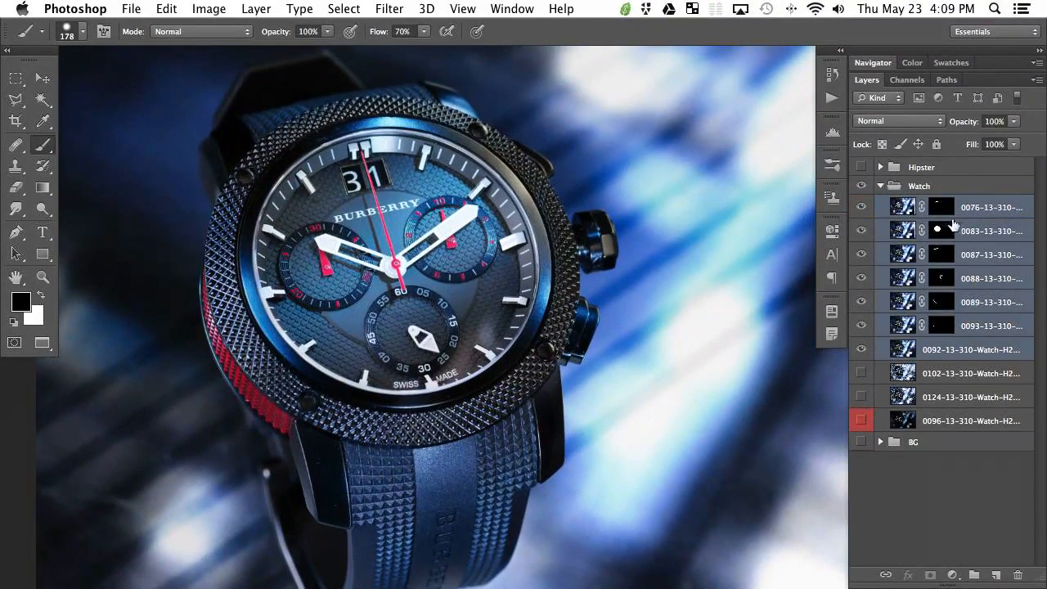
pyautogui.press('super+g')
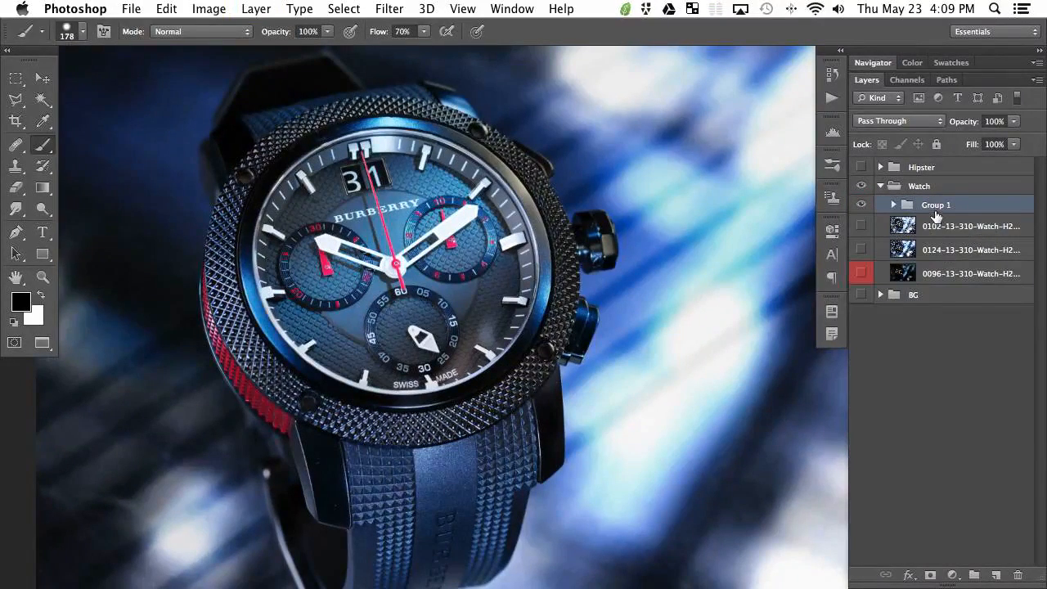
pyautogui.doubleClick(938, 206)
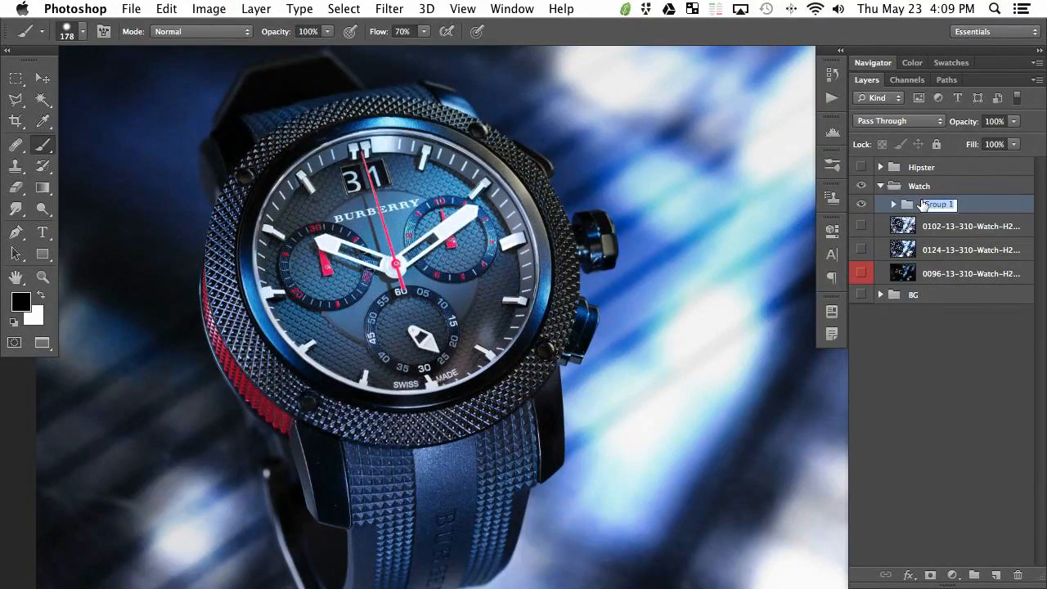
pyautogui.write('Watch 1')
pyautogui.press('Return')
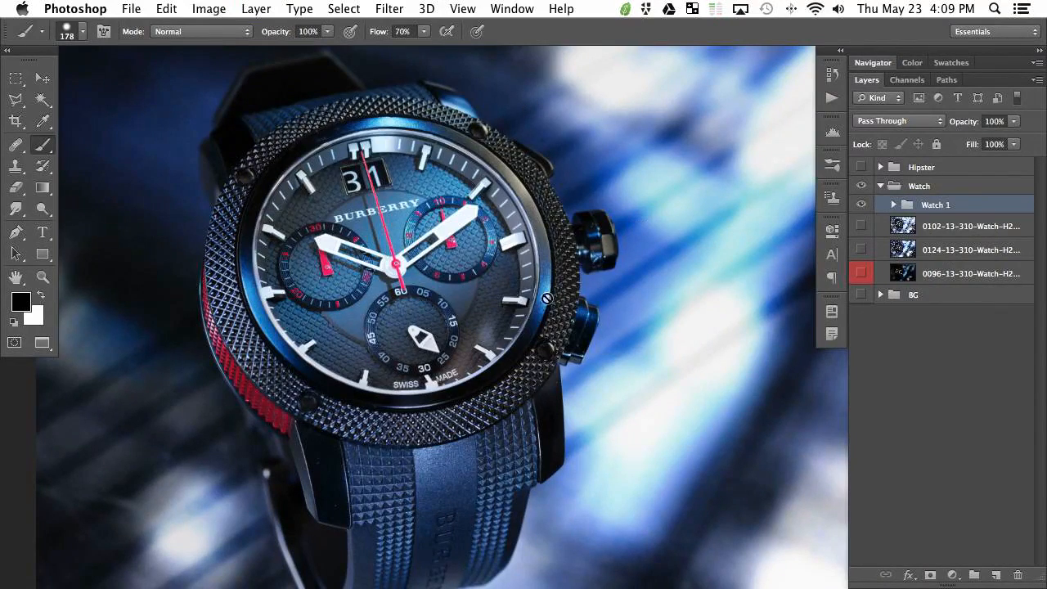
# View the whole image and compare it with all masked layers in the Watch 1 group hidden and shown.
pyautogui.moveTo(473, 404); pyautogui.dragTo(501, 416)
pyautogui.press('super+0')
pyautogui.press('super+minus')
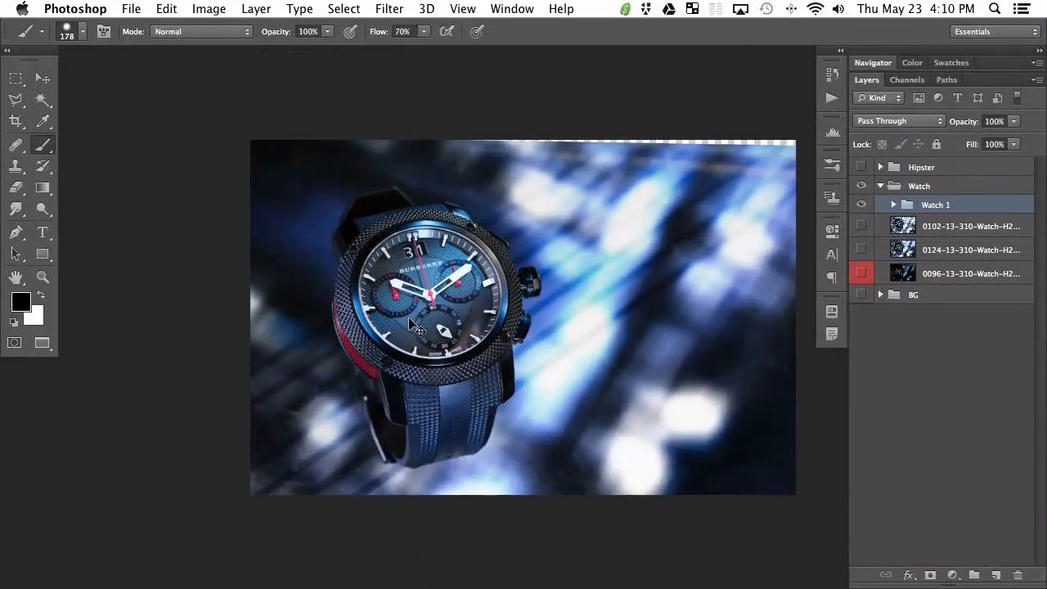
pyautogui.moveTo(547, 305); pyautogui.dragTo(531, 293)
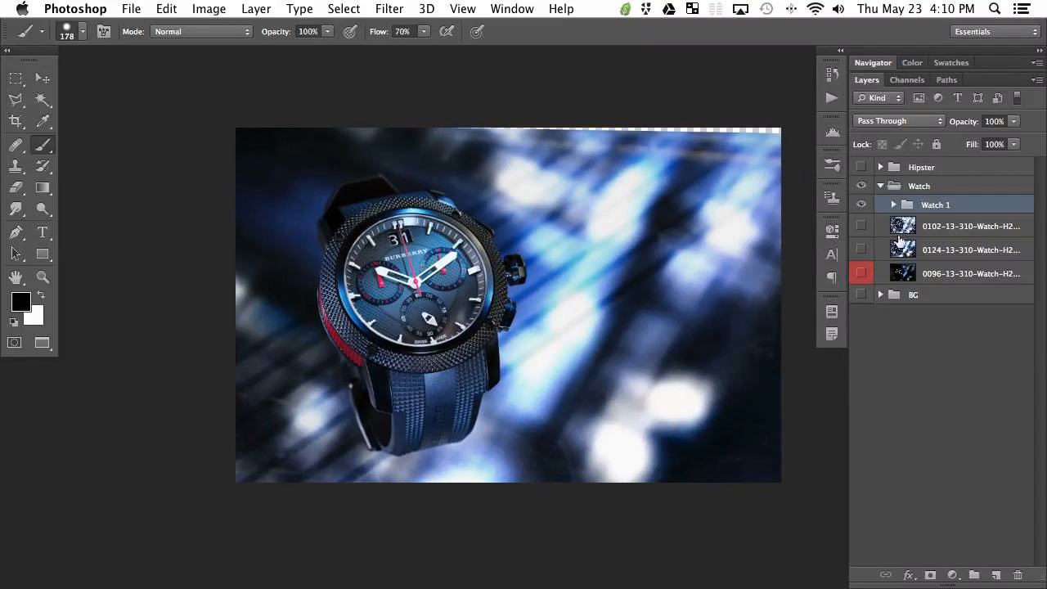
pyautogui.click(894, 206)
pyautogui.moveTo(863, 227); pyautogui.dragTo(863, 349)
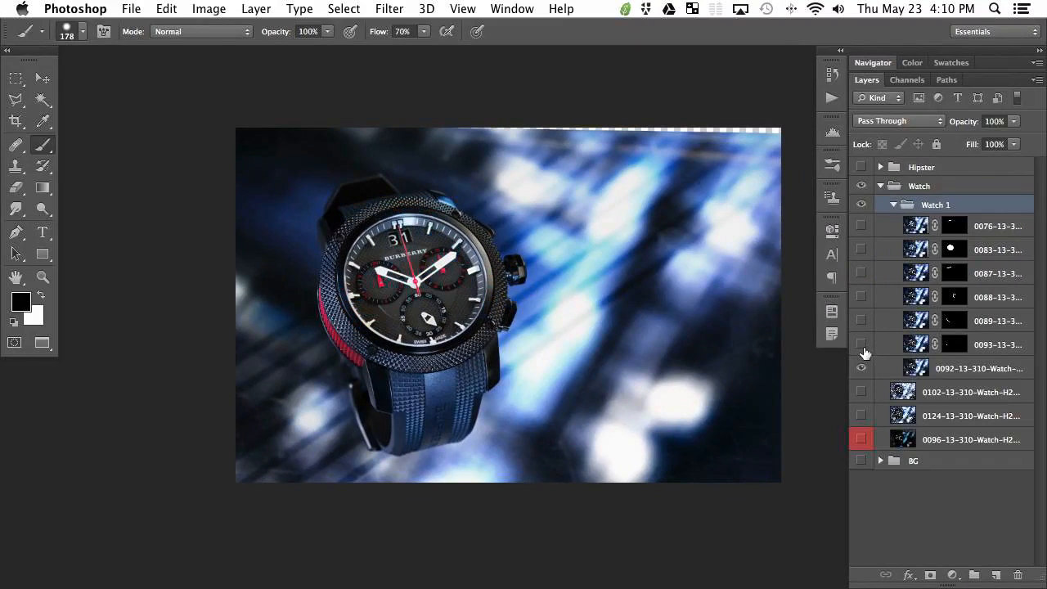
pyautogui.moveTo(861, 344); pyautogui.dragTo(860, 227)
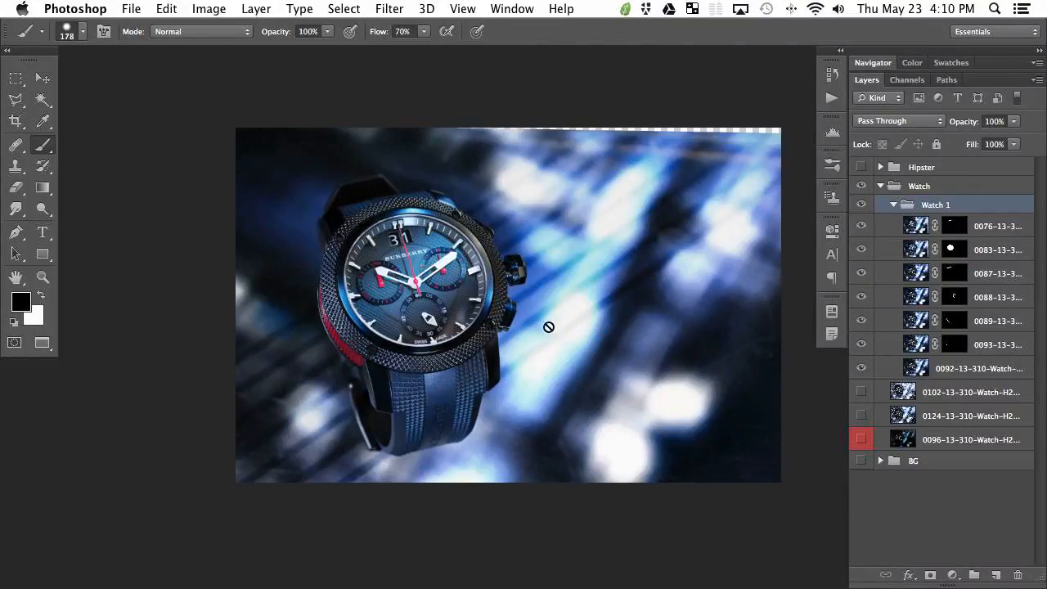
# Examine the effect of masked layer 0083 on the watch dial up close by toggling its visibility.
pyautogui.click(861, 252)
pyautogui.click(862, 251)
pyautogui.click(864, 252)
pyautogui.click(865, 251)
pyautogui.press('super+plus')
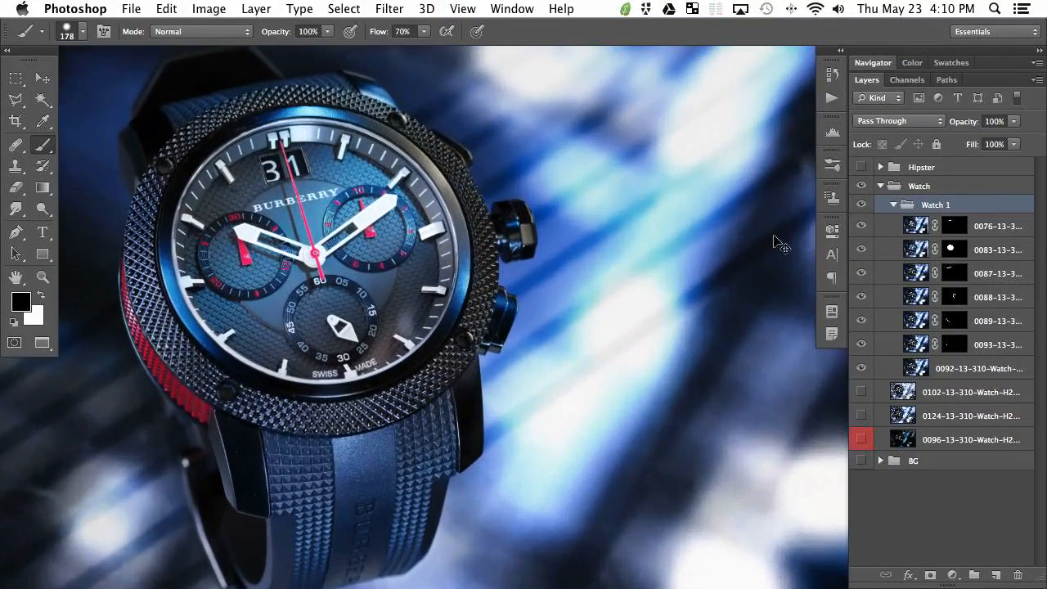
pyautogui.moveTo(454, 270); pyautogui.dragTo(483, 321)
pyautogui.click(862, 251)
pyautogui.click(862, 251)
pyautogui.click(862, 251)
pyautogui.click(862, 251)
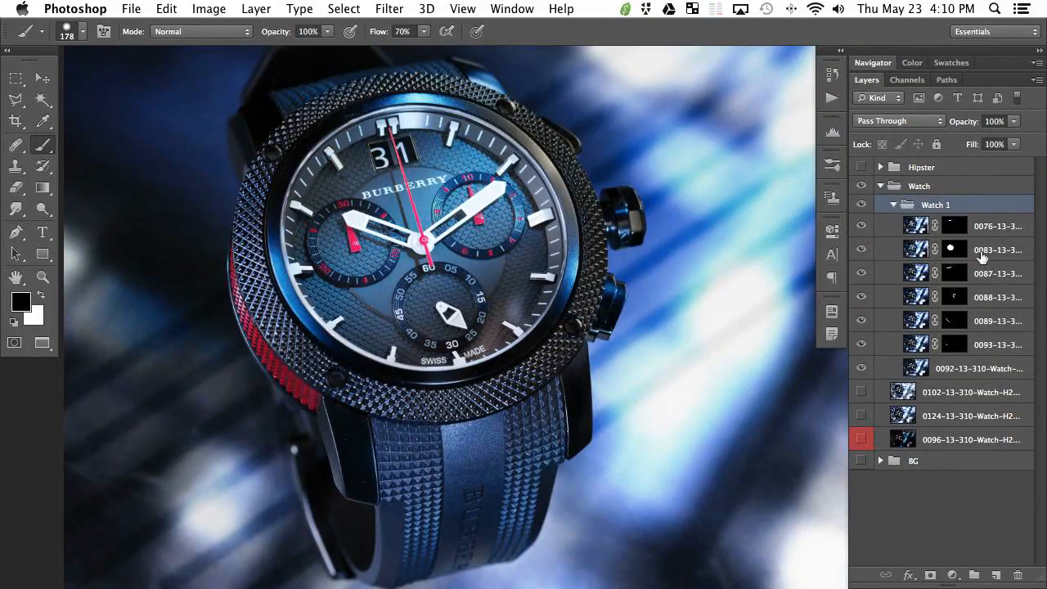
pyautogui.click(861, 250)
pyautogui.click(862, 250)
# Add a Hue/Saturation adjustment layer directly above layer 0083, leaving its settings at default.
pyautogui.click(966, 255)
pyautogui.click(861, 251)
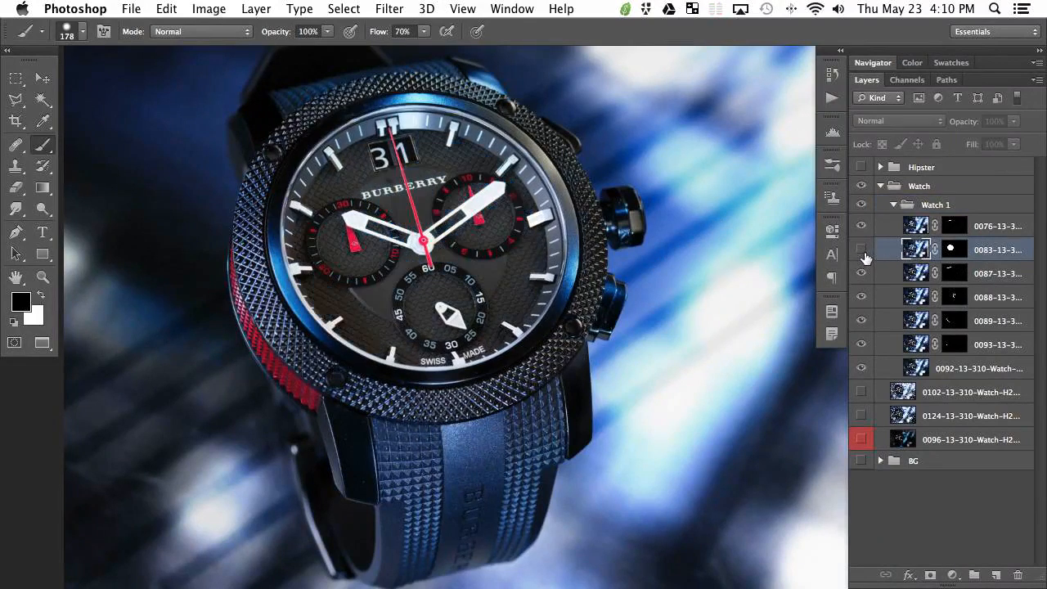
pyautogui.click(861, 250)
pyautogui.moveTo(573, 381)
pyautogui.mouseDown()
pyautogui.moveTo(603, 358)
pyautogui.moveTo(588, 368)
pyautogui.mouseUp()
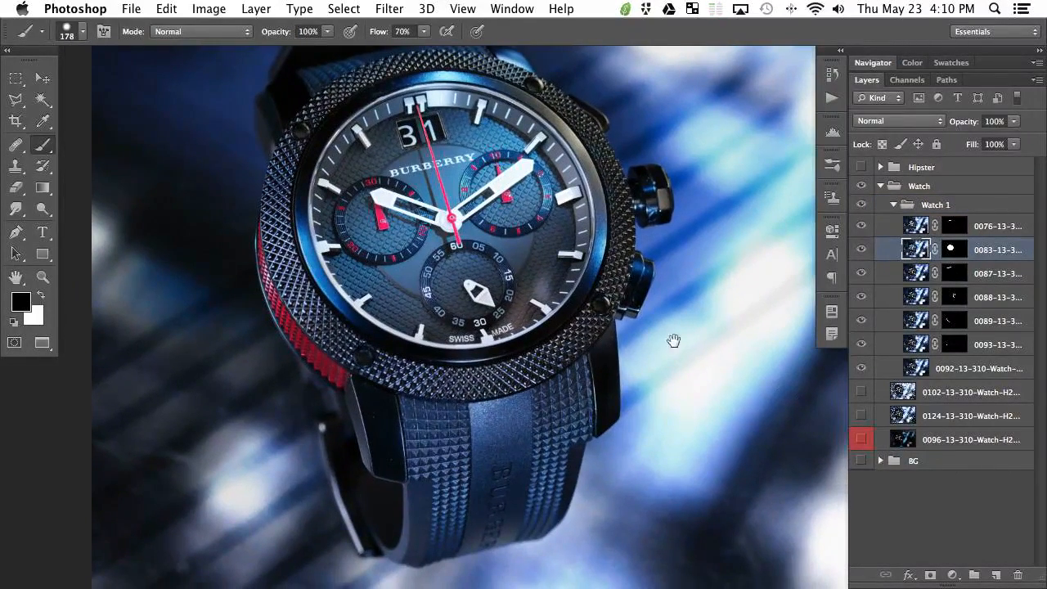
pyautogui.moveTo(679, 345); pyautogui.dragTo(663, 392)
pyautogui.click(952, 576)
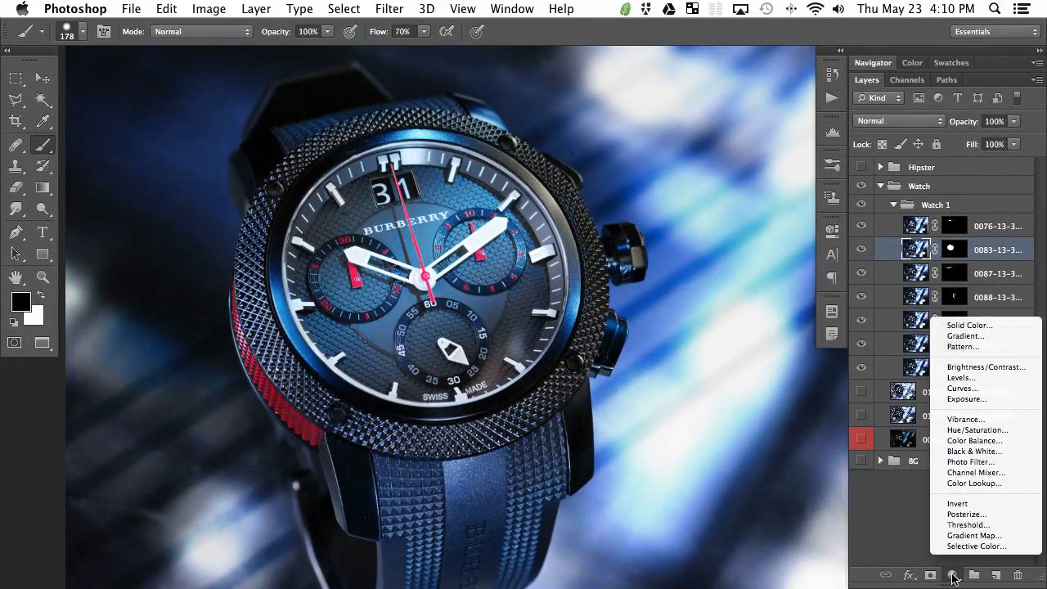
pyautogui.click(985, 432)
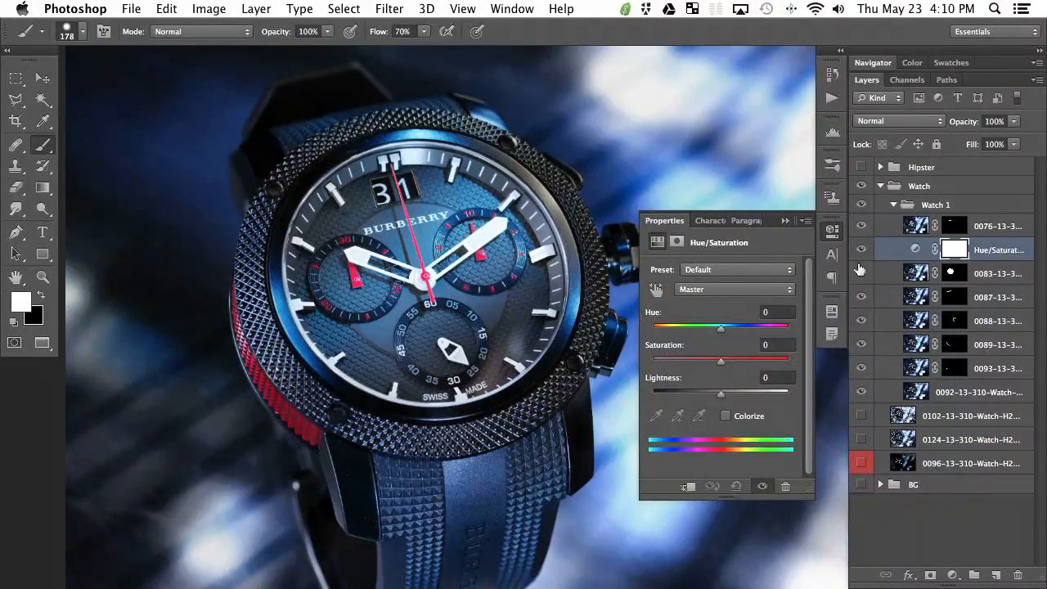
pyautogui.click(831, 239)
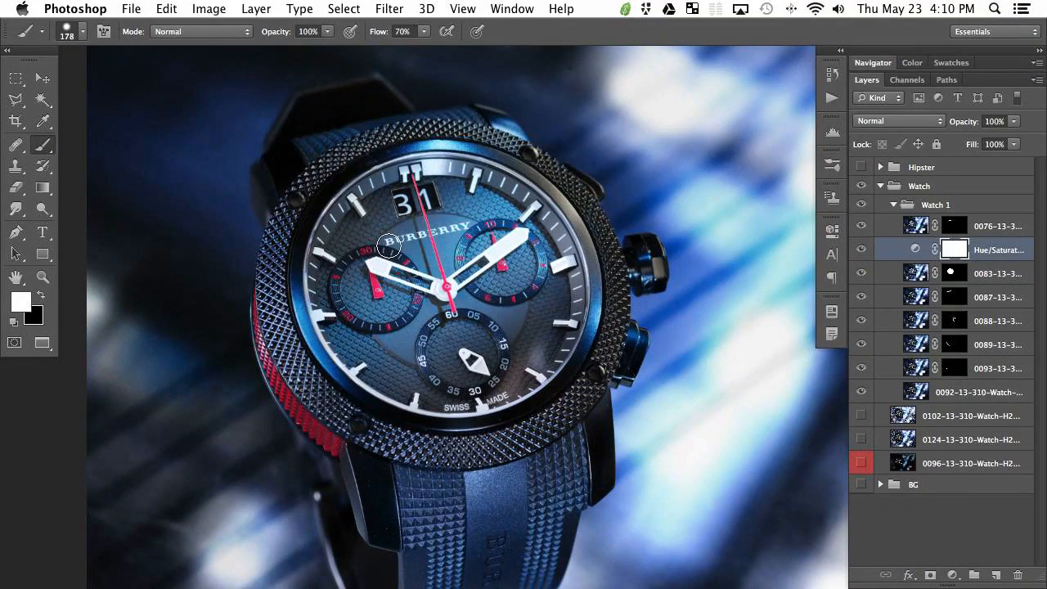
# Move the Hue/Saturation layer up to the top of the layer stack and back down above layer 0083.
pyautogui.press('super+bracketright')
pyautogui.press('super+bracketright')
pyautogui.press('super+bracketright')
pyautogui.press('super+bracketright')
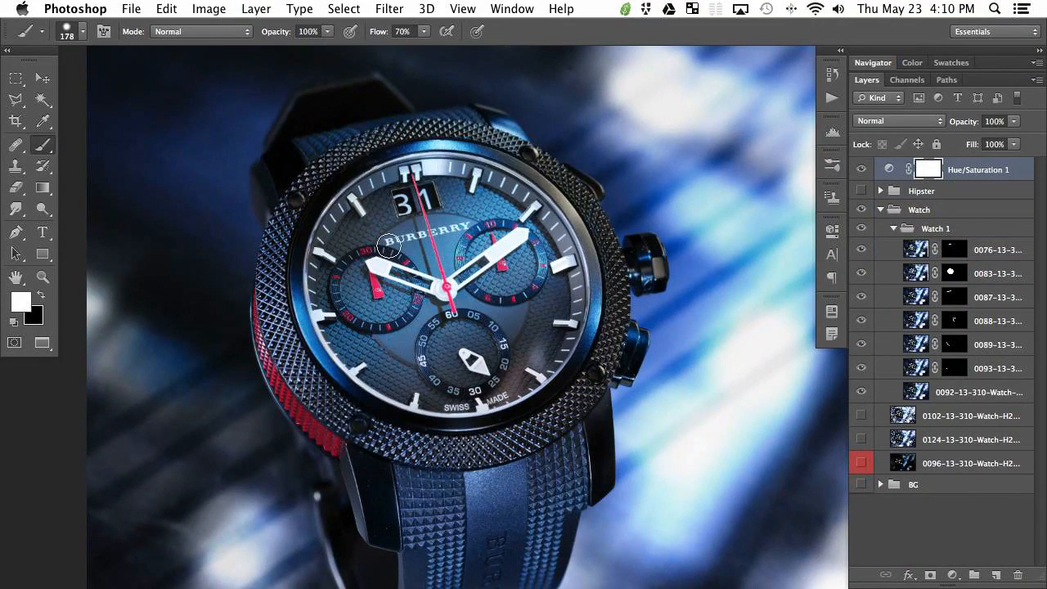
pyautogui.press('super+bracketleft')
pyautogui.press('super+bracketleft')
pyautogui.press('super+bracketleft')
pyautogui.press('super+bracketleft')
pyautogui.press('super+bracketleft')
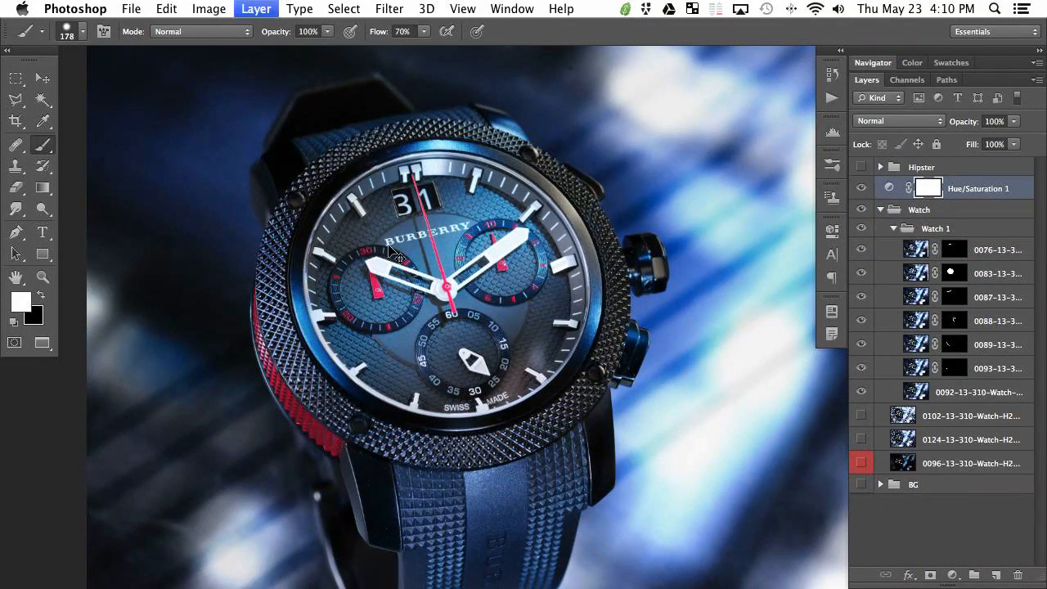
pyautogui.press('super+bracketright')
# Create a new empty layer and move it to the top of the stack, above the Hipster group.
pyautogui.press('super+alt+shift+n')
pyautogui.press('x')
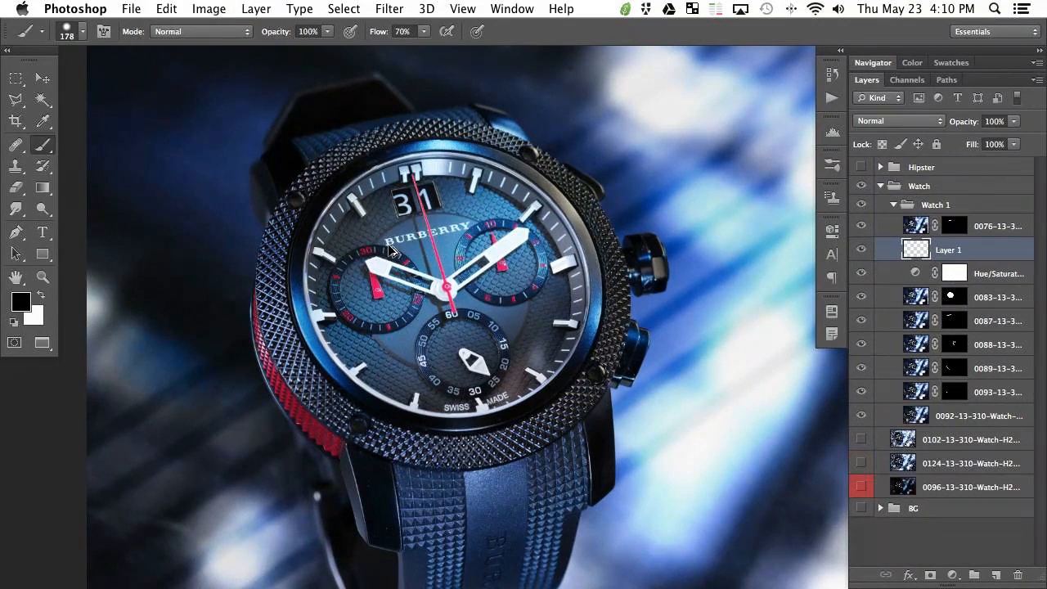
pyautogui.press('super+bracketright')
pyautogui.press('super+bracketright')
pyautogui.press('super+bracketright')
pyautogui.press('super+bracketright')
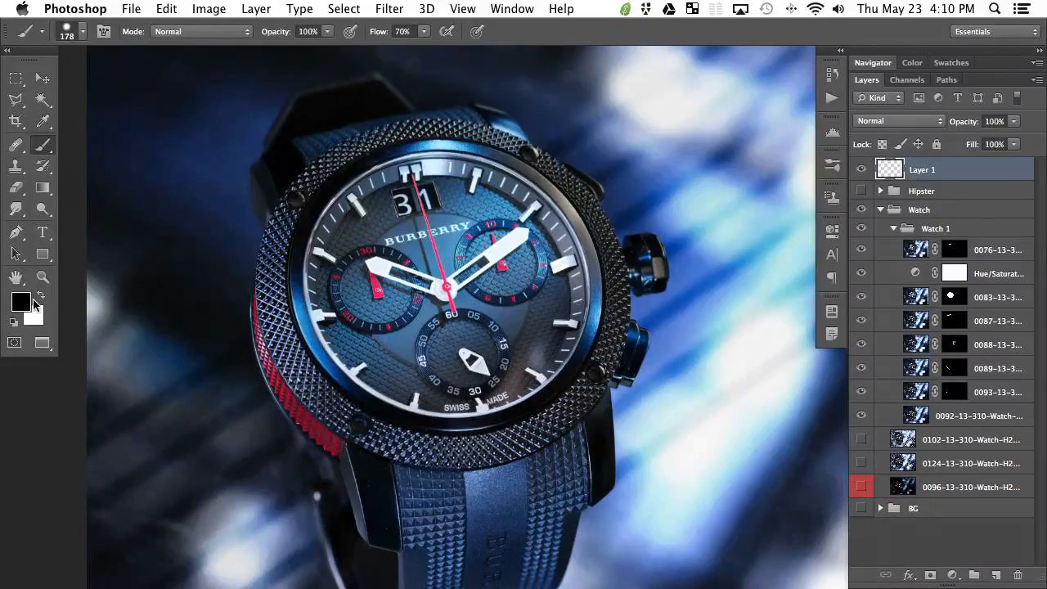
# Set the foreground colour to bright red and brush over the watch dial on Layer 1.
pyautogui.click(27, 303)
pyautogui.click(568, 188)
pyautogui.click(774, 159)
pyautogui.moveTo(647, 240)
pyautogui.mouseDown()
pyautogui.moveTo(468, 236)
pyautogui.moveTo(527, 188)
pyautogui.mouseUp()
pyautogui.moveTo(340, 324)
pyautogui.mouseDown()
pyautogui.moveTo(522, 215)
pyautogui.moveTo(447, 383)
pyautogui.moveTo(623, 297)
pyautogui.moveTo(449, 414)
pyautogui.moveTo(408, 196)
pyautogui.moveTo(299, 378)
pyautogui.moveTo(278, 368)
pyautogui.moveTo(443, 258)
pyautogui.moveTo(395, 146)
pyautogui.moveTo(347, 351)
pyautogui.moveTo(407, 315)
pyautogui.moveTo(339, 234)
pyautogui.mouseUp()
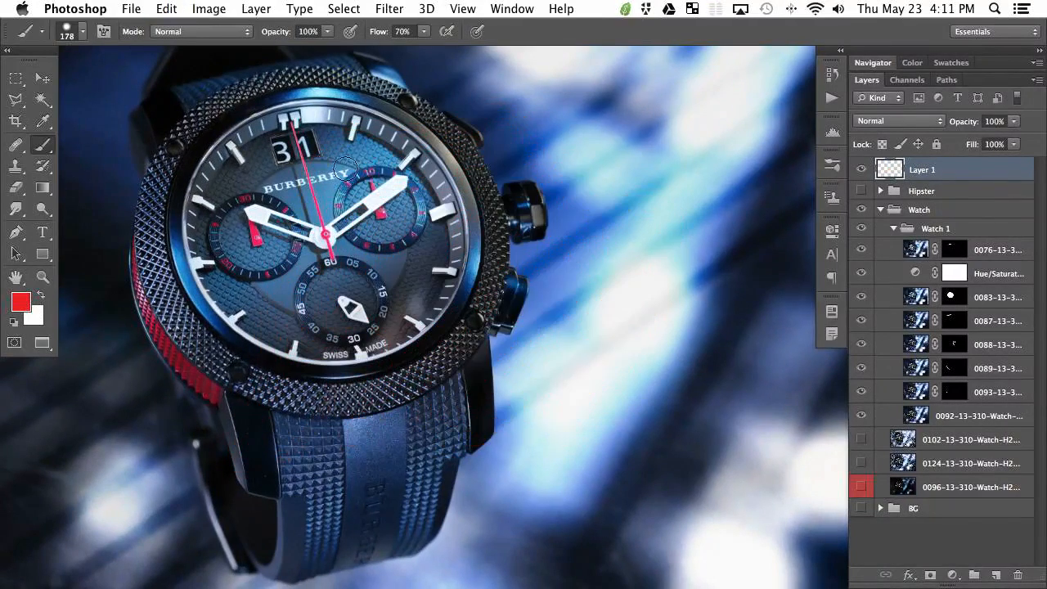
pyautogui.moveTo(352, 176)
pyautogui.mouseDown()
pyautogui.moveTo(385, 143)
pyautogui.moveTo(329, 354)
pyautogui.moveTo(311, 205)
pyautogui.moveTo(360, 270)
pyautogui.moveTo(352, 237)
pyautogui.moveTo(200, 274)
pyautogui.moveTo(230, 151)
pyautogui.mouseUp()
# Add another new layer, set the foreground colour to white, enlarge the brush to 490, and paint broad strokes across the watch.
pyautogui.press('super+alt+shift+n')
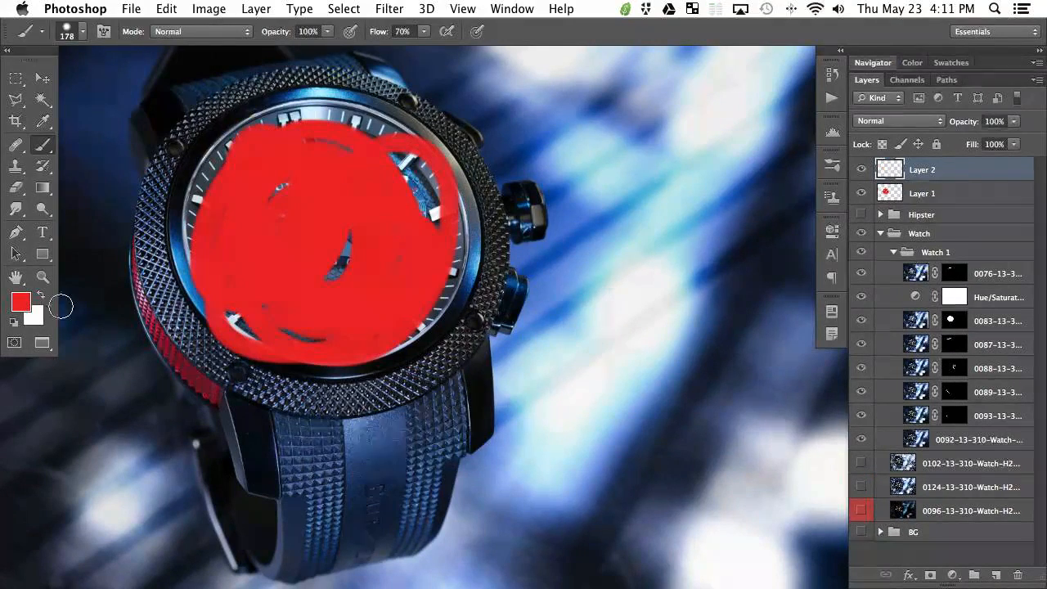
pyautogui.click(20, 302)
pyautogui.click(375, 177)
pyautogui.press('Return')
pyautogui.press(']')
pyautogui.press(']')
pyautogui.press(']')
pyautogui.press(']')
pyautogui.moveTo(458, 89)
pyautogui.mouseDown()
pyautogui.moveTo(49, 270)
pyautogui.moveTo(106, 245)
pyautogui.moveTo(142, 504)
pyautogui.moveTo(106, 533)
pyautogui.moveTo(112, 486)
pyautogui.mouseUp()
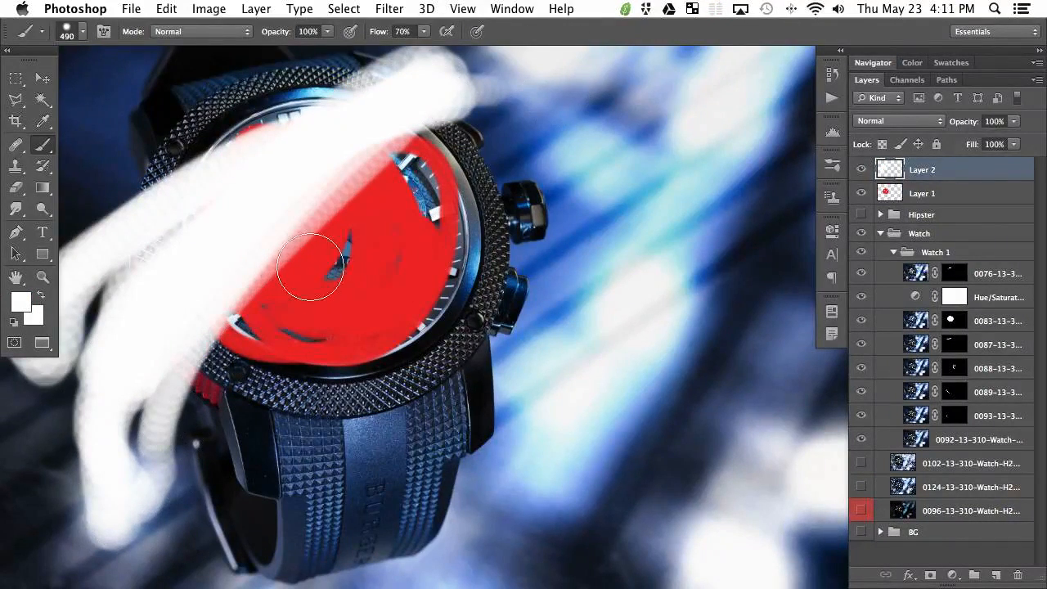
# Compare the image with Layer 2 hidden and shown, and clip Layer 2 to the red Layer 1 with a clipping mask.
pyautogui.hscroll(-4, 466, 82)
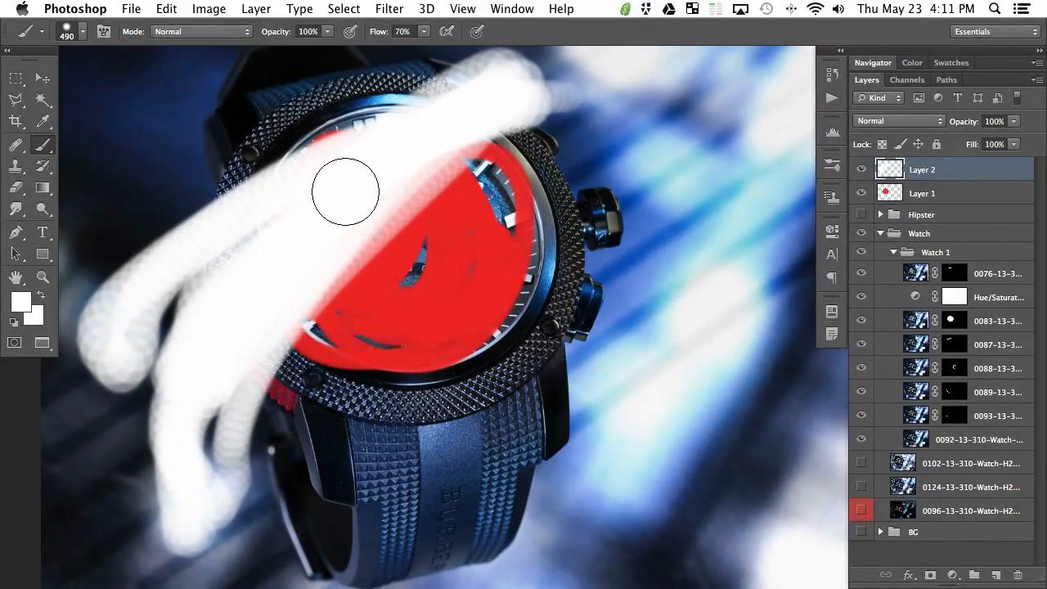
pyautogui.click(860, 170)
pyautogui.click(860, 171)
pyautogui.rightClick(964, 176)
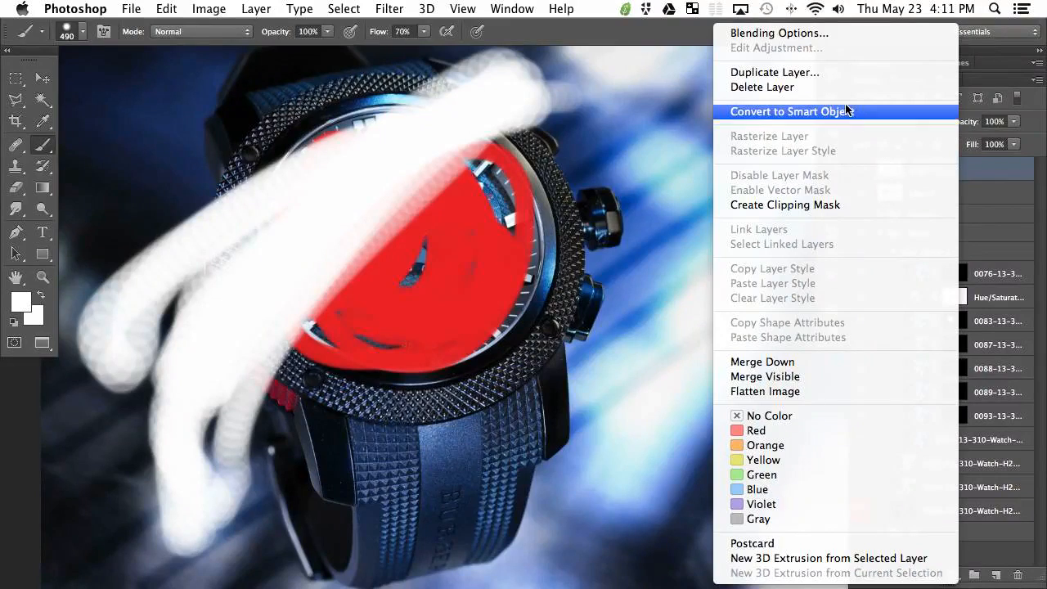
pyautogui.click(800, 207)
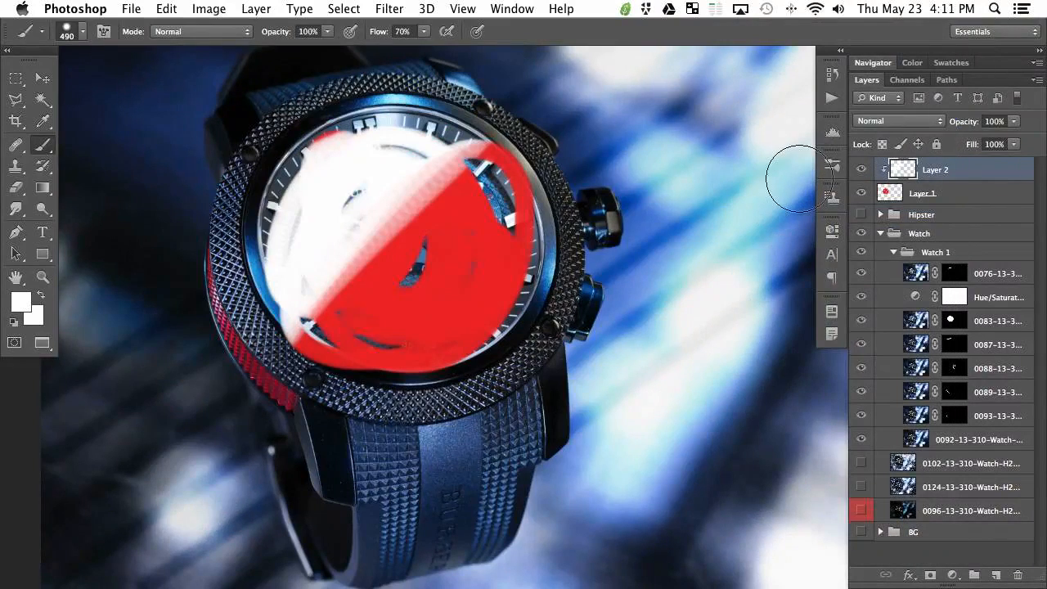
# Delete an elliptical area of Layer 2's white paint over the dial's lower-right part and clear the selection.
pyautogui.moveTo(968, 129)
pyautogui.mouseDown()
pyautogui.moveTo(938, 128)
pyautogui.moveTo(1011, 128)
pyautogui.mouseUp()
pyautogui.press('m')
pyautogui.moveTo(483, 204); pyautogui.dragTo(669, 350)
pyautogui.hotkey('shift', 'm')
pyautogui.moveTo(364, 192); pyautogui.dragTo(662, 502)
pyautogui.press('super+d')
pyautogui.press('super+shift+d')
pyautogui.press('Delete')
pyautogui.press('super+d')
# Enlarge the brush to 1558, add a layer mask to Layer 2, and set the brush flow to 20%.
pyautogui.press('b')
pyautogui.moveTo(381, 303); pyautogui.dragTo(446, 220)
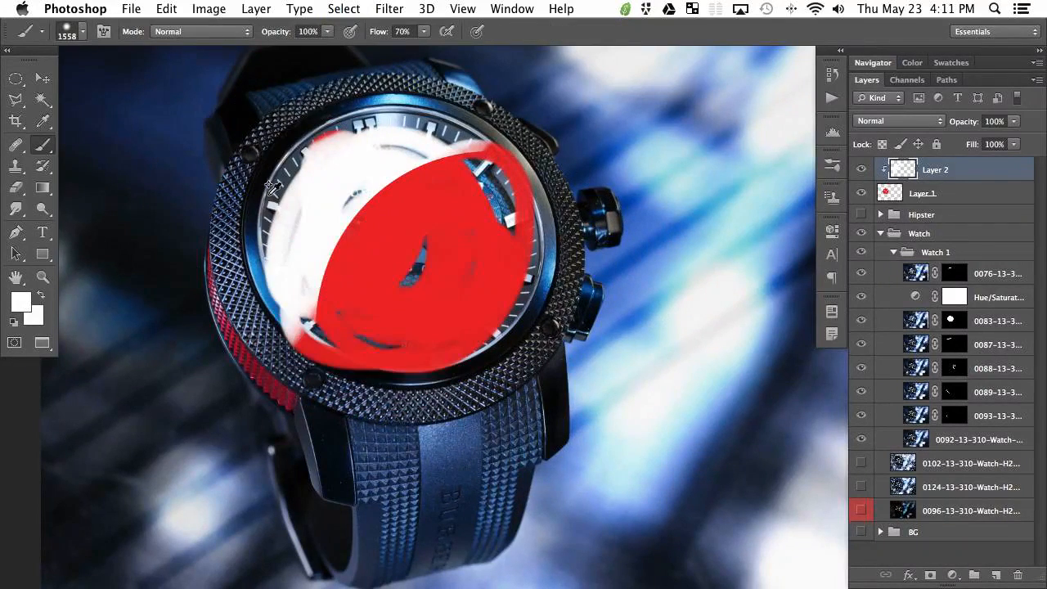
pyautogui.press('super+alt+m')
pyautogui.hotkey('shift', '2')
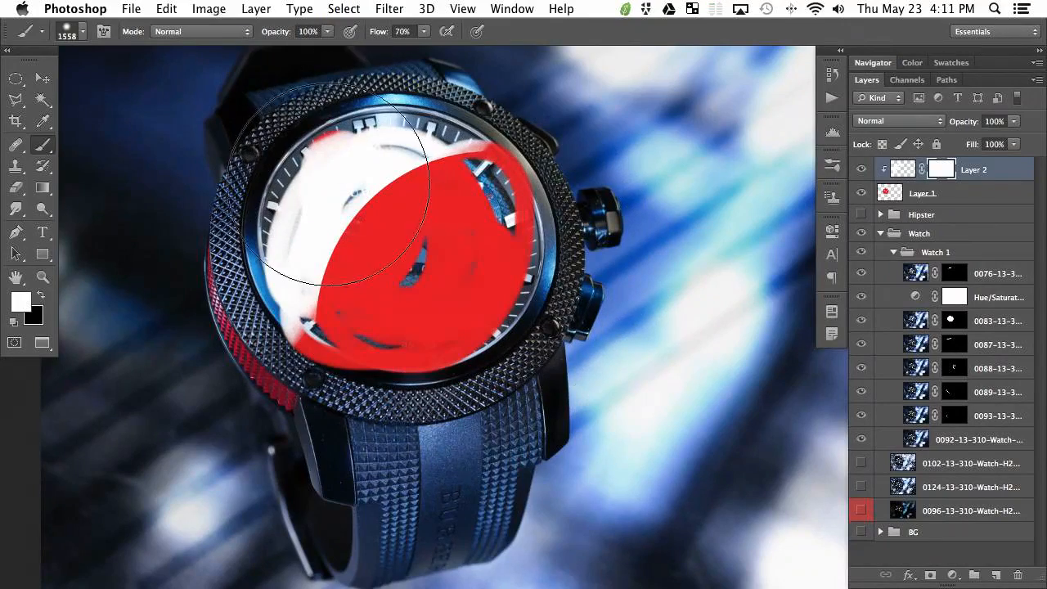
# Paint black on Layer 2's mask with a 2158 brush to fade the white paint, and compare with the layer hidden and shown.
pyautogui.press('x')
pyautogui.press(']')
pyautogui.press(']')
pyautogui.press(']')
pyautogui.press(']')
pyautogui.press(']')
pyautogui.press(']')
pyautogui.moveTo(257, 105)
pyautogui.mouseDown()
pyautogui.moveTo(234, 210)
pyautogui.moveTo(280, 164)
pyautogui.moveTo(234, 351)
pyautogui.moveTo(433, 35)
pyautogui.moveTo(234, 480)
pyautogui.moveTo(304, 345)
pyautogui.moveTo(269, 444)
pyautogui.moveTo(281, 117)
pyautogui.moveTo(351, 444)
pyautogui.moveTo(425, 84)
pyautogui.moveTo(549, 164)
pyautogui.mouseUp()
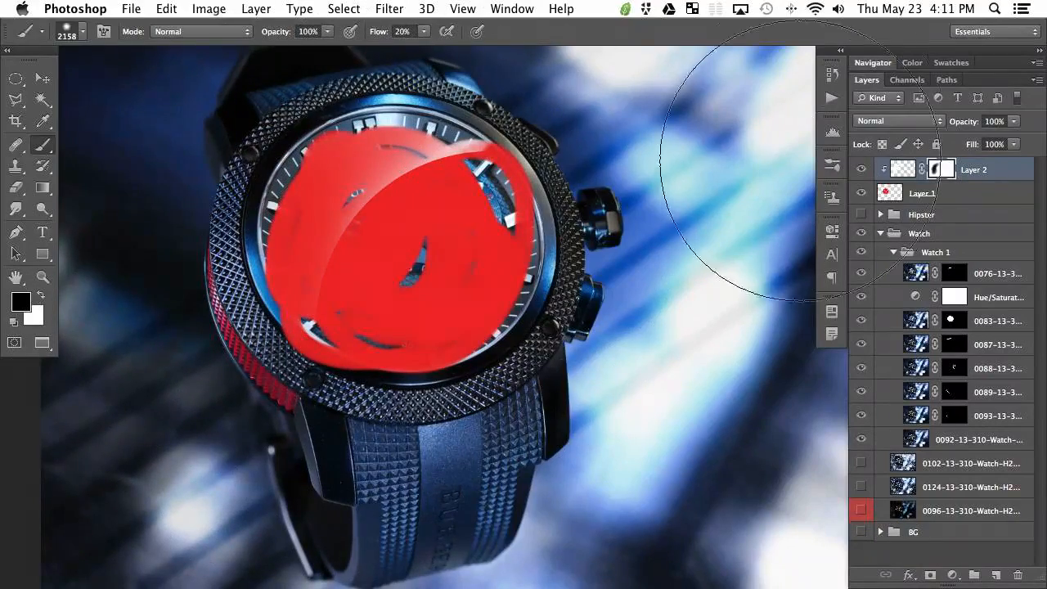
pyautogui.click(861, 170)
pyautogui.click(861, 171)
pyautogui.click(861, 170)
pyautogui.click(862, 170)
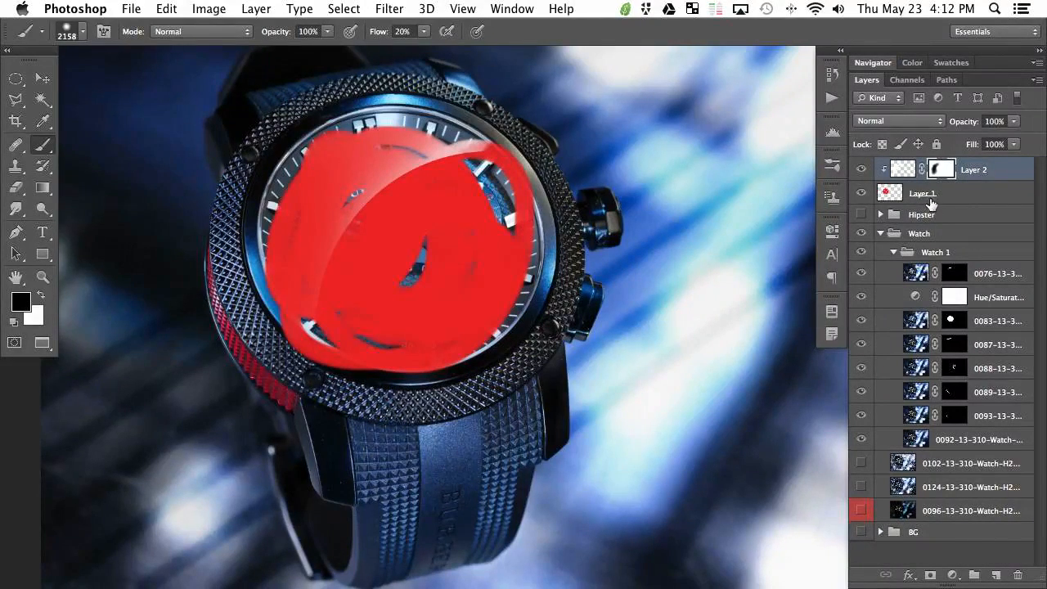
# Delete the painted demonstration layers, Layer 1 and Layer 2.
pyautogui.keyDown('shift'); pyautogui.click(968, 195); pyautogui.keyUp('shift')
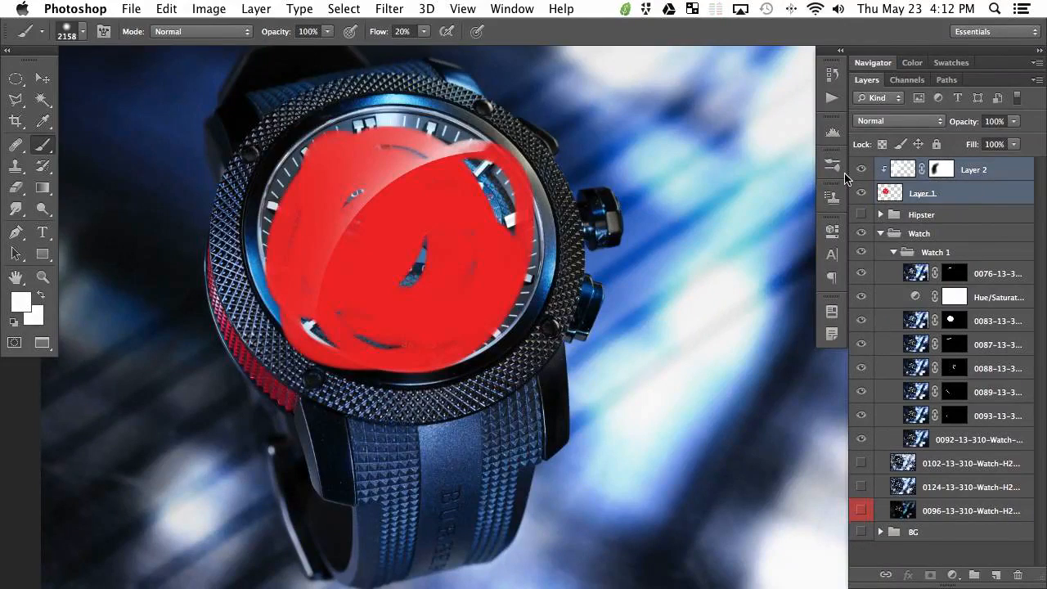
pyautogui.press('Delete')
pyautogui.click(859, 250)
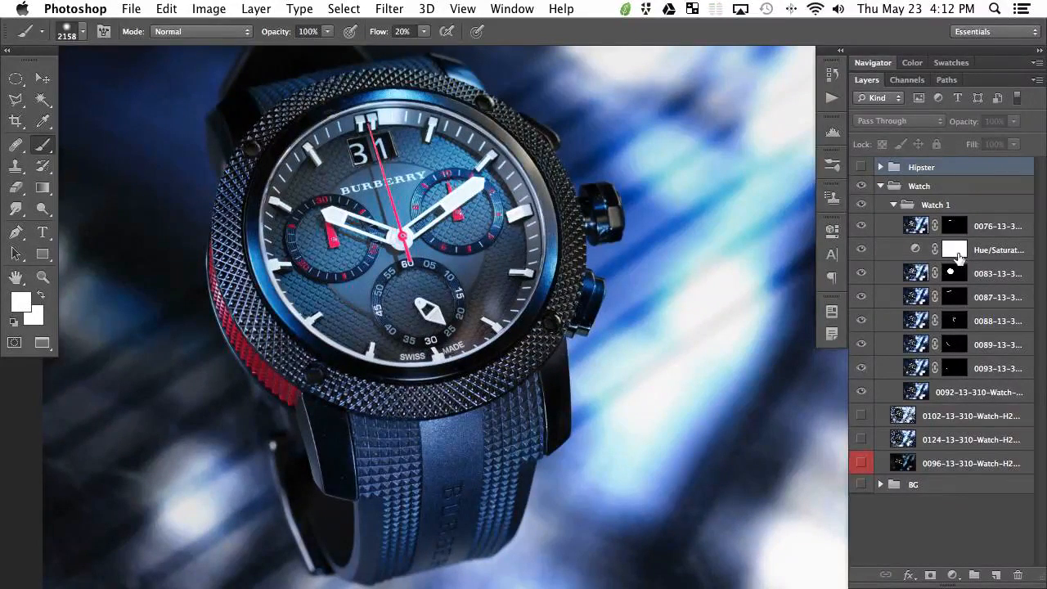
# Check which part of the dial layer 0083 covers, and clip the Hue/Saturation adjustment to that layer.
pyautogui.click(862, 273)
pyautogui.click(861, 273)
pyautogui.click(988, 252)
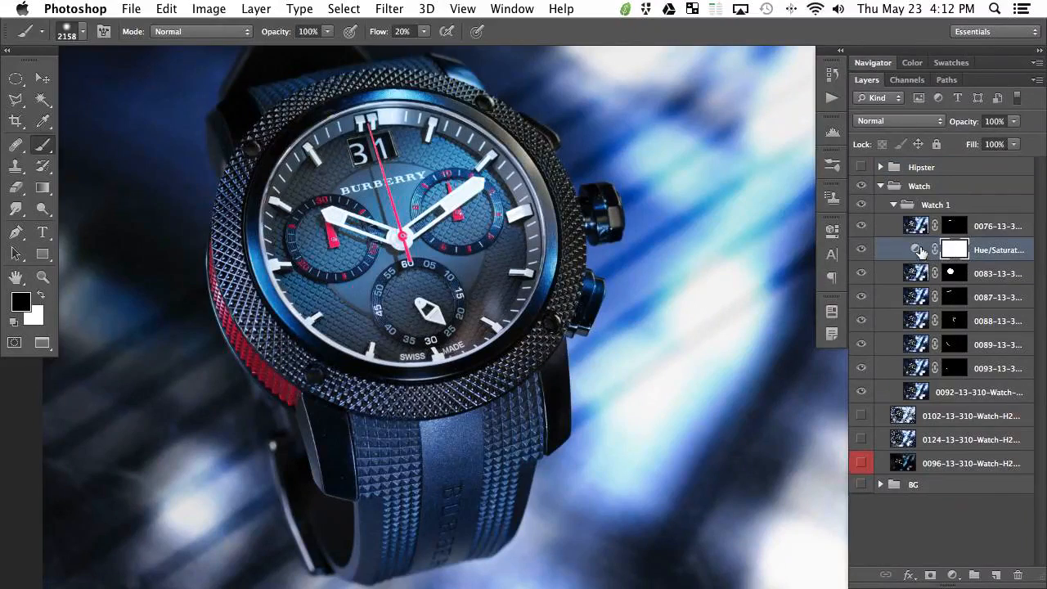
pyautogui.keyDown('alt'); pyautogui.click(901, 262); pyautogui.keyUp('alt')
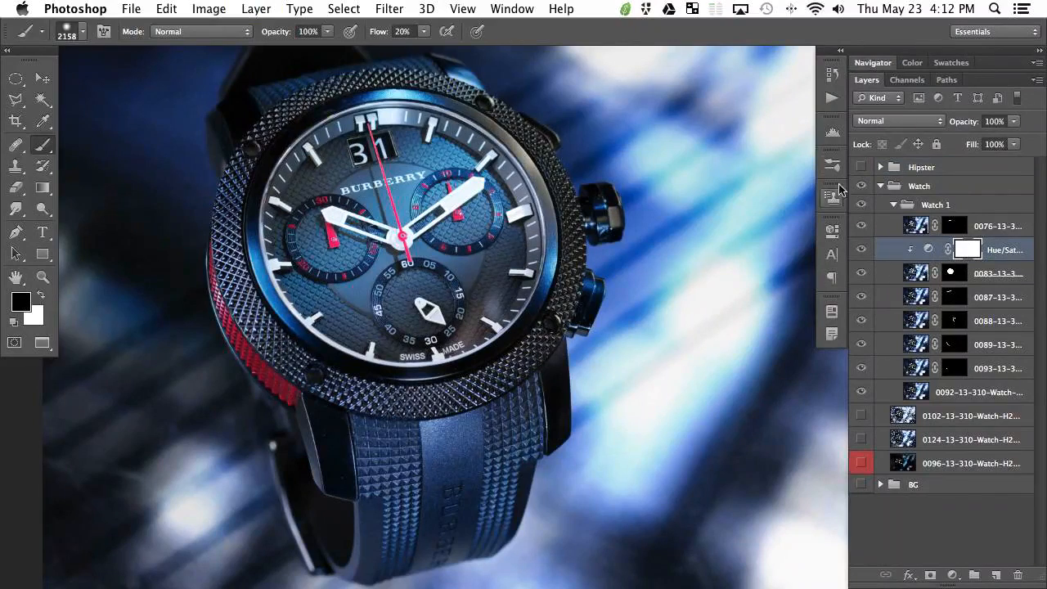
# In the clipped Hue/Saturation adjustment, choose the Blues range and retarget it by sampling the blue tint on the watch dial.
pyautogui.doubleClick(928, 250)
pyautogui.click(724, 290)
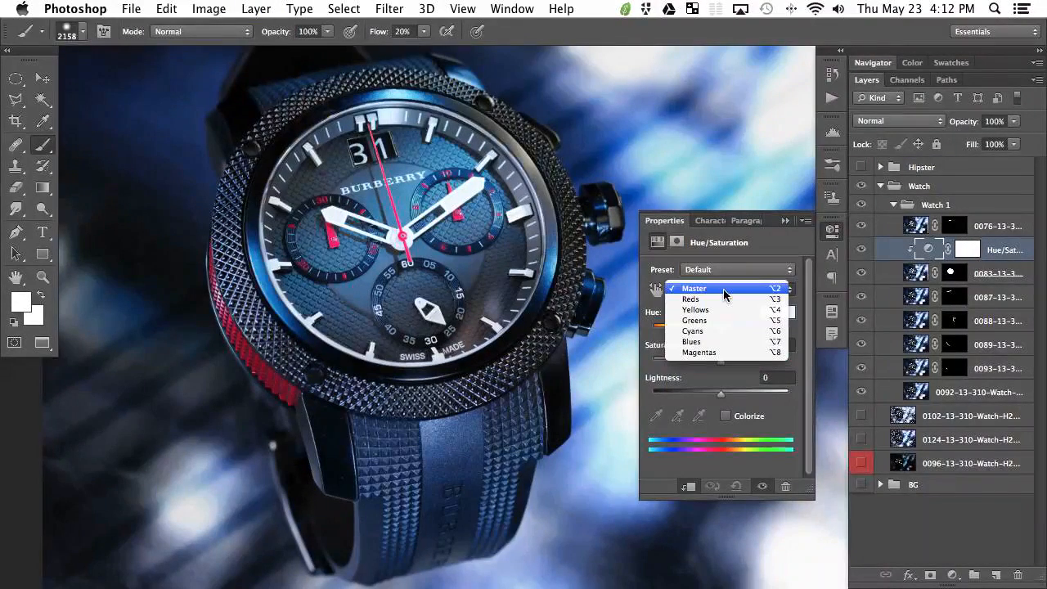
pyautogui.click(701, 342)
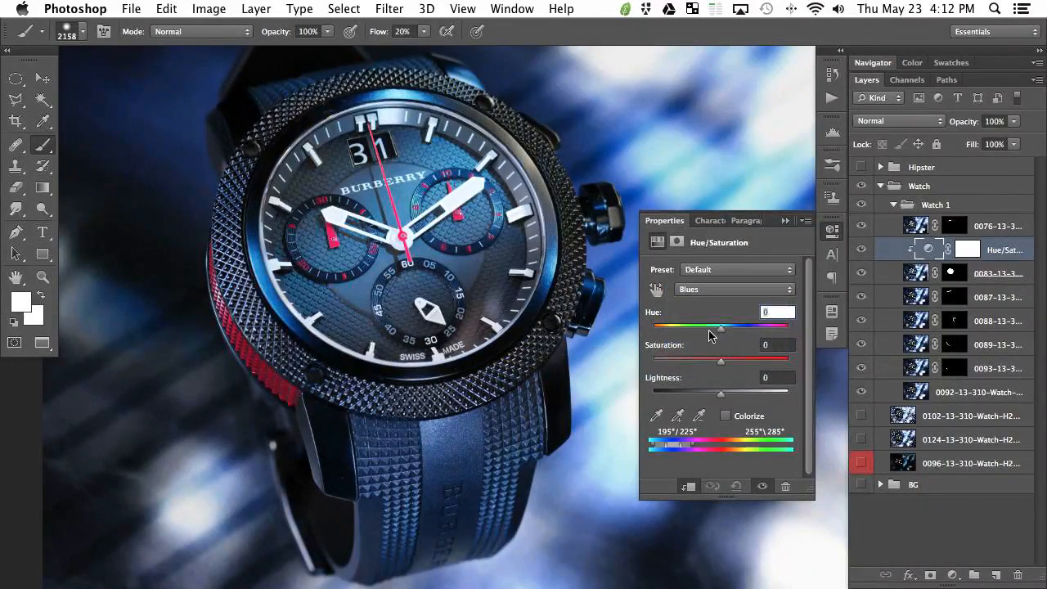
pyautogui.click(659, 416)
pyautogui.click(415, 187)
pyautogui.click(404, 197)
pyautogui.click(409, 195)
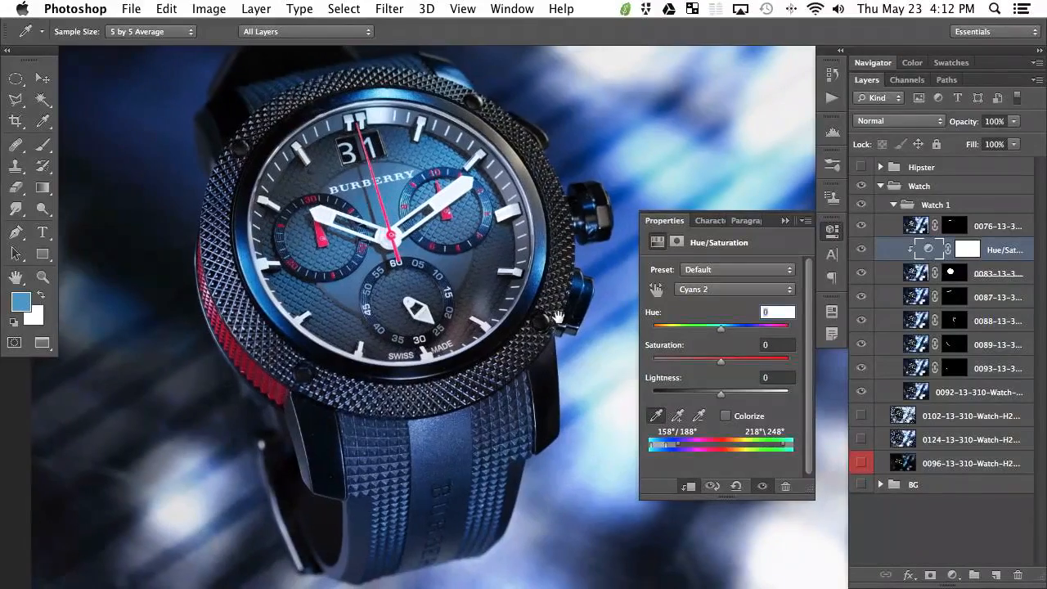
# Set the sampled colour range's saturation to -56 and lightness to -19, and compare the dial with the adjustment off and on.
pyautogui.moveTo(720, 361); pyautogui.dragTo(686, 363)
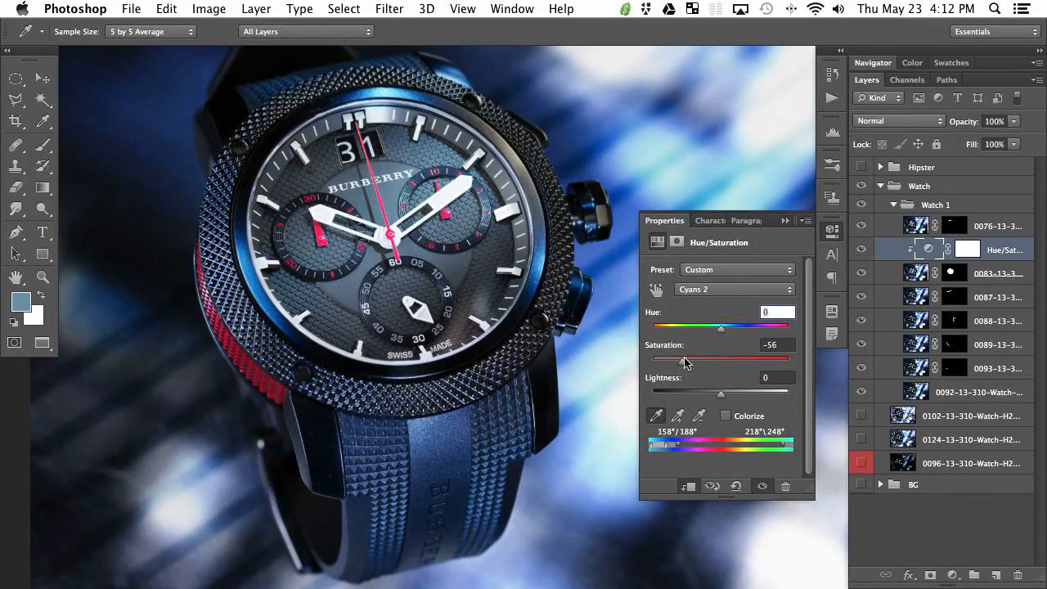
pyautogui.moveTo(717, 398); pyautogui.dragTo(708, 398)
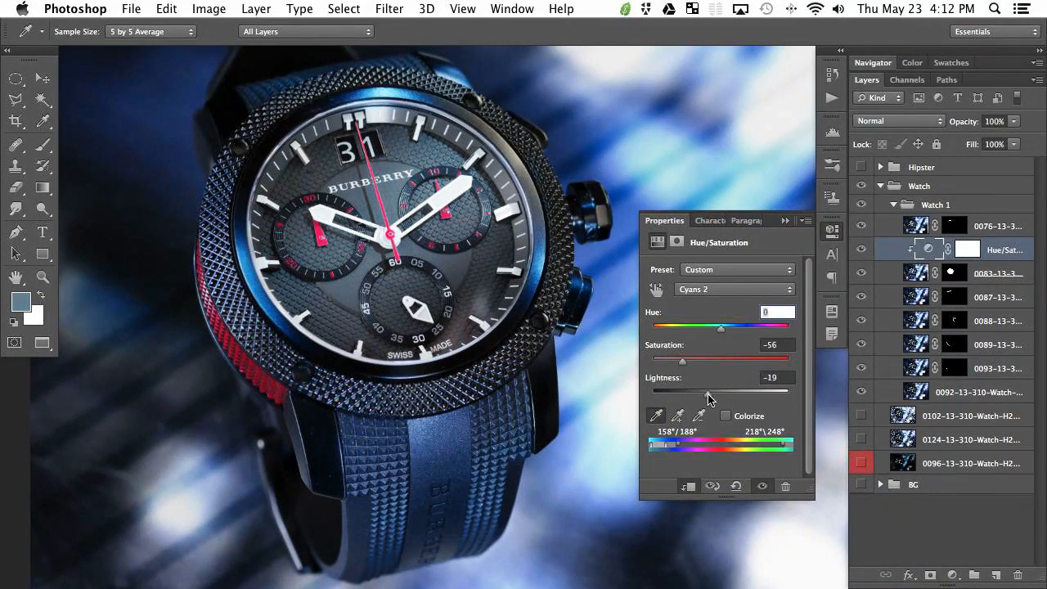
pyautogui.click(862, 250)
pyautogui.click(861, 250)
pyautogui.click(862, 249)
pyautogui.click(861, 250)
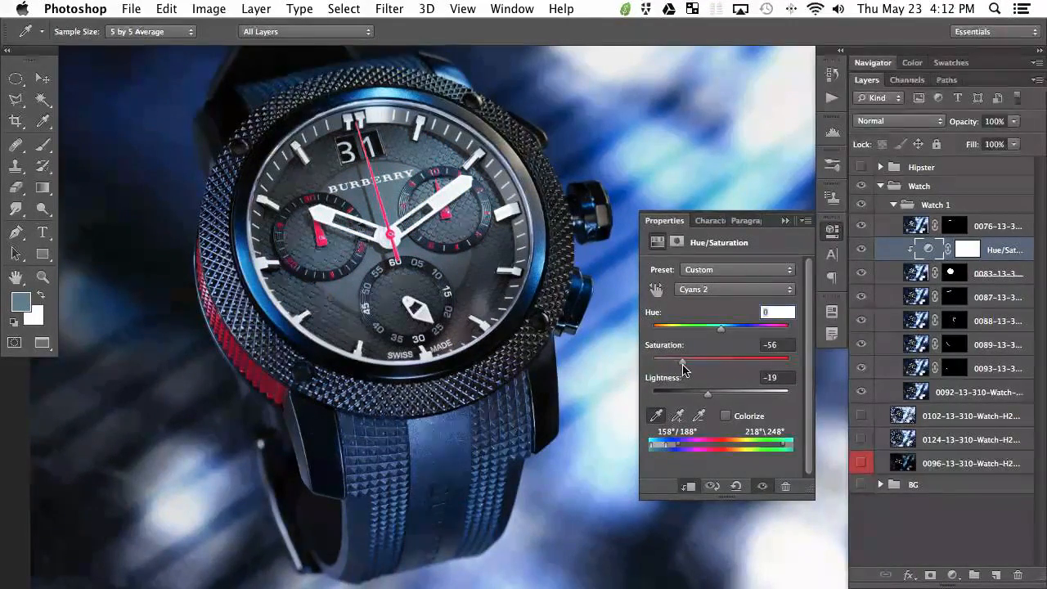
# Refine the sampled colour range to lightness -17 and saturation -45, and compare the dial with the adjustment off and on.
pyautogui.moveTo(714, 393); pyautogui.dragTo(709, 394)
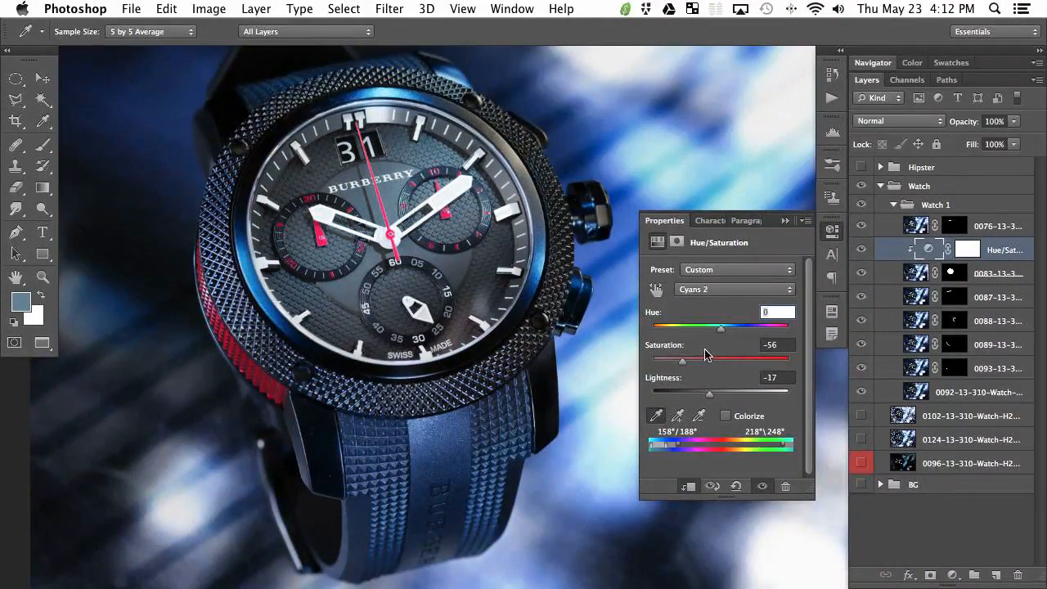
pyautogui.moveTo(688, 360)
pyautogui.mouseDown()
pyautogui.moveTo(703, 360)
pyautogui.moveTo(686, 360)
pyautogui.mouseUp()
pyautogui.click(860, 249)
pyautogui.click(860, 250)
pyautogui.click(861, 251)
pyautogui.click(862, 253)
pyautogui.moveTo(453, 373); pyautogui.dragTo(481, 360)
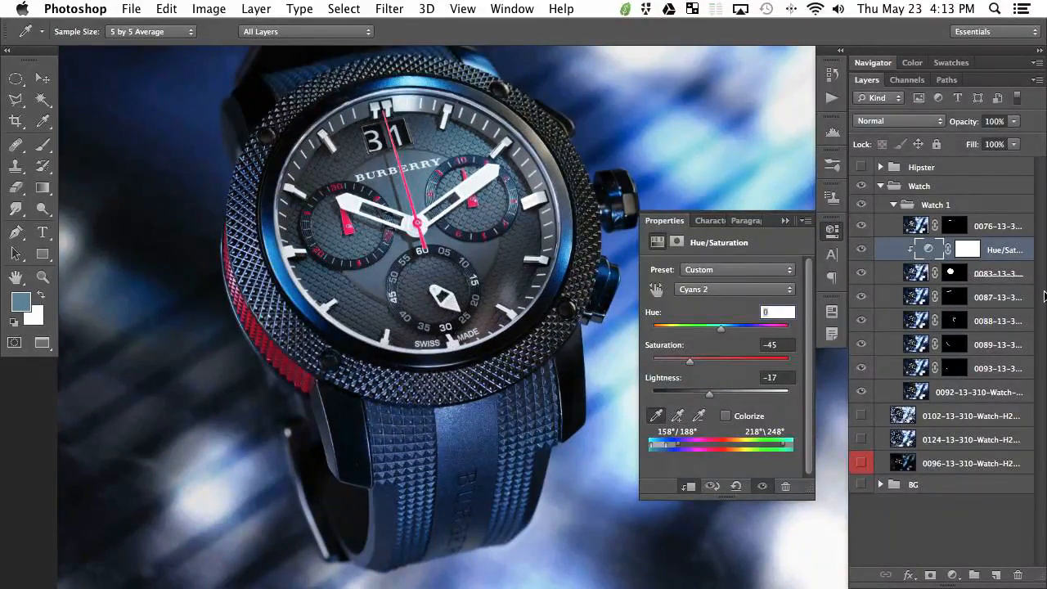
# Paint black on layer 0083's mask with a large soft brush at 10% flow to fade it near the dial's edges.
pyautogui.click(952, 275)
pyautogui.press('b')
pyautogui.press('d')
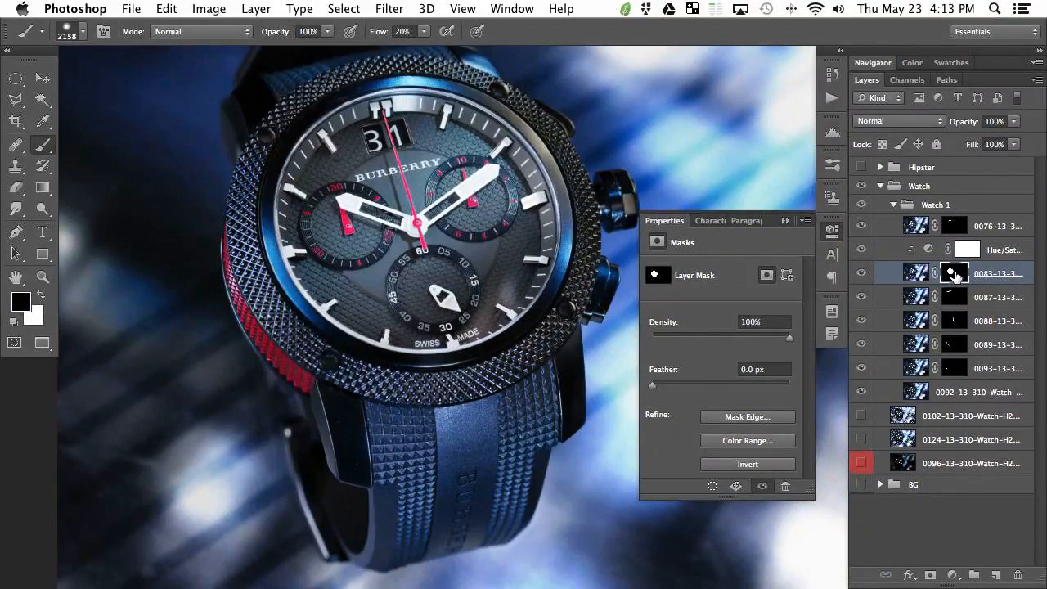
pyautogui.moveTo(502, 350); pyautogui.dragTo(441, 349)
pyautogui.moveTo(368, 390)
pyautogui.mouseDown()
pyautogui.moveTo(366, 379)
pyautogui.moveTo(413, 378)
pyautogui.moveTo(429, 300)
pyautogui.mouseUp()
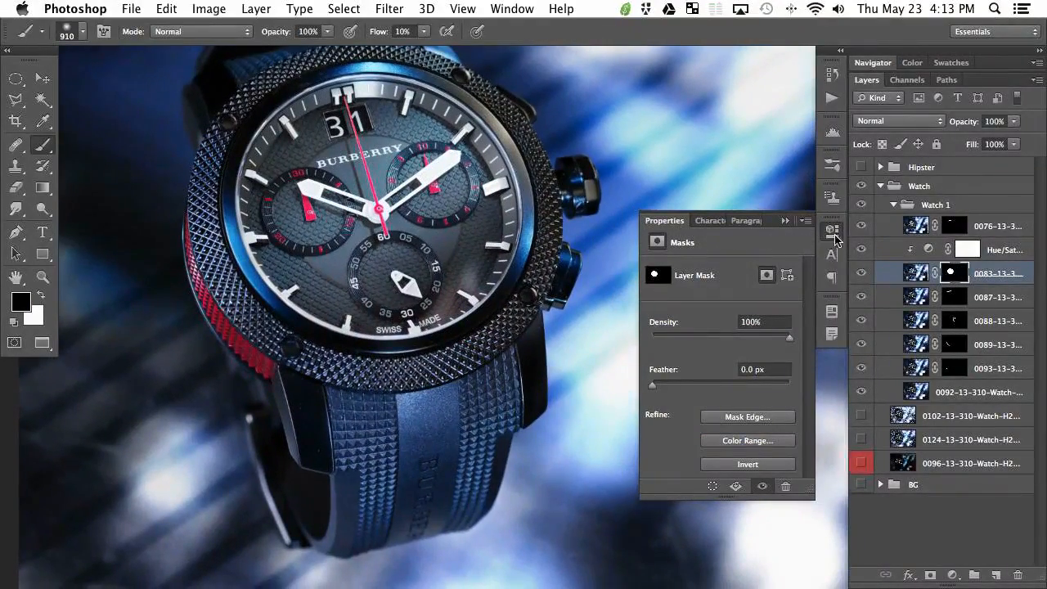
pyautogui.click(833, 231)
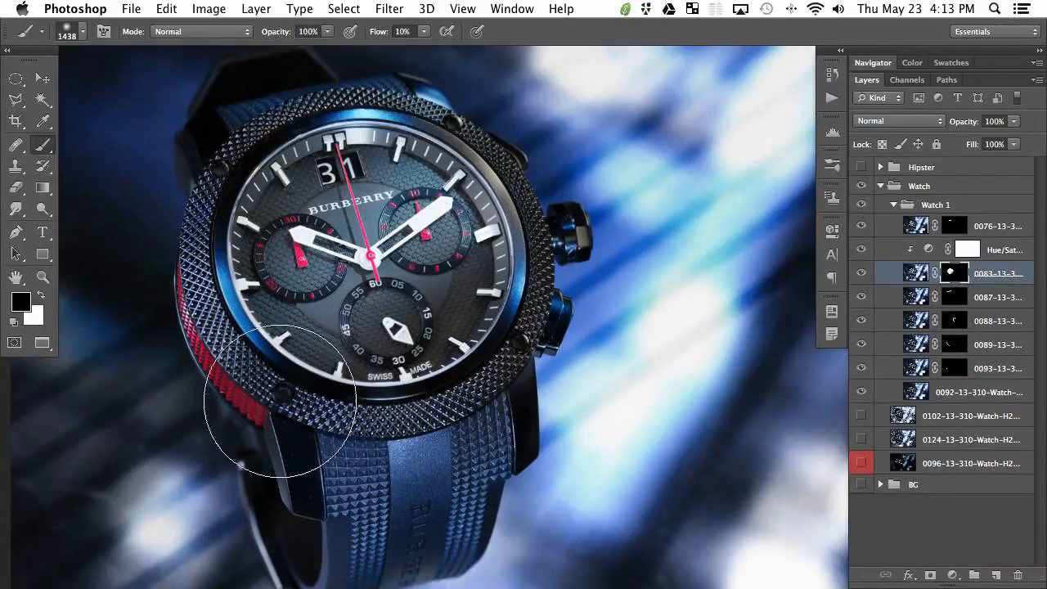
pyautogui.press('space')
pyautogui.moveTo(488, 444); pyautogui.dragTo(512, 424)
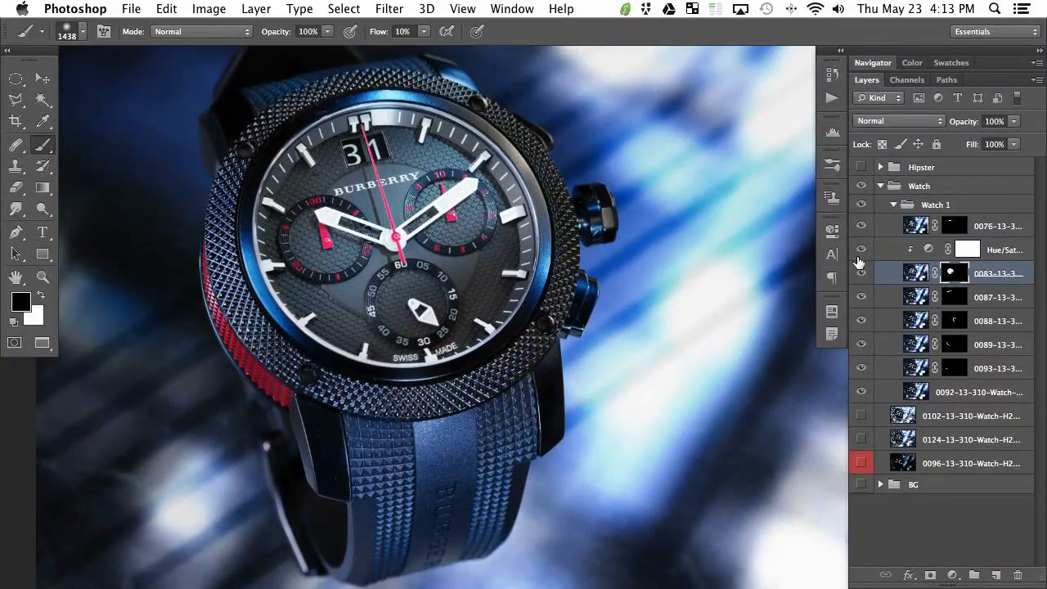
# Examine layer 0083's mask on its own, and compare the dial with layer 0083 and the Hue/Saturation adjustment hidden and shown.
pyautogui.keyDown('alt'); pyautogui.click(952, 275); pyautogui.keyUp('alt')
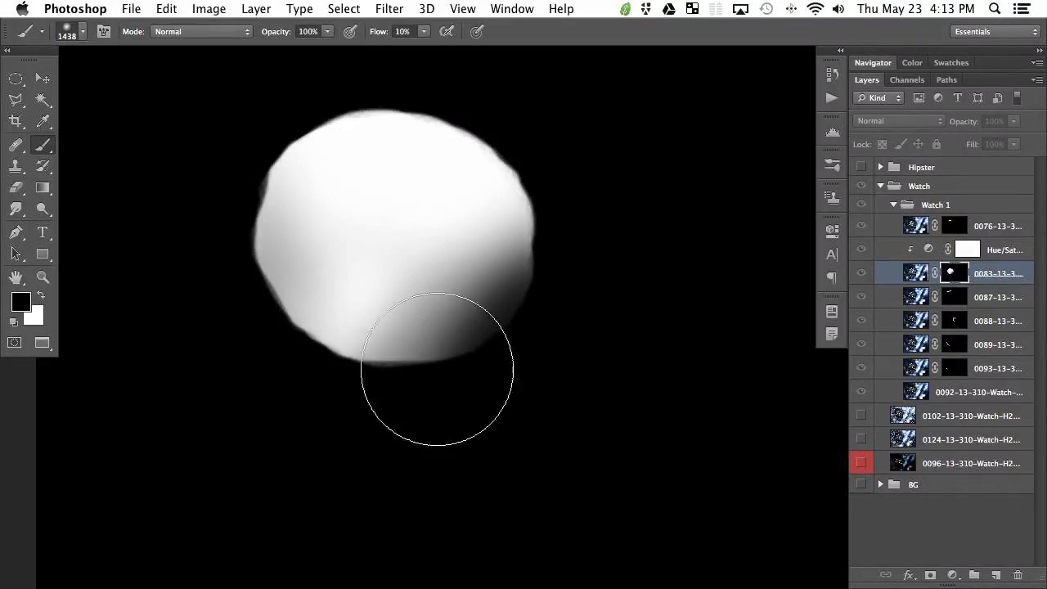
pyautogui.keyDown('alt'); pyautogui.click(949, 274); pyautogui.keyUp('alt')
pyautogui.click(861, 274)
pyautogui.click(861, 274)
pyautogui.click(862, 275)
pyautogui.click(862, 274)
pyautogui.click(861, 277)
pyautogui.click(862, 276)
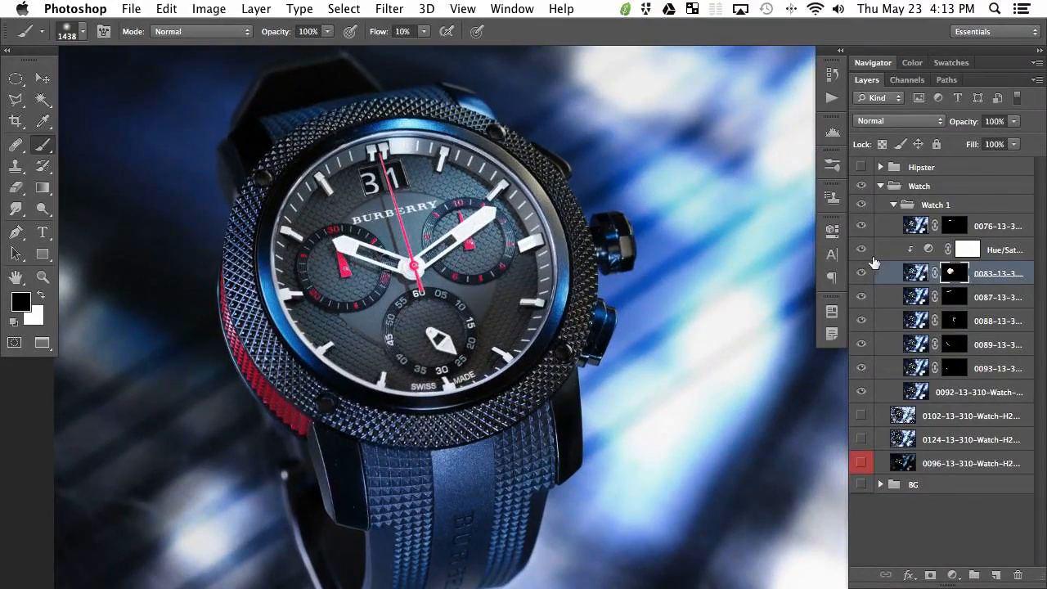
pyautogui.click(862, 277)
pyautogui.click(861, 277)
pyautogui.click(863, 277)
pyautogui.click(864, 278)
pyautogui.click(863, 249)
pyautogui.click(863, 249)
pyautogui.click(863, 250)
pyautogui.click(863, 249)
# Add a clipped Curves adjustment above Hue/Saturation, darken the midtones with input 133 and output 108, and compare the effect on the dial.
pyautogui.click(931, 251)
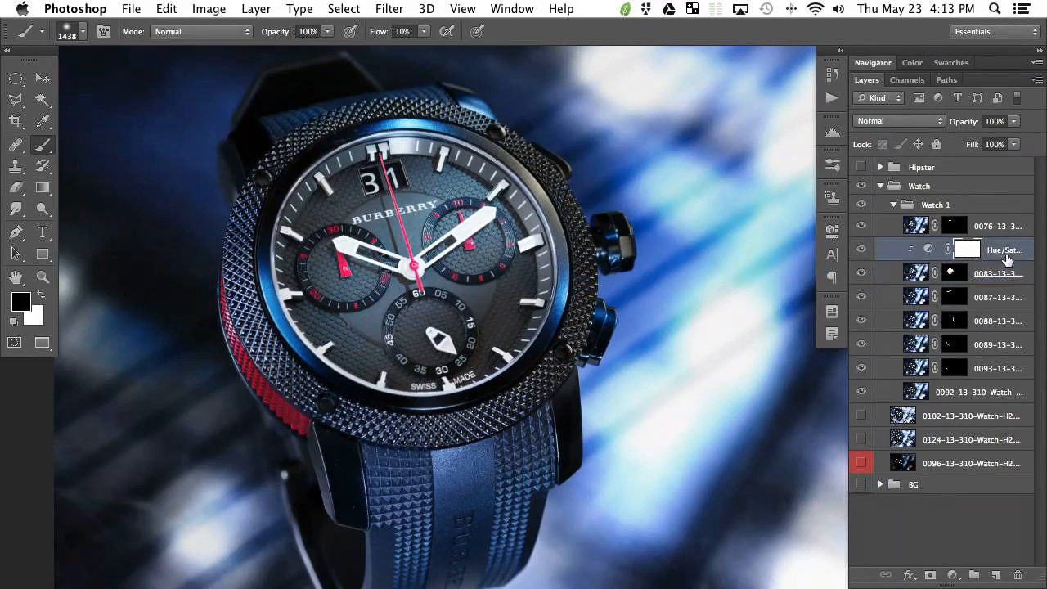
pyautogui.click(952, 576)
pyautogui.click(963, 388)
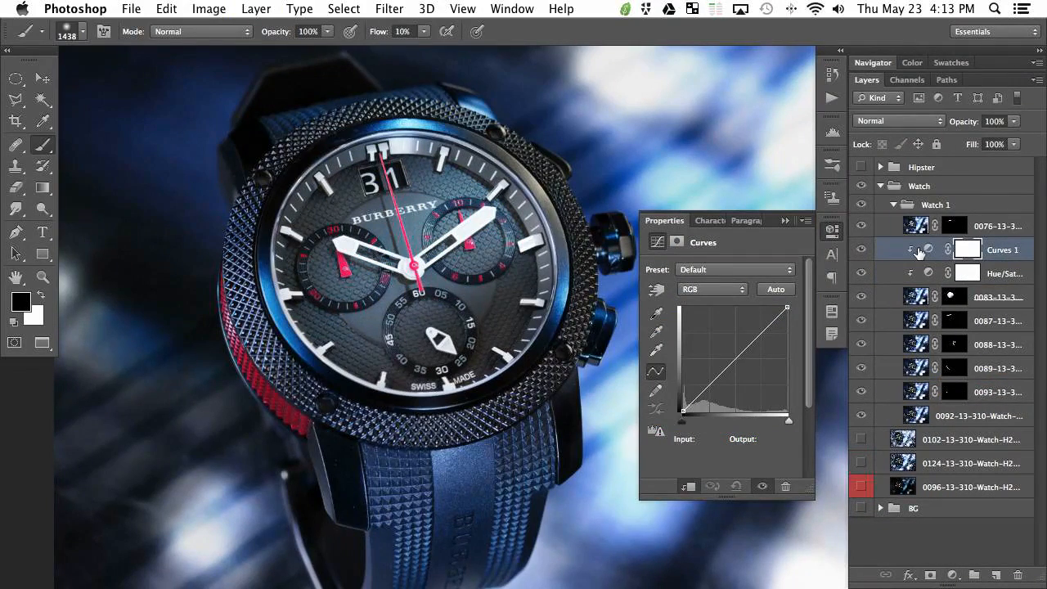
pyautogui.moveTo(730, 362); pyautogui.dragTo(737, 366)
pyautogui.click(861, 249)
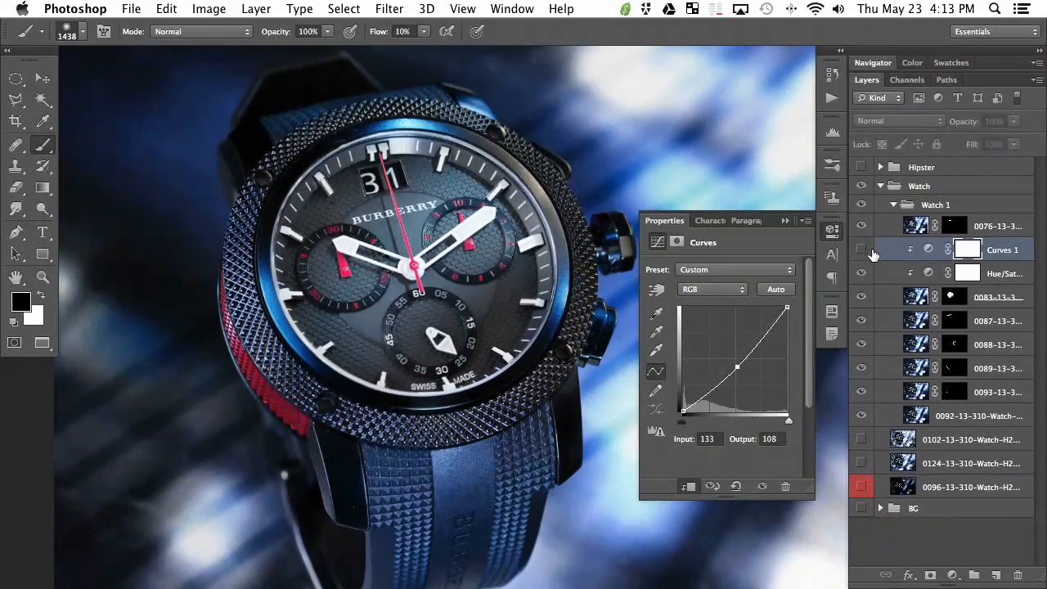
pyautogui.click(861, 250)
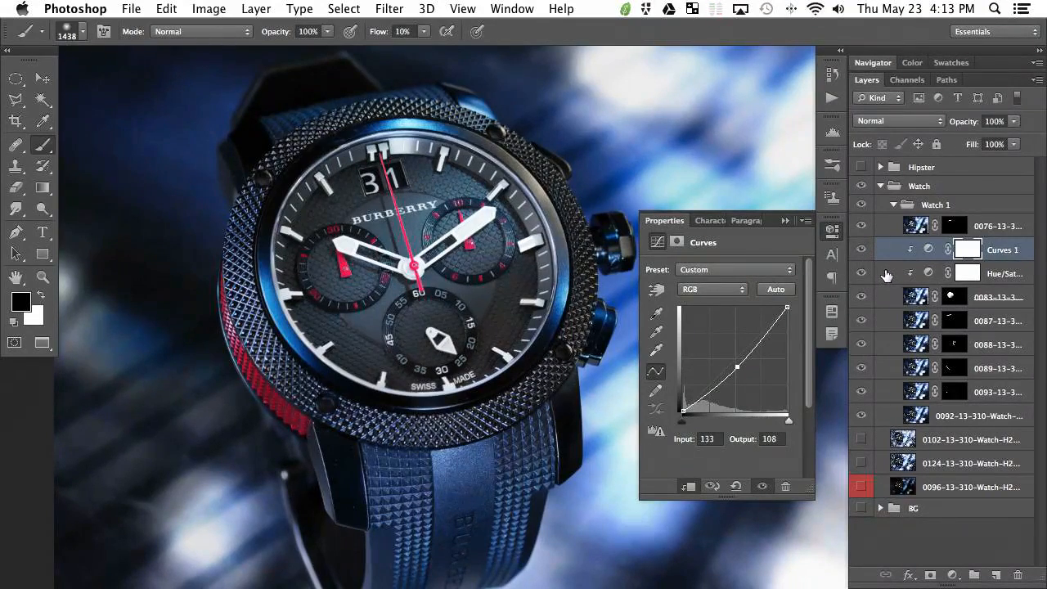
pyautogui.click(862, 297)
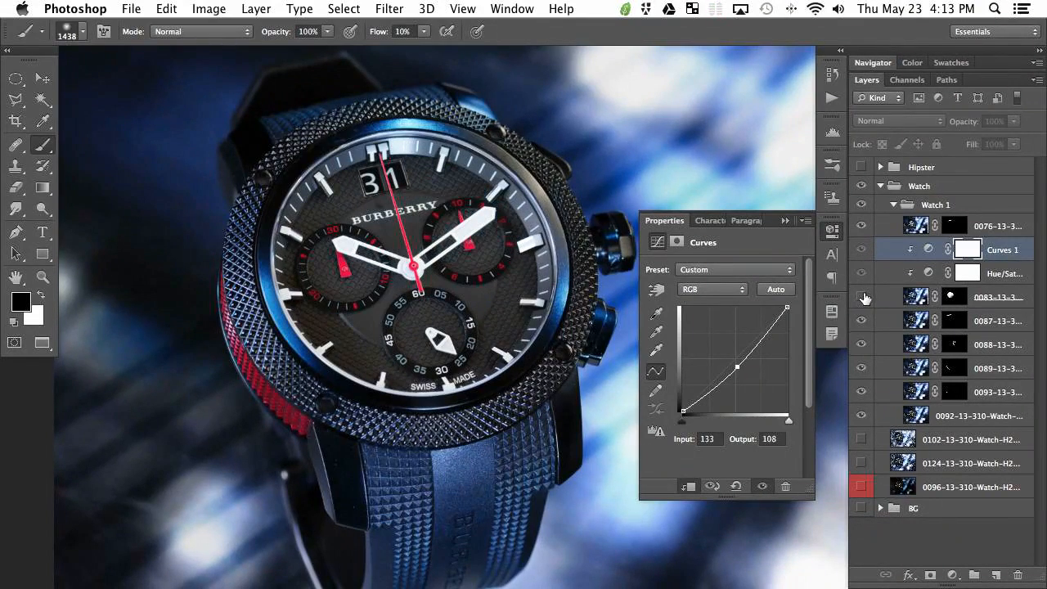
# Compare the watch dial with and without the 0083 layer and its clipped adjustments.
pyautogui.click(863, 298)
pyautogui.click(862, 298)
pyautogui.click(862, 298)
pyautogui.click(862, 298)
pyautogui.click(863, 298)
pyautogui.click(863, 297)
pyautogui.click(862, 298)
pyautogui.click(863, 298)
pyautogui.click(864, 299)
pyautogui.click(863, 299)
pyautogui.click(864, 299)
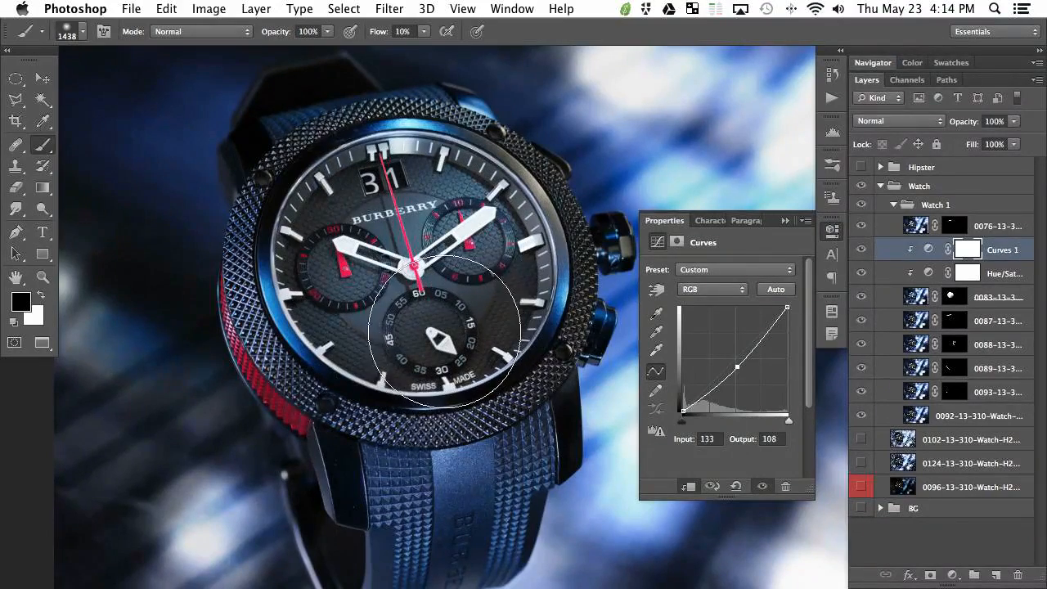
# Select the 0083 layer together with its clipped Curves and Hue/Saturation adjustments, and collapse the adjustment properties.
pyautogui.keyDown('alt'); pyautogui.click(907, 273); pyautogui.keyUp('alt')
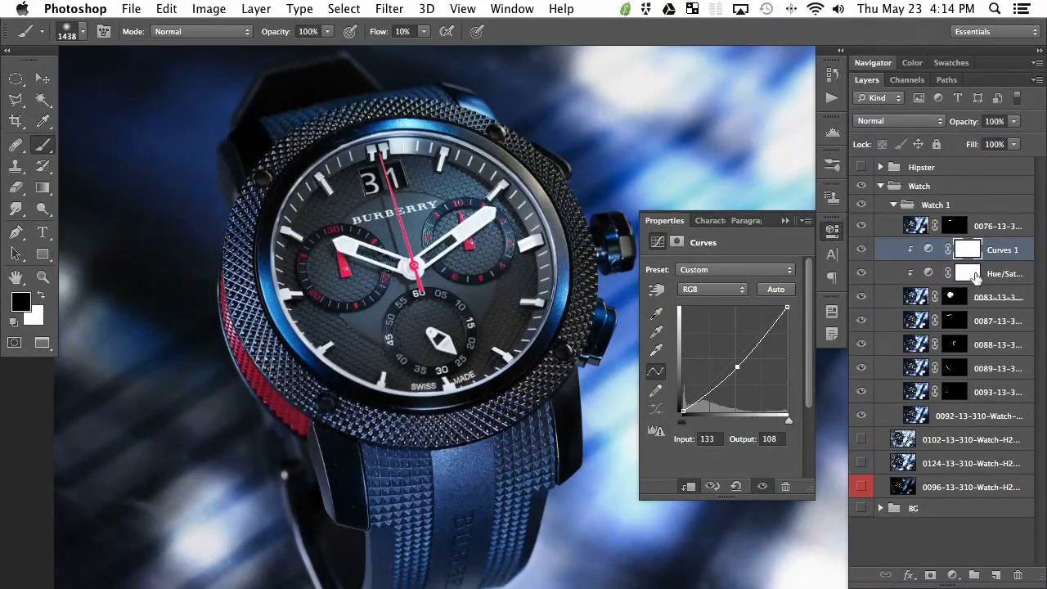
pyautogui.keyDown('shift'); pyautogui.click(1007, 300); pyautogui.keyUp('shift')
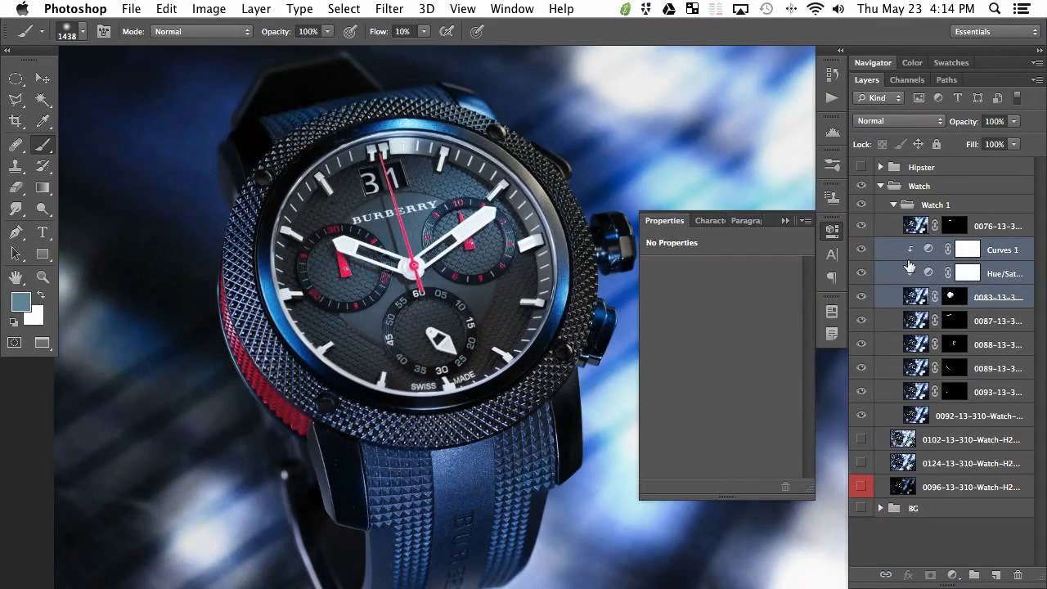
pyautogui.click(834, 233)
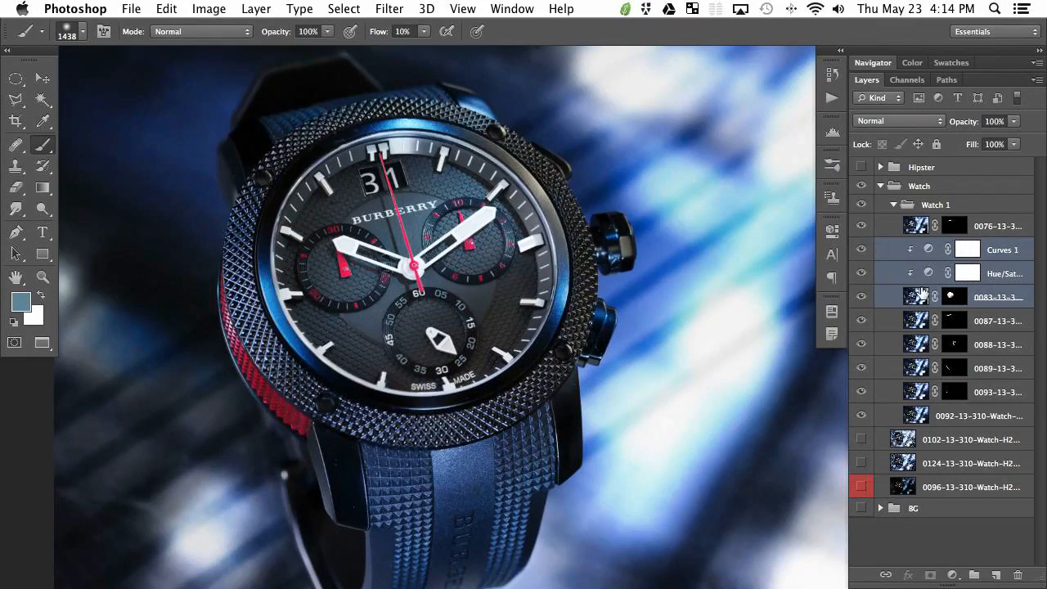
# Try to place the 0087 layer between the clipped Hue/Saturation and Curves adjustments, and undo the move.
pyautogui.click(988, 325)
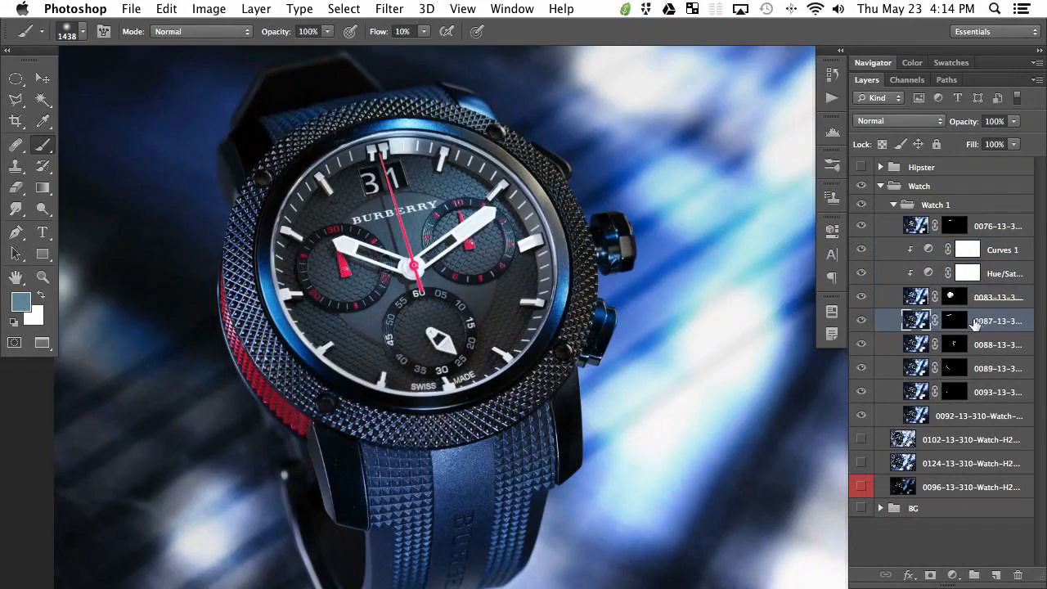
pyautogui.moveTo(979, 322); pyautogui.dragTo(962, 274)
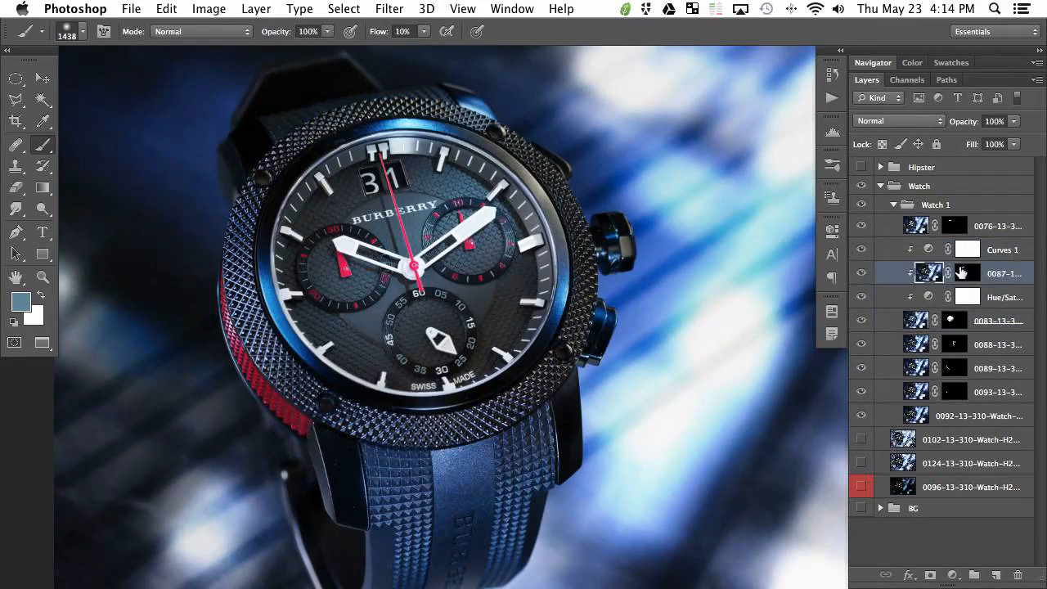
pyautogui.press('super+z')
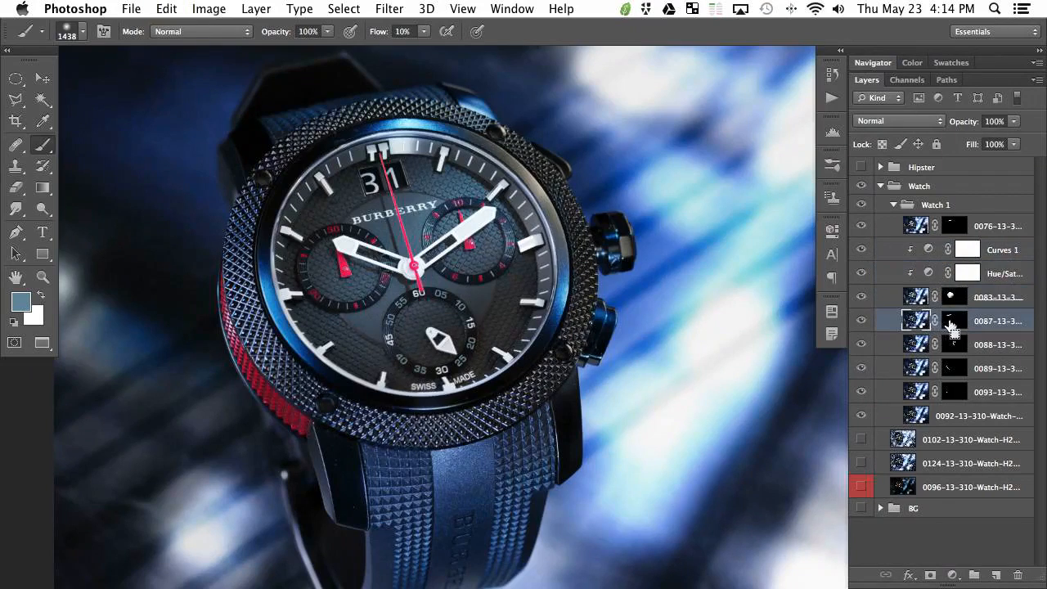
# Group the 0083 layer with its clipped Hue/Saturation and Curves 1 adjustments.
pyautogui.click(989, 299)
pyautogui.keyDown('shift'); pyautogui.click(935, 255); pyautogui.keyUp('shift')
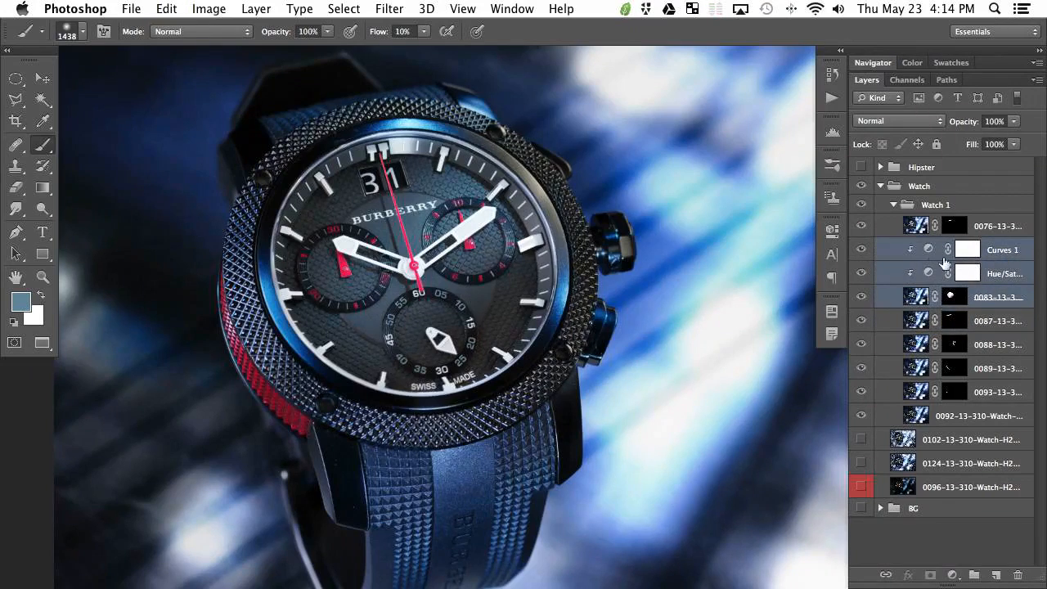
pyautogui.press('super+g')
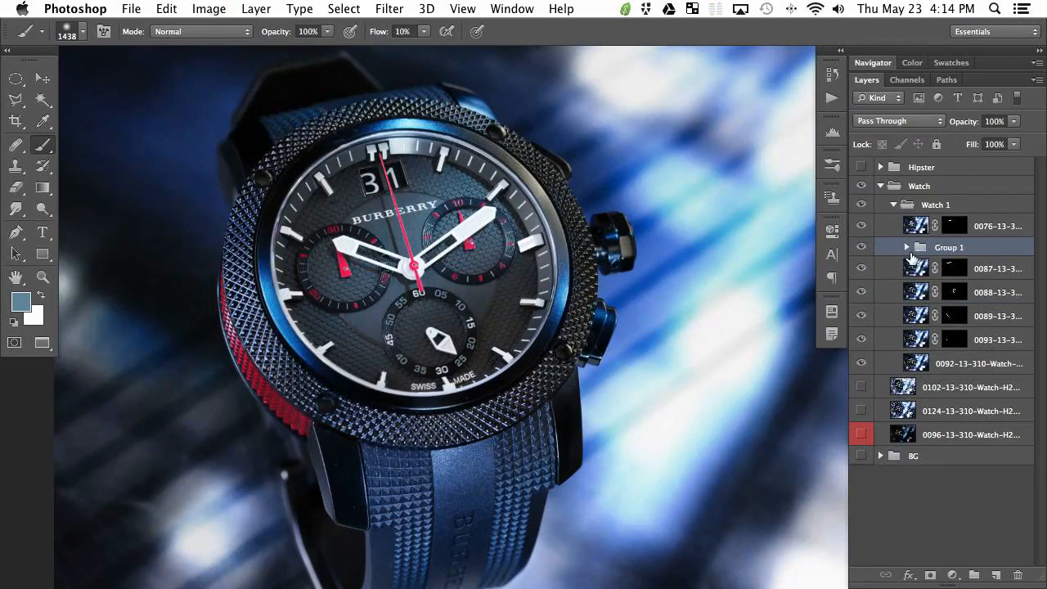
# Compare the watch dial with and without the new group of dial adjustments.
pyautogui.click(861, 249)
pyautogui.click(860, 249)
pyautogui.click(860, 249)
pyautogui.click(861, 248)
pyautogui.scroll(-2, 606, 315)
pyautogui.hscroll(-1, 605, 315)
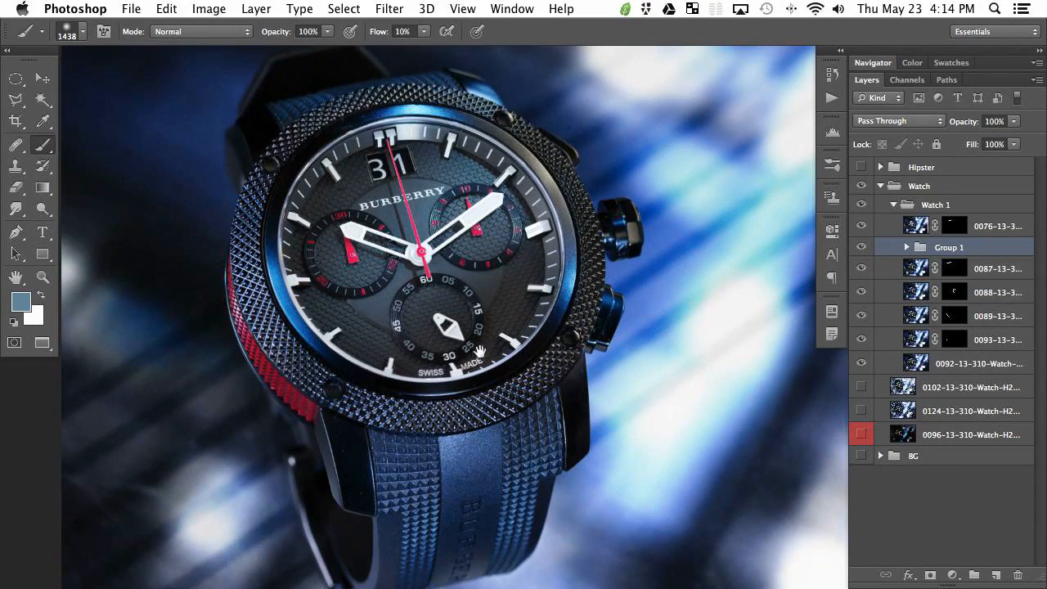
pyautogui.moveTo(537, 351); pyautogui.dragTo(545, 361)
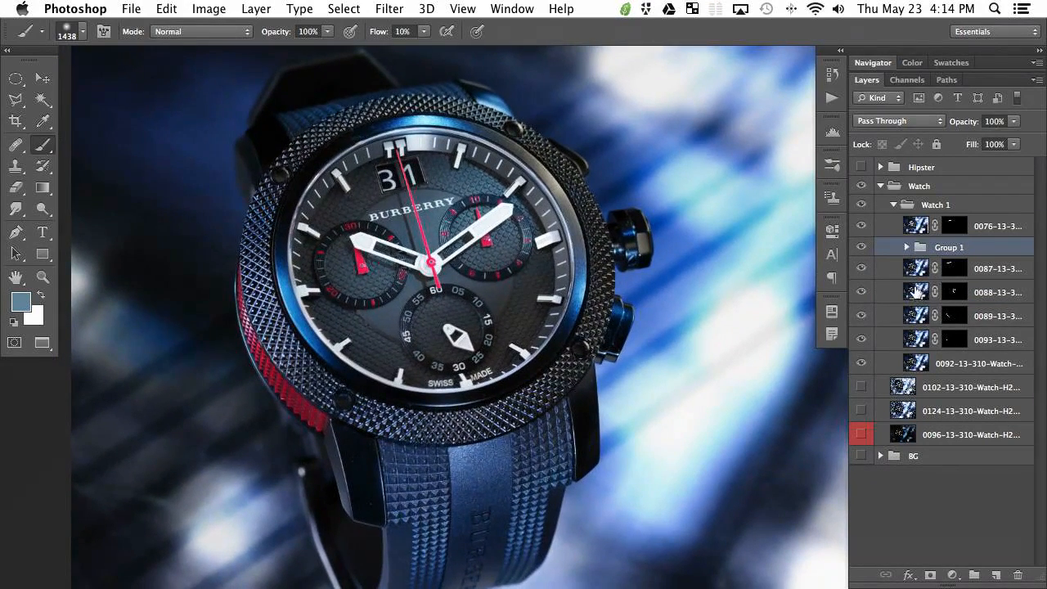
pyautogui.moveTo(526, 373); pyautogui.dragTo(545, 352)
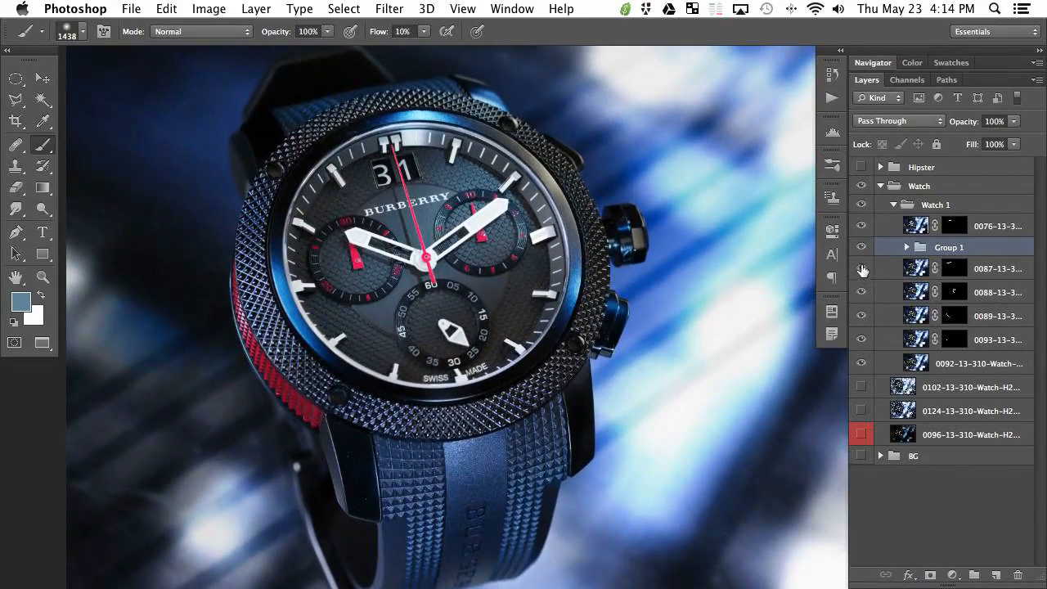
# Check what the masked 0076 layer contributes to the watch, both close up and in the whole image.
pyautogui.click(856, 231)
pyautogui.click(855, 231)
pyautogui.click(855, 231)
pyautogui.click(855, 232)
pyautogui.click(854, 233)
pyautogui.click(857, 235)
pyautogui.press('super+0')
pyautogui.moveTo(445, 392); pyautogui.dragTo(450, 361)
# Check the contributions of the masked 0087, 0088 and 0089 layers to the watch.
pyautogui.click(861, 270)
pyautogui.click(862, 293)
pyautogui.click(863, 293)
pyautogui.click(862, 293)
pyautogui.click(863, 293)
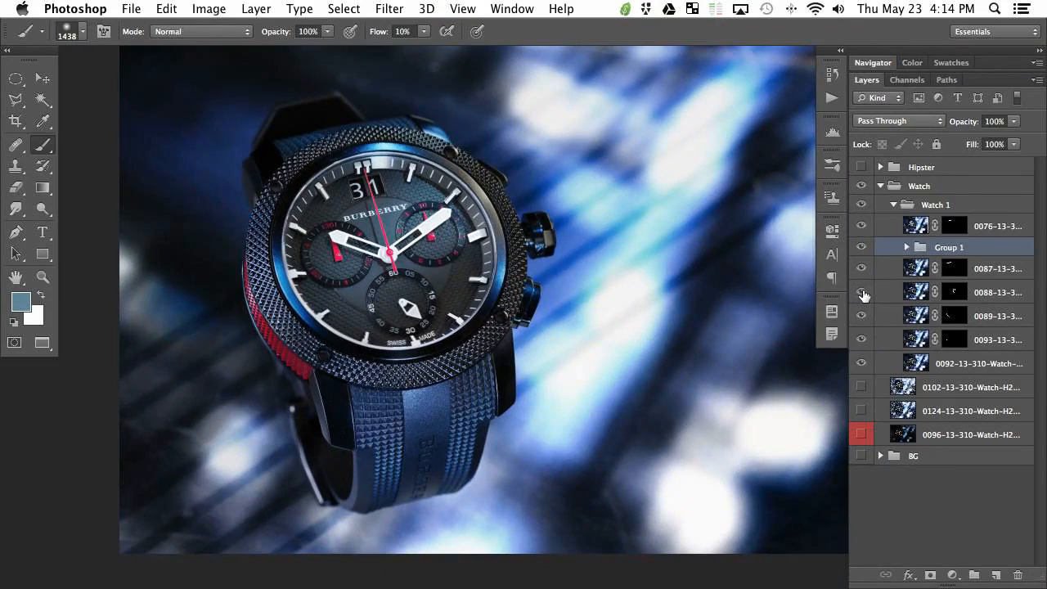
pyautogui.click(862, 315)
pyautogui.click(861, 315)
pyautogui.click(862, 316)
pyautogui.click(861, 318)
# Check the effect of the 0076 layer and paint its mask black across the watch's upper bezel, setting the brush flow to 50%.
pyautogui.click(863, 228)
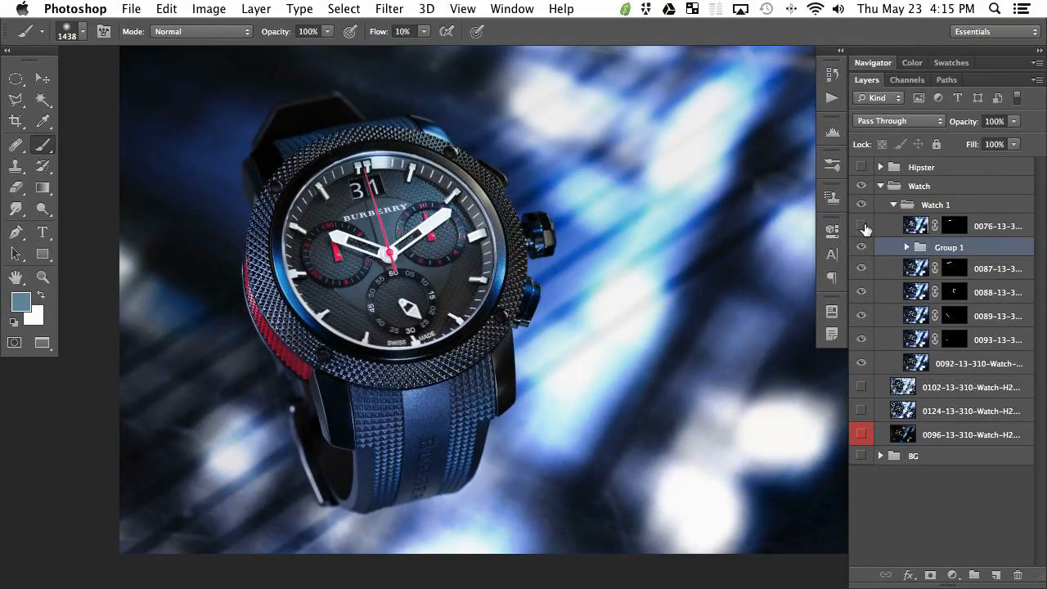
pyautogui.click(863, 227)
pyautogui.click(863, 228)
pyautogui.click(864, 227)
pyautogui.click(863, 227)
pyautogui.click(863, 227)
pyautogui.click(954, 226)
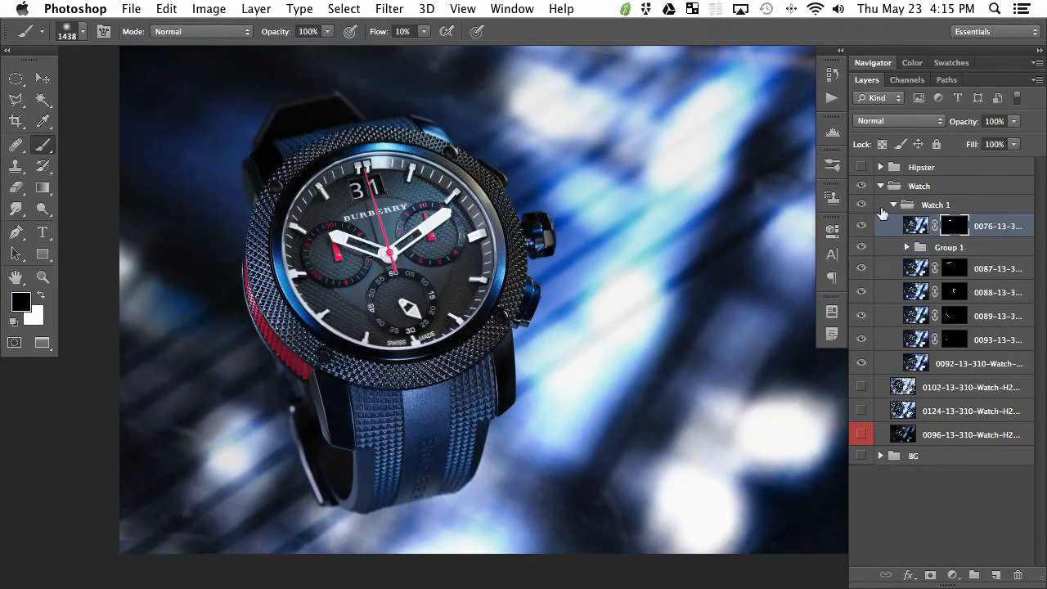
pyautogui.moveTo(481, 139)
pyautogui.mouseDown()
pyautogui.moveTo(386, 140)
pyautogui.moveTo(500, 138)
pyautogui.moveTo(281, 153)
pyautogui.mouseUp()
pyautogui.hotkey('shift', '5')
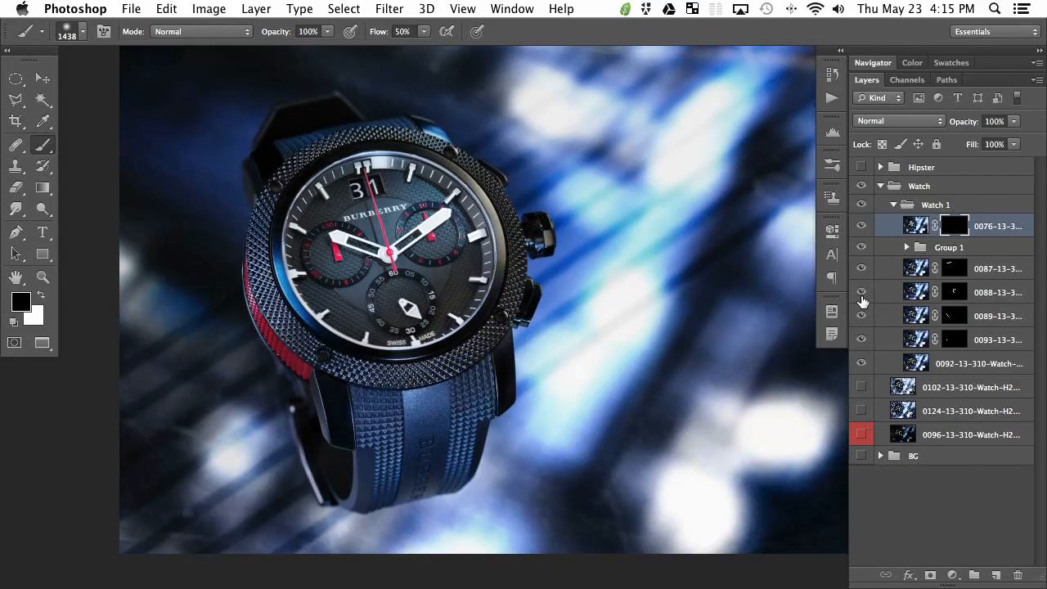
# Check the contributions of the 0089, 0093 and base 0092 layers by hiding and showing each one.
pyautogui.click(860, 317)
pyautogui.click(859, 318)
pyautogui.click(860, 317)
pyautogui.click(860, 317)
pyautogui.click(862, 338)
pyautogui.click(861, 340)
pyautogui.click(863, 339)
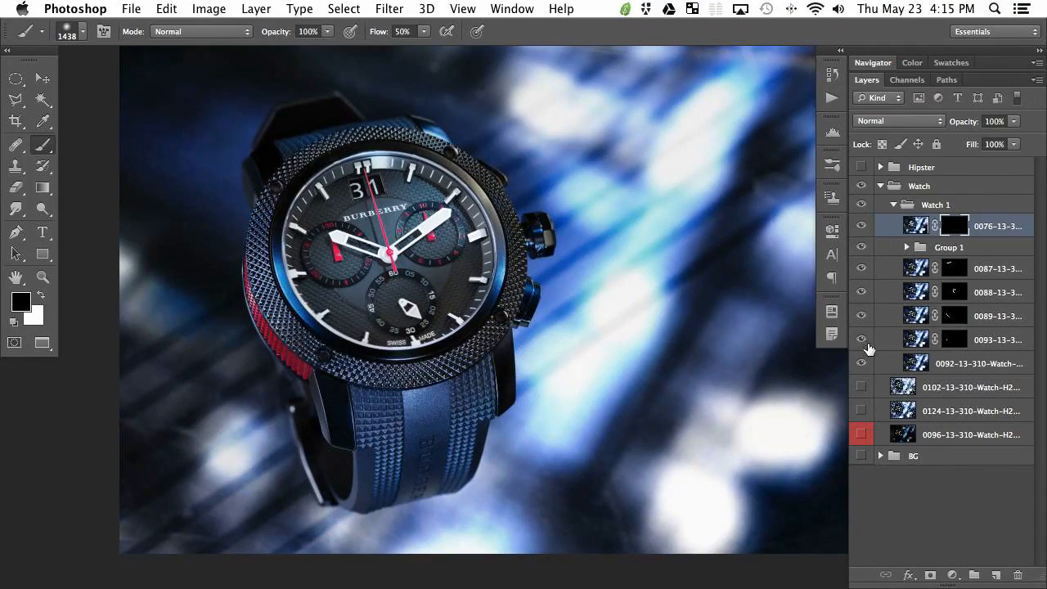
pyautogui.click(861, 363)
pyautogui.click(862, 363)
pyautogui.click(861, 363)
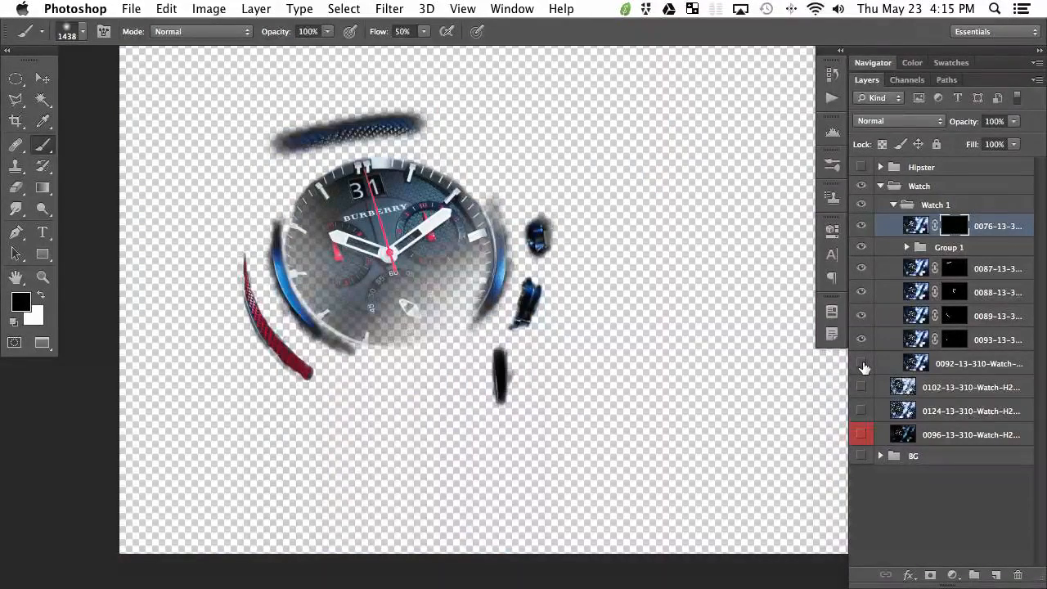
pyautogui.click(861, 363)
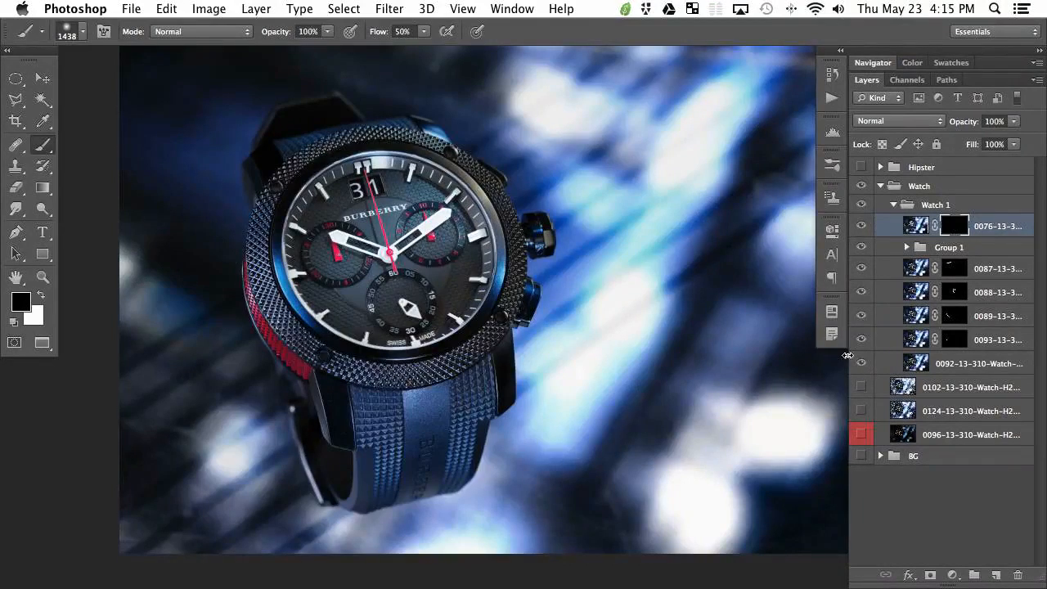
# Compare the image with and without the repainted 0076 layer and the whole Watch 1 group.
pyautogui.click(864, 228)
pyautogui.click(864, 228)
pyautogui.click(864, 229)
pyautogui.click(864, 229)
pyautogui.click(865, 229)
pyautogui.click(865, 229)
pyautogui.click(863, 206)
pyautogui.click(863, 206)
pyautogui.moveTo(383, 355); pyautogui.dragTo(396, 356)
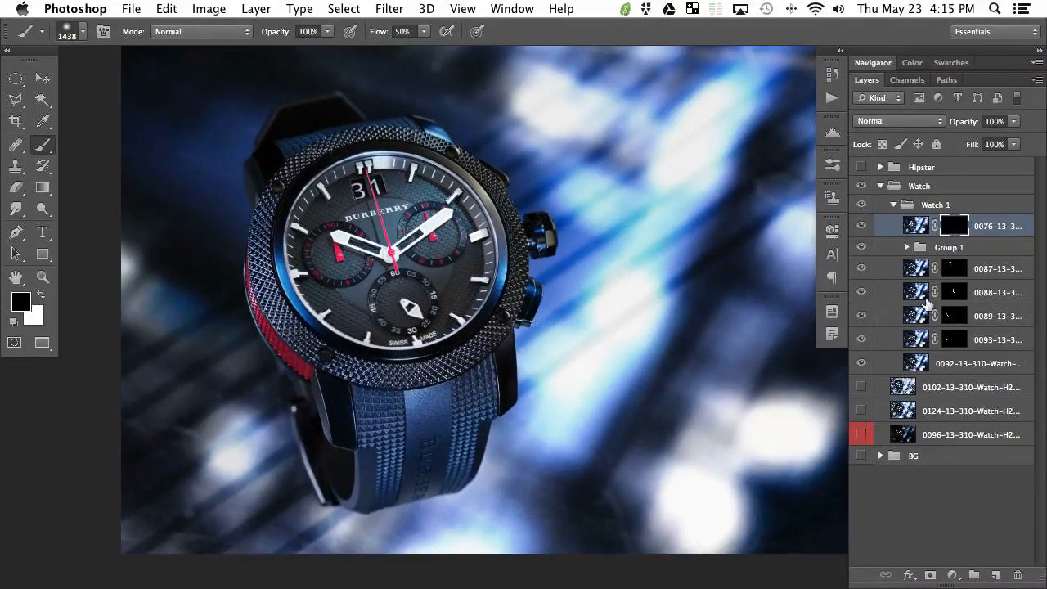
# Collapse the Watch 1 group and compare the image with and without it.
pyautogui.click(895, 205)
pyautogui.click(861, 205)
pyautogui.click(861, 205)
pyautogui.click(862, 205)
pyautogui.click(861, 205)
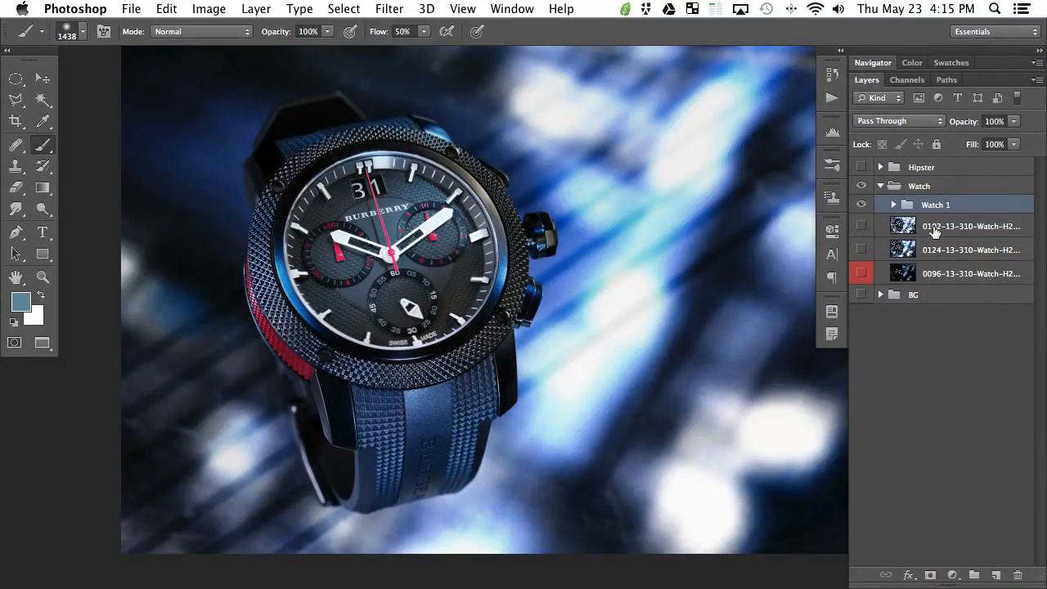
# Move the Watch 1 group below the 0102 and 0124 bubble layers in the stacking order.
pyautogui.moveTo(565, 350); pyautogui.dragTo(547, 312)
pyautogui.press('super+minus')
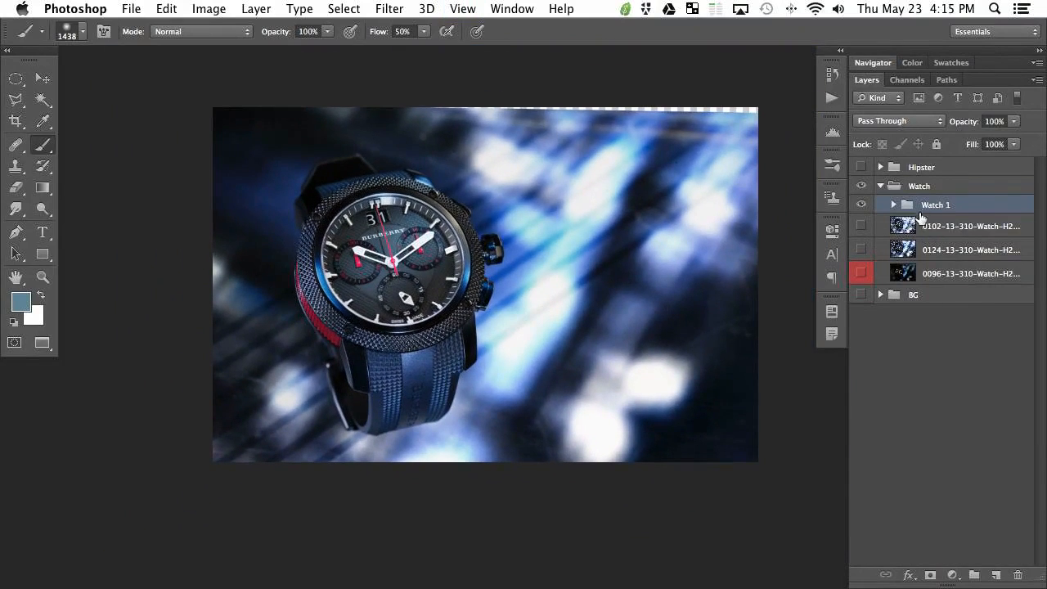
pyautogui.click(862, 205)
pyautogui.click(862, 205)
pyautogui.press('super+bracketleft')
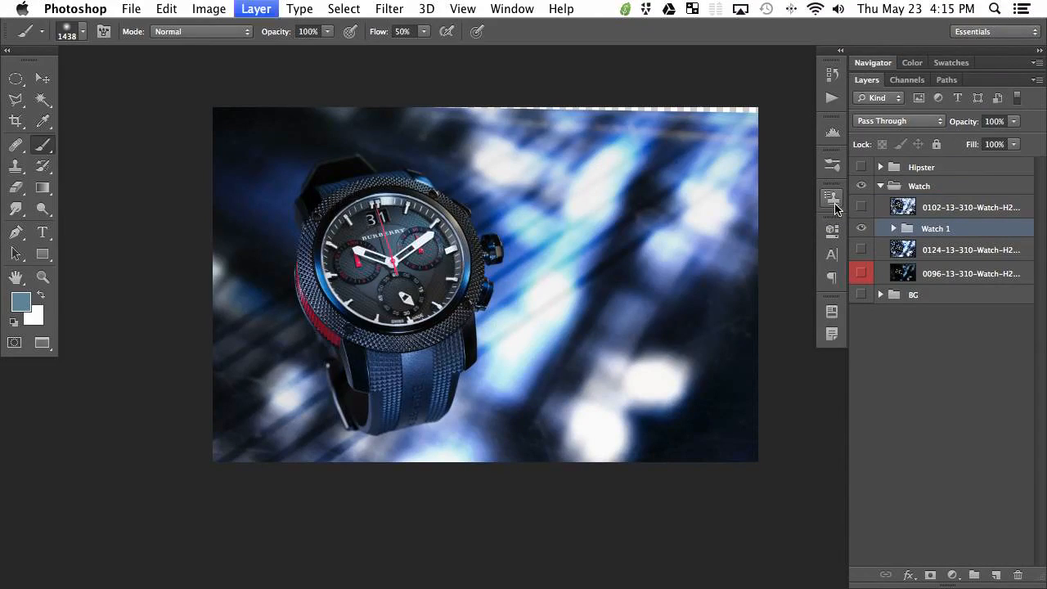
pyautogui.press('super+bracketleft')
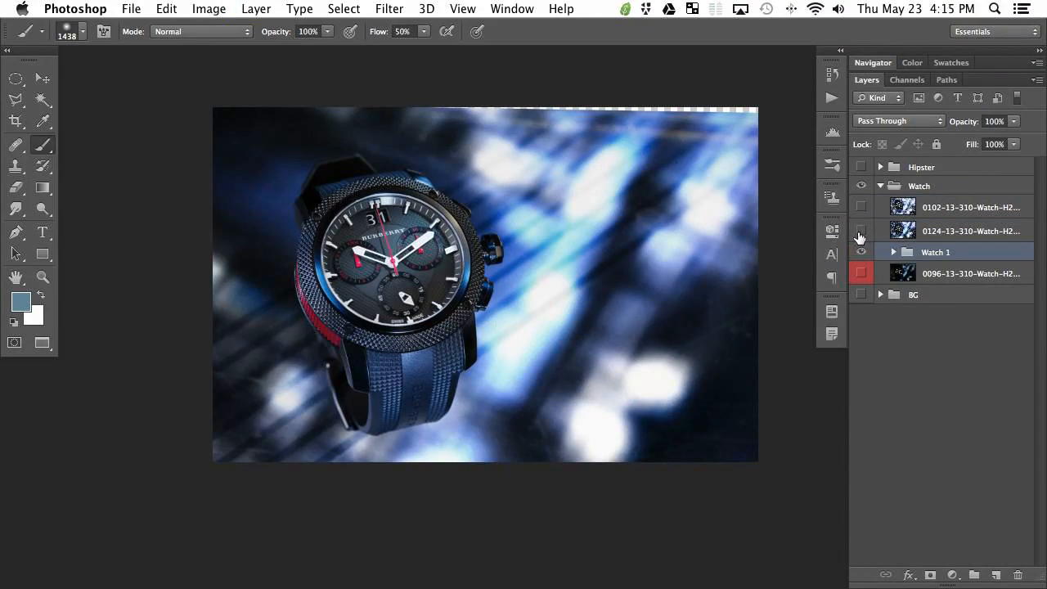
# Compare the 0102 and 0124 bubble photos by alternating their visibility over the Watch 1 group.
pyautogui.click(861, 233)
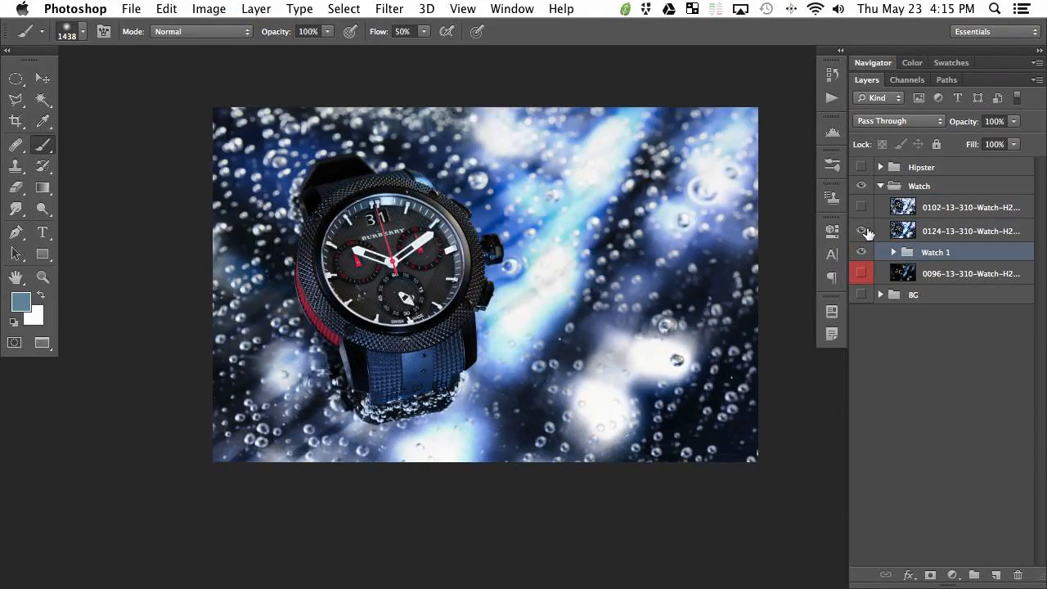
pyautogui.click(860, 210)
pyautogui.click(859, 229)
pyautogui.click(861, 228)
pyautogui.click(862, 230)
pyautogui.click(863, 210)
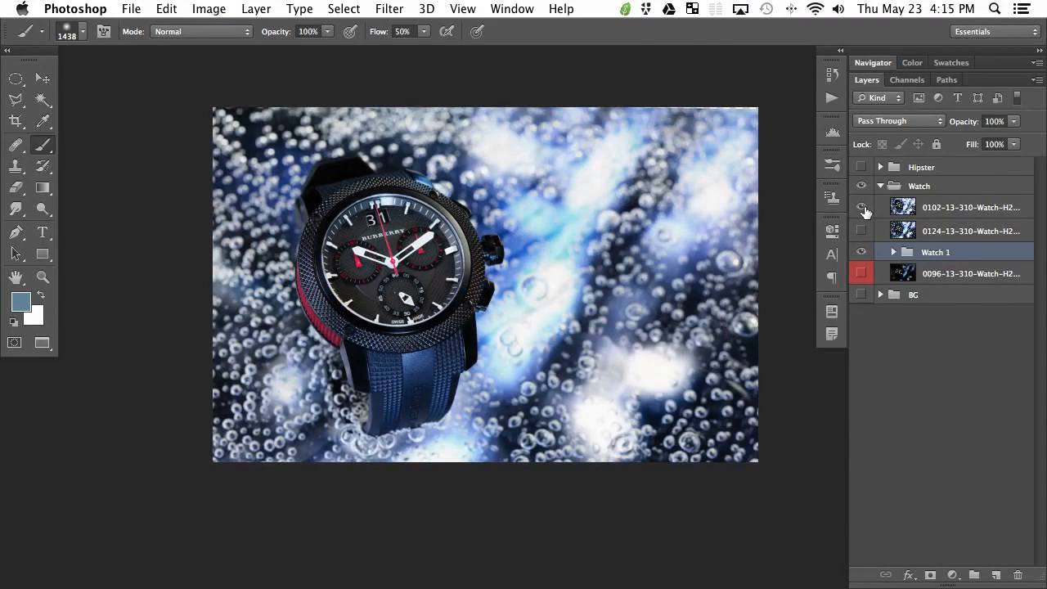
pyautogui.click(861, 209)
pyautogui.click(861, 210)
pyautogui.click(861, 210)
pyautogui.click(860, 209)
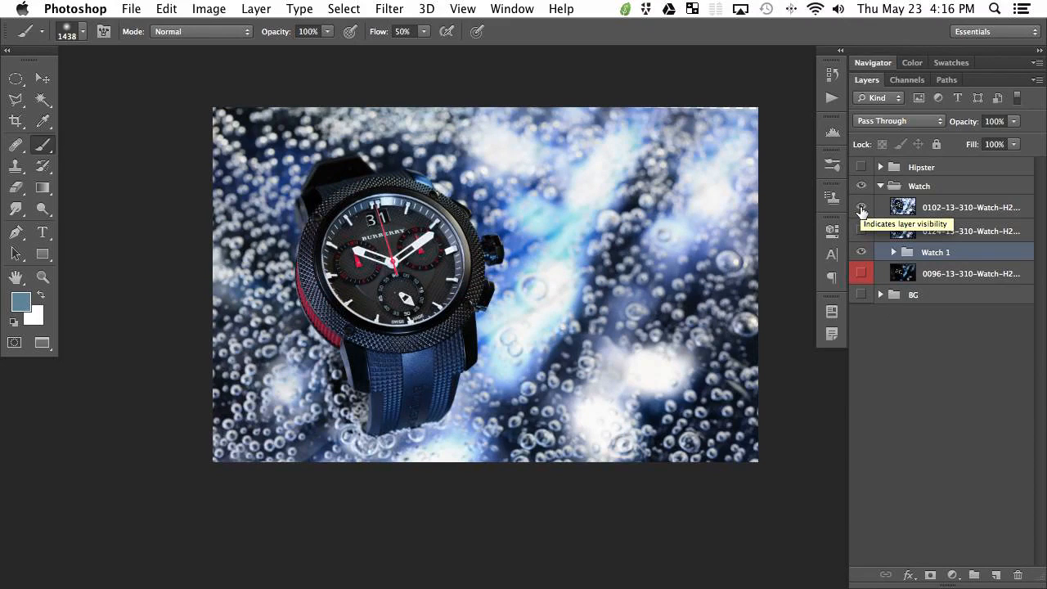
pyautogui.click(861, 210)
pyautogui.click(861, 231)
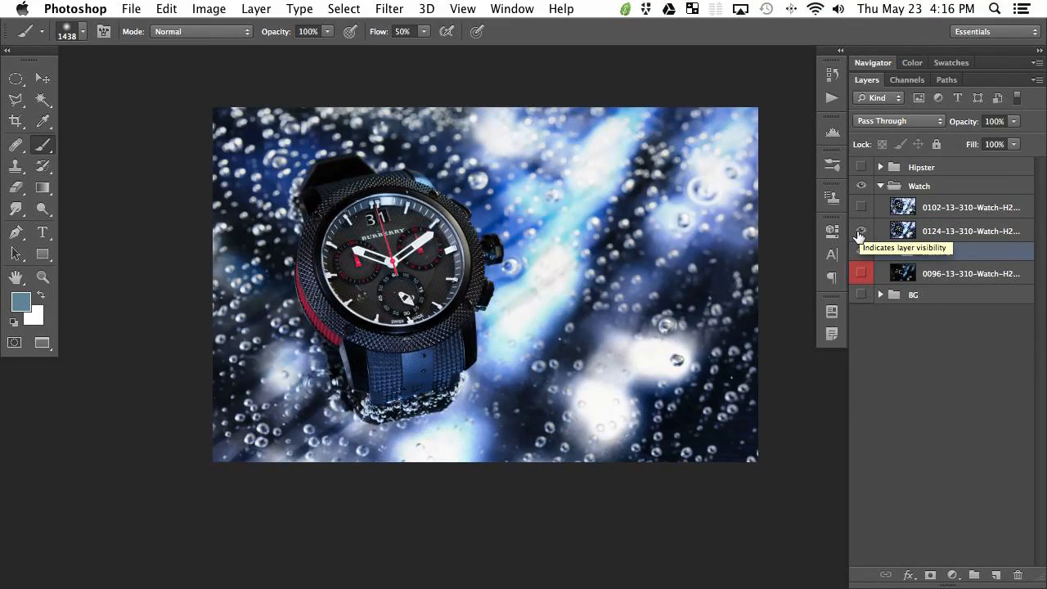
pyautogui.click(861, 231)
pyautogui.click(861, 210)
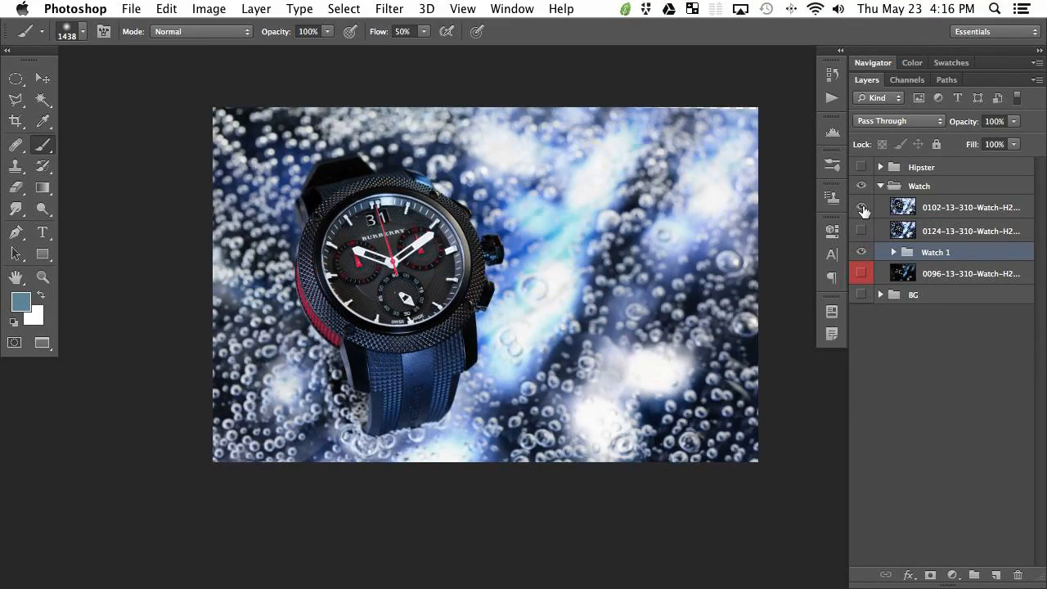
pyautogui.click(862, 210)
pyautogui.click(861, 230)
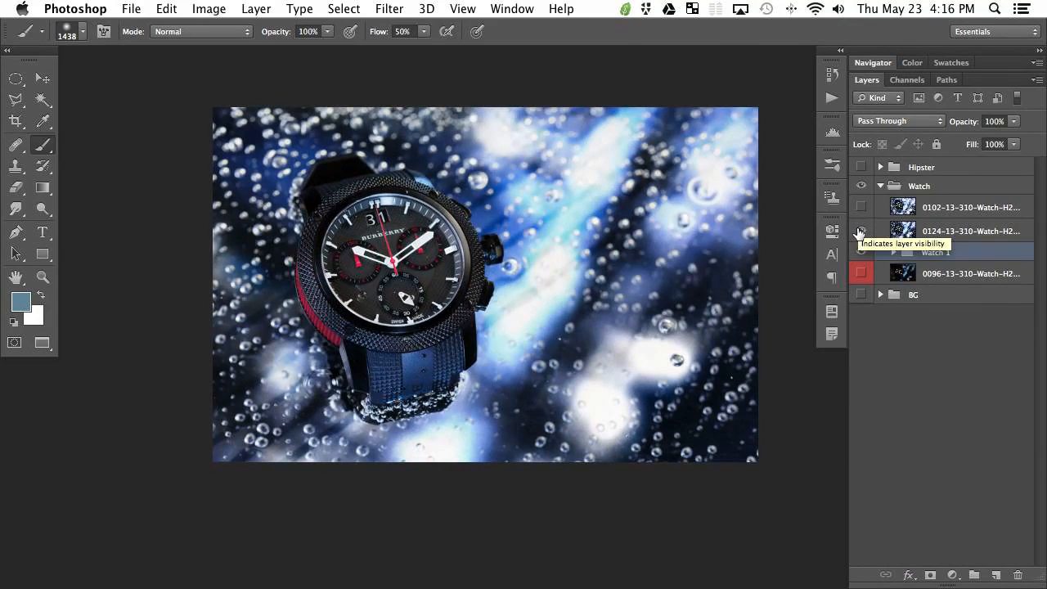
pyautogui.click(861, 233)
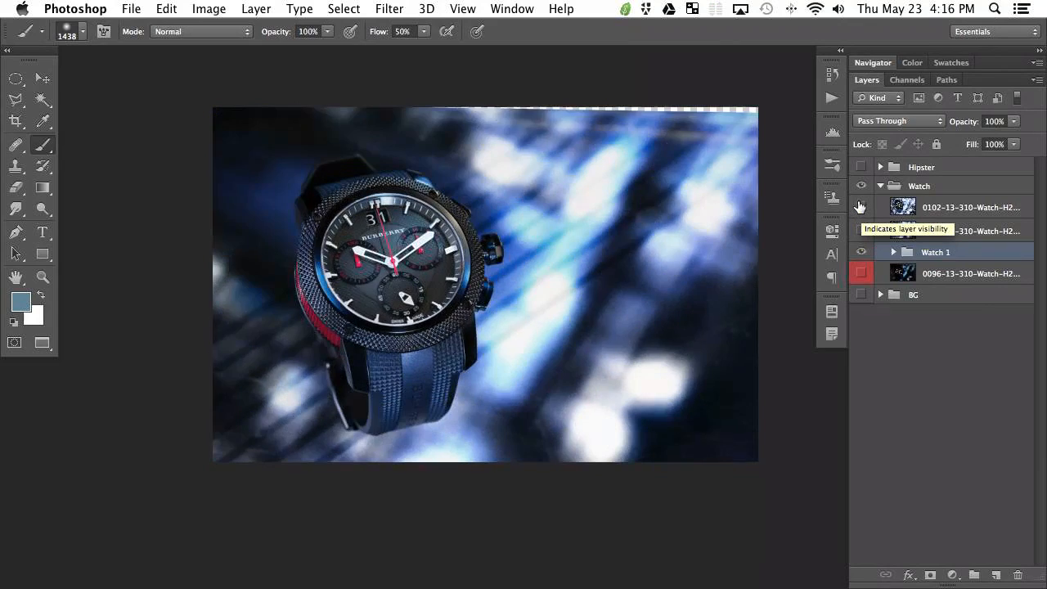
pyautogui.click(859, 209)
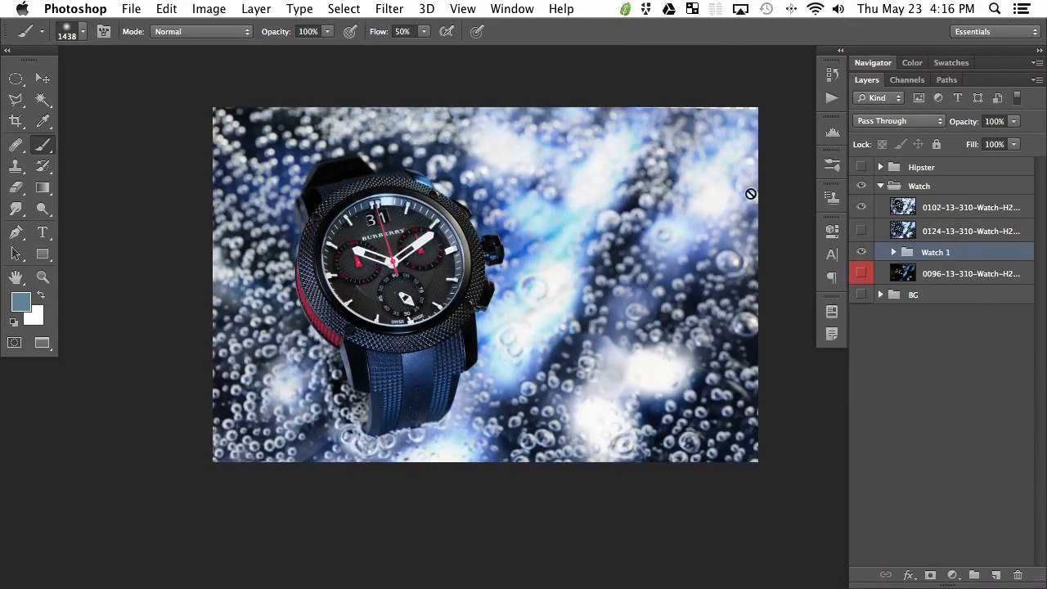
pyautogui.click(861, 231)
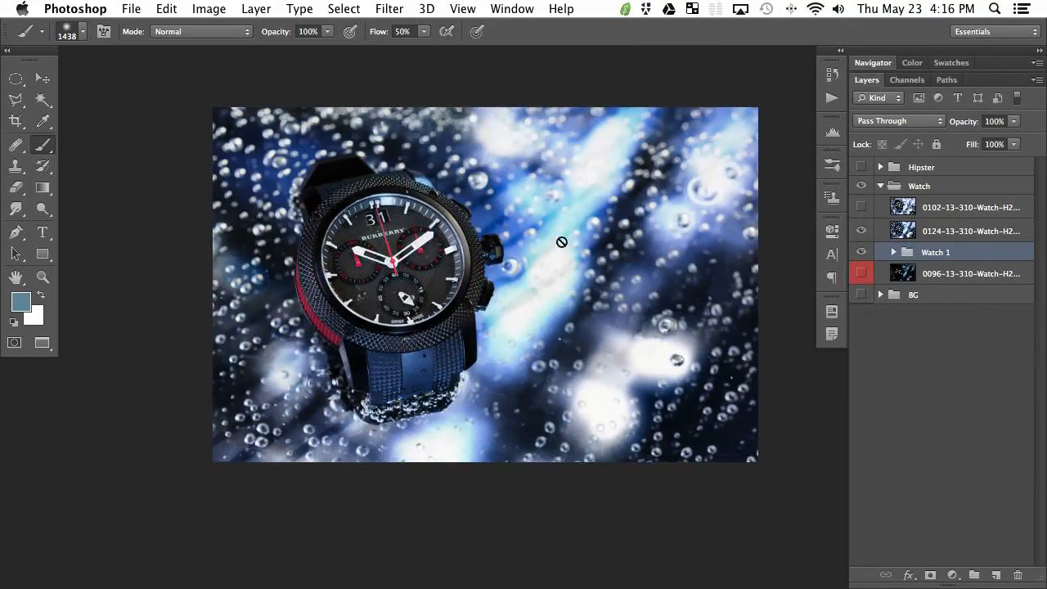
# Keep the 0124 bubble layer visible and delete the 0102 bubble layer.
pyautogui.click(860, 232)
pyautogui.click(862, 232)
pyautogui.click(862, 232)
pyautogui.click(862, 231)
pyautogui.click(861, 208)
pyautogui.click(861, 208)
pyautogui.click(943, 209)
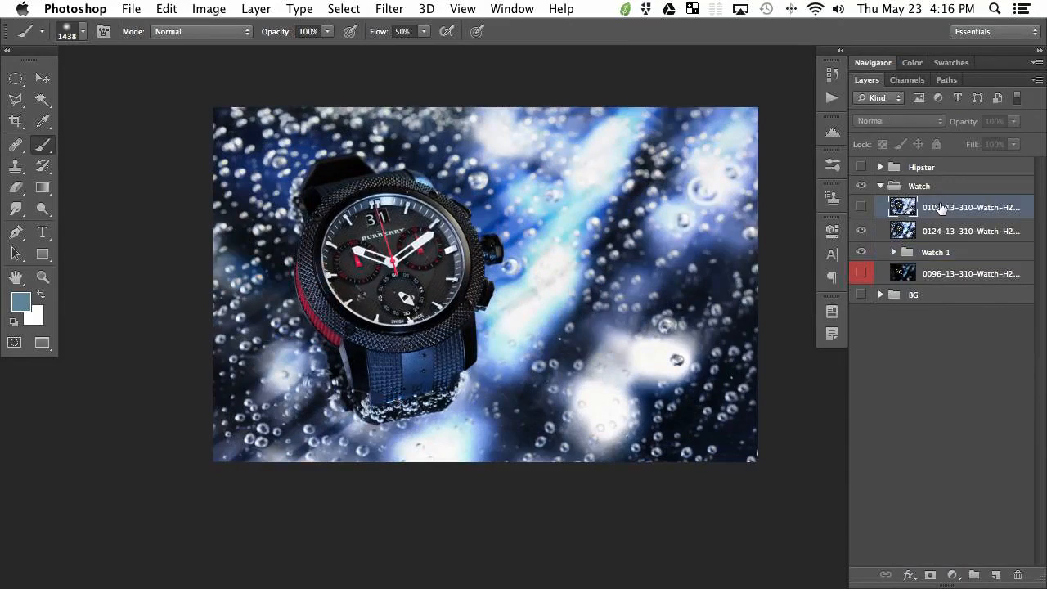
pyautogui.press('BackSpace')
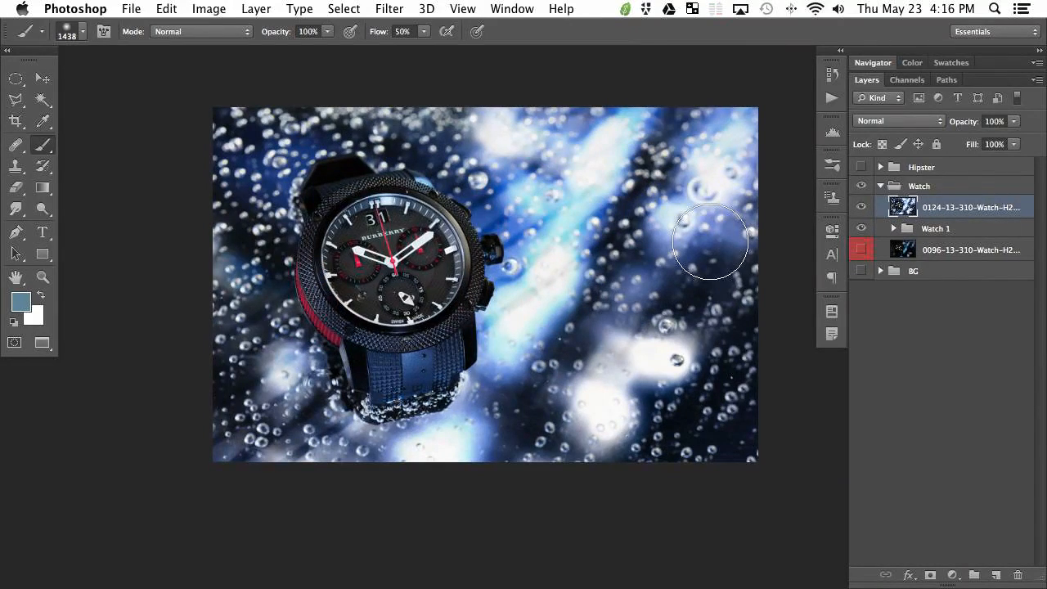
# Compare the image with and without the 0124 bubble layer and add a white layer mask to that layer.
pyautogui.click(860, 209)
pyautogui.click(859, 209)
pyautogui.click(861, 209)
pyautogui.click(863, 209)
pyautogui.press('super+shift+m')
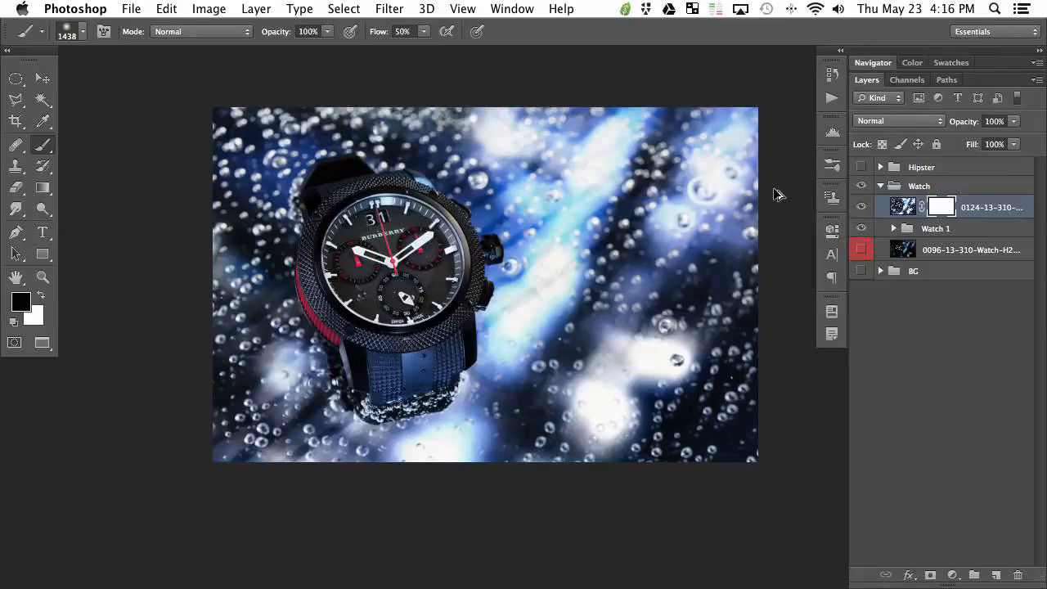
# Paint black with a smaller brush on the bubble layer's mask over the watch dial to clear the bubbles there.
pyautogui.press('super+equal')
pyautogui.press('super+equal')
pyautogui.press('super+equal')
pyautogui.scroll(3, 781, 199)
pyautogui.hscroll(-5, 781, 199)
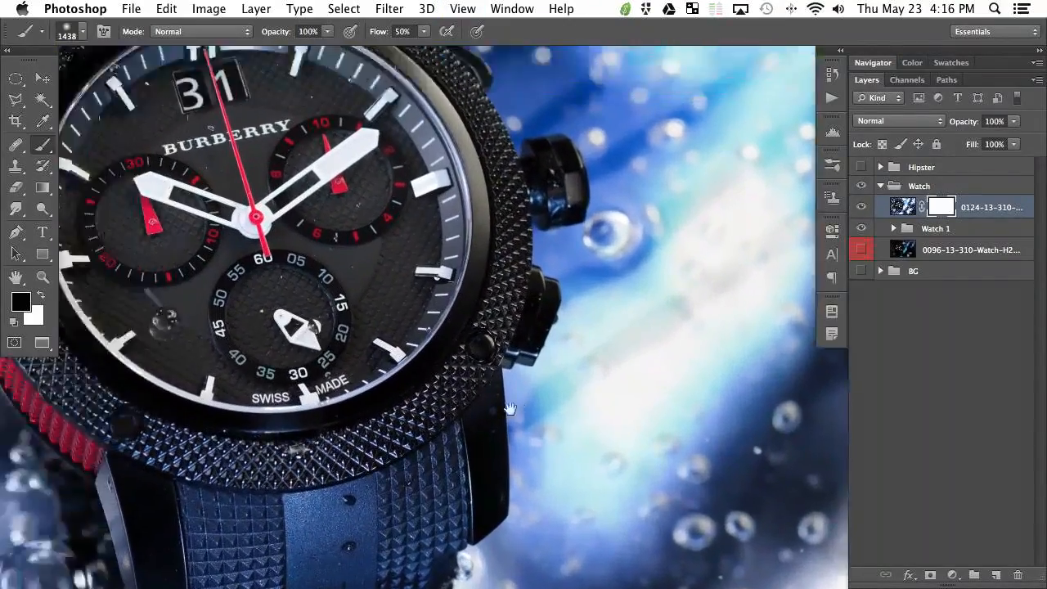
pyautogui.press('[')
pyautogui.press('[')
pyautogui.press('[')
pyautogui.press('[')
pyautogui.press('[')
pyautogui.press('[')
pyautogui.moveTo(391, 305)
pyautogui.mouseDown()
pyautogui.moveTo(372, 272)
pyautogui.moveTo(325, 343)
pyautogui.moveTo(406, 366)
pyautogui.moveTo(463, 262)
pyautogui.moveTo(408, 342)
pyautogui.moveTo(442, 390)
pyautogui.moveTo(447, 420)
pyautogui.moveTo(422, 420)
pyautogui.moveTo(377, 509)
pyautogui.moveTo(388, 457)
pyautogui.moveTo(228, 474)
pyautogui.moveTo(227, 499)
pyautogui.moveTo(207, 462)
pyautogui.moveTo(183, 466)
pyautogui.moveTo(131, 337)
pyautogui.moveTo(149, 329)
pyautogui.moveTo(182, 180)
pyautogui.moveTo(190, 206)
pyautogui.moveTo(140, 355)
pyautogui.moveTo(196, 219)
pyautogui.mouseUp()
# Mask the bubble layer in black over the lower bezel, the lugs and the textured lower strap, adapting the brush size to each area.
pyautogui.press('[')
pyautogui.press('[')
pyautogui.press('[')
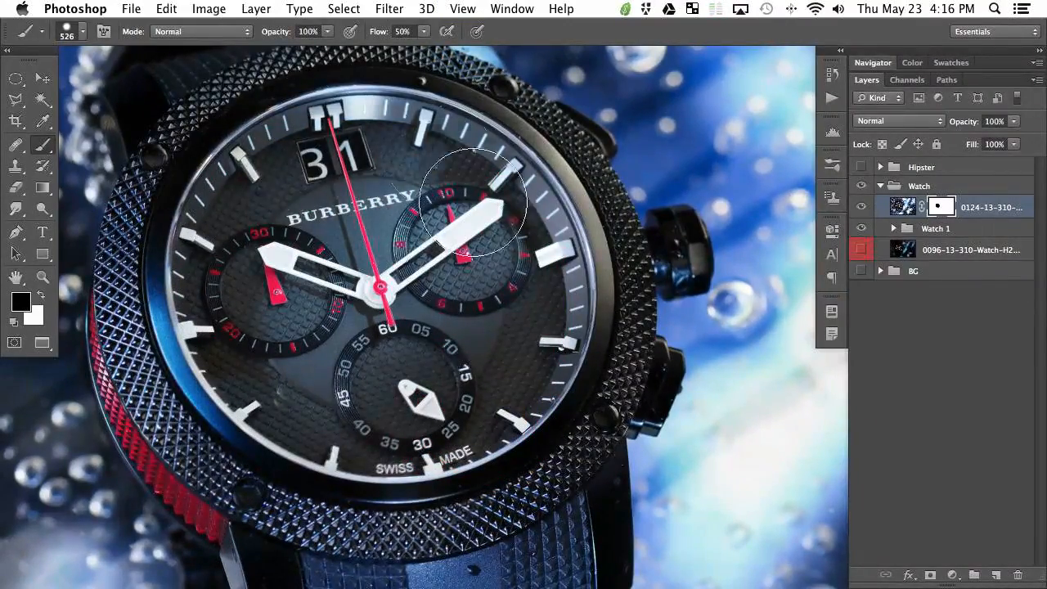
pyautogui.scroll(-5, 288, 454)
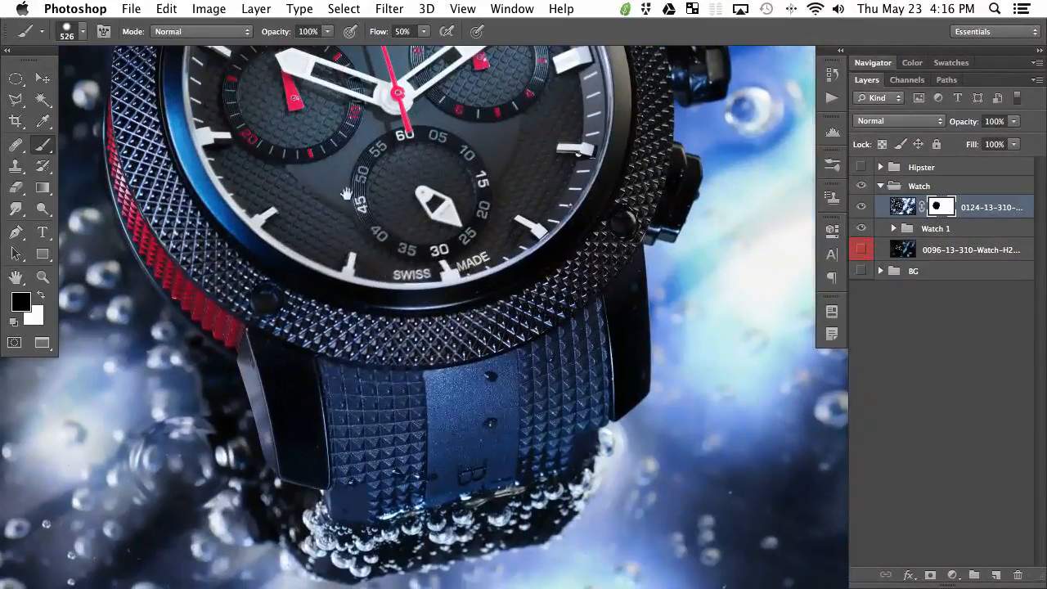
pyautogui.moveTo(369, 398)
pyautogui.mouseDown()
pyautogui.moveTo(432, 349)
pyautogui.moveTo(455, 416)
pyautogui.moveTo(501, 344)
pyautogui.moveTo(448, 426)
pyautogui.moveTo(444, 385)
pyautogui.mouseUp()
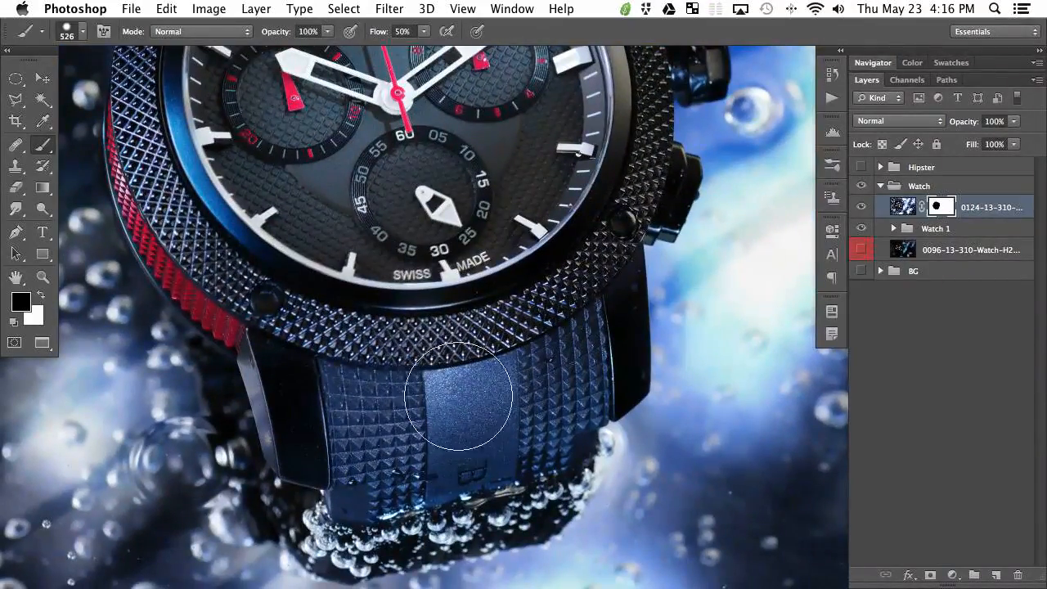
pyautogui.press('[')
pyautogui.press('[')
pyautogui.press('[')
pyautogui.press('[')
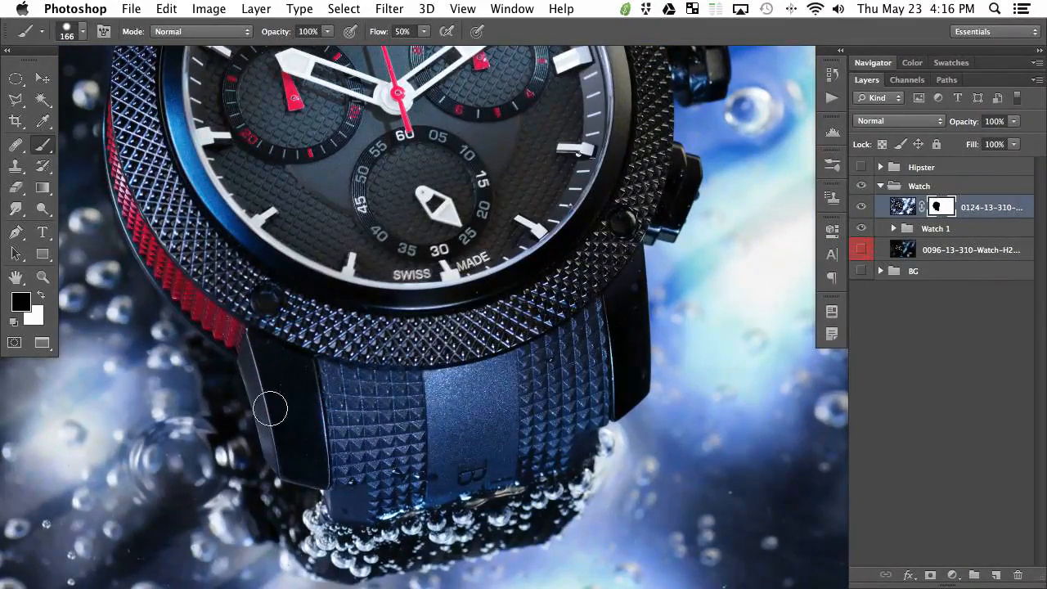
pyautogui.press(']')
pyautogui.press(']')
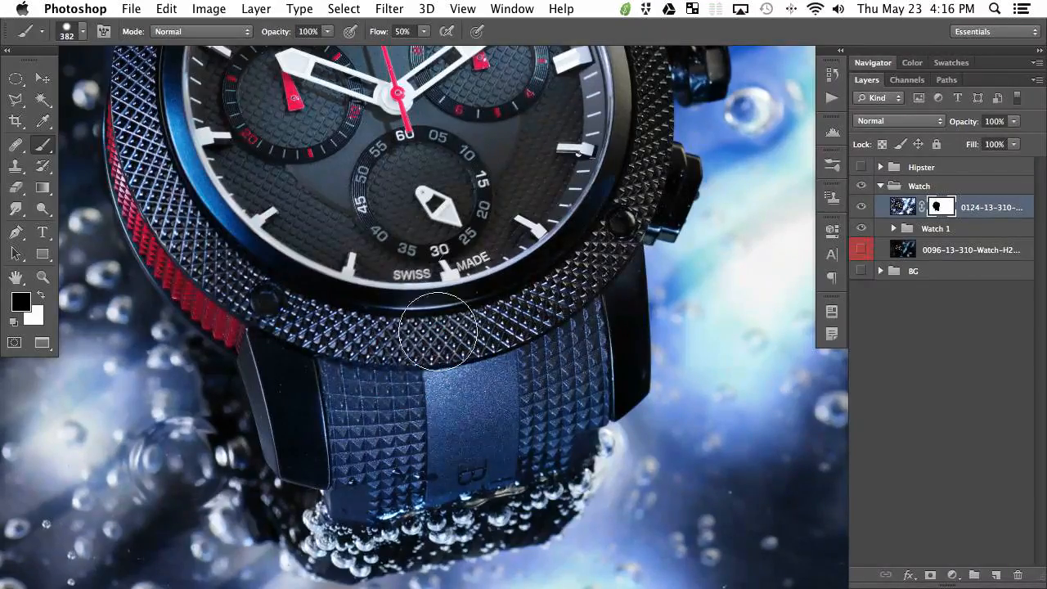
# Extend the black mask painting over the upper bezel and the upper strap with a finer brush.
pyautogui.moveTo(527, 194); pyautogui.dragTo(455, 303)
pyautogui.moveTo(517, 260); pyautogui.dragTo(598, 263)
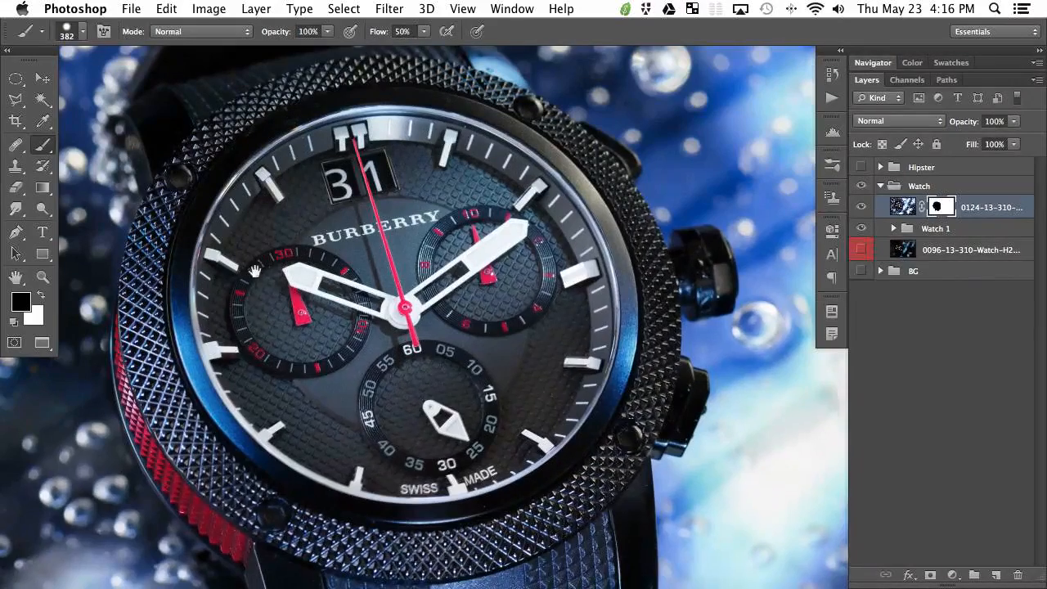
pyautogui.moveTo(261, 266); pyautogui.dragTo(376, 372)
pyautogui.moveTo(316, 276)
pyautogui.mouseDown()
pyautogui.moveTo(301, 220)
pyautogui.moveTo(324, 204)
pyautogui.moveTo(307, 207)
pyautogui.moveTo(403, 185)
pyautogui.mouseUp()
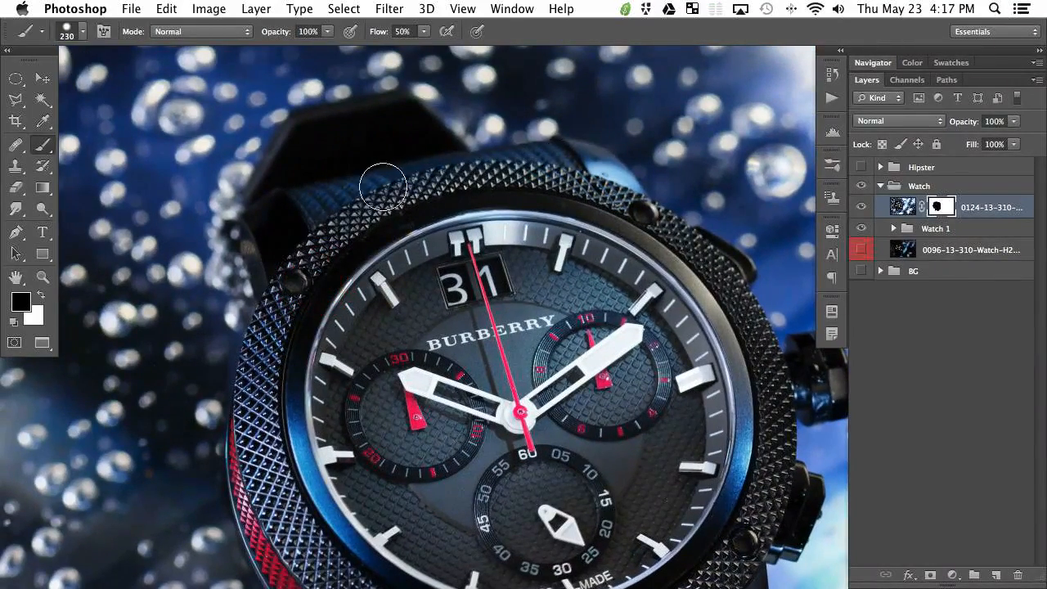
pyautogui.moveTo(592, 209)
pyautogui.mouseDown()
pyautogui.moveTo(544, 217)
pyautogui.moveTo(542, 206)
pyautogui.mouseUp()
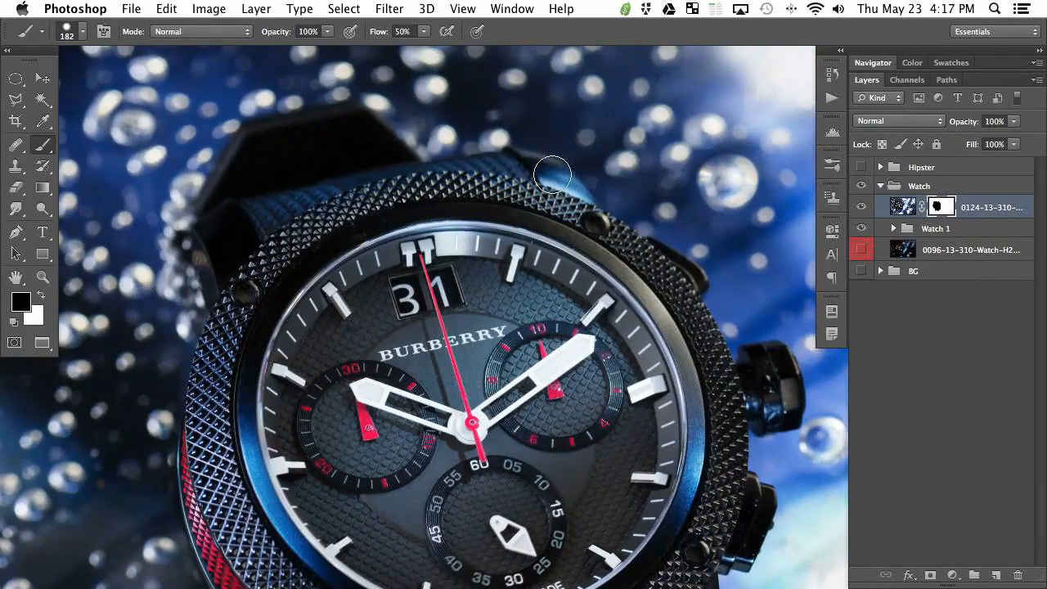
pyautogui.hscroll(3, 564, 253)
pyautogui.scroll(-2, 564, 253)
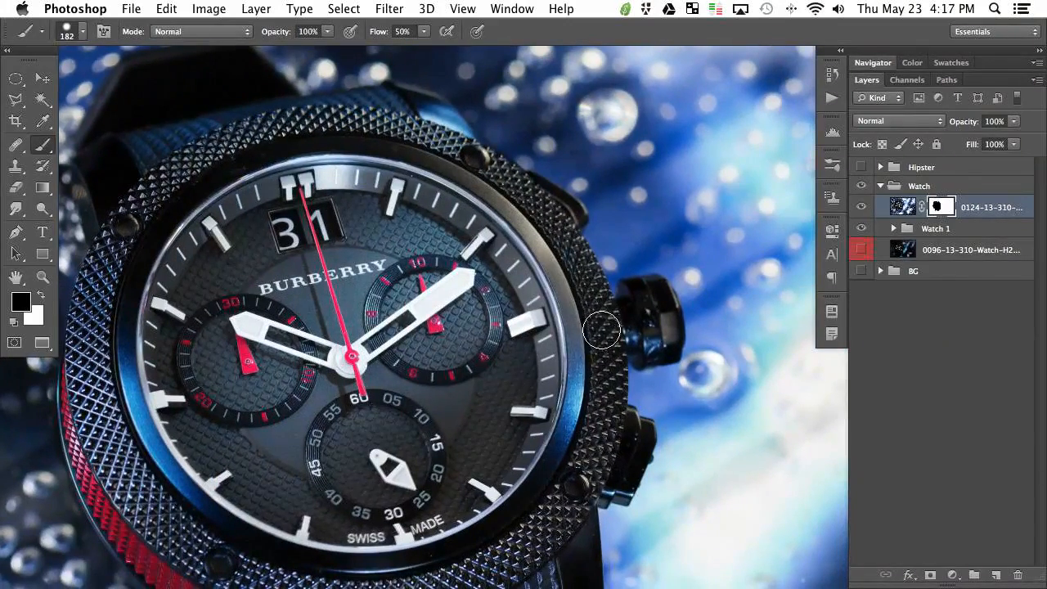
# Mask out the bubble layer over the crown and pushers with a small brush, alternating black and white to refine the edges.
pyautogui.moveTo(646, 321)
pyautogui.mouseDown()
pyautogui.moveTo(622, 329)
pyautogui.moveTo(658, 302)
pyautogui.mouseUp()
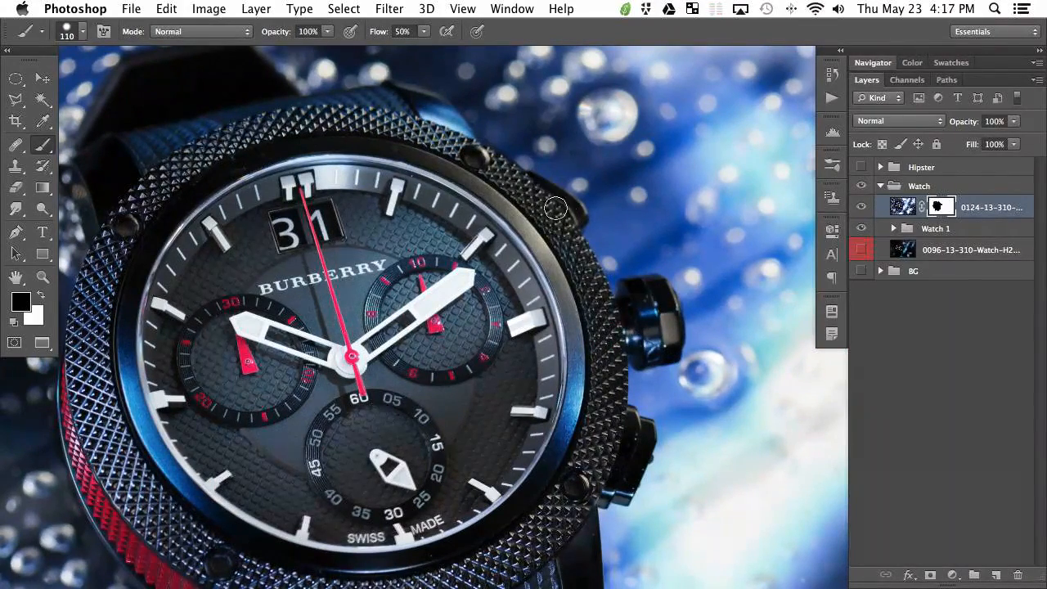
pyautogui.press('x')
pyautogui.moveTo(539, 336); pyautogui.dragTo(464, 226)
pyautogui.press('x')
pyautogui.moveTo(556, 314); pyautogui.dragTo(550, 376)
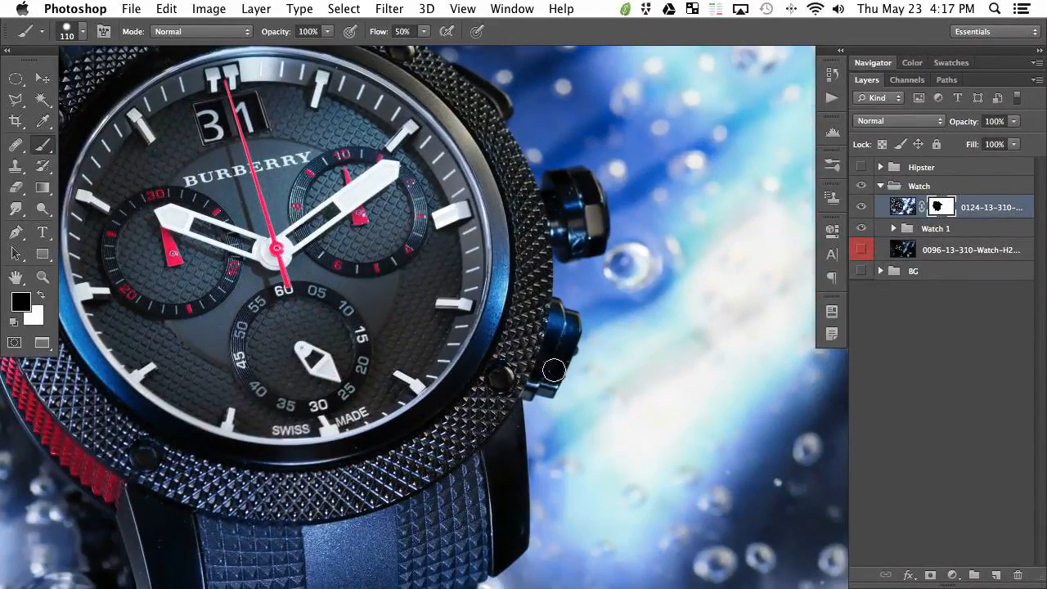
pyautogui.moveTo(348, 369); pyautogui.dragTo(417, 357)
pyautogui.moveTo(331, 303); pyautogui.dragTo(387, 290)
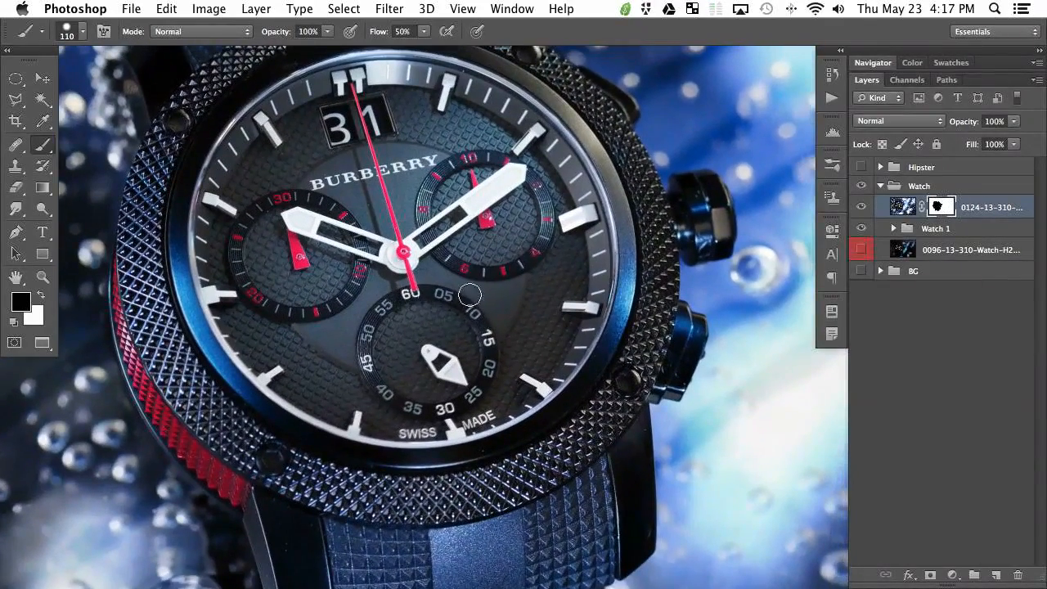
# Display the bubble layer's mask by itself and fill the remaining light patches inside the watch shape with black.
pyautogui.keyDown('alt'); pyautogui.click(939, 209); pyautogui.keyUp('alt')
pyautogui.scroll(2, 515, 294)
pyautogui.press(']')
pyautogui.press(']')
pyautogui.press(']')
pyautogui.press(']')
pyautogui.moveTo(471, 164)
pyautogui.mouseDown()
pyautogui.moveTo(381, 152)
pyautogui.moveTo(245, 173)
pyautogui.moveTo(182, 238)
pyautogui.moveTo(136, 356)
pyautogui.mouseUp()
pyautogui.scroll(-3, 533, 276)
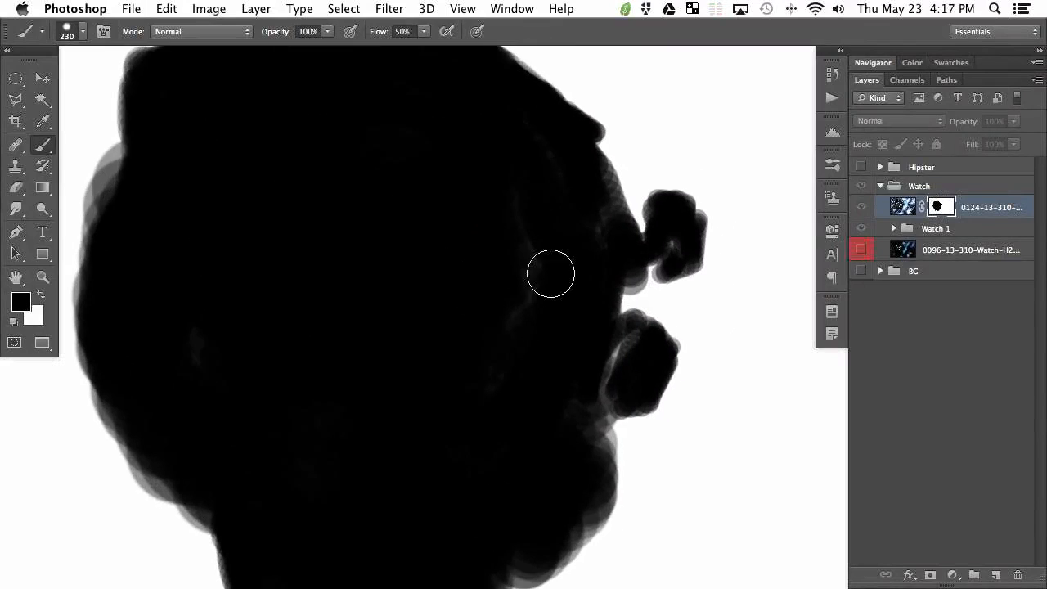
pyautogui.scroll(-5, 572, 262)
pyautogui.moveTo(608, 220)
pyautogui.mouseDown()
pyautogui.moveTo(604, 262)
pyautogui.moveTo(566, 323)
pyautogui.moveTo(468, 413)
pyautogui.moveTo(496, 430)
pyautogui.moveTo(418, 462)
pyautogui.moveTo(358, 449)
pyautogui.moveTo(294, 453)
pyautogui.mouseUp()
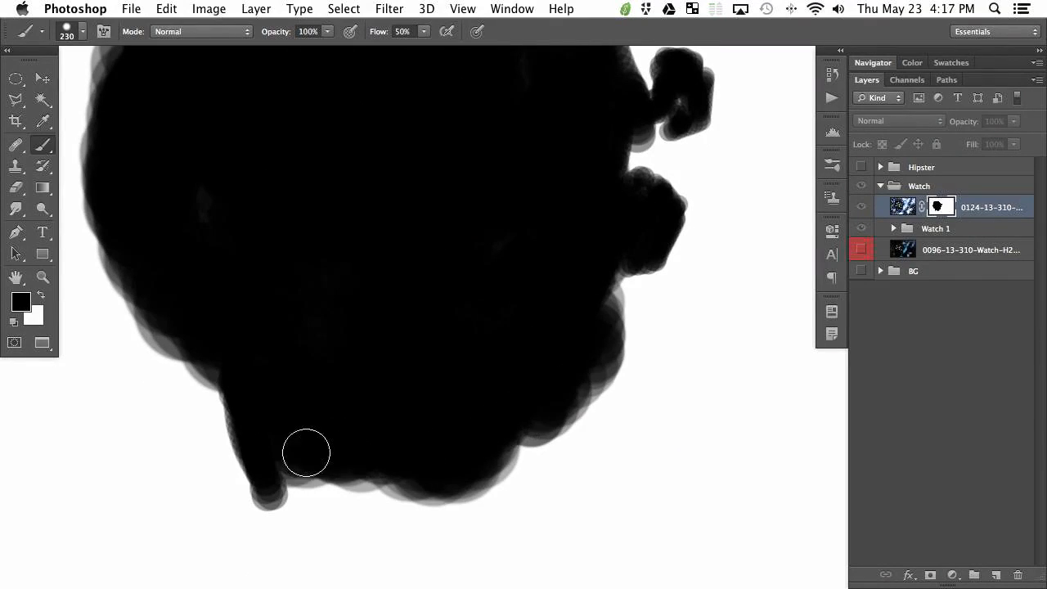
# Check the mask for leftover gaps, return to the image view and compare it with and without the bubble layer.
pyautogui.scroll(5, 335, 445)
pyautogui.scroll(4, 367, 183)
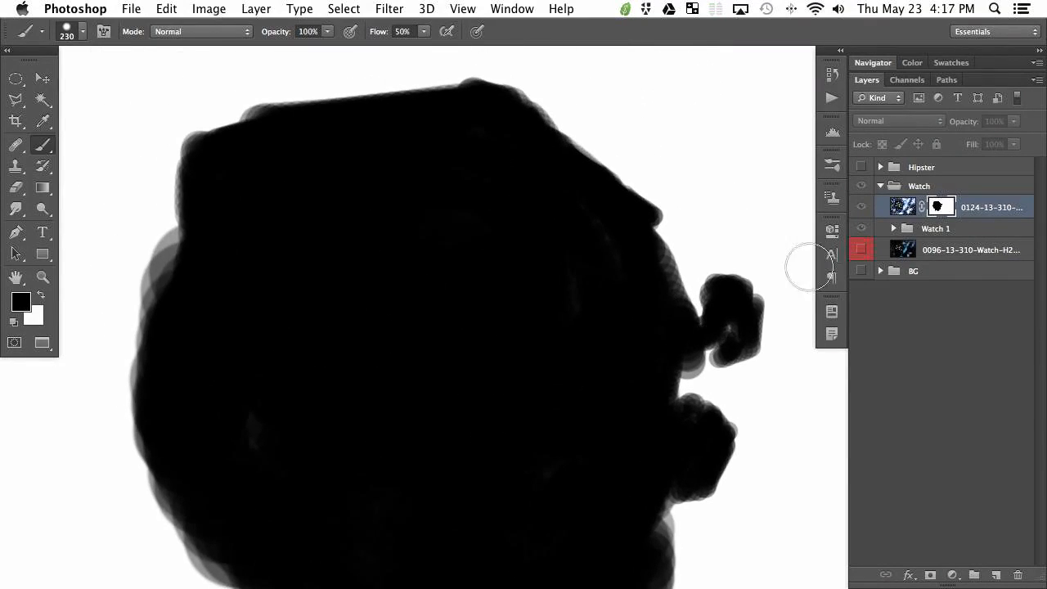
pyautogui.scroll(-4, 568, 346)
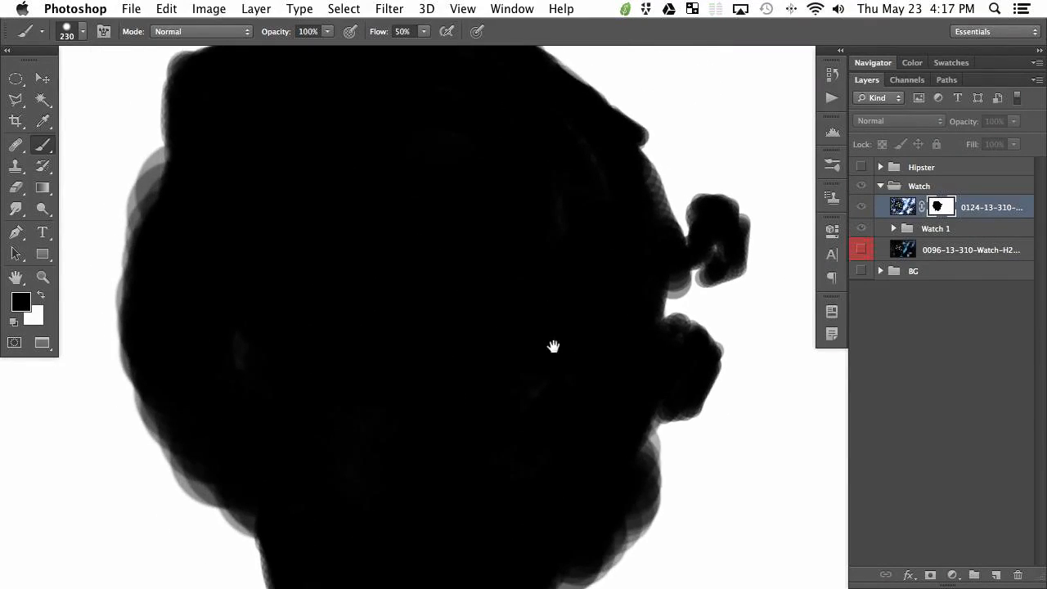
pyautogui.keyDown('alt'); pyautogui.click(935, 210); pyautogui.keyUp('alt')
pyautogui.click(863, 210)
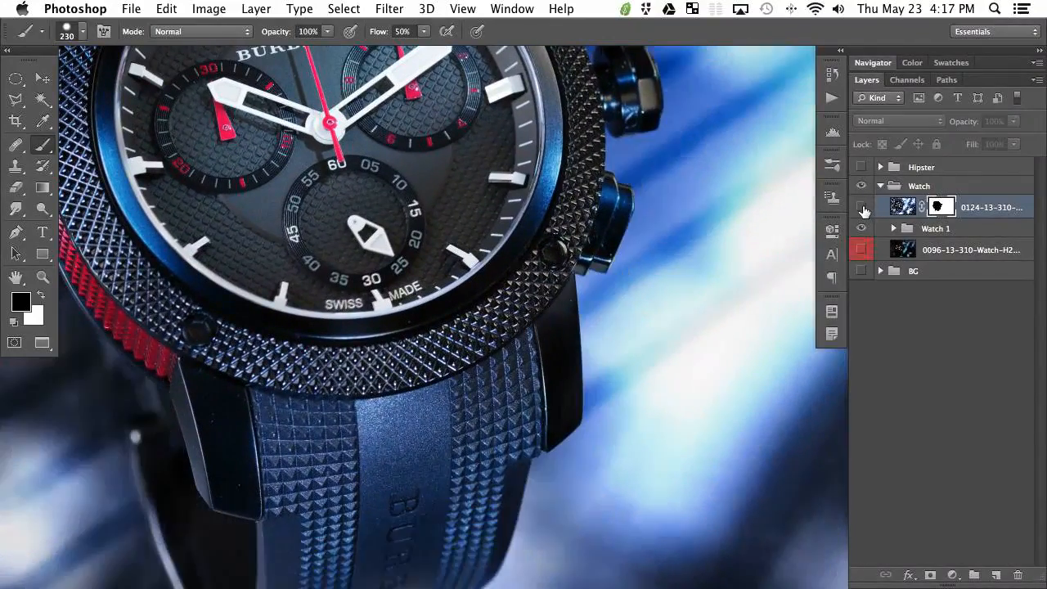
pyautogui.click(862, 210)
# Compare the bubble layer's visibility again and paint white on its mask along the watch's left edge to restore the bubbles.
pyautogui.moveTo(553, 315); pyautogui.dragTo(544, 340)
pyautogui.press('x')
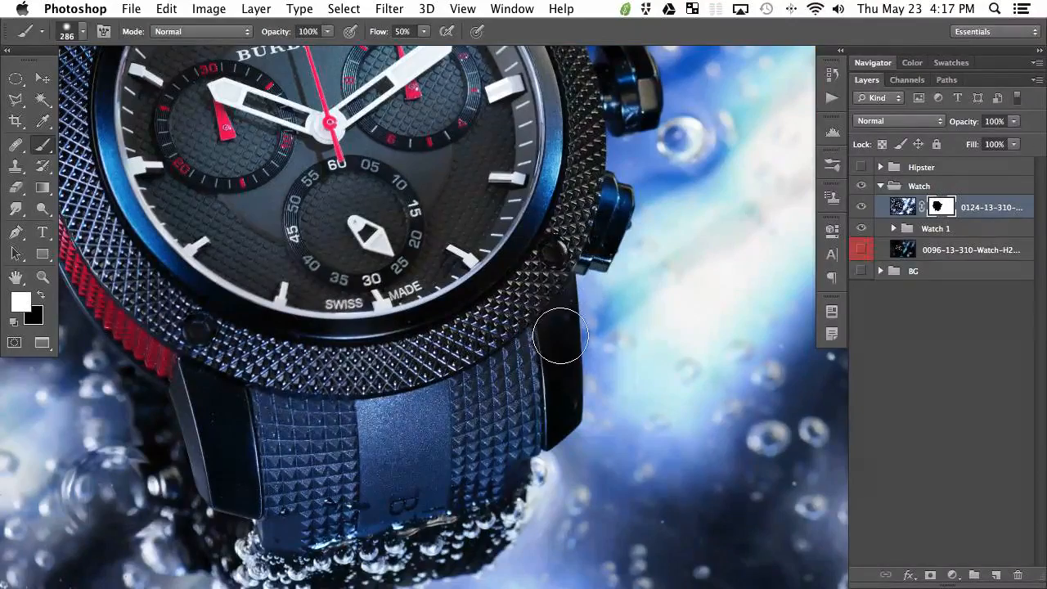
pyautogui.click(861, 202)
pyautogui.click(861, 202)
pyautogui.click(861, 202)
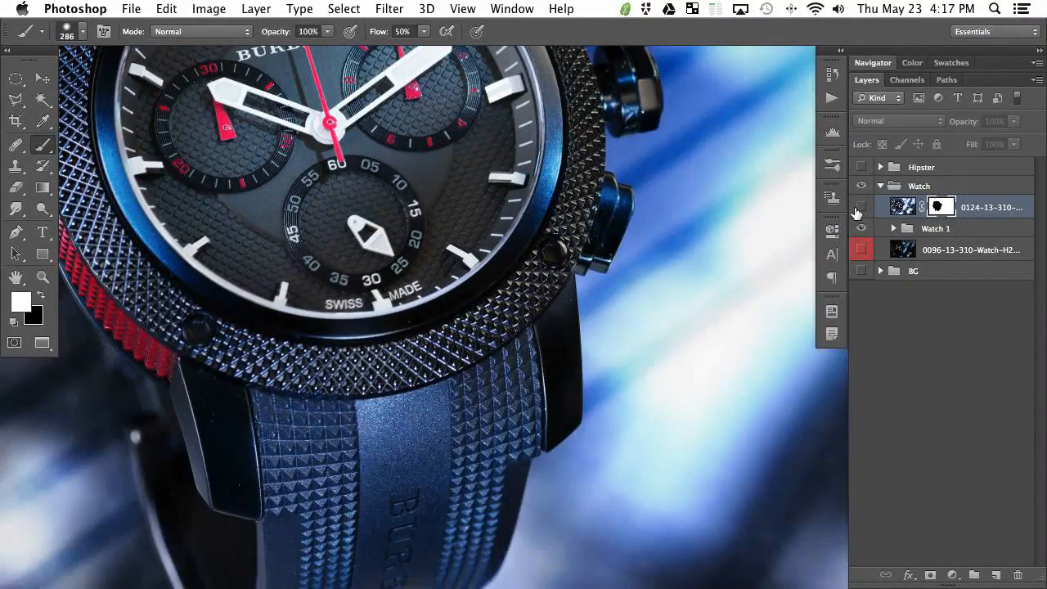
pyautogui.click(860, 202)
pyautogui.moveTo(409, 361)
pyautogui.mouseDown()
pyautogui.moveTo(456, 277)
pyautogui.moveTo(605, 347)
pyautogui.mouseUp()
pyautogui.moveTo(288, 329); pyautogui.dragTo(294, 358)
pyautogui.moveTo(221, 350)
pyautogui.mouseDown()
pyautogui.moveTo(246, 336)
pyautogui.moveTo(247, 305)
pyautogui.moveTo(259, 344)
pyautogui.mouseUp()
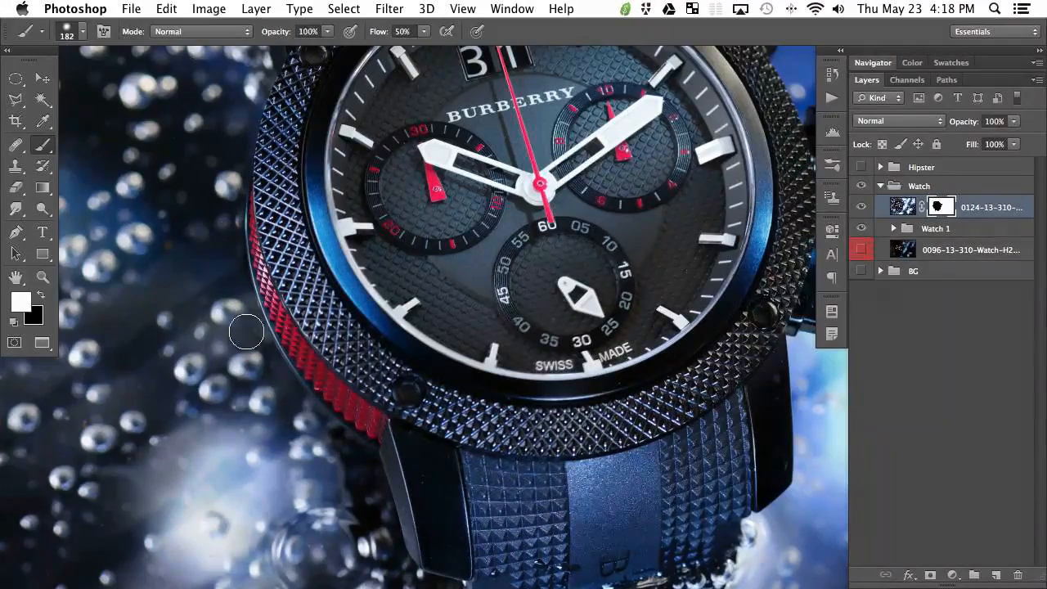
pyautogui.scroll(5, 241, 255)
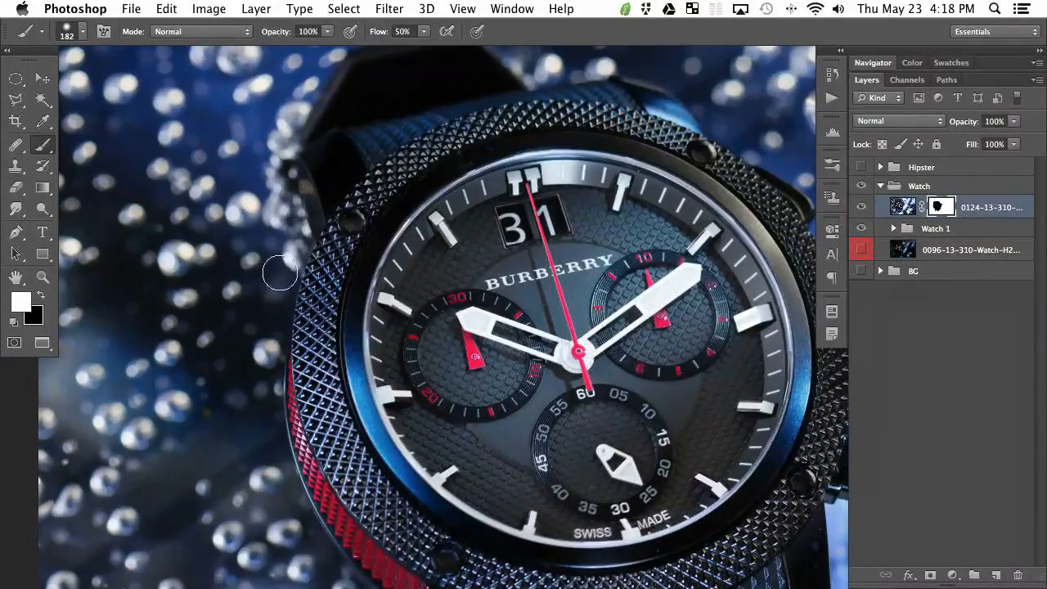
pyautogui.moveTo(281, 239); pyautogui.dragTo(273, 332)
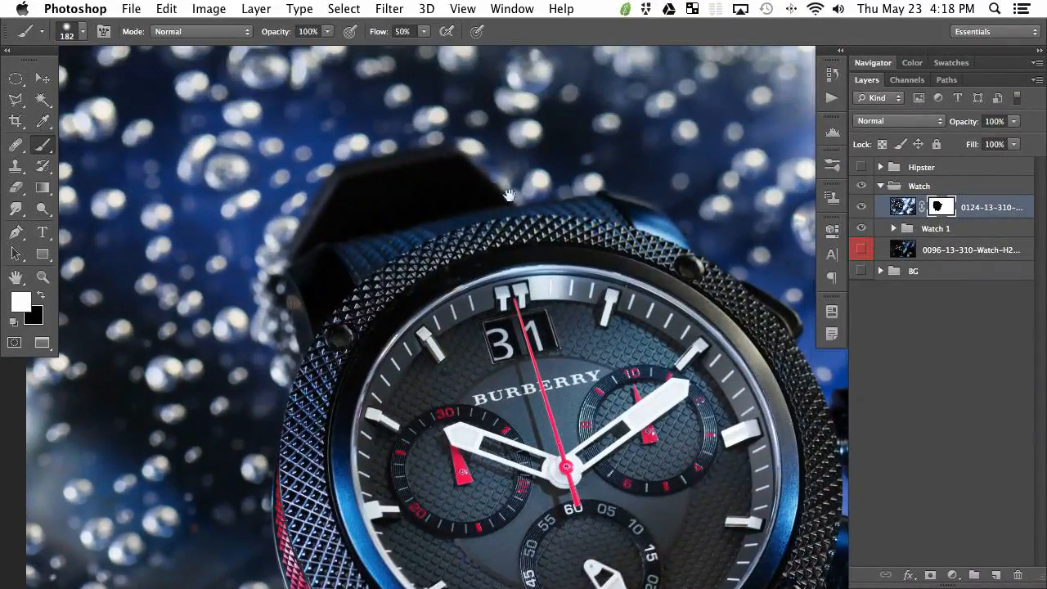
# Compare the whole image repeatedly with and without the 0124 bubble layer and the Watch 1 group, leaving both visible.
pyautogui.scroll(-10, 516, 175)
pyautogui.hscroll(6, 515, 175)
pyautogui.press('super+0')
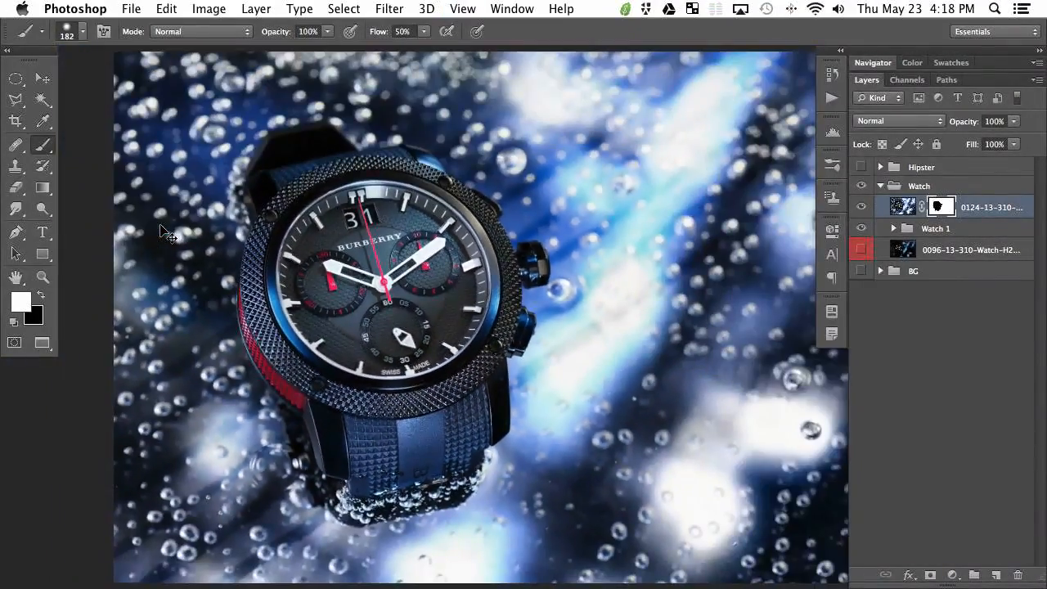
pyautogui.press('super+minus')
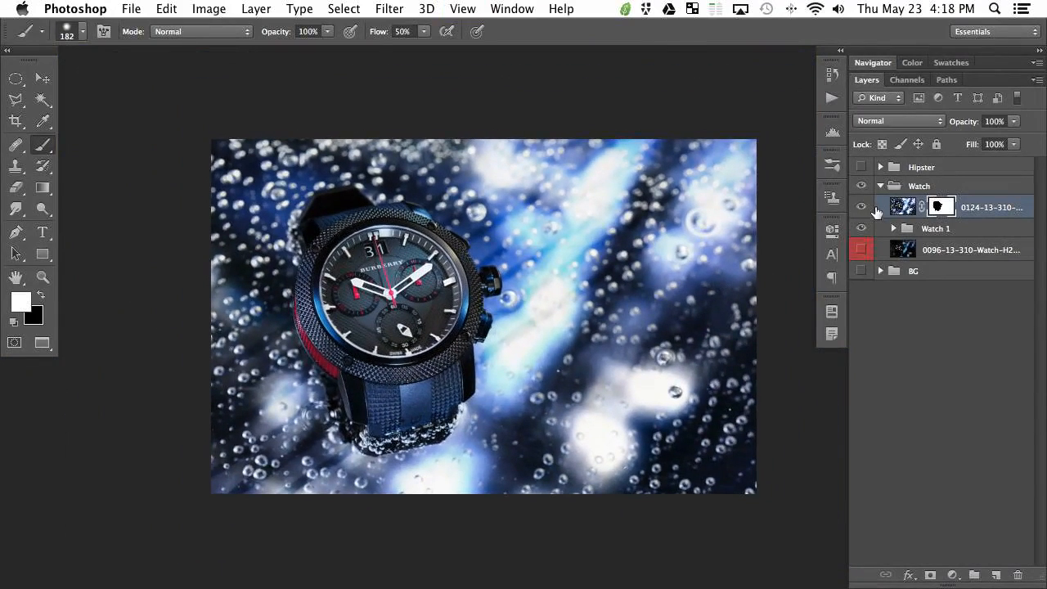
pyautogui.click(861, 208)
pyautogui.click(861, 209)
pyautogui.click(861, 208)
pyautogui.click(862, 209)
pyautogui.click(859, 209)
pyautogui.click(860, 210)
pyautogui.click(861, 210)
pyautogui.click(863, 210)
pyautogui.click(862, 230)
pyautogui.click(861, 230)
pyautogui.click(861, 230)
pyautogui.click(862, 229)
pyautogui.click(862, 207)
pyautogui.click(861, 207)
pyautogui.click(862, 207)
pyautogui.click(862, 207)
pyautogui.click(861, 207)
pyautogui.click(862, 208)
pyautogui.click(863, 208)
pyautogui.click(863, 208)
pyautogui.click(863, 208)
pyautogui.click(864, 208)
pyautogui.click(863, 209)
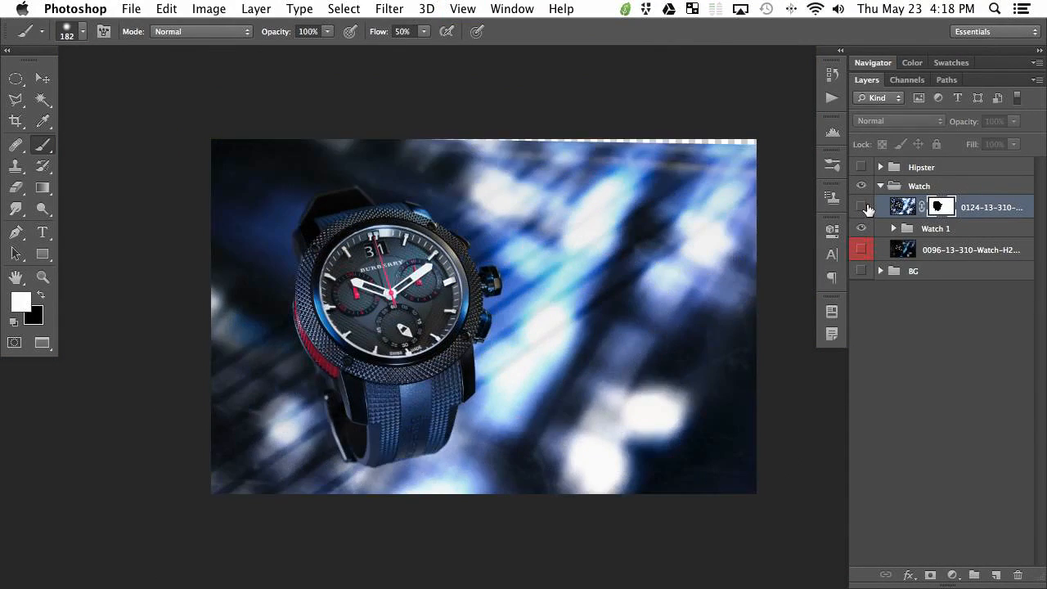
pyautogui.click(864, 210)
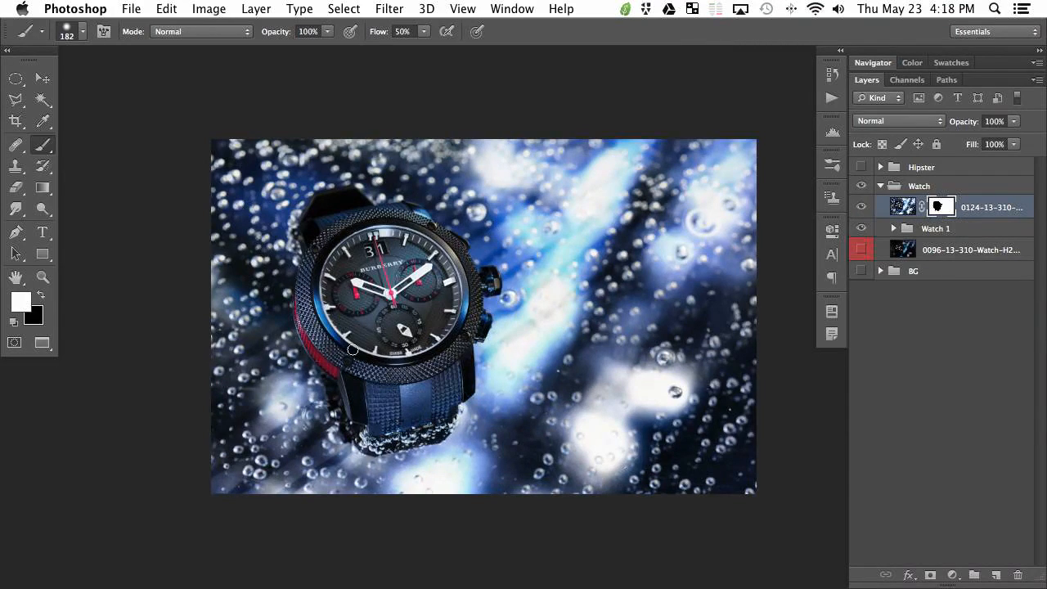
pyautogui.click(863, 206)
pyautogui.click(863, 206)
# Save the document in Photoshop format as HipsterWatch1.psd in the PSD folder.
pyautogui.press('super+shift+s')
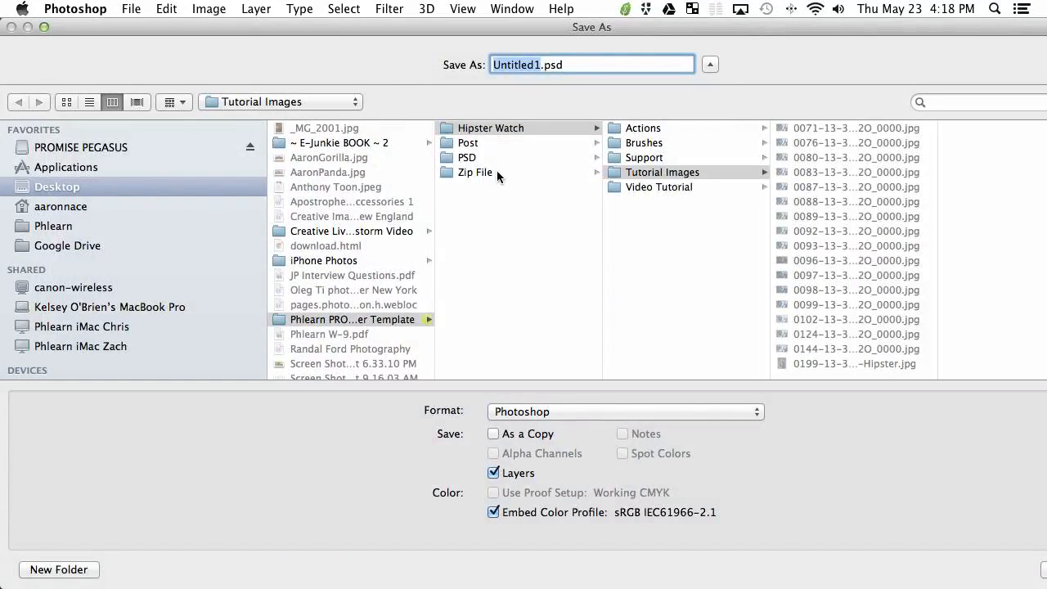
pyautogui.click(478, 158)
pyautogui.moveTo(537, 64); pyautogui.dragTo(475, 64)
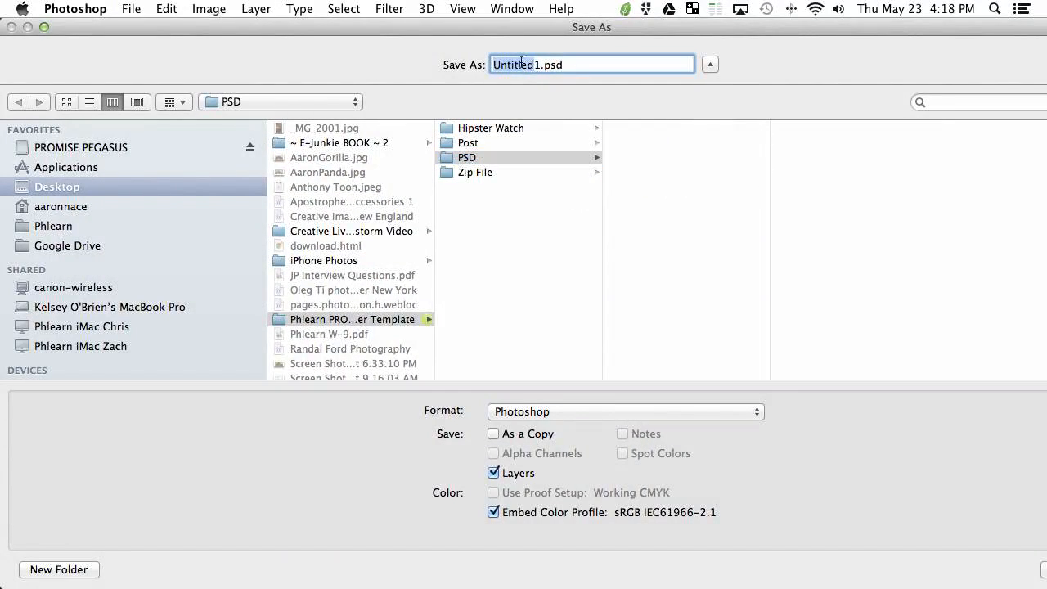
pyautogui.moveTo(544, 64); pyautogui.dragTo(492, 65)
pyautogui.write('HipsterWatch')
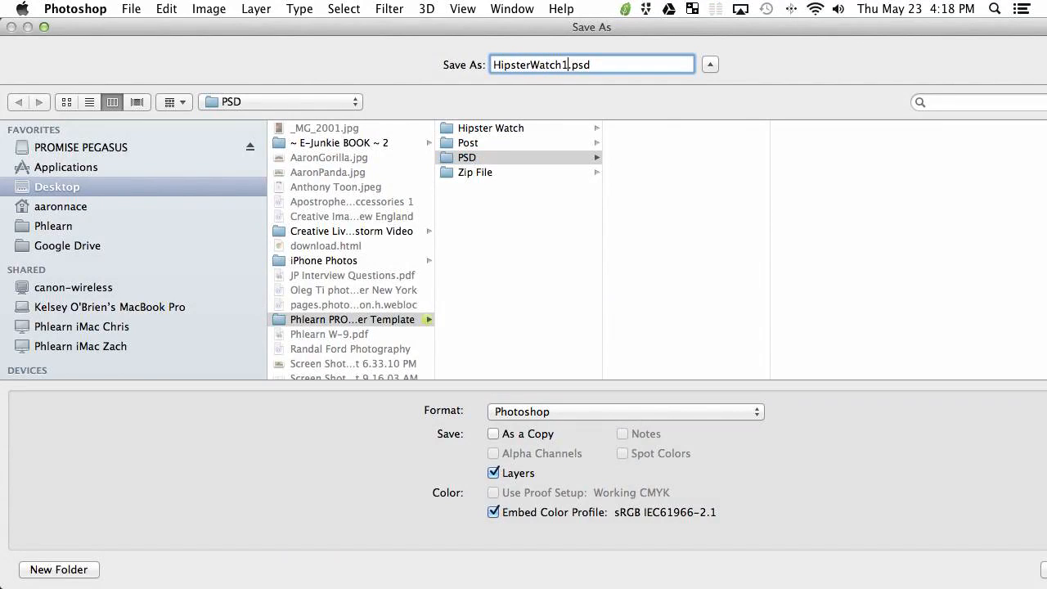
pyautogui.press('Return')
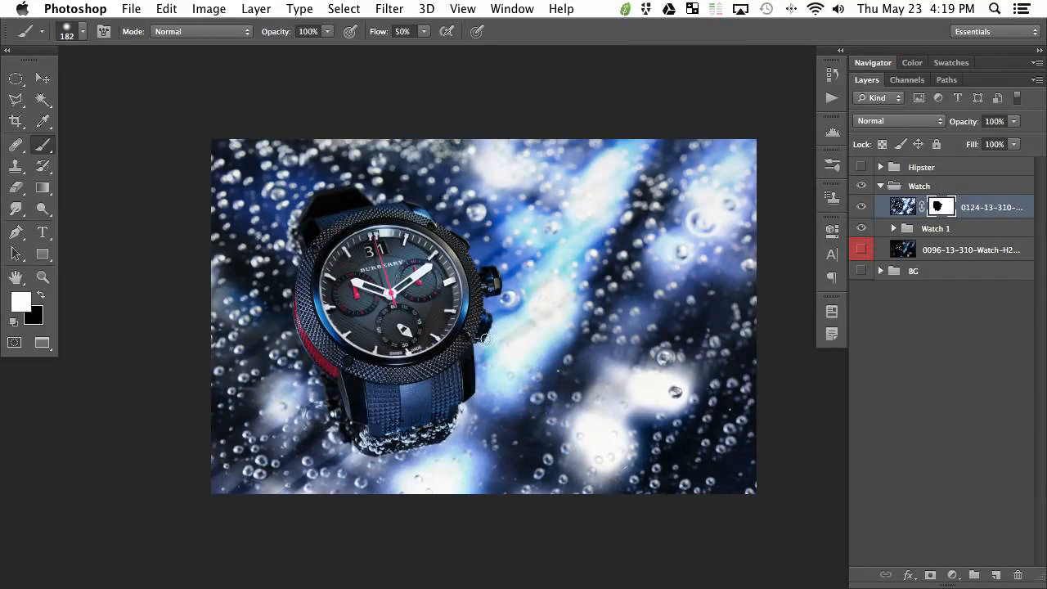
pyautogui.scroll(-1, 460, 265)
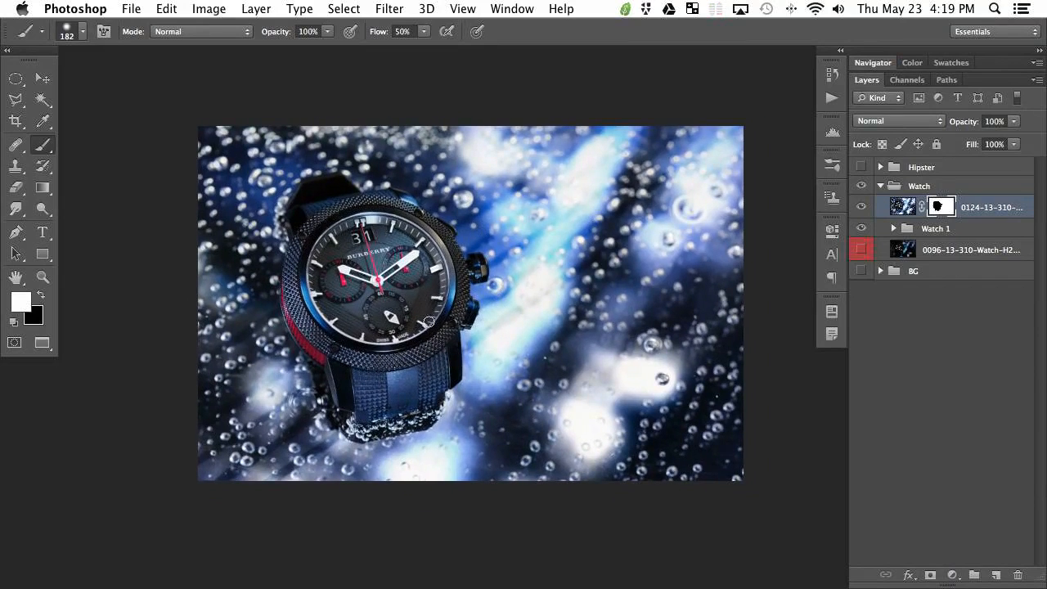
pyautogui.press('super+equal')
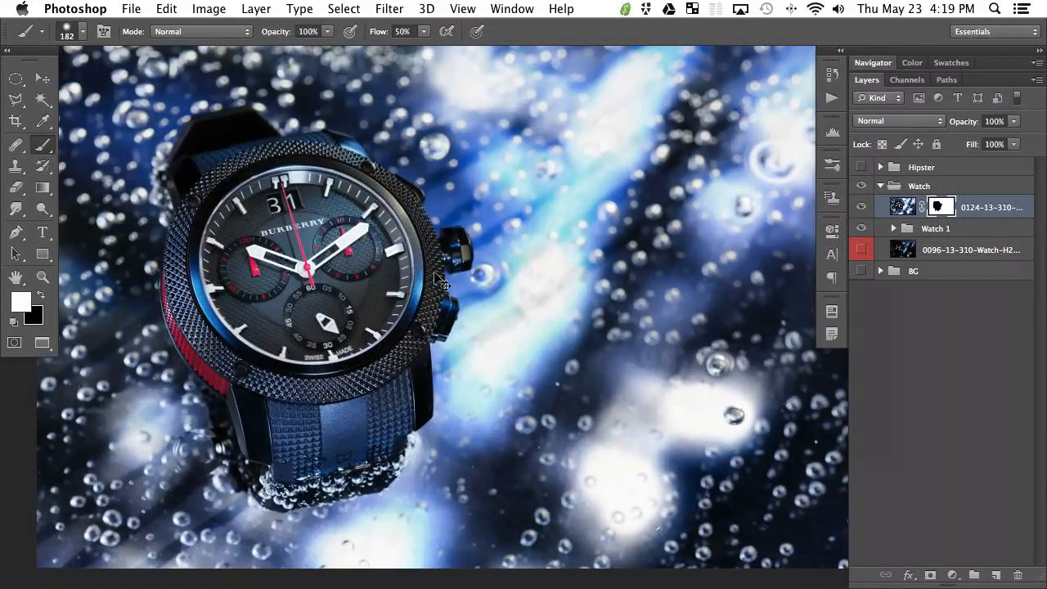
pyautogui.press('super+equal')
pyautogui.press('super+equal')
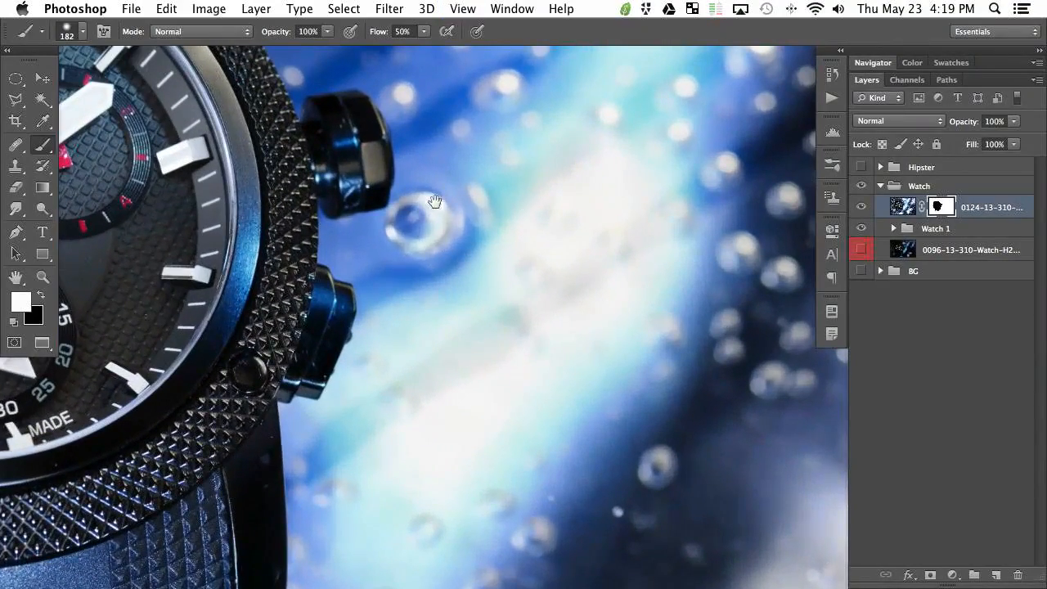
pyautogui.press('super+equal')
# Review the Performance, Cursors and File Handling preferences, including memory usage and the automatic recovery-save interval, without applying changes.
pyautogui.click(82, 9)
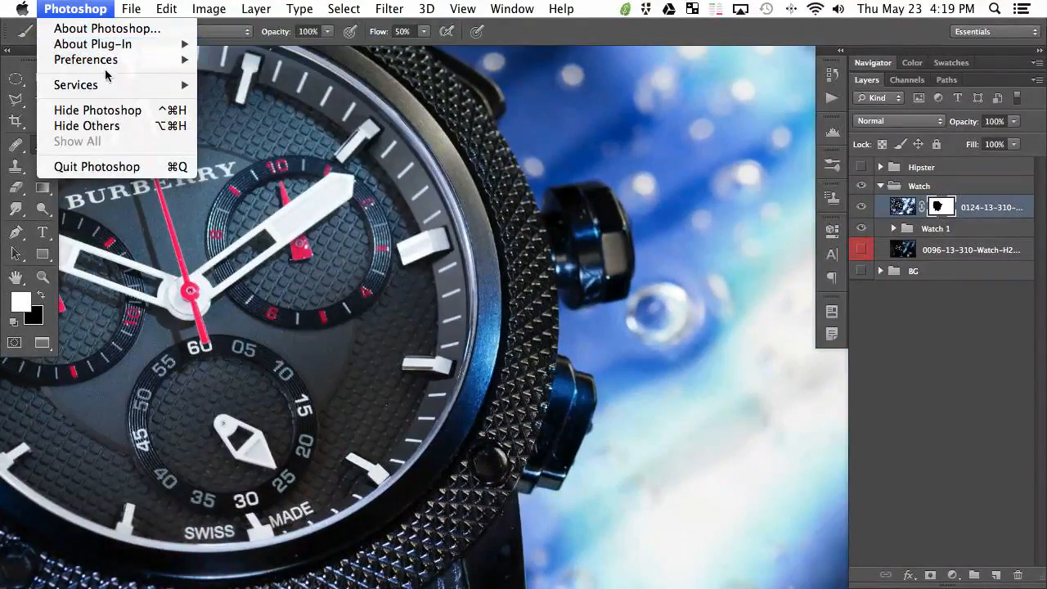
pyautogui.moveTo(114, 60)
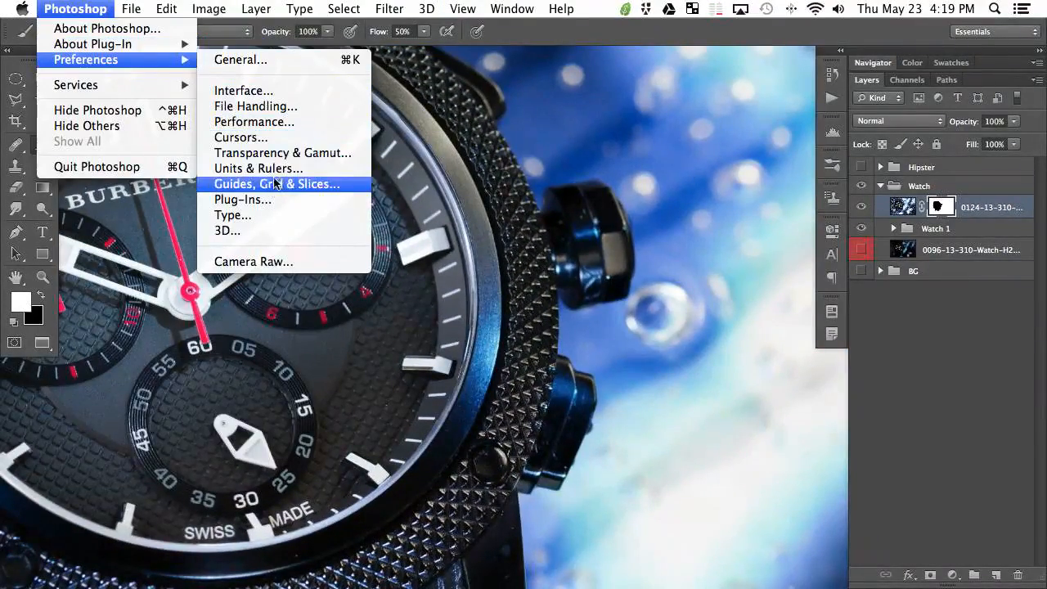
pyautogui.click(270, 121)
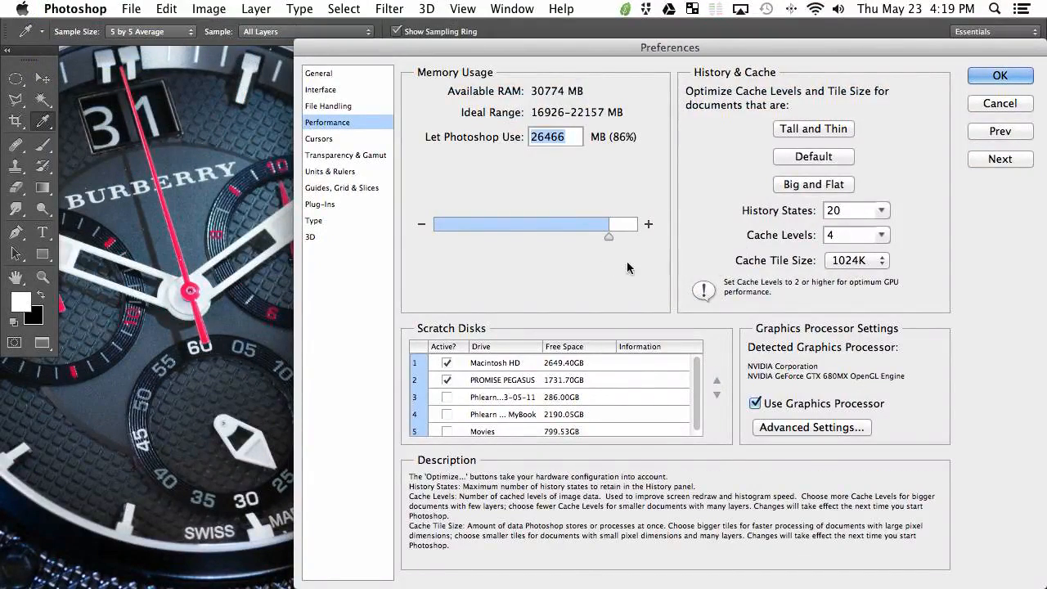
pyautogui.click(343, 139)
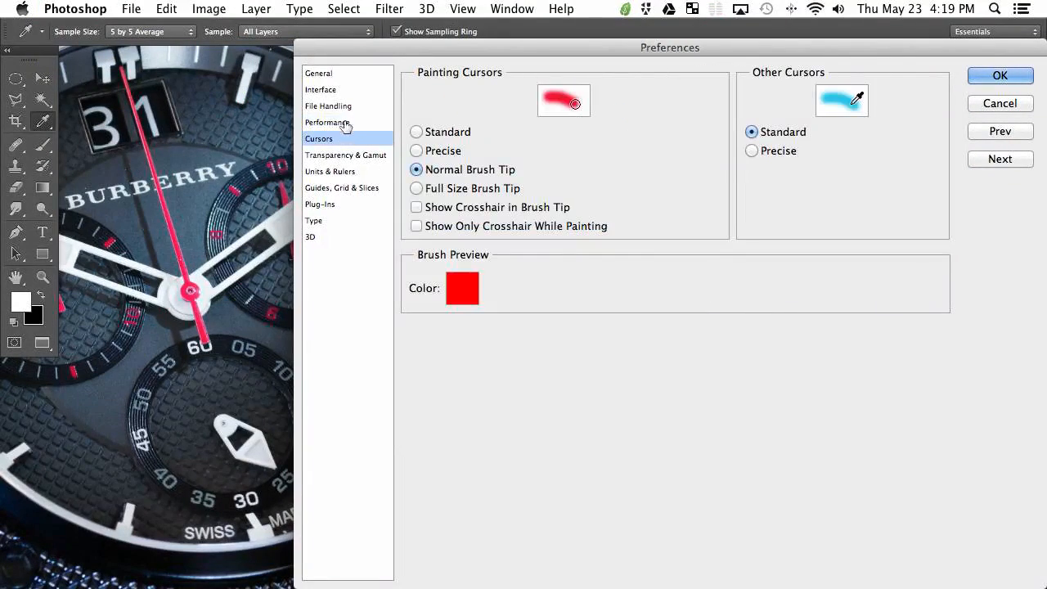
pyautogui.click(338, 107)
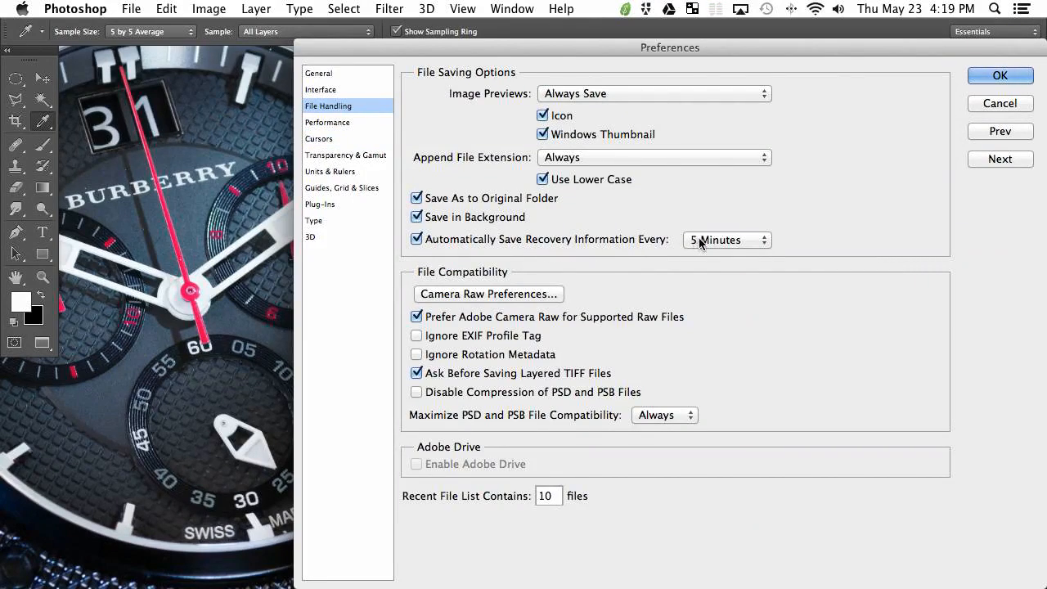
pyautogui.moveTo(416, 46); pyautogui.dragTo(334, 32)
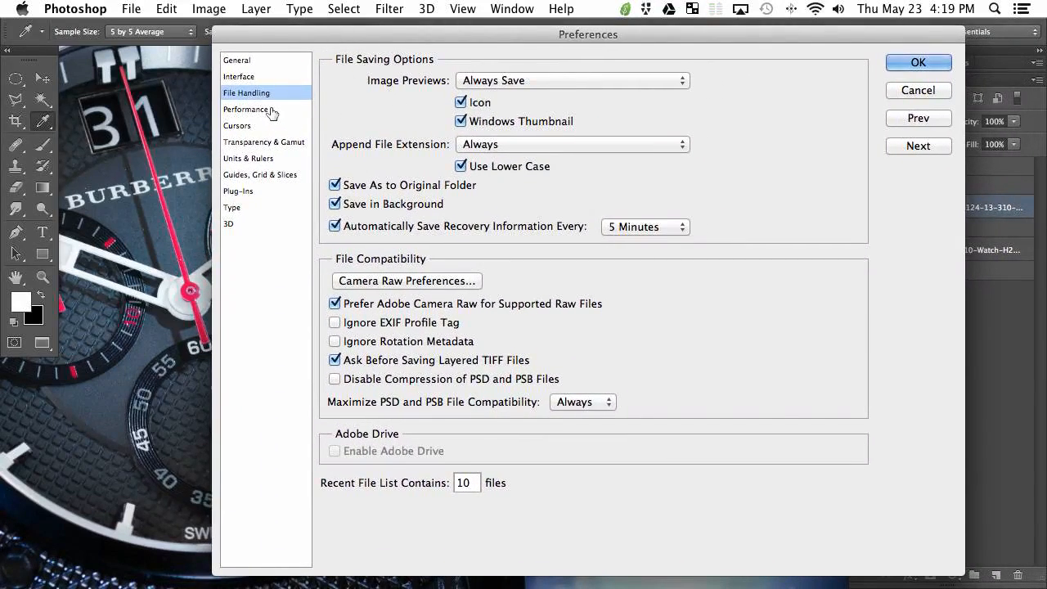
pyautogui.click(245, 108)
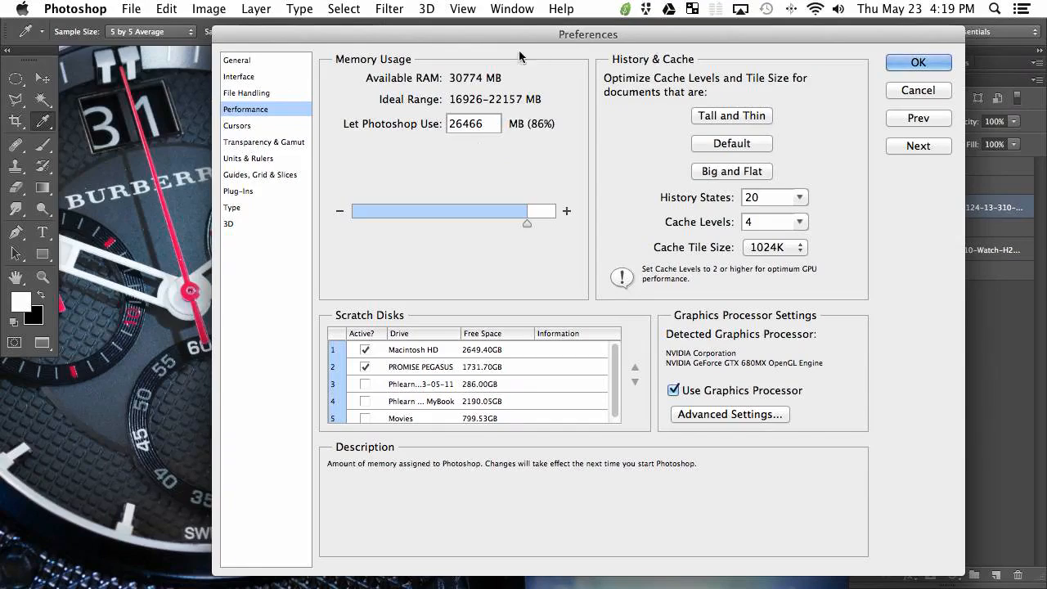
pyautogui.moveTo(567, 36); pyautogui.dragTo(481, 36)
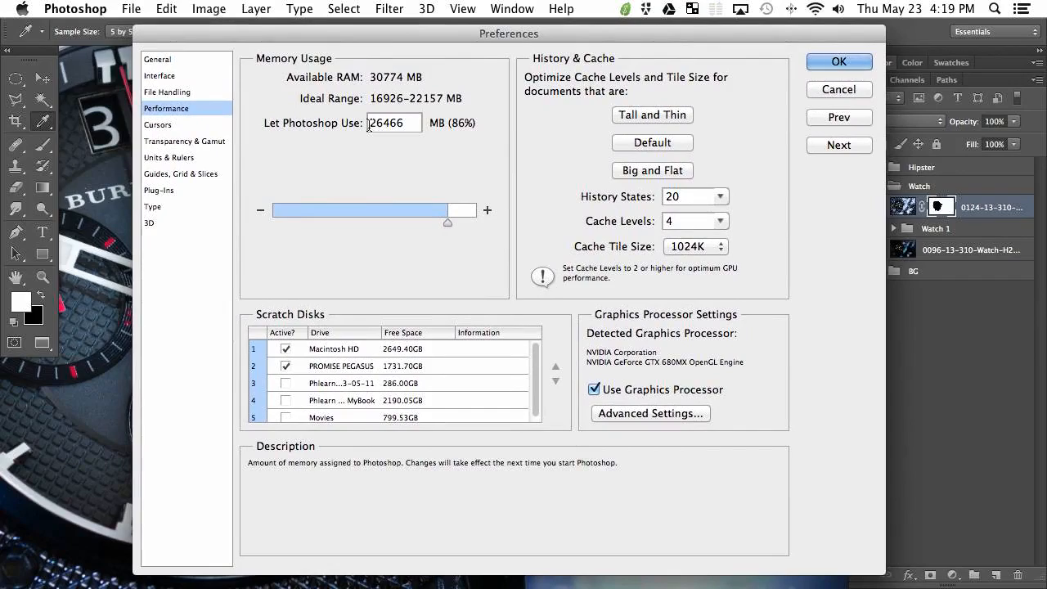
pyautogui.click(836, 89)
# Compare the watch close-up with and without the 0124 bubble layer, leaving the layer visible.
pyautogui.press('super+0')
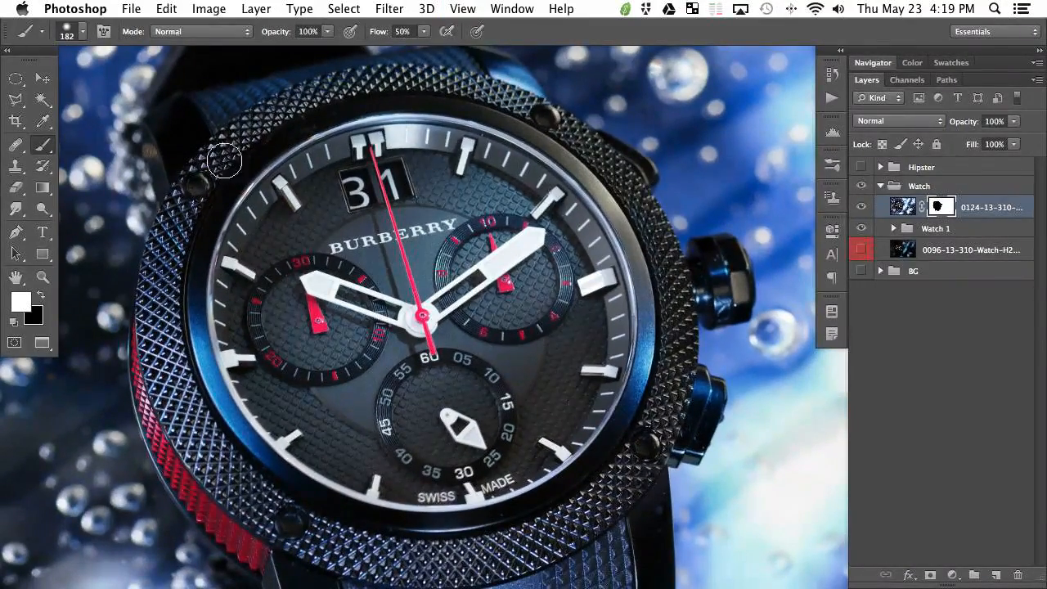
pyautogui.moveTo(448, 342); pyautogui.dragTo(432, 320)
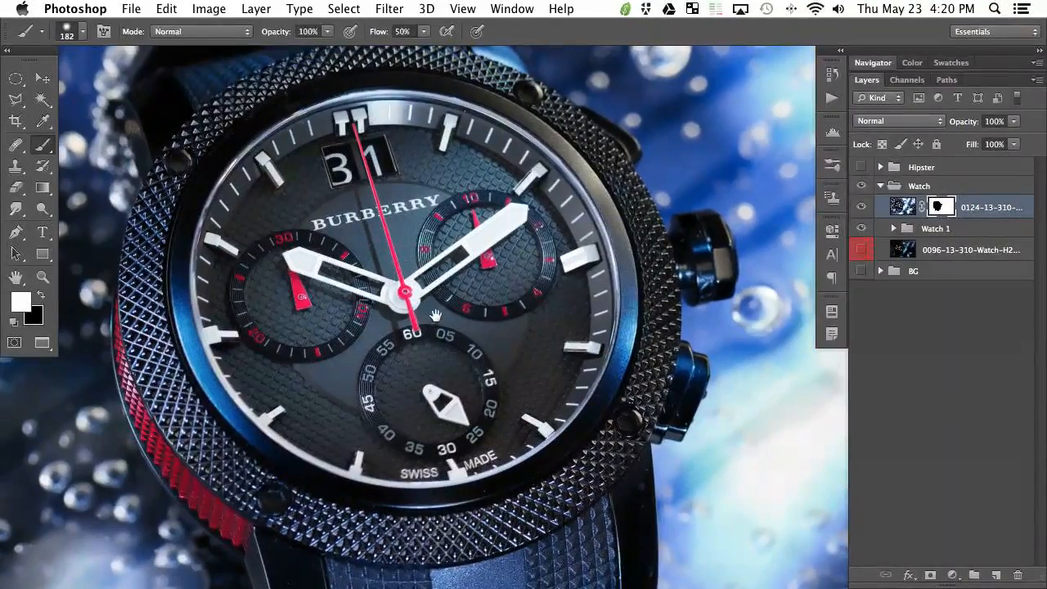
pyautogui.click(862, 210)
pyautogui.click(862, 209)
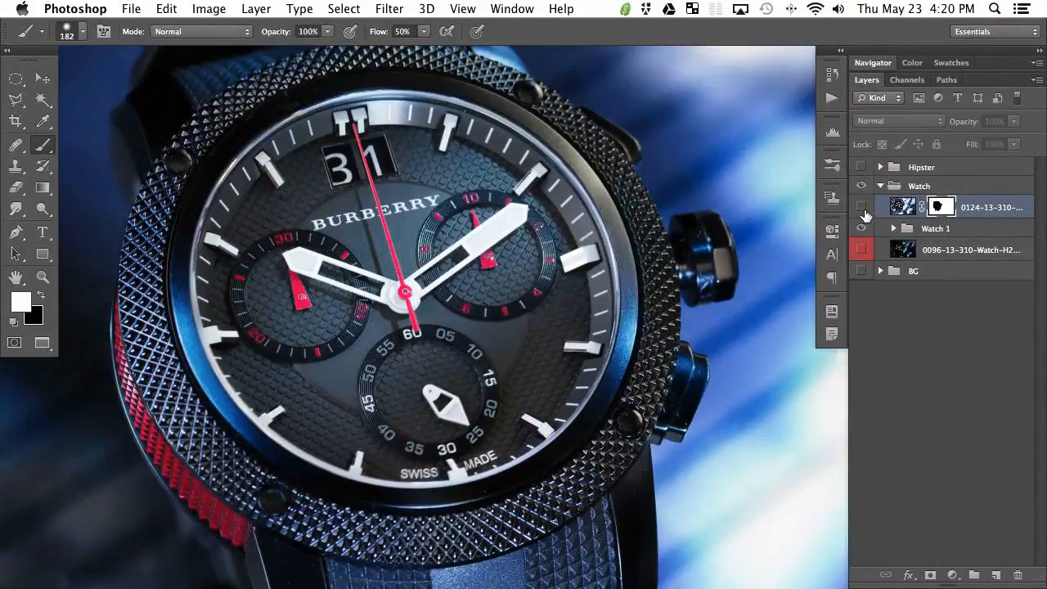
pyautogui.click(861, 209)
pyautogui.click(862, 209)
pyautogui.moveTo(566, 362); pyautogui.dragTo(574, 341)
pyautogui.scroll(4, 573, 341)
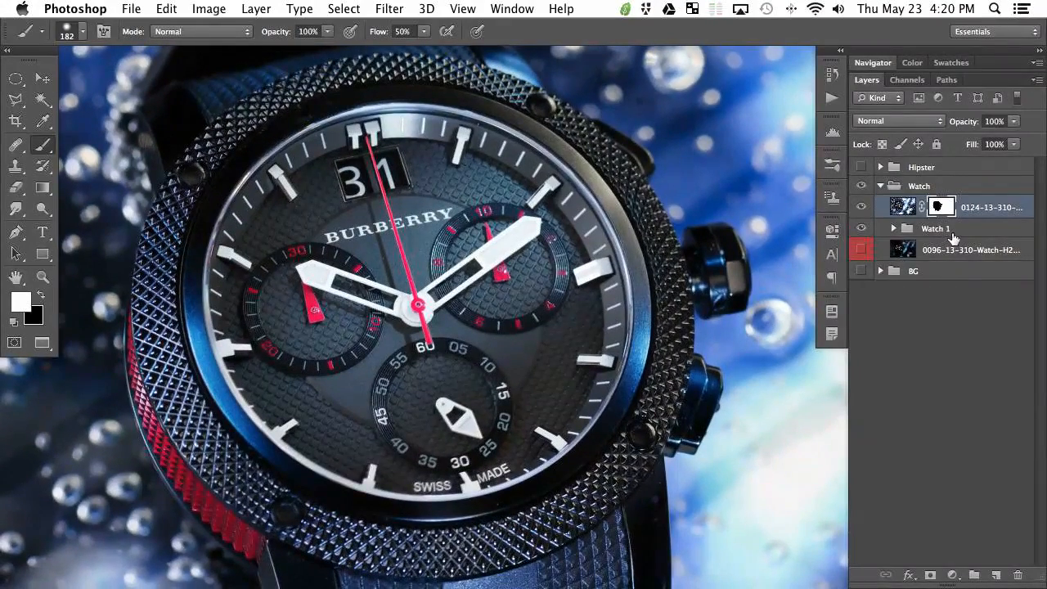
# Add an empty layer above the 0124 bubble layer, place it in a group named Retouch 1 and make that layer active.
pyautogui.press('super+alt+shift+n')
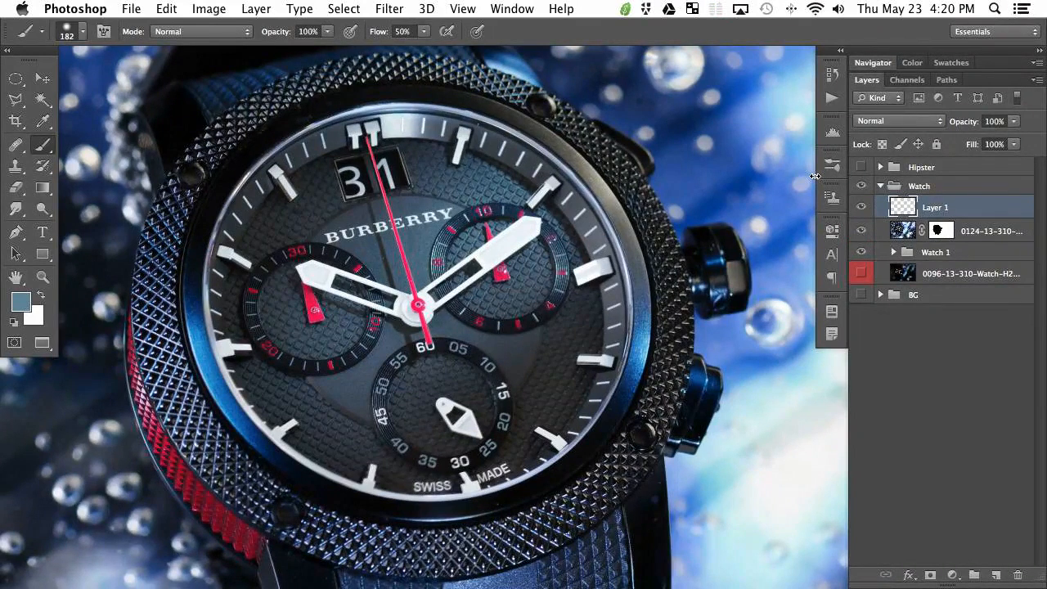
pyautogui.press('super+g')
pyautogui.doubleClick(936, 204)
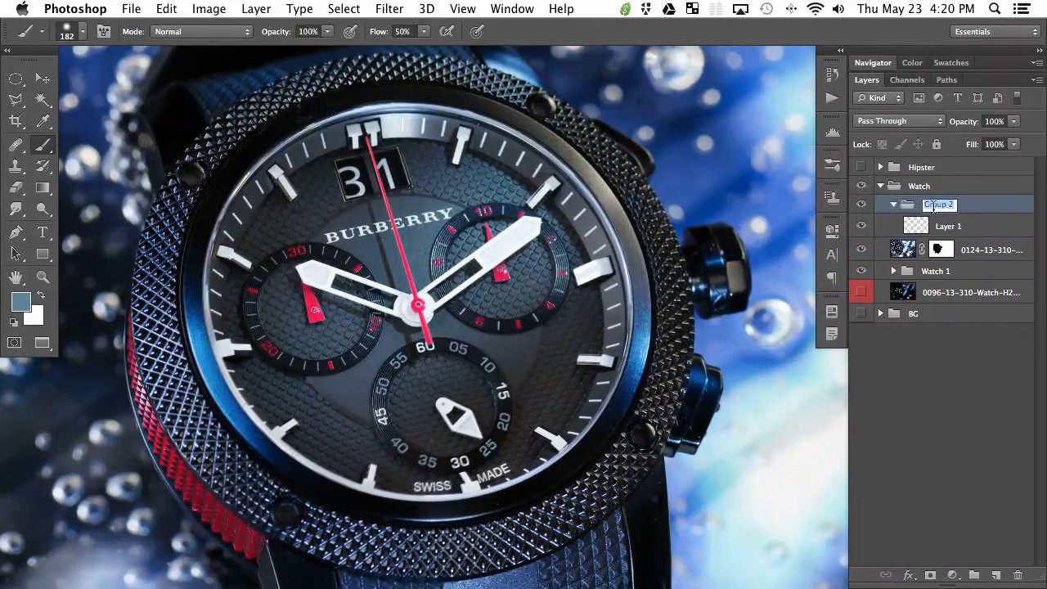
pyautogui.write('Retouch 1')
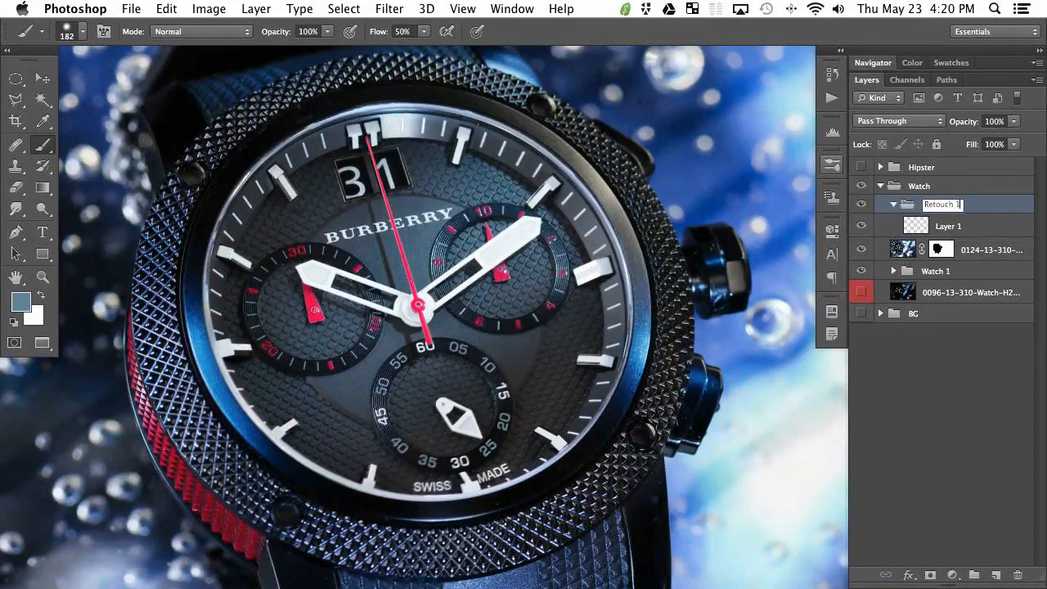
pyautogui.press('Return')
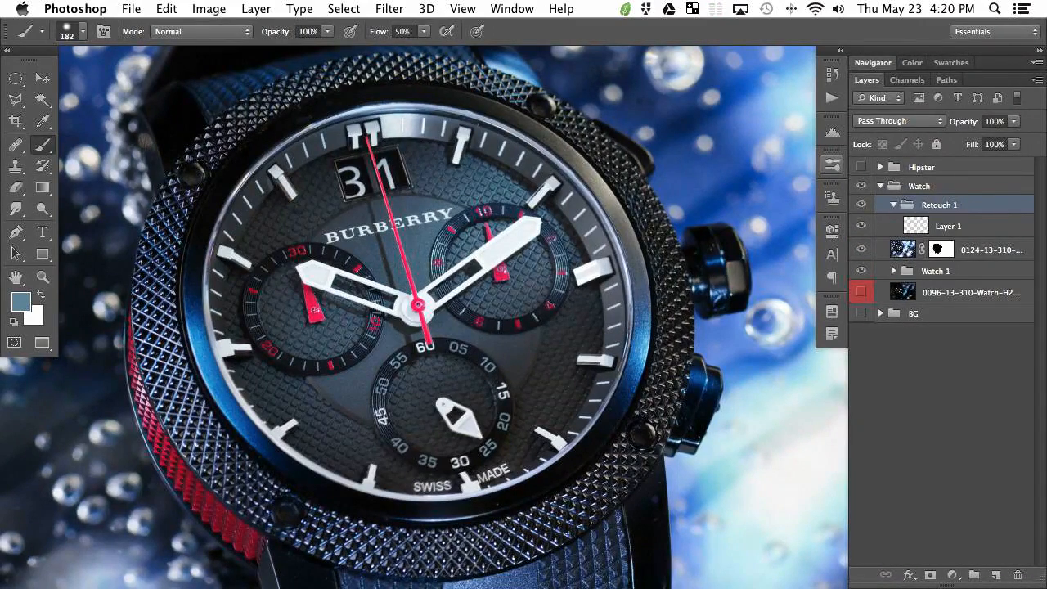
pyautogui.click(937, 222)
# Examine the watch dial, bezel and lower strap up close for water spots and blemishes that need retouching.
pyautogui.moveTo(460, 305)
pyautogui.mouseDown()
pyautogui.moveTo(458, 382)
pyautogui.moveTo(421, 269)
pyautogui.mouseUp()
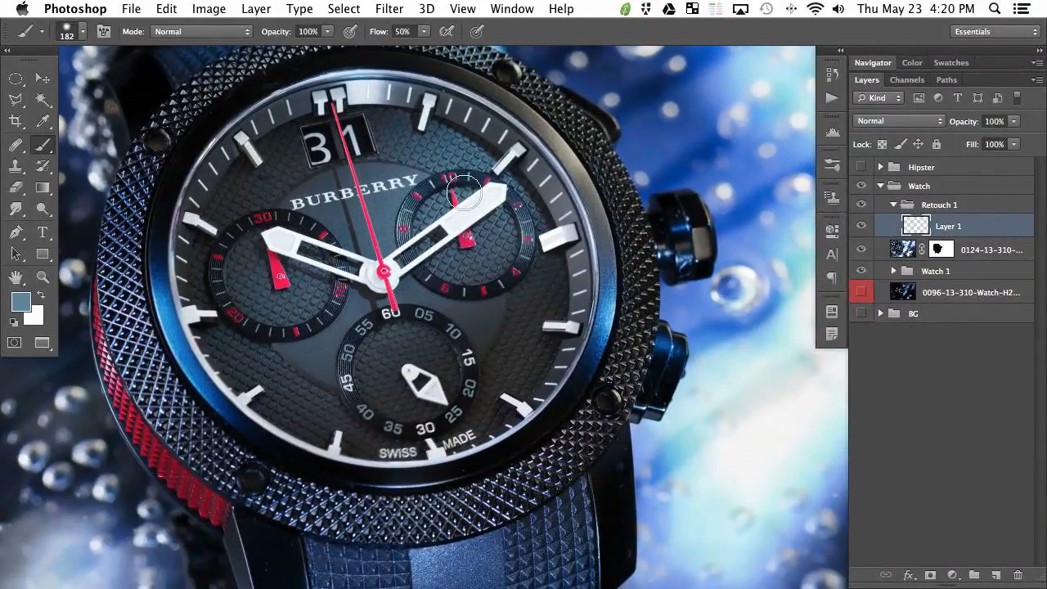
pyautogui.moveTo(398, 391)
pyautogui.mouseDown()
pyautogui.moveTo(425, 327)
pyautogui.moveTo(450, 305)
pyautogui.moveTo(444, 269)
pyautogui.moveTo(462, 336)
pyautogui.moveTo(448, 322)
pyautogui.mouseUp()
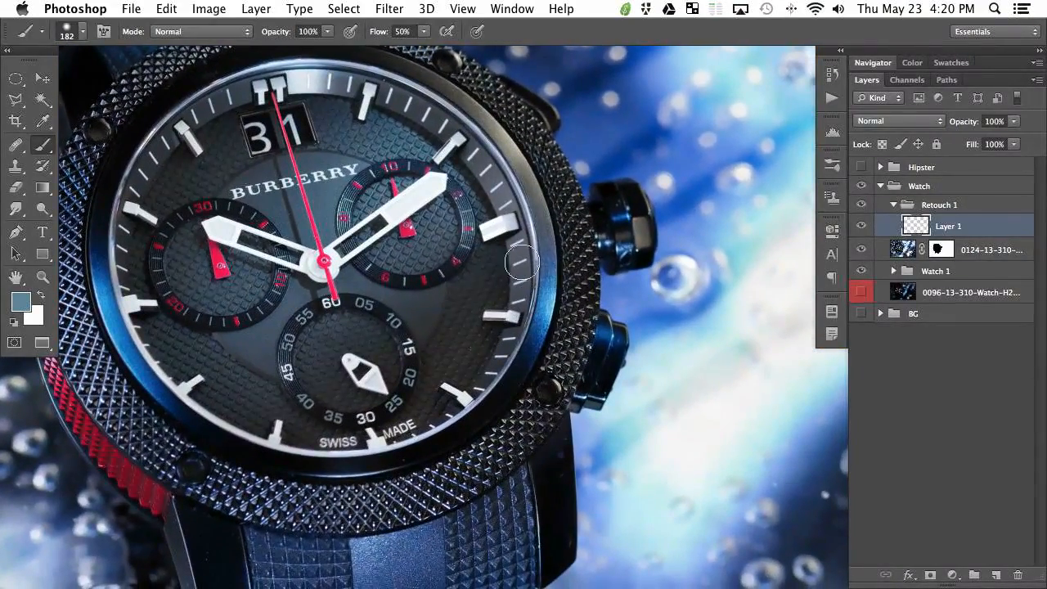
pyautogui.scroll(-5, 573, 304)
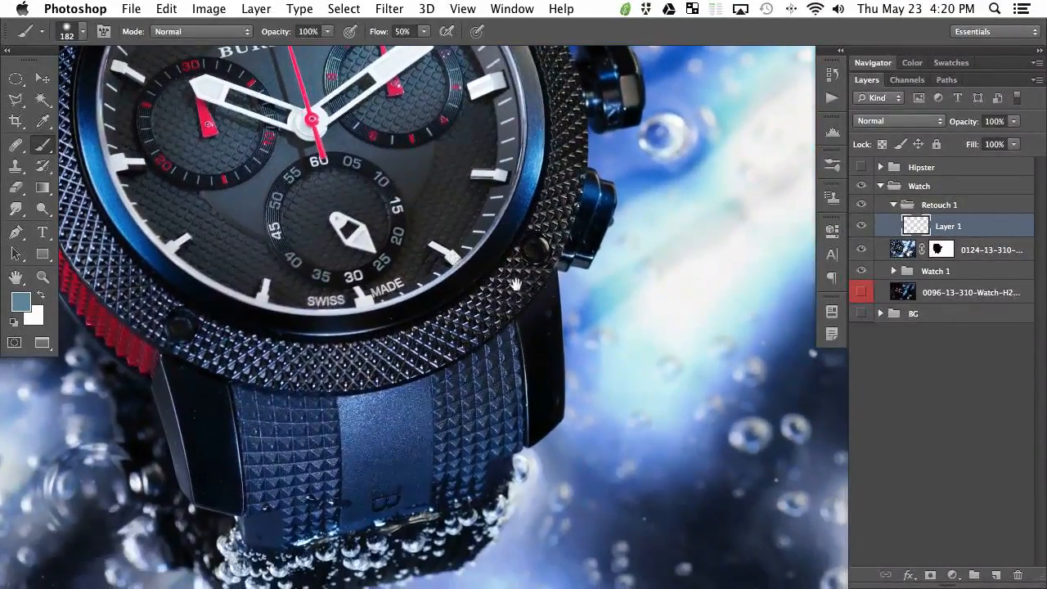
pyautogui.scroll(-3, 629, 374)
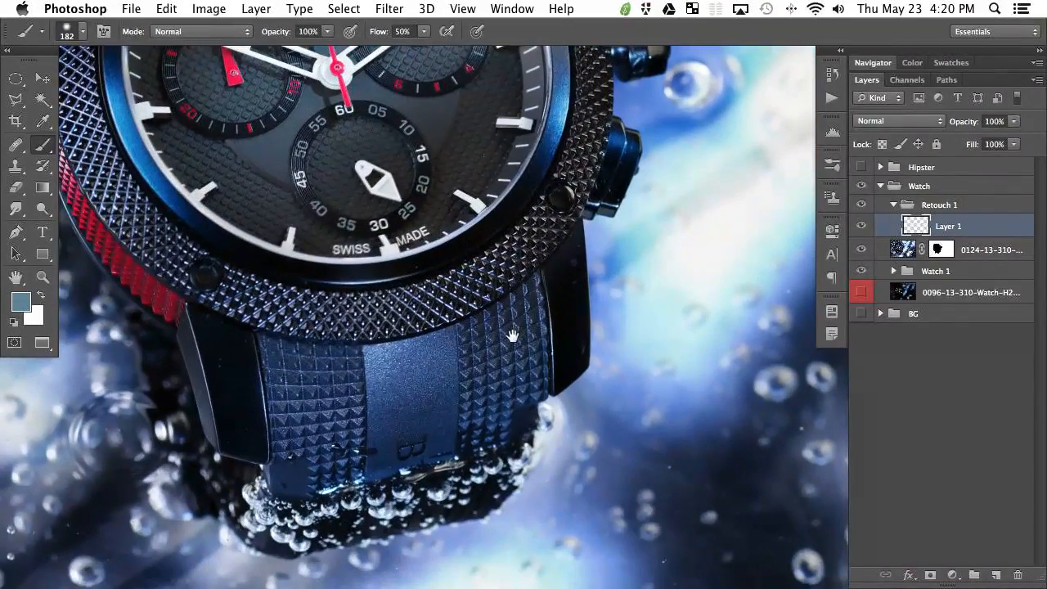
pyautogui.press('super+equal')
pyautogui.press('super+equal')
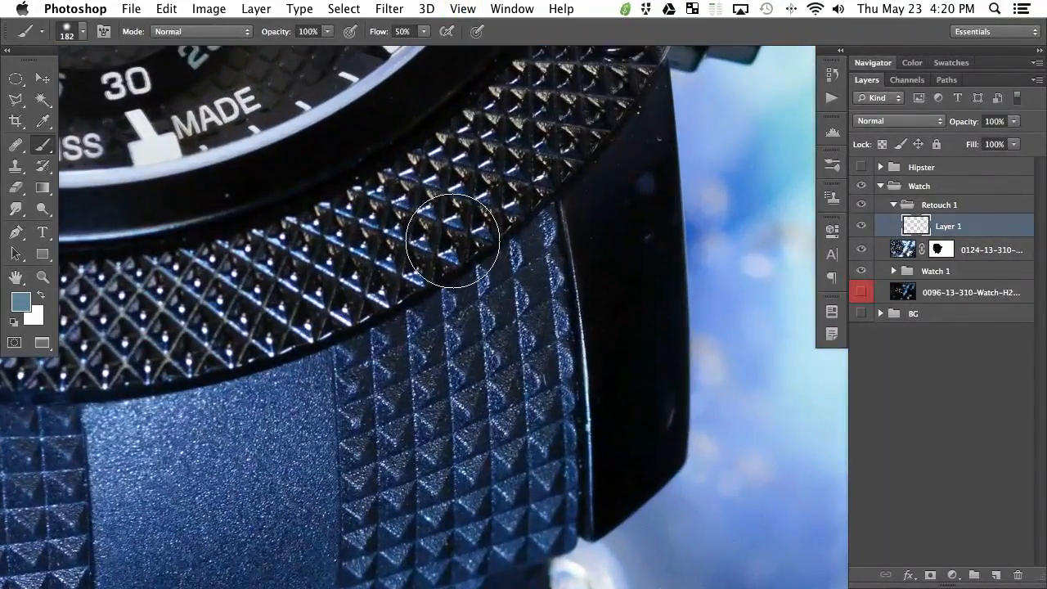
pyautogui.scroll(-10, 656, 337)
pyautogui.hscroll(-5, 655, 336)
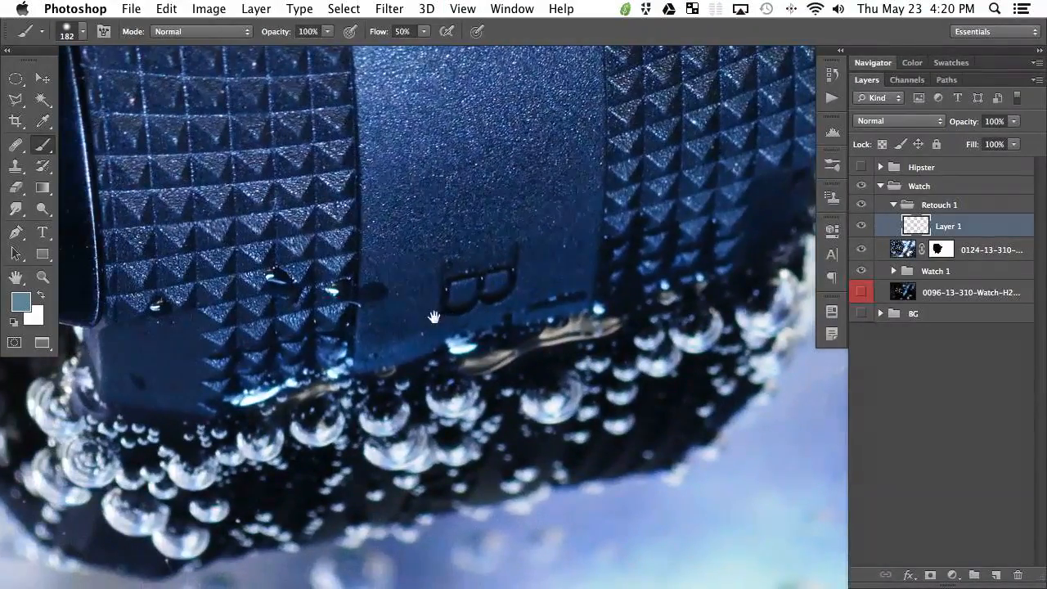
pyautogui.hscroll(-5, 456, 331)
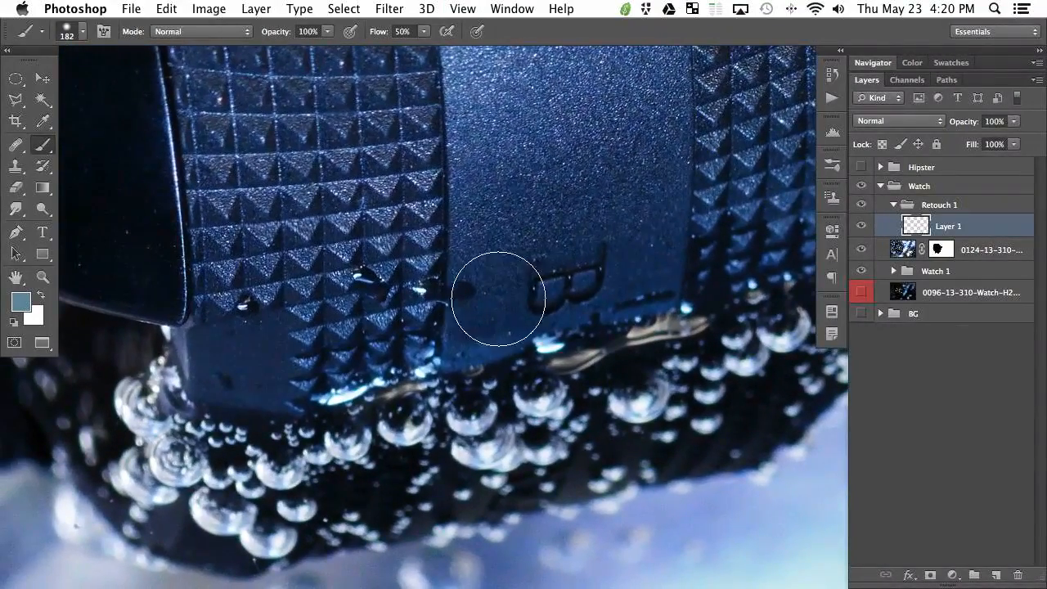
# Clone clean strap texture over the dark water spot beside the B on the smooth centre band, using a size 64 Clone Stamp.
pyautogui.moveTo(489, 297); pyautogui.dragTo(451, 297)
pyautogui.press('x')
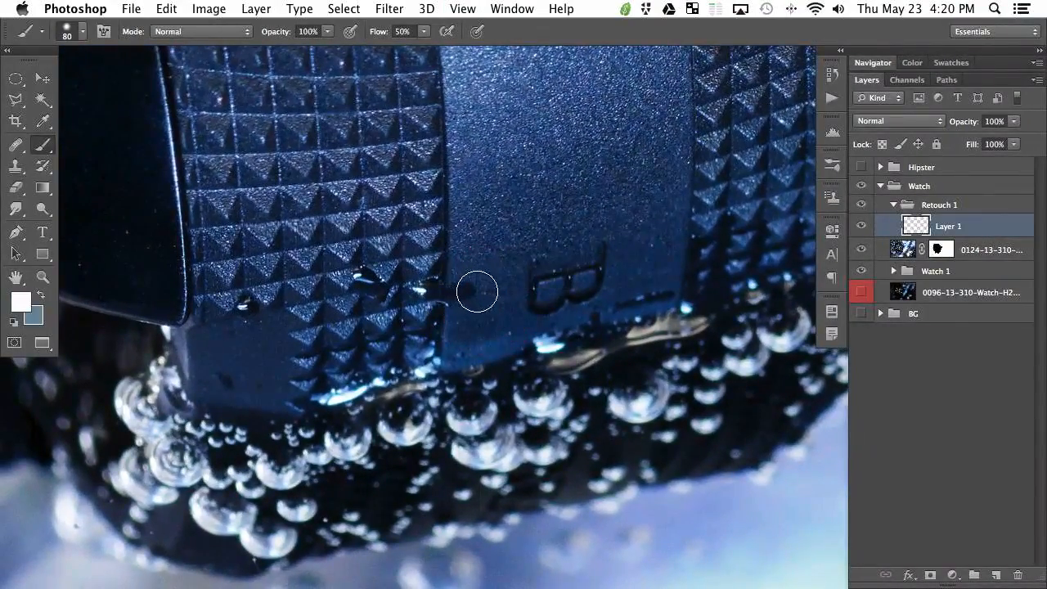
pyautogui.press('s')
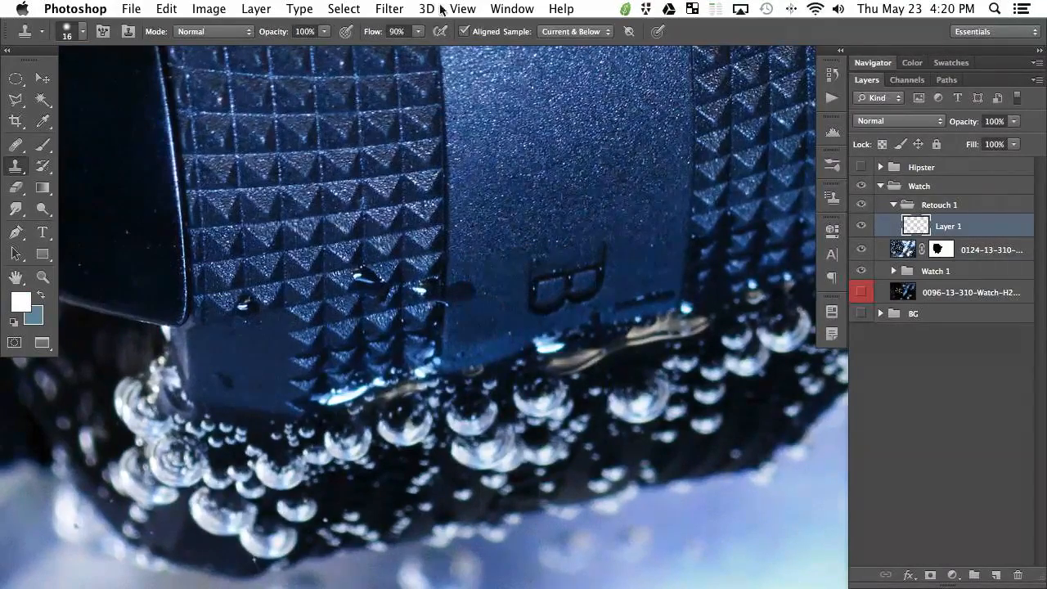
pyautogui.moveTo(486, 278); pyautogui.dragTo(515, 278)
pyautogui.keyDown('alt'); pyautogui.click(466, 294); pyautogui.keyUp('alt')
pyautogui.press('super+minus')
pyautogui.press('super+minus')
pyautogui.press('super+plus')
pyautogui.press('super+plus')
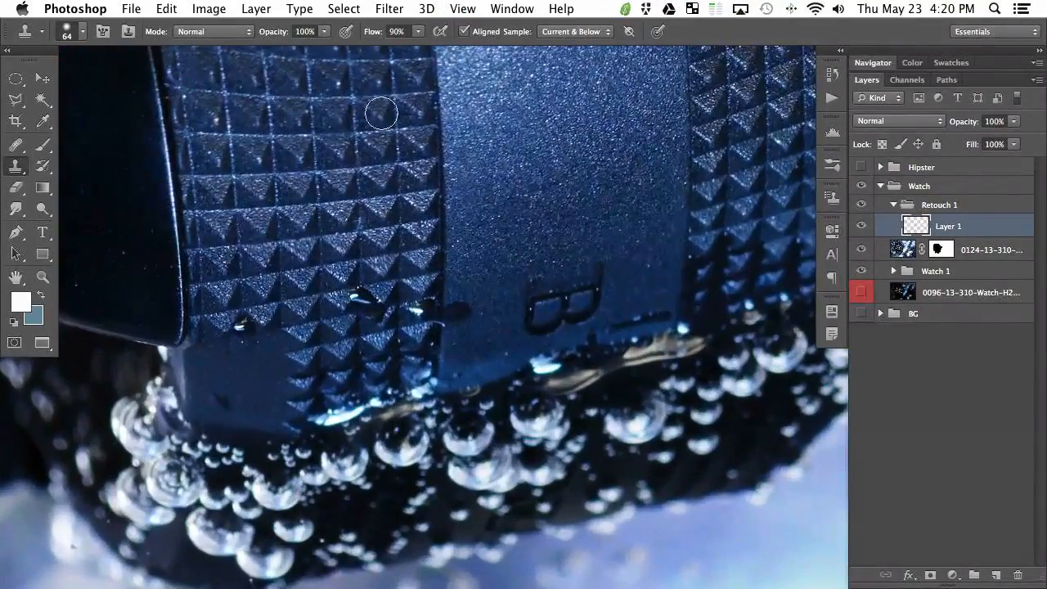
pyautogui.keyDown('alt'); pyautogui.click(503, 310); pyautogui.keyUp('alt')
pyautogui.moveTo(476, 308)
pyautogui.mouseDown()
pyautogui.moveTo(464, 325)
pyautogui.moveTo(453, 306)
pyautogui.moveTo(450, 332)
pyautogui.moveTo(454, 304)
pyautogui.mouseUp()
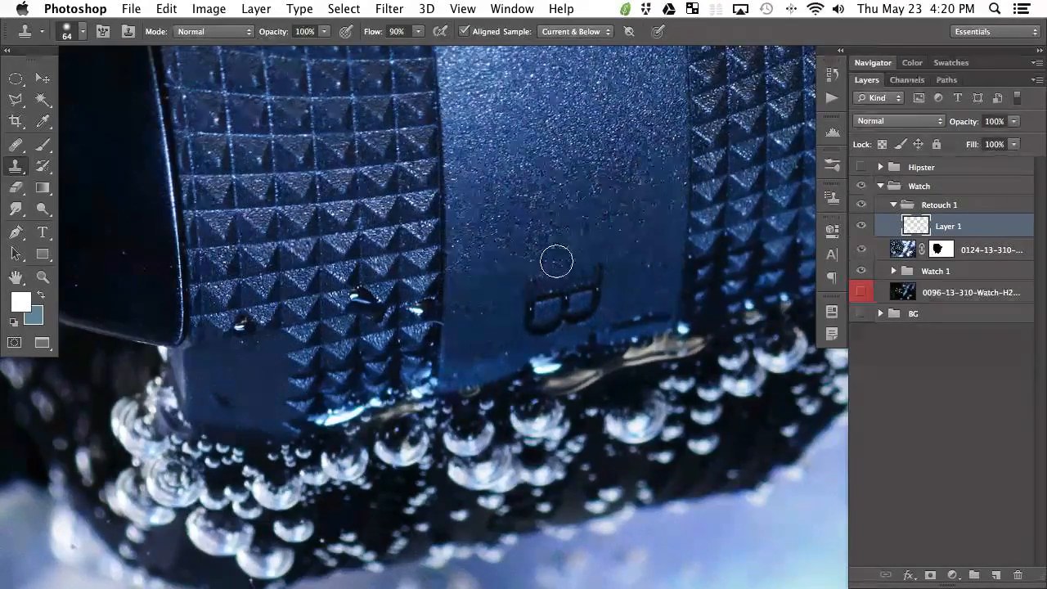
# Clone out the dark blemish on the flat corner of the strap just below the black lug.
pyautogui.keyDown('alt'); pyautogui.click(213, 407); pyautogui.keyUp('alt')
pyautogui.moveTo(250, 409)
pyautogui.mouseDown()
pyautogui.moveTo(258, 406)
pyautogui.moveTo(218, 400)
pyautogui.mouseUp()
pyautogui.keyDown('alt'); pyautogui.click(252, 405); pyautogui.keyUp('alt')
pyautogui.keyDown('alt'); pyautogui.click(238, 389); pyautogui.keyUp('alt')
pyautogui.moveTo(238, 360)
pyautogui.mouseDown()
pyautogui.moveTo(234, 349)
pyautogui.moveTo(374, 392)
pyautogui.moveTo(338, 448)
pyautogui.mouseUp()
pyautogui.scroll(2, 178, 346)
pyautogui.moveTo(395, 386); pyautogui.dragTo(245, 237)
pyautogui.moveTo(521, 317); pyautogui.dragTo(441, 235)
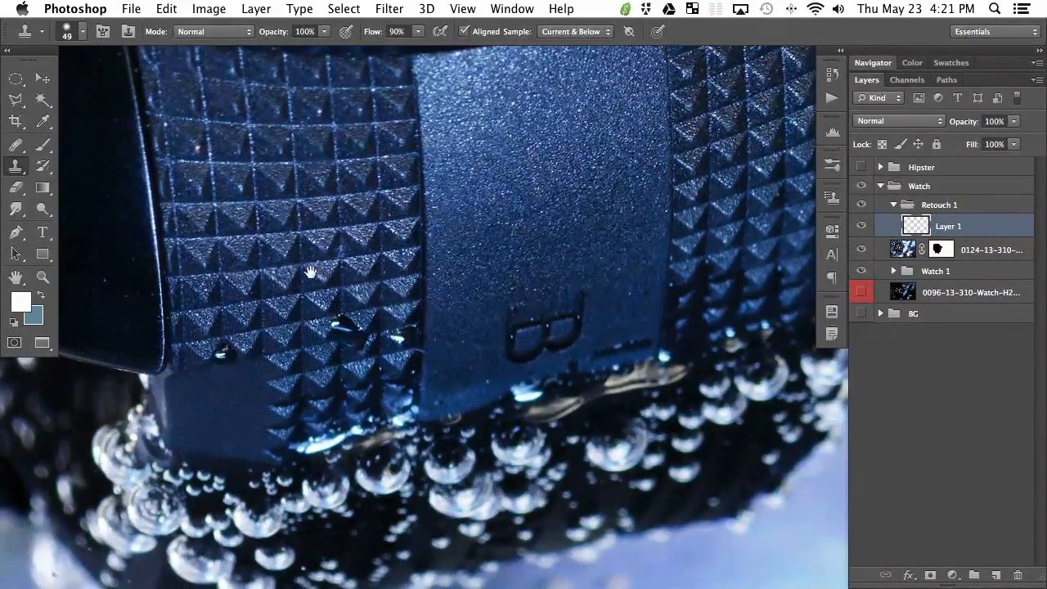
# Heal the dust specks on the upper end of the black lug's front face, using the Healing Brush at size 38.
pyautogui.moveTo(275, 279)
pyautogui.mouseDown()
pyautogui.moveTo(315, 325)
pyautogui.moveTo(344, 335)
pyautogui.moveTo(323, 305)
pyautogui.mouseUp()
pyautogui.moveTo(316, 263)
pyautogui.mouseDown()
pyautogui.moveTo(313, 279)
pyautogui.moveTo(321, 246)
pyautogui.moveTo(351, 259)
pyautogui.moveTo(355, 220)
pyautogui.mouseUp()
pyautogui.press('j')
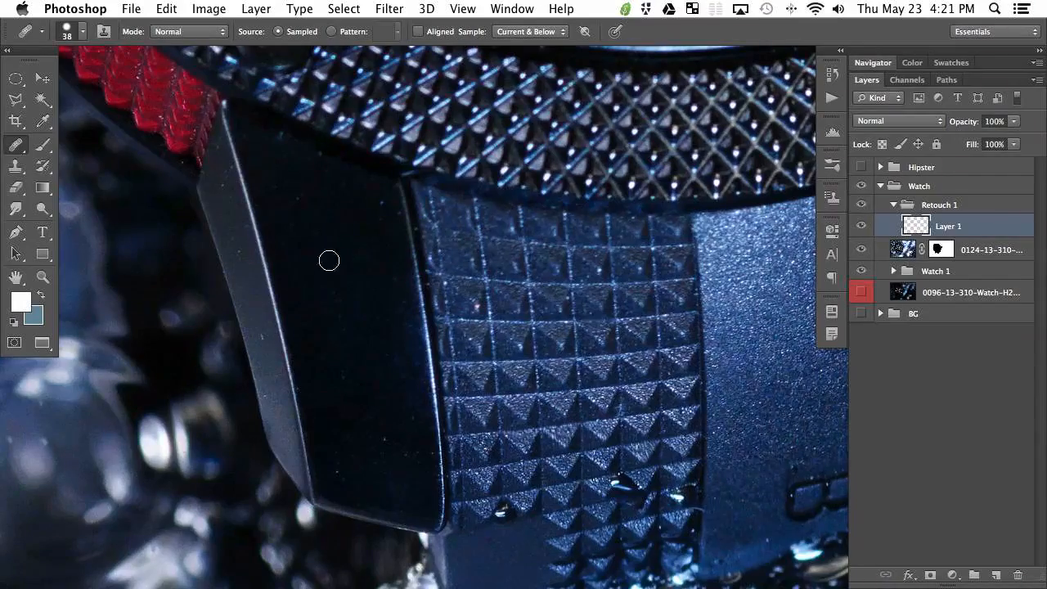
pyautogui.moveTo(442, 324); pyautogui.dragTo(325, 348)
pyautogui.moveTo(356, 290); pyautogui.dragTo(428, 446)
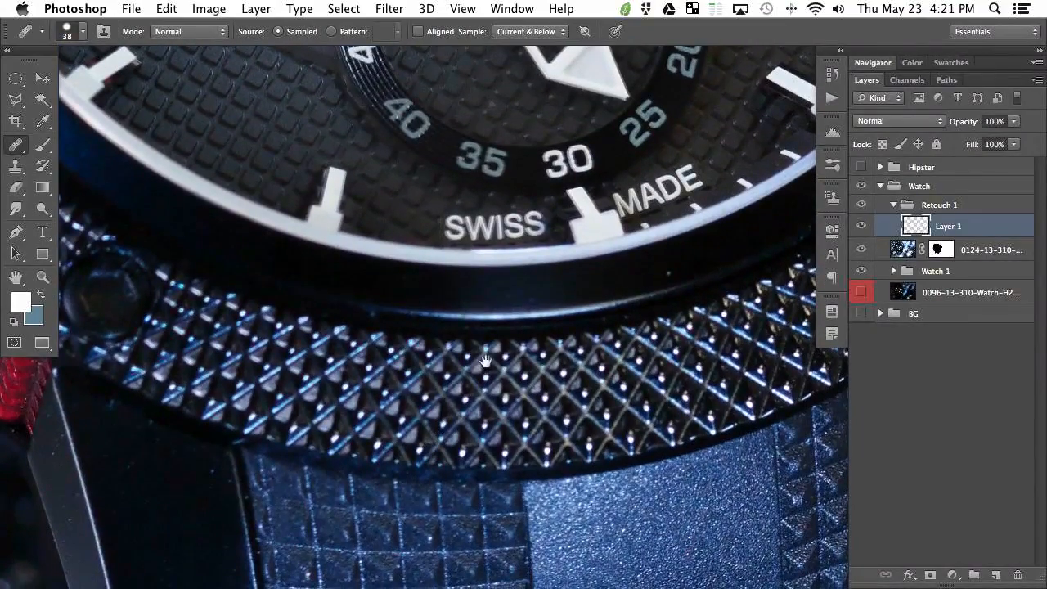
pyautogui.scroll(-5, 373, 297)
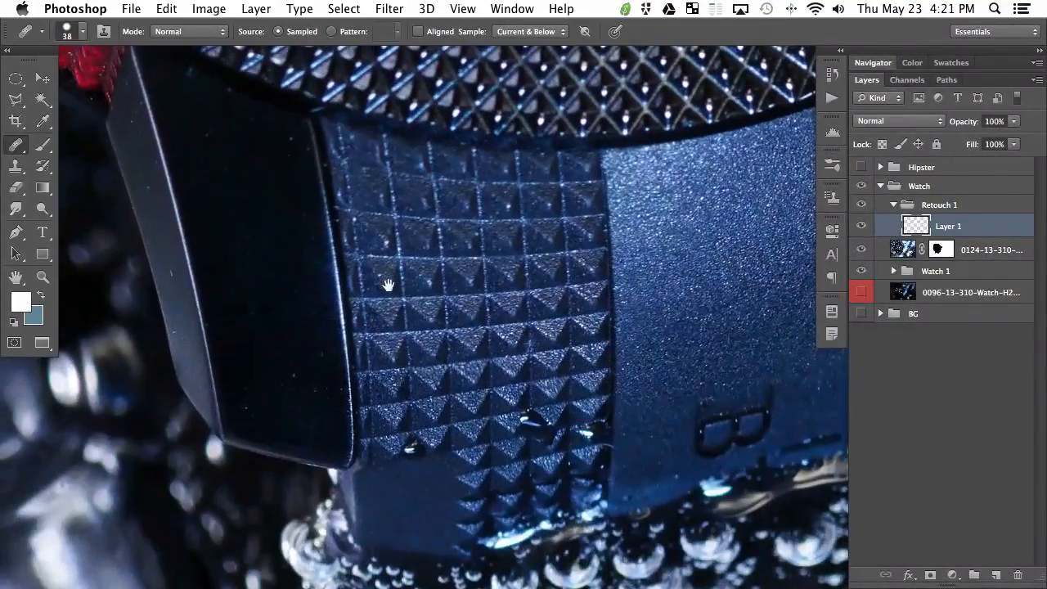
pyautogui.scroll(4, 276, 297)
pyautogui.scroll(2, 354, 360)
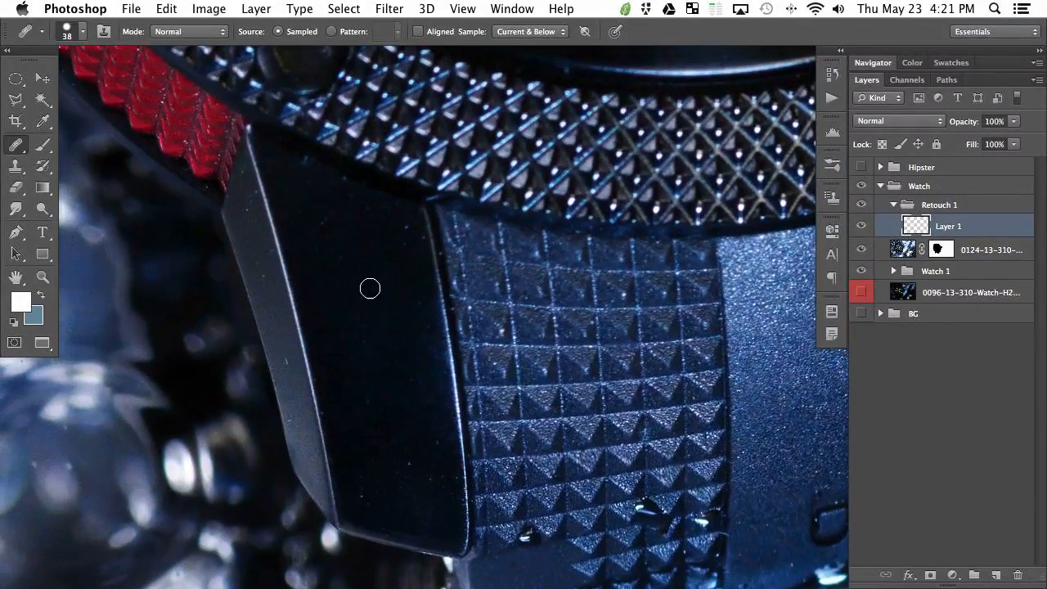
pyautogui.keyDown('alt'); pyautogui.click(312, 235); pyautogui.keyUp('alt')
pyautogui.moveTo(305, 206); pyautogui.dragTo(316, 205)
pyautogui.keyDown('alt'); pyautogui.click(318, 201); pyautogui.keyUp('alt')
pyautogui.moveTo(315, 164); pyautogui.dragTo(277, 169)
pyautogui.keyDown('alt'); pyautogui.click(299, 203); pyautogui.keyUp('alt')
pyautogui.keyDown('alt'); pyautogui.click(318, 204); pyautogui.keyUp('alt')
pyautogui.moveTo(346, 182); pyautogui.dragTo(352, 199)
pyautogui.keyDown('alt'); pyautogui.click(330, 224); pyautogui.keyUp('alt')
pyautogui.moveTo(305, 170); pyautogui.dragTo(308, 171)
pyautogui.keyDown('alt'); pyautogui.click(351, 231); pyautogui.keyUp('alt')
# Heal the fine dust specks across the middle of the black lug's front face.
pyautogui.moveTo(377, 212)
pyautogui.mouseDown()
pyautogui.moveTo(418, 245)
pyautogui.moveTo(423, 239)
pyautogui.mouseUp()
pyautogui.keyDown('alt'); pyautogui.click(394, 291); pyautogui.keyUp('alt')
pyautogui.moveTo(414, 297); pyautogui.dragTo(418, 304)
pyautogui.keyDown('alt'); pyautogui.click(362, 297); pyautogui.keyUp('alt')
pyautogui.moveTo(354, 336)
pyautogui.mouseDown()
pyautogui.moveTo(353, 303)
pyautogui.moveTo(368, 404)
pyautogui.moveTo(349, 407)
pyautogui.mouseUp()
pyautogui.keyDown('alt'); pyautogui.click(352, 341); pyautogui.keyUp('alt')
pyautogui.keyDown('alt'); pyautogui.click(382, 423); pyautogui.keyUp('alt')
# Heal the remaining specks on the lower end and along the strap-side edge of the black lug.
pyautogui.moveTo(407, 470)
pyautogui.mouseDown()
pyautogui.moveTo(381, 454)
pyautogui.moveTo(360, 491)
pyautogui.moveTo(399, 483)
pyautogui.moveTo(364, 500)
pyautogui.moveTo(385, 524)
pyautogui.mouseUp()
pyautogui.keyDown('alt'); pyautogui.click(374, 453); pyautogui.keyUp('alt')
pyautogui.moveTo(437, 464)
pyautogui.mouseDown()
pyautogui.moveTo(430, 491)
pyautogui.moveTo(454, 477)
pyautogui.mouseUp()
pyautogui.moveTo(410, 449); pyautogui.dragTo(421, 439)
pyautogui.moveTo(413, 376); pyautogui.dragTo(380, 422)
pyautogui.keyDown('alt'); pyautogui.click(407, 398); pyautogui.keyUp('alt')
pyautogui.moveTo(430, 312); pyautogui.dragTo(419, 314)
pyautogui.moveTo(431, 269); pyautogui.dragTo(426, 296)
# Heal the specks on the lug's narrow bevelled side facet with a size 35 Healing Brush.
pyautogui.moveTo(306, 393)
pyautogui.mouseDown()
pyautogui.moveTo(388, 368)
pyautogui.moveTo(381, 379)
pyautogui.mouseUp()
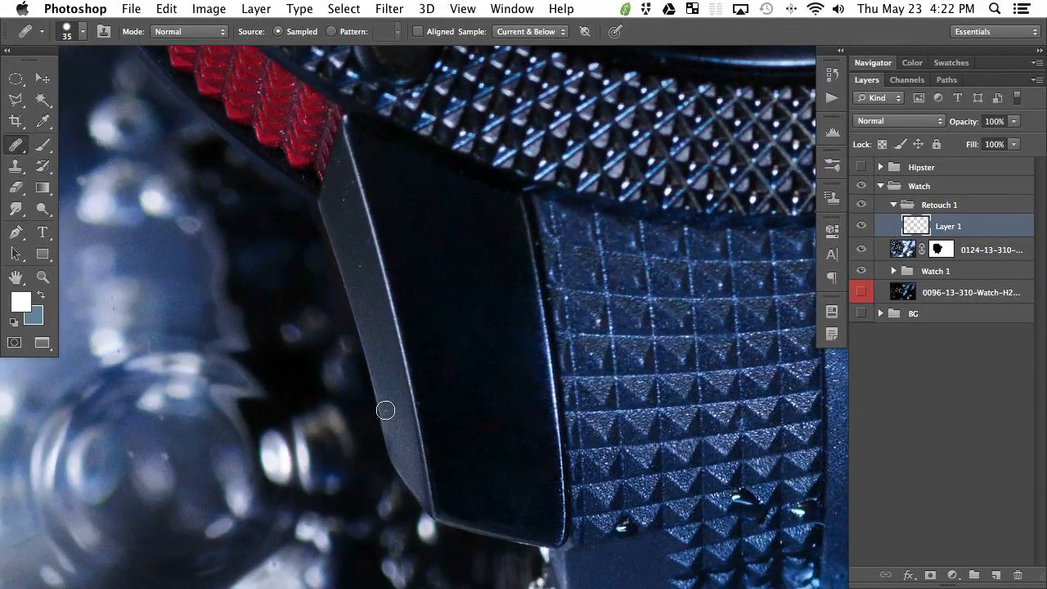
pyautogui.moveTo(361, 269); pyautogui.dragTo(356, 253)
pyautogui.keyDown('alt'); pyautogui.click(376, 311); pyautogui.keyUp('alt')
pyautogui.click(353, 273)
pyautogui.moveTo(345, 190); pyautogui.dragTo(352, 184)
# Heal the light specks on the black bezel ring below SWISS MADE and on the lug at the strap's opposite side.
pyautogui.moveTo(432, 186)
pyautogui.mouseDown()
pyautogui.moveTo(433, 297)
pyautogui.moveTo(371, 292)
pyautogui.mouseUp()
pyautogui.moveTo(488, 383)
pyautogui.mouseDown()
pyautogui.moveTo(498, 355)
pyautogui.moveTo(437, 276)
pyautogui.mouseUp()
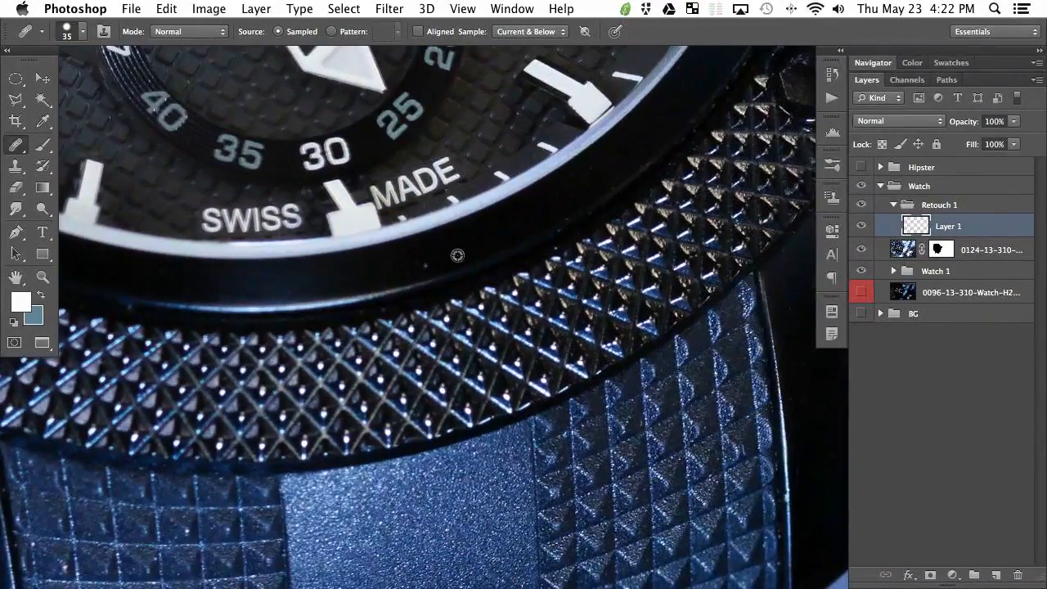
pyautogui.hscroll(5, 496, 243)
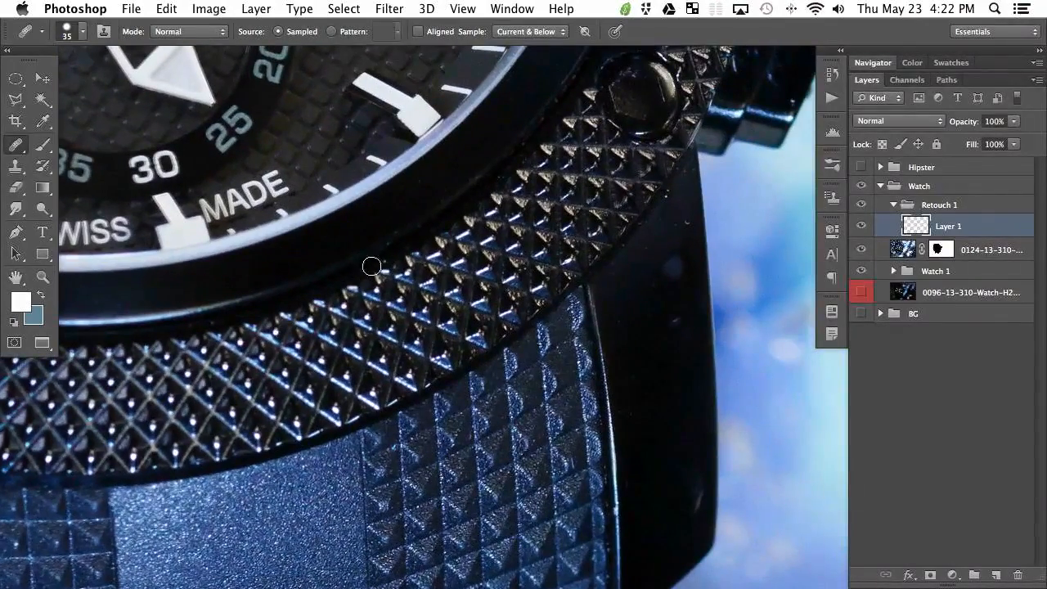
pyautogui.hscroll(5, 385, 263)
pyautogui.moveTo(452, 306)
pyautogui.mouseDown()
pyautogui.moveTo(459, 213)
pyautogui.moveTo(435, 238)
pyautogui.moveTo(465, 180)
pyautogui.moveTo(455, 196)
pyautogui.moveTo(453, 183)
pyautogui.moveTo(428, 204)
pyautogui.mouseUp()
pyautogui.scroll(-5, 467, 275)
pyautogui.moveTo(466, 275)
pyautogui.mouseDown()
pyautogui.moveTo(484, 304)
pyautogui.moveTo(490, 278)
pyautogui.mouseUp()
pyautogui.scroll(-5, 393, 350)
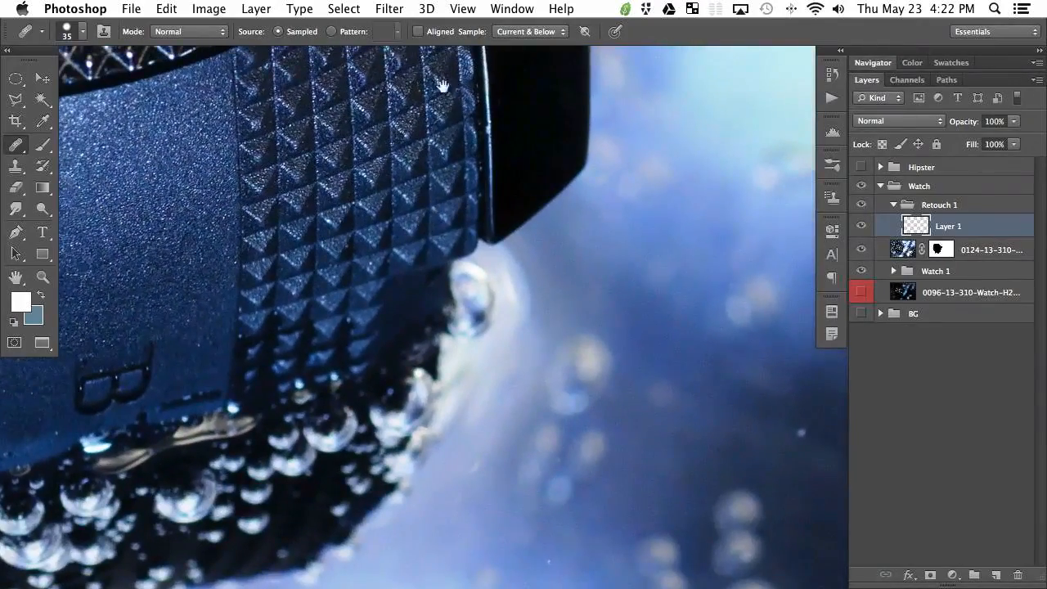
# Heal stray white specks in the water and bubble background around the lower end of the strap.
pyautogui.hscroll(-5, 393, 350)
pyautogui.moveTo(428, 297); pyautogui.dragTo(418, 302)
pyautogui.moveTo(270, 379); pyautogui.dragTo(220, 409)
pyautogui.keyDown('alt'); pyautogui.click(244, 389); pyautogui.keyUp('alt')
pyautogui.click(235, 408)
pyautogui.moveTo(159, 382); pyautogui.dragTo(491, 360)
pyautogui.moveTo(441, 151); pyautogui.dragTo(533, 119)
pyautogui.moveTo(311, 427); pyautogui.dragTo(515, 249)
pyautogui.moveTo(462, 350); pyautogui.dragTo(461, 356)
pyautogui.moveTo(253, 446); pyautogui.dragTo(530, 338)
pyautogui.keyDown('alt'); pyautogui.click(435, 308); pyautogui.keyUp('alt')
pyautogui.moveTo(426, 288)
pyautogui.mouseDown()
pyautogui.moveTo(415, 289)
pyautogui.moveTo(427, 302)
pyautogui.mouseUp()
pyautogui.keyDown('alt'); pyautogui.click(487, 267); pyautogui.keyUp('alt')
pyautogui.moveTo(509, 228); pyautogui.dragTo(488, 243)
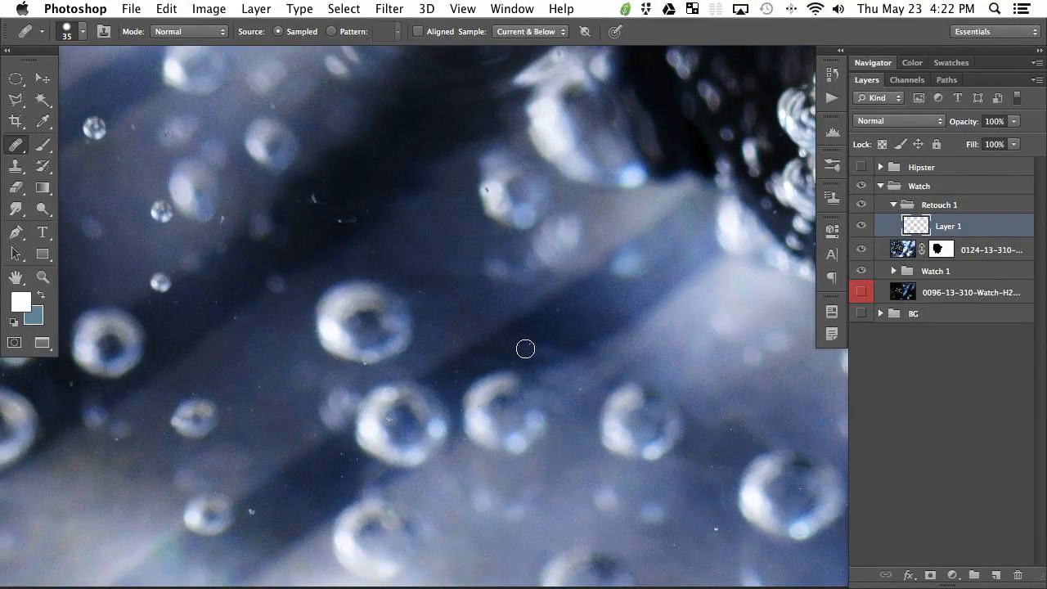
# Heal the white specks on the smooth dial area around the BURBERRY lettering, using a size 29 Healing Brush.
pyautogui.moveTo(499, 178); pyautogui.dragTo(357, 491)
pyautogui.moveTo(477, 86); pyautogui.dragTo(367, 351)
pyautogui.moveTo(386, 234); pyautogui.dragTo(414, 397)
pyautogui.moveTo(335, 138)
pyautogui.mouseDown()
pyautogui.moveTo(315, 320)
pyautogui.moveTo(413, 457)
pyautogui.mouseUp()
pyautogui.moveTo(282, 303); pyautogui.dragTo(398, 479)
pyautogui.moveTo(399, 261); pyautogui.dragTo(334, 452)
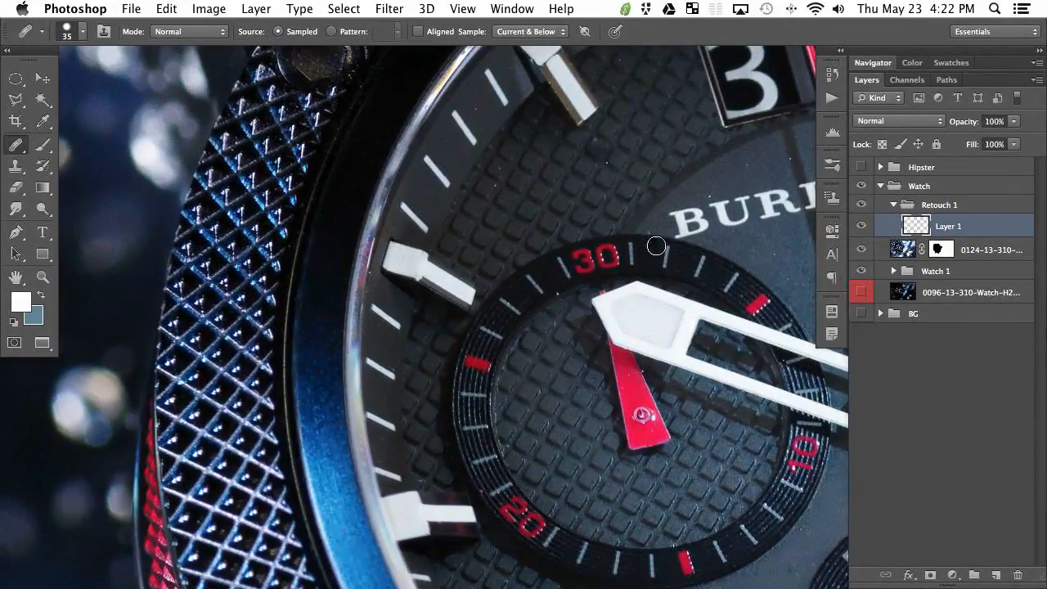
pyautogui.moveTo(386, 286); pyautogui.dragTo(189, 343)
pyautogui.press('super+equal')
pyautogui.hscroll(10, 292, 199)
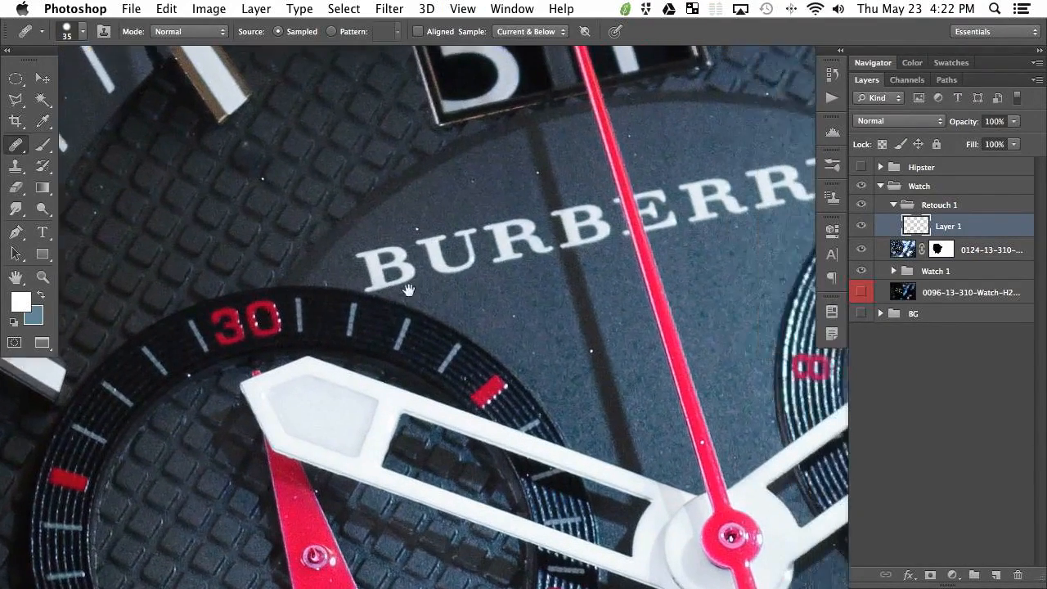
pyautogui.moveTo(433, 303); pyautogui.dragTo(445, 303)
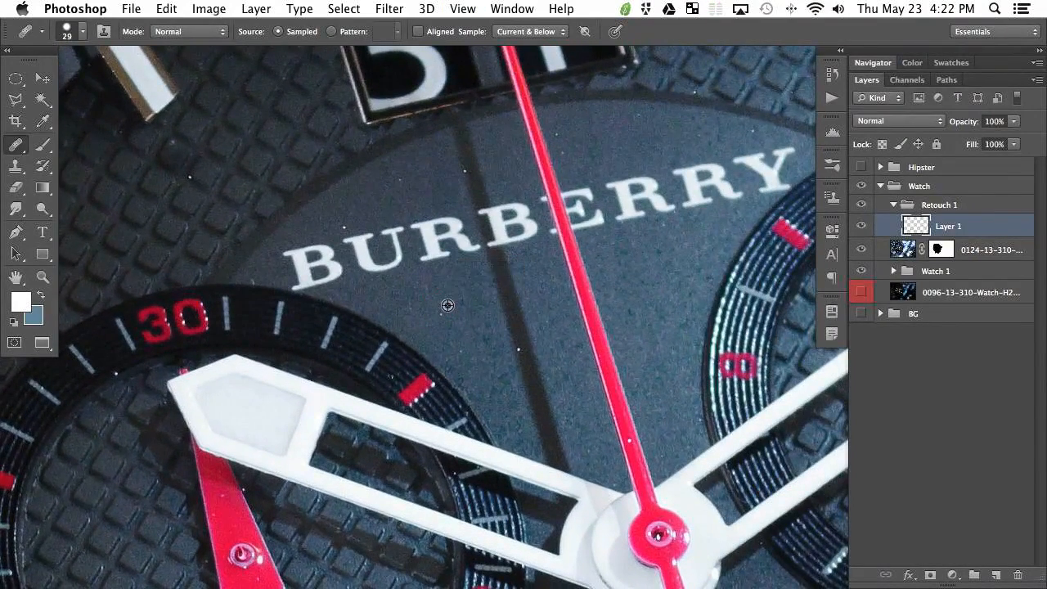
pyautogui.moveTo(450, 262); pyautogui.dragTo(438, 256)
pyautogui.keyDown('alt'); pyautogui.click(457, 190); pyautogui.keyUp('alt')
pyautogui.click(467, 176)
# Heal the small specks on the dial between the BURBERRY lettering and the date window with the brush at size 13.
pyautogui.moveTo(545, 231); pyautogui.dragTo(477, 262)
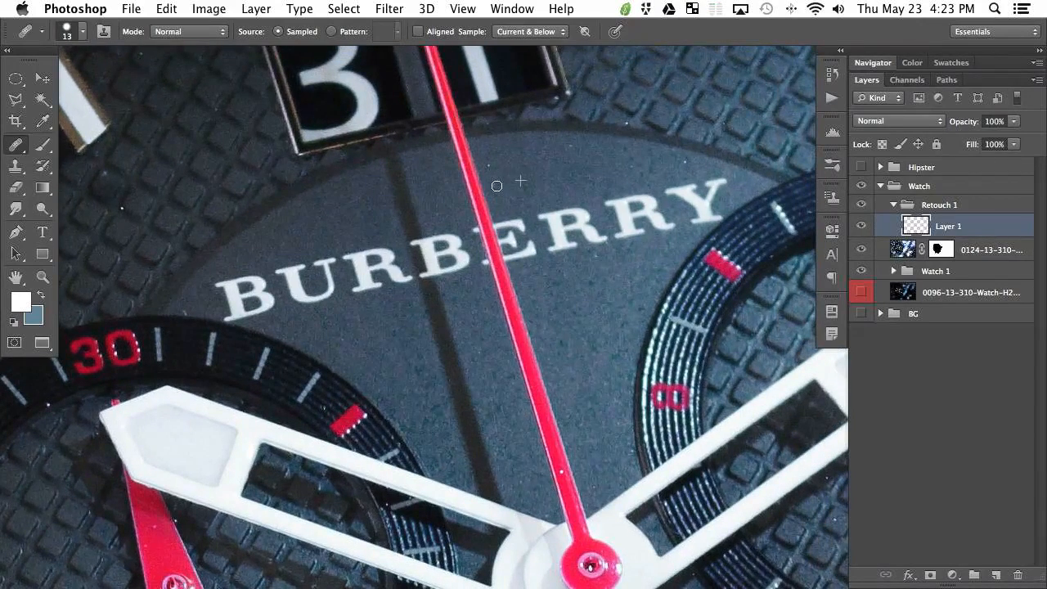
pyautogui.hscroll(3, 491, 166)
pyautogui.scroll(1, 491, 166)
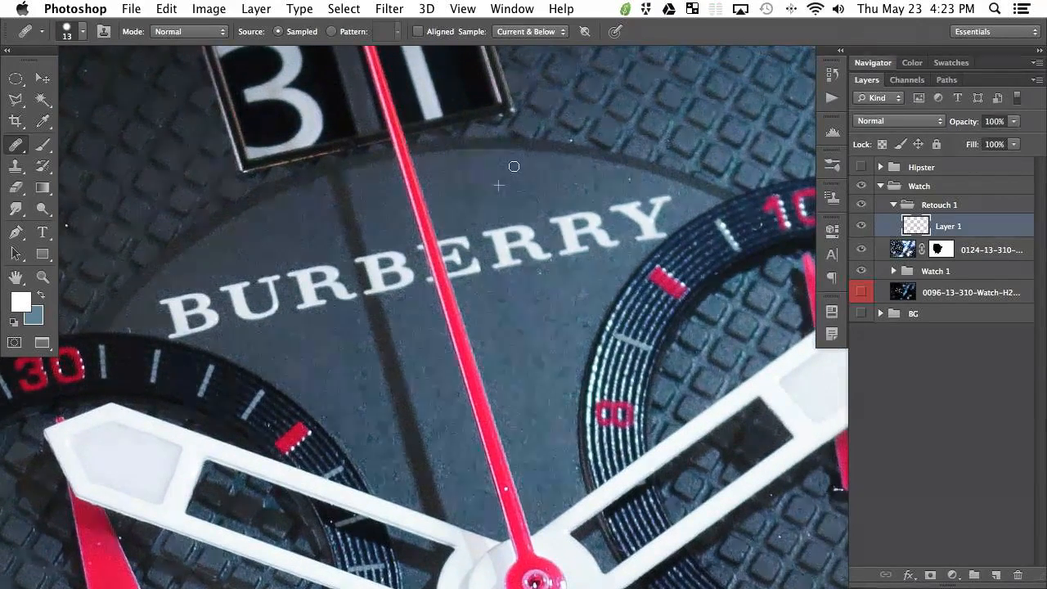
pyautogui.scroll(5, 561, 165)
pyautogui.hscroll(4, 560, 165)
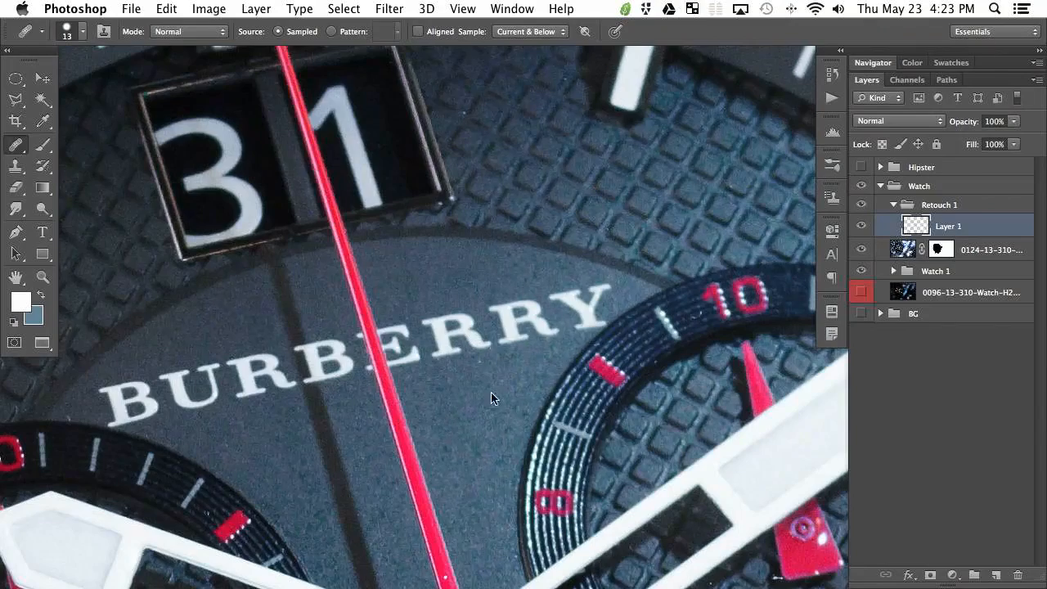
# Heal the white speck on the red central hand just above its hub, using a size 5 Healing Brush.
pyautogui.scroll(-9, 484, 388)
pyautogui.hscroll(1, 483, 388)
pyautogui.scroll(-5, 458, 323)
pyautogui.hscroll(-1, 458, 323)
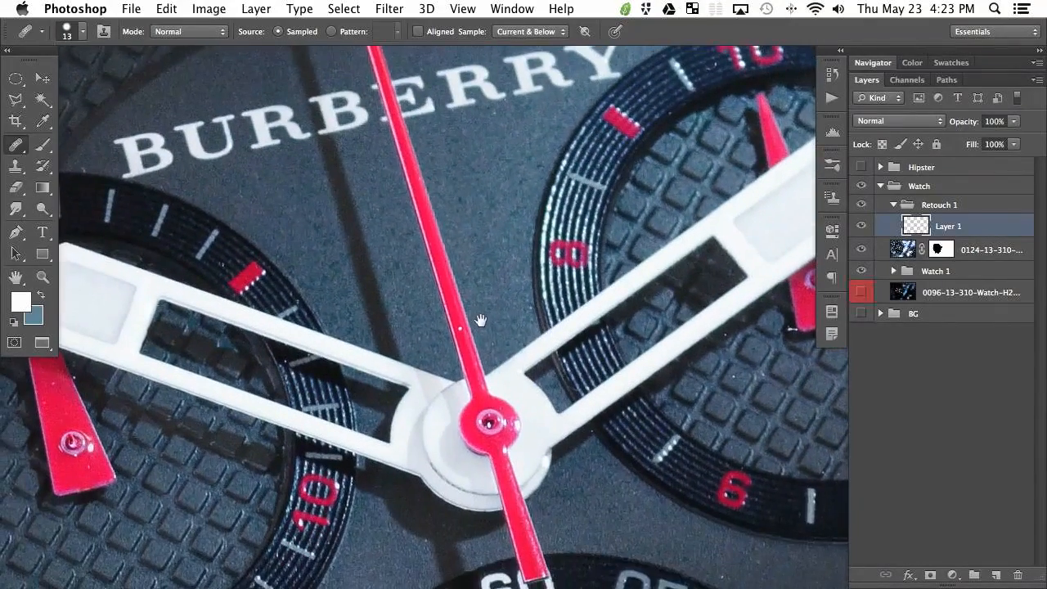
pyautogui.moveTo(479, 368); pyautogui.dragTo(467, 358)
pyautogui.scroll(-20, 503, 420)
pyautogui.hscroll(-10, 502, 327)
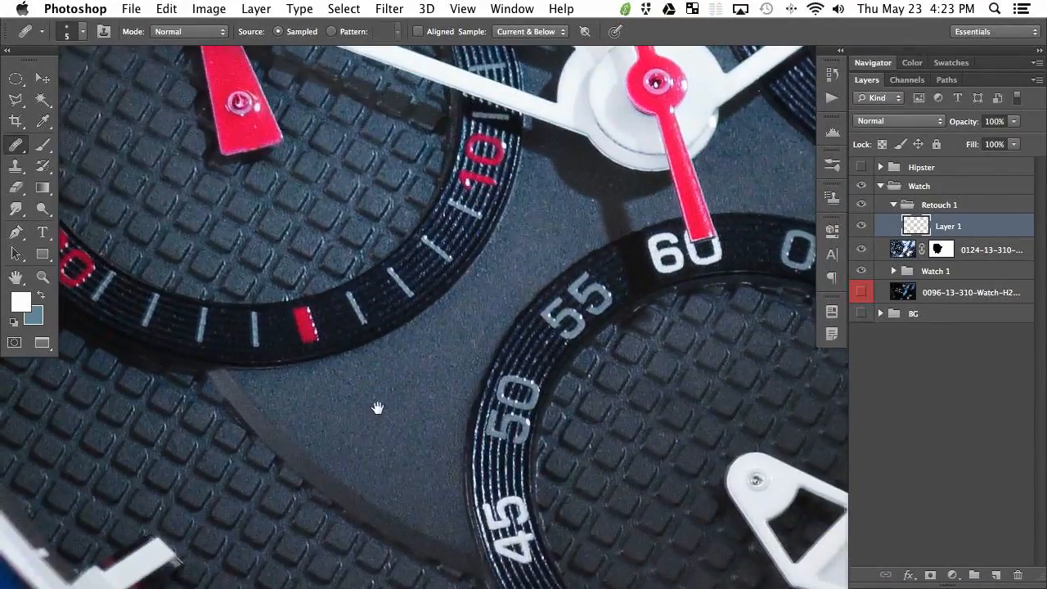
# Heal the specks on the red hand of the 10-20-30 subdial with the brush at size 13.
pyautogui.scroll(12, 482, 352)
pyautogui.hscroll(-12, 483, 352)
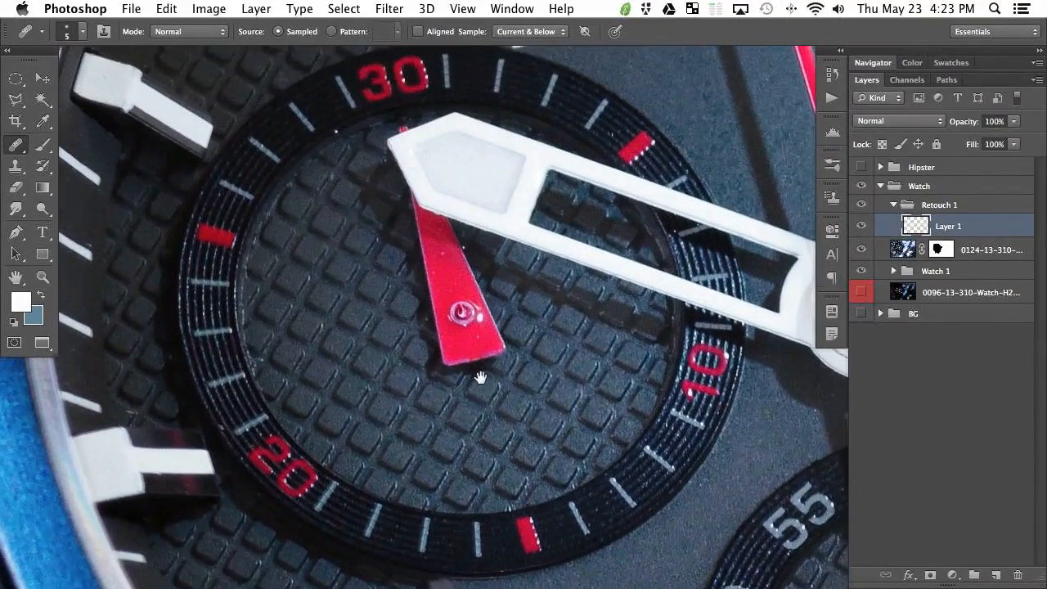
pyautogui.moveTo(455, 277); pyautogui.dragTo(455, 278)
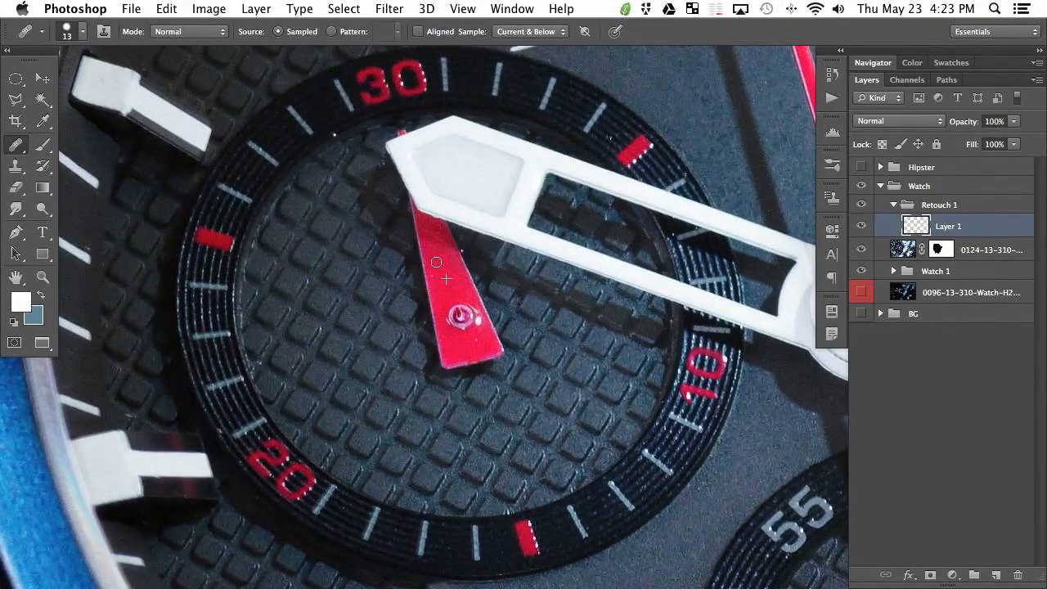
pyautogui.scroll(-20, 431, 278)
pyautogui.hscroll(20, 431, 278)
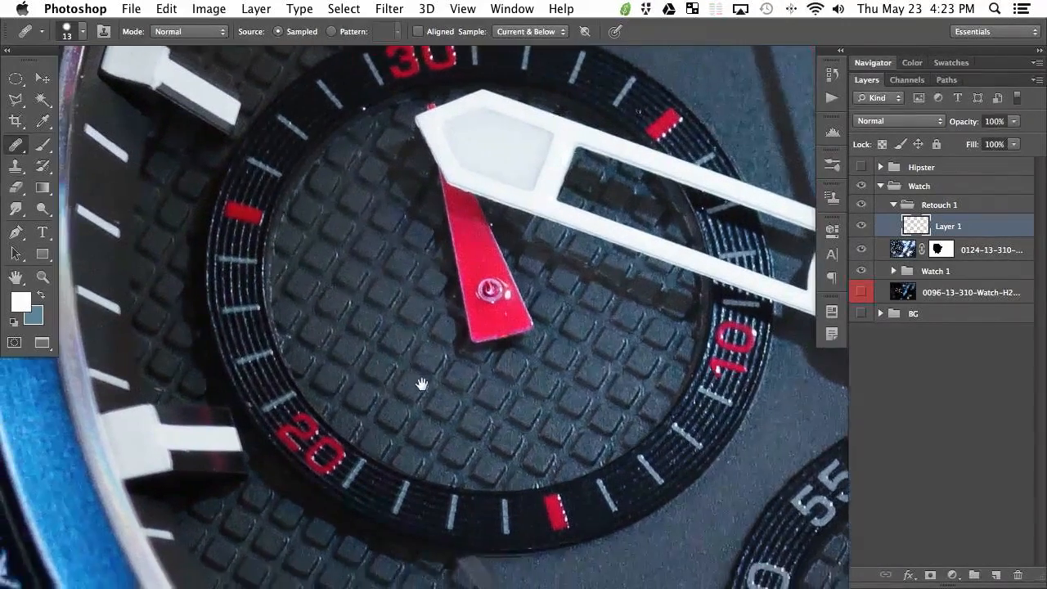
# Heal the specks on the dark inner bezel ring near the round screw and on the adjoining lug's upper end.
pyautogui.hscroll(20, 530, 299)
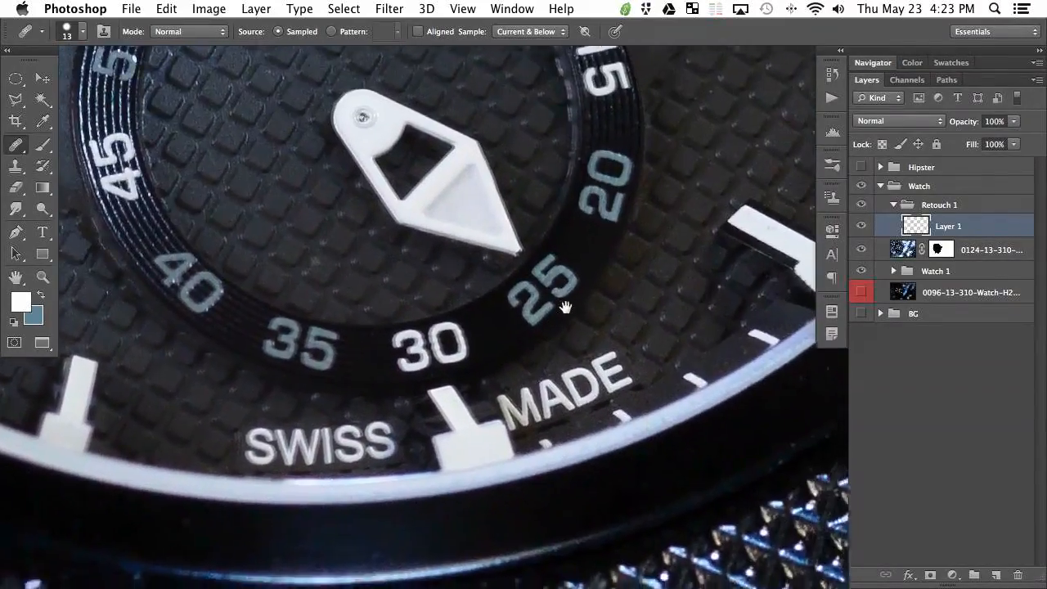
pyautogui.scroll(7, 421, 221)
pyautogui.hscroll(10, 421, 221)
pyautogui.scroll(2, 421, 221)
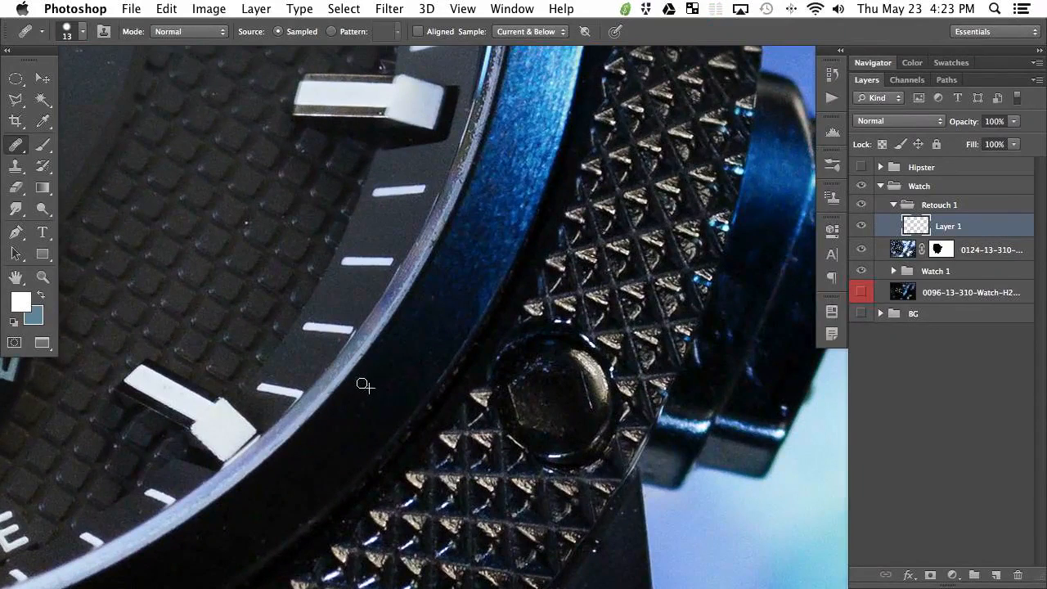
pyautogui.hscroll(8, 379, 379)
pyautogui.scroll(-11, 436, 297)
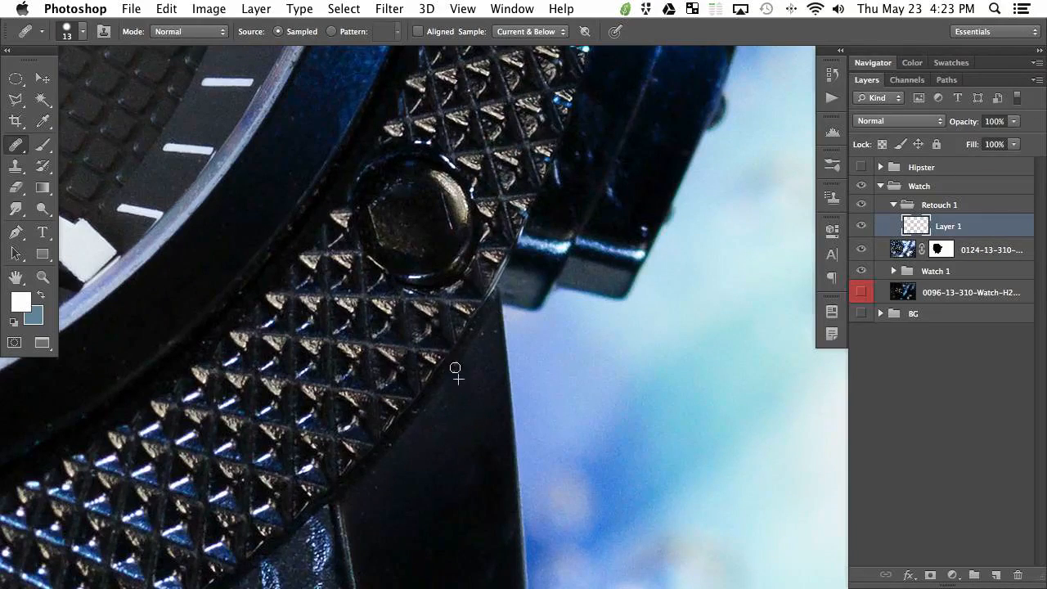
# Clone dark metal over the light blemishes on the round bezel screw, using a size 17 Clone Stamp.
pyautogui.press('s')
pyautogui.moveTo(411, 206)
pyautogui.mouseDown()
pyautogui.moveTo(422, 207)
pyautogui.moveTo(409, 196)
pyautogui.mouseUp()
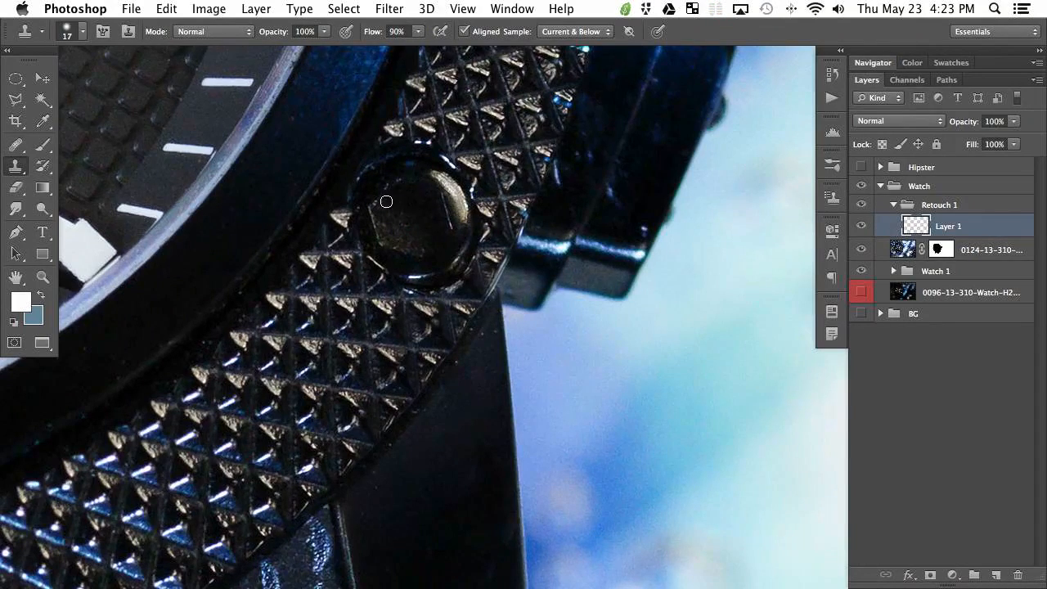
pyautogui.keyDown('alt'); pyautogui.click(423, 229); pyautogui.keyUp('alt')
pyautogui.click(402, 216)
pyautogui.hscroll(5, 568, 238)
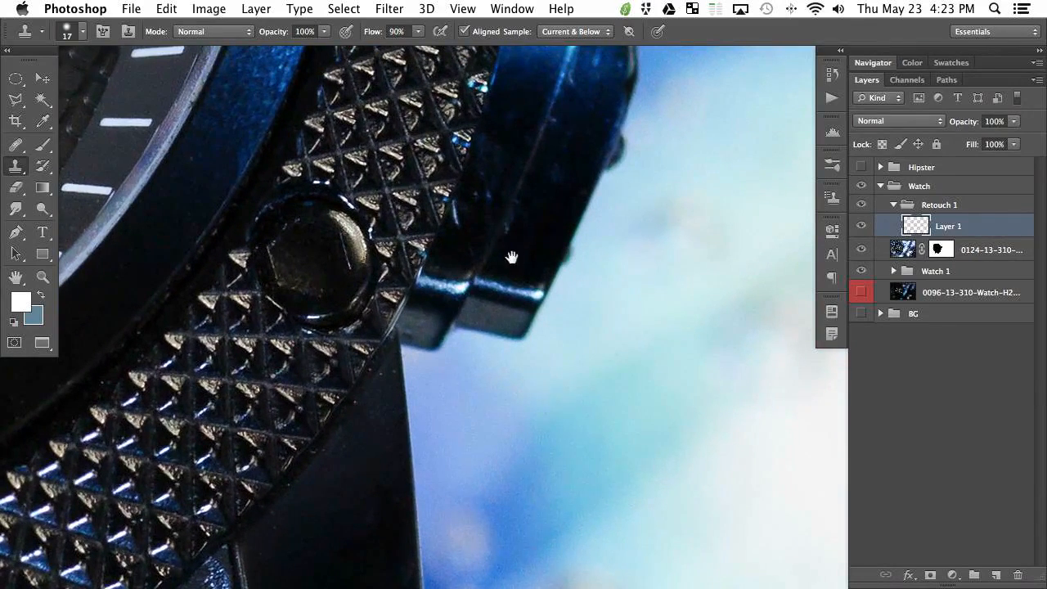
# Heal the scratches and specks on the dark faces of the pusher beside the bezel, using a size 13 Healing Brush.
pyautogui.moveTo(510, 257); pyautogui.dragTo(485, 331)
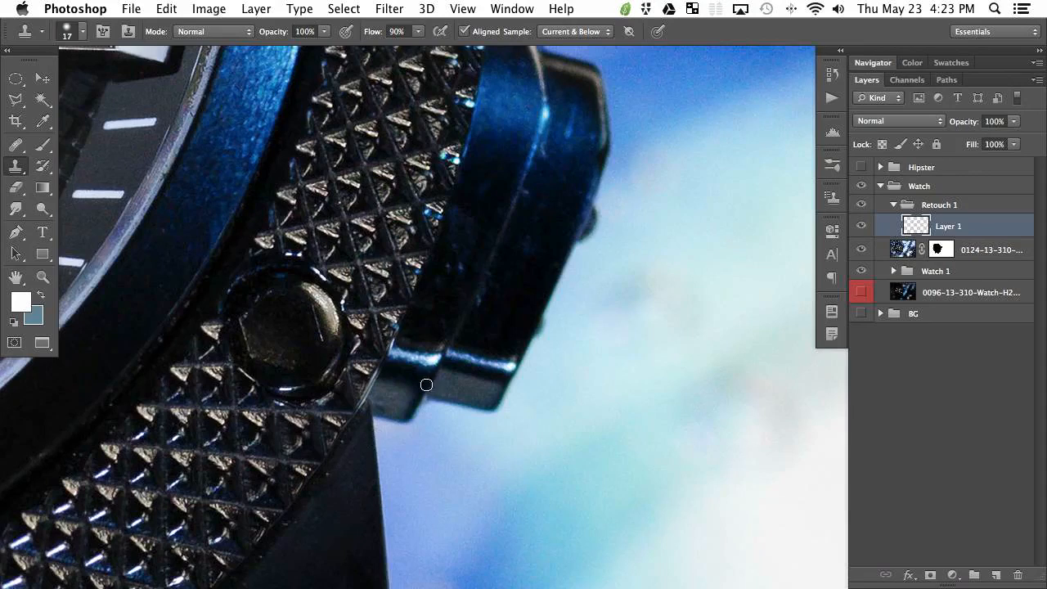
pyautogui.scroll(3, 412, 405)
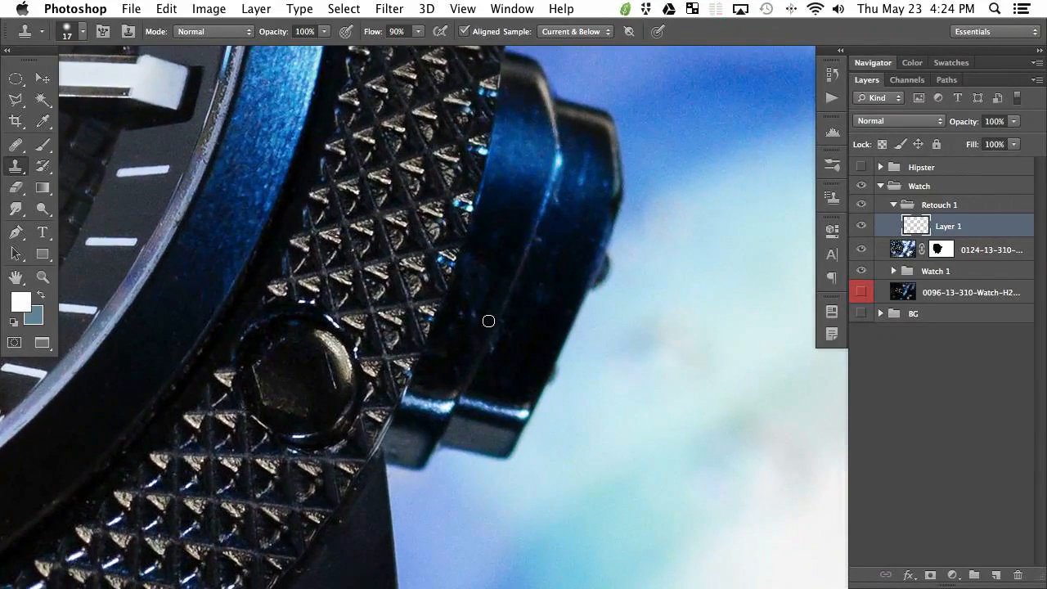
pyautogui.press('j')
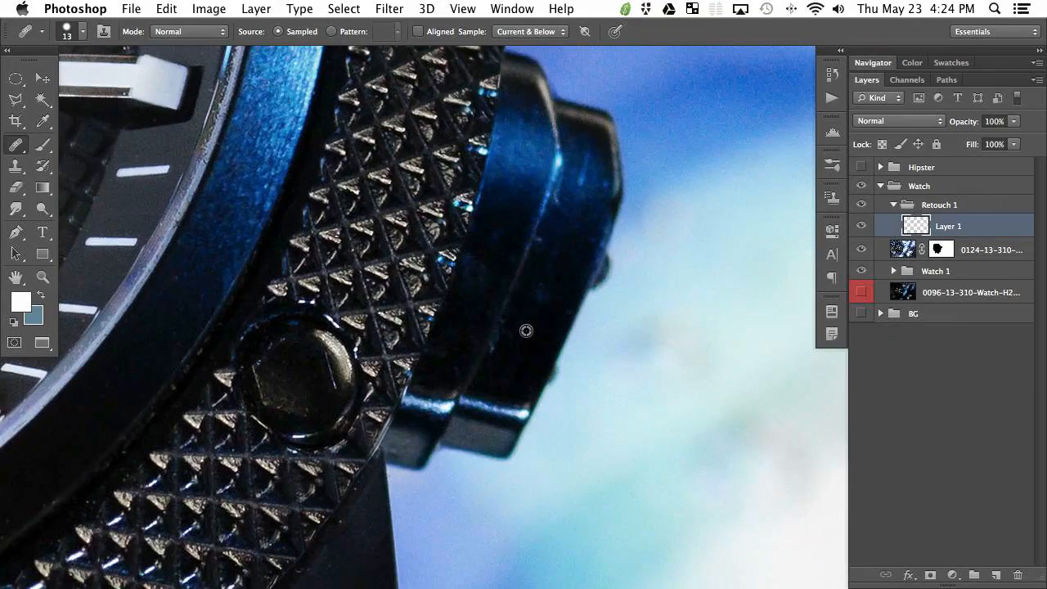
pyautogui.moveTo(478, 257)
pyautogui.mouseDown()
pyautogui.moveTo(472, 281)
pyautogui.moveTo(468, 270)
pyautogui.mouseUp()
pyautogui.moveTo(559, 288); pyautogui.dragTo(534, 313)
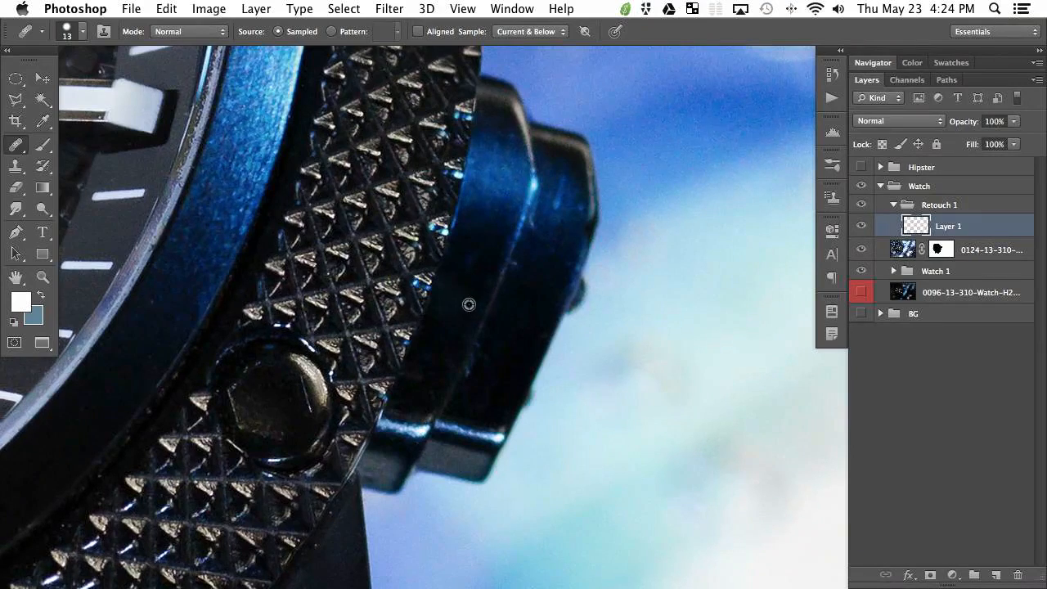
pyautogui.keyDown('alt'); pyautogui.click(493, 188); pyautogui.keyUp('alt')
pyautogui.moveTo(527, 209); pyautogui.dragTo(536, 182)
# Try to heal the outer corner of the pusher with a size 61 Healing Brush.
pyautogui.moveTo(521, 222)
pyautogui.mouseDown()
pyautogui.moveTo(540, 221)
pyautogui.moveTo(558, 273)
pyautogui.moveTo(576, 236)
pyautogui.moveTo(561, 209)
pyautogui.moveTo(581, 205)
pyautogui.mouseUp()
pyautogui.keyDown('alt'); pyautogui.click(669, 357); pyautogui.keyUp('alt')
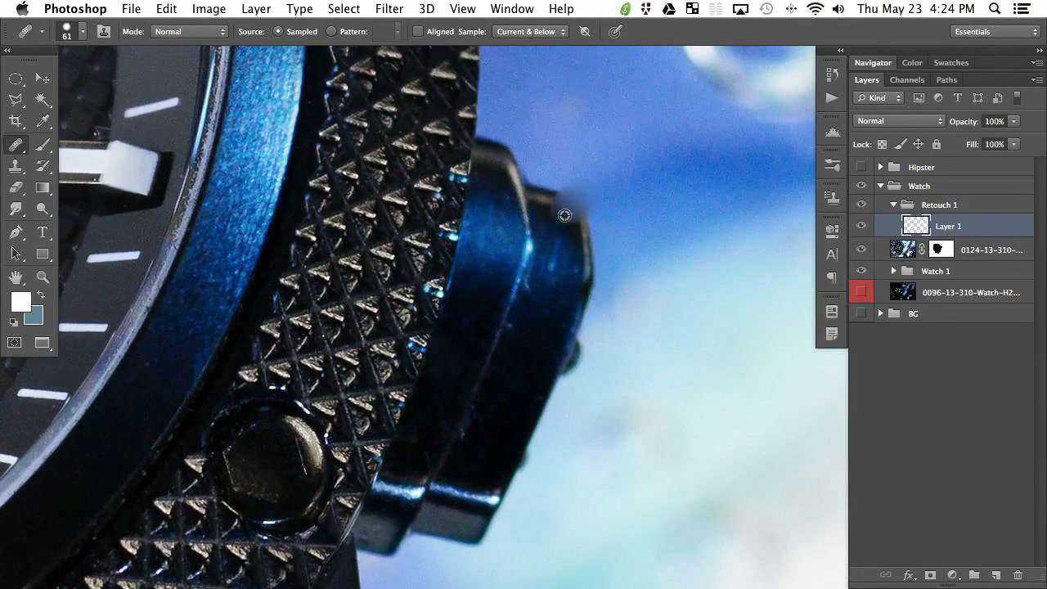
pyautogui.press('super+z')
# Retouch the fine scratches on the pusher's blue outer face with the Clone Stamp and Healing Brush at size 17.
pyautogui.press('s')
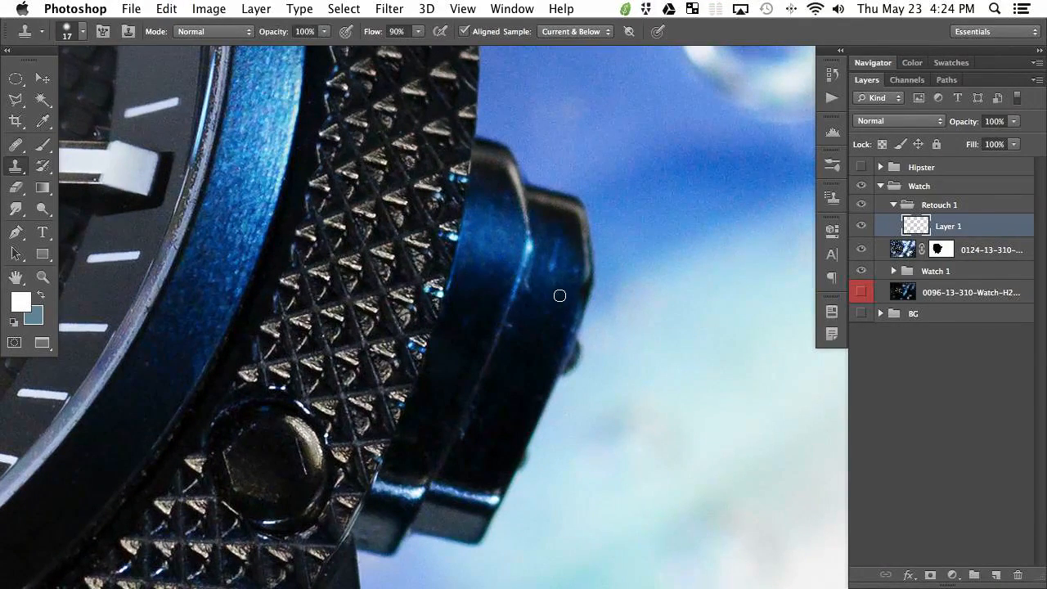
pyautogui.moveTo(554, 293); pyautogui.dragTo(508, 292)
pyautogui.moveTo(469, 243); pyautogui.dragTo(468, 225)
pyautogui.press('super+z')
pyautogui.press('j')
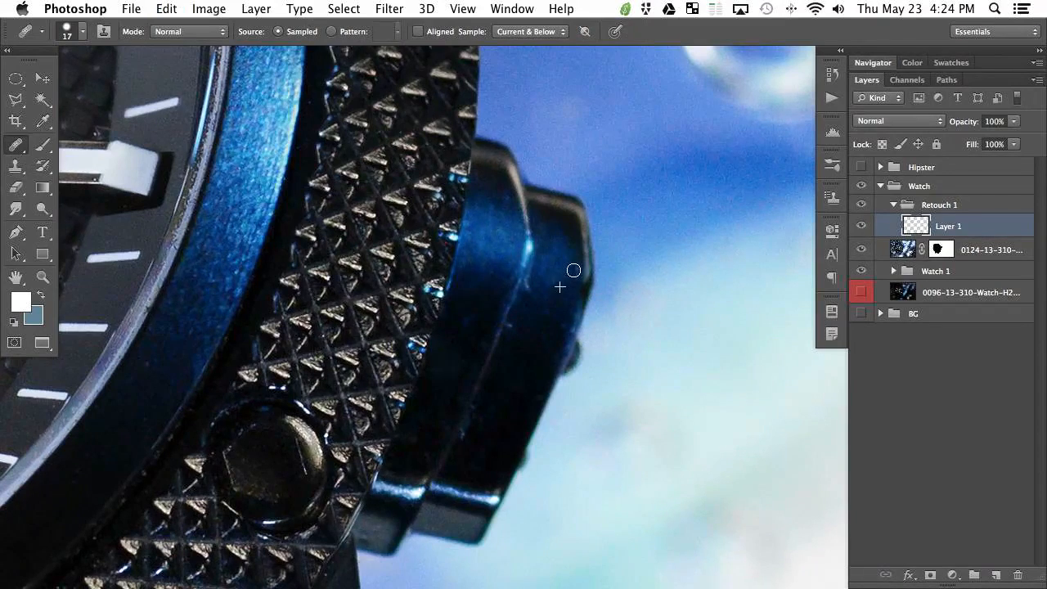
# Clone dark metal over the light marks along the seam between the pusher's two sections, using a size 19 Clone Stamp.
pyautogui.press('s')
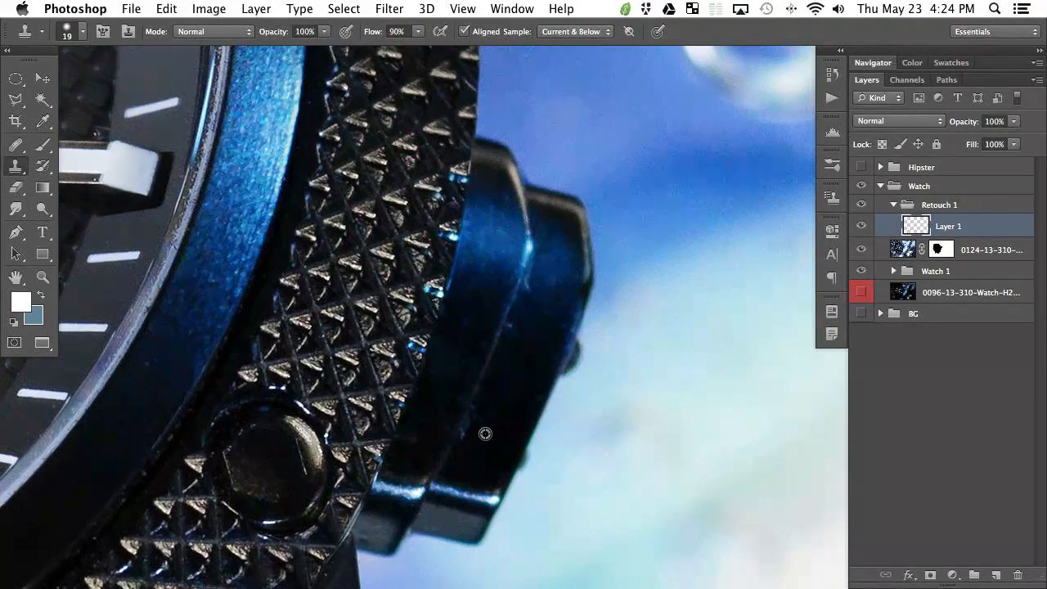
pyautogui.keyDown('alt'); pyautogui.click(514, 344); pyautogui.keyUp('alt')
pyautogui.moveTo(515, 329); pyautogui.dragTo(487, 382)
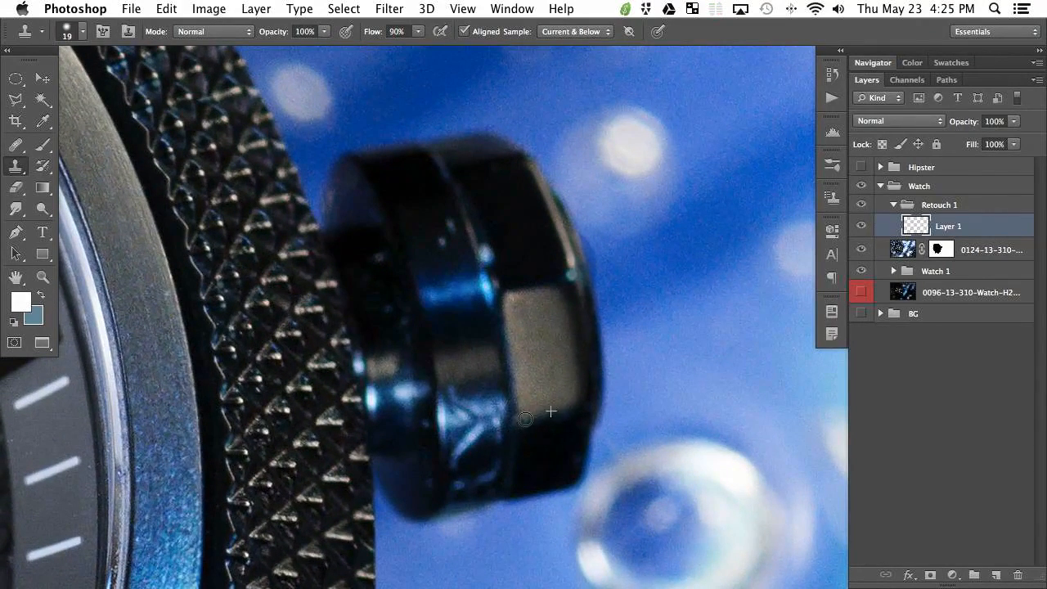
pyautogui.moveTo(517, 423)
pyautogui.mouseDown()
pyautogui.moveTo(512, 435)
pyautogui.moveTo(533, 390)
pyautogui.mouseUp()
pyautogui.press('super+z')
pyautogui.keyDown('alt'); pyautogui.click(513, 398); pyautogui.keyUp('alt')
pyautogui.press('super+z')
# Clone dark metal over the specks on the pusher's shadowed inner section beside the bezel, using a size 31 Clone Stamp.
pyautogui.press(']')
pyautogui.scroll(1, 518, 332)
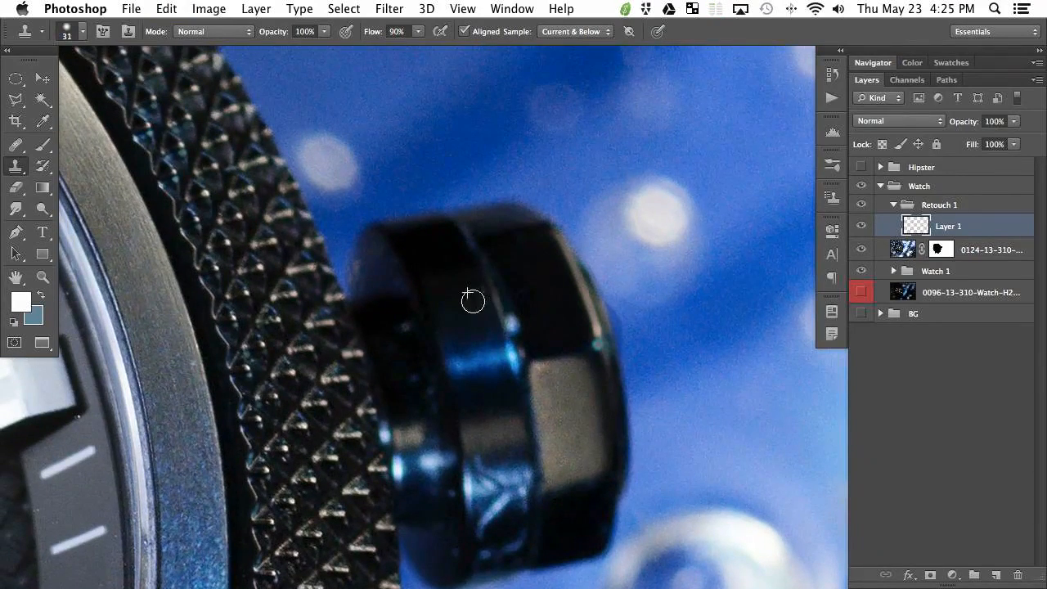
pyautogui.keyDown('alt'); pyautogui.click(402, 339); pyautogui.keyUp('alt')
pyautogui.moveTo(411, 322); pyautogui.dragTo(403, 337)
pyautogui.keyDown('alt'); pyautogui.click(407, 368); pyautogui.keyUp('alt')
pyautogui.moveTo(419, 383); pyautogui.dragTo(435, 397)
# Heal the dust specks on the dial's grey minute track with a size 17 Healing Brush.
pyautogui.hscroll(-10, 433, 400)
pyautogui.scroll(5, 434, 401)
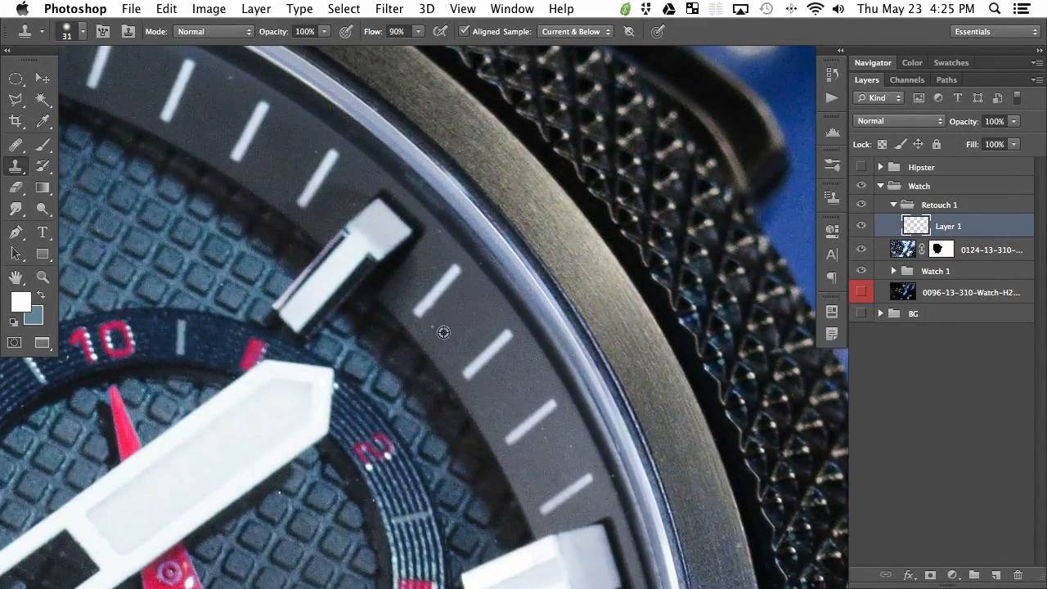
pyautogui.keyDown('ctrl'); pyautogui.keyDown('alt'); pyautogui.click(443, 331); pyautogui.keyUp('alt'); pyautogui.keyUp('ctrl')
pyautogui.press('j')
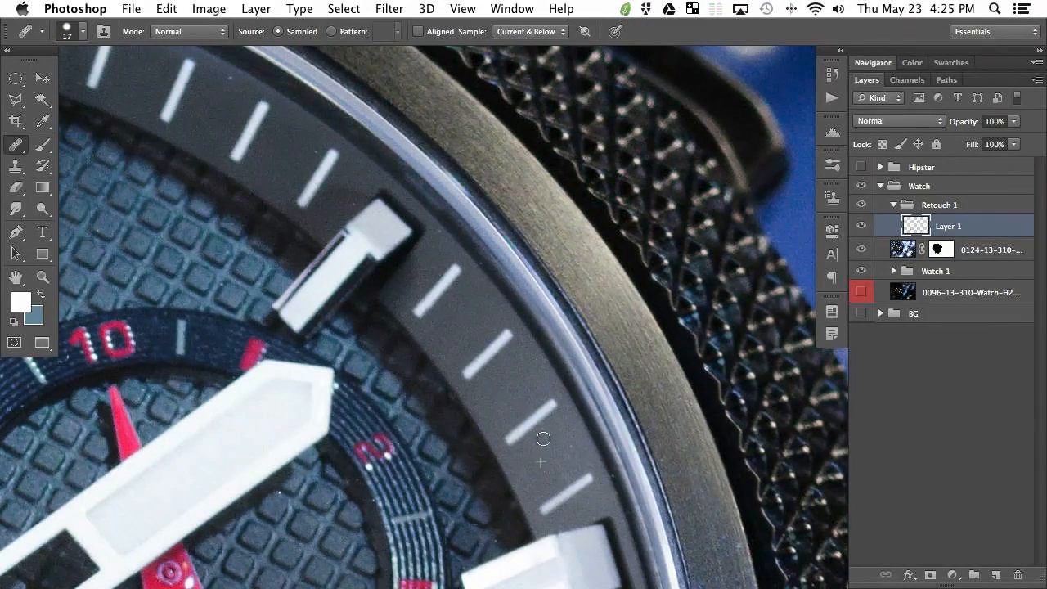
pyautogui.scroll(5, 467, 362)
pyautogui.hscroll(-5, 468, 363)
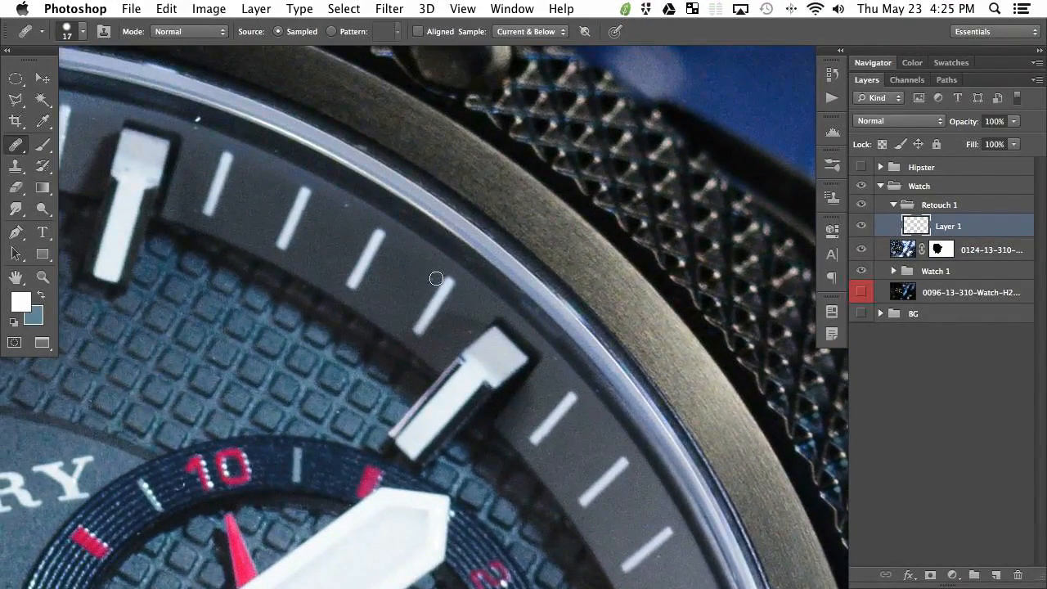
pyautogui.scroll(5, 346, 210)
pyautogui.hscroll(-10, 346, 210)
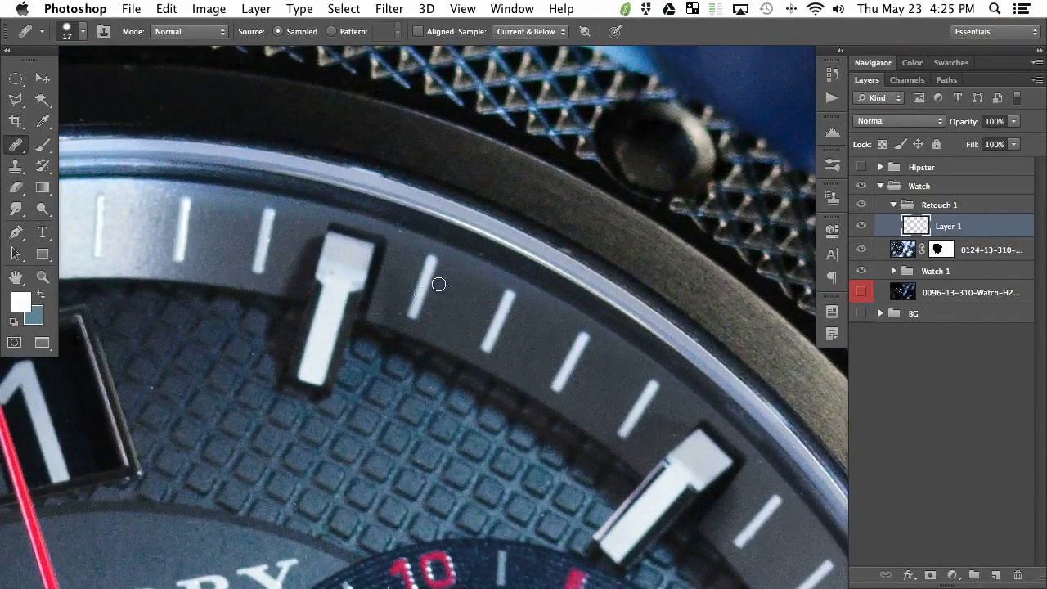
# Examine the watch hands, sub-dials and upper bezel for remaining dust and scratches.
pyautogui.moveTo(293, 386); pyautogui.dragTo(396, 165)
pyautogui.scroll(2, 295, 275)
pyautogui.hscroll(-3, 295, 276)
pyautogui.scroll(-10, 401, 196)
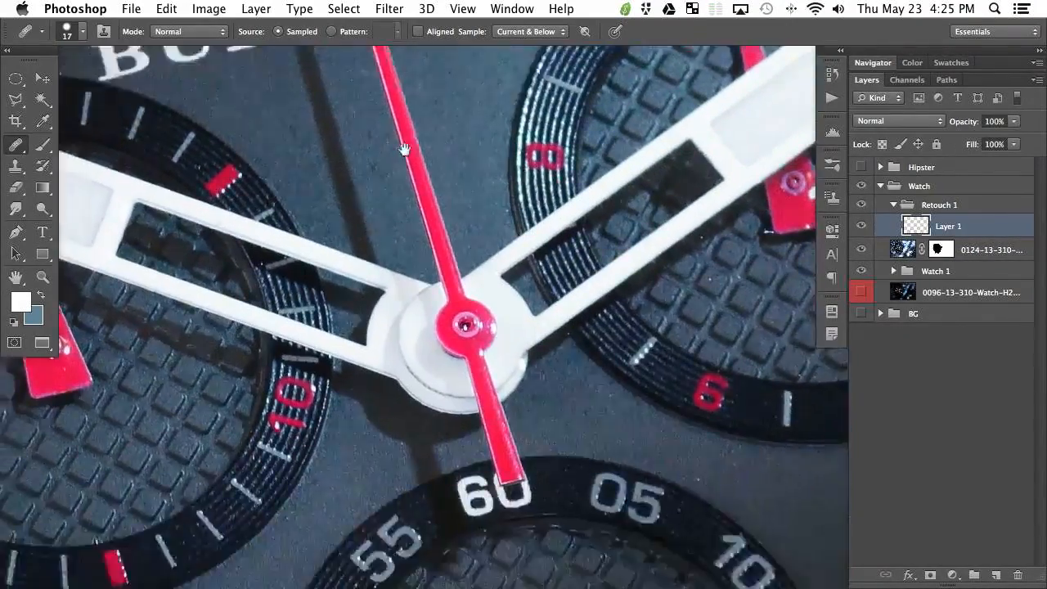
pyautogui.scroll(-5, 277, 363)
pyautogui.hscroll(2, 277, 363)
pyautogui.scroll(4, 421, 346)
pyautogui.hscroll(5, 421, 346)
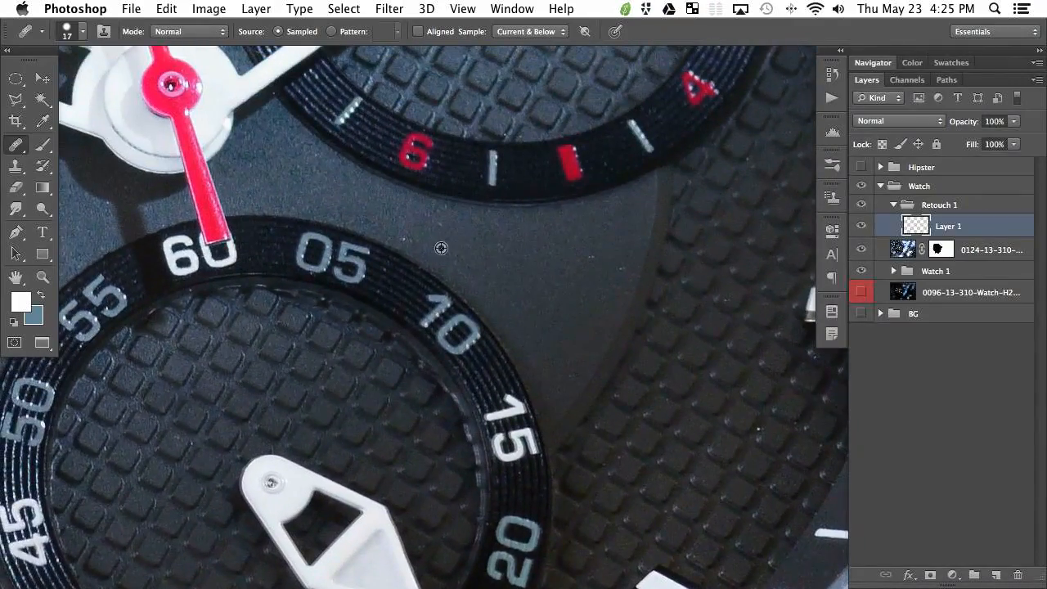
pyautogui.scroll(15, 591, 259)
pyautogui.hscroll(-4, 592, 260)
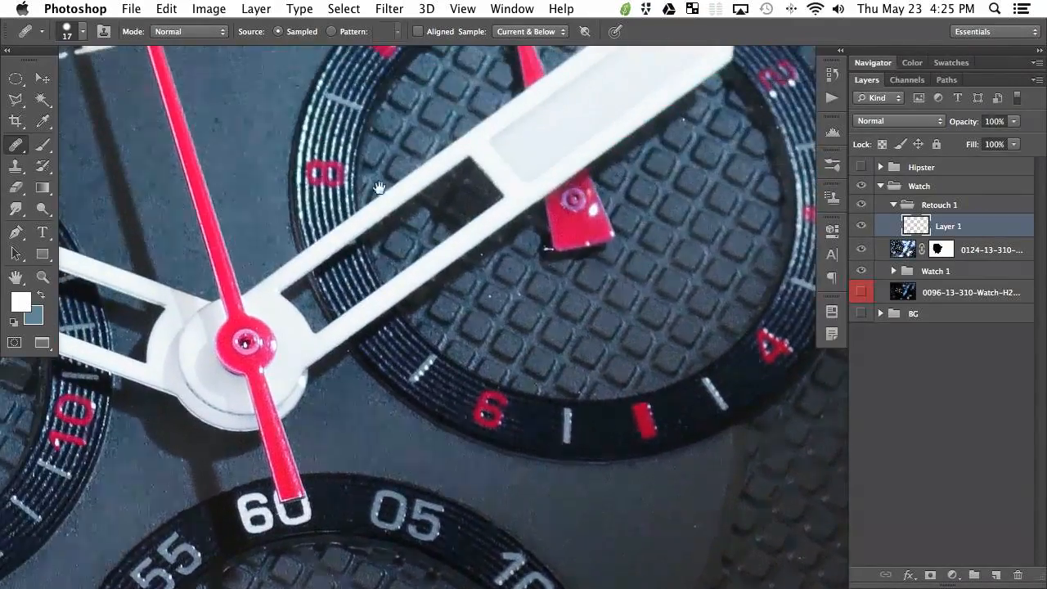
pyautogui.scroll(10, 397, 350)
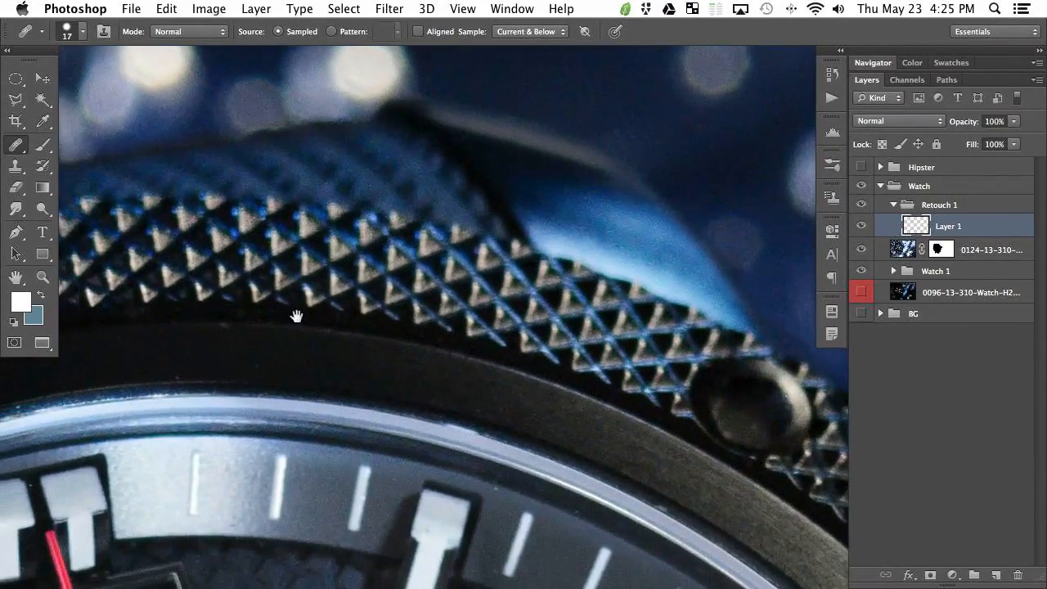
pyautogui.hscroll(-4, 316, 299)
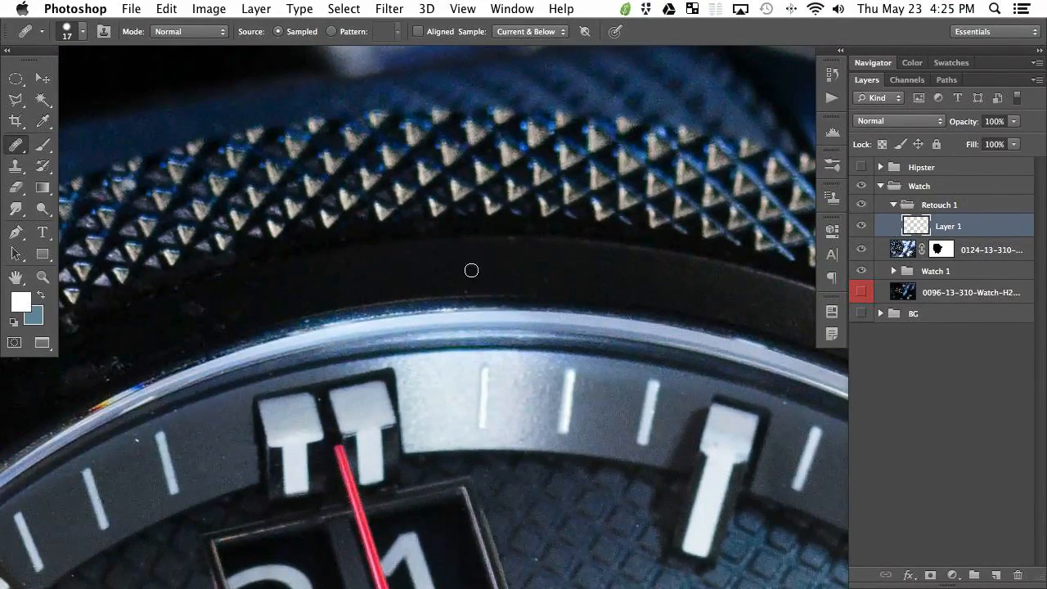
# Clone clean dark metal over the specks on the bezel's smooth inner ring above the date window, using a size 19 Clone Stamp.
pyautogui.press('s')
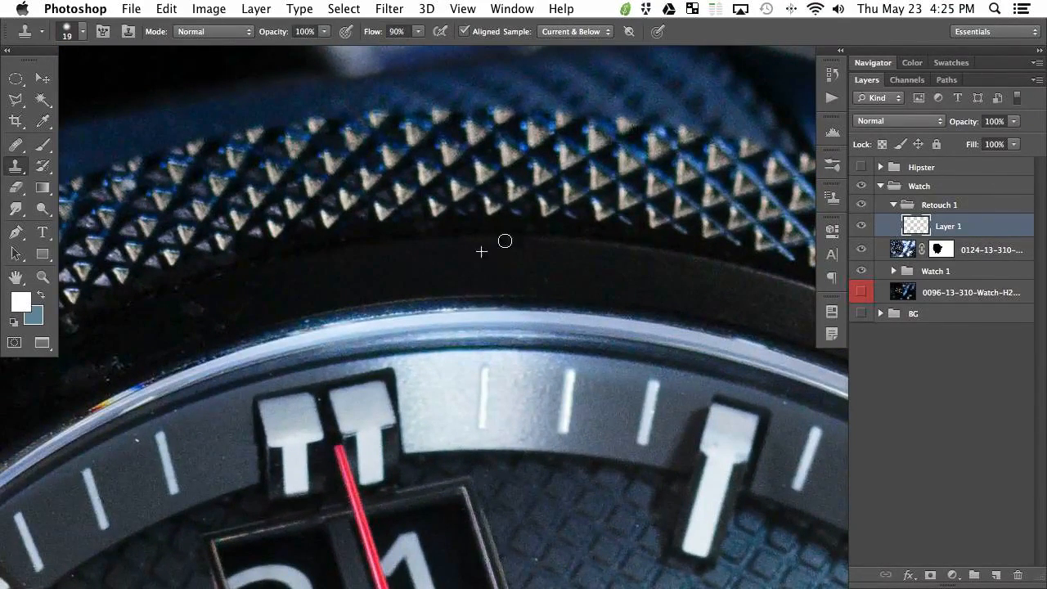
pyautogui.hscroll(-5, 460, 273)
pyautogui.scroll(-1, 460, 273)
pyautogui.keyDown('alt'); pyautogui.click(466, 265); pyautogui.keyUp('alt')
pyautogui.moveTo(463, 266)
pyautogui.mouseDown()
pyautogui.moveTo(409, 281)
pyautogui.moveTo(448, 245)
pyautogui.moveTo(424, 252)
pyautogui.mouseUp()
pyautogui.keyDown('alt'); pyautogui.click(464, 260); pyautogui.keyUp('alt')
pyautogui.keyDown('alt'); pyautogui.click(410, 291); pyautogui.keyUp('alt')
pyautogui.click(315, 291)
pyautogui.keyDown('alt'); pyautogui.click(325, 284); pyautogui.keyUp('alt')
pyautogui.moveTo(286, 290)
pyautogui.mouseDown()
pyautogui.moveTo(297, 294)
pyautogui.moveTo(272, 297)
pyautogui.moveTo(310, 286)
pyautogui.moveTo(288, 308)
pyautogui.mouseUp()
# Clean the dark inner ring further around the bezel towards the upper-left screw, using a size 23 Clone Stamp.
pyautogui.hscroll(-4, 276, 308)
pyautogui.scroll(-2, 277, 309)
pyautogui.keyDown('alt'); pyautogui.click(332, 304); pyautogui.keyUp('alt')
pyautogui.keyDown('alt'); pyautogui.click(284, 338); pyautogui.keyUp('alt')
pyautogui.moveTo(238, 357)
pyautogui.mouseDown()
pyautogui.moveTo(244, 343)
pyautogui.moveTo(201, 376)
pyautogui.moveTo(231, 361)
pyautogui.mouseUp()
pyautogui.keyDown('alt'); pyautogui.click(389, 294); pyautogui.keyUp('alt')
pyautogui.moveTo(470, 244)
pyautogui.mouseDown()
pyautogui.moveTo(443, 255)
pyautogui.moveTo(445, 268)
pyautogui.moveTo(484, 251)
pyautogui.moveTo(398, 273)
pyautogui.mouseUp()
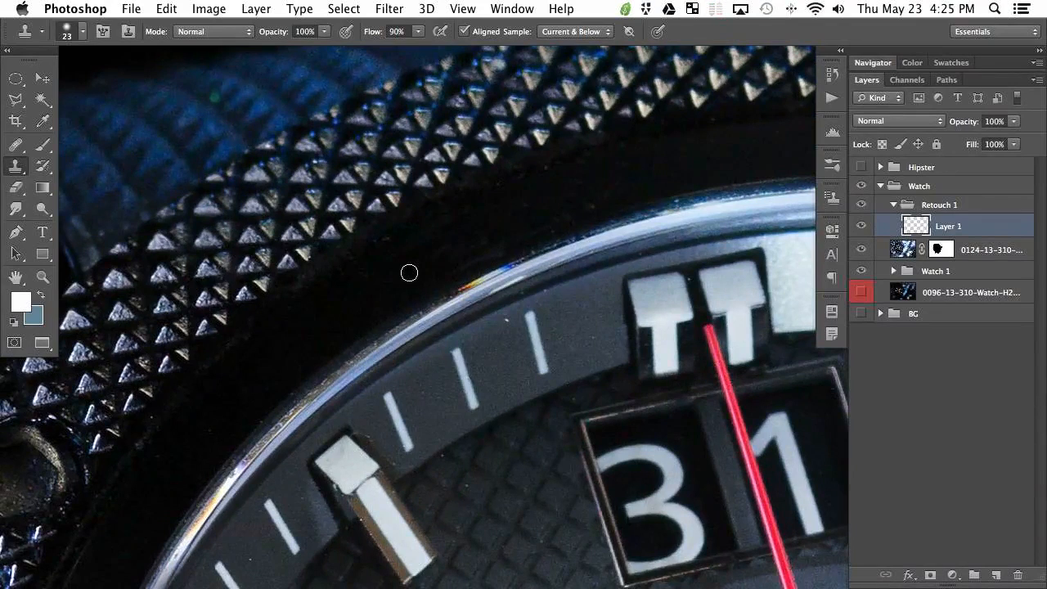
pyautogui.hscroll(-3, 404, 243)
pyautogui.scroll(-3, 405, 243)
pyautogui.keyDown('alt'); pyautogui.click(628, 213); pyautogui.keyUp('alt')
pyautogui.moveTo(629, 194); pyautogui.dragTo(631, 199)
# Clone out the small specks on the textured dial above the 30 sub-dial with a size 9 Clone Stamp.
pyautogui.scroll(-5, 265, 419)
pyautogui.hscroll(-1, 265, 419)
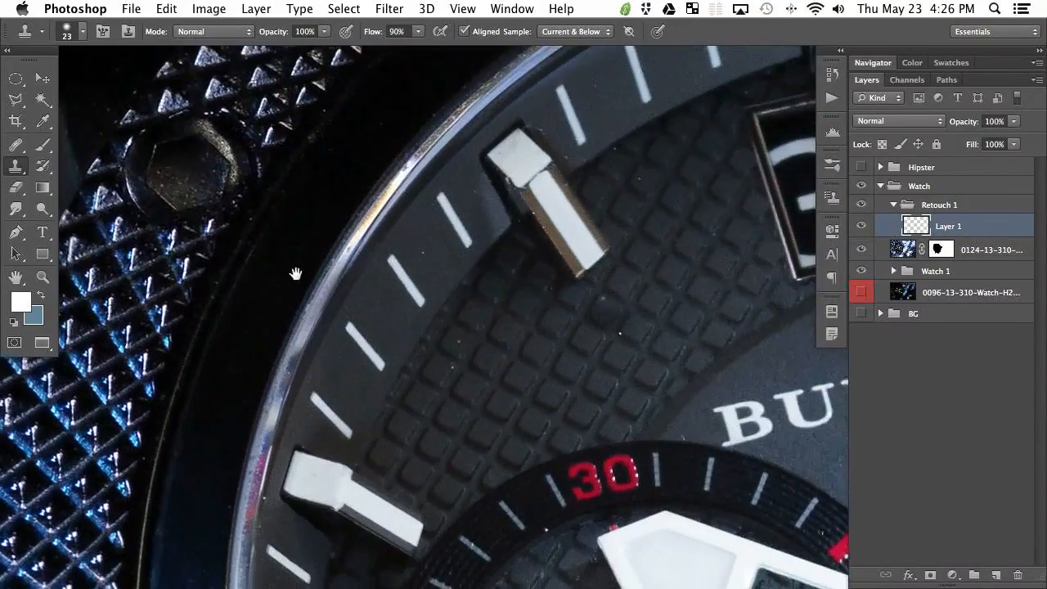
pyautogui.moveTo(651, 257); pyautogui.dragTo(635, 257)
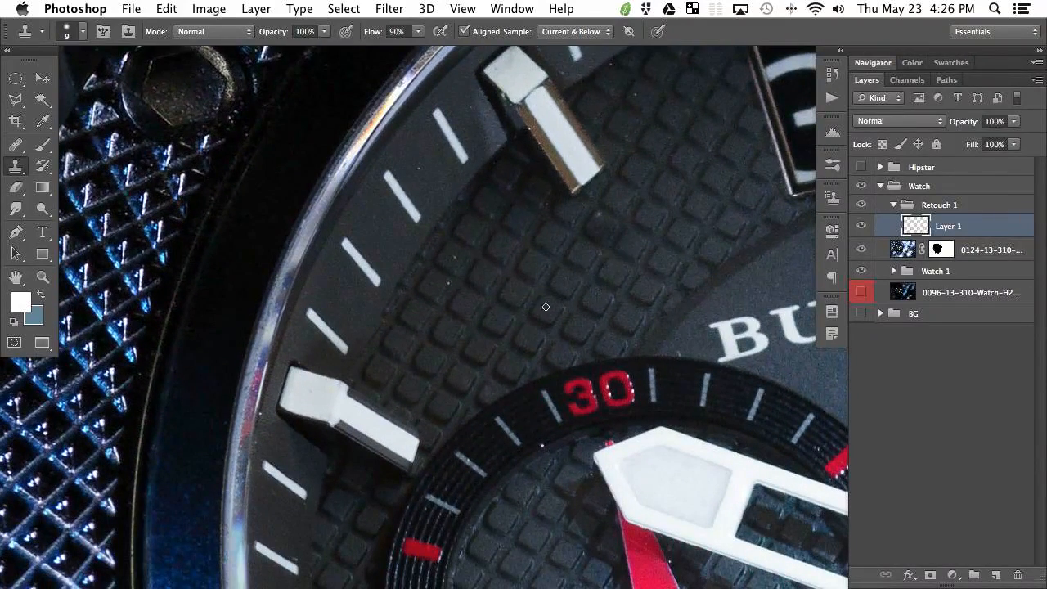
# Compare the whole watch before and after cleanup by repeatedly hiding and showing Layer 1.
pyautogui.scroll(10, 567, 301)
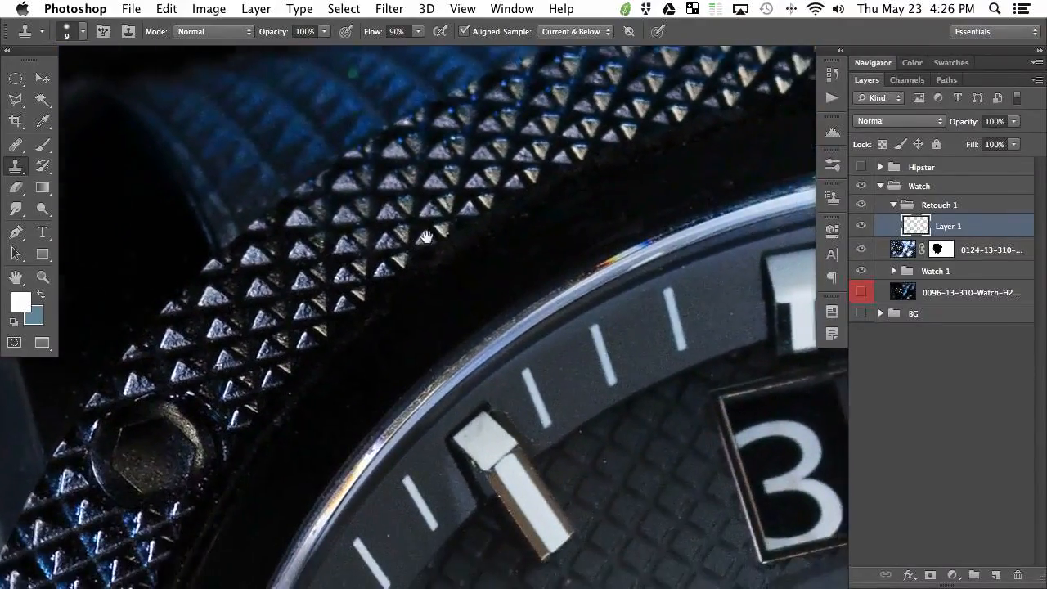
pyautogui.scroll(-10, 352, 141)
pyautogui.scroll(3, 352, 141)
pyautogui.scroll(-3, 352, 140)
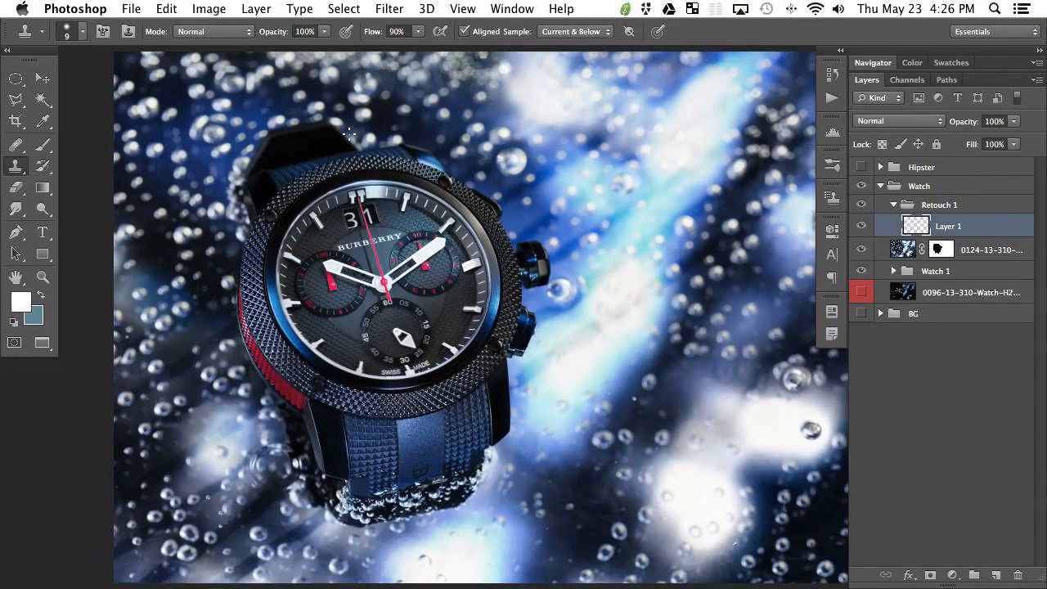
pyautogui.press('super+plus')
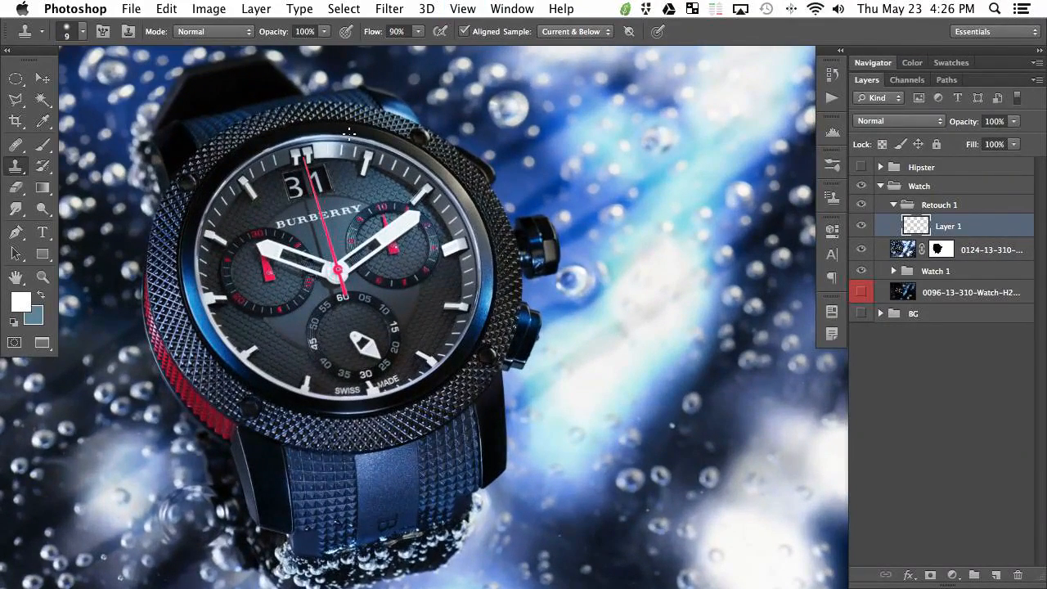
pyautogui.moveTo(334, 373); pyautogui.dragTo(387, 366)
pyautogui.press('super+comma')
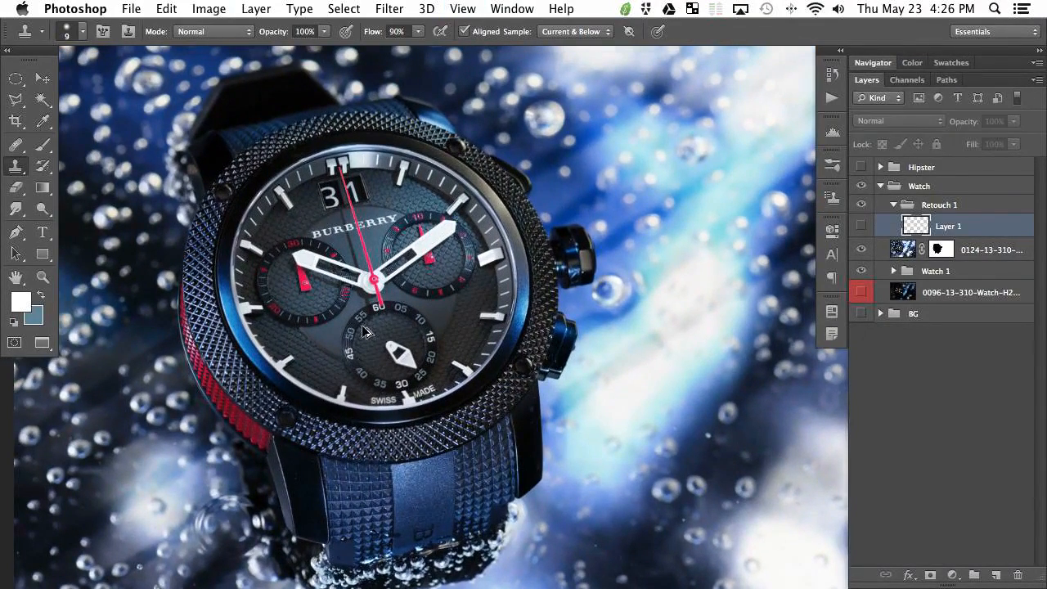
pyautogui.press('super+comma')
pyautogui.press('super+comma')
pyautogui.press('super+comma')
pyautogui.press('super+comma')
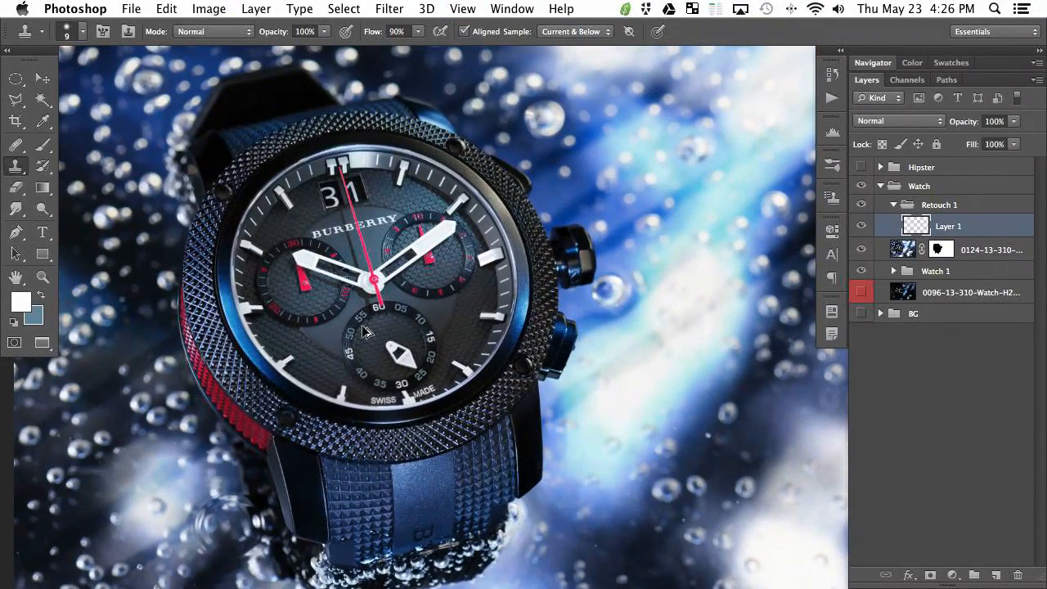
pyautogui.press('super+comma')
pyautogui.press('super+comma')
pyautogui.press('super+comma')
pyautogui.press('super+comma')
pyautogui.press('super+comma')
pyautogui.press('super+comma')
pyautogui.press('super+comma')
pyautogui.press('super+comma')
pyautogui.press('super+comma')
# Add a new empty layer above Layer 1 in the Retouch 1 group for the upper pusher.
pyautogui.press('super+equal')
pyautogui.press('super+equal')
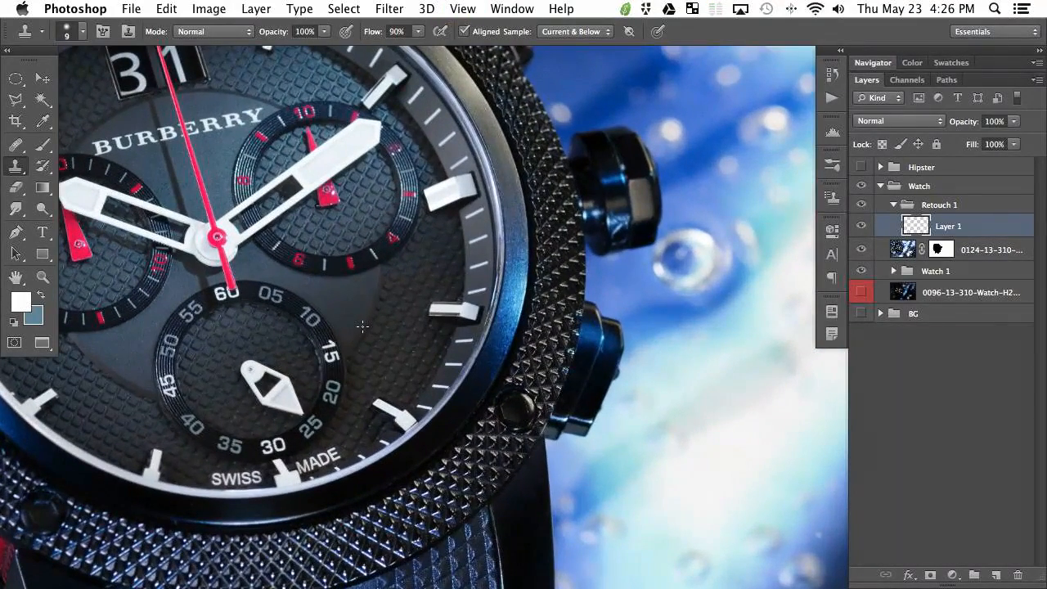
pyautogui.moveTo(522, 344); pyautogui.dragTo(423, 365)
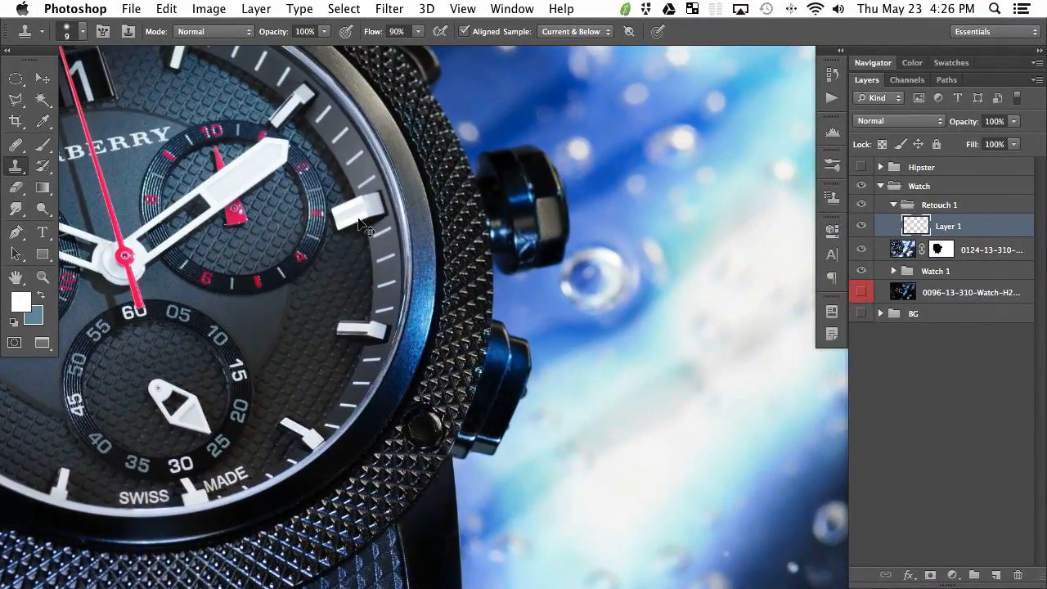
pyautogui.press('super+equal')
pyautogui.moveTo(536, 290); pyautogui.dragTo(510, 340)
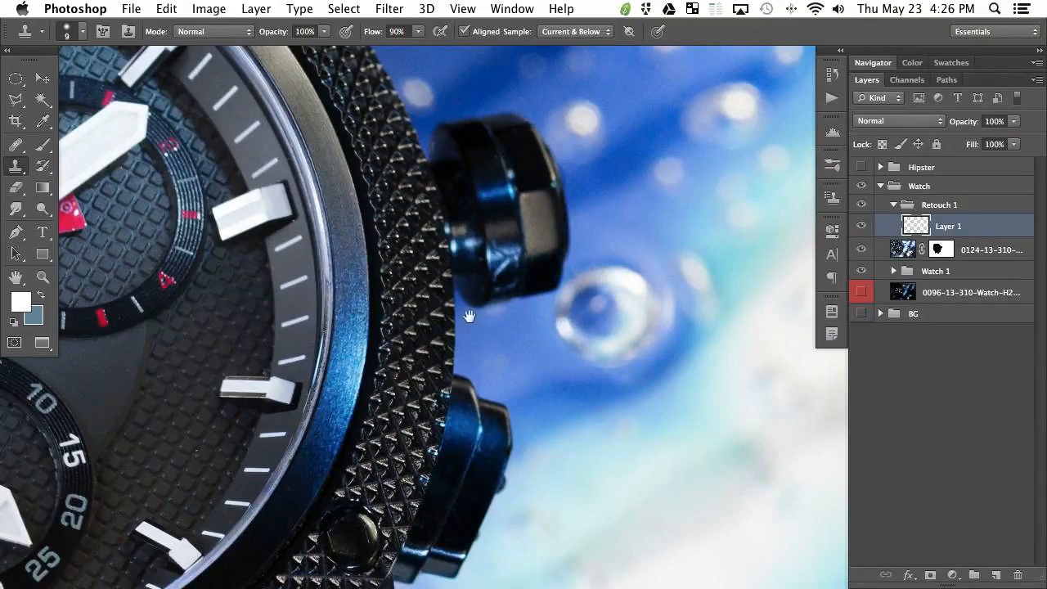
pyautogui.moveTo(471, 313); pyautogui.dragTo(487, 359)
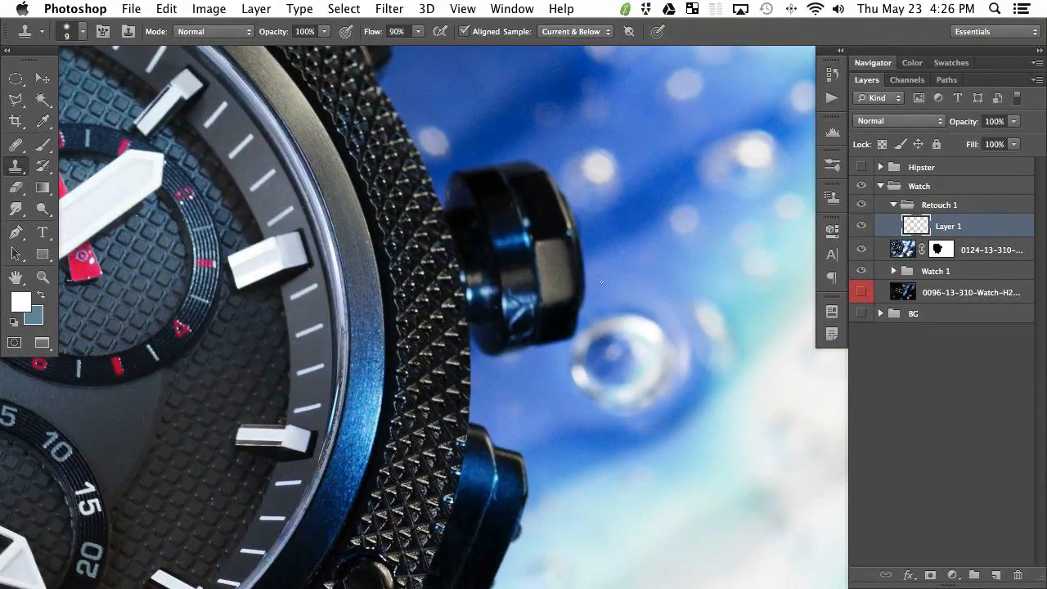
pyautogui.press('super+alt+shift+n')
pyautogui.scroll(2, 495, 287)
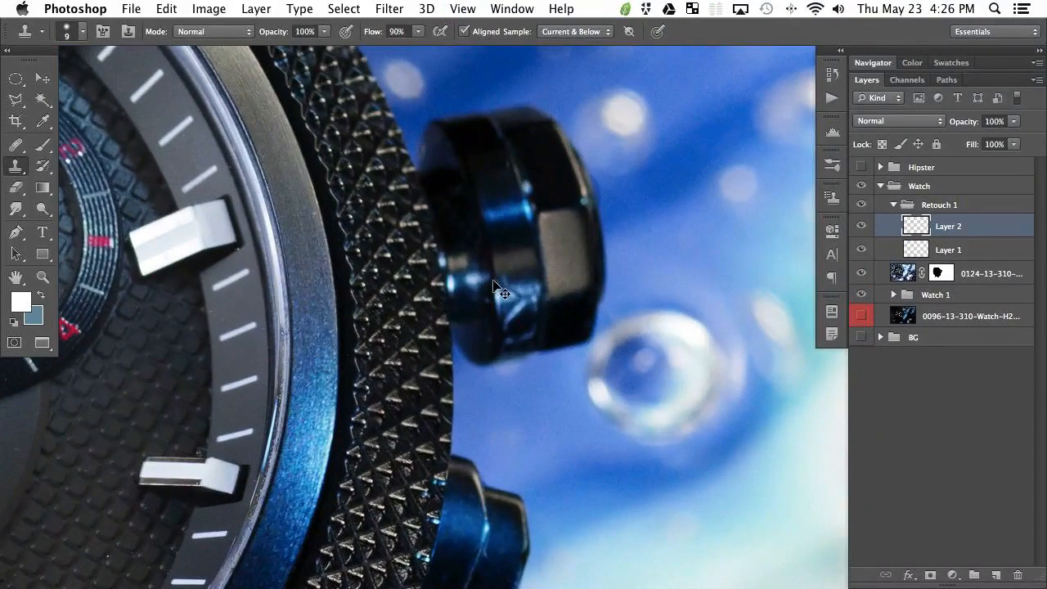
# Clone over the curved scratches on the upper pusher's blue band, using the Clone Stamp at sizes 24 and 33.
pyautogui.moveTo(522, 296); pyautogui.dragTo(540, 296)
pyautogui.press('x')
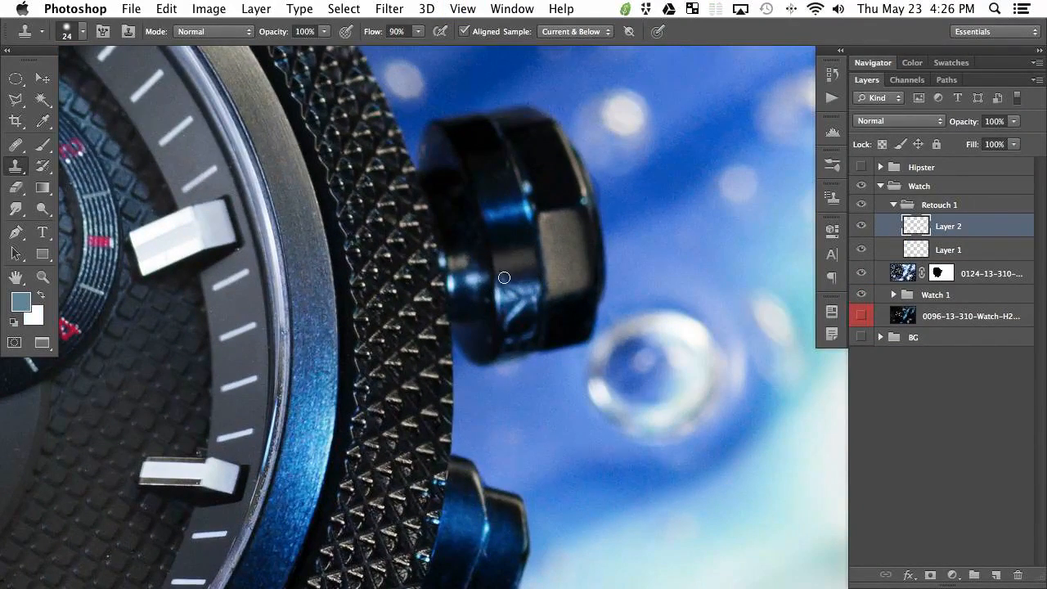
pyautogui.moveTo(522, 289); pyautogui.dragTo(518, 286)
pyautogui.moveTo(504, 287); pyautogui.dragTo(507, 271)
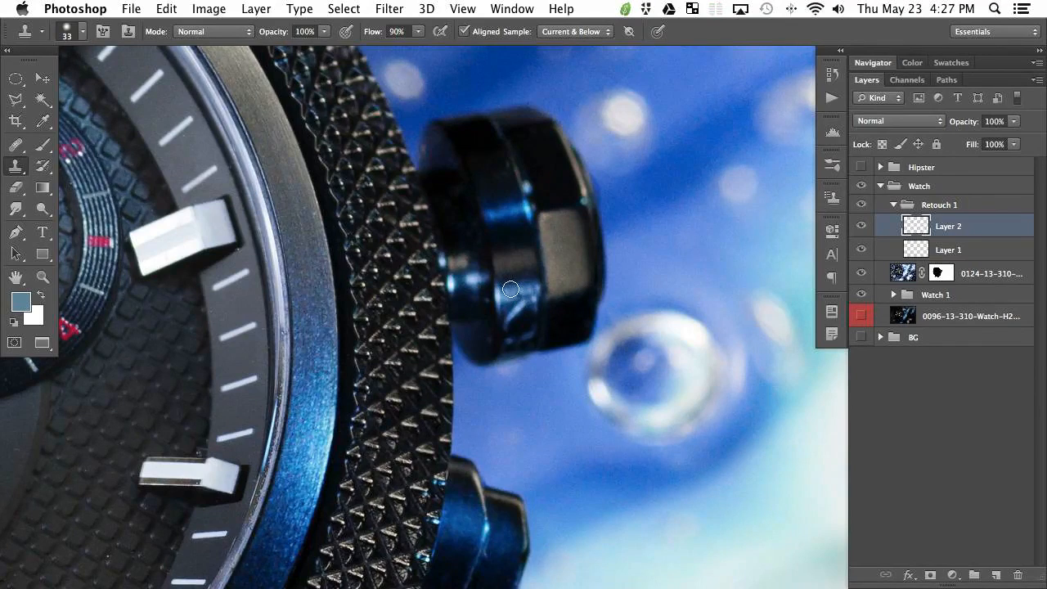
pyautogui.moveTo(511, 291); pyautogui.dragTo(568, 290)
pyautogui.keyDown('alt'); pyautogui.click(507, 297); pyautogui.keyUp('alt')
# On another new layer, paint sampled dark and blue tones over the pusher band's scratches with a size 44 Brush at 20% flow.
pyautogui.hotkey('ctrl', 'shift', 'alt', 'n')
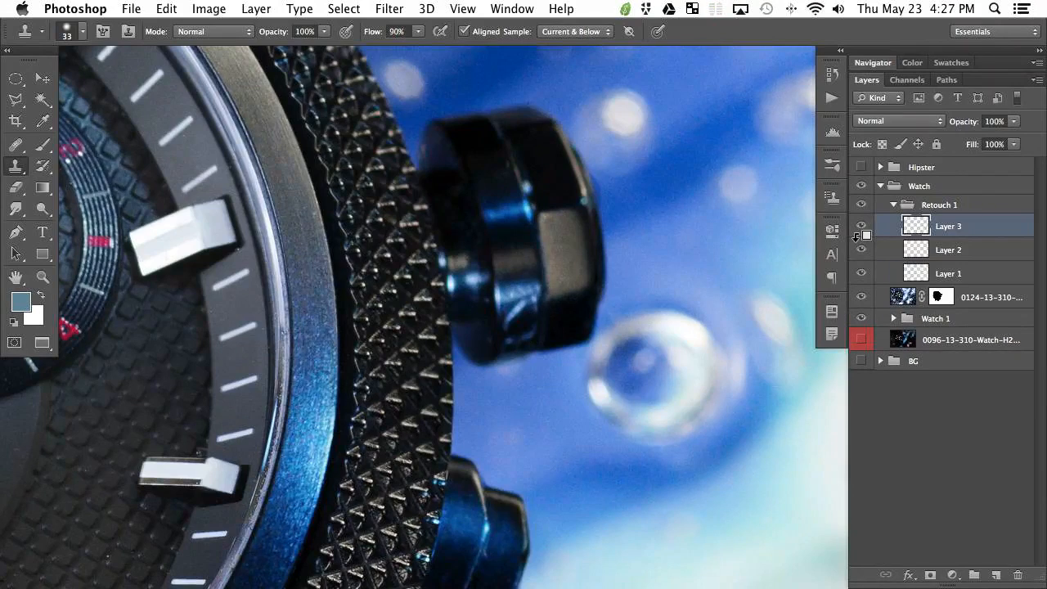
pyautogui.press('b')
pyautogui.moveTo(519, 297); pyautogui.dragTo(504, 288)
pyautogui.hotkey('shift', '2')
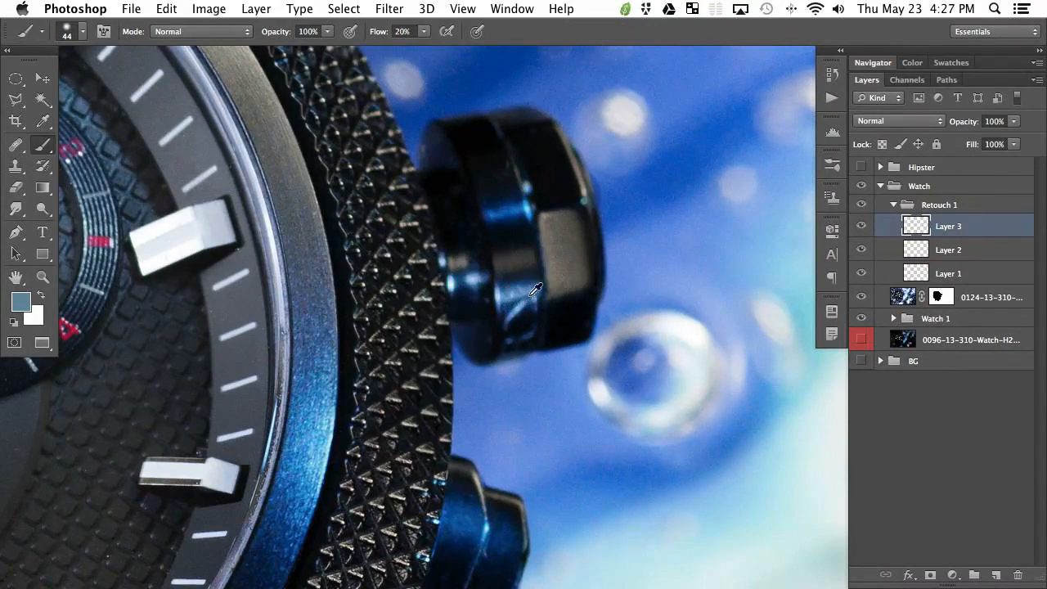
pyautogui.keyDown('alt'); pyautogui.click(509, 298); pyautogui.keyUp('alt')
pyautogui.keyDown('alt'); pyautogui.click(513, 306); pyautogui.keyUp('alt')
pyautogui.keyDown('alt'); pyautogui.click(527, 315); pyautogui.keyUp('alt')
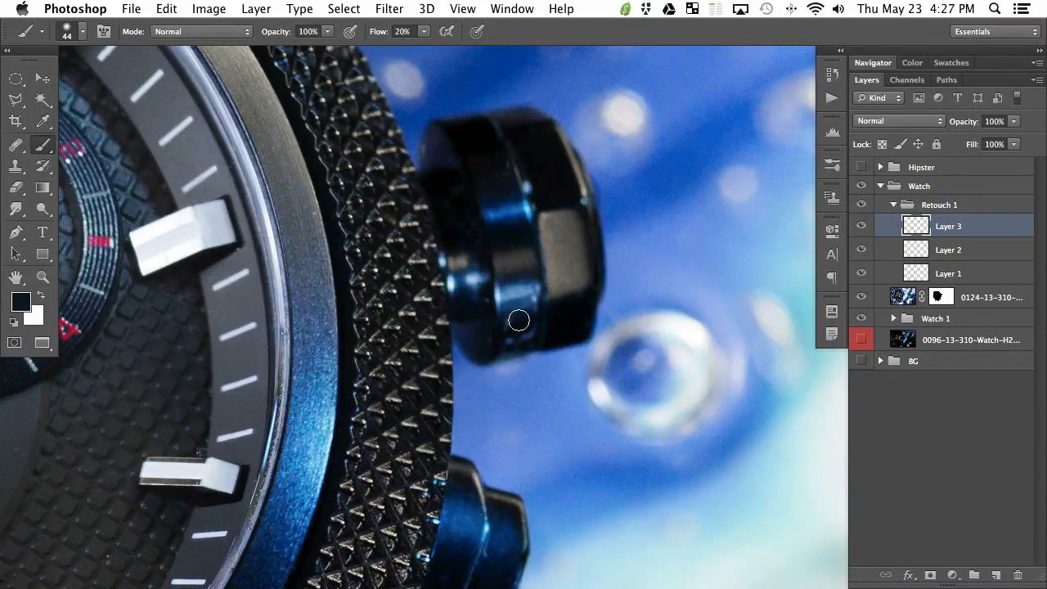
pyautogui.keyDown('alt'); pyautogui.click(525, 295); pyautogui.keyUp('alt')
pyautogui.keyDown('alt'); pyautogui.click(523, 300); pyautogui.keyUp('alt')
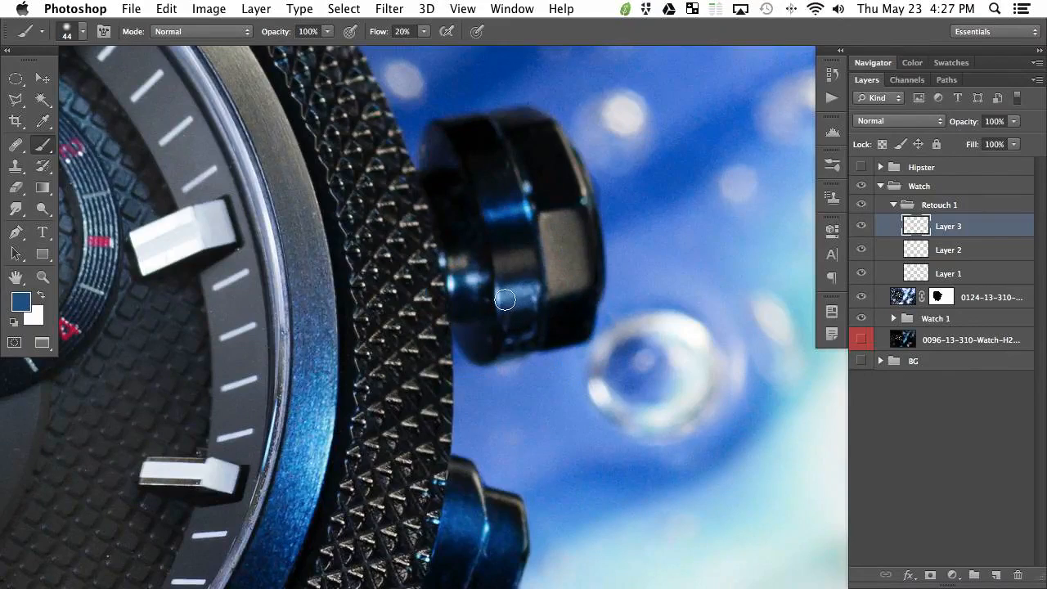
# Smooth the lower part of the pusher's blue band by painting with tones repeatedly sampled from the surrounding metal.
pyautogui.keyDown('alt'); pyautogui.click(528, 297); pyautogui.keyUp('alt')
pyautogui.moveTo(525, 304); pyautogui.dragTo(522, 301)
pyautogui.keyDown('alt'); pyautogui.click(500, 295); pyautogui.keyUp('alt')
pyautogui.keyDown('alt'); pyautogui.click(528, 300); pyautogui.keyUp('alt')
pyautogui.keyDown('alt'); pyautogui.click(526, 309); pyautogui.keyUp('alt')
pyautogui.keyDown('alt'); pyautogui.click(508, 309); pyautogui.keyUp('alt')
pyautogui.keyDown('alt'); pyautogui.click(515, 310); pyautogui.keyUp('alt')
pyautogui.moveTo(515, 310); pyautogui.dragTo(526, 309)
pyautogui.keyDown('alt'); pyautogui.click(530, 311); pyautogui.keyUp('alt')
pyautogui.keyDown('alt'); pyautogui.click(502, 313); pyautogui.keyUp('alt')
pyautogui.keyDown('alt'); pyautogui.click(524, 289); pyautogui.keyUp('alt')
# Blend the blue highlight on the pusher band with sampled blues and darks, using the Brush at sizes 62 and 44.
pyautogui.press(']')
pyautogui.press(']')
pyautogui.keyDown('alt'); pyautogui.click(514, 280); pyautogui.keyUp('alt')
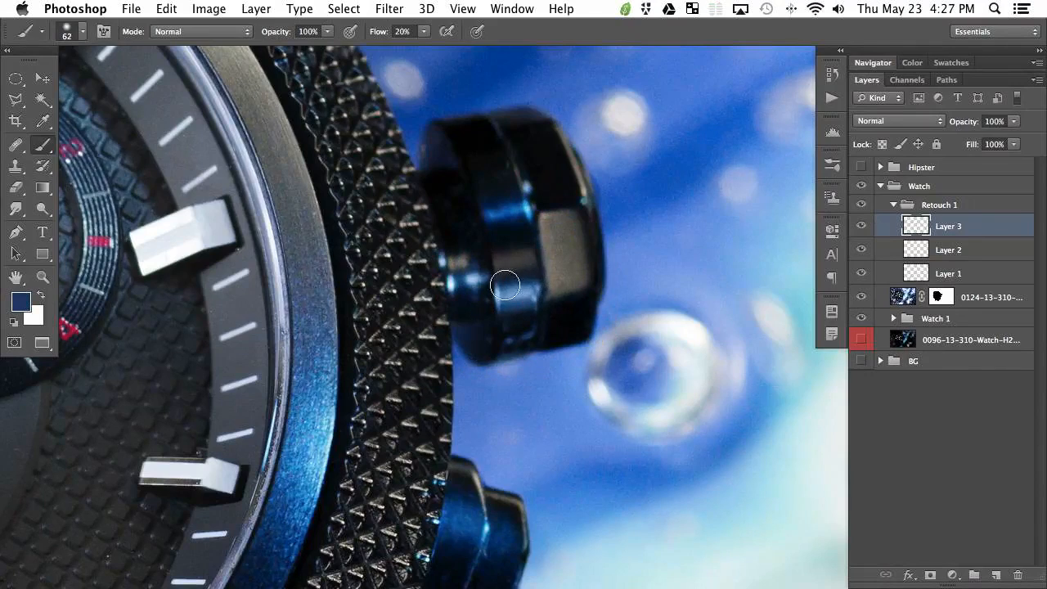
pyautogui.keyDown('alt'); pyautogui.click(504, 282); pyautogui.keyUp('alt')
pyautogui.moveTo(529, 318); pyautogui.dragTo(516, 318)
pyautogui.keyDown('alt'); pyautogui.click(528, 309); pyautogui.keyUp('alt')
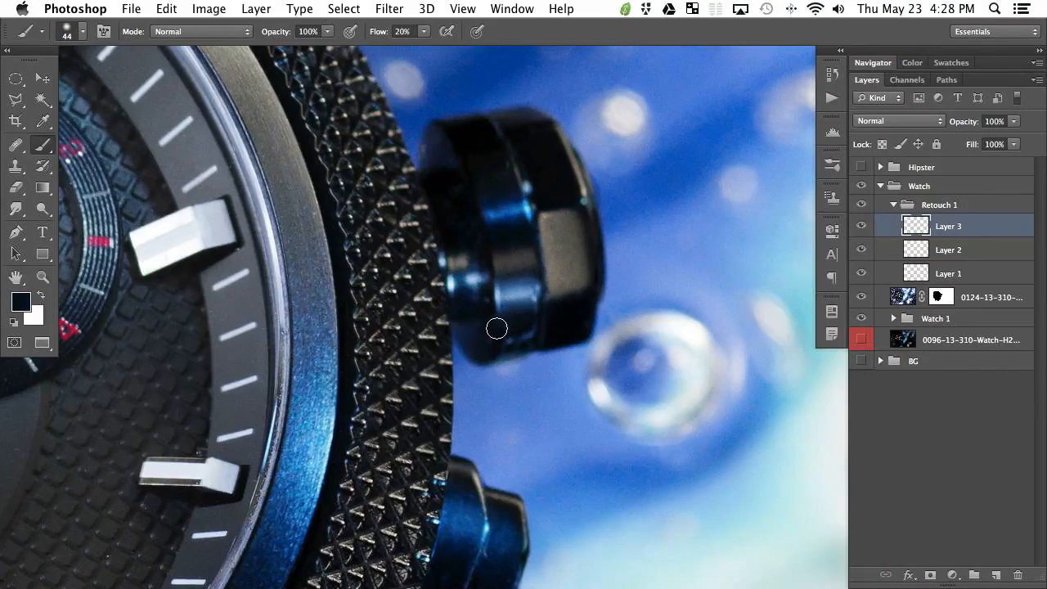
# Paint sampled dark tones along the inner edge of the pusher's blue band with a smaller Brush.
pyautogui.press('[')
pyautogui.press('[')
pyautogui.moveTo(487, 321); pyautogui.dragTo(483, 311)
pyautogui.keyDown('alt'); pyautogui.click(489, 312); pyautogui.keyUp('alt')
pyautogui.moveTo(490, 306); pyautogui.dragTo(488, 300)
pyautogui.keyDown('alt'); pyautogui.click(489, 283); pyautogui.keyUp('alt')
pyautogui.scroll(2, 550, 190)
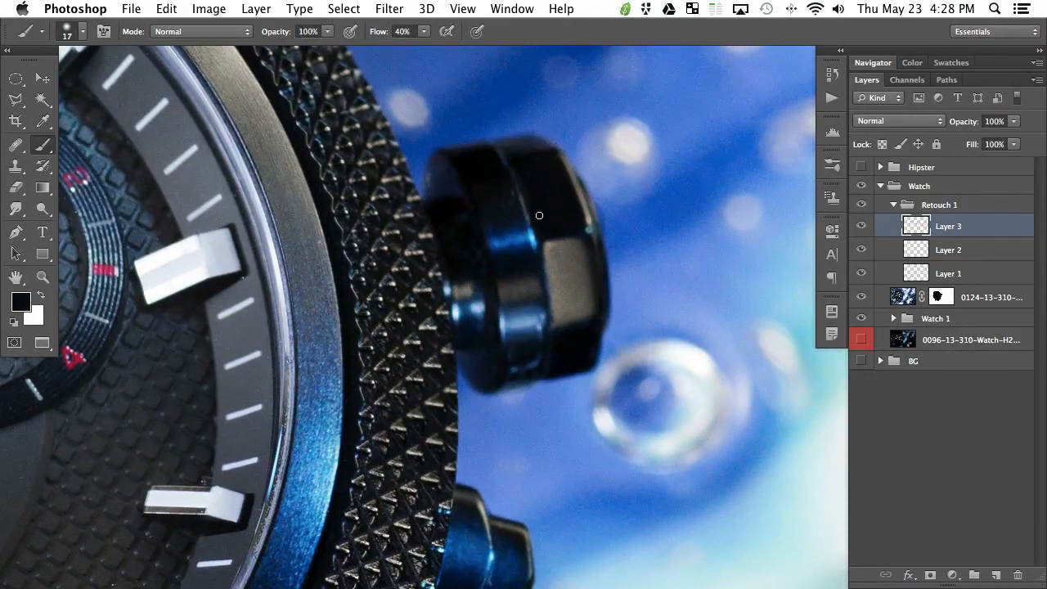
# Touch up the pusher band's upper dark area and the outer side of its lower blue highlight with sampled tones.
pyautogui.keyDown('alt'); pyautogui.click(507, 189); pyautogui.keyUp('alt')
pyautogui.moveTo(490, 197); pyautogui.dragTo(500, 197)
pyautogui.scroll(-3, 573, 303)
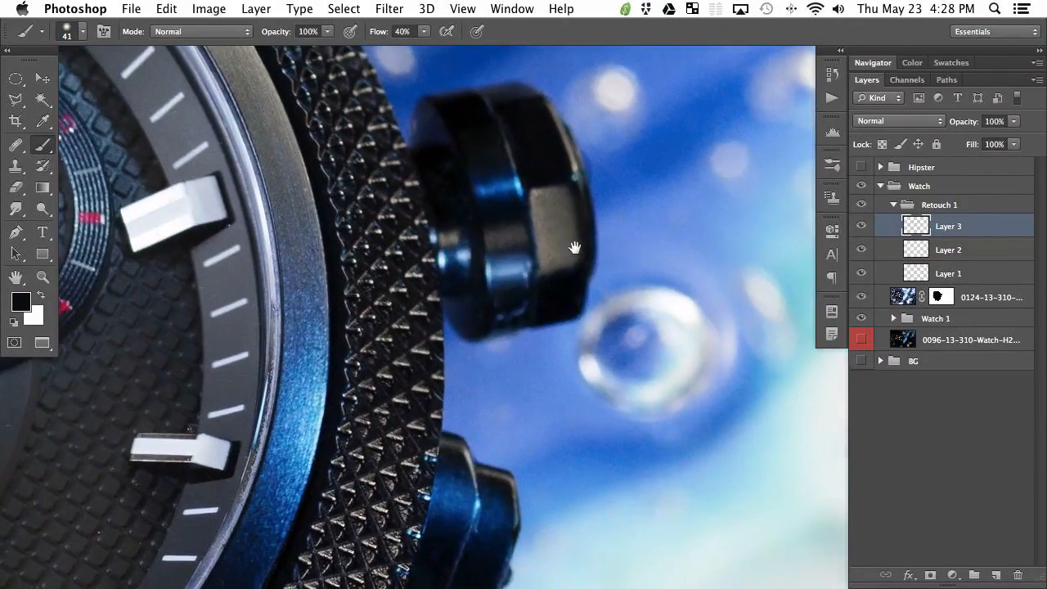
pyautogui.moveTo(524, 280); pyautogui.dragTo(524, 280)
pyautogui.keyDown('alt'); pyautogui.click(525, 278); pyautogui.keyUp('alt')
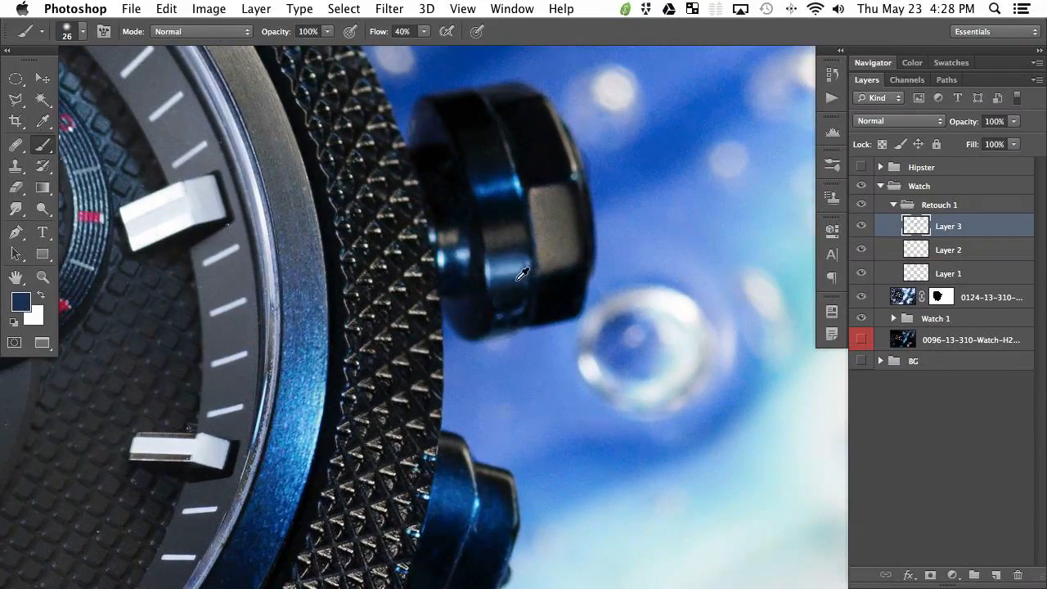
# Blend the outer edge of the band's lower blue highlight with sampled blues and darks, using the Brush at sizes 26 and 32.
pyautogui.keyDown('alt'); pyautogui.click(518, 270); pyautogui.keyUp('alt')
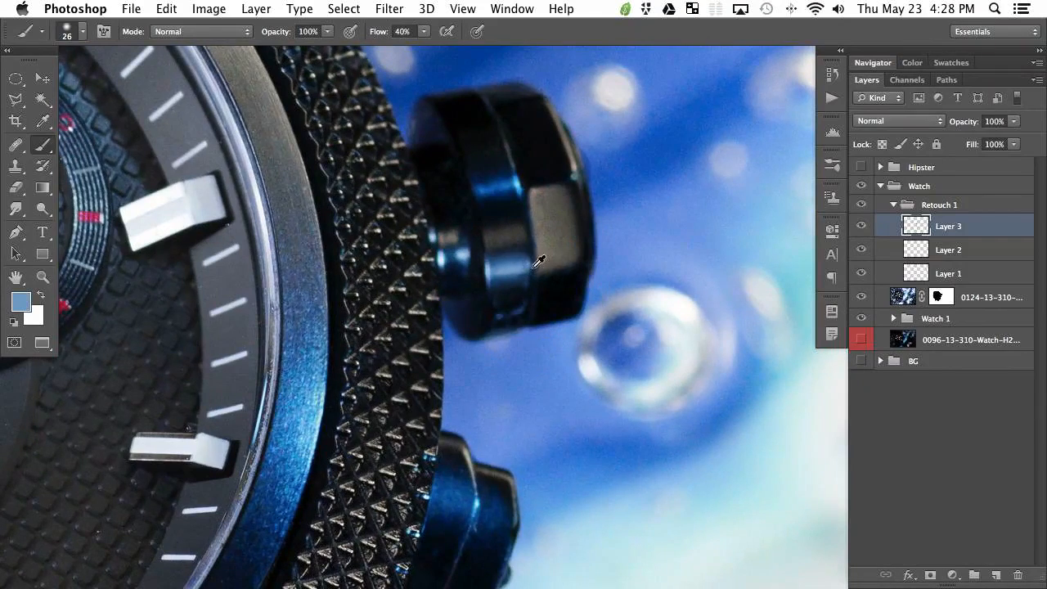
pyautogui.moveTo(534, 268)
pyautogui.mouseDown()
pyautogui.moveTo(548, 259)
pyautogui.moveTo(523, 282)
pyautogui.mouseUp()
pyautogui.keyDown('alt'); pyautogui.click(538, 249); pyautogui.keyUp('alt')
pyautogui.keyDown('alt'); pyautogui.click(543, 241); pyautogui.keyUp('alt')
pyautogui.keyDown('alt'); pyautogui.click(514, 274); pyautogui.keyUp('alt')
pyautogui.keyDown('alt'); pyautogui.click(518, 282); pyautogui.keyUp('alt')
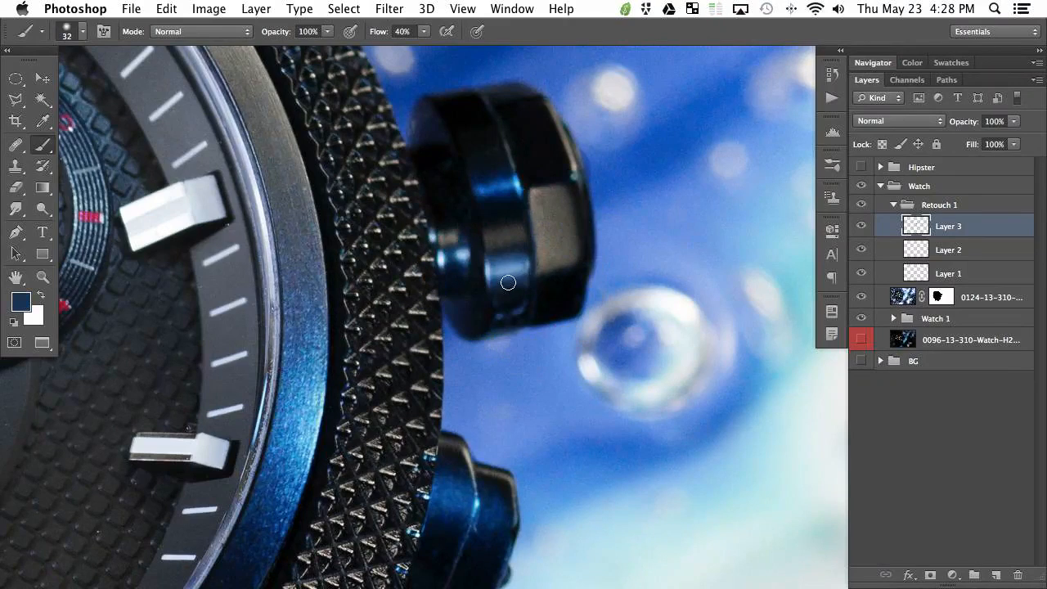
pyautogui.keyDown('alt'); pyautogui.click(528, 286); pyautogui.keyUp('alt')
# Make a rectangular selection around the pusher, including part of the bezel and the bubble background.
pyautogui.press('m')
pyautogui.moveTo(685, 482)
pyautogui.mouseDown()
pyautogui.moveTo(532, 328)
pyautogui.moveTo(354, 120)
pyautogui.mouseUp()
pyautogui.moveTo(283, 107); pyautogui.dragTo(754, 495)
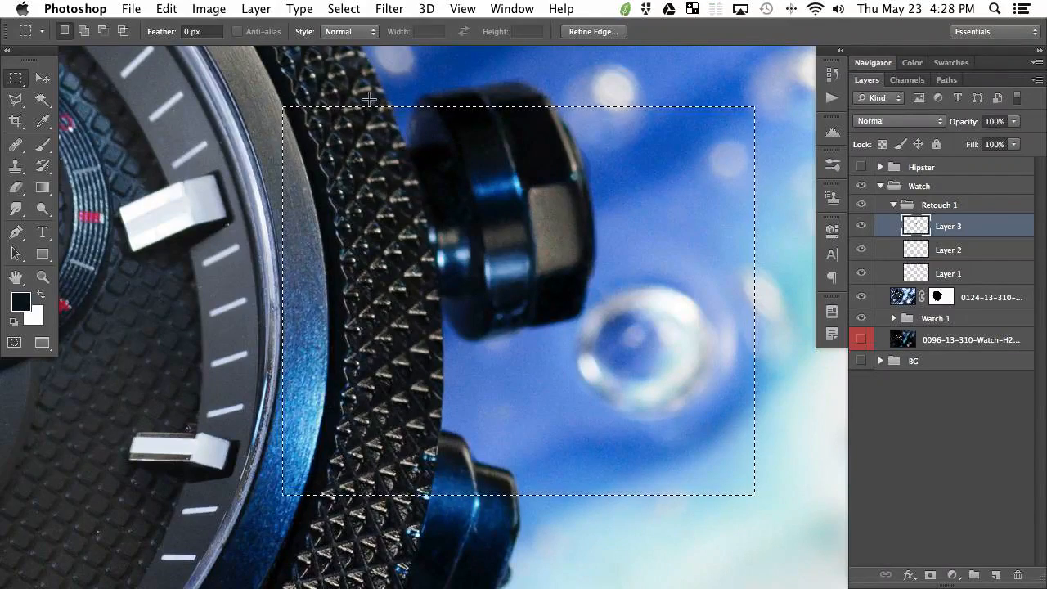
# Try filling the selection on Layer 3 with gray and adding 108.31% uniform color noise.
pyautogui.hotkey('shift', 'F5')
pyautogui.moveTo(532, 203); pyautogui.dragTo(488, 185)
pyautogui.click(613, 216)
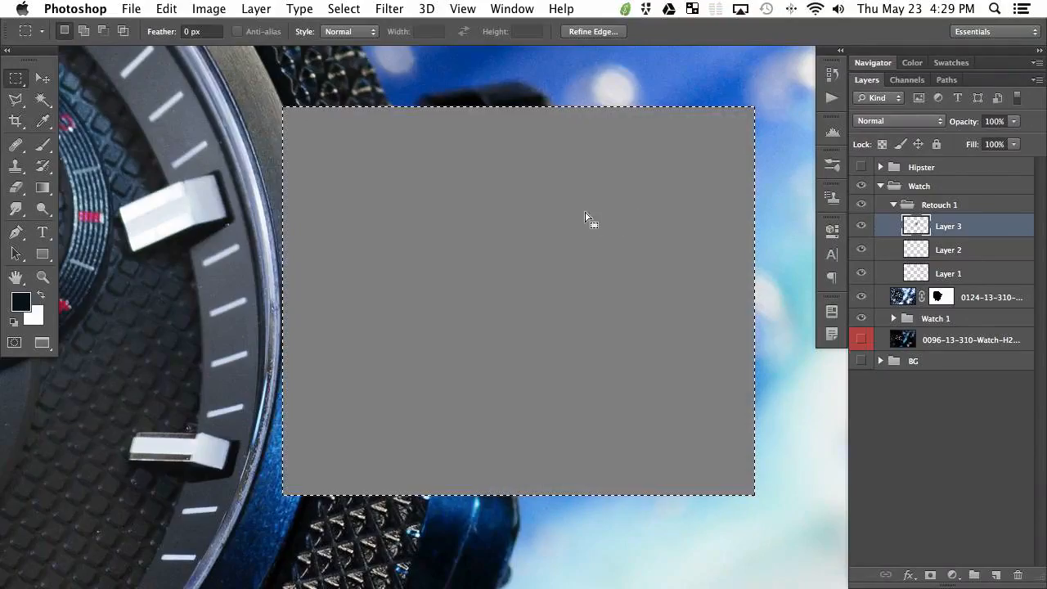
pyautogui.click(390, 9)
pyautogui.moveTo(450, 200)
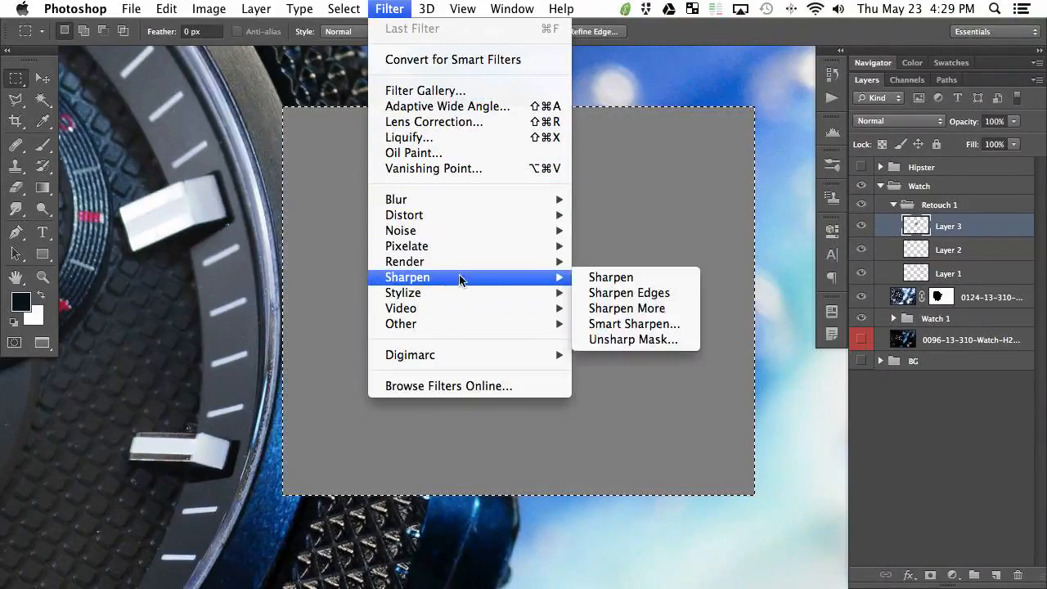
pyautogui.moveTo(461, 232)
pyautogui.click(626, 230)
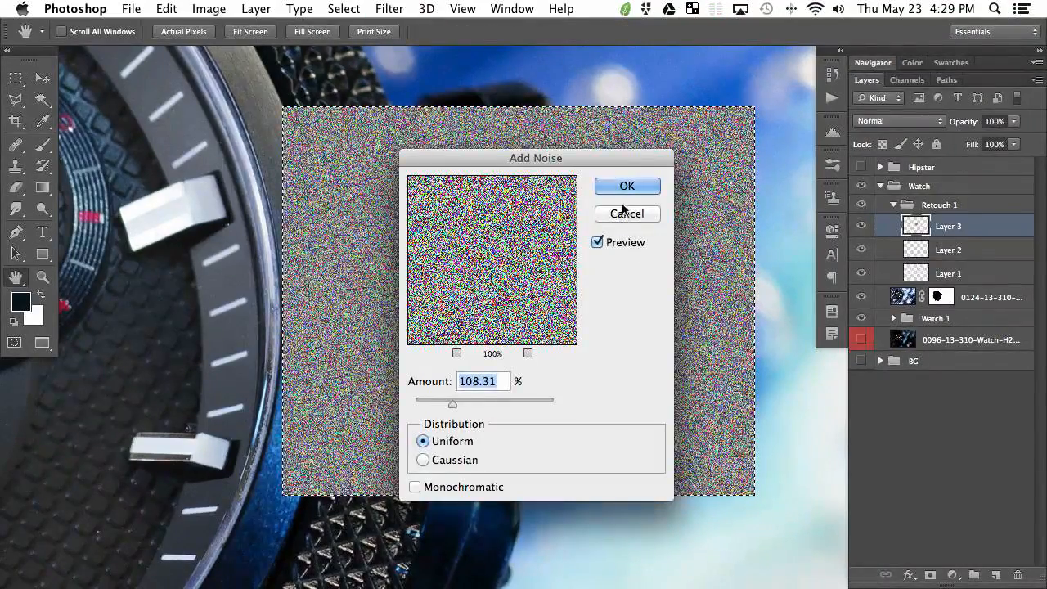
pyautogui.click(626, 186)
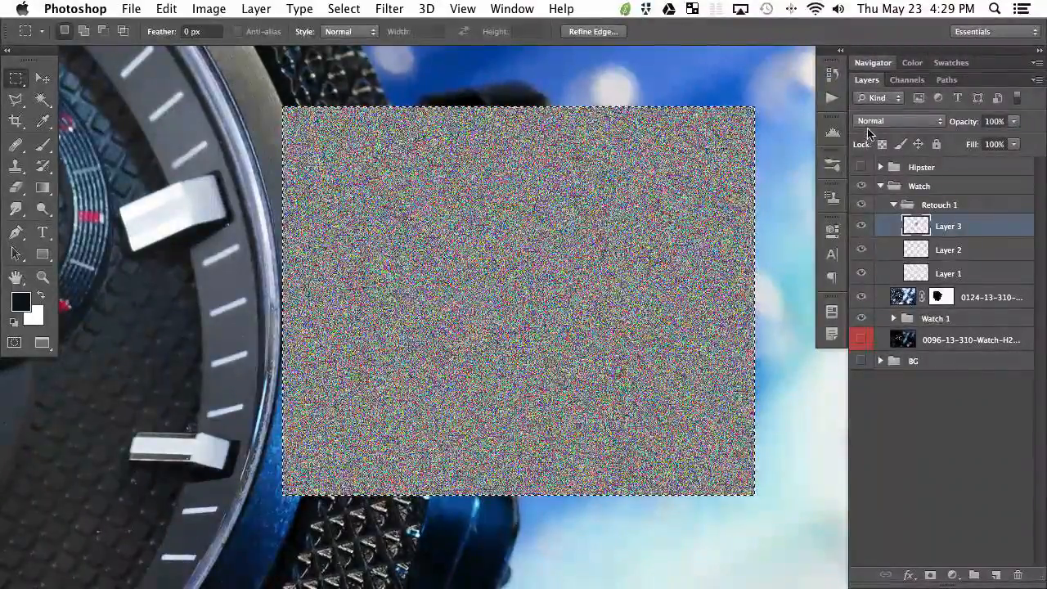
# Try blending the noise on Layer 3 in Soft Light mode with its saturation reduced to -76.
pyautogui.click(896, 121)
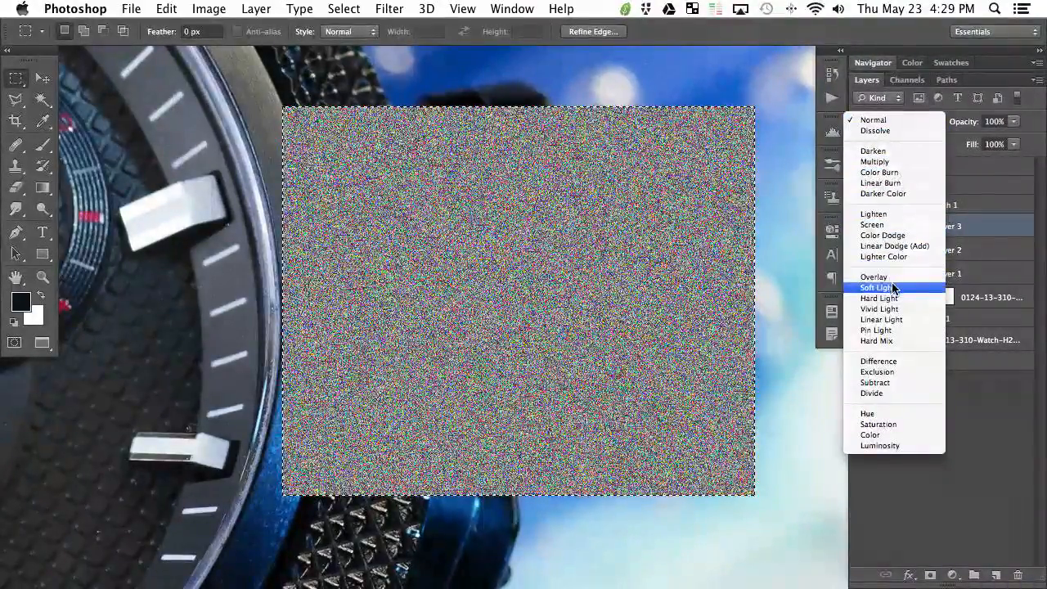
pyautogui.click(891, 287)
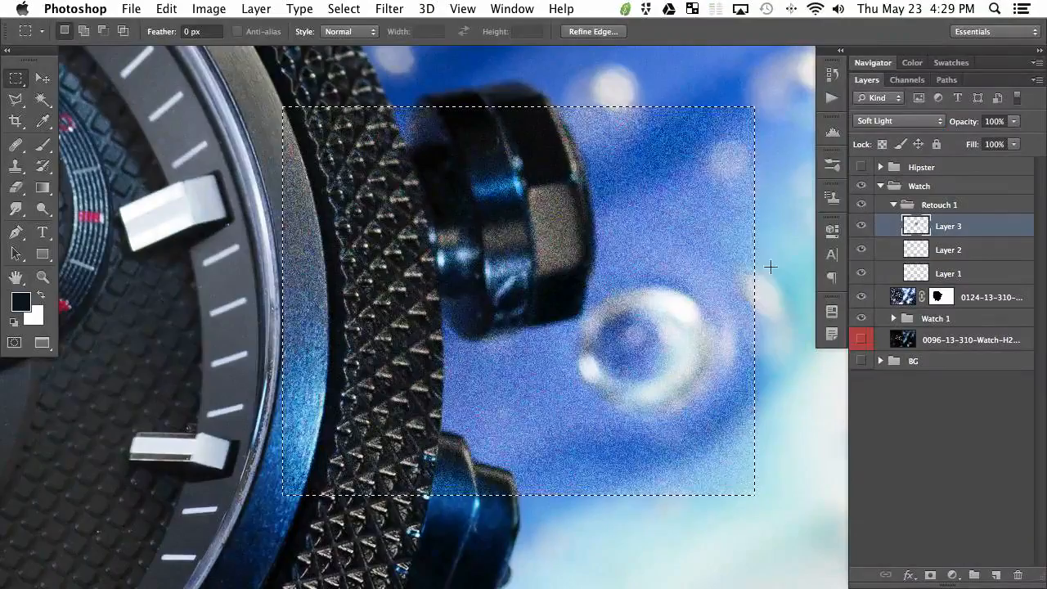
pyautogui.press('super+u')
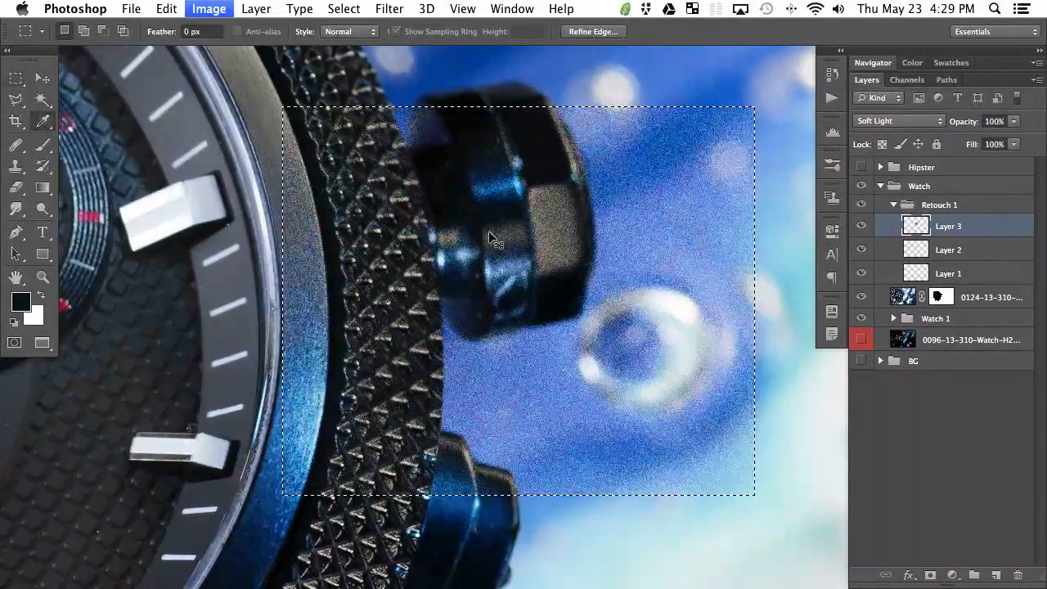
pyautogui.moveTo(145, 237); pyautogui.dragTo(88, 236)
pyautogui.press('Down')
pyautogui.press('Down')
pyautogui.press('Down')
pyautogui.press('Down')
pyautogui.press('Down')
pyautogui.press('Down')
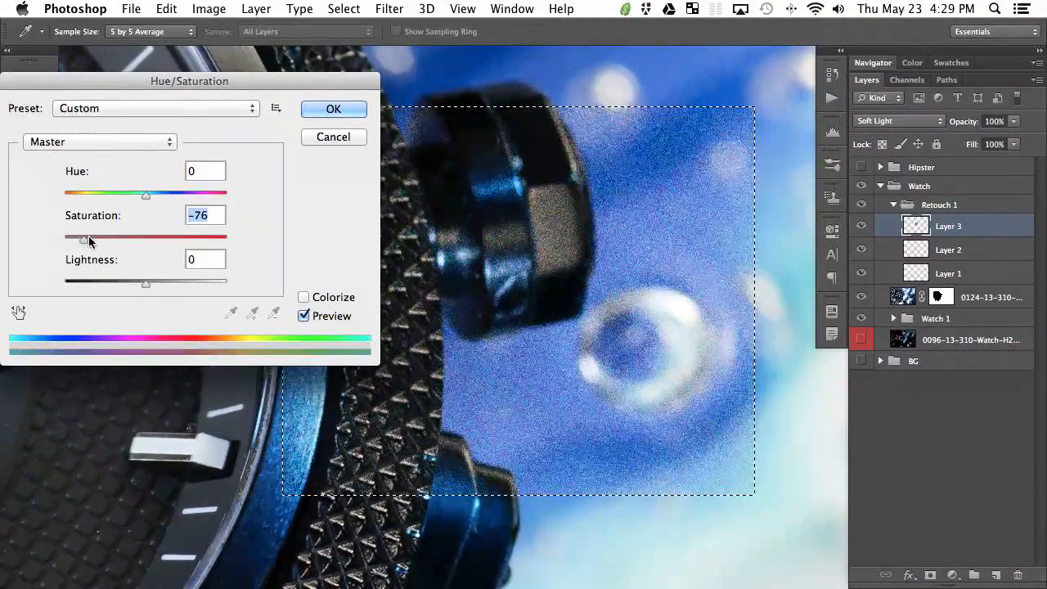
pyautogui.click(333, 137)
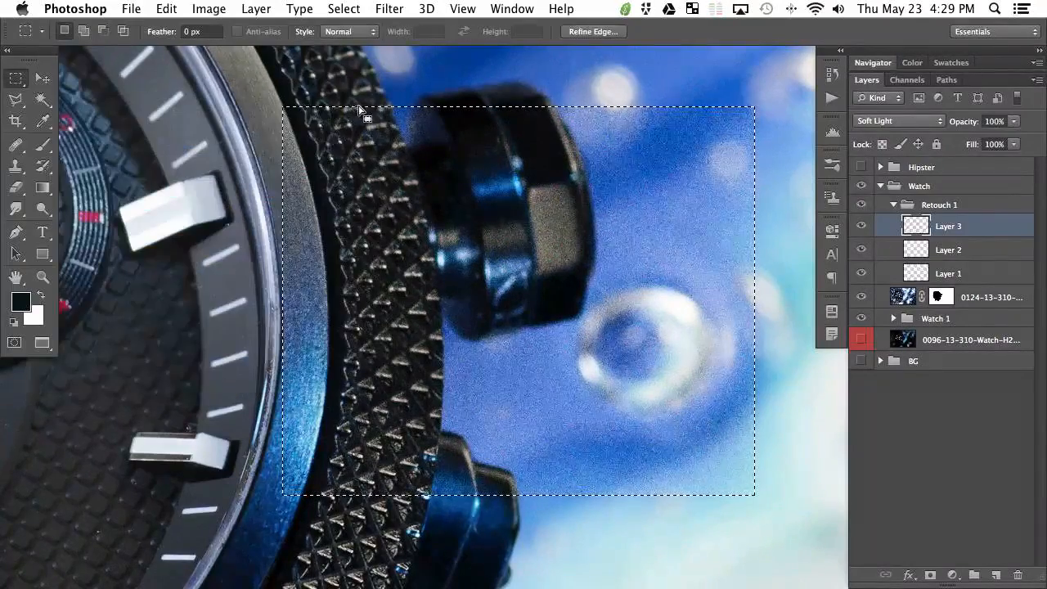
# Deselect, try clipping the noise-filled Layer 3 to Layer 2, and compare the image with Layer 3 hidden and shown.
pyautogui.click(861, 249)
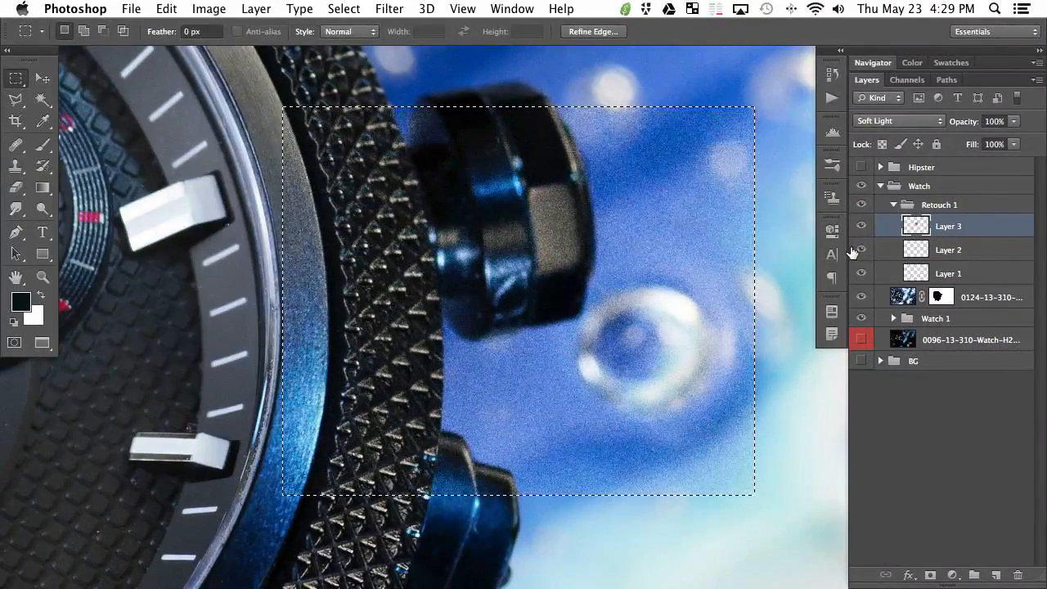
pyautogui.click(850, 249)
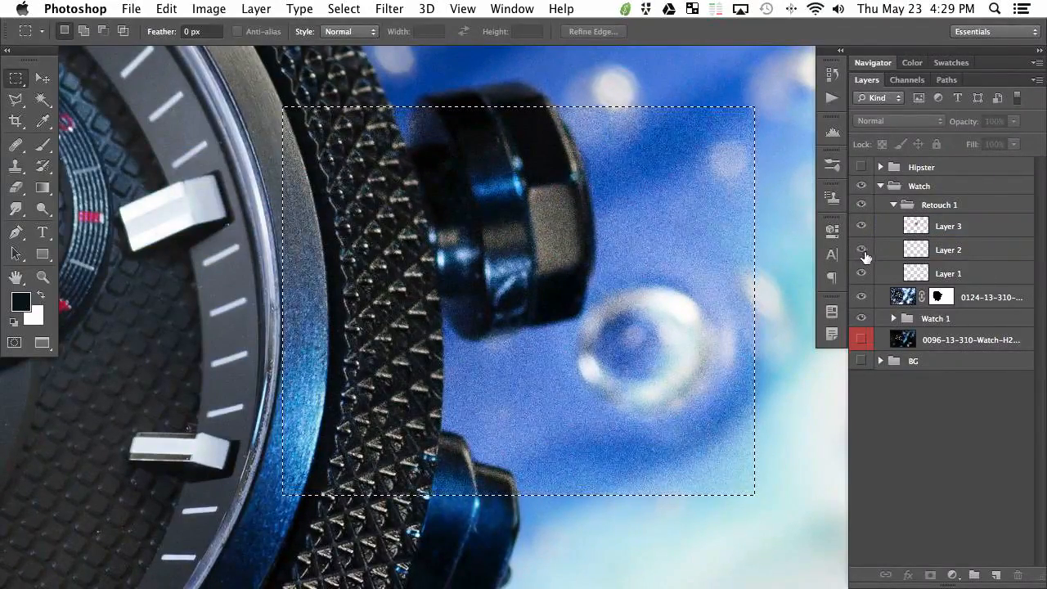
pyautogui.click(951, 230)
pyautogui.press('super+d')
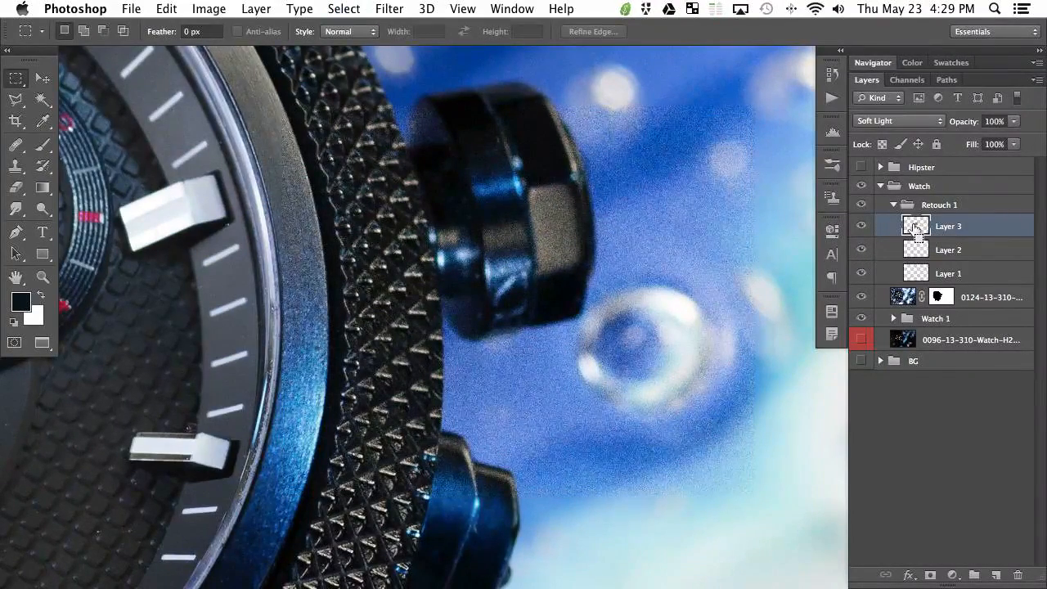
pyautogui.keyDown('alt'); pyautogui.click(873, 234); pyautogui.keyUp('alt')
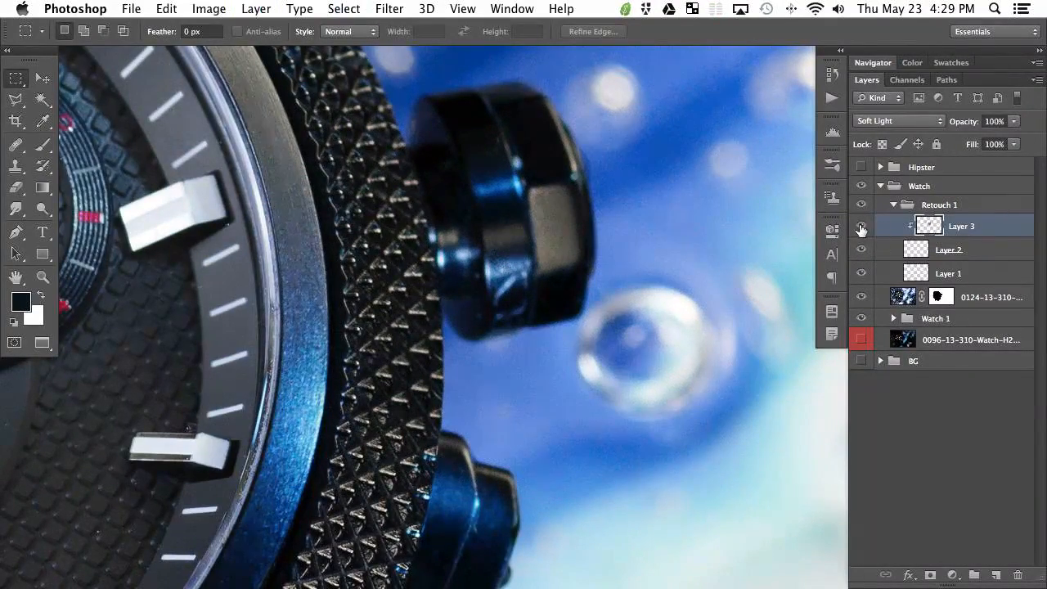
pyautogui.click(862, 227)
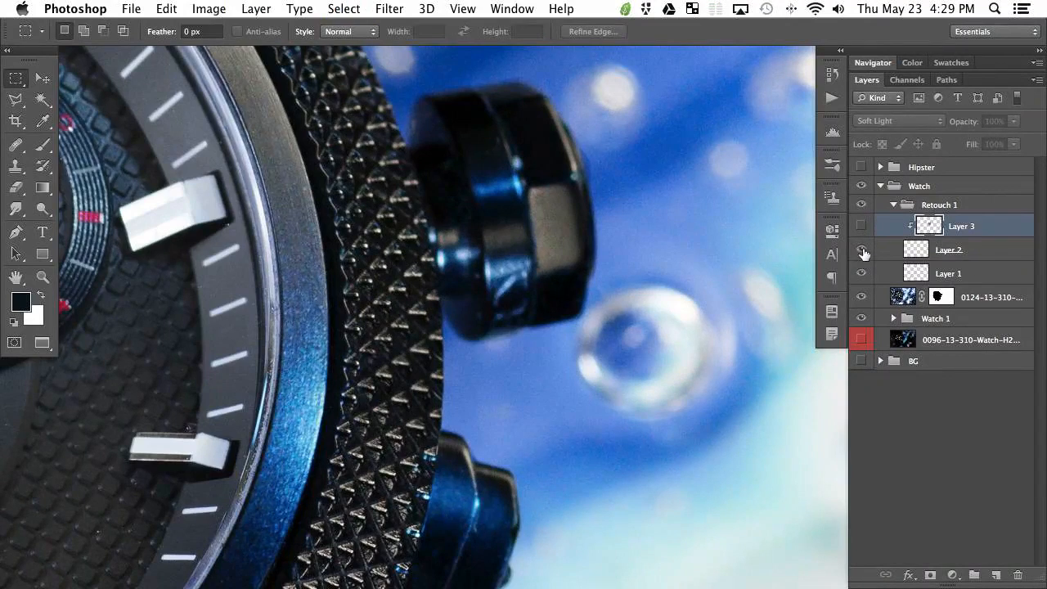
pyautogui.click(862, 226)
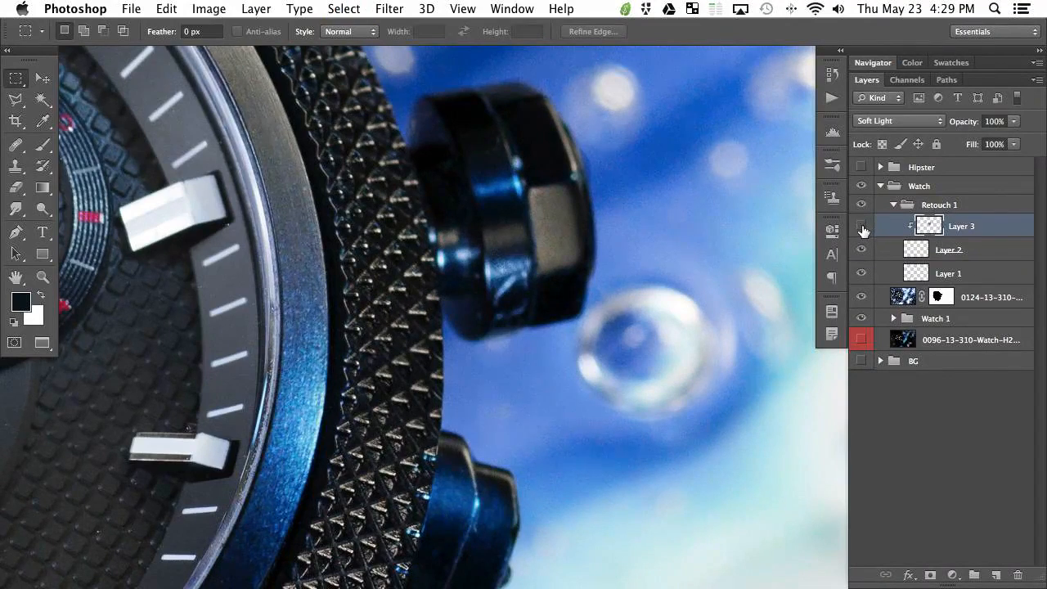
pyautogui.click(862, 227)
pyautogui.click(861, 227)
# Undo the clipping, Soft Light blending, noise and gray fill on Layer 3, back to the active rectangular selection.
pyautogui.press('super+alt+z')
pyautogui.press('super+alt+z')
pyautogui.press('super+alt+z')
pyautogui.press('super+alt+z')
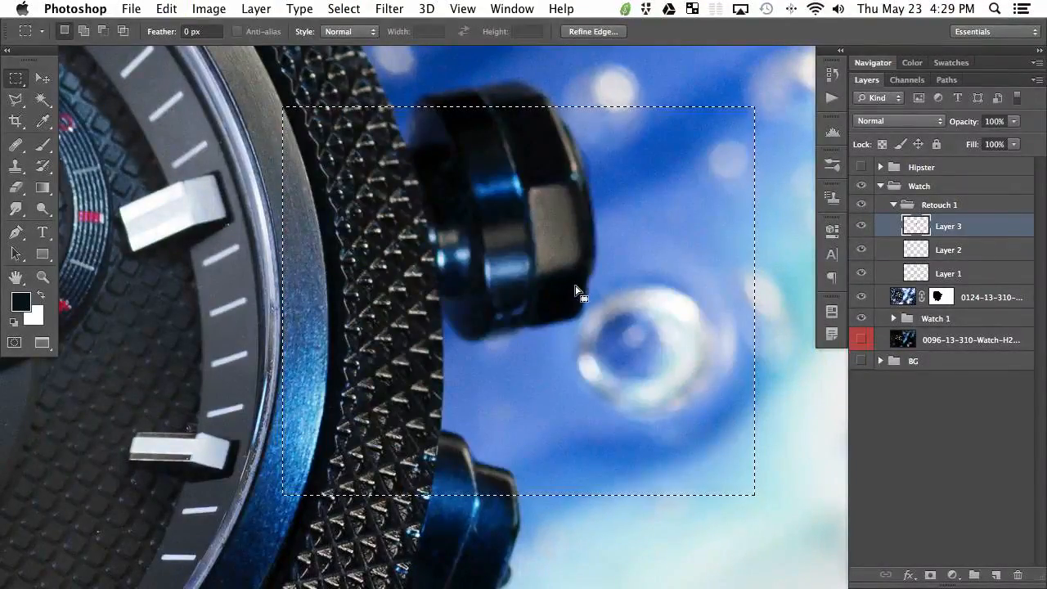
# Fill the rectangular selection with gray on a new layer above Layer 3 and repeat the Add Noise filter there.
pyautogui.click(996, 576)
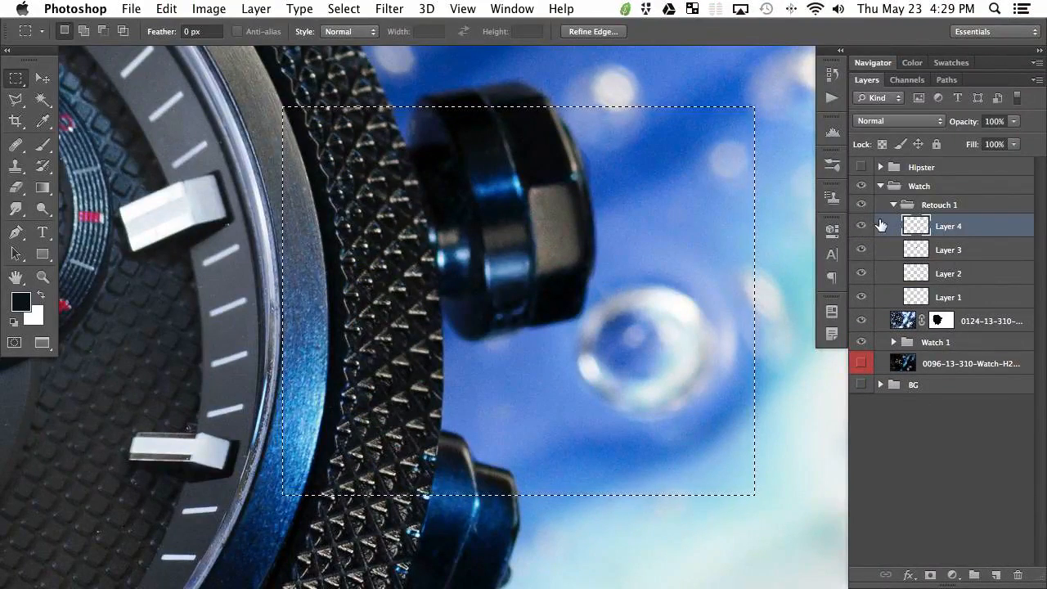
pyautogui.hotkey('shift', 'F5')
pyautogui.press('Return')
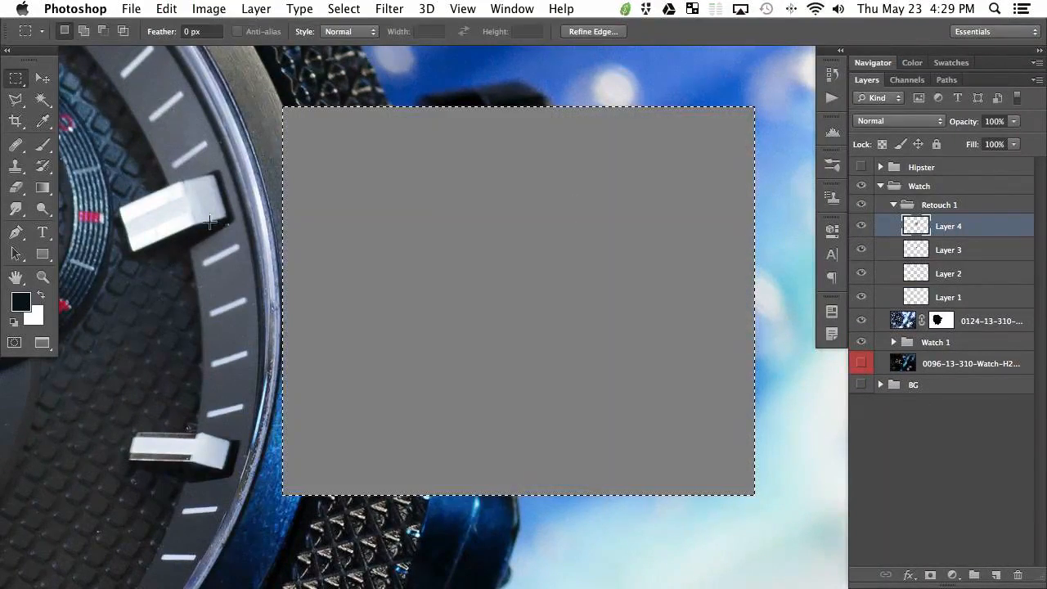
pyautogui.press('super+f')
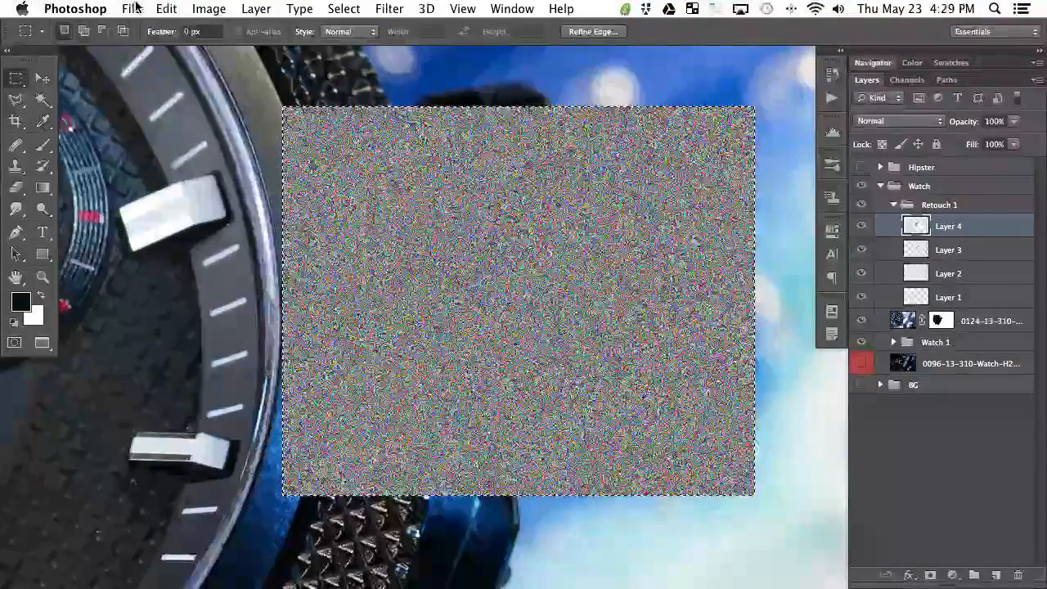
# Reduce the saturation of the noise on Layer 4 and set the layer's blending mode to Soft Light.
pyautogui.press('super+u')
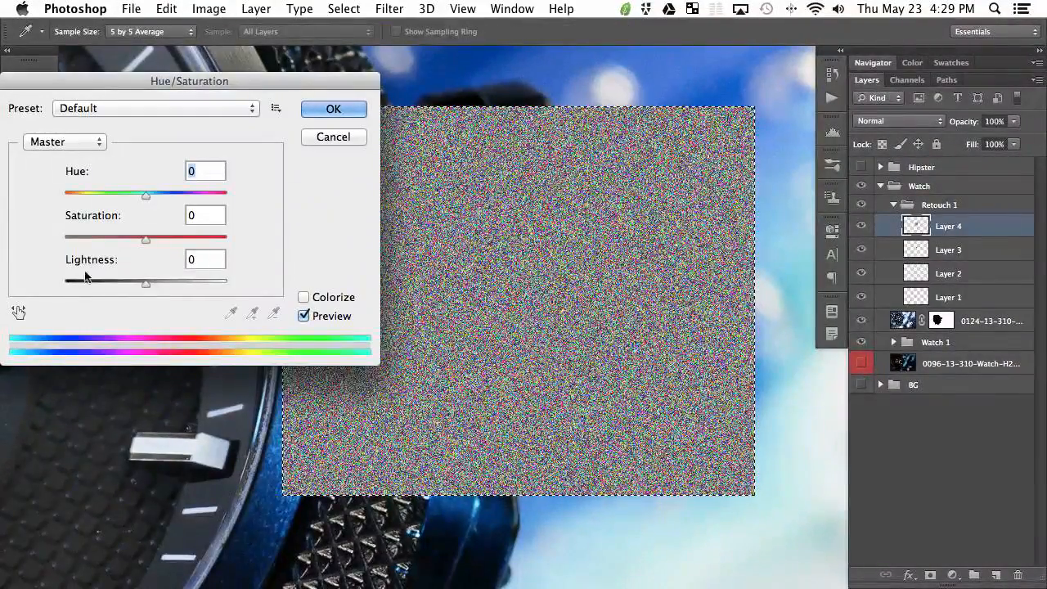
pyautogui.click(106, 239)
pyautogui.press('Return')
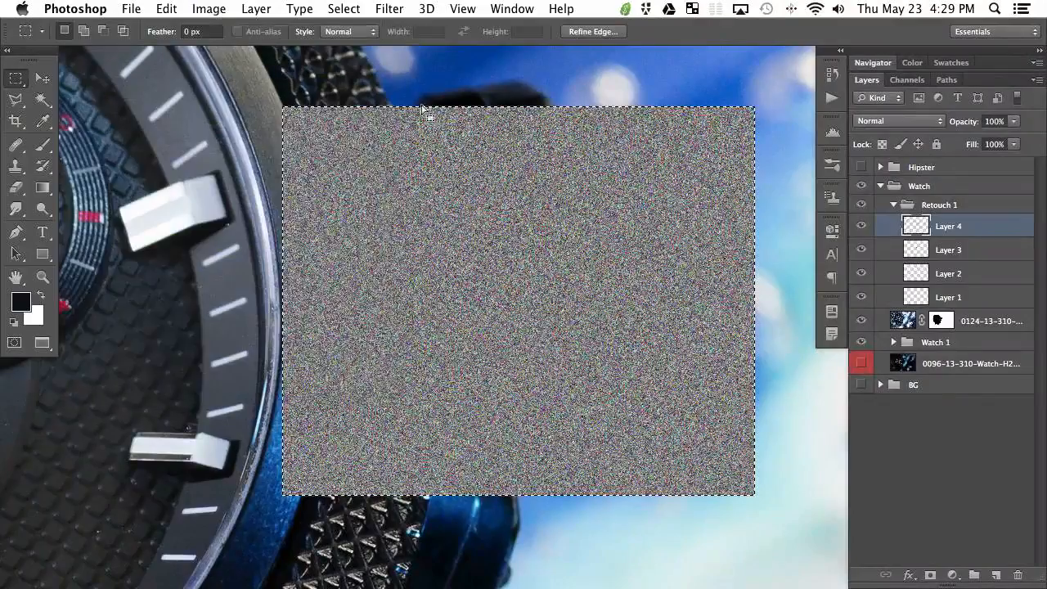
pyautogui.click(896, 122)
pyautogui.click(903, 288)
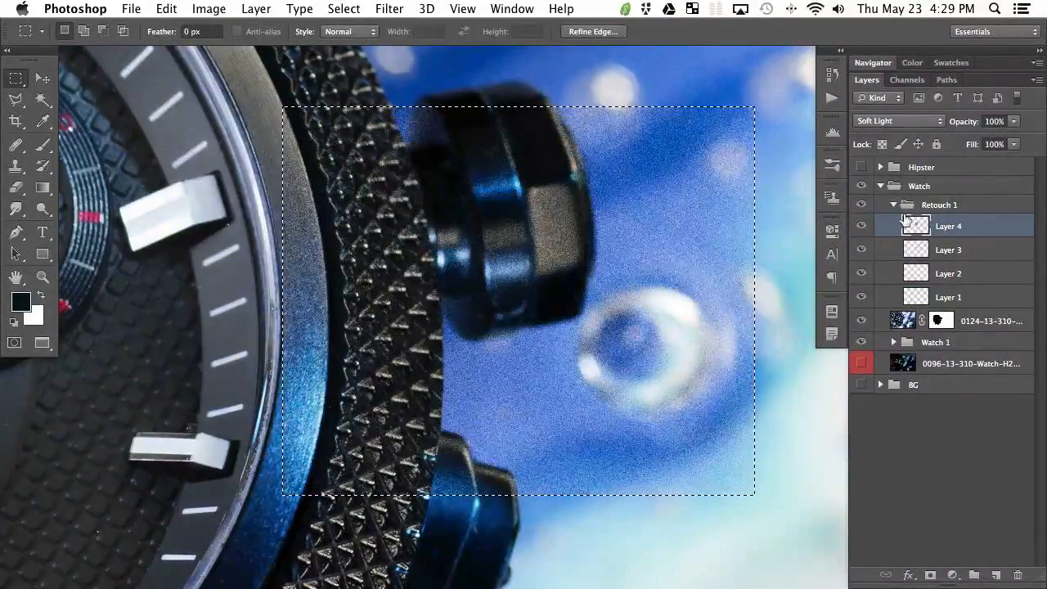
# Clip the noise layer to Layer 3 and set its opacity to 34%, comparing the band with and without the noise.
pyautogui.press('super+alt+g')
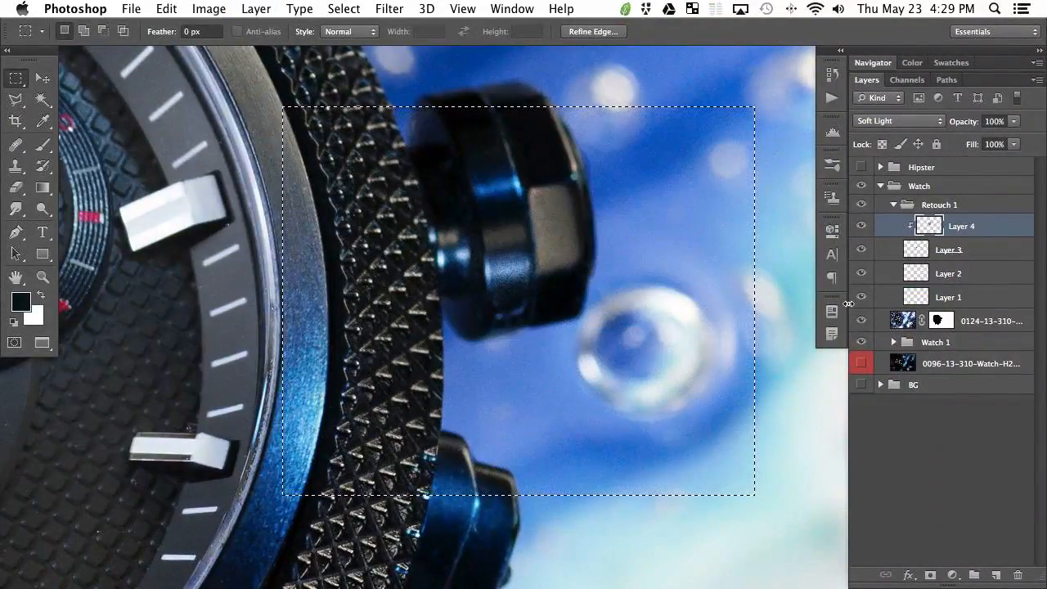
pyautogui.press('super+d')
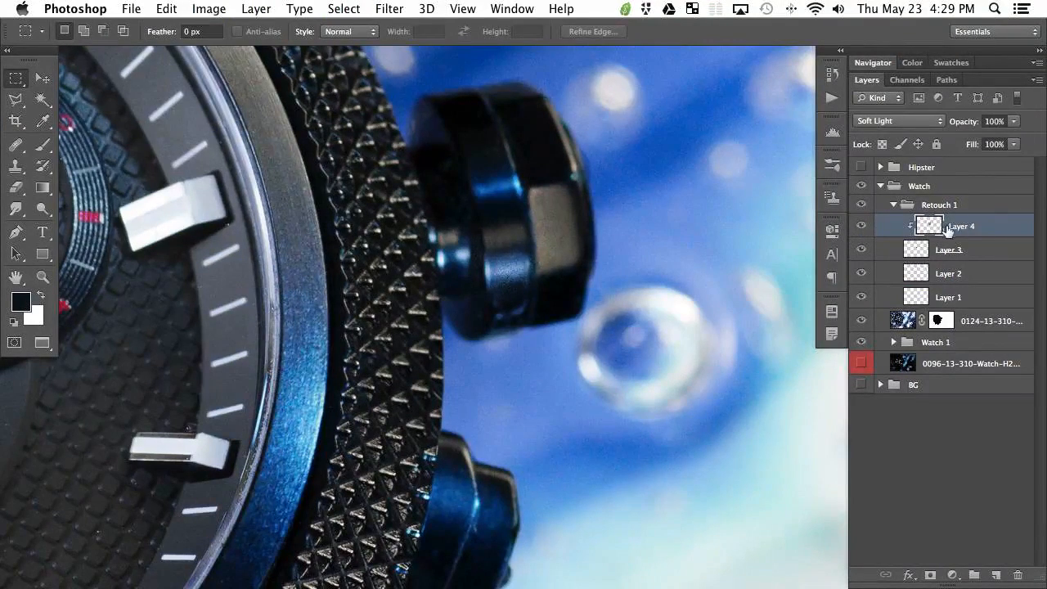
pyautogui.press('v')
pyautogui.press('3')
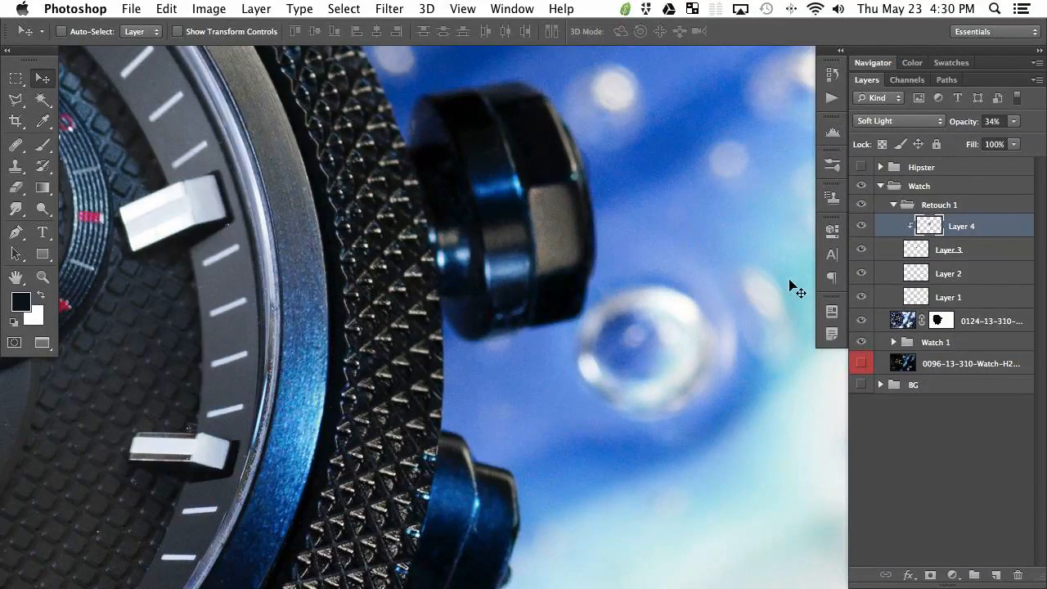
pyautogui.click(860, 227)
pyautogui.click(859, 228)
pyautogui.click(859, 230)
pyautogui.click(860, 229)
pyautogui.click(860, 229)
pyautogui.click(860, 232)
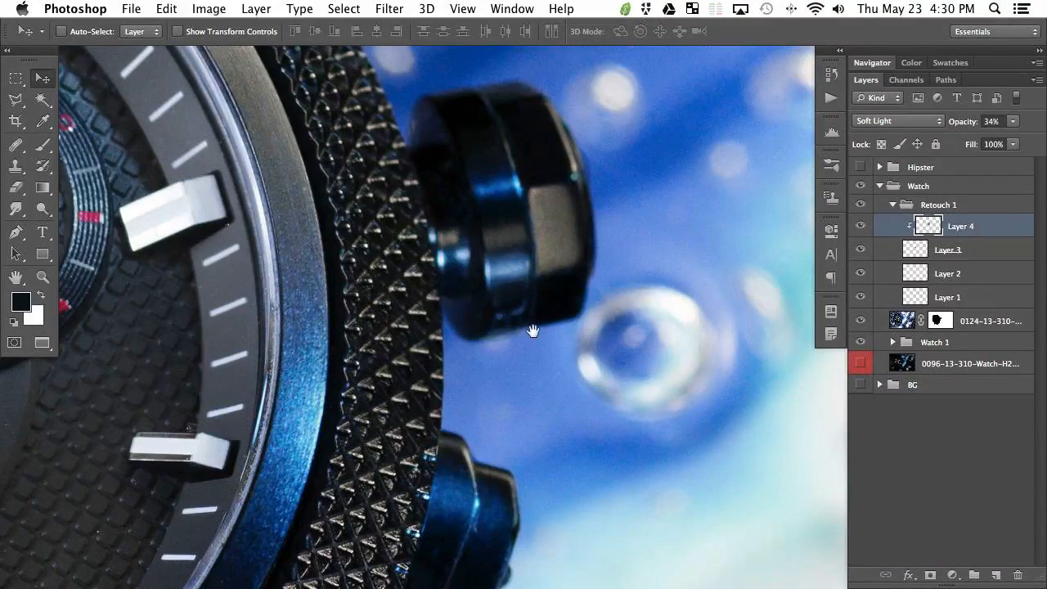
# On Layer 3, paint sampled dark tones along the lower edge of the pusher's band with a size 32 Brush.
pyautogui.click(984, 253)
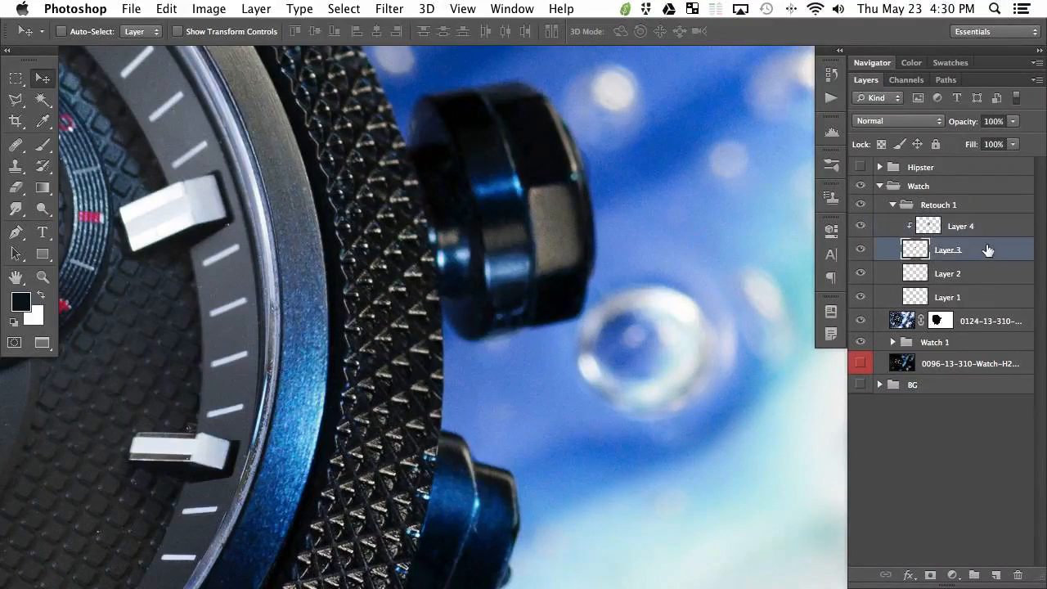
pyautogui.press('b')
pyautogui.keyDown('alt'); pyautogui.click(507, 305); pyautogui.keyUp('alt')
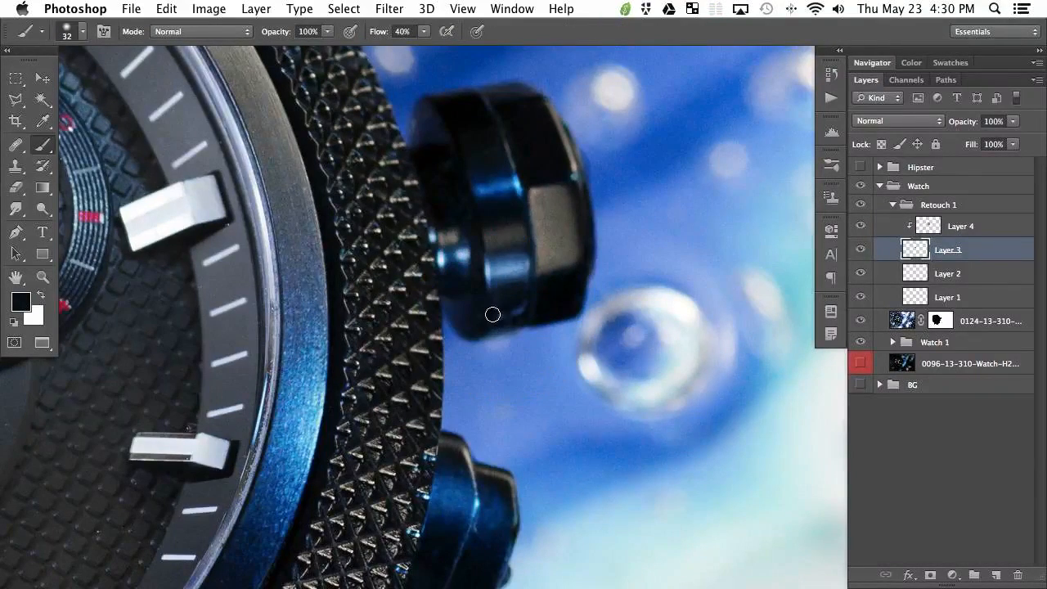
pyautogui.keyDown('alt'); pyautogui.click(504, 306); pyautogui.keyUp('alt')
pyautogui.keyDown('alt'); pyautogui.click(498, 311); pyautogui.keyUp('alt')
pyautogui.scroll(2, 496, 318)
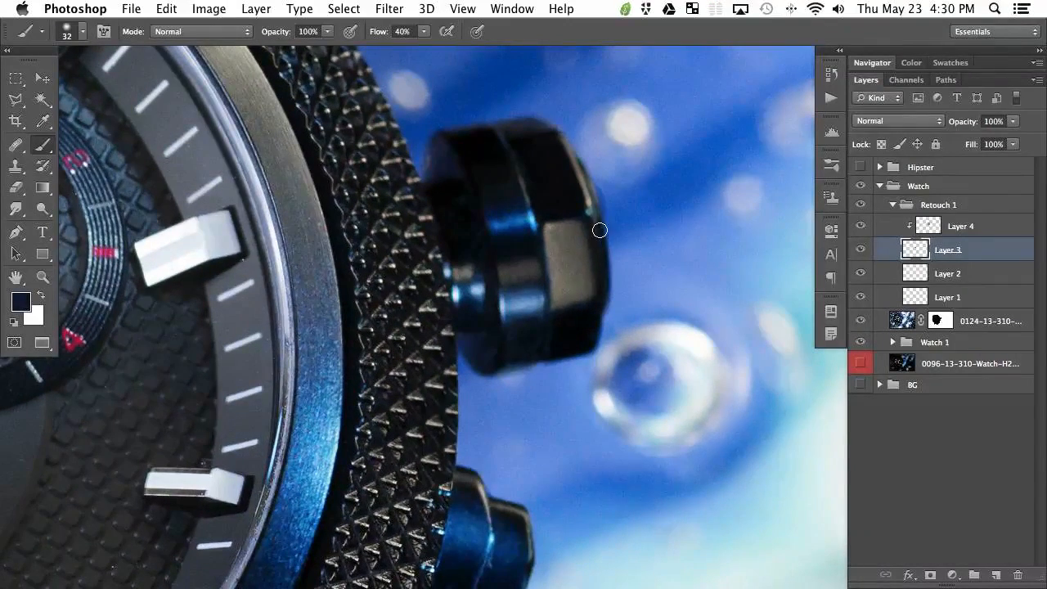
# Touch up the small highlight on the pusher's outer rim with a sampled dark tone and a size 14 Brush.
pyautogui.moveTo(587, 220); pyautogui.dragTo(584, 222)
pyautogui.keyDown('alt'); pyautogui.click(587, 221); pyautogui.keyUp('alt')
pyautogui.press('super+minus')
pyautogui.press('super+minus')
pyautogui.press('super+minus')
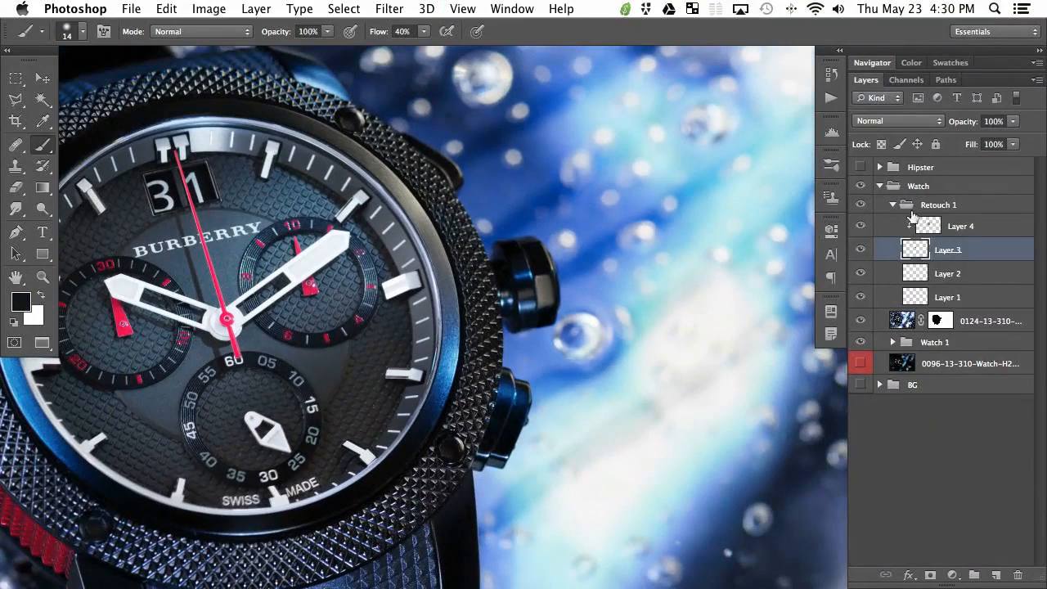
# Compare the watch with and without the Retouch 1 group's corrections.
pyautogui.click(864, 206)
pyautogui.click(864, 206)
pyautogui.click(864, 206)
pyautogui.click(861, 207)
pyautogui.click(861, 207)
pyautogui.click(860, 206)
# On Layer 3, paint sampled dark blue tones over the bright spots on the crown's stem beside the bezel, using Brush sizes 23 to 35.
pyautogui.press('super+equal')
pyautogui.moveTo(483, 292)
pyautogui.mouseDown()
pyautogui.moveTo(492, 292)
pyautogui.moveTo(475, 283)
pyautogui.mouseUp()
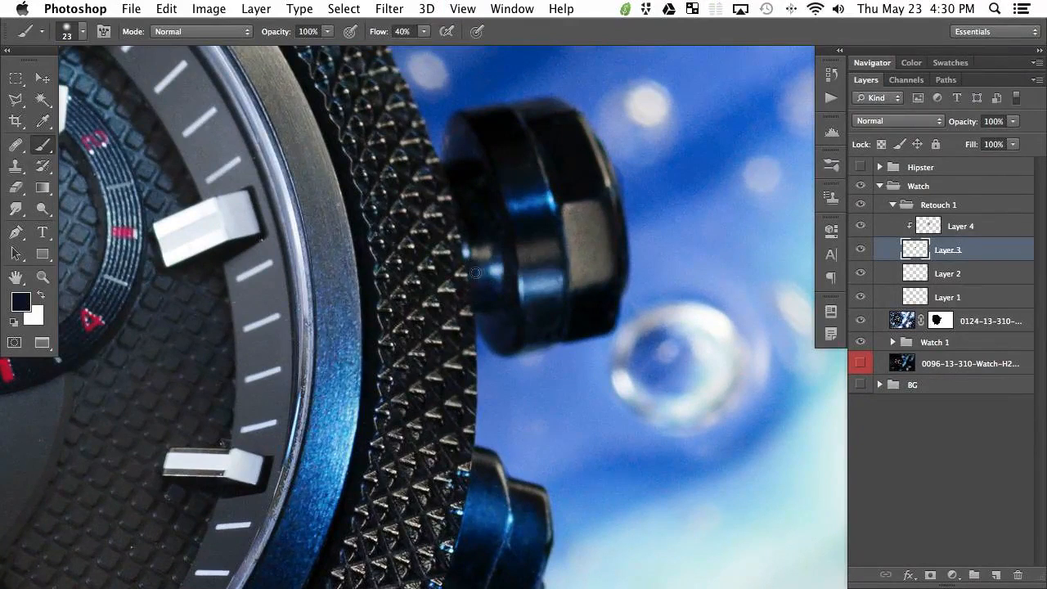
pyautogui.keyDown('alt'); pyautogui.click(493, 267); pyautogui.keyUp('alt')
pyautogui.moveTo(488, 270); pyautogui.dragTo(489, 268)
pyautogui.keyDown('alt'); pyautogui.click(481, 286); pyautogui.keyUp('alt')
pyautogui.keyDown('alt'); pyautogui.click(481, 274); pyautogui.keyUp('alt')
pyautogui.keyDown('alt'); pyautogui.click(474, 254); pyautogui.keyUp('alt')
pyautogui.keyDown('alt'); pyautogui.click(463, 241); pyautogui.keyUp('alt')
pyautogui.moveTo(467, 236); pyautogui.dragTo(474, 235)
pyautogui.keyDown('alt'); pyautogui.click(477, 255); pyautogui.keyUp('alt')
pyautogui.moveTo(475, 252); pyautogui.dragTo(468, 256)
pyautogui.keyDown('alt'); pyautogui.click(473, 251); pyautogui.keyUp('alt')
pyautogui.scroll(-10, 561, 308)
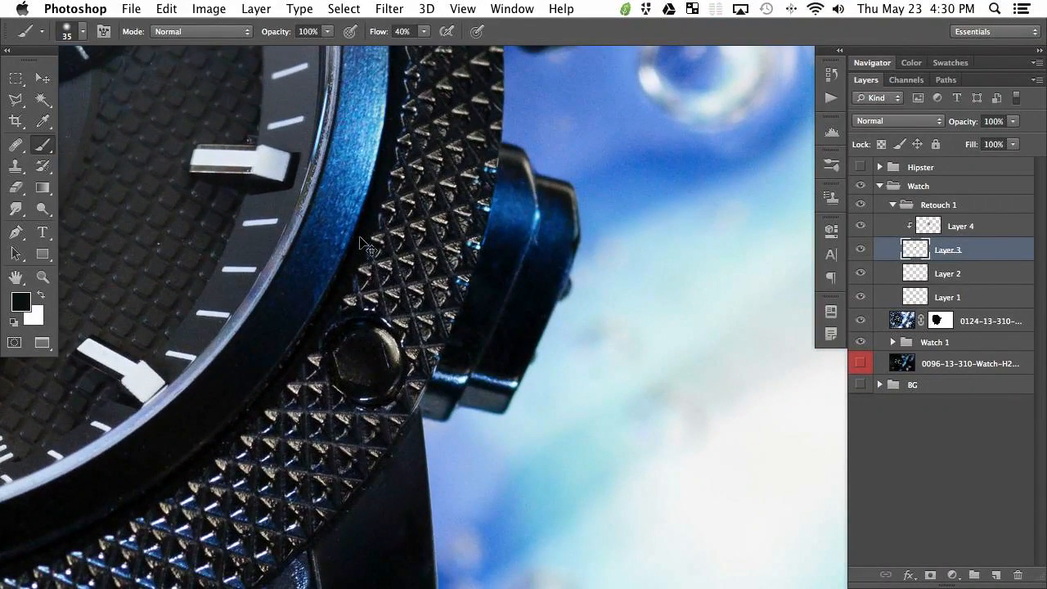
# Check the crown retouching at full-watch scale by repeatedly hiding and showing the Retouch 1 group.
pyautogui.press('super+minus')
pyautogui.press('super+minus')
pyautogui.press('super+minus')
pyautogui.scroll(2, 502, 171)
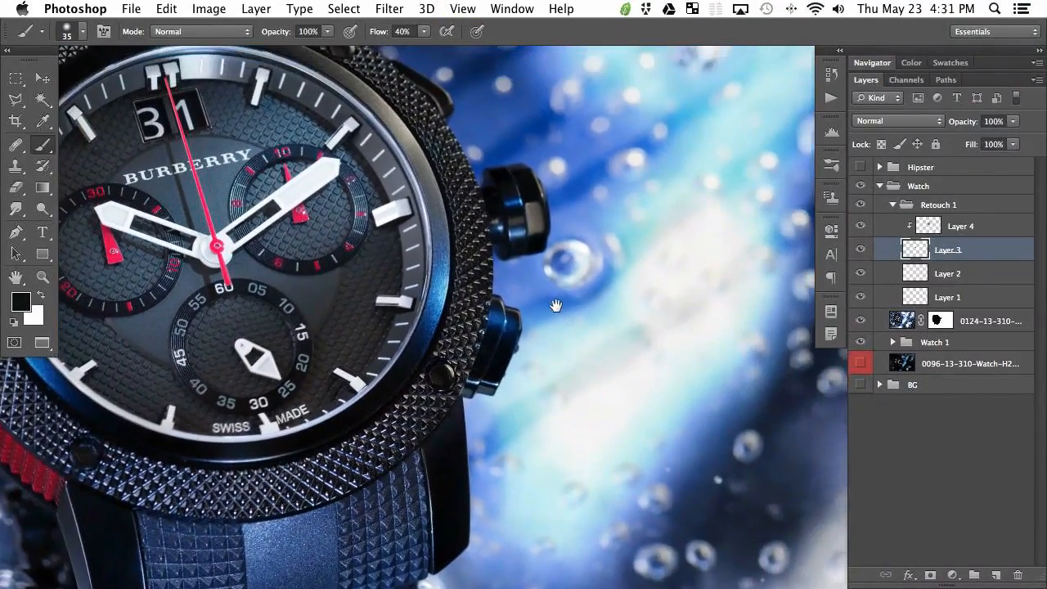
pyautogui.click(862, 205)
pyautogui.click(861, 205)
pyautogui.click(861, 204)
pyautogui.click(860, 205)
pyautogui.click(861, 205)
pyautogui.click(861, 205)
pyautogui.click(861, 205)
pyautogui.click(860, 205)
pyautogui.click(861, 205)
pyautogui.click(861, 204)
pyautogui.click(860, 205)
pyautogui.click(860, 204)
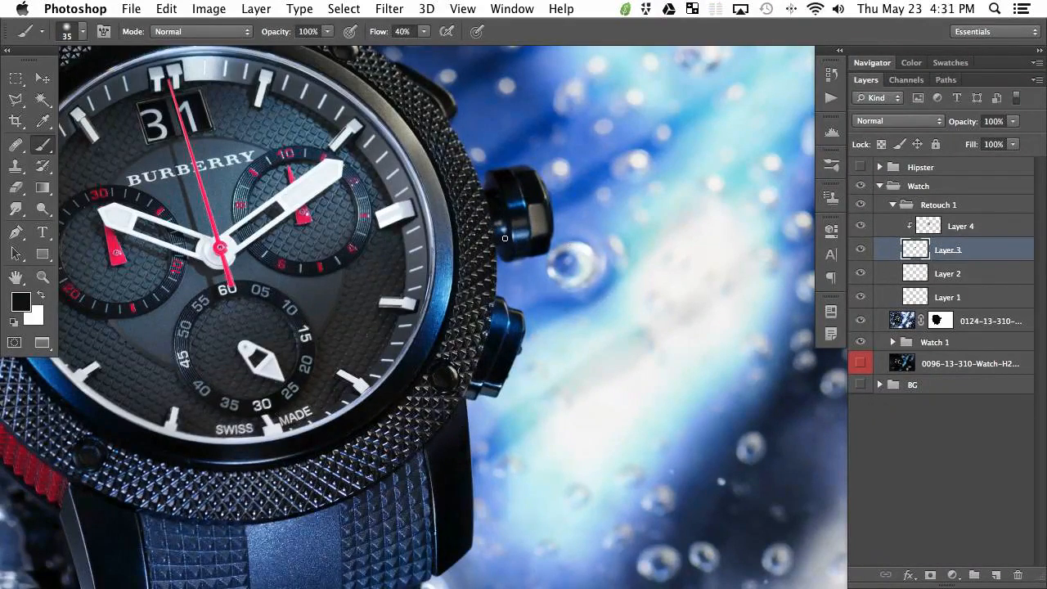
# Smooth the highlight on the crown's stem with repeatedly sampled blue tones on Layer 3, enlarging the Brush to 38 and 65.
pyautogui.scroll(5, 508, 238)
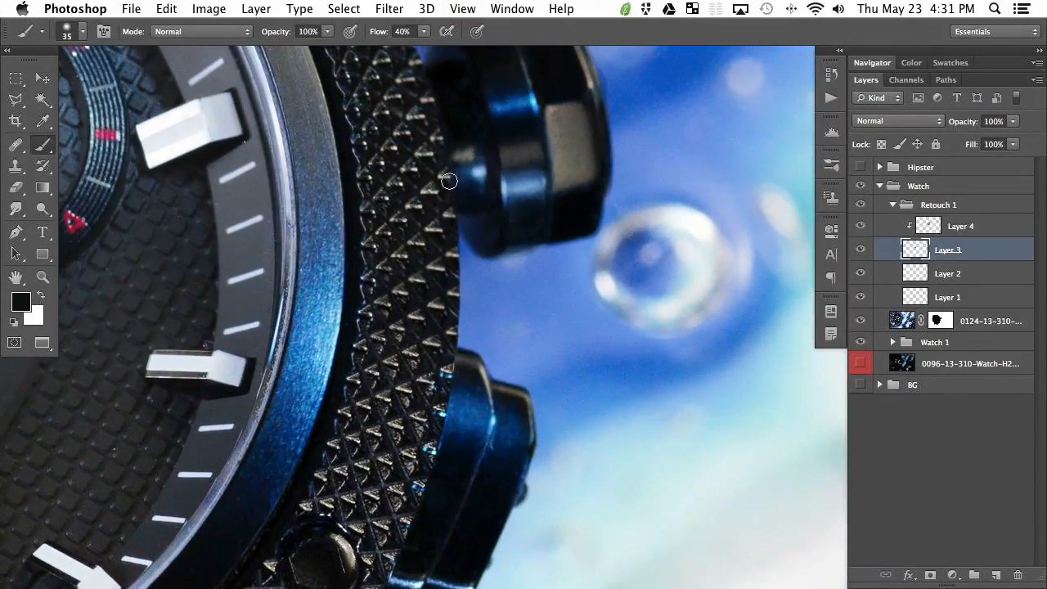
pyautogui.keyDown('alt'); pyautogui.click(473, 174); pyautogui.keyUp('alt')
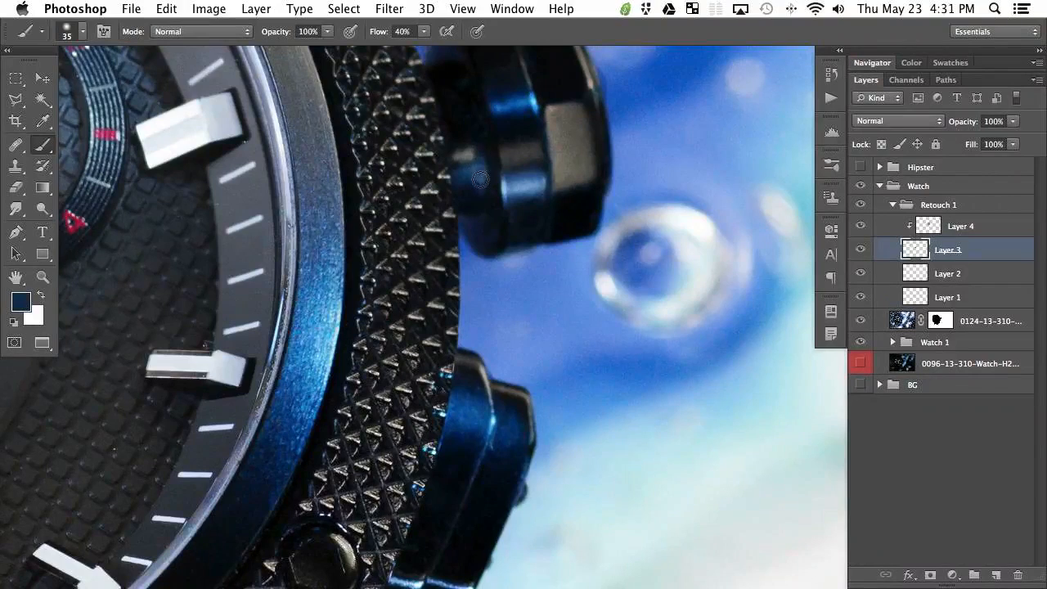
pyautogui.keyDown('alt'); pyautogui.click(476, 169); pyautogui.keyUp('alt')
pyautogui.press(']')
pyautogui.keyDown('alt'); pyautogui.click(483, 172); pyautogui.keyUp('alt')
pyautogui.moveTo(493, 149); pyautogui.dragTo(482, 157)
pyautogui.keyDown('alt'); pyautogui.click(488, 130); pyautogui.keyUp('alt')
pyautogui.keyDown('alt'); pyautogui.click(480, 170); pyautogui.keyUp('alt')
pyautogui.keyDown('alt'); pyautogui.click(468, 174); pyautogui.keyUp('alt')
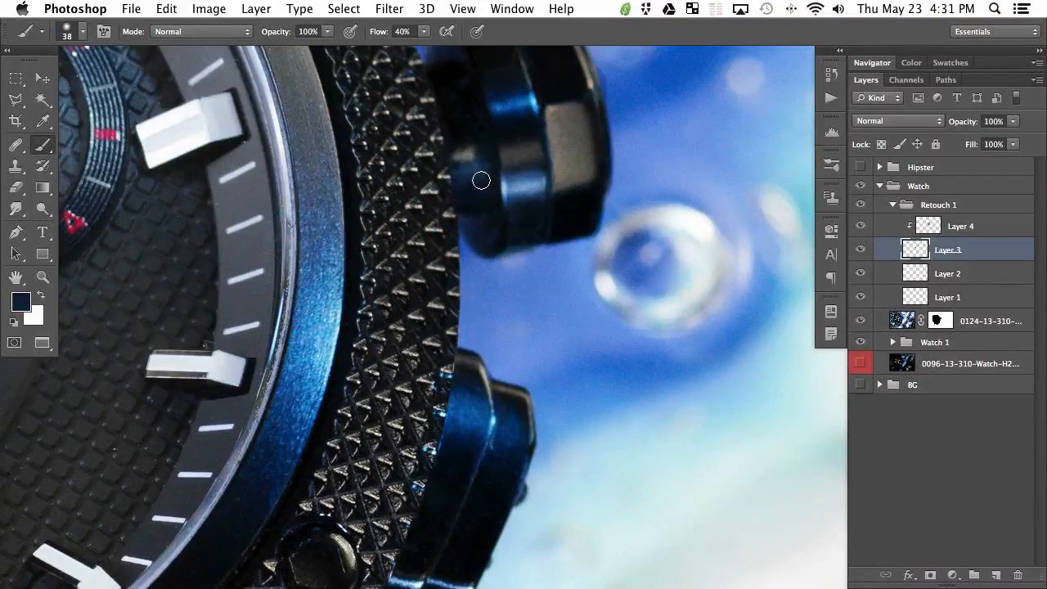
pyautogui.keyDown('alt'); pyautogui.click(481, 175); pyautogui.keyUp('alt')
pyautogui.keyDown('alt'); pyautogui.click(478, 190); pyautogui.keyUp('alt')
pyautogui.moveTo(469, 168)
pyautogui.mouseDown()
pyautogui.moveTo(479, 169)
pyautogui.moveTo(466, 175)
pyautogui.mouseUp()
pyautogui.keyDown('alt'); pyautogui.click(472, 171); pyautogui.keyUp('alt')
pyautogui.keyDown('alt'); pyautogui.click(473, 172); pyautogui.keyUp('alt')
pyautogui.keyDown('alt'); pyautogui.click(485, 155); pyautogui.keyUp('alt')
pyautogui.press('super+minus')
pyautogui.press('super+minus')
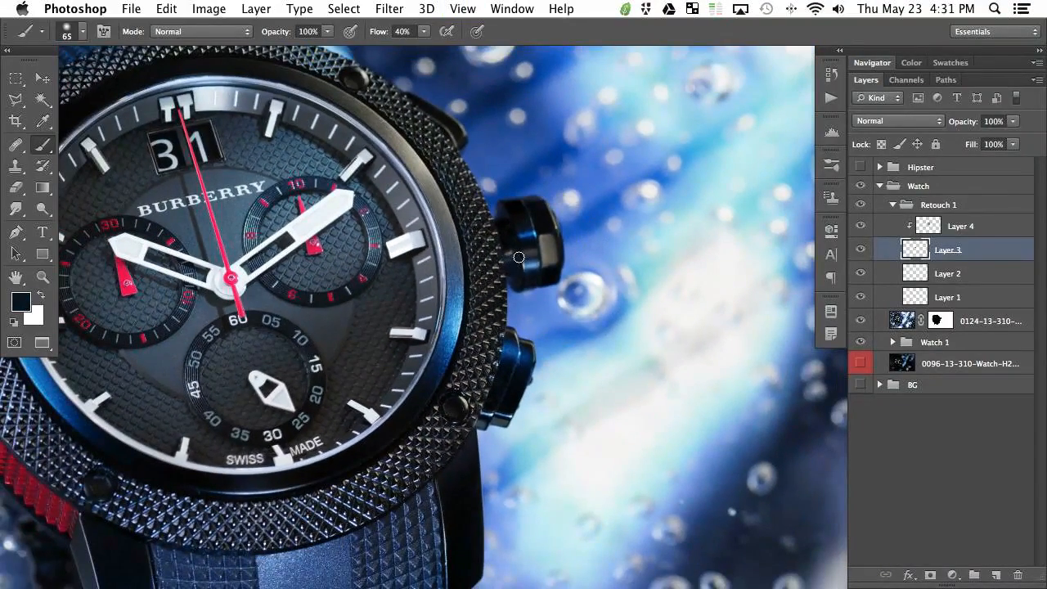
# Select the Retouch 1 group and toggle its visibility to review the crown before and after.
pyautogui.click(933, 206)
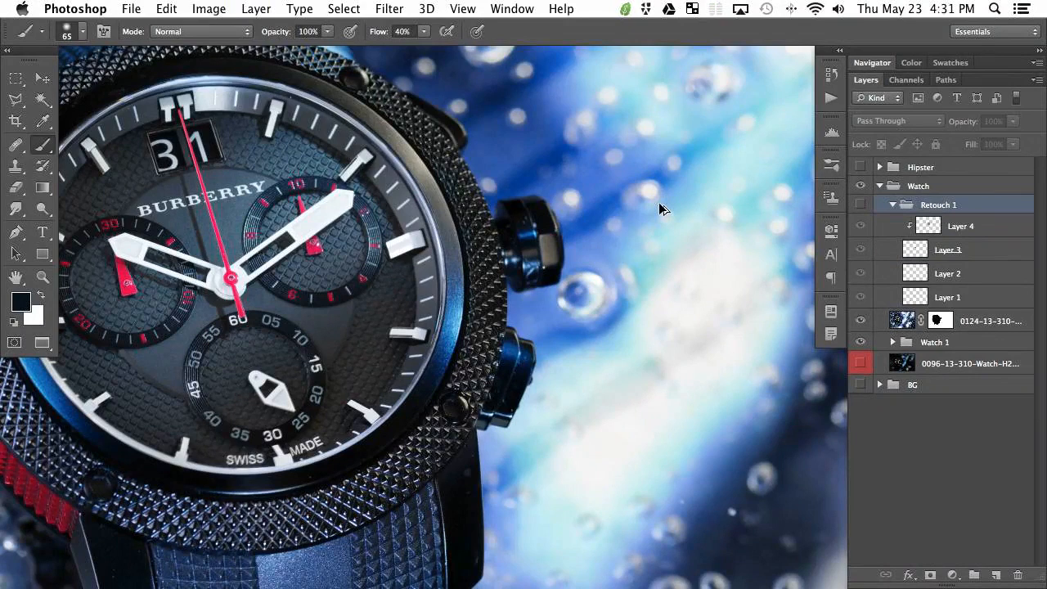
pyautogui.press('super+comma')
pyautogui.press('super+comma')
pyautogui.press('super+comma')
pyautogui.press('super+comma')
pyautogui.press('super+comma')
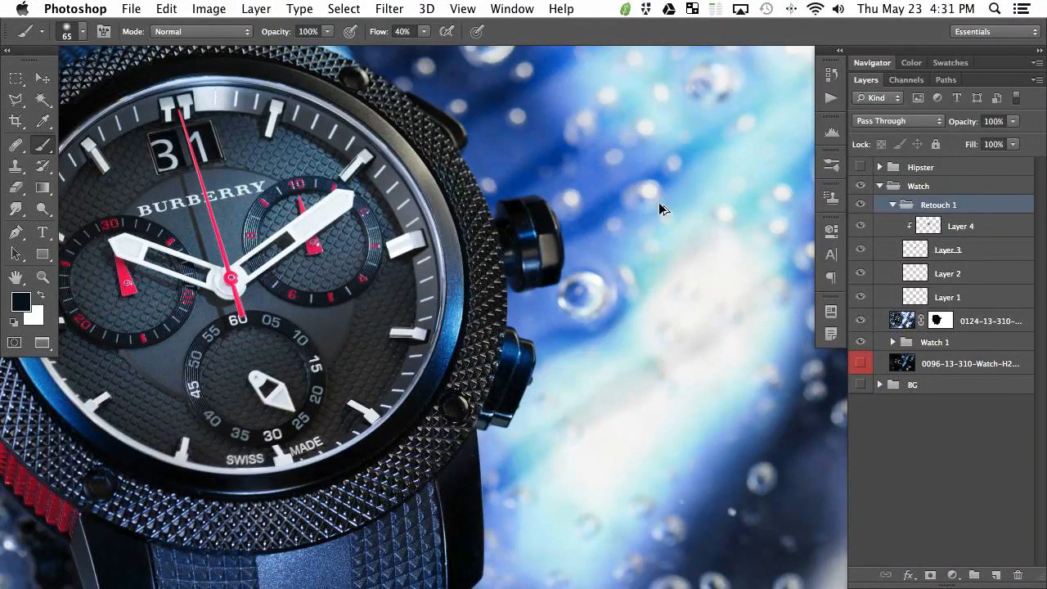
pyautogui.press('super+comma')
pyautogui.press('super+comma')
pyautogui.press('super+comma')
pyautogui.press('super+comma')
pyautogui.press('super+comma')
pyautogui.press('super+comma')
pyautogui.press('super+comma')
pyautogui.press('super+comma')
pyautogui.press('super+comma')
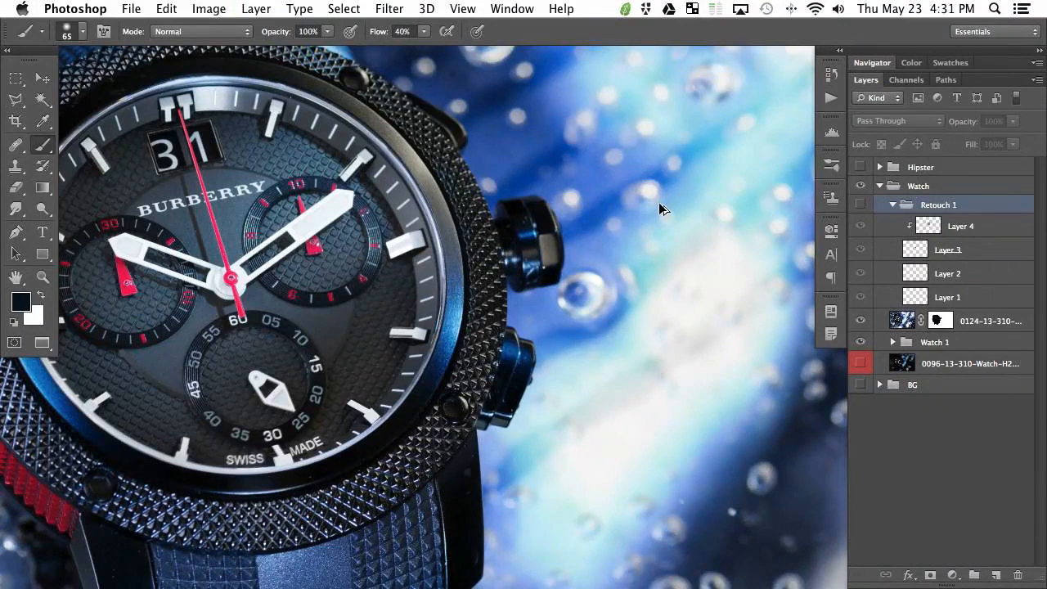
pyautogui.press('super+comma')
pyautogui.press('super+comma')
pyautogui.press('super+comma')
pyautogui.press('super+comma')
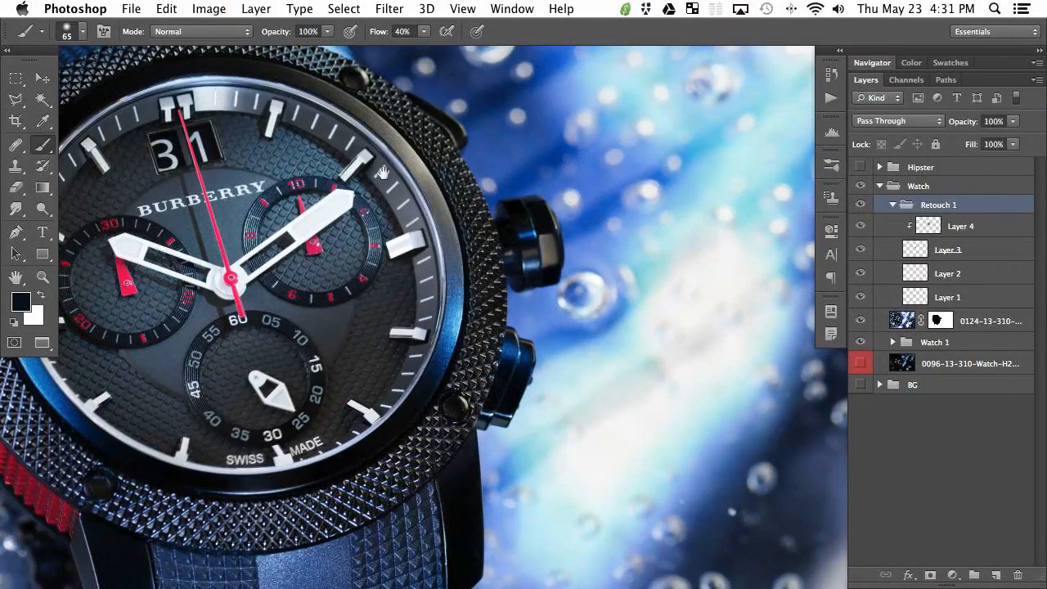
# Group Layer 3 and its clipped noise layer, Layer 4, inside Retouch 1.
pyautogui.moveTo(285, 414); pyautogui.dragTo(437, 366)
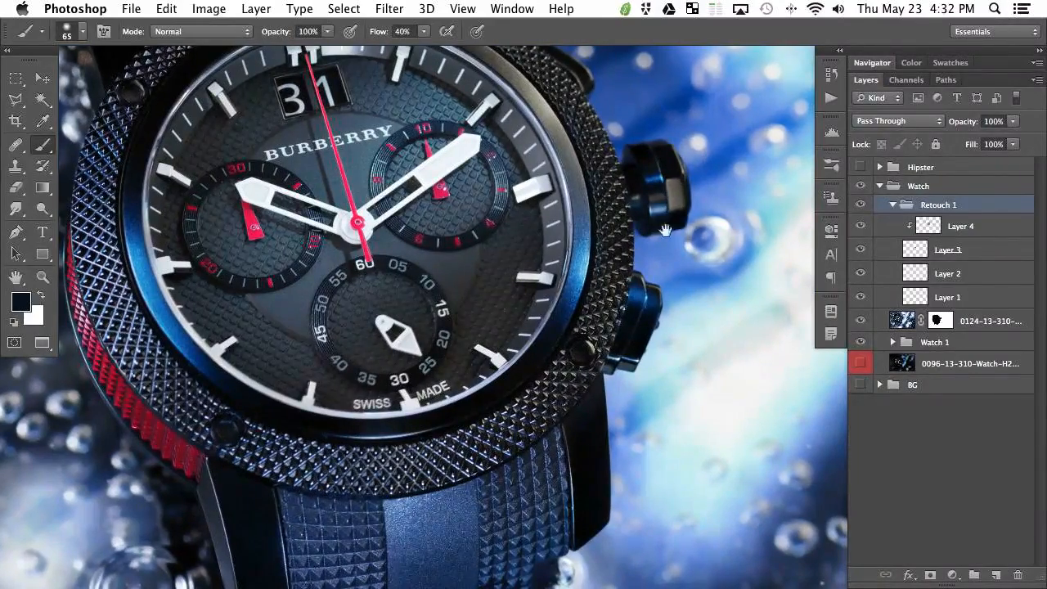
pyautogui.scroll(-2, 667, 216)
pyautogui.hscroll(3, 667, 215)
pyautogui.scroll(-1, 606, 246)
pyautogui.hscroll(3, 605, 245)
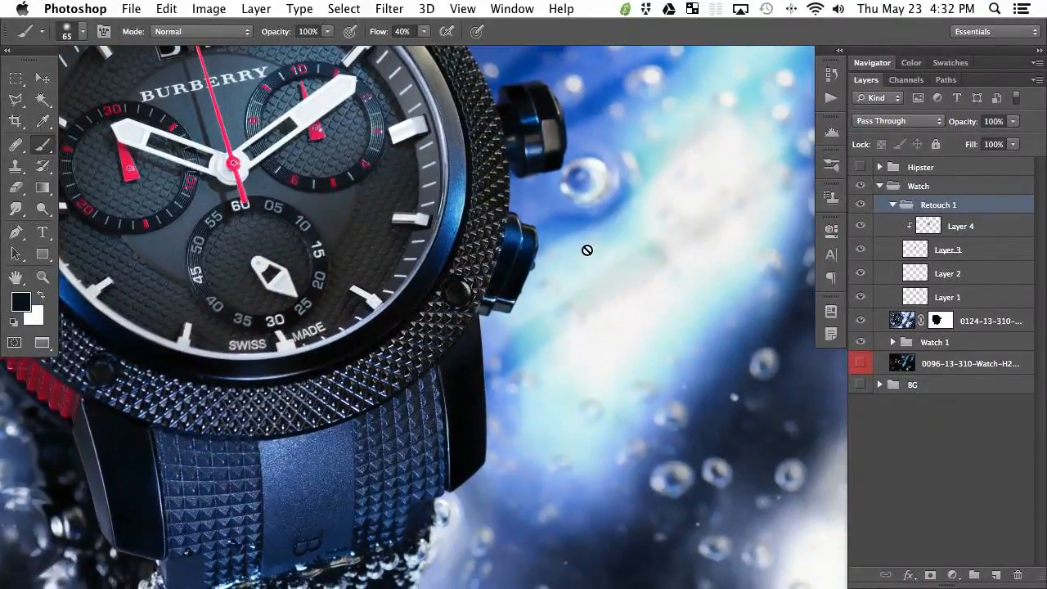
pyautogui.keyDown('shift'); pyautogui.click(982, 248); pyautogui.keyUp('shift')
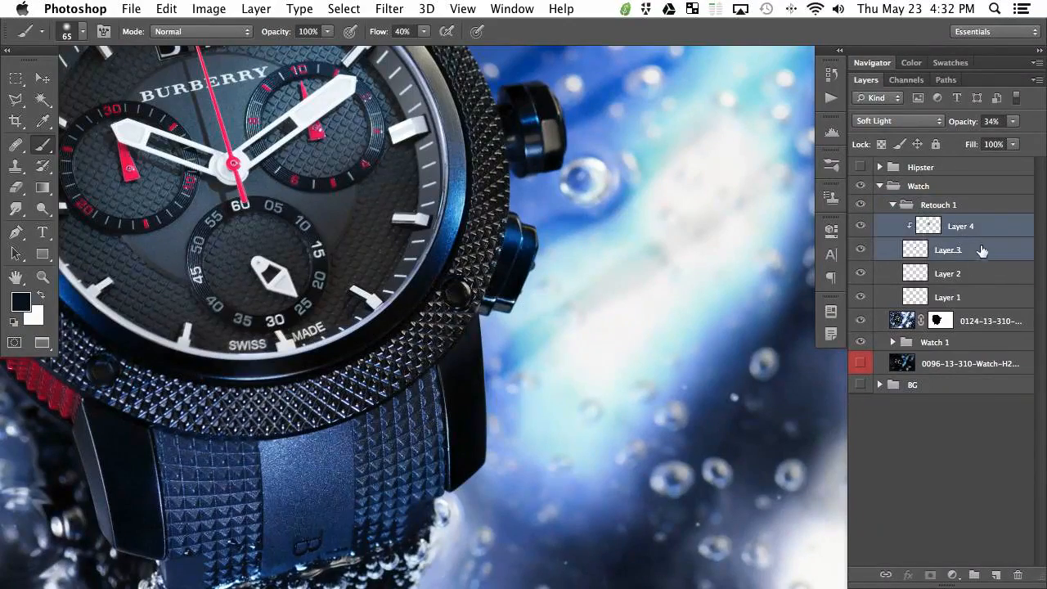
pyautogui.press('super+g')
# On a new layer, clone the background over the small bumps along the lower pusher's outer edge with a 33 px Clone Stamp at 53% hardness.
pyautogui.press('super+plus')
pyautogui.press('super+plus')
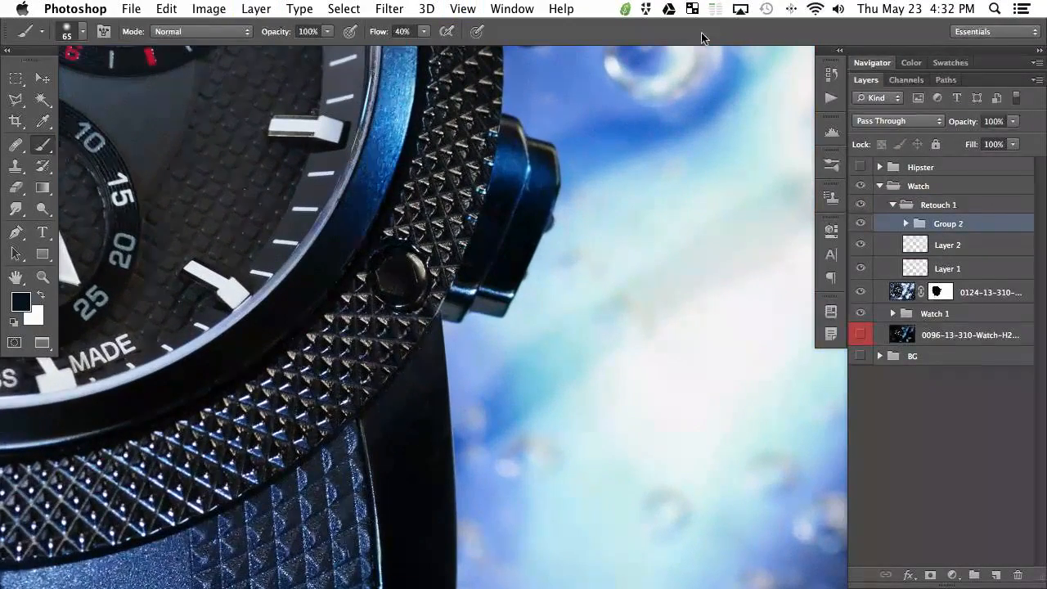
pyautogui.scroll(1, 573, 377)
pyautogui.hscroll(1, 573, 376)
pyautogui.scroll(2, 451, 289)
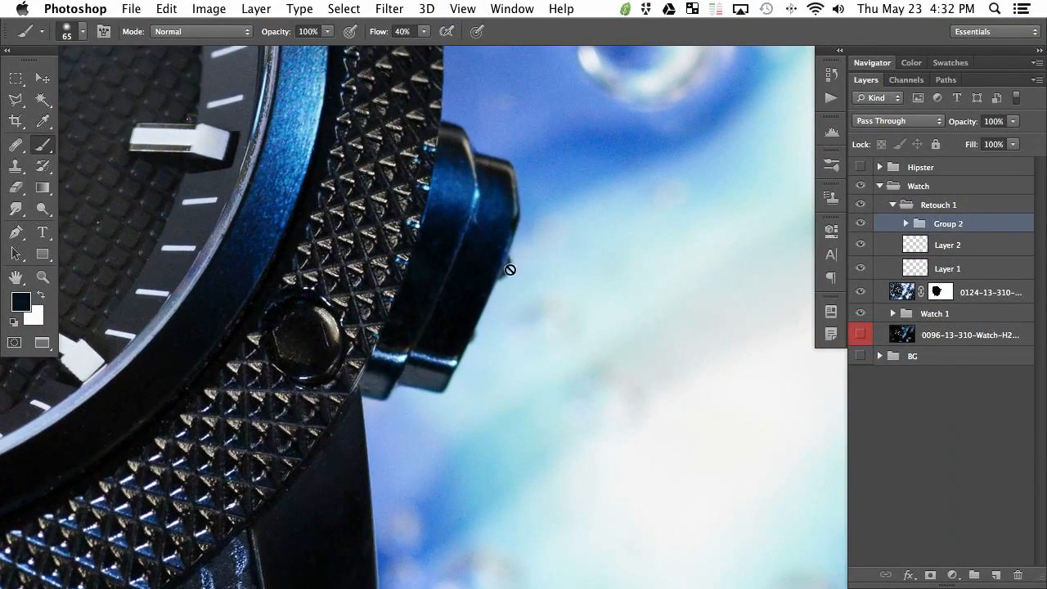
pyautogui.press('super+shift+alt+n')
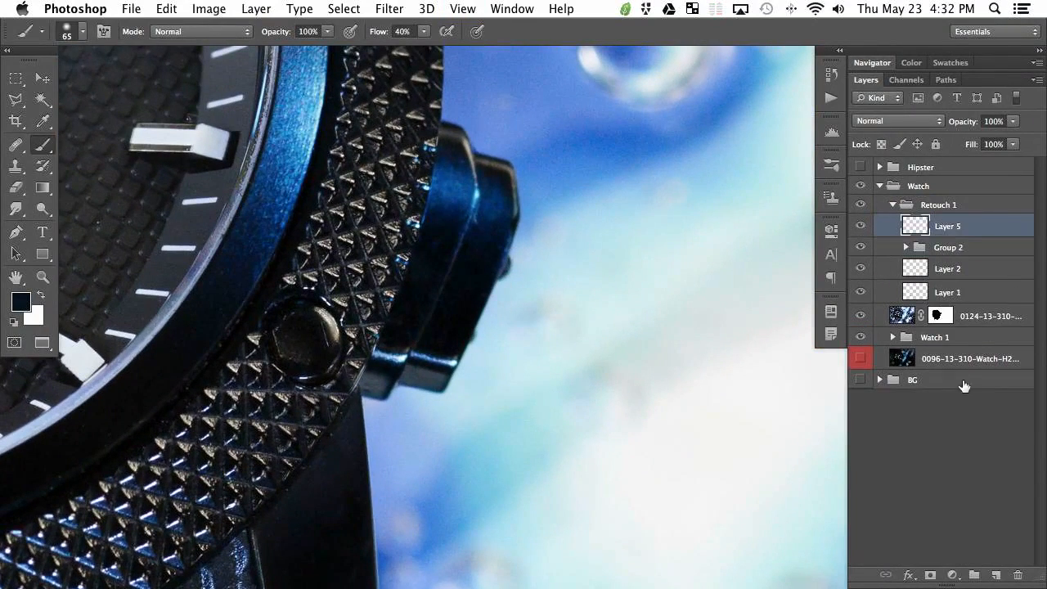
pyautogui.press('s')
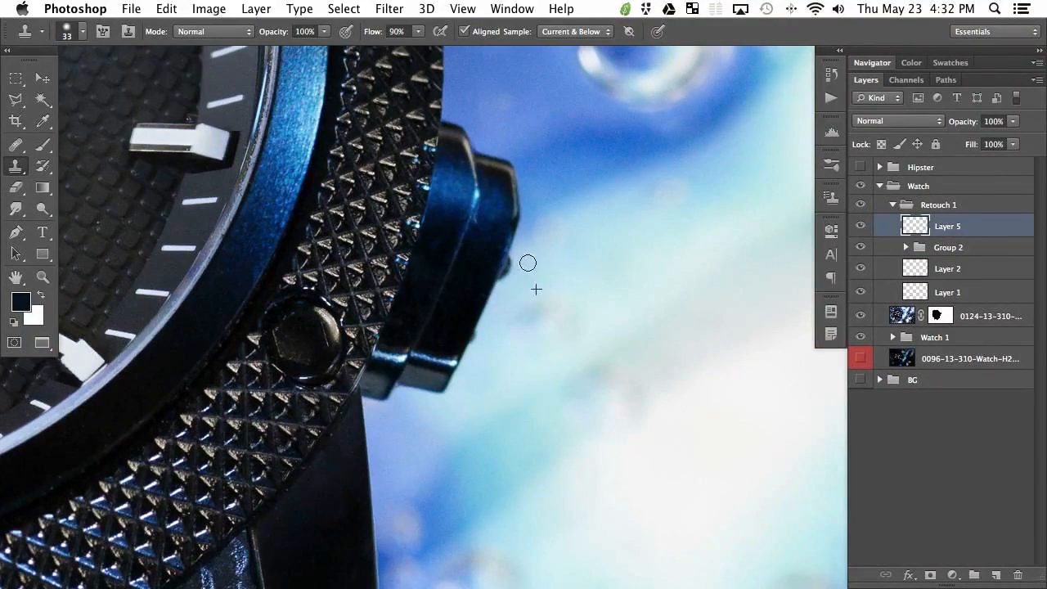
pyautogui.keyDown('ctrl'); pyautogui.keyDown('alt'); pyautogui.click(519, 276); pyautogui.keyUp('alt'); pyautogui.keyUp('ctrl')
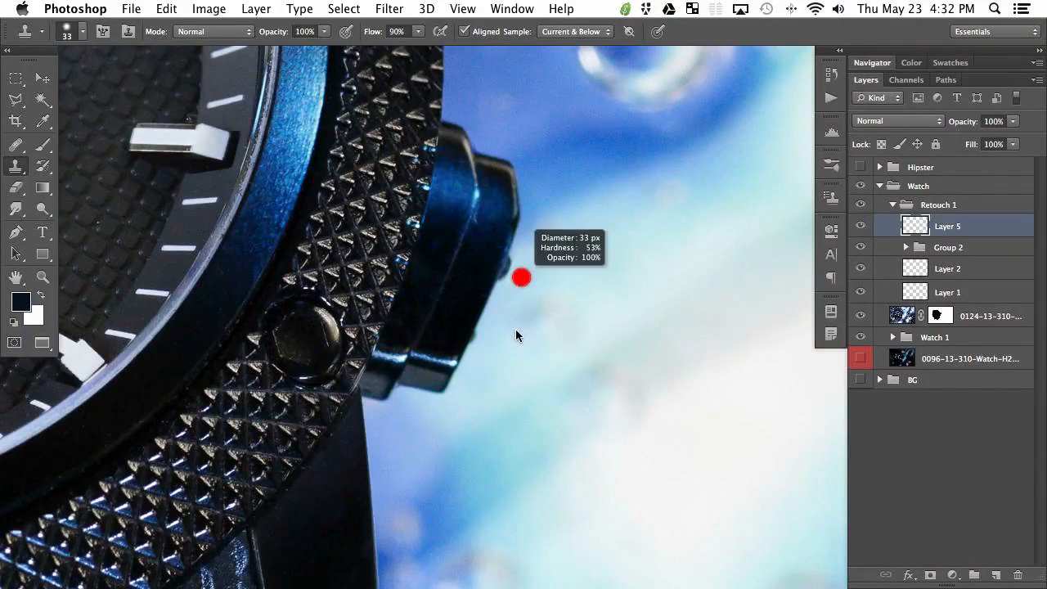
pyautogui.keyDown('ctrl'); pyautogui.keyDown('alt'); pyautogui.click(541, 271); pyautogui.keyUp('alt'); pyautogui.keyUp('ctrl')
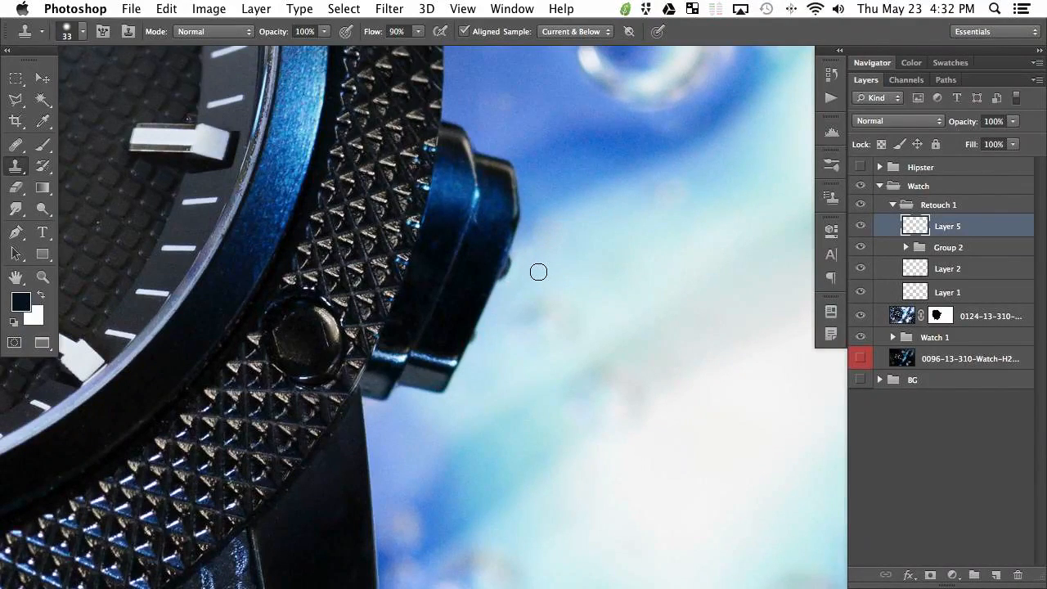
pyautogui.keyDown('ctrl'); pyautogui.keyDown('alt'); pyautogui.click(547, 260); pyautogui.keyUp('alt'); pyautogui.keyUp('ctrl')
pyautogui.moveTo(516, 262); pyautogui.dragTo(479, 338)
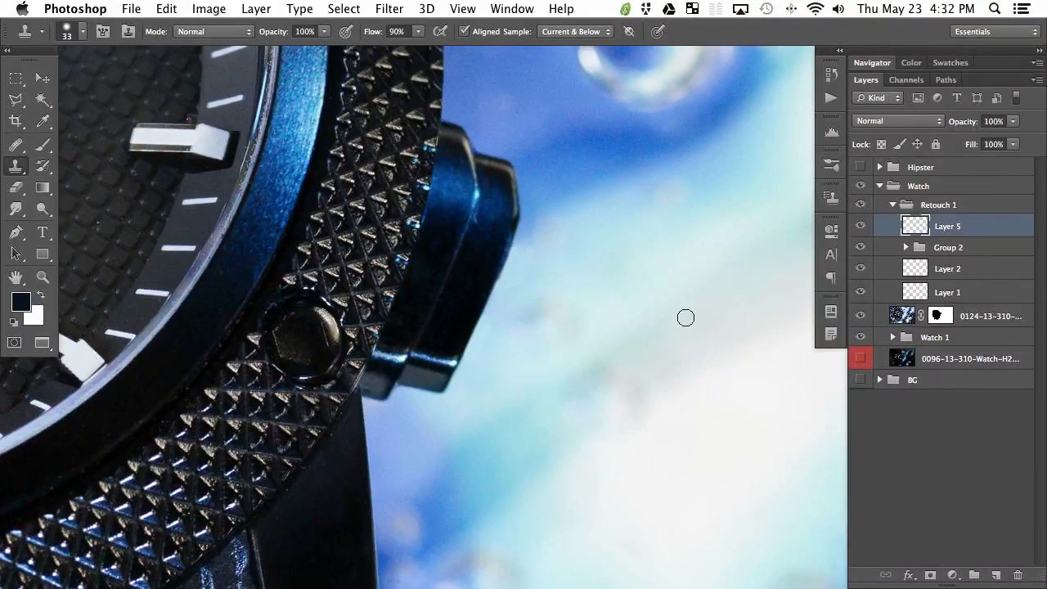
# Compare the lower pusher's edge with Layer 5 hidden and shown, and review the whole watch.
pyautogui.click(860, 227)
pyautogui.click(859, 226)
pyautogui.click(859, 227)
pyautogui.click(859, 227)
pyautogui.press('super+minus')
pyautogui.press('super+minus')
pyautogui.press('super+minus')
pyautogui.press('super+minus')
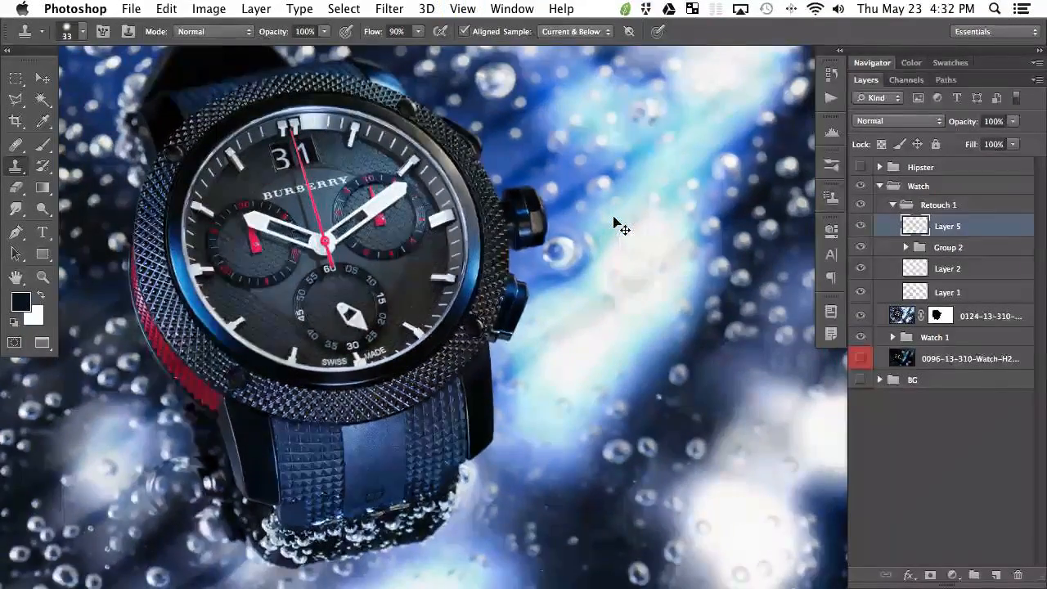
pyautogui.press('super+plus')
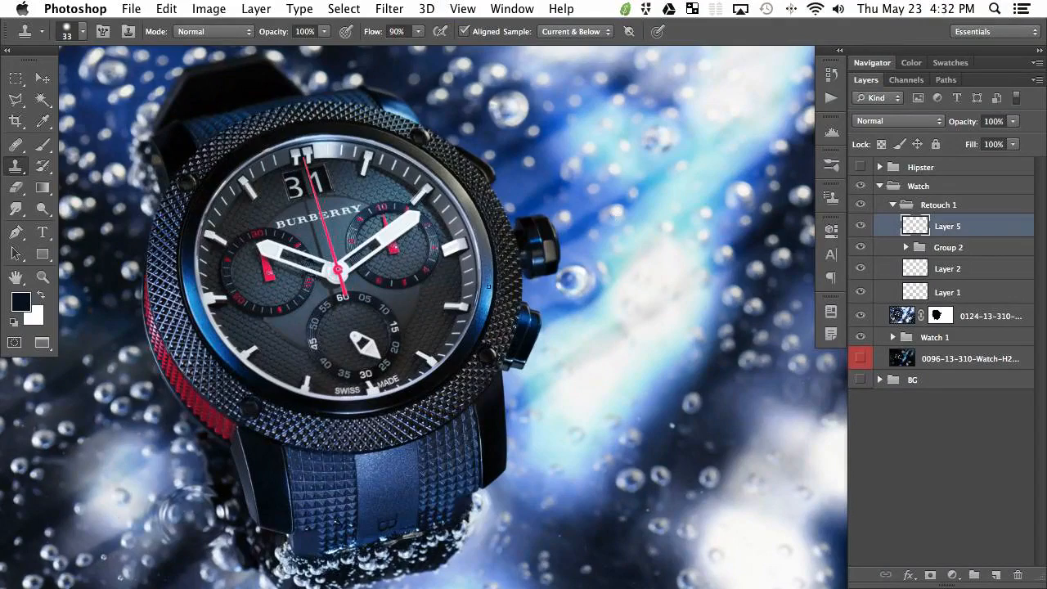
pyautogui.moveTo(543, 340); pyautogui.dragTo(593, 370)
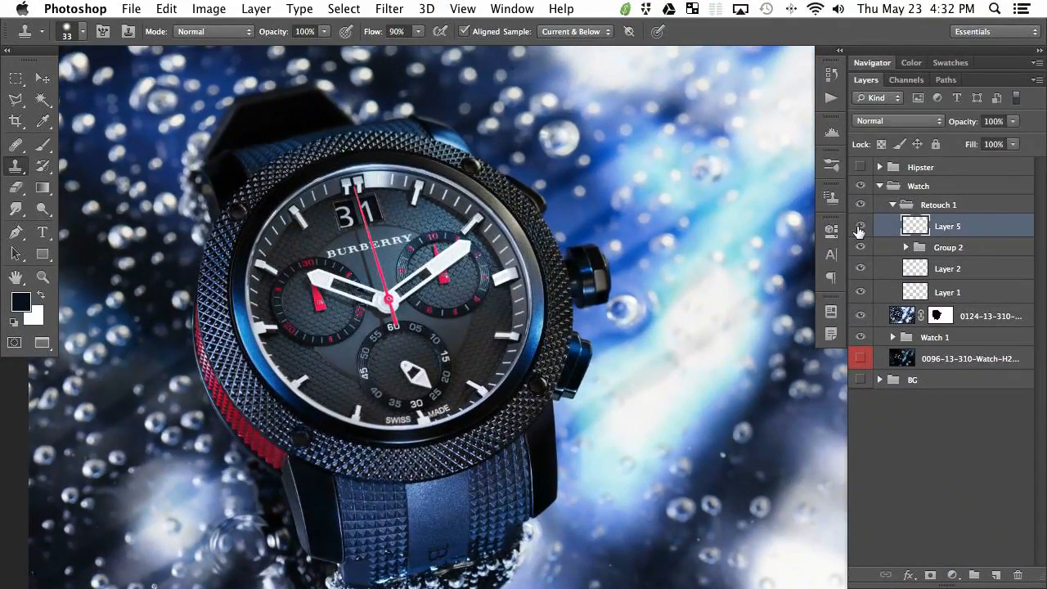
# Examine the dial's hands, subdials and textured surface up close for dust and specks.
pyautogui.press('super+plus')
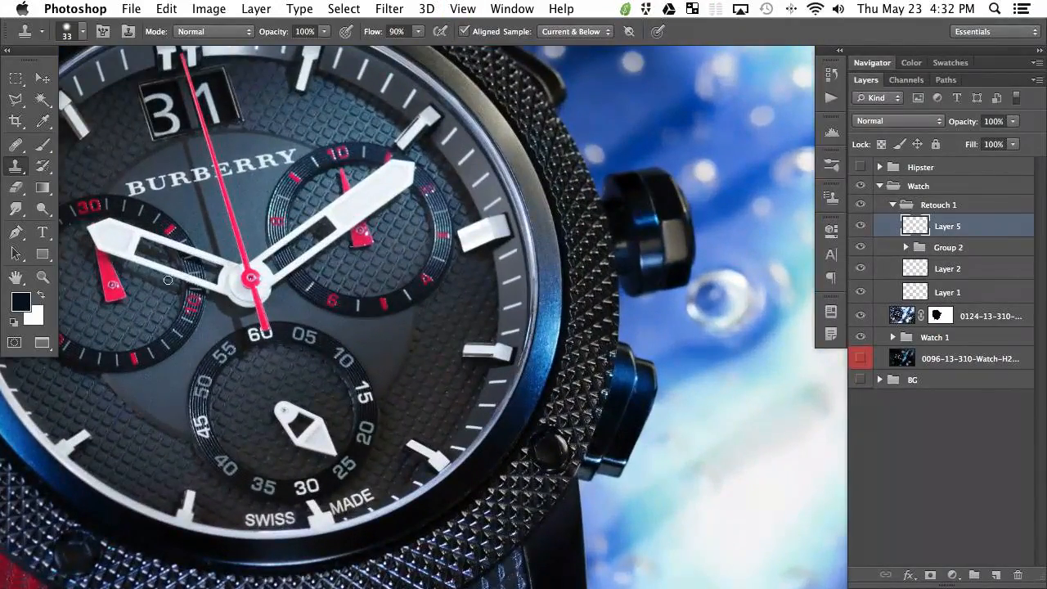
pyautogui.press('super+plus')
pyautogui.press('super+plus')
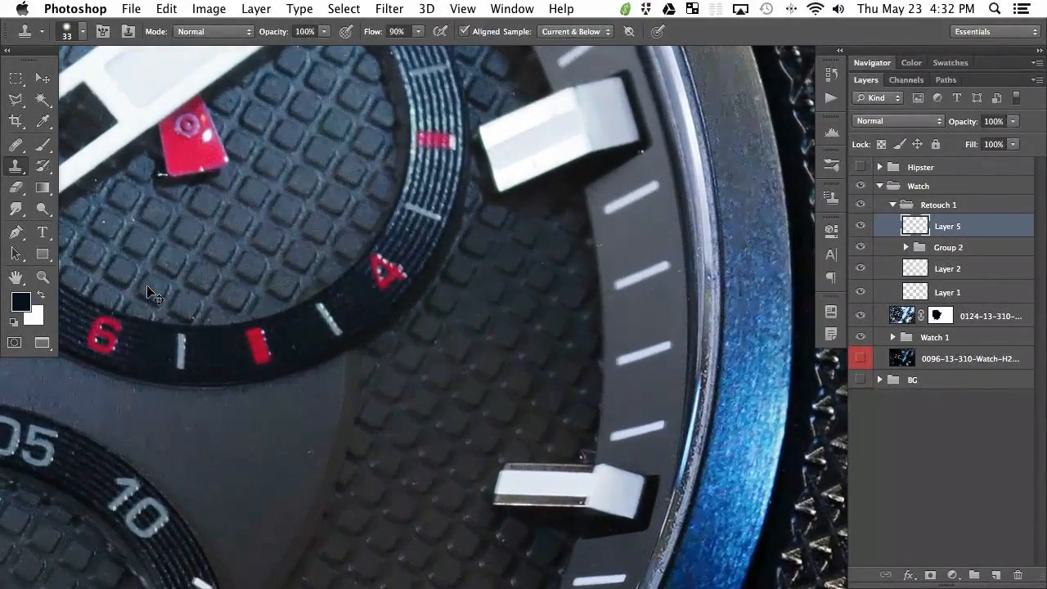
pyautogui.scroll(5, 355, 250)
pyautogui.hscroll(-8, 355, 251)
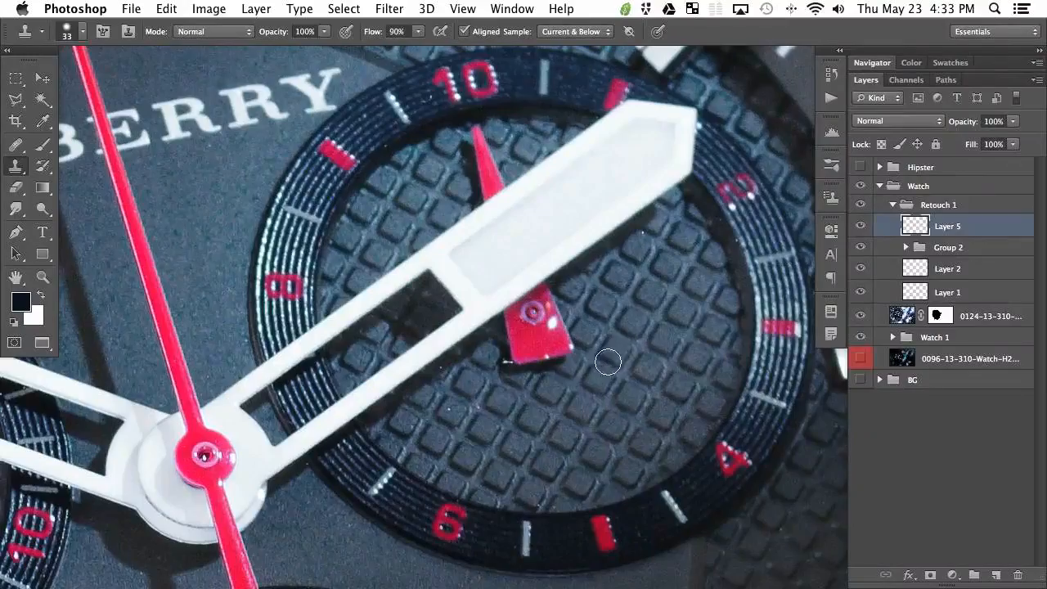
pyautogui.scroll(-3, 467, 435)
pyautogui.hscroll(-1, 467, 434)
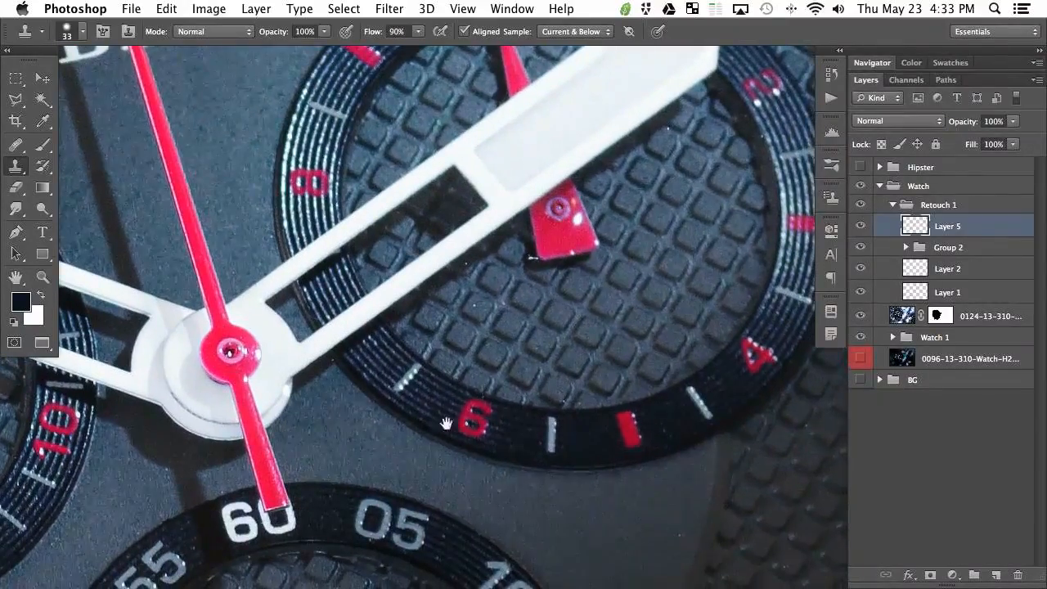
pyautogui.hscroll(-10, 440, 434)
pyautogui.scroll(-2, 440, 435)
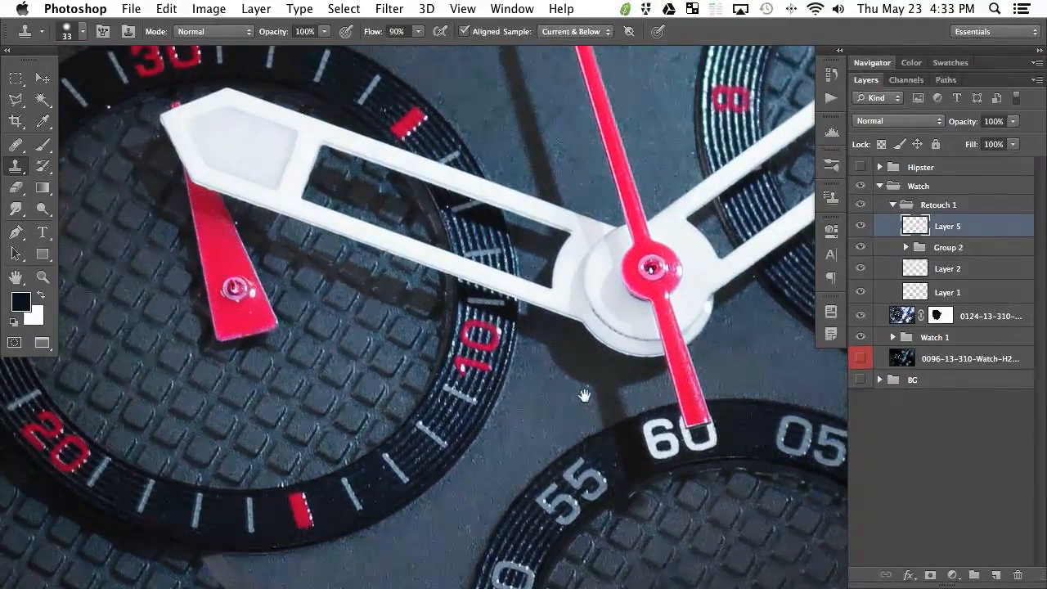
pyautogui.hscroll(7, 584, 396)
pyautogui.scroll(2, 584, 396)
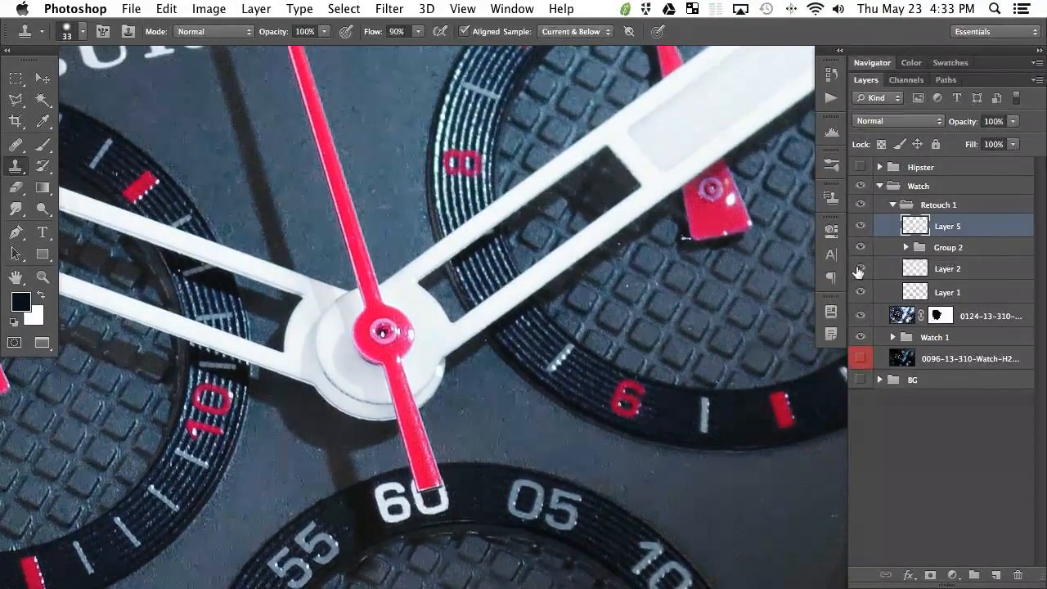
# Add a new empty layer above Layer 5 in the Retouch 1 group.
pyautogui.press('super+alt+shift+n')
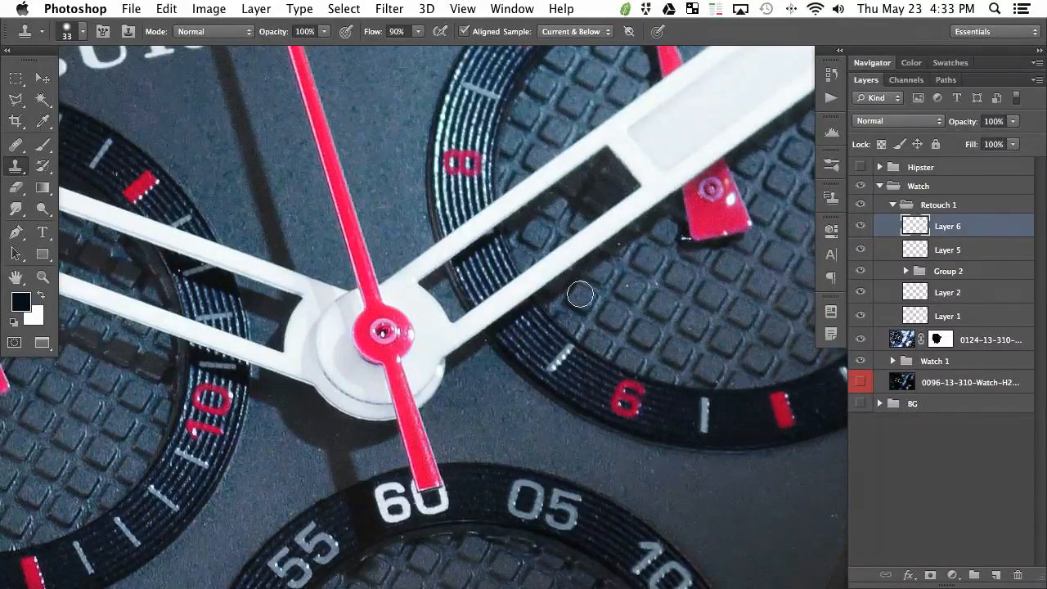
pyautogui.hscroll(2, 515, 302)
pyautogui.scroll(1, 515, 302)
# Create a new action set named PRO Actions.
pyautogui.click(831, 98)
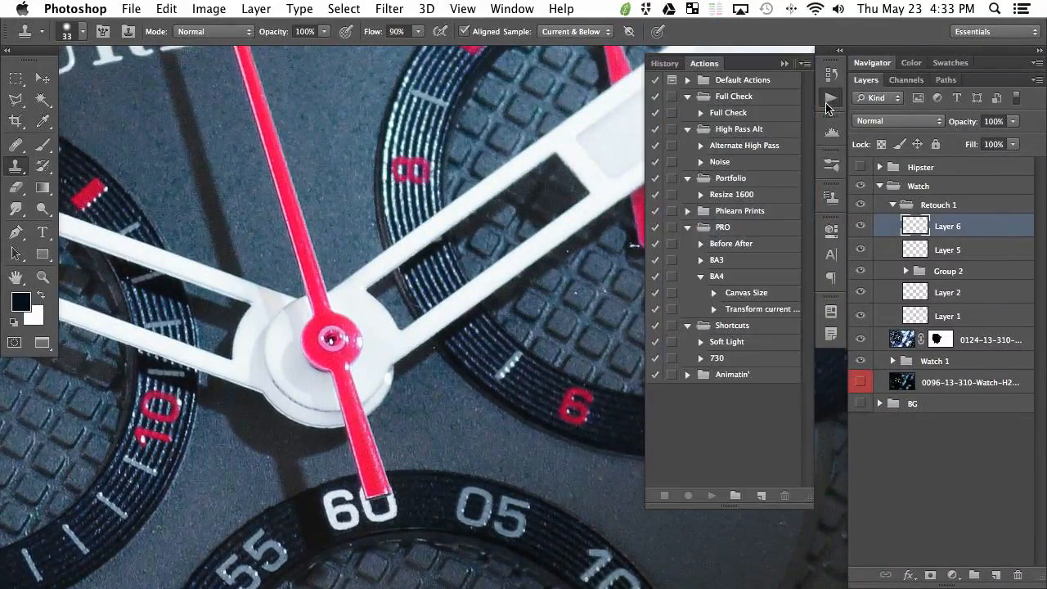
pyautogui.click(762, 380)
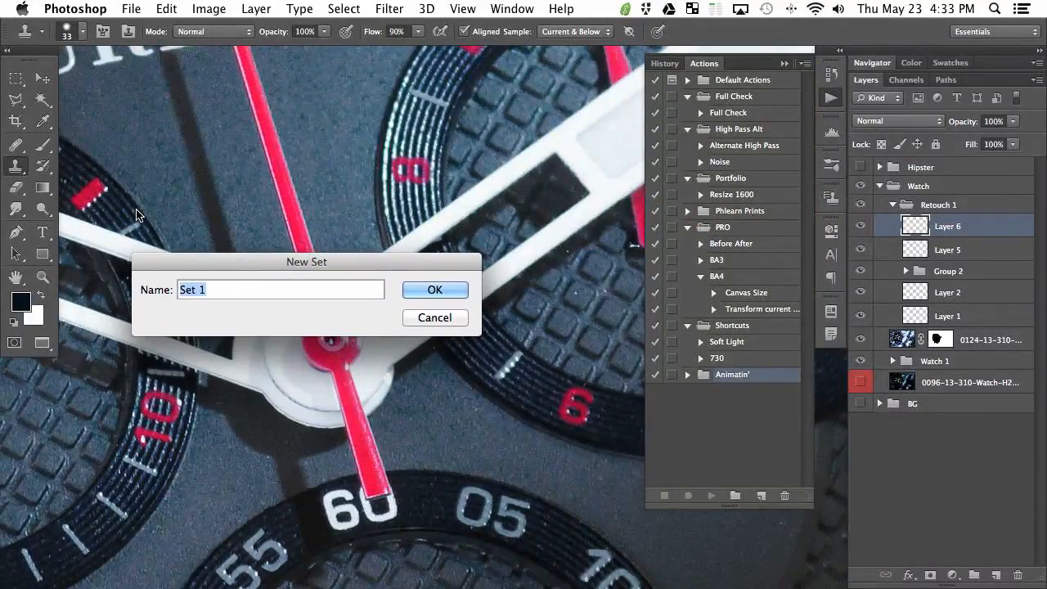
pyautogui.write('POR')
pyautogui.press('BackSpace')
pyautogui.press('BackSpace')
pyautogui.write('RO Actions')
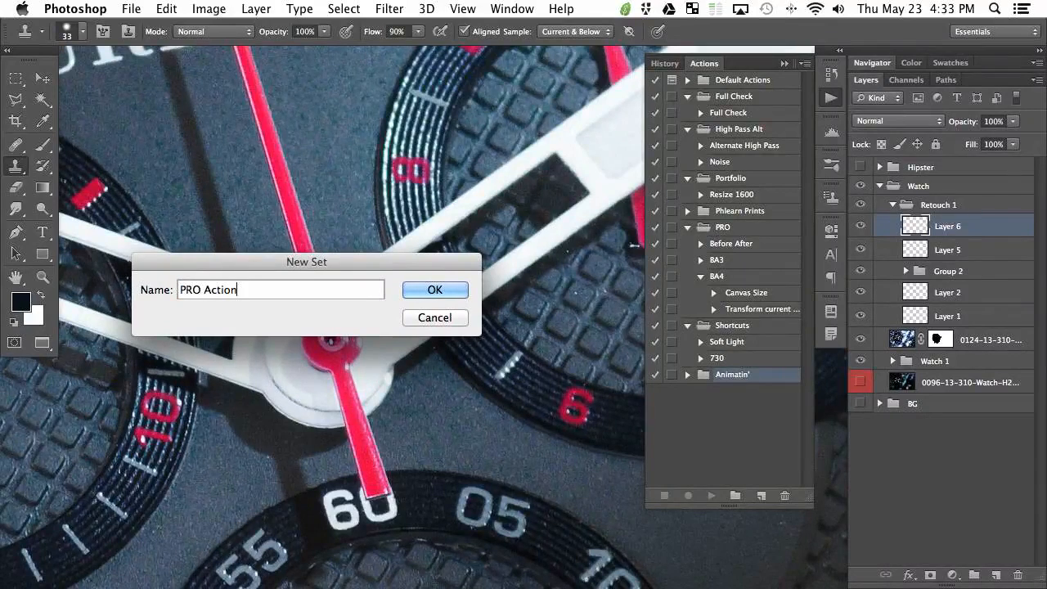
pyautogui.press('Return')
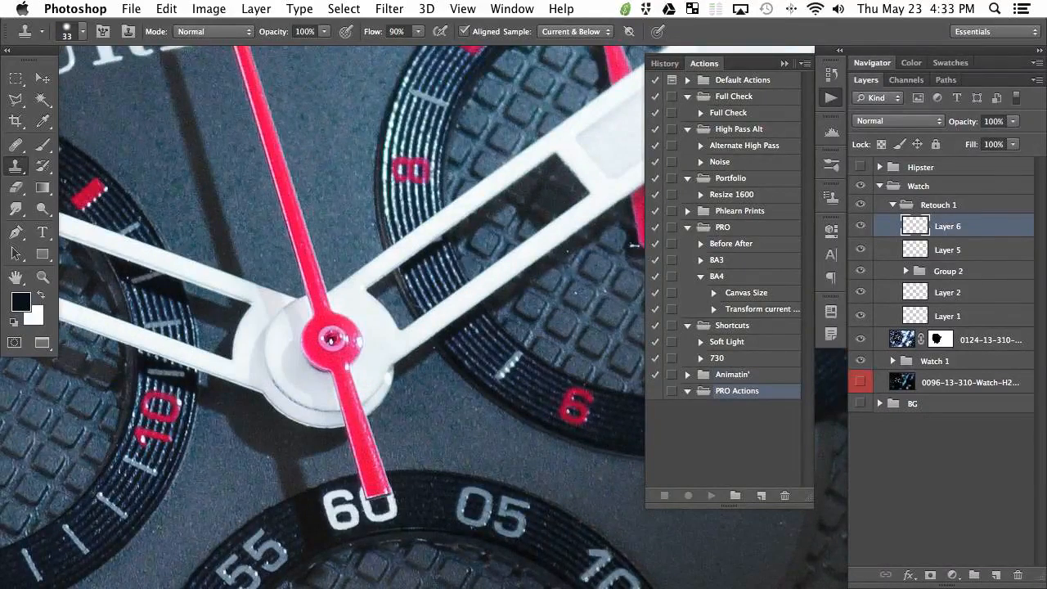
# Start recording a new action named Noise in the PRO Actions set.
pyautogui.click(761, 496)
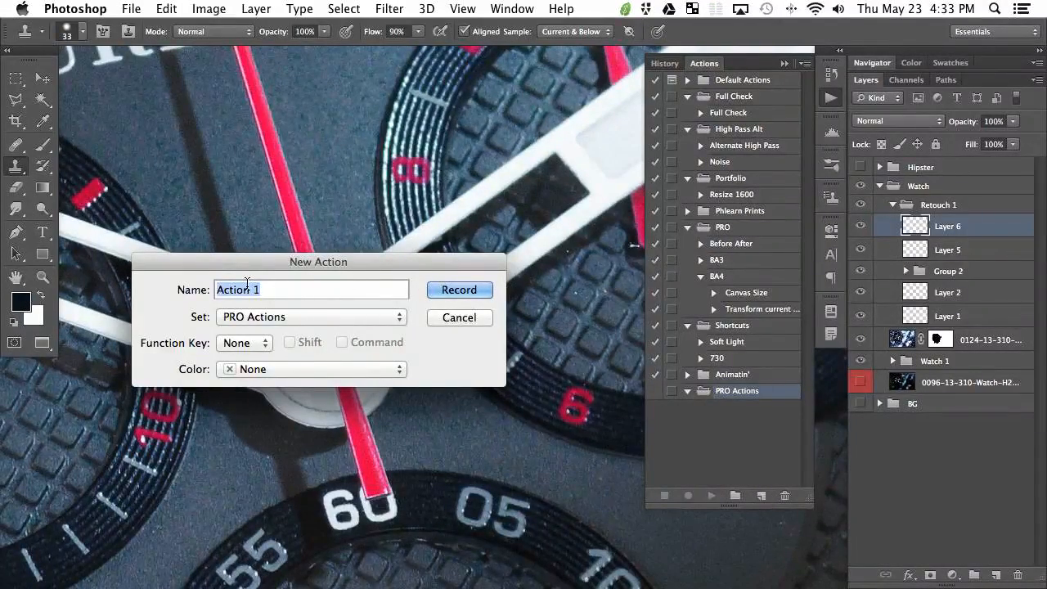
pyautogui.write('Noise')
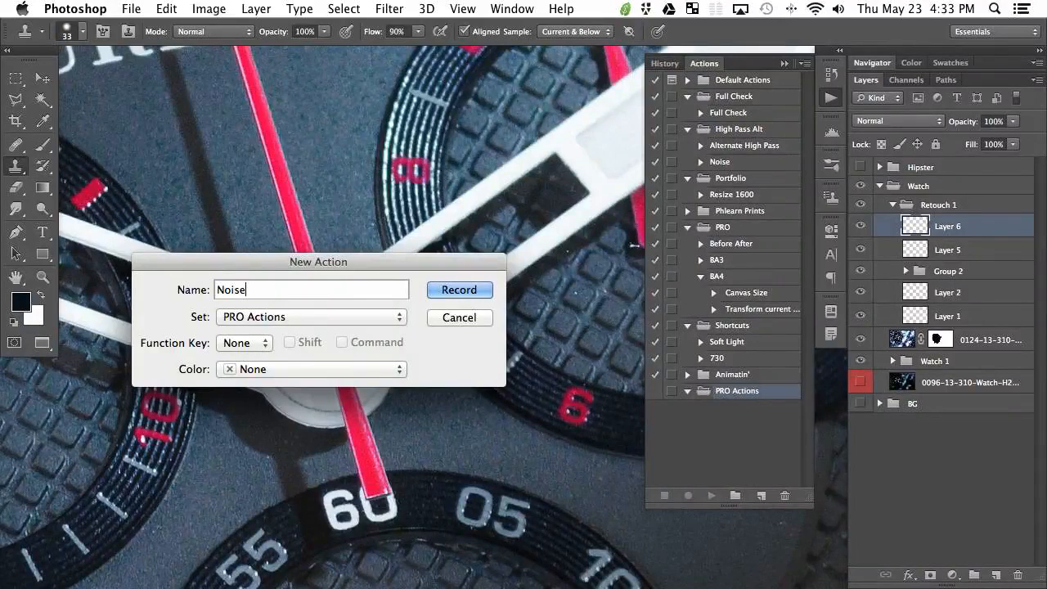
pyautogui.press('Return')
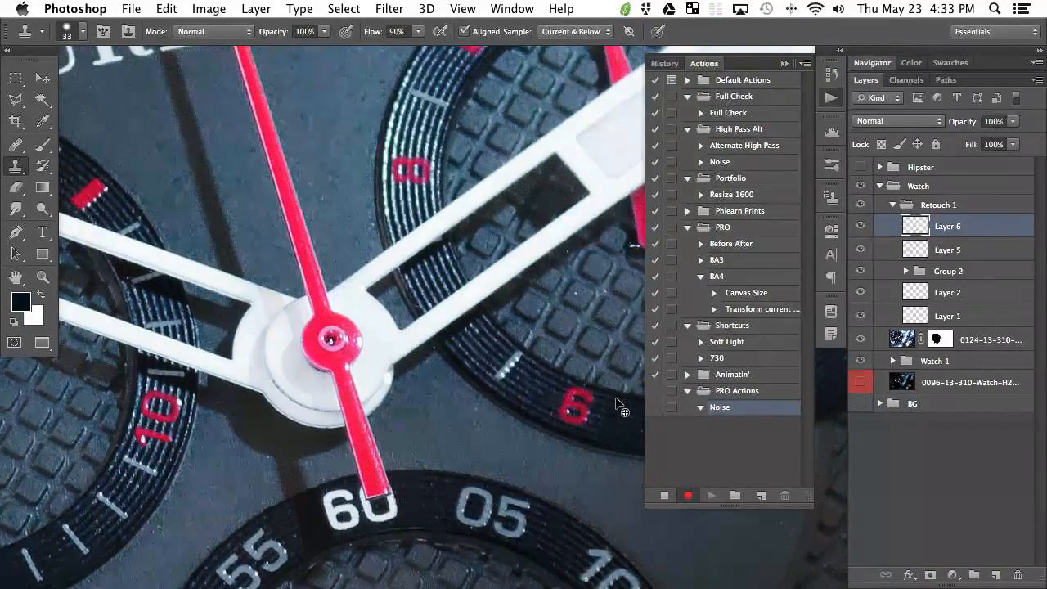
# Record adding a new layer above Layer 6 and filling it with 50% Gray at 100% opacity in Normal mode.
pyautogui.press('super+alt+shift+n')
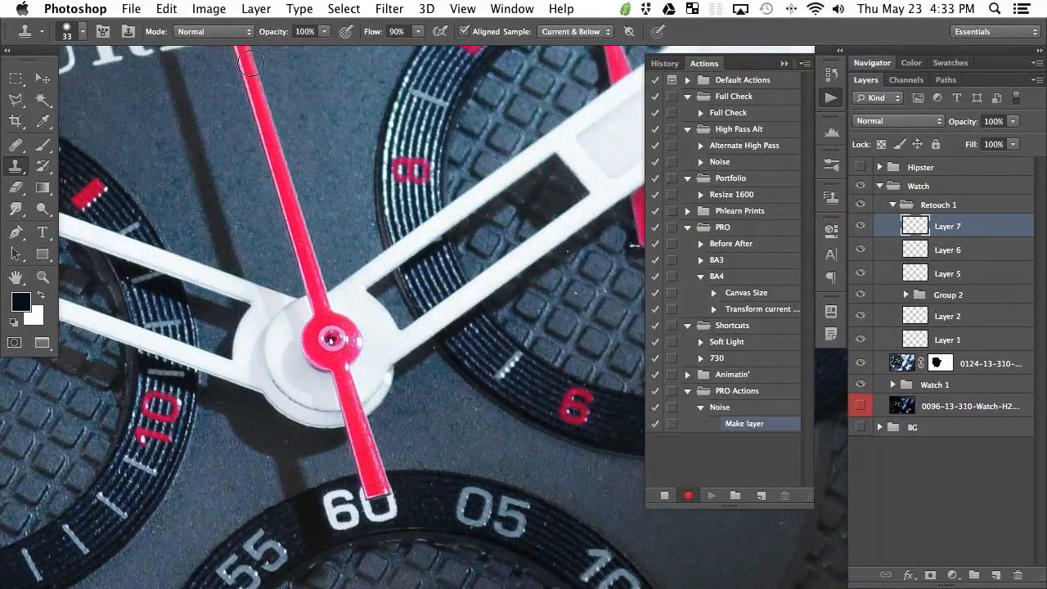
pyautogui.hotkey('shift', 'F5')
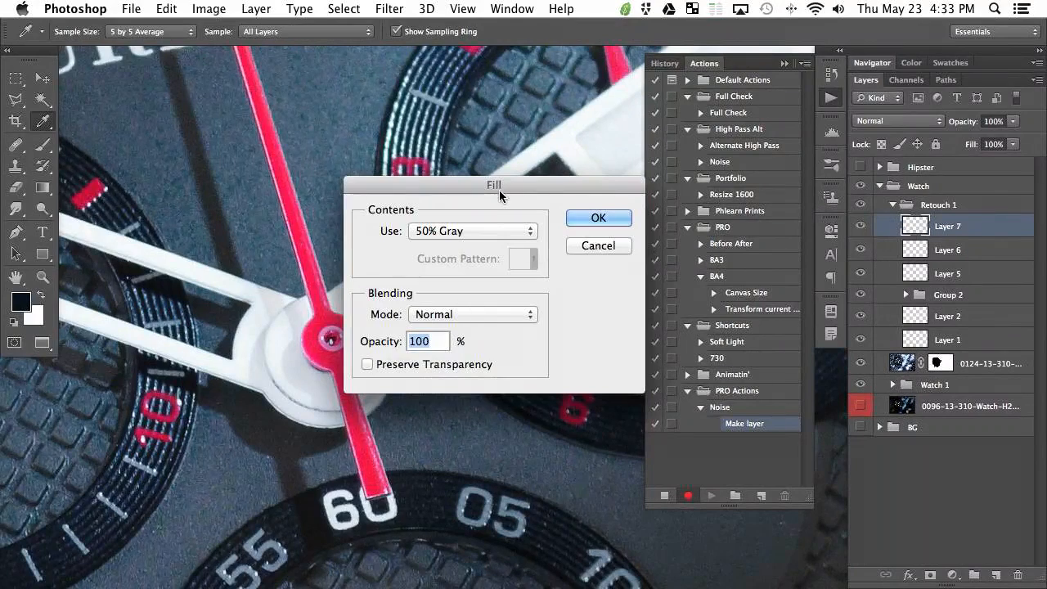
pyautogui.click(589, 218)
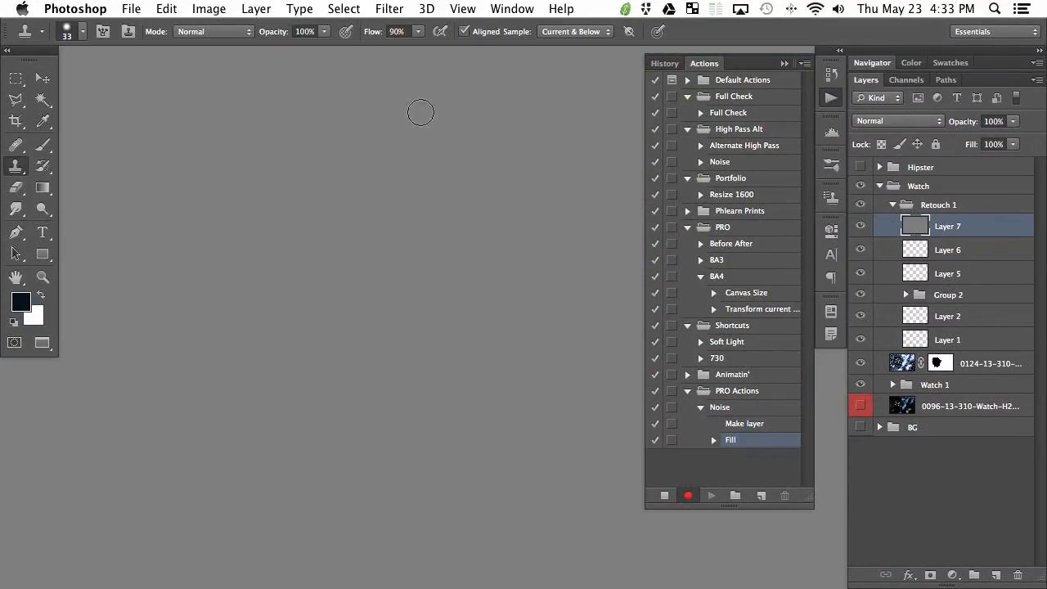
# Apply the Add Noise filter to the gray layer with an amount of 108.31% and Uniform distribution.
pyautogui.click(391, 10)
pyautogui.moveTo(435, 232)
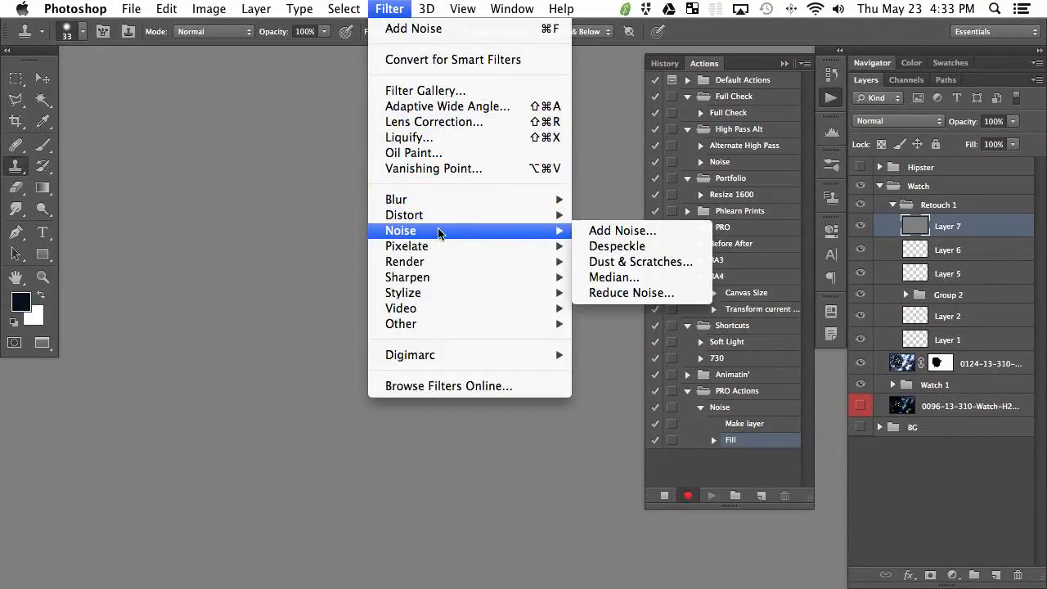
pyautogui.click(622, 231)
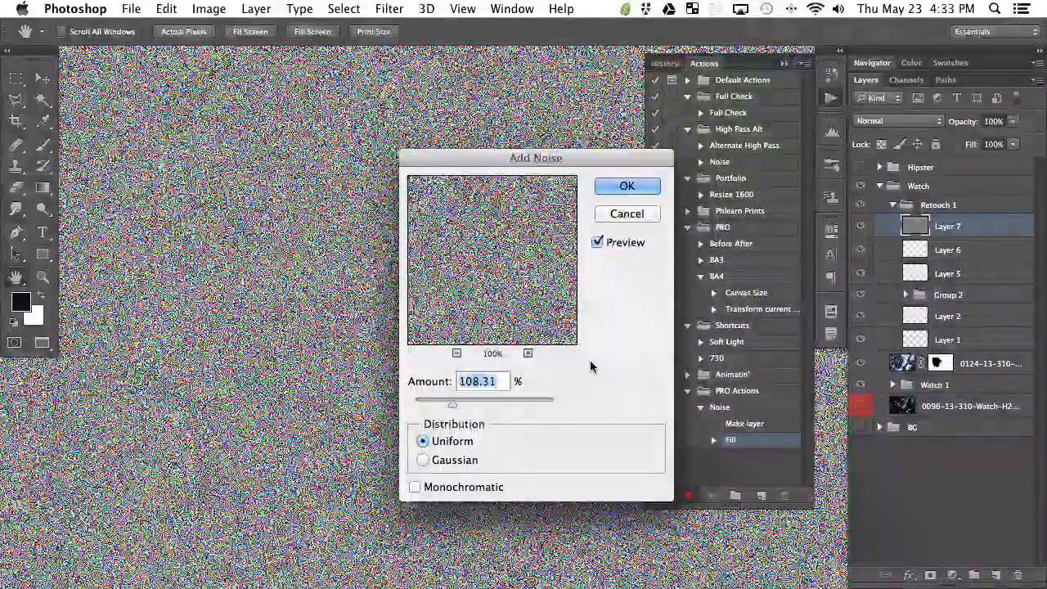
pyautogui.click(626, 186)
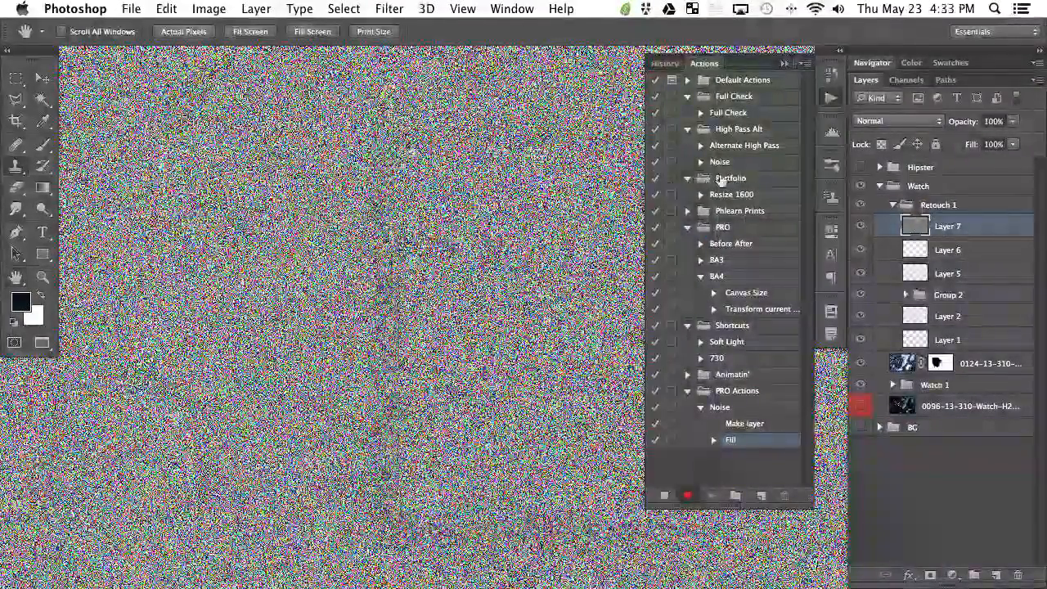
# Partly desaturate the colored noise with a Hue/Saturation adjustment.
pyautogui.press('s')
pyautogui.press('super+u')
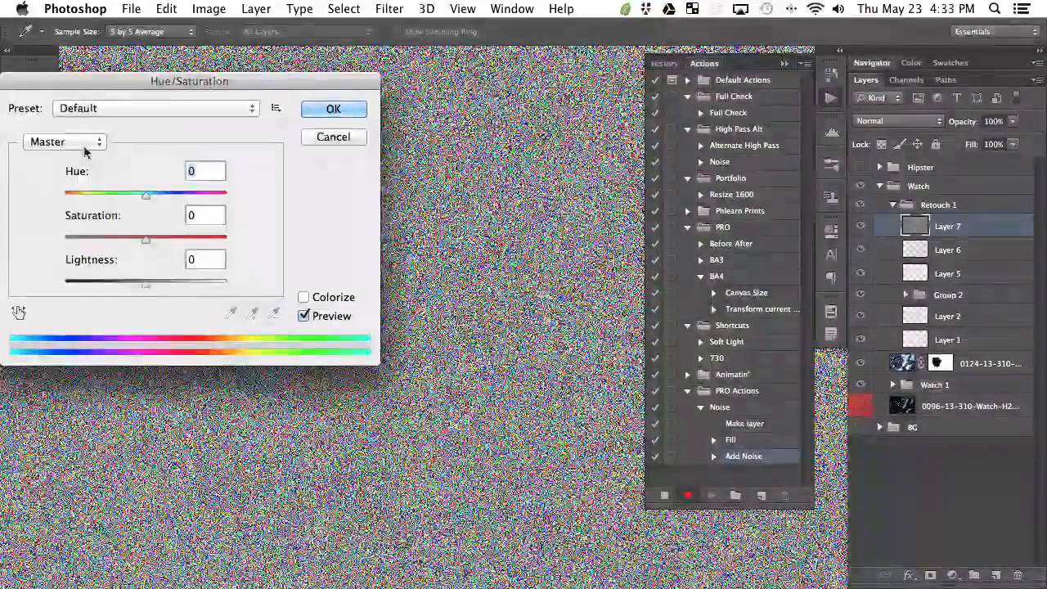
pyautogui.click(94, 238)
pyautogui.moveTo(94, 243); pyautogui.dragTo(108, 239)
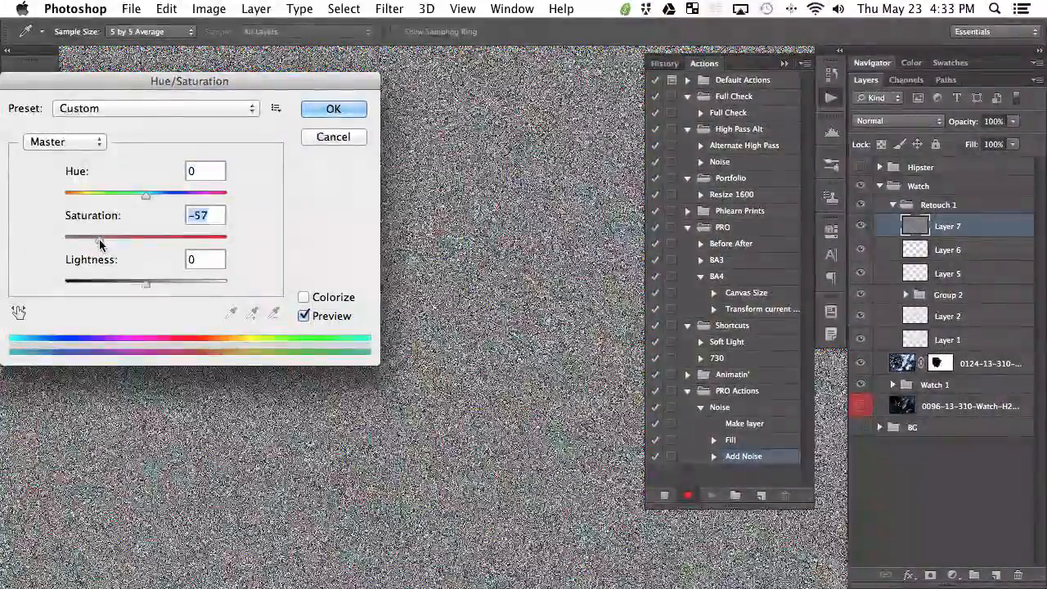
pyautogui.click(333, 109)
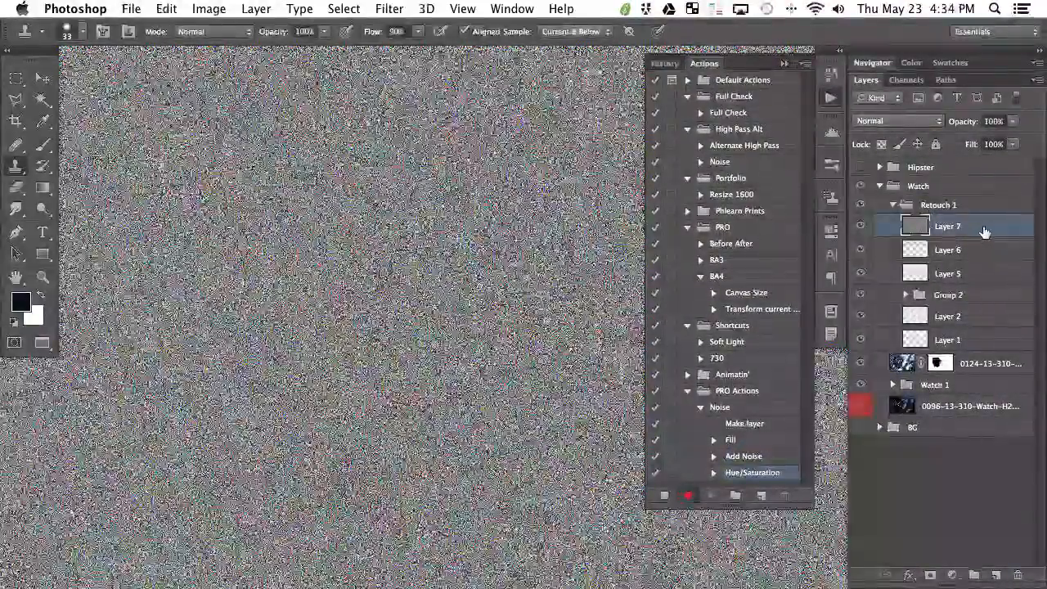
# Set the noise layer's blend mode to Overlay and its opacity to 30% in its layer style.
pyautogui.doubleClick(987, 227)
pyautogui.click(263, 121)
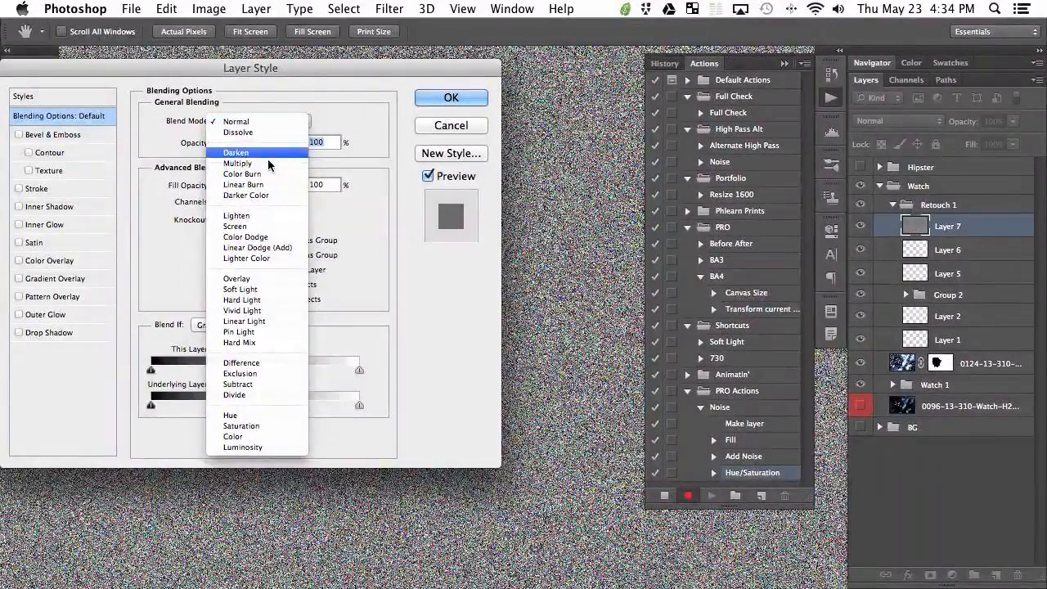
pyautogui.click(254, 281)
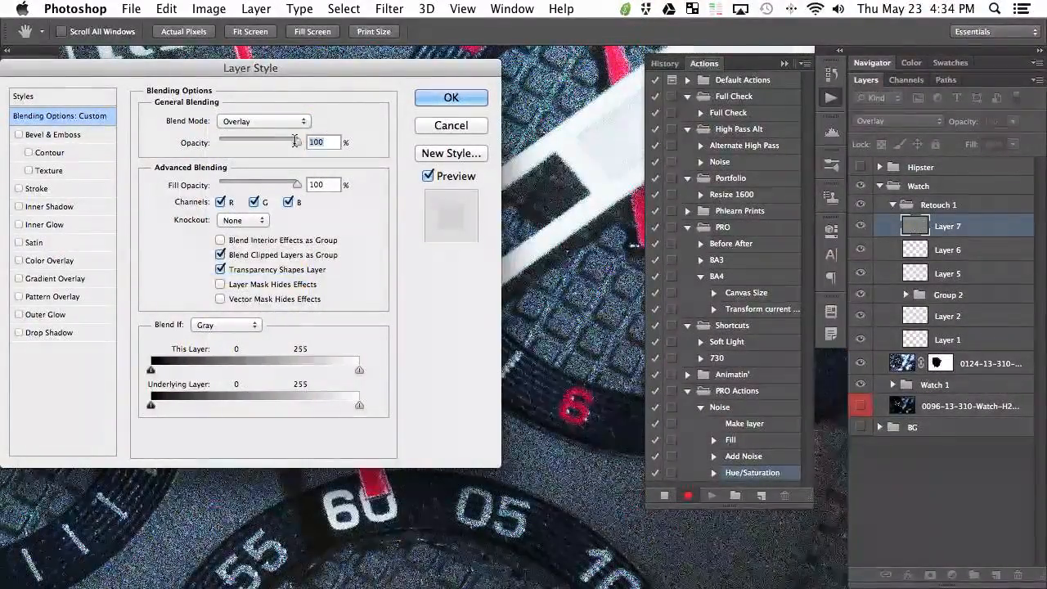
pyautogui.write('30')
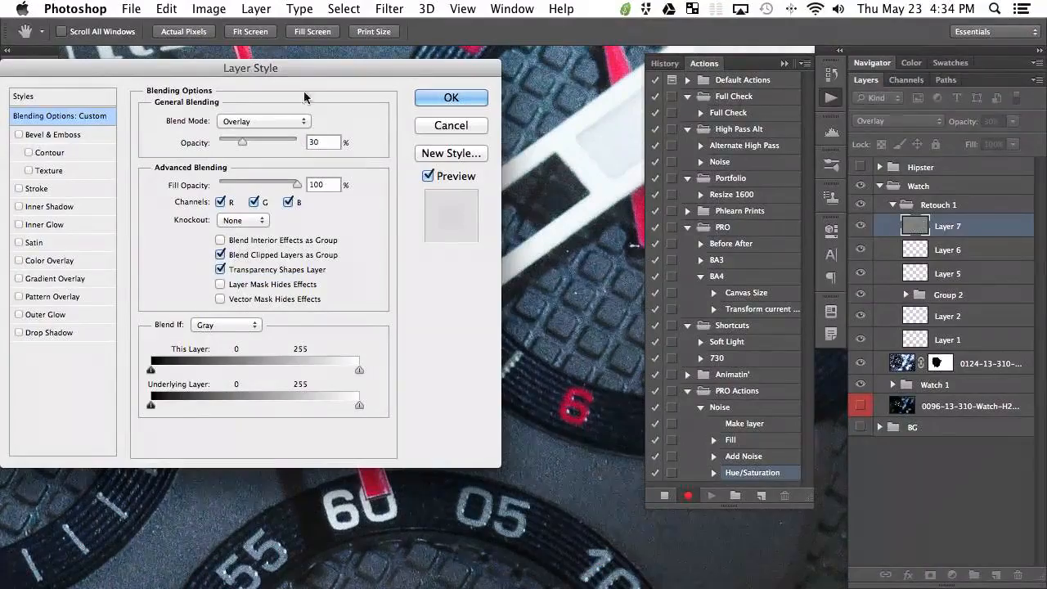
pyautogui.click(449, 99)
# Stop recording, collapse the finished Noise action and delete the noise layer made during recording.
pyautogui.click(664, 495)
pyautogui.click(735, 397)
pyautogui.click(701, 397)
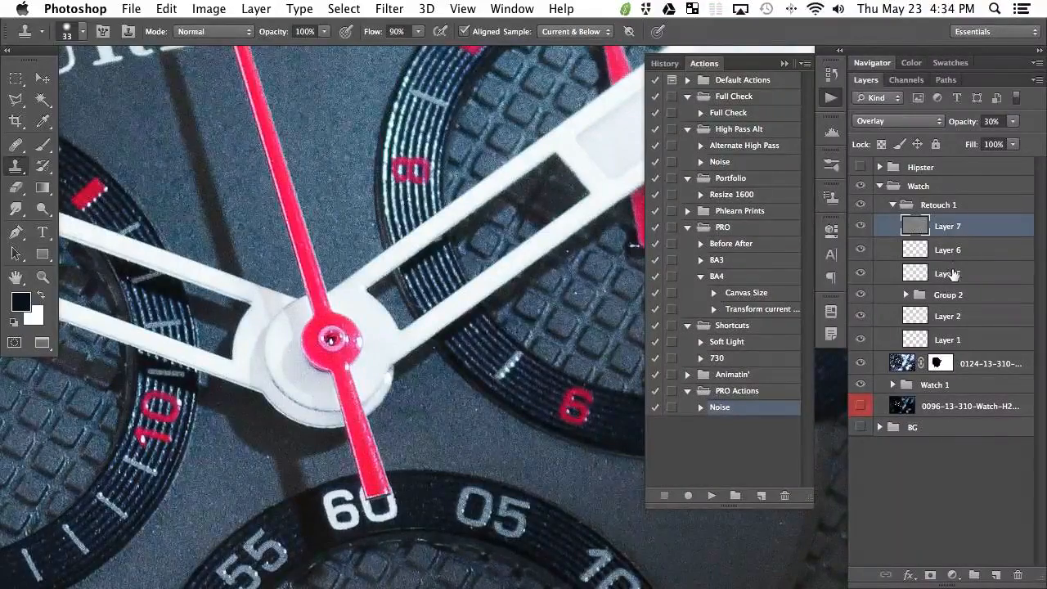
pyautogui.press('Delete')
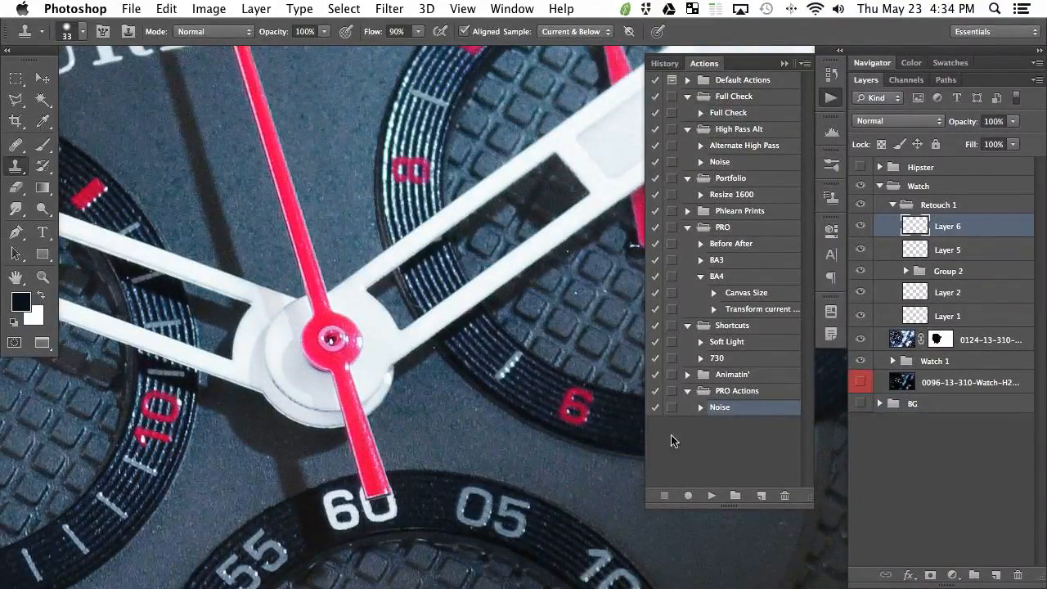
# Test the Noise action, compare the dial with the noise layer hidden and shown, and delete that layer.
pyautogui.click(711, 496)
pyautogui.click(857, 227)
pyautogui.click(857, 227)
pyautogui.click(858, 227)
pyautogui.click(857, 228)
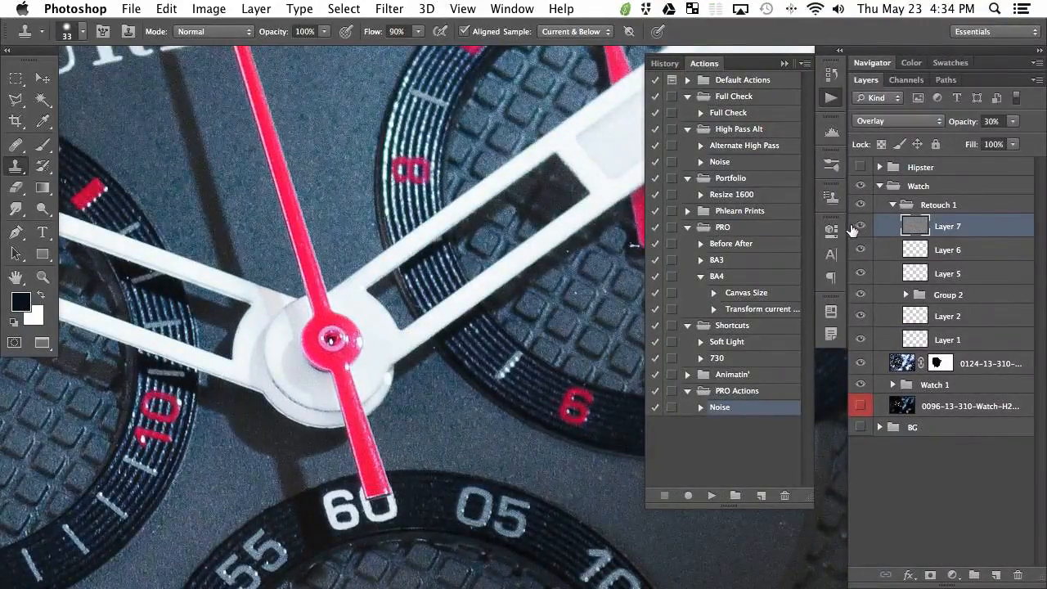
pyautogui.press('Delete')
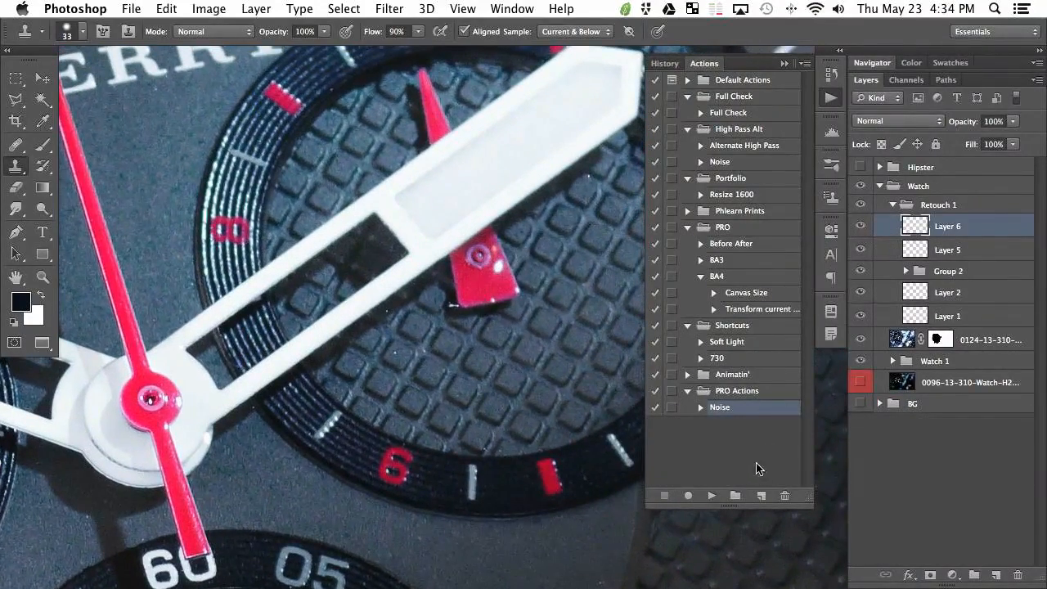
# On Layer 6, paint sampled red over the white glare spot on the right subdial hand's tail with a 19 px brush.
pyautogui.press('b')
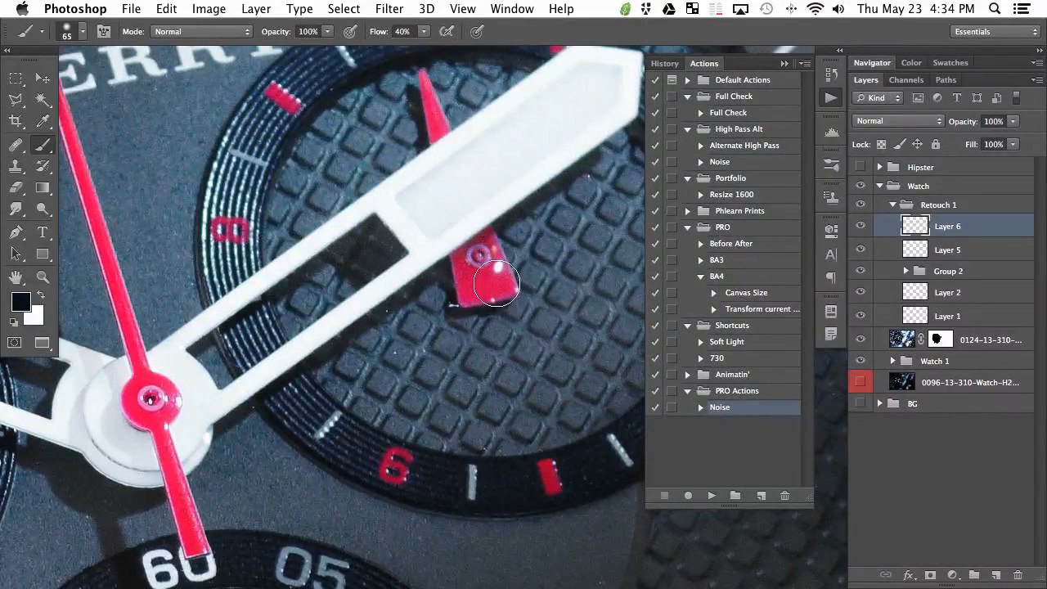
pyautogui.keyDown('alt'); pyautogui.click(501, 268); pyautogui.keyUp('alt')
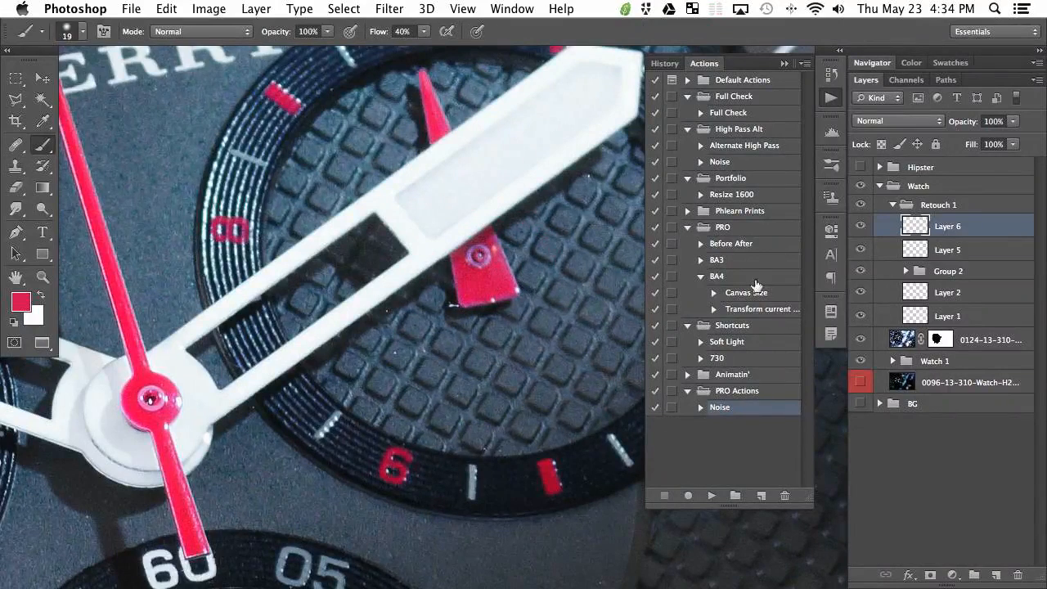
# Run the Noise action, clip its noise layer to Layer 6 and set the noise layer's opacity to 40%.
pyautogui.click(711, 495)
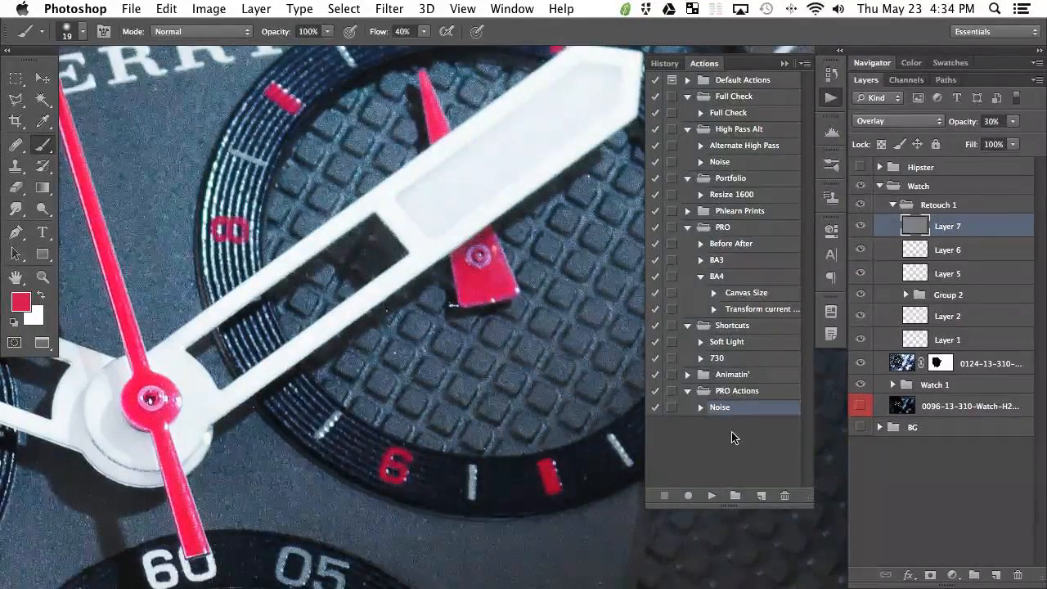
pyautogui.keyDown('alt'); pyautogui.click(910, 234); pyautogui.keyUp('alt')
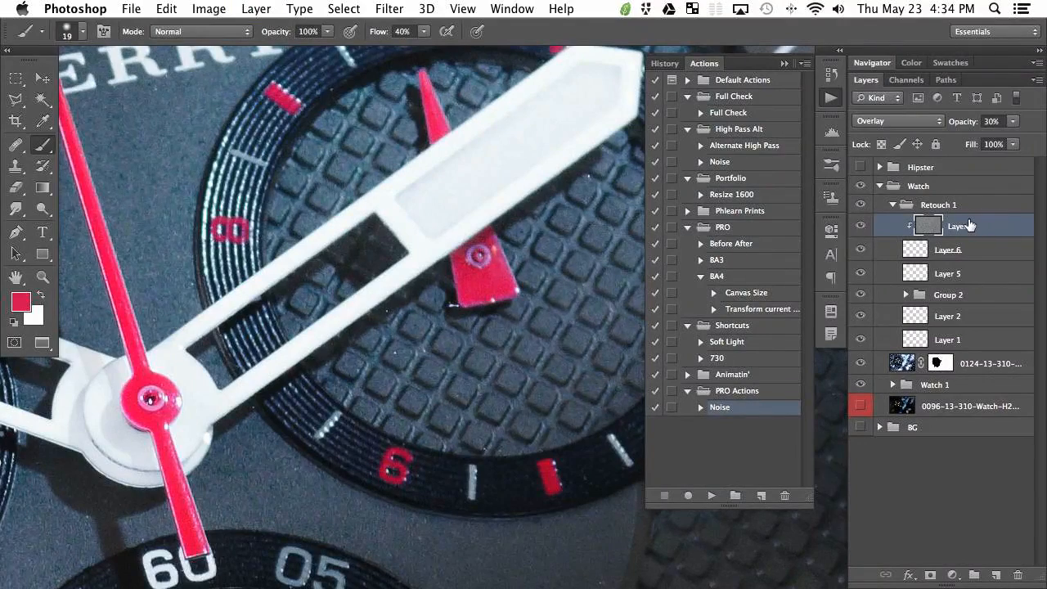
pyautogui.press('v')
pyautogui.press('super+plus')
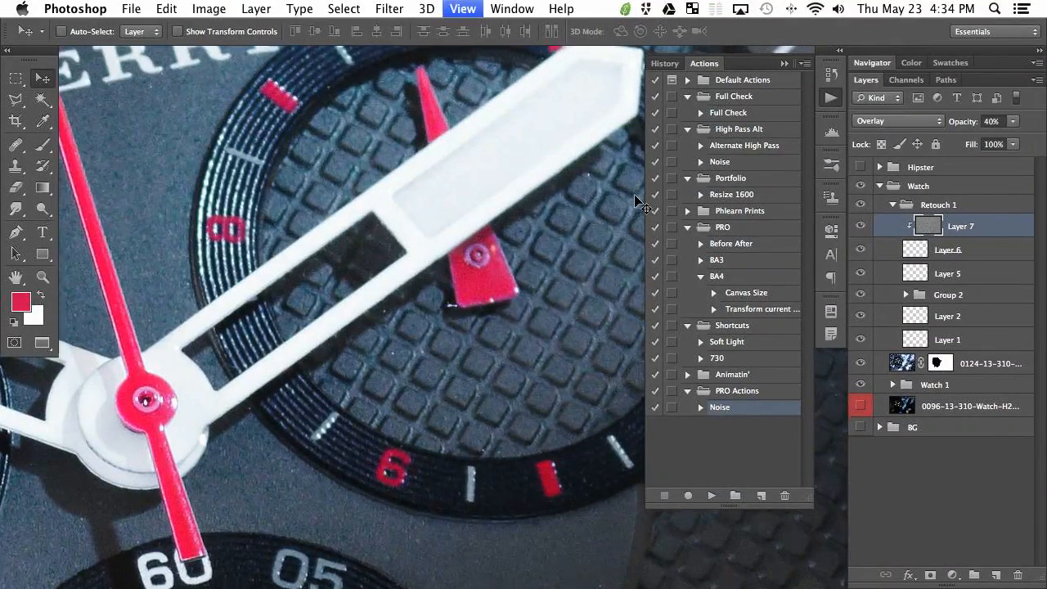
# On Layer 6, paint out the small white streak beside the red hand tail's lower left corner using a small brush at 60% flow.
pyautogui.scroll(3, 530, 228)
pyautogui.press('b')
pyautogui.moveTo(444, 374); pyautogui.dragTo(427, 395)
pyautogui.press('d')
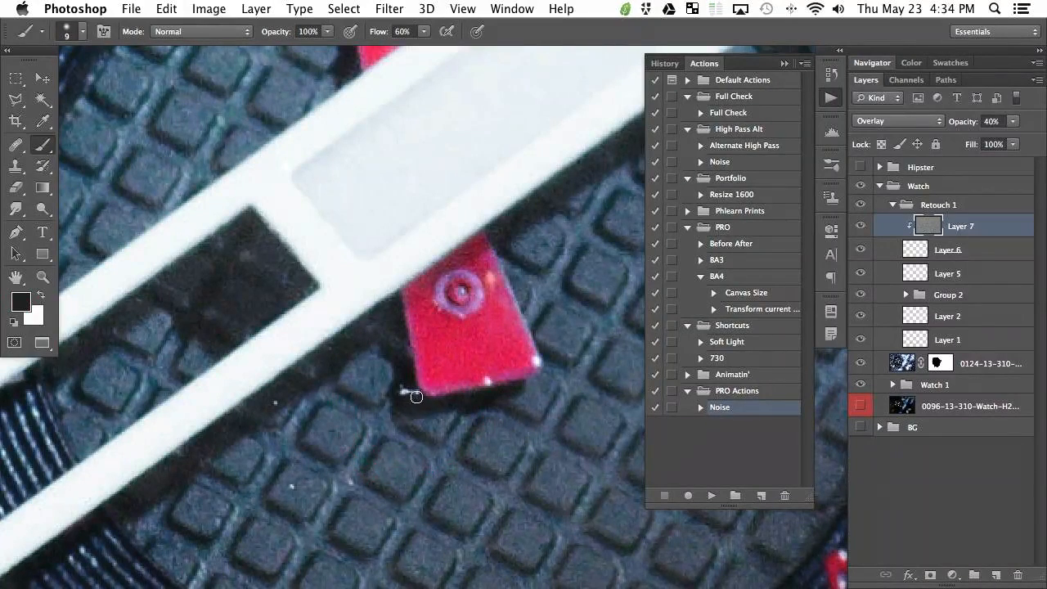
pyautogui.click(978, 251)
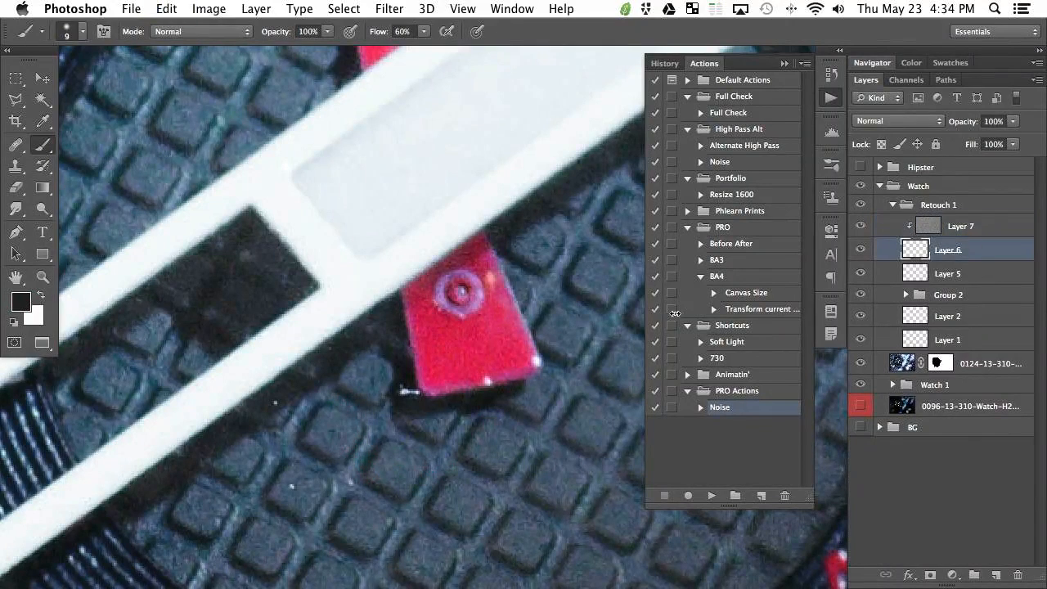
pyautogui.keyDown('alt'); pyautogui.click(427, 385); pyautogui.keyUp('alt')
pyautogui.moveTo(427, 386); pyautogui.dragTo(424, 389)
# Paint sampled reds over the bright spots on the red hand tail's right side, bottom edge and lower right corner.
pyautogui.moveTo(489, 344); pyautogui.dragTo(496, 328)
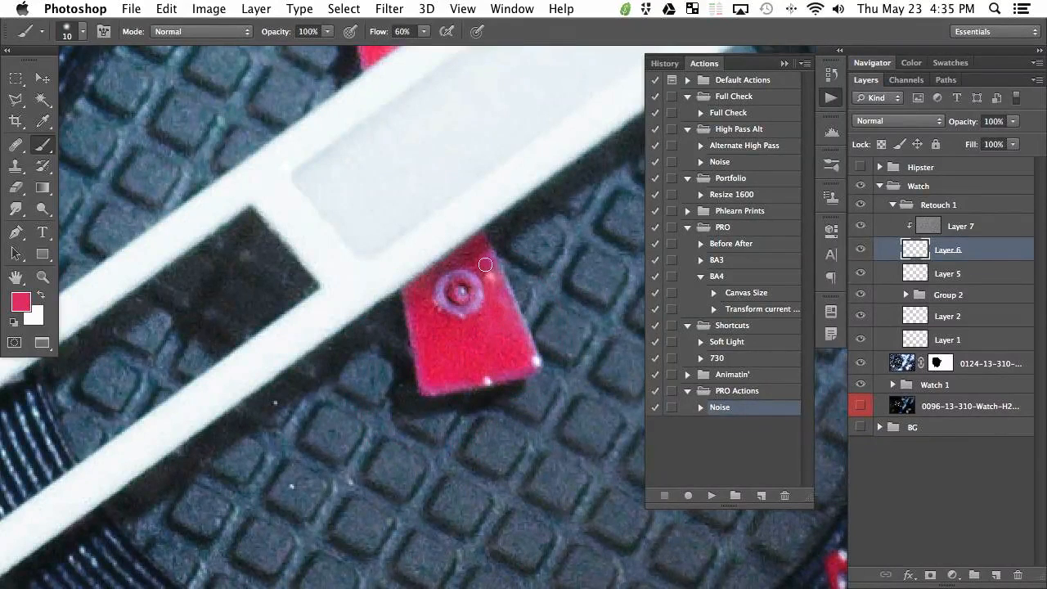
pyautogui.press(']')
pyautogui.moveTo(512, 374); pyautogui.dragTo(503, 378)
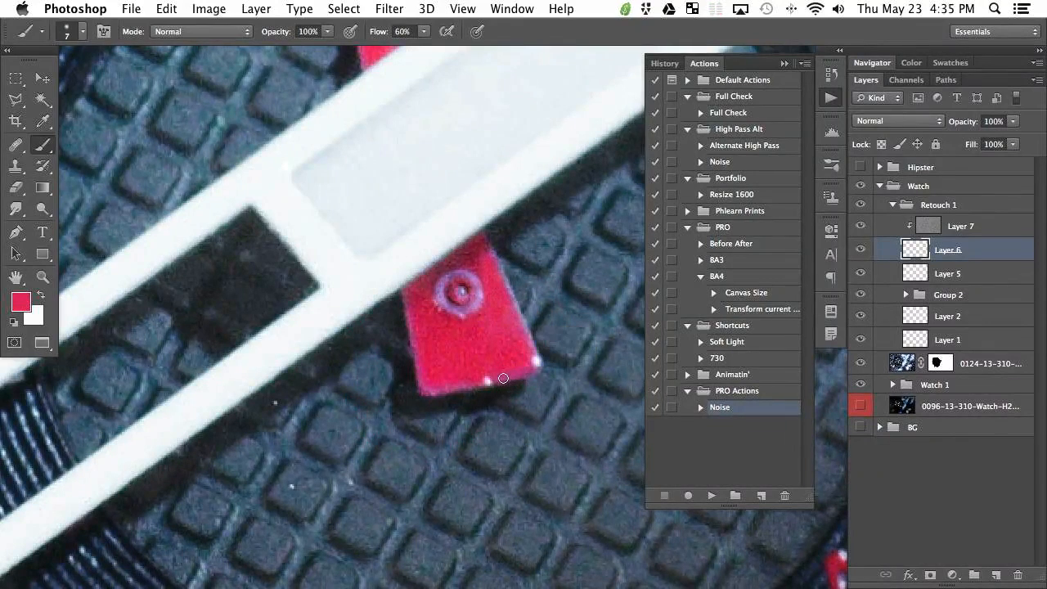
pyautogui.click(489, 381)
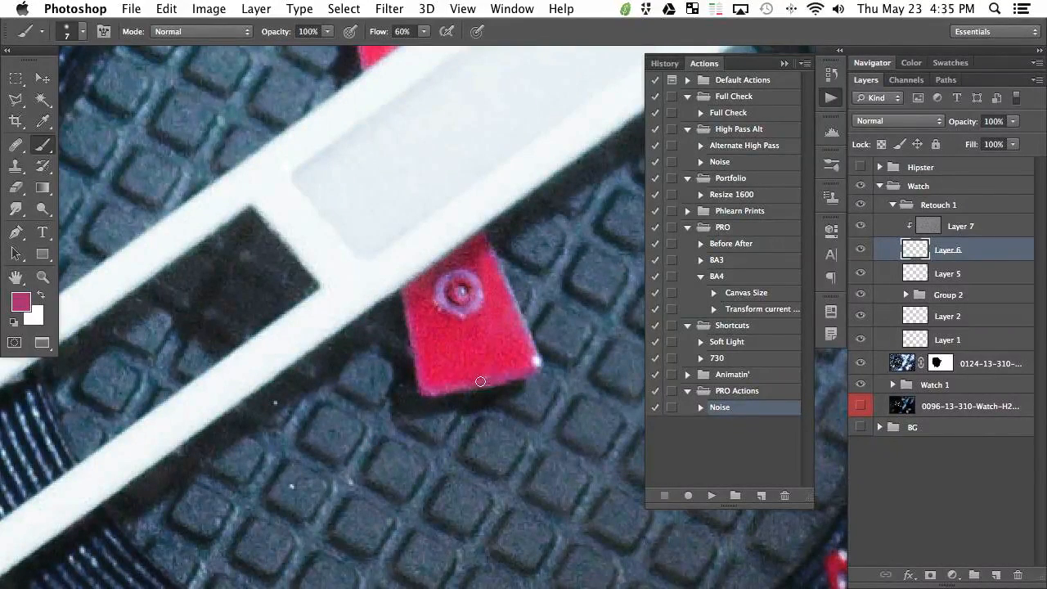
pyautogui.keyDown('alt'); pyautogui.click(528, 371); pyautogui.keyUp('alt')
pyautogui.keyDown('alt'); pyautogui.click(535, 347); pyautogui.keyUp('alt')
pyautogui.keyDown('alt'); pyautogui.click(536, 337); pyautogui.keyUp('alt')
pyautogui.keyDown('alt'); pyautogui.click(534, 372); pyautogui.keyUp('alt')
# Paint sampled surrounding tones over the two white specks on the textured subdial below the white hand with a 7 px brush.
pyautogui.keyDown('alt'); pyautogui.click(288, 405); pyautogui.keyUp('alt')
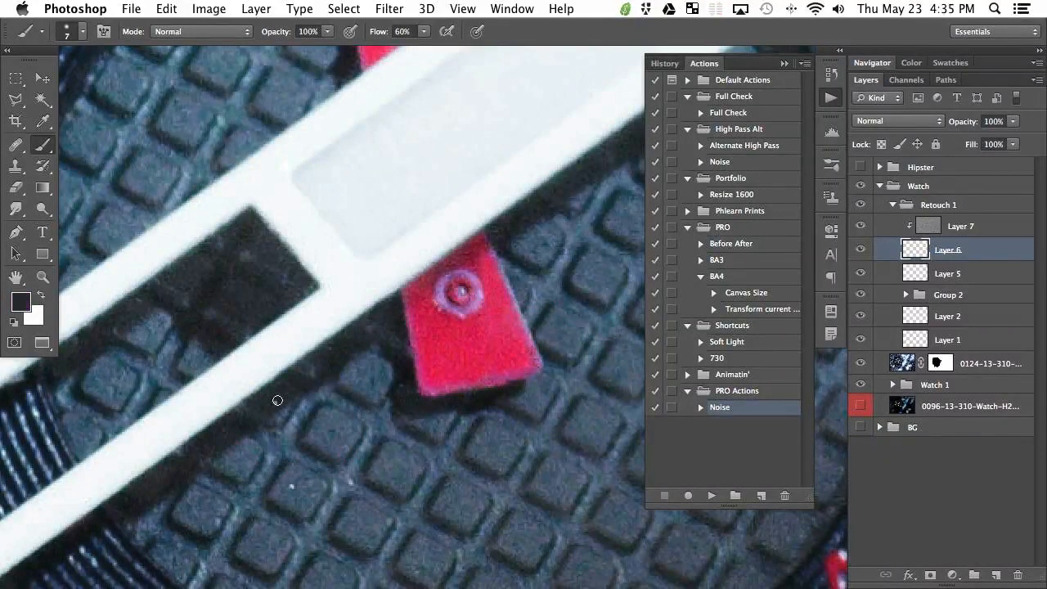
pyautogui.keyDown('alt'); pyautogui.click(295, 485); pyautogui.keyUp('alt')
pyautogui.press('super+minus')
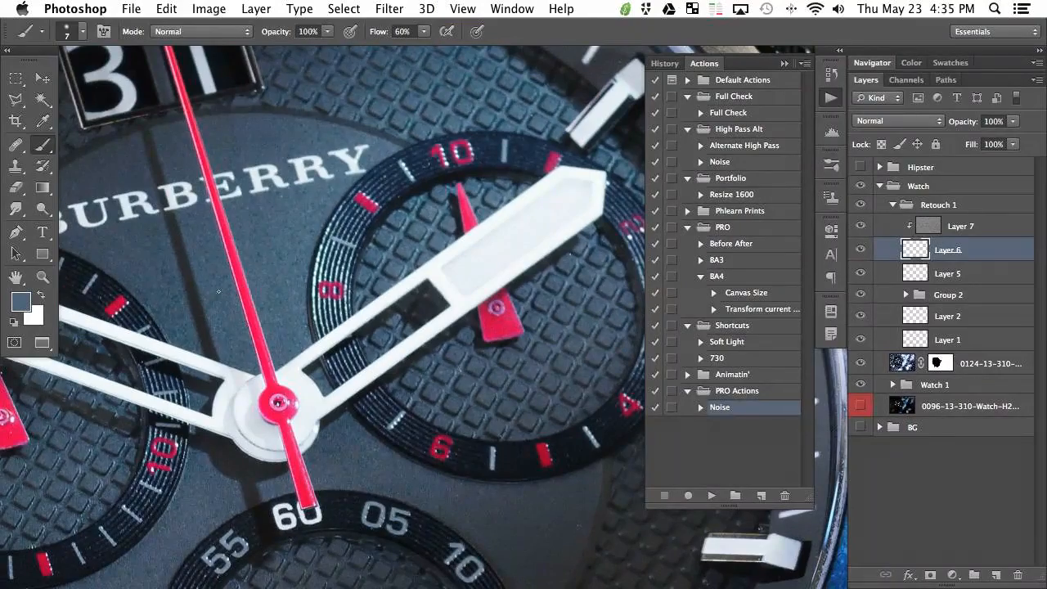
# Set the opacity of the clipped noise layer, Layer 7, to 35%.
pyautogui.press('super+plus')
pyautogui.moveTo(234, 300)
pyautogui.mouseDown()
pyautogui.moveTo(257, 369)
pyautogui.moveTo(514, 280)
pyautogui.moveTo(449, 310)
pyautogui.mouseUp()
pyautogui.moveTo(529, 304); pyautogui.dragTo(485, 305)
pyautogui.moveTo(445, 334)
pyautogui.mouseDown()
pyautogui.moveTo(423, 325)
pyautogui.moveTo(428, 316)
pyautogui.mouseUp()
pyautogui.keyDown('alt'); pyautogui.click(452, 312); pyautogui.keyUp('alt')
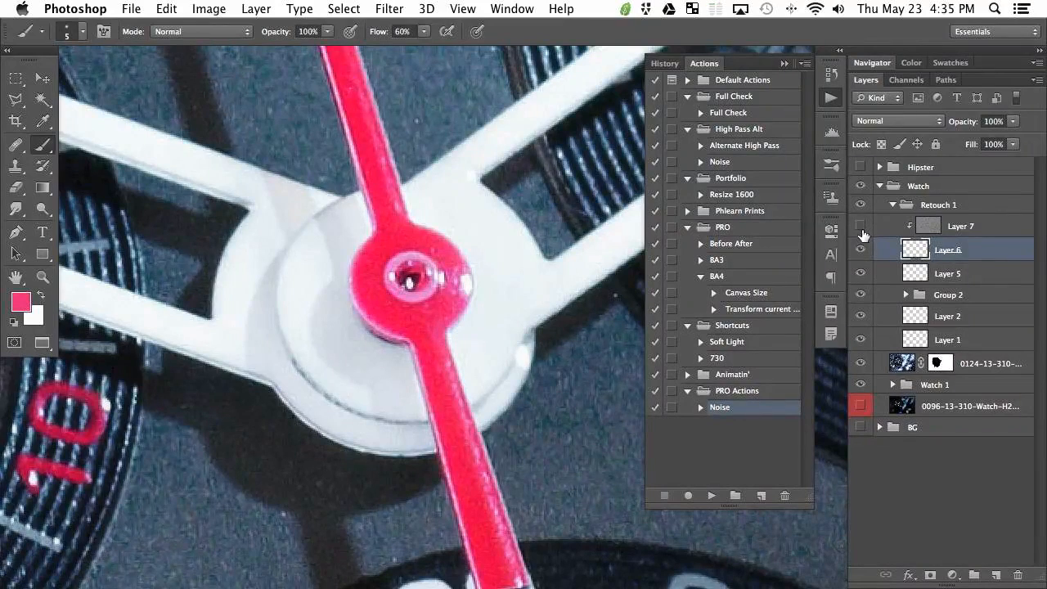
pyautogui.click(974, 227)
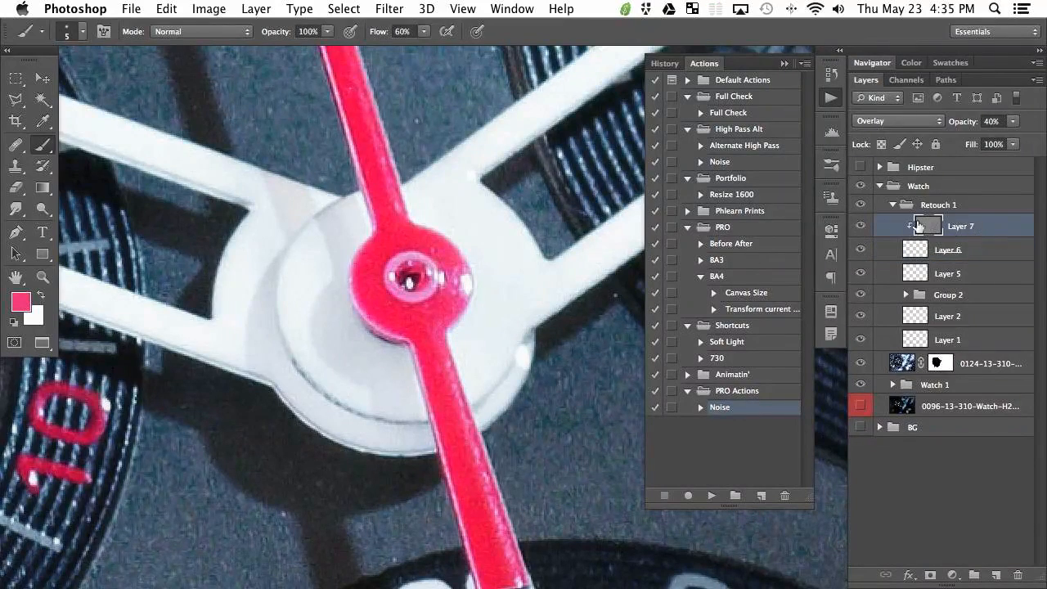
pyautogui.press('v')
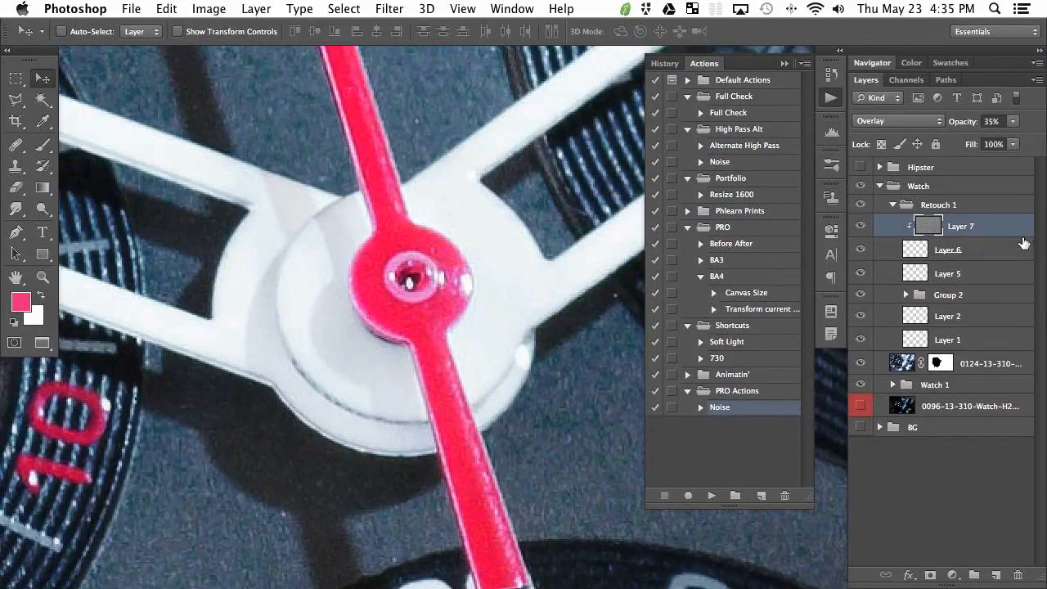
# On Layer 6, paint sampled reds over the bright highlights on the red hub at the centre of the hands.
pyautogui.click(953, 250)
pyautogui.press('b')
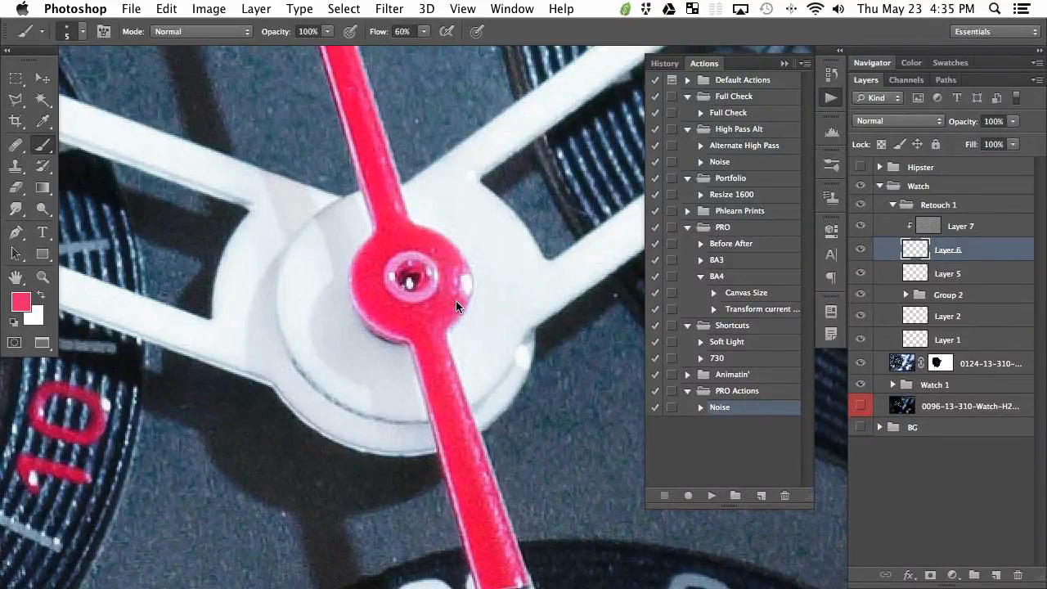
pyautogui.keyDown('alt'); pyautogui.click(446, 256); pyautogui.keyUp('alt')
pyautogui.keyDown('alt'); pyautogui.click(400, 218); pyautogui.keyUp('alt')
pyautogui.keyDown('alt'); pyautogui.click(384, 270); pyautogui.keyUp('alt')
pyautogui.moveTo(385, 270); pyautogui.dragTo(431, 311)
# Paint sampled red over the white highlights around the screw on the left subdial's red hand tail with a 10 px brush.
pyautogui.moveTo(296, 204)
pyautogui.mouseDown()
pyautogui.moveTo(431, 315)
pyautogui.moveTo(357, 313)
pyautogui.moveTo(329, 299)
pyautogui.mouseUp()
pyautogui.click(390, 320)
pyautogui.keyDown('alt'); pyautogui.click(388, 320); pyautogui.keyUp('alt')
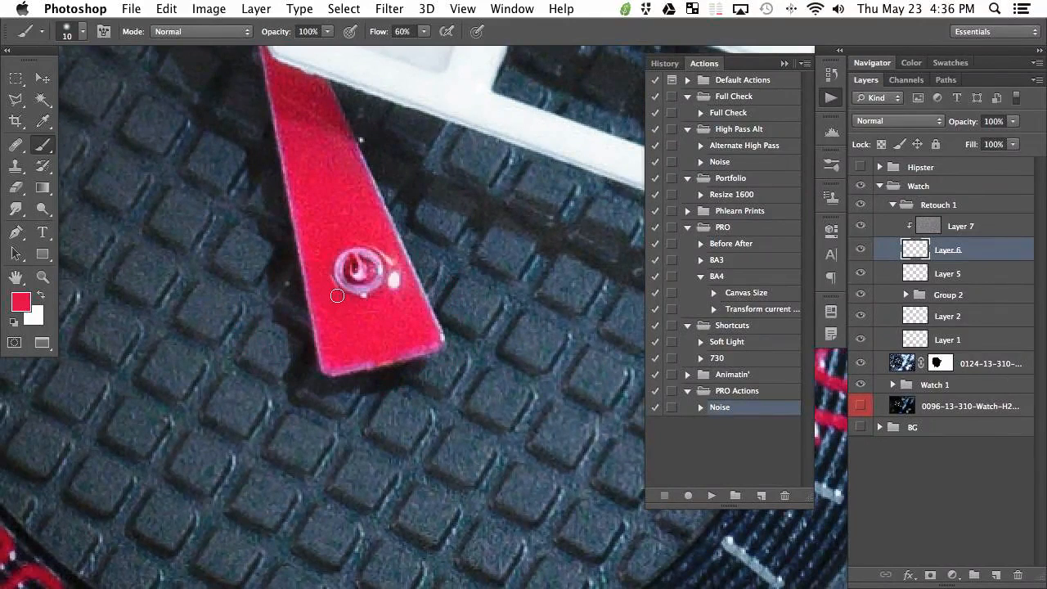
pyautogui.keyDown('alt'); pyautogui.click(395, 299); pyautogui.keyUp('alt')
pyautogui.moveTo(393, 294)
pyautogui.mouseDown()
pyautogui.moveTo(391, 263)
pyautogui.moveTo(363, 235)
pyautogui.mouseUp()
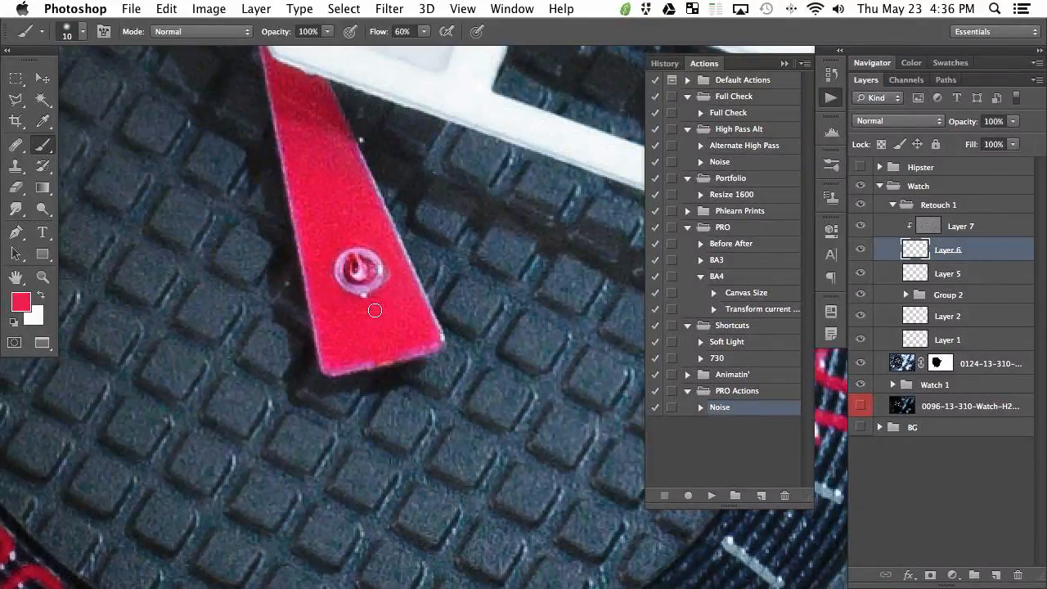
# Touch up the bright lower end of the red second hand above the 60 marker with sampled pink and a 5 px brush.
pyautogui.moveTo(495, 197)
pyautogui.mouseDown()
pyautogui.moveTo(408, 342)
pyautogui.moveTo(108, 271)
pyautogui.mouseUp()
pyautogui.moveTo(483, 352); pyautogui.dragTo(82, 245)
pyautogui.moveTo(239, 205); pyautogui.dragTo(307, 425)
pyautogui.moveTo(294, 225)
pyautogui.mouseDown()
pyautogui.moveTo(369, 508)
pyautogui.moveTo(306, 369)
pyautogui.moveTo(328, 354)
pyautogui.moveTo(281, 346)
pyautogui.moveTo(248, 233)
pyautogui.mouseUp()
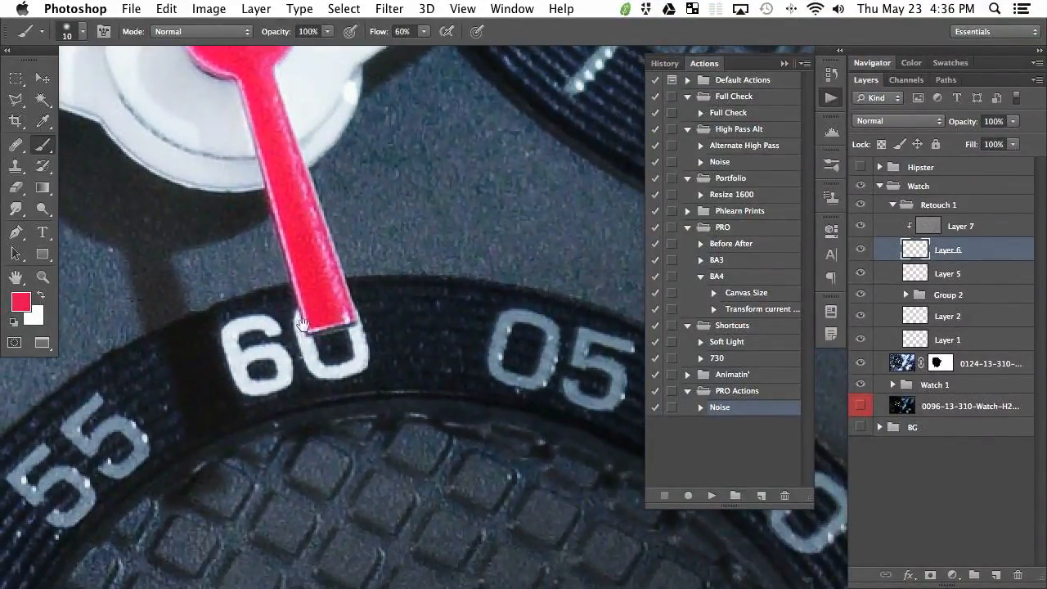
pyautogui.keyDown('ctrl'); pyautogui.keyDown('alt'); pyautogui.moveTo(353, 310); pyautogui.dragTo(347, 314); pyautogui.keyUp('alt'); pyautogui.keyUp('ctrl')
pyautogui.keyDown('alt'); pyautogui.click(344, 317); pyautogui.keyUp('alt')
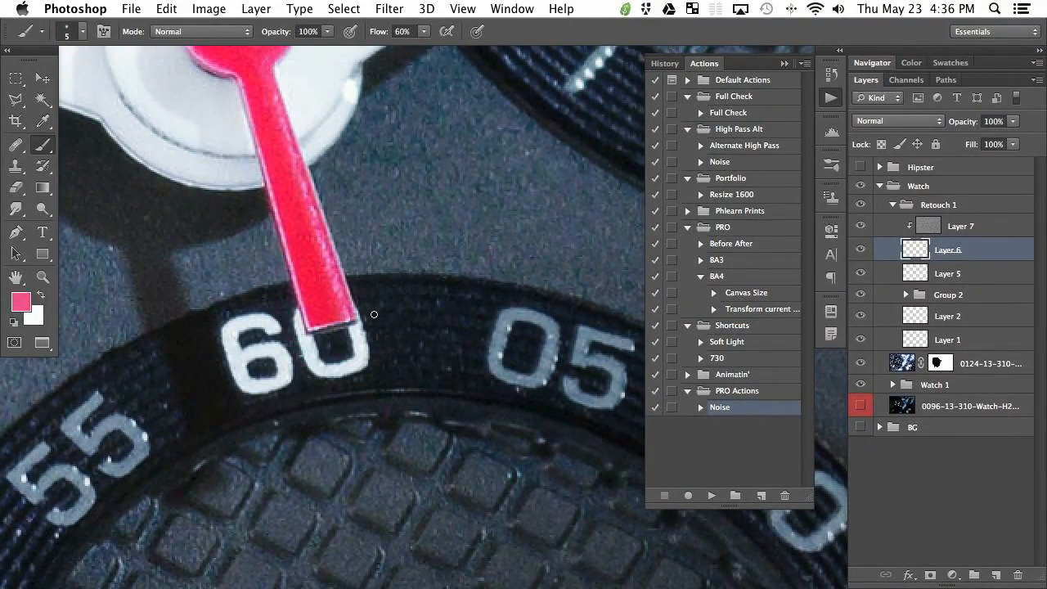
# Collapse the list of recorded actions so it no longer covers the watch dial.
pyautogui.press('super+minus')
pyautogui.press('super+minus')
pyautogui.moveTo(348, 174)
pyautogui.mouseDown()
pyautogui.moveTo(357, 257)
pyautogui.moveTo(379, 257)
pyautogui.mouseUp()
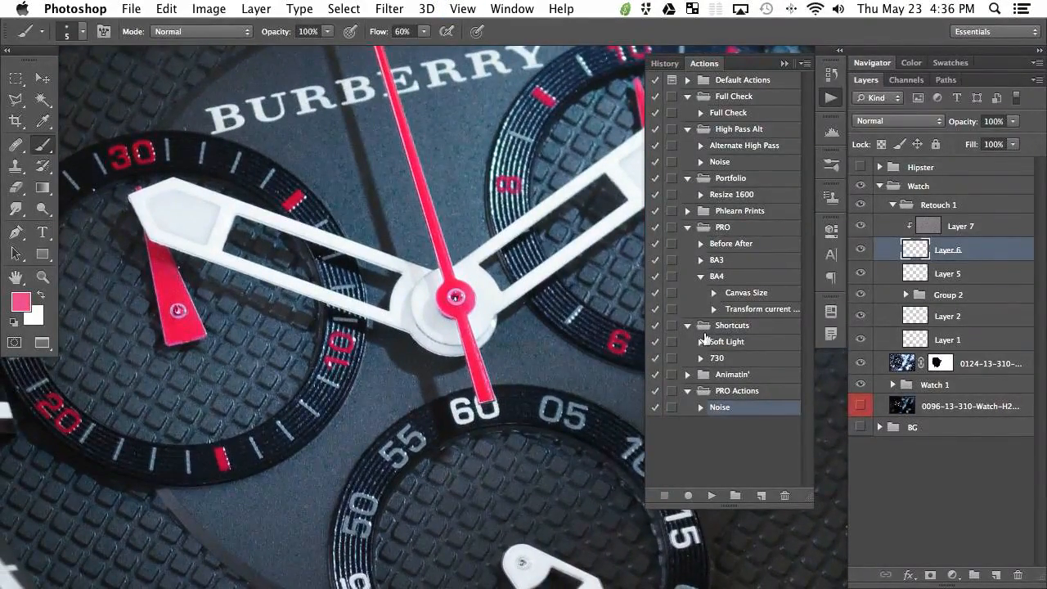
pyautogui.click(833, 99)
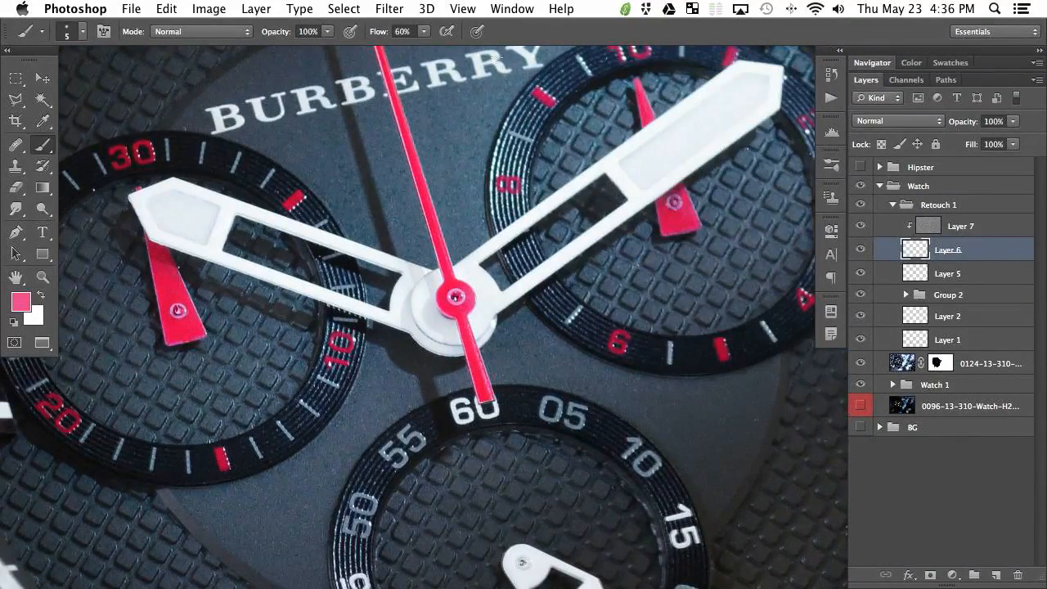
pyautogui.click(507, 8)
pyautogui.click(530, 123)
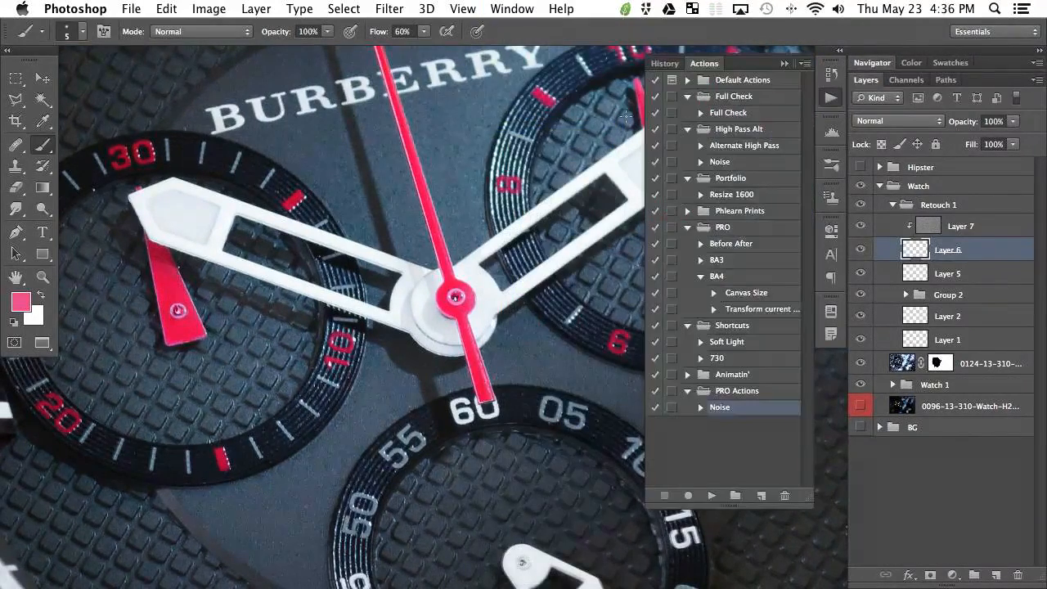
pyautogui.click(831, 99)
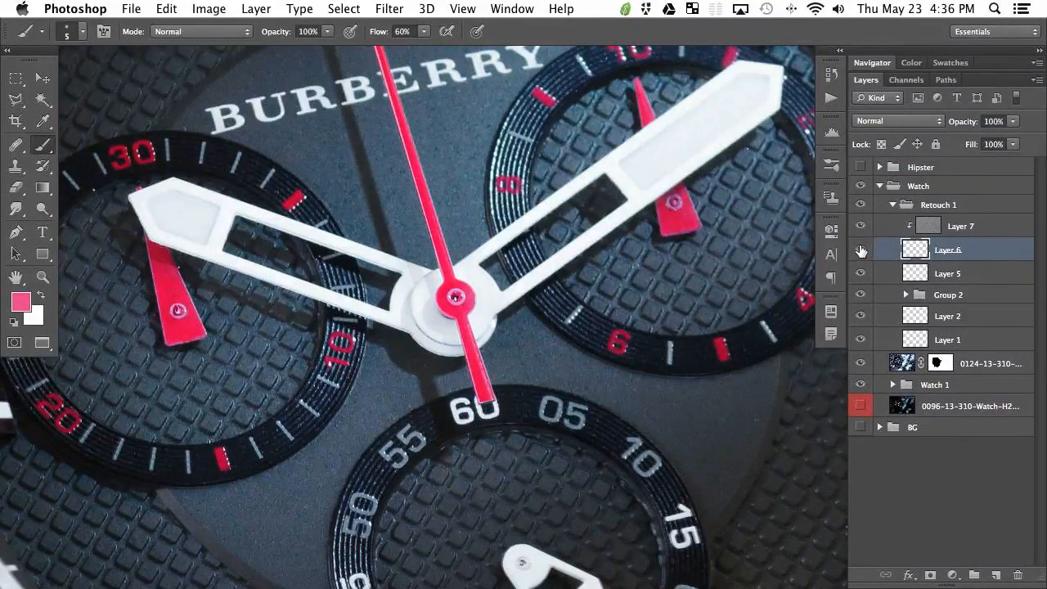
# Compare the dial with and without the painted corrections on Layer 6.
pyautogui.click(860, 251)
pyautogui.click(860, 251)
pyautogui.click(860, 251)
pyautogui.click(859, 252)
pyautogui.click(858, 254)
pyautogui.click(859, 253)
pyautogui.click(859, 252)
pyautogui.click(860, 252)
# Retouch the white speck beside the left subdial's red hand tail with a dark tone sampled from next to it.
pyautogui.scroll(3, 474, 225)
pyautogui.scroll(2, 385, 269)
pyautogui.hscroll(-5, 578, 335)
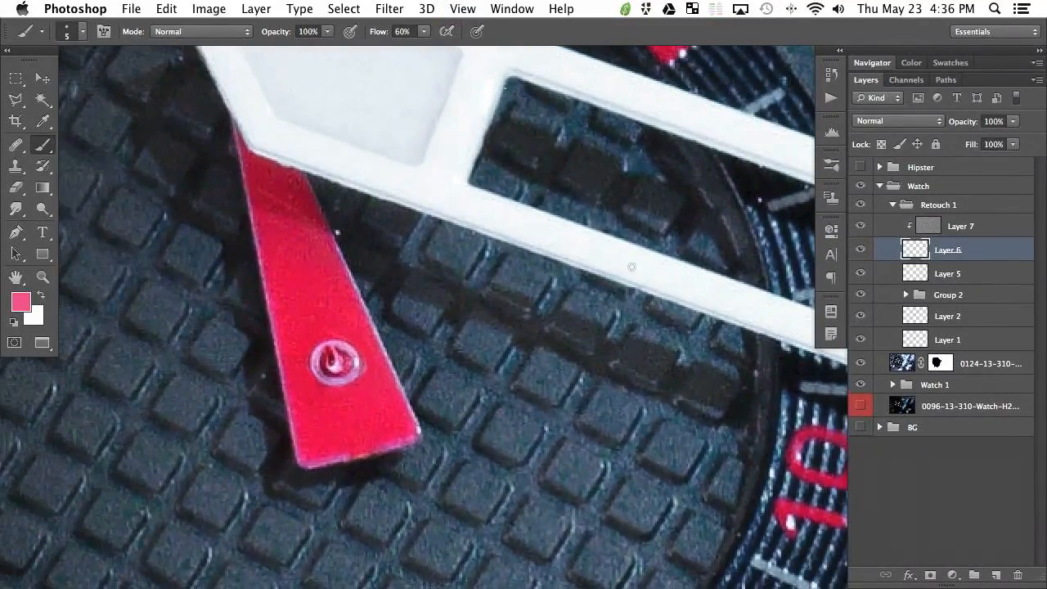
pyautogui.keyDown('alt'); pyautogui.click(351, 244); pyautogui.keyUp('alt')
# Examine the dial from the date window to the subdials for remaining specks and uneven areas.
pyautogui.scroll(-3, 527, 243)
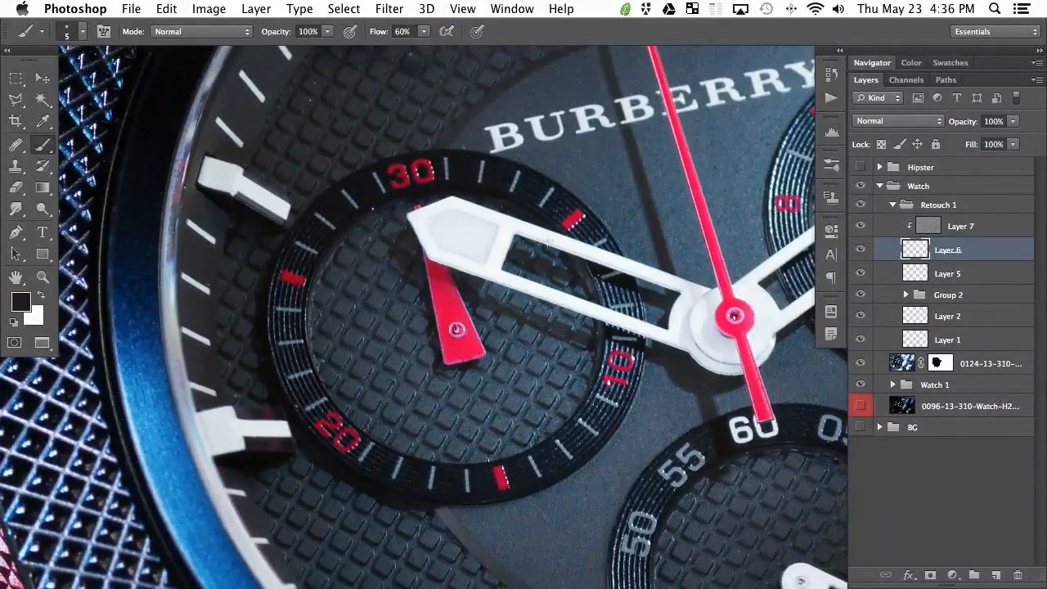
pyautogui.hscroll(8, 510, 362)
pyautogui.scroll(-6, 511, 363)
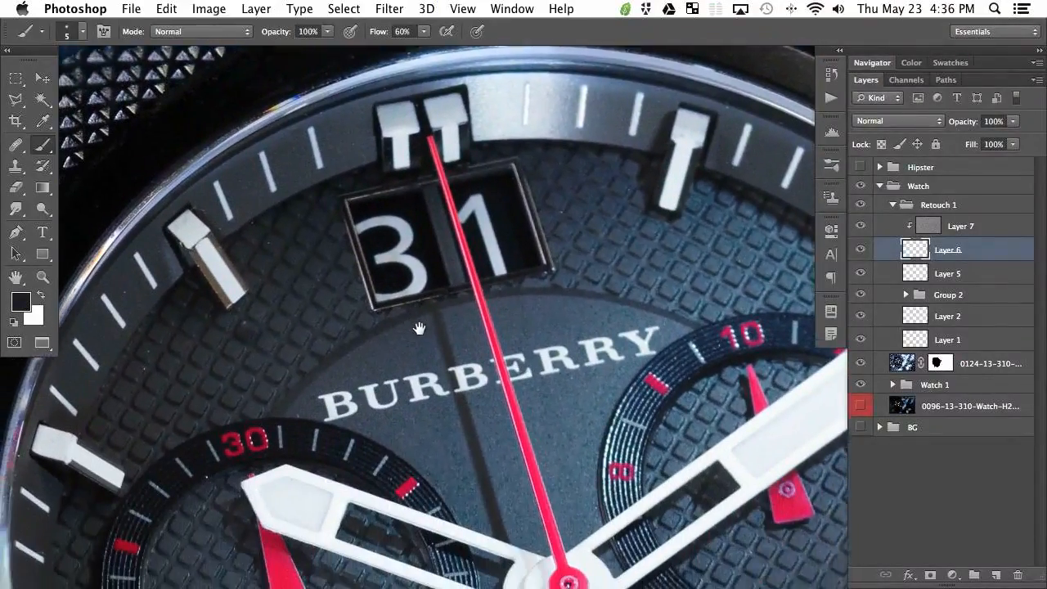
pyautogui.scroll(-3, 377, 275)
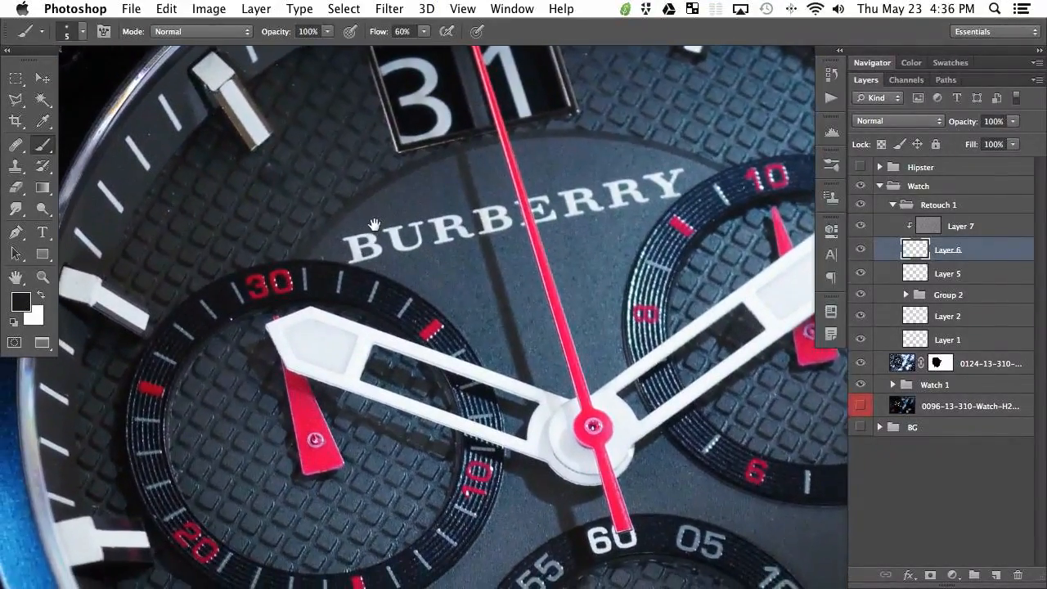
pyautogui.scroll(6, 384, 286)
pyautogui.hscroll(-4, 385, 286)
pyautogui.hscroll(5, 425, 349)
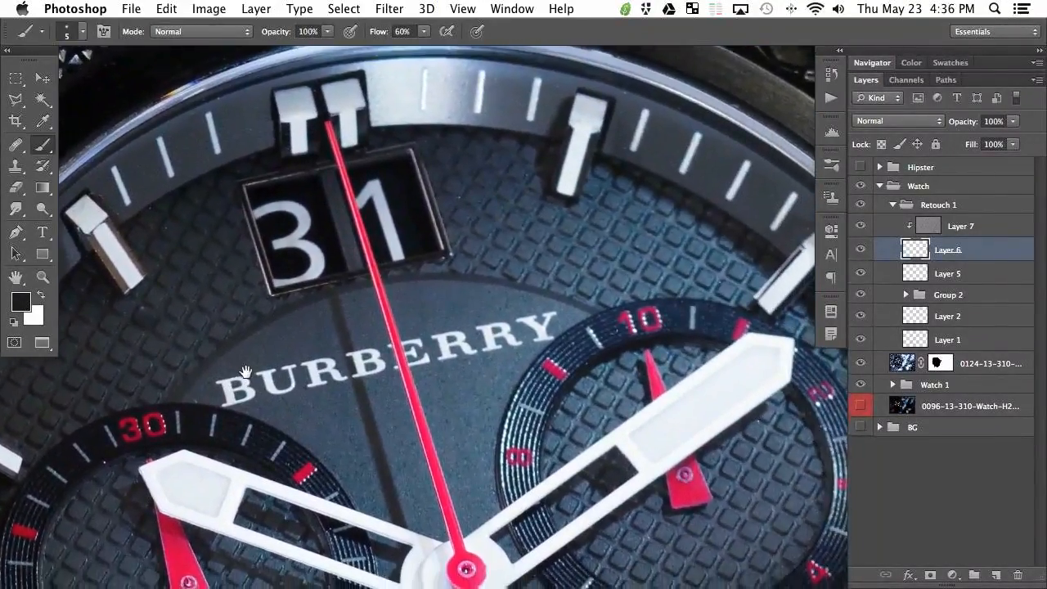
pyautogui.scroll(-6, 429, 348)
pyautogui.scroll(-3, 436, 346)
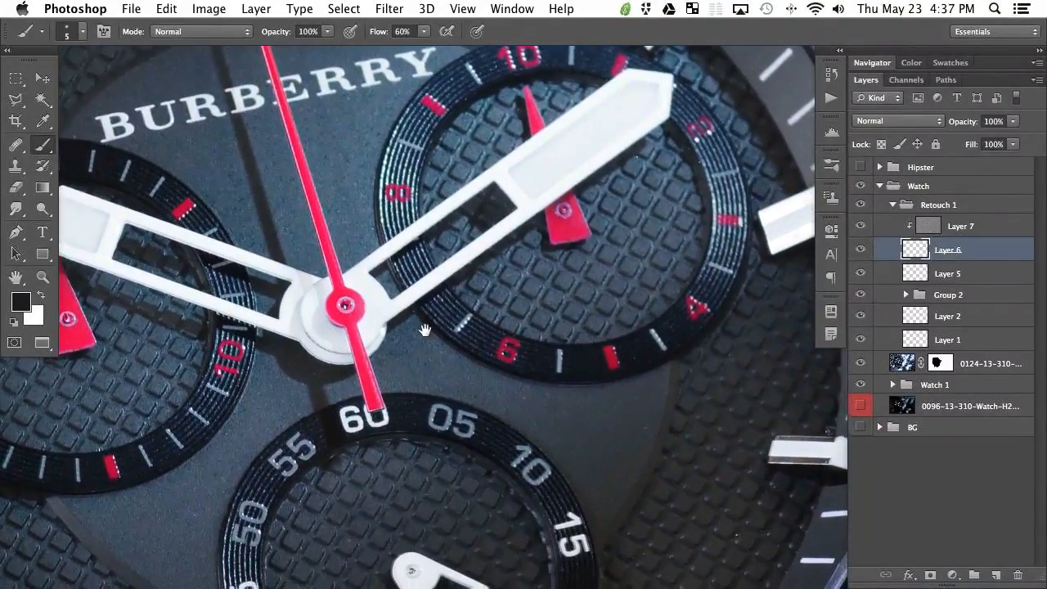
pyautogui.scroll(10, 523, 393)
pyautogui.hscroll(-10, 524, 393)
pyautogui.moveTo(612, 462); pyautogui.dragTo(619, 469)
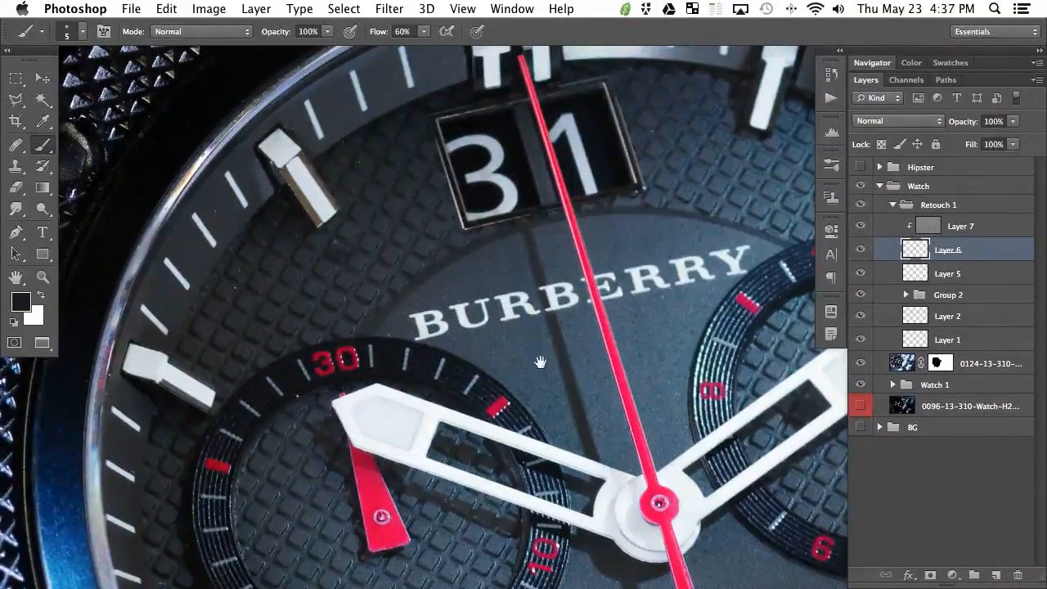
pyautogui.press('super+equal')
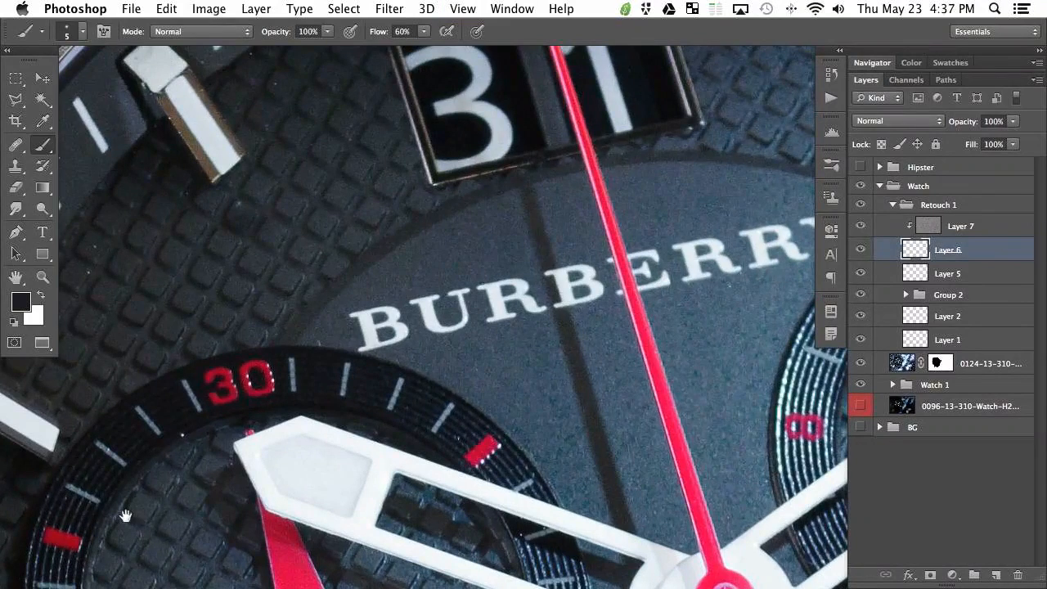
# Group Layer 6 and Layer 7 and name the group "Noise paint".
pyautogui.scroll(3, 339, 285)
pyautogui.hscroll(-5, 339, 286)
pyautogui.keyDown('shift'); pyautogui.click(982, 227); pyautogui.keyUp('shift')
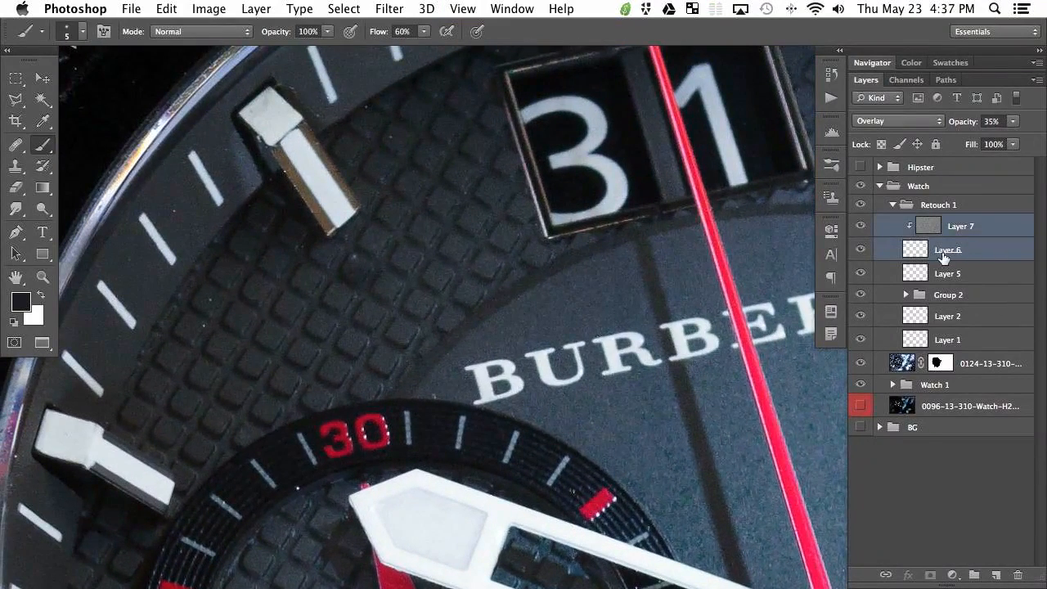
pyautogui.press('super+g')
pyautogui.doubleClick(948, 224)
pyautogui.write('N')
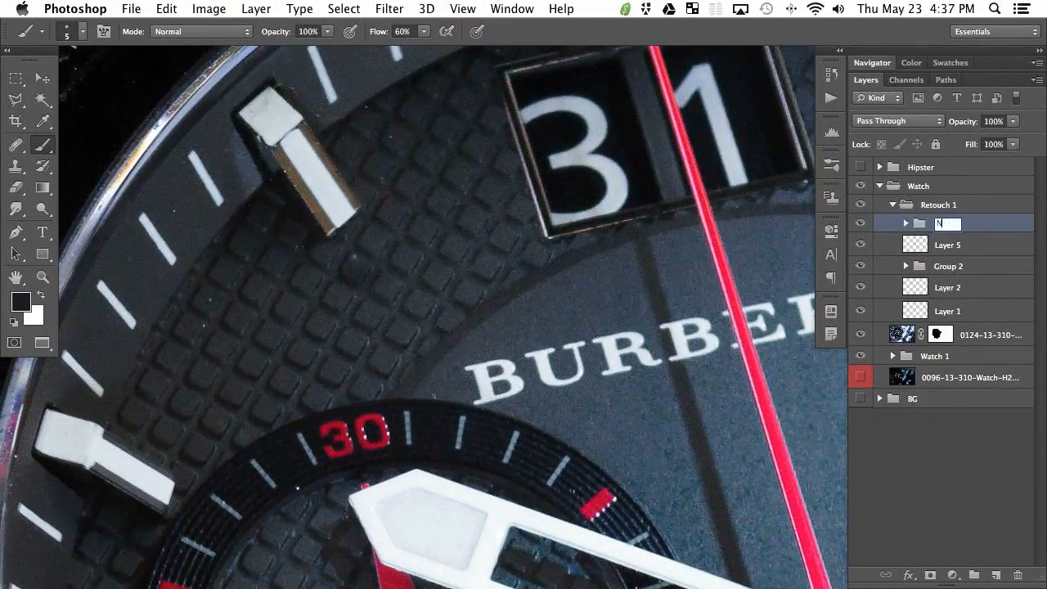
pyautogui.write('oise paint')
pyautogui.press('Return')
# Add a layer above the Noise paint group and clone clean texture over the blemishes below the upper-left hour marker at 90% flow.
pyautogui.press('super+shift+alt+n')
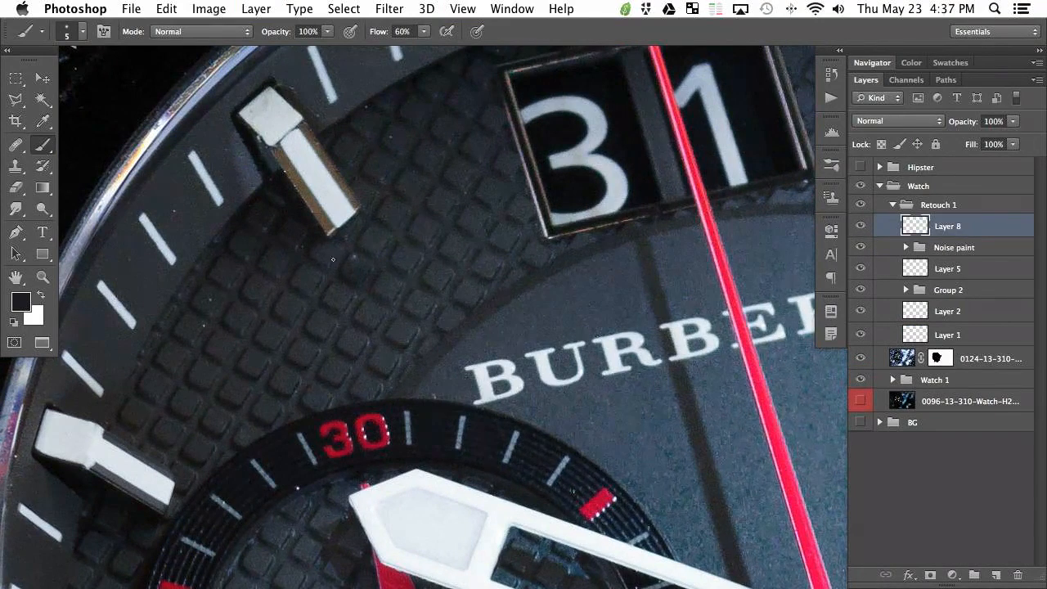
pyautogui.press('s')
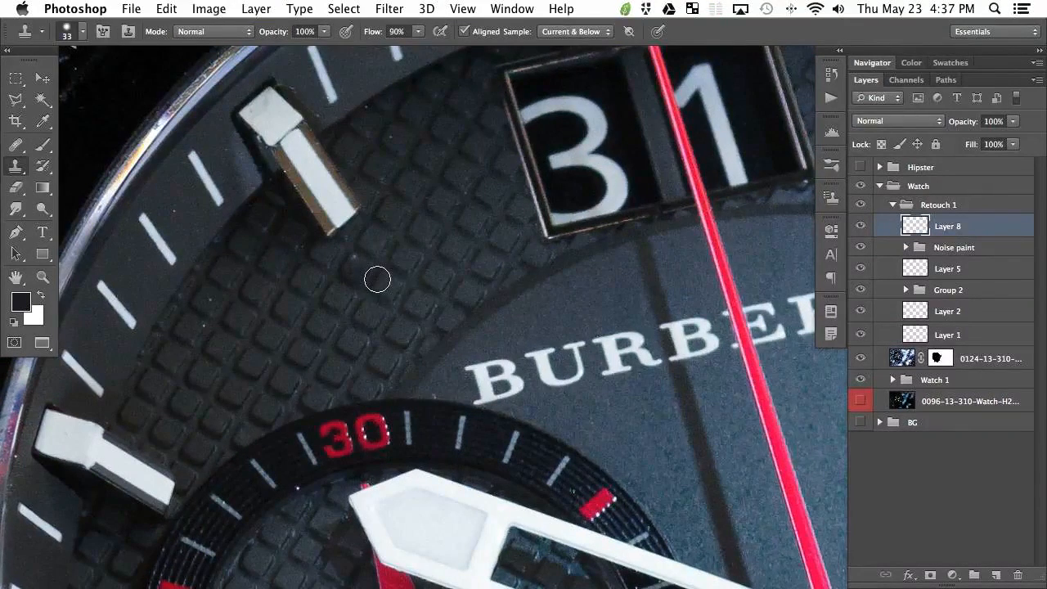
pyautogui.moveTo(417, 271); pyautogui.dragTo(434, 273)
pyautogui.moveTo(339, 281)
pyautogui.mouseDown()
pyautogui.moveTo(363, 273)
pyautogui.moveTo(351, 263)
pyautogui.moveTo(416, 326)
pyautogui.moveTo(343, 281)
pyautogui.moveTo(383, 287)
pyautogui.mouseUp()
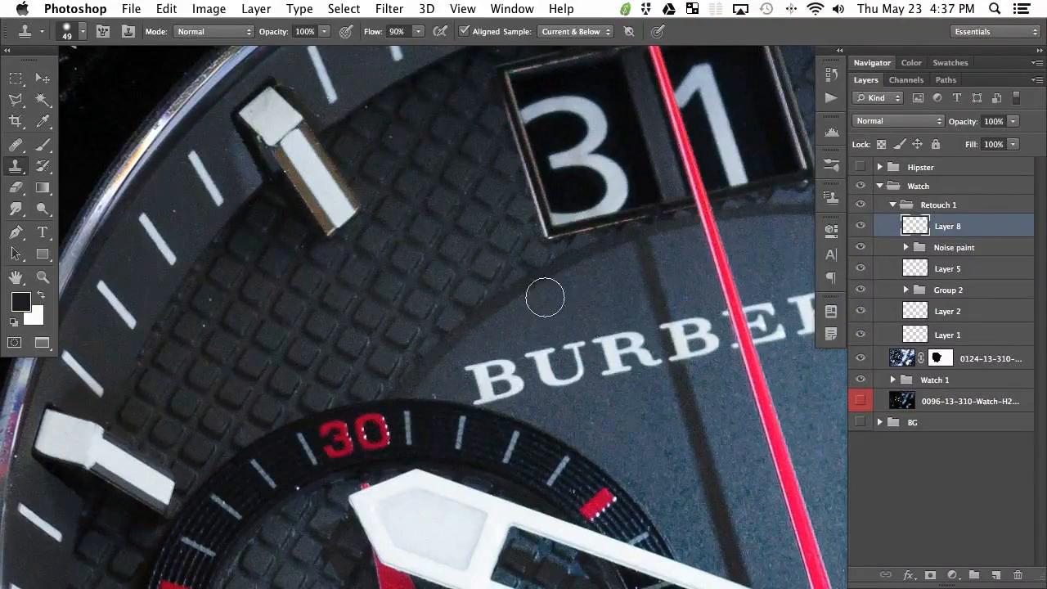
# Compare the textured dial with and without the cloned repairs on Layer 8.
pyautogui.click(859, 225)
pyautogui.click(859, 226)
pyautogui.click(859, 226)
pyautogui.click(859, 226)
pyautogui.press('v')
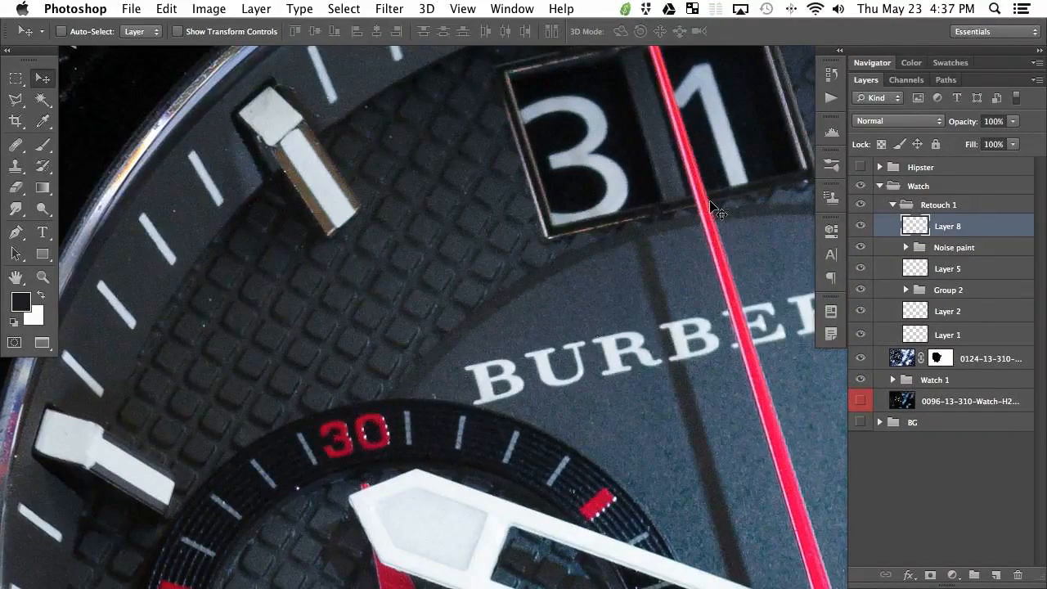
# Collapse the Retouch 1 group and compare the watch with and without all of its retouching.
pyautogui.press('super+minus')
pyautogui.press('super+minus')
pyautogui.press('super+minus')
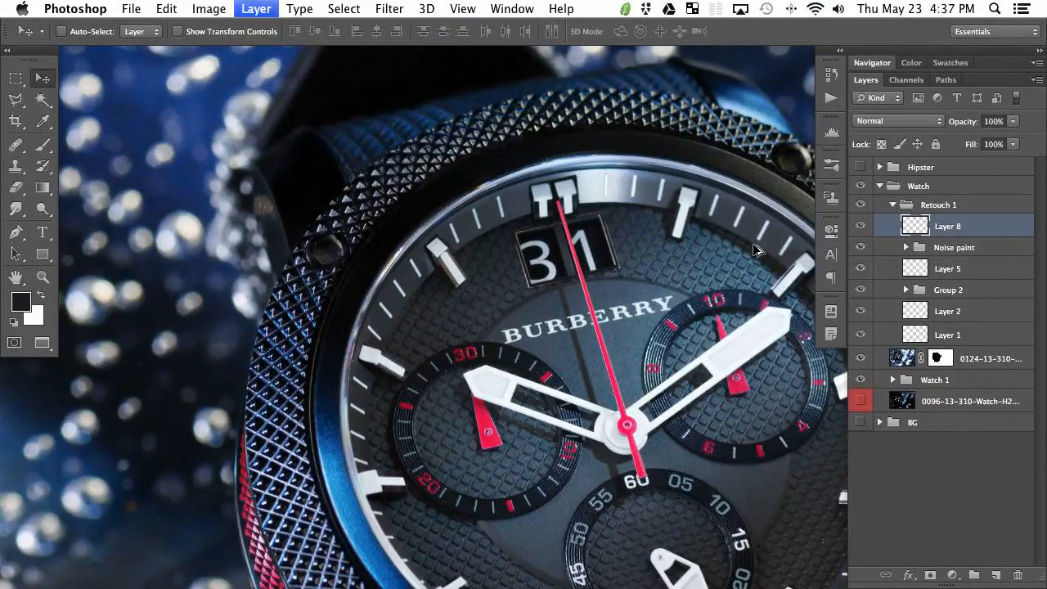
pyautogui.moveTo(631, 526); pyautogui.dragTo(404, 417)
pyautogui.press('super+minus')
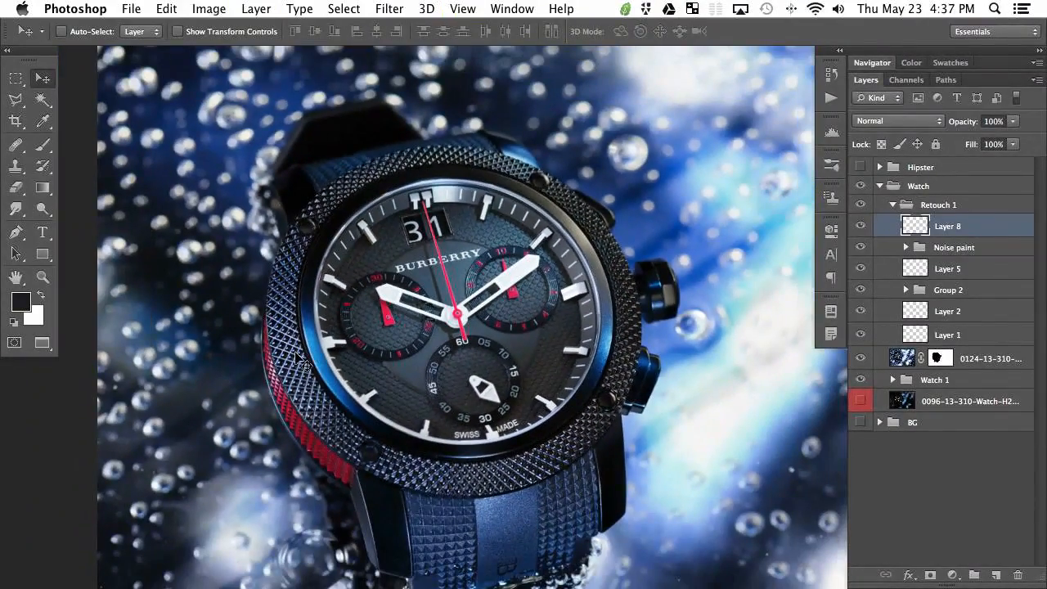
pyautogui.moveTo(590, 409); pyautogui.dragTo(528, 357)
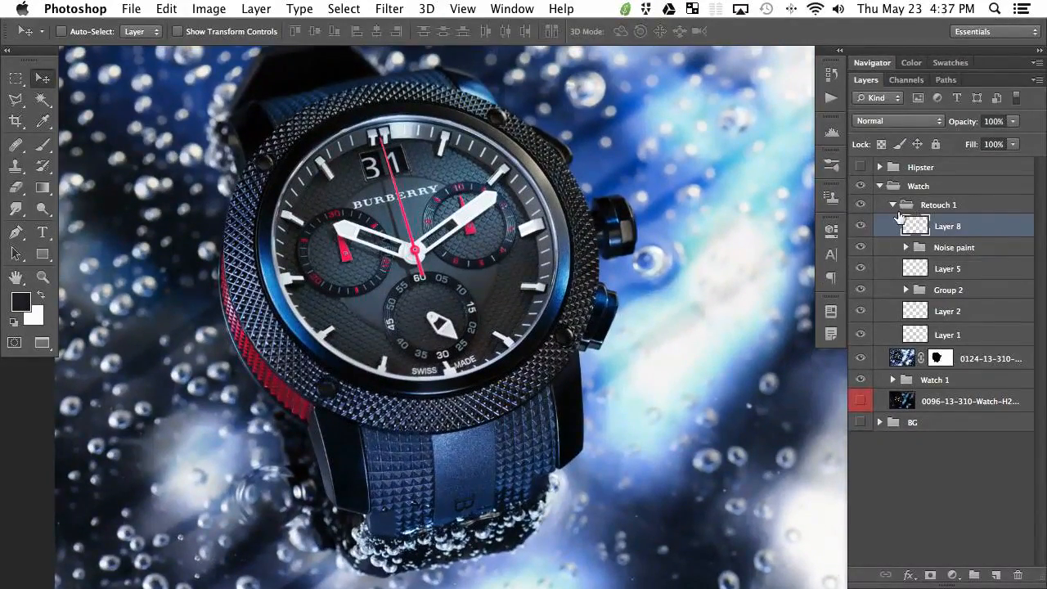
pyautogui.click(894, 206)
pyautogui.click(860, 209)
pyautogui.click(860, 209)
pyautogui.click(860, 208)
pyautogui.press('super+equal')
pyautogui.moveTo(530, 278); pyautogui.dragTo(555, 334)
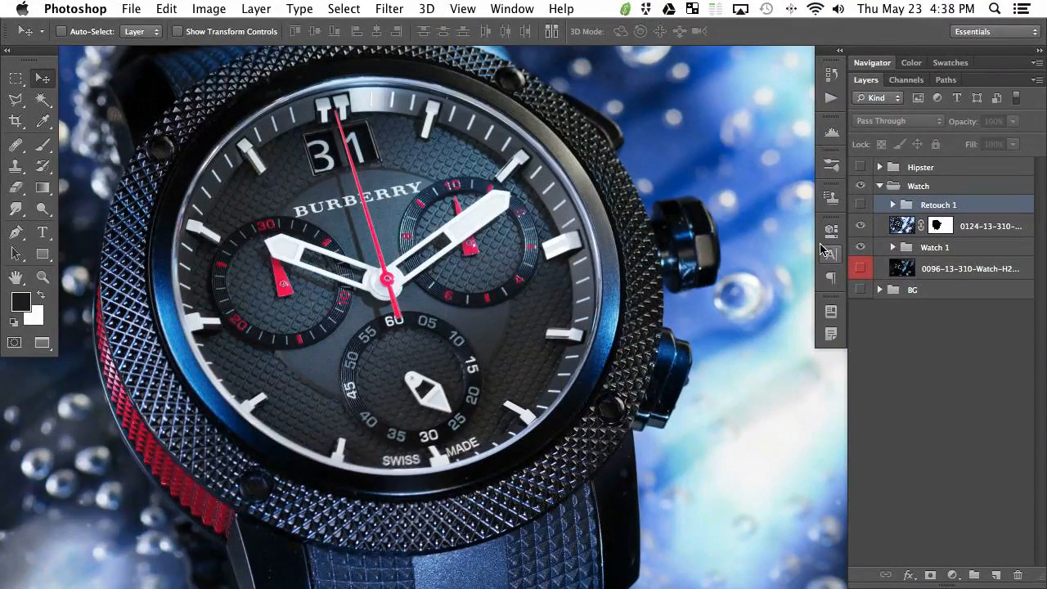
pyautogui.press('super+comma')
pyautogui.press('super+comma')
pyautogui.press('super+comma')
pyautogui.press('super+comma')
pyautogui.press('super+comma')
pyautogui.press('super+comma')
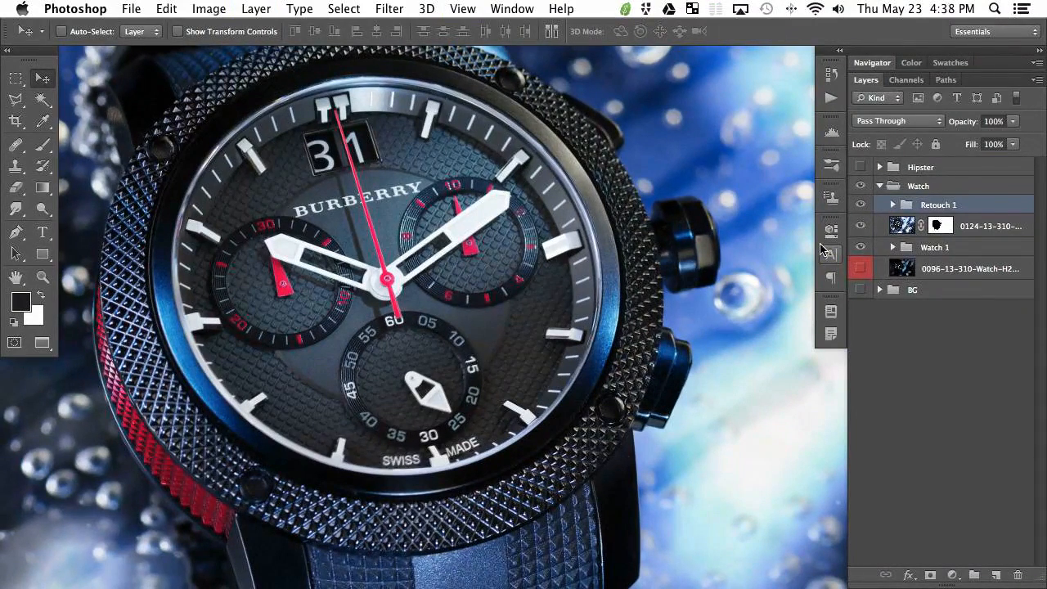
pyautogui.press('super+comma')
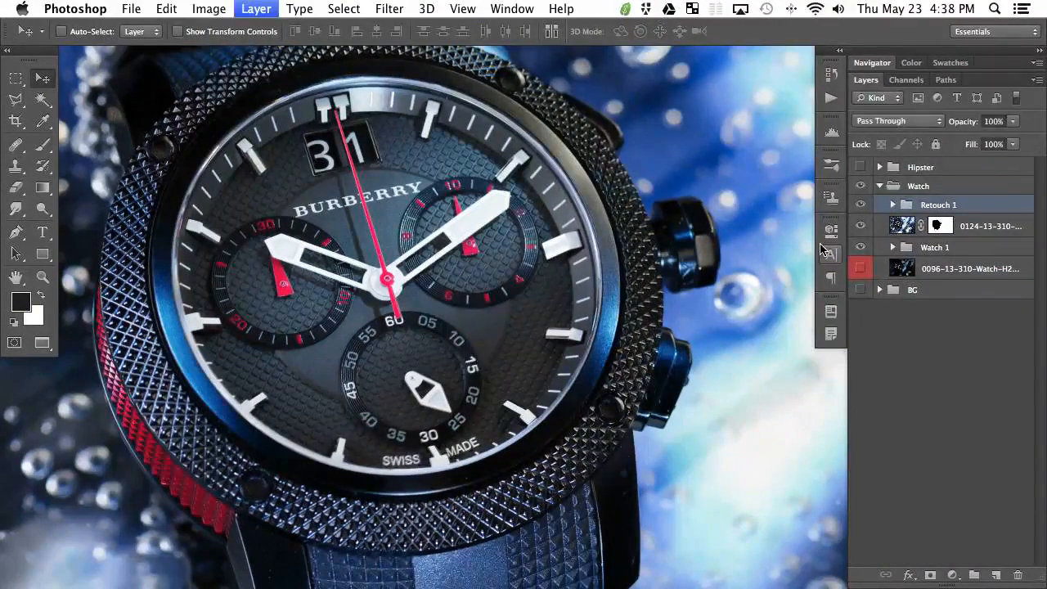
# Examine the whole composition of the watch against the bubble background.
pyautogui.moveTo(524, 411); pyautogui.dragTo(509, 381)
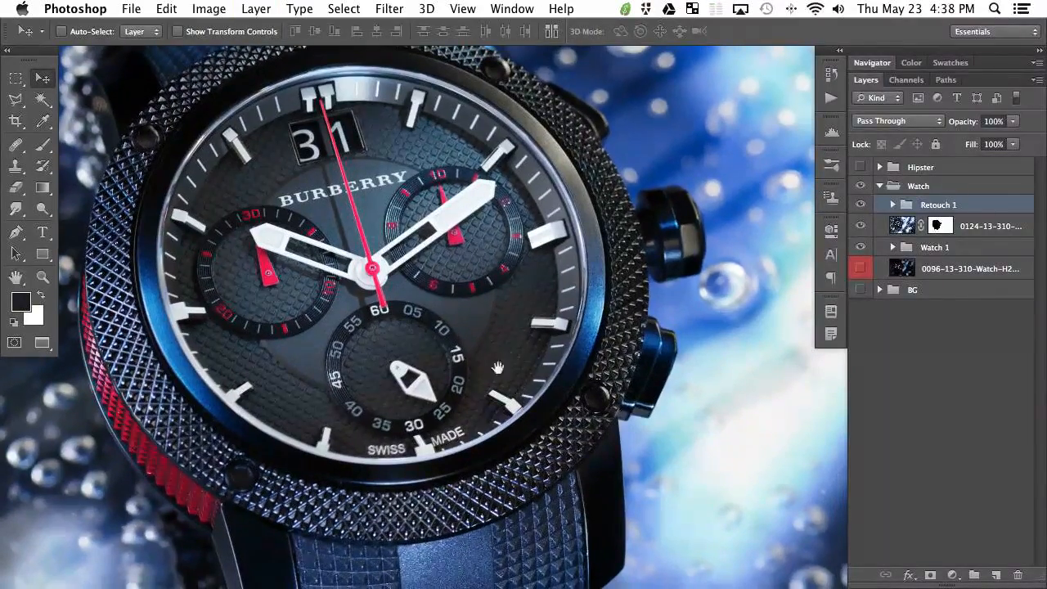
pyautogui.press('super+0')
pyautogui.moveTo(406, 363); pyautogui.dragTo(336, 354)
pyautogui.hscroll(3, 521, 334)
pyautogui.scroll(-3, 512, 314)
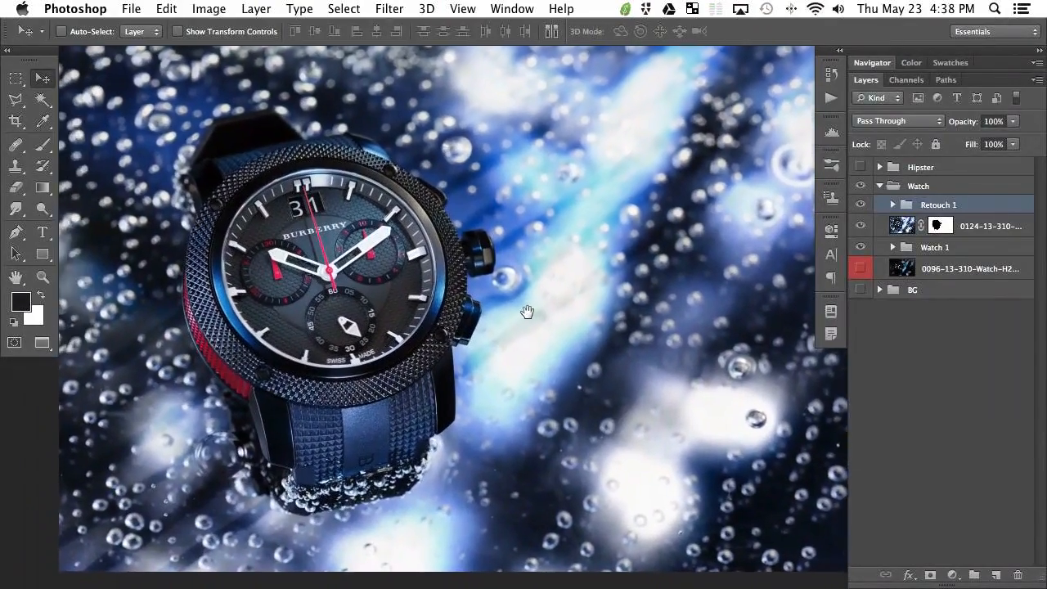
pyautogui.scroll(-1, 439, 347)
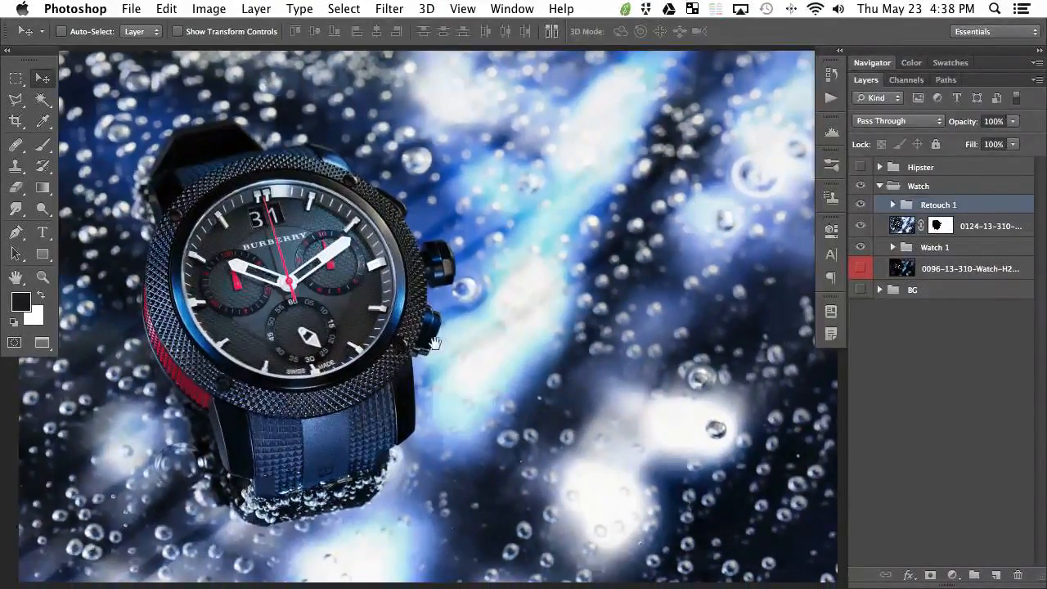